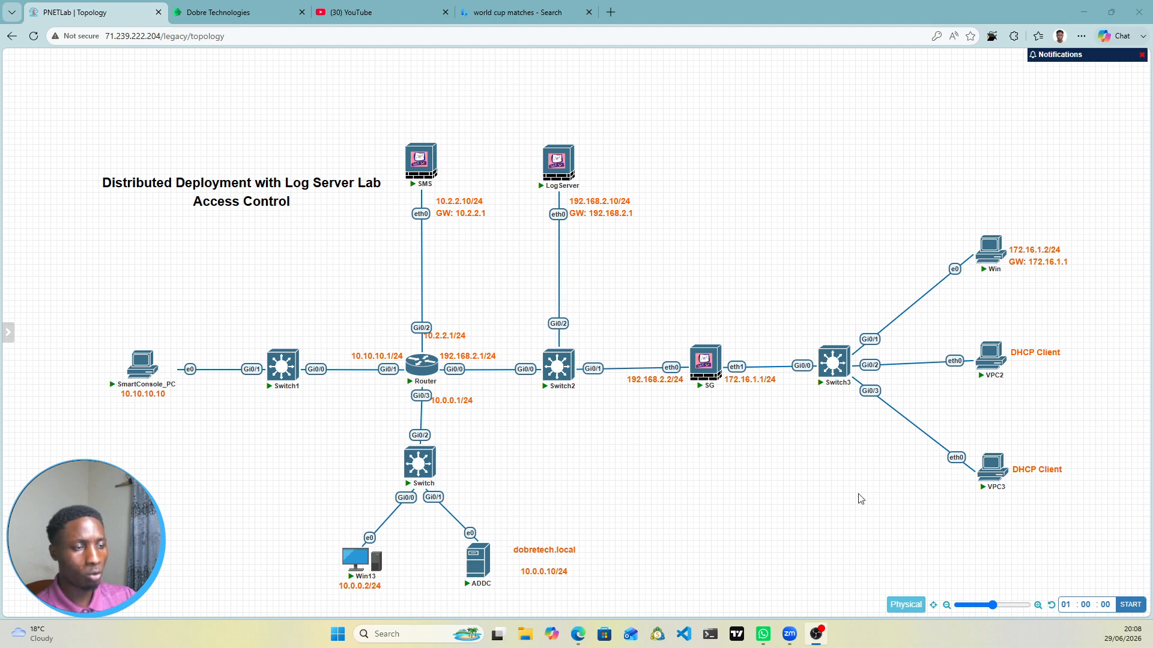
Step: Open a console session to the Router from the lab topology
mouse_move(996, 344)
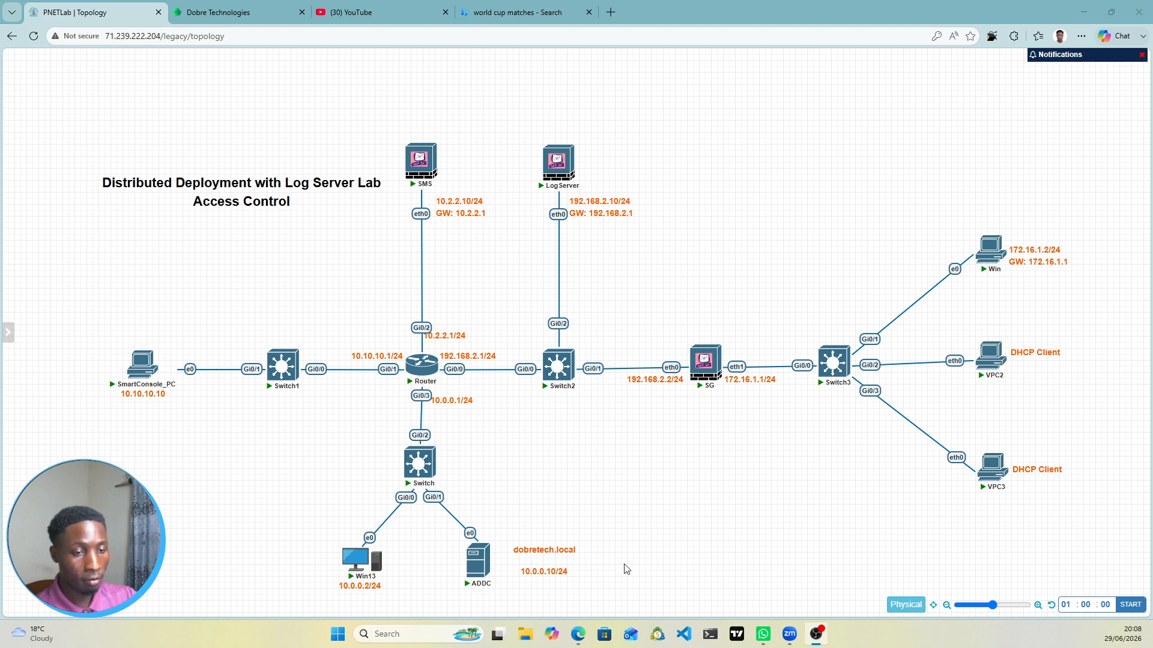
mouse_move(472, 579)
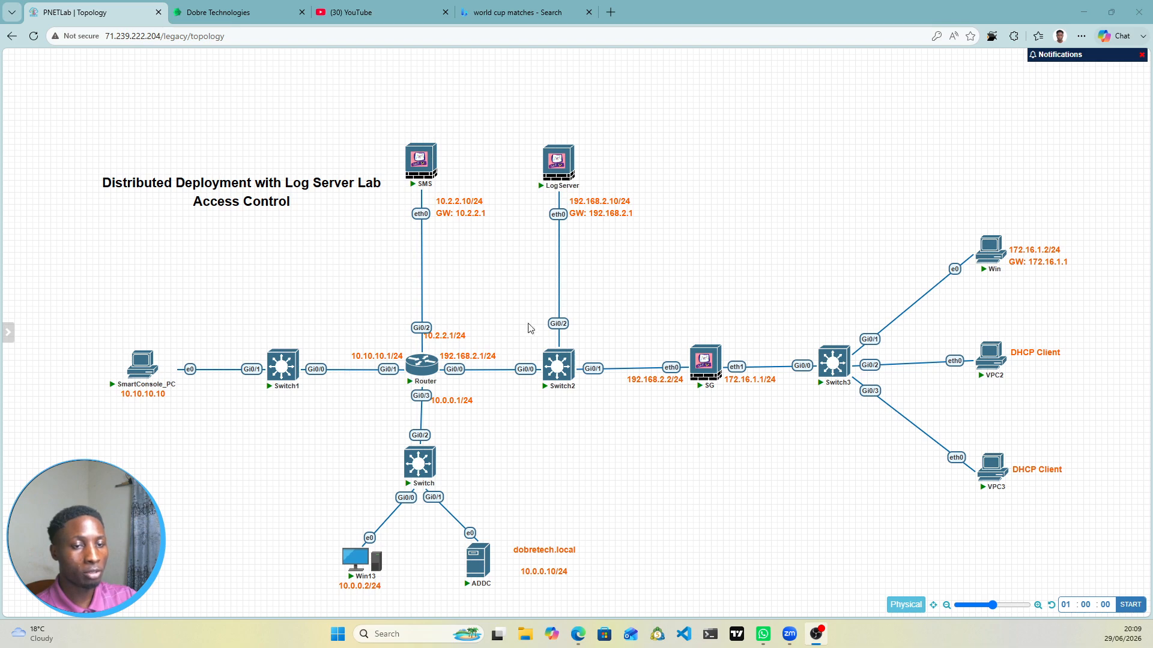
mouse_move(133, 391)
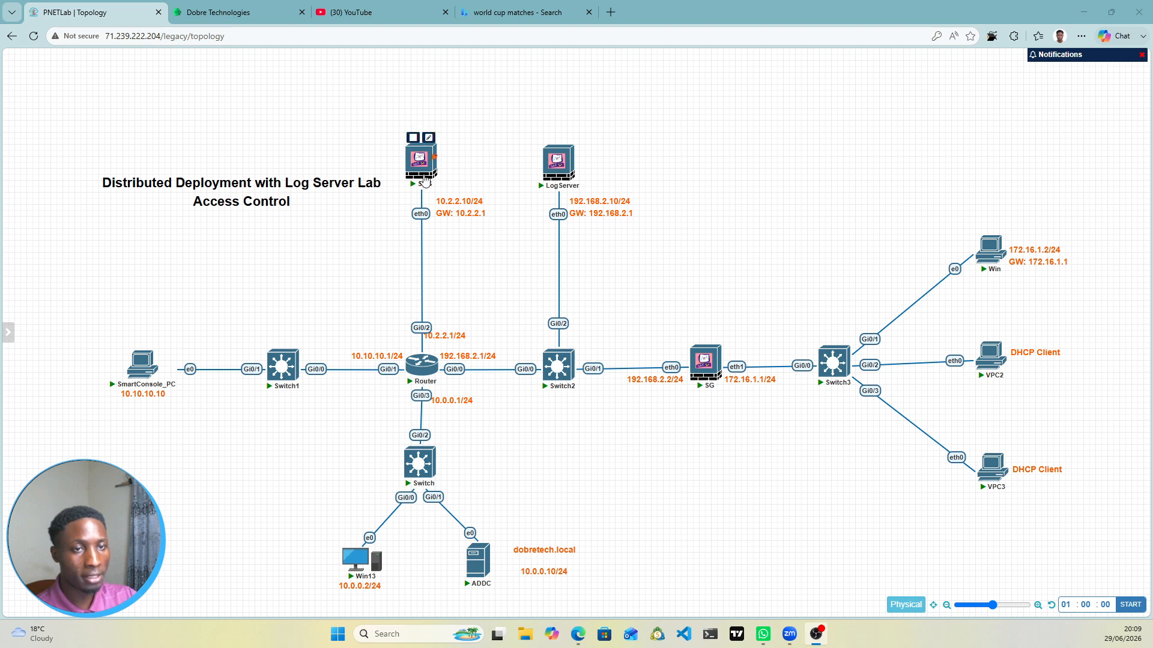
mouse_move(417, 163)
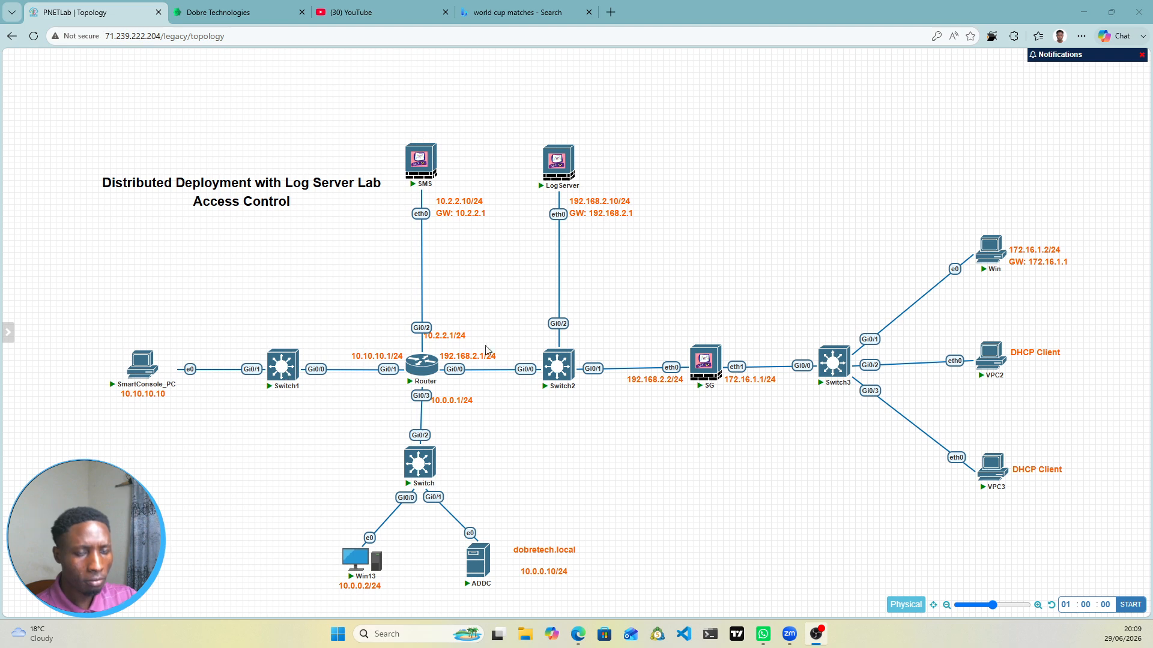
left_click(421, 364)
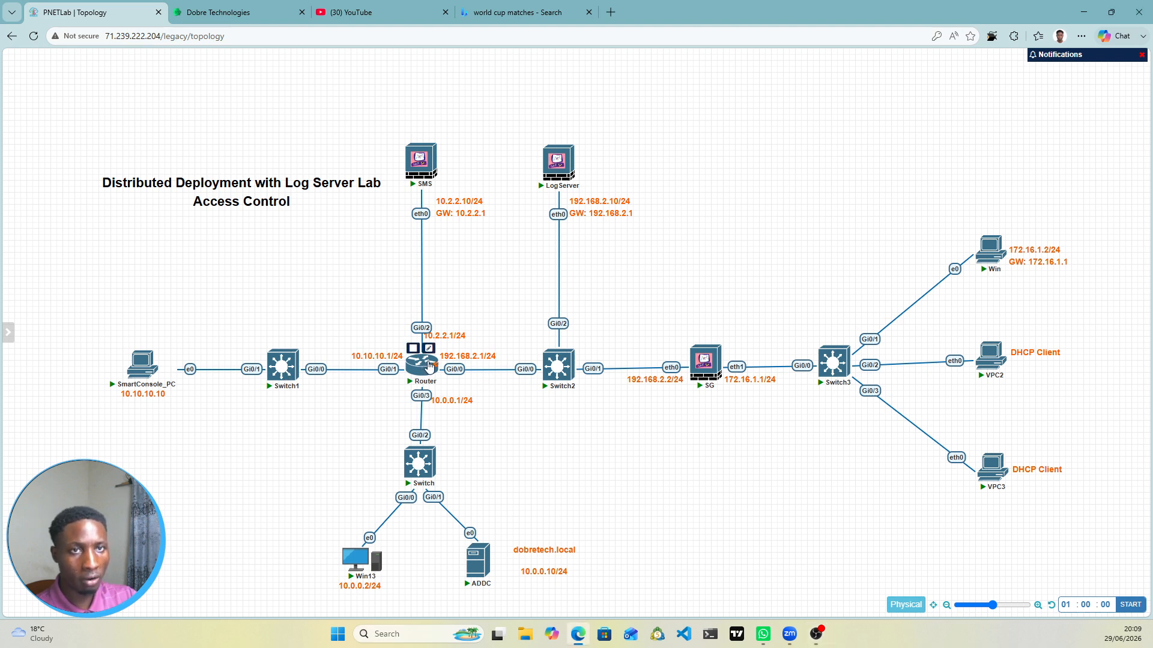
Step: Close the world cup search, YouTube and Dobre Technologies browser tabs
left_click(588, 12)
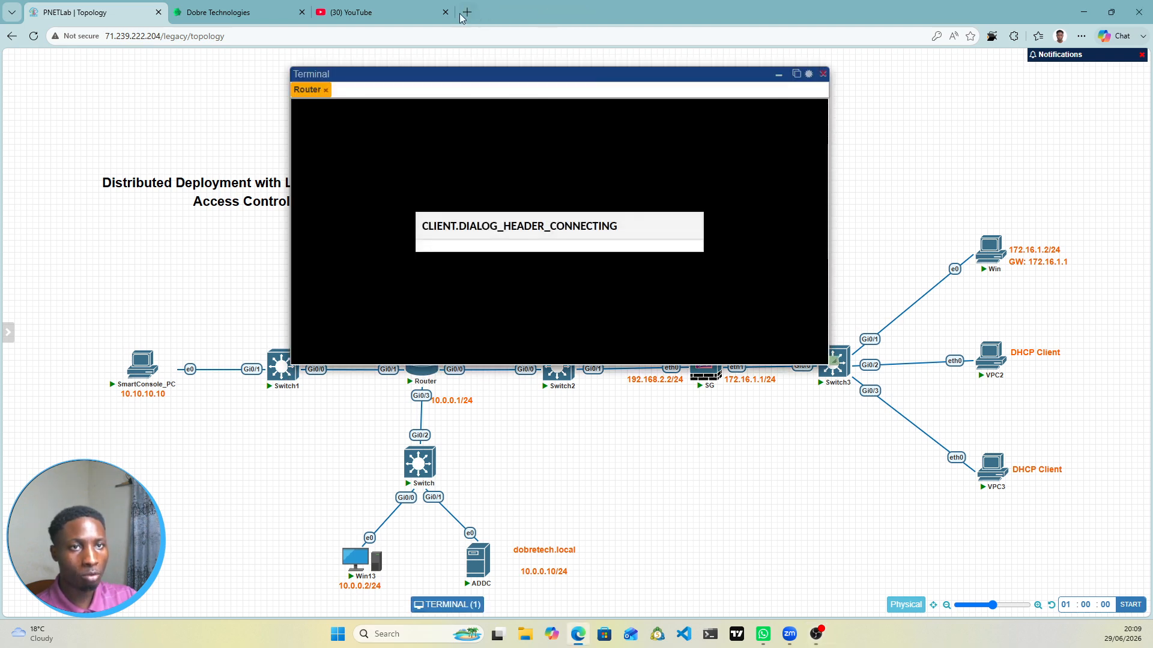
left_click(445, 12)
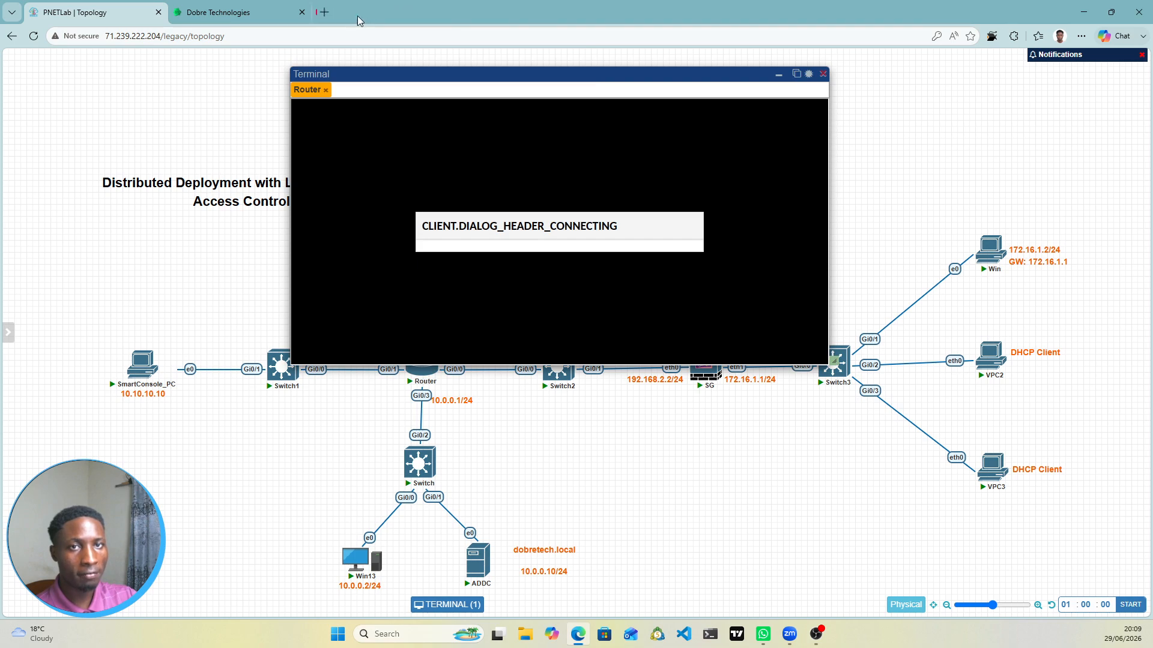
left_click(302, 13)
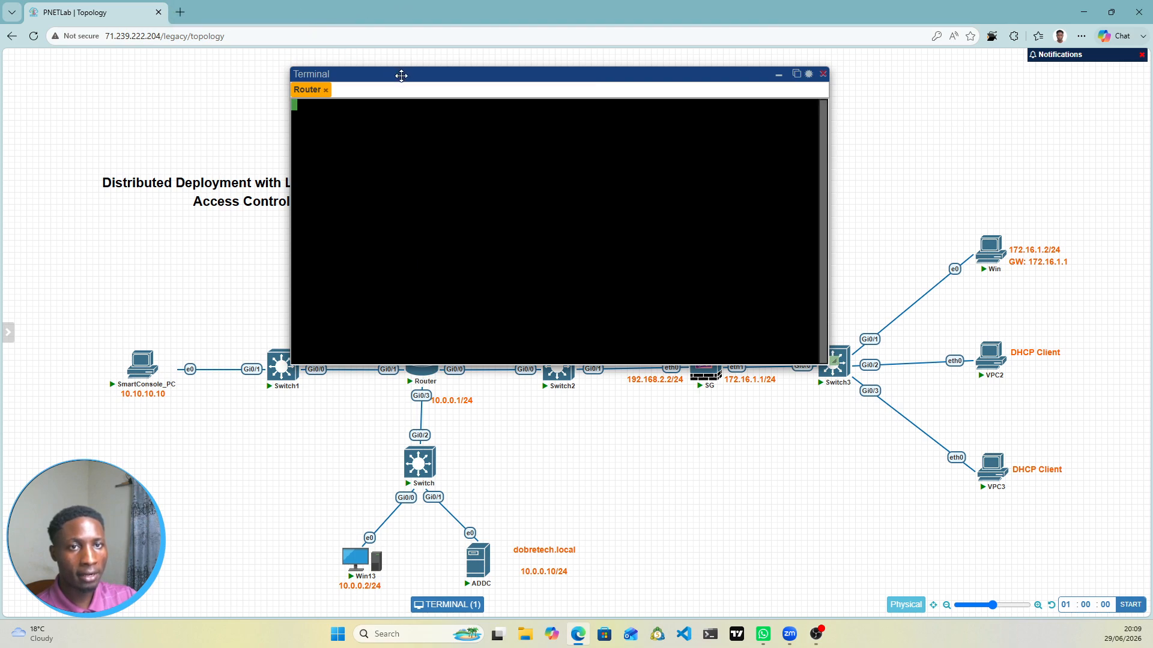
Step: Move the Router console into its own tab and wake it for the Router# prompt
left_click(797, 74)
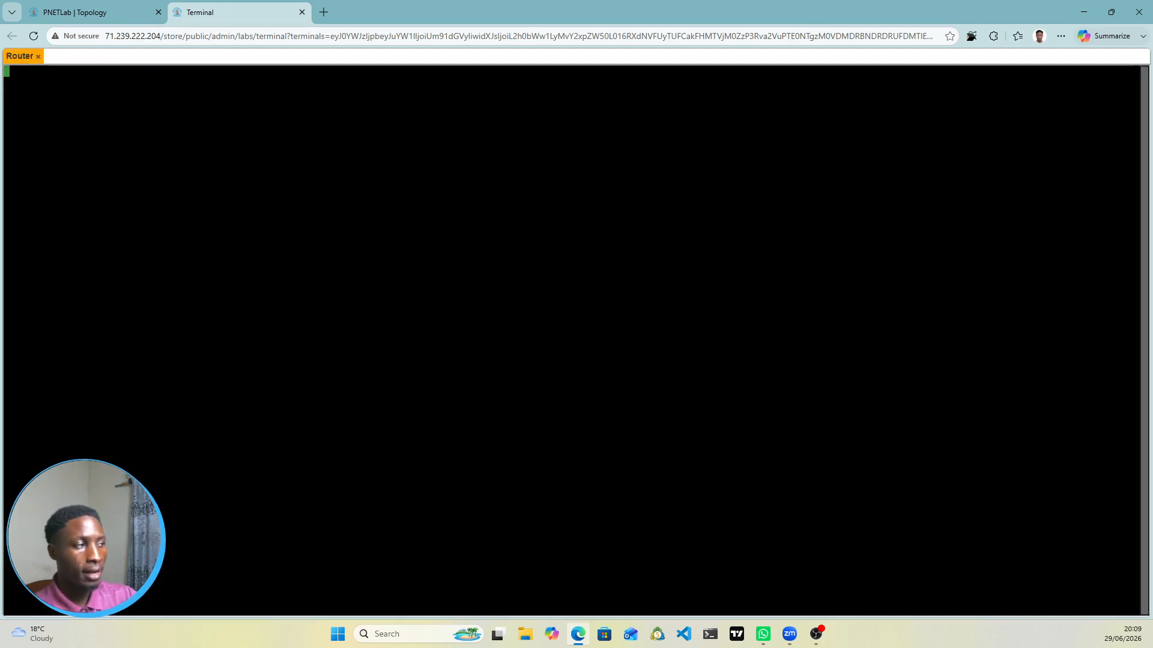
key("alt+Tab")
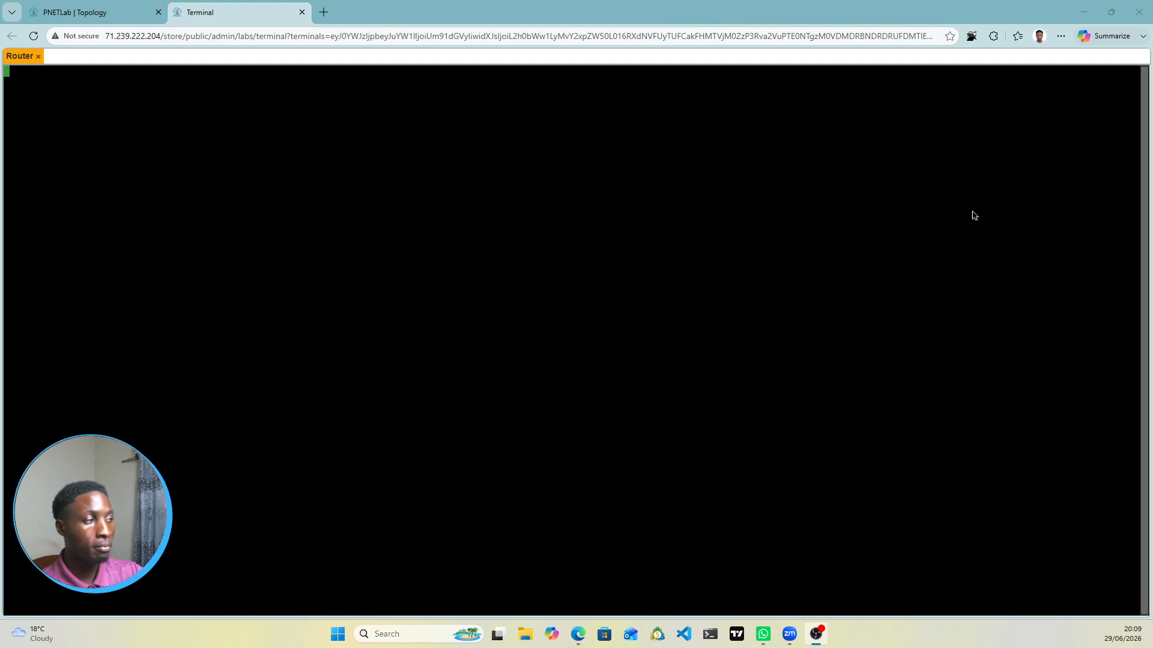
left_click(25, 70)
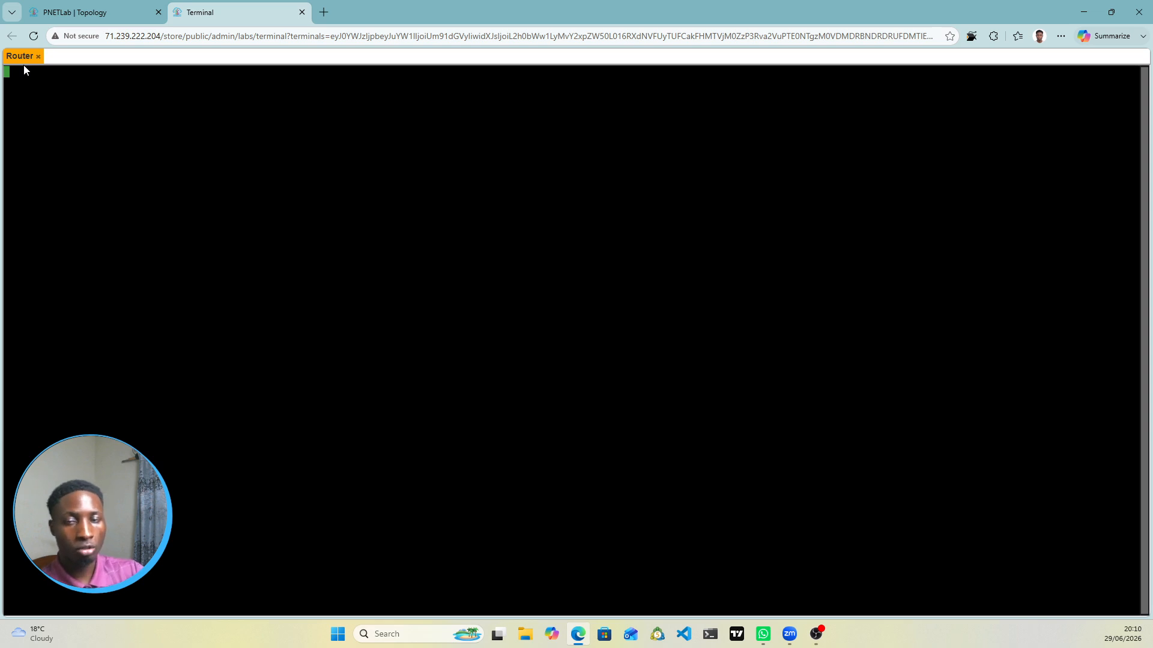
key("Return")
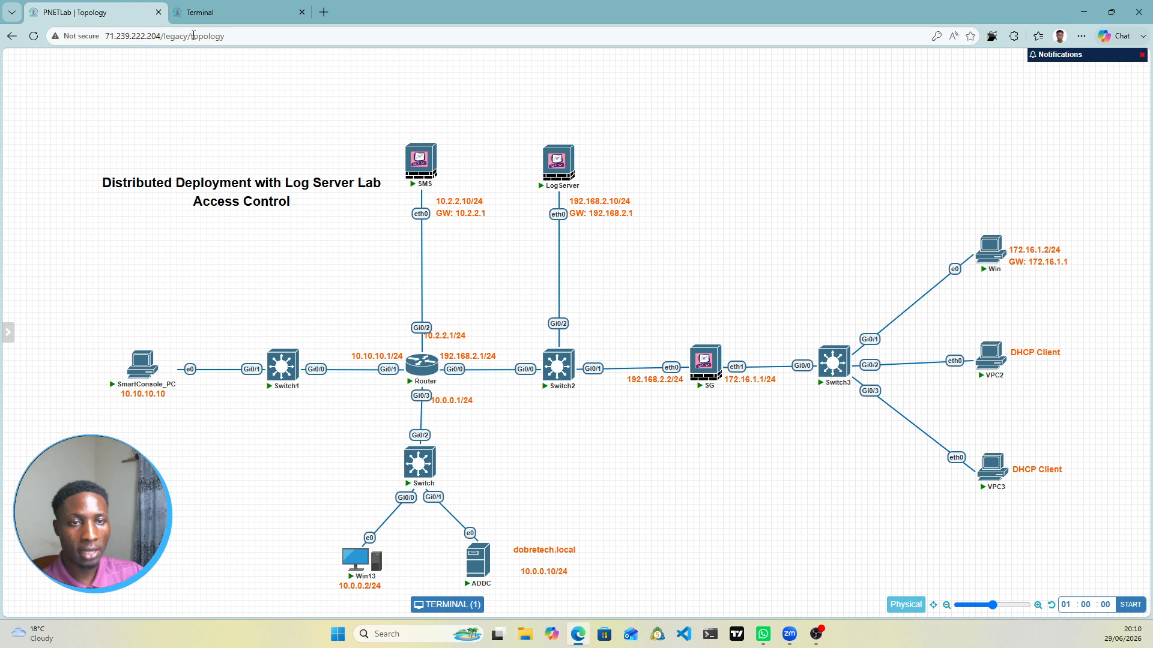
Step: Enter global configuration mode with 'conf t' and select interface gi0/0
left_click(110, 9)
mouse_move(424, 379)
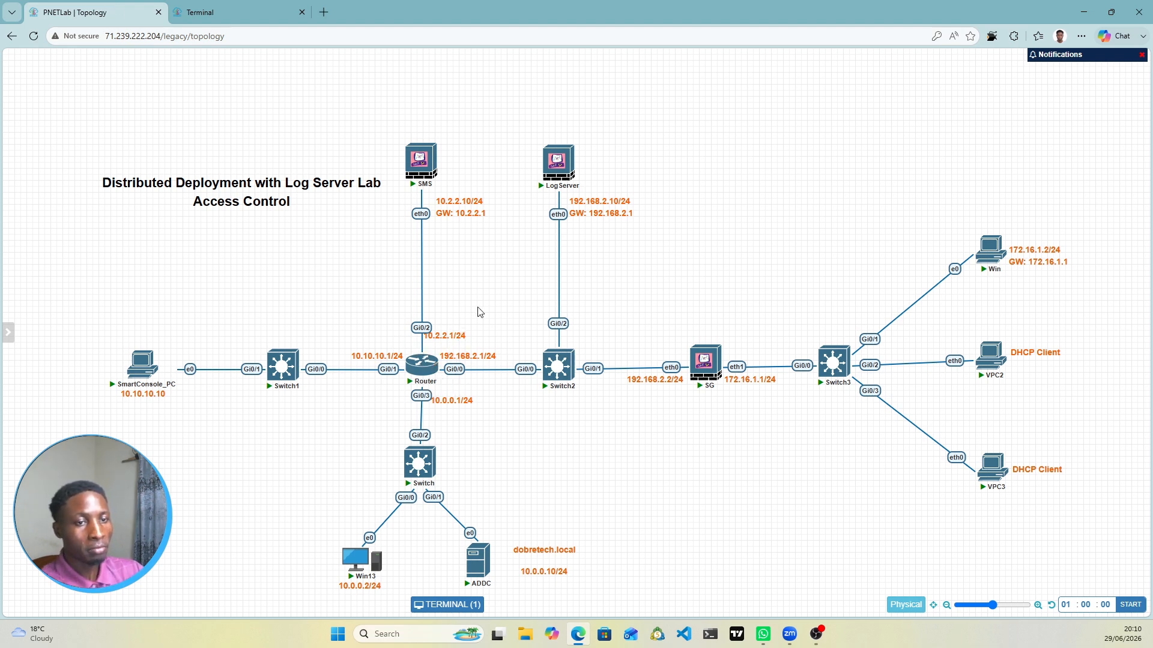
left_click(236, 8)
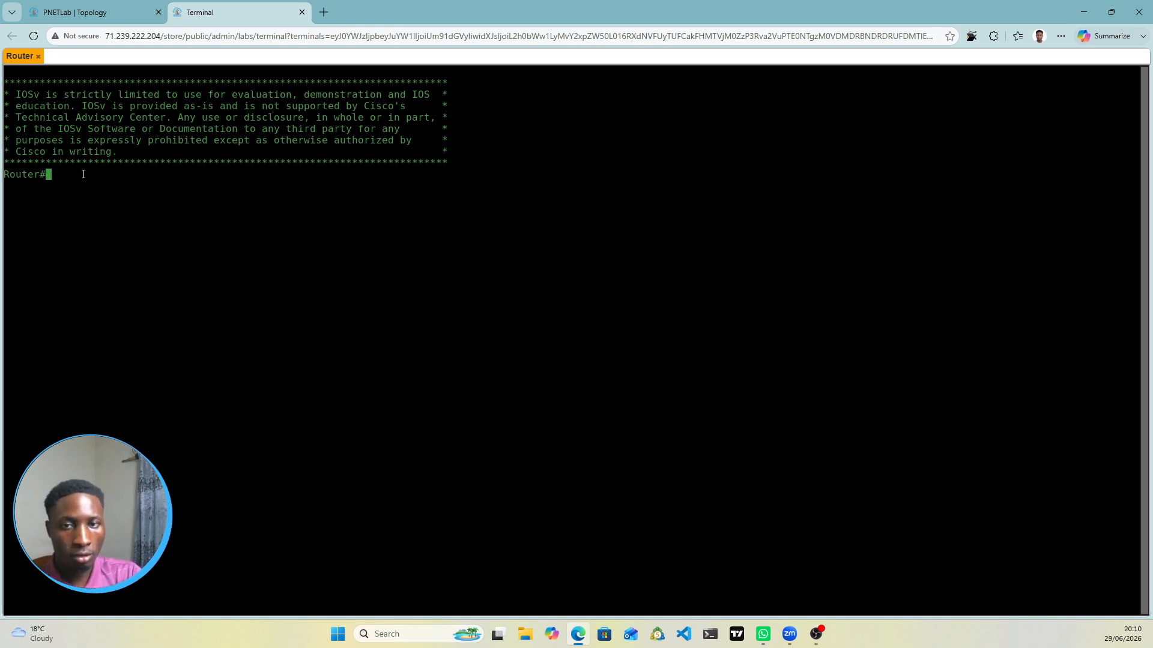
type("conf t")
key("Return")
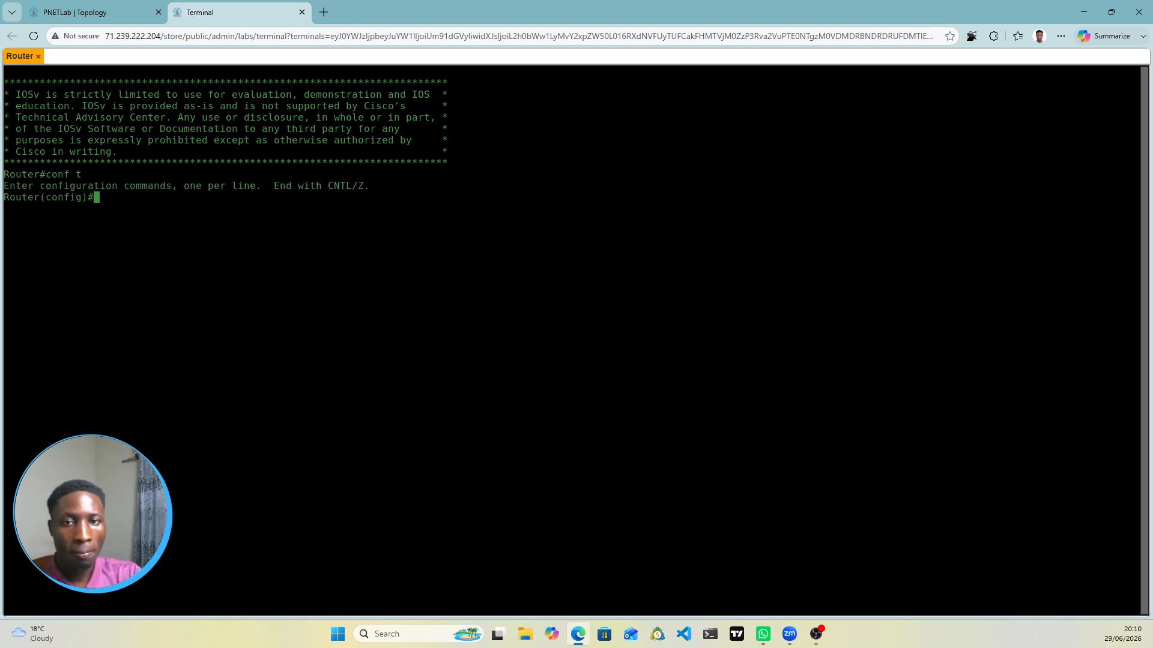
type("int ")
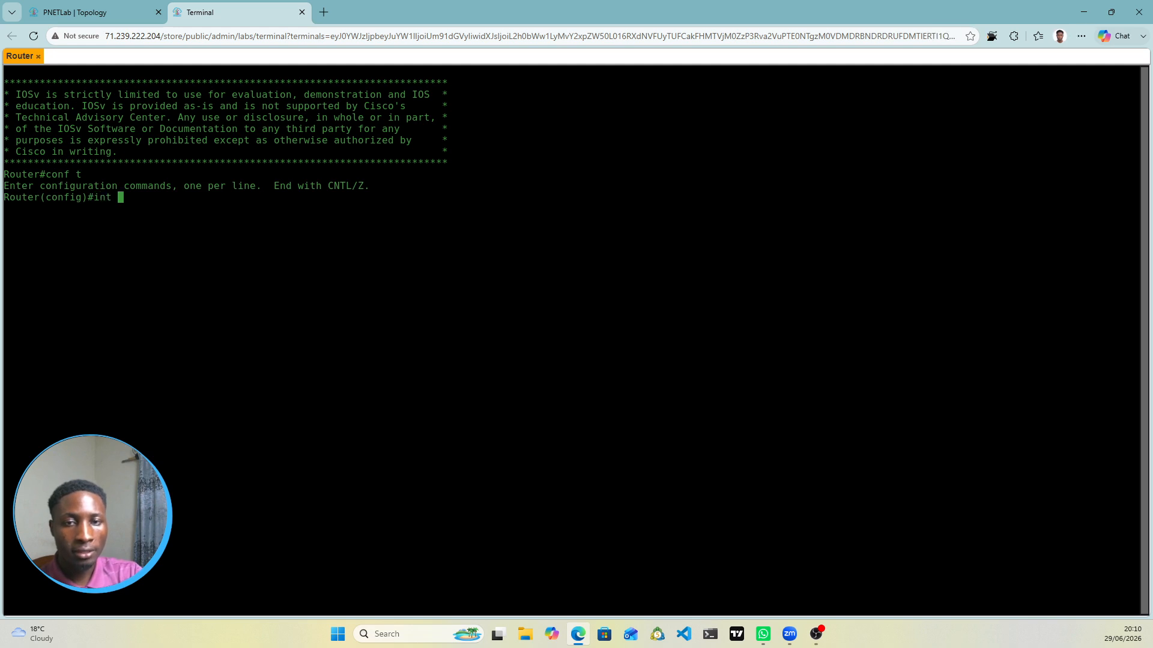
type("gi")
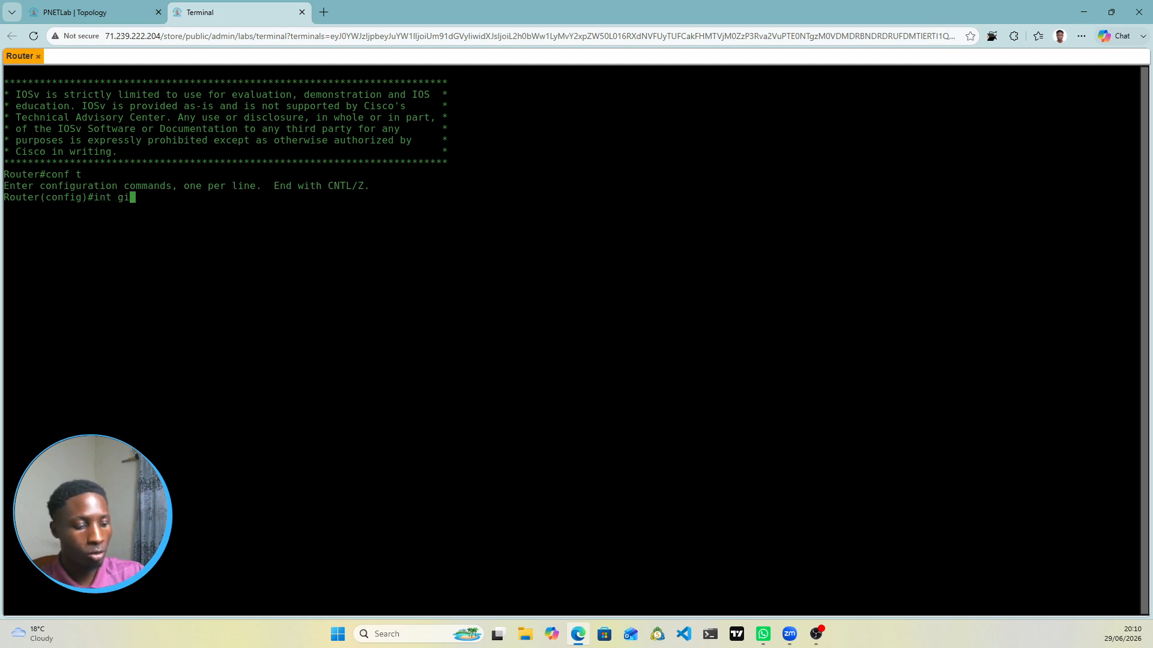
type("0/0")
key("Return")
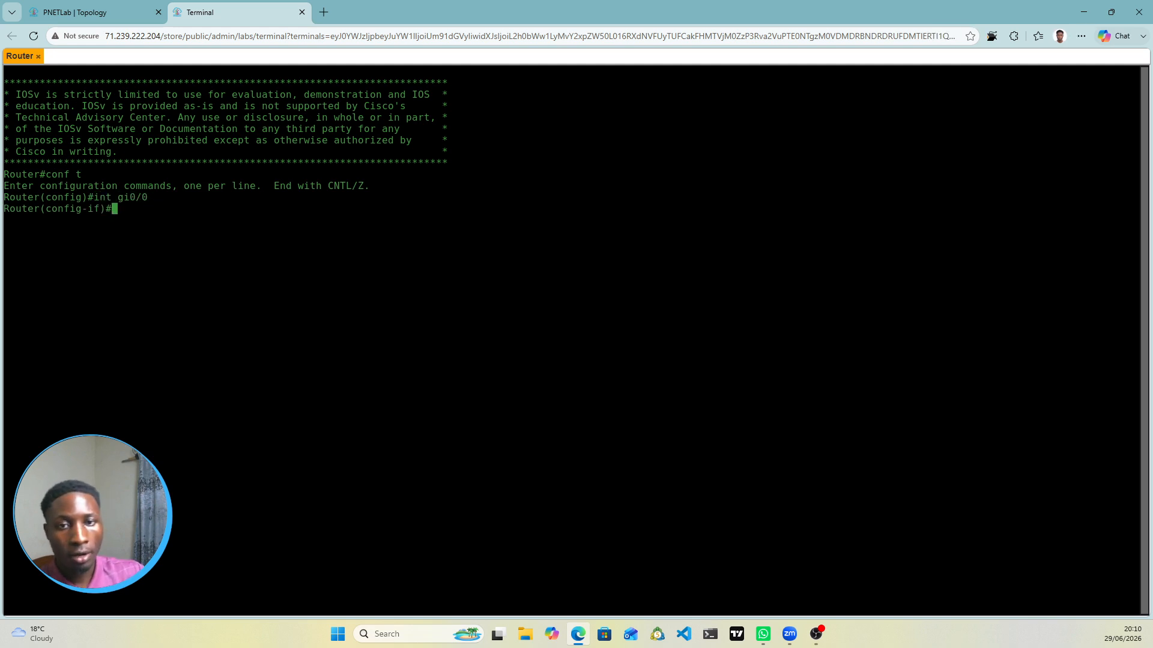
Step: Assign 192.168.2.1 255.255.255.0 to gi0/0 and bring it up with 'no shut'
left_click(115, 6)
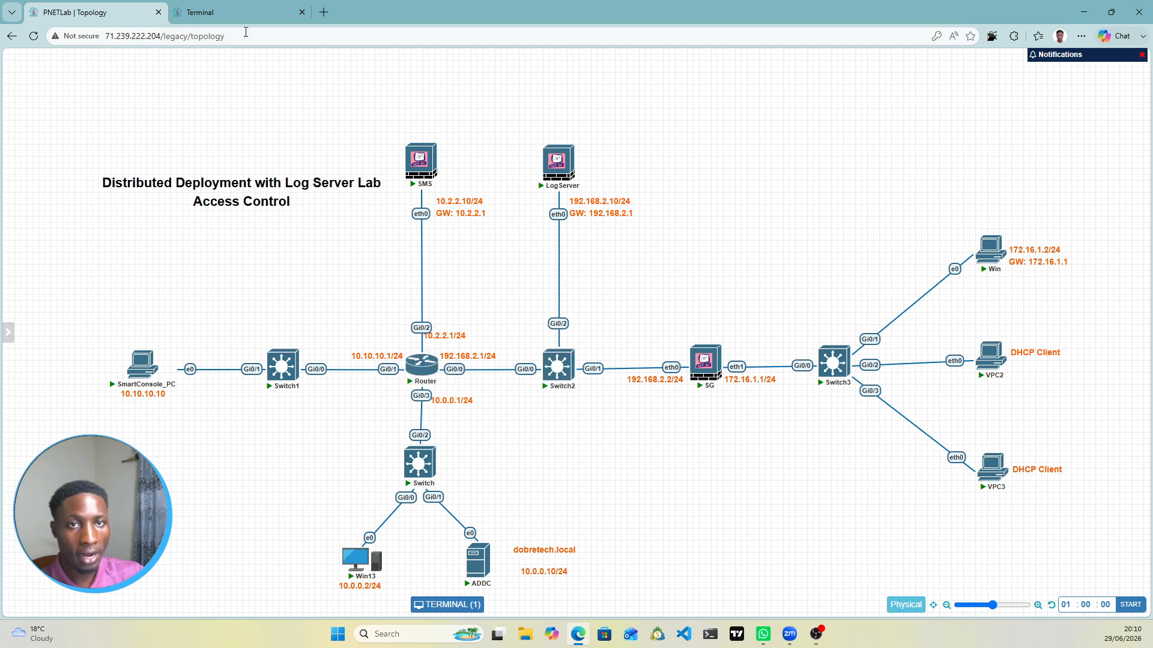
left_click(241, 12)
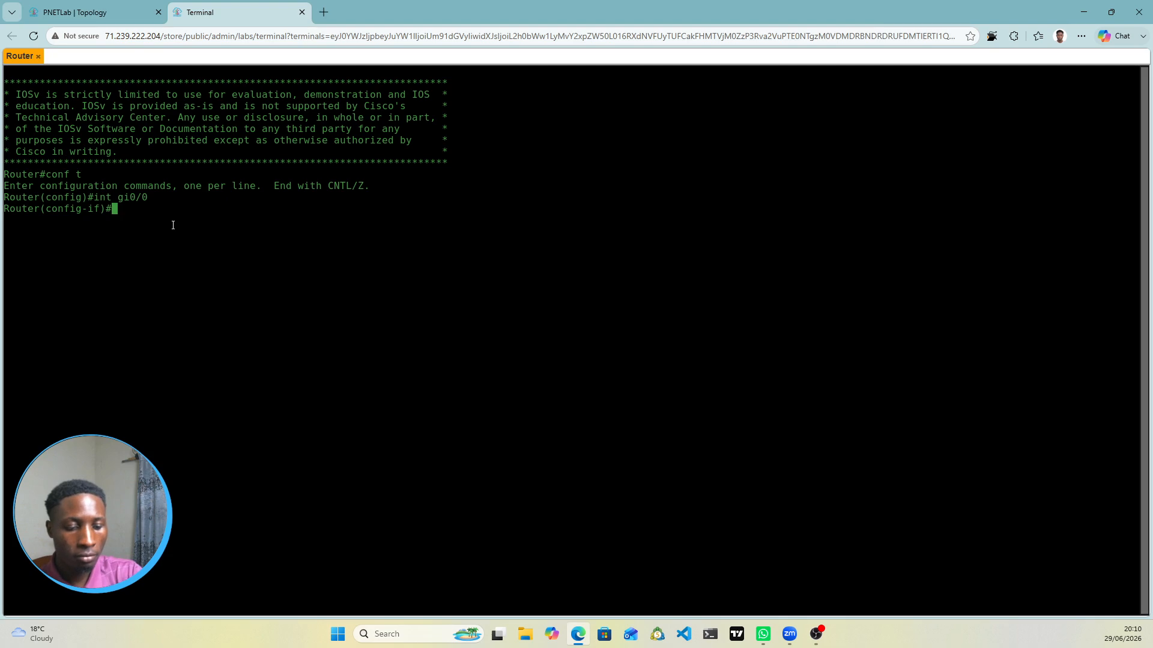
type("ip add ")
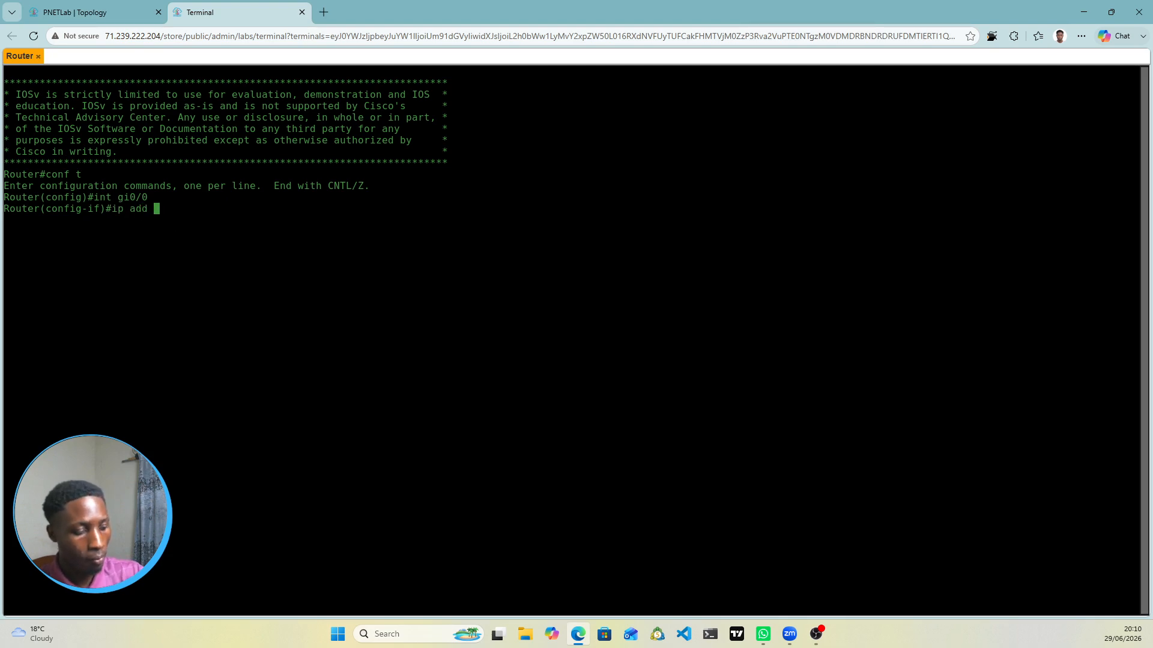
type("192.168")
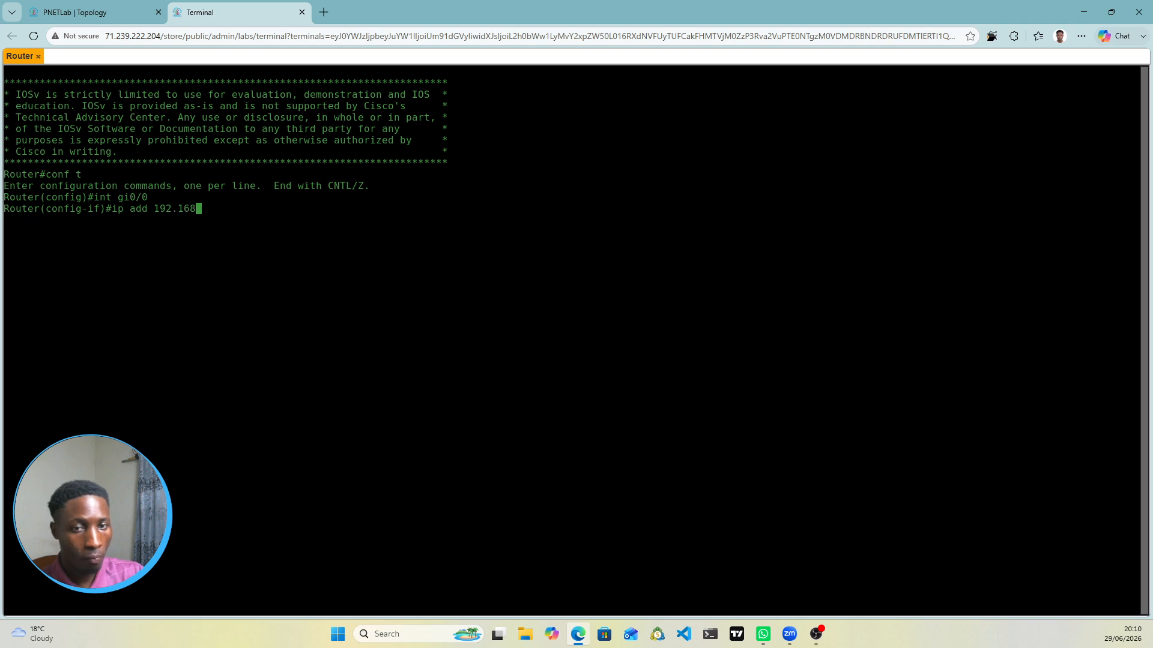
type(".2.")
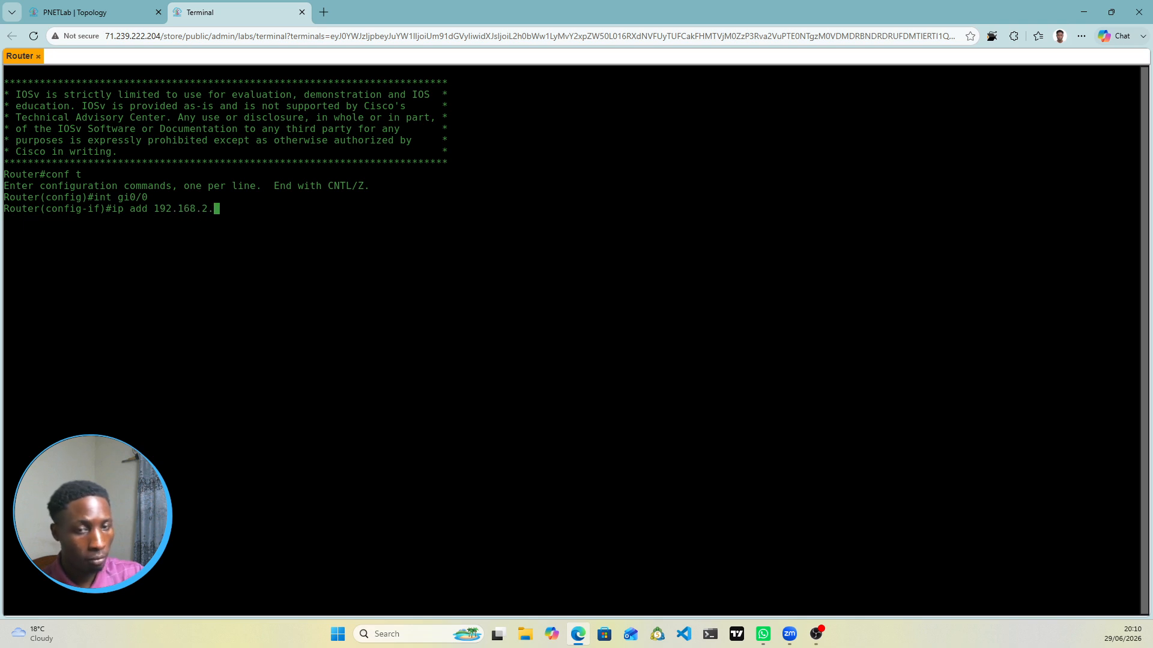
type("1 2")
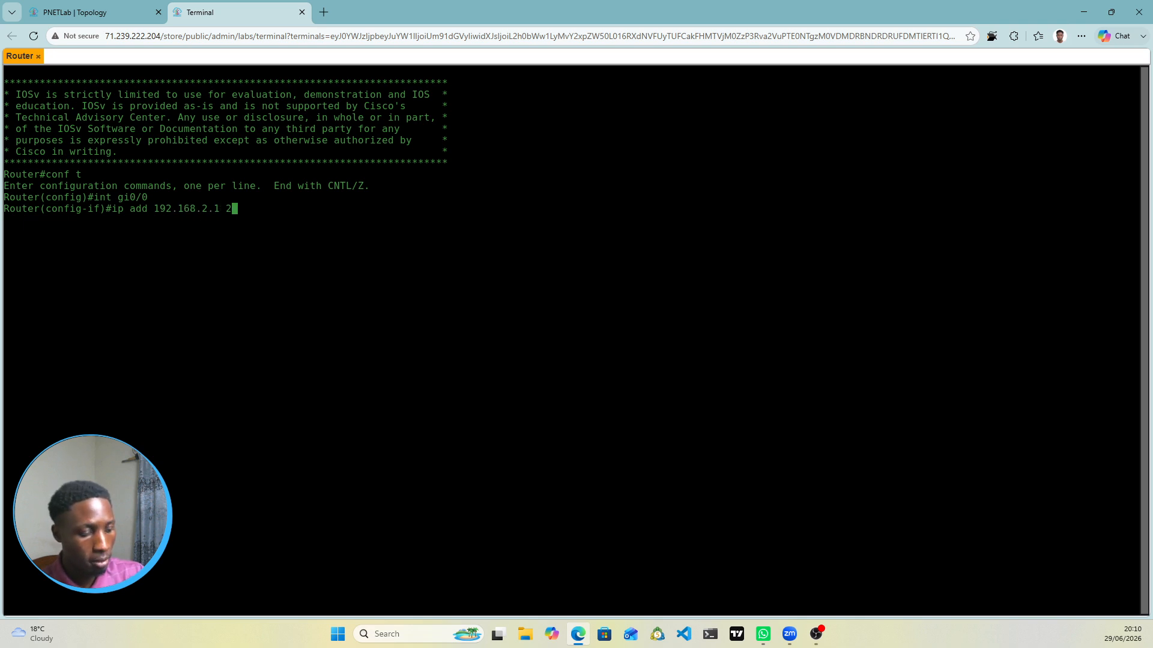
type("55.255.")
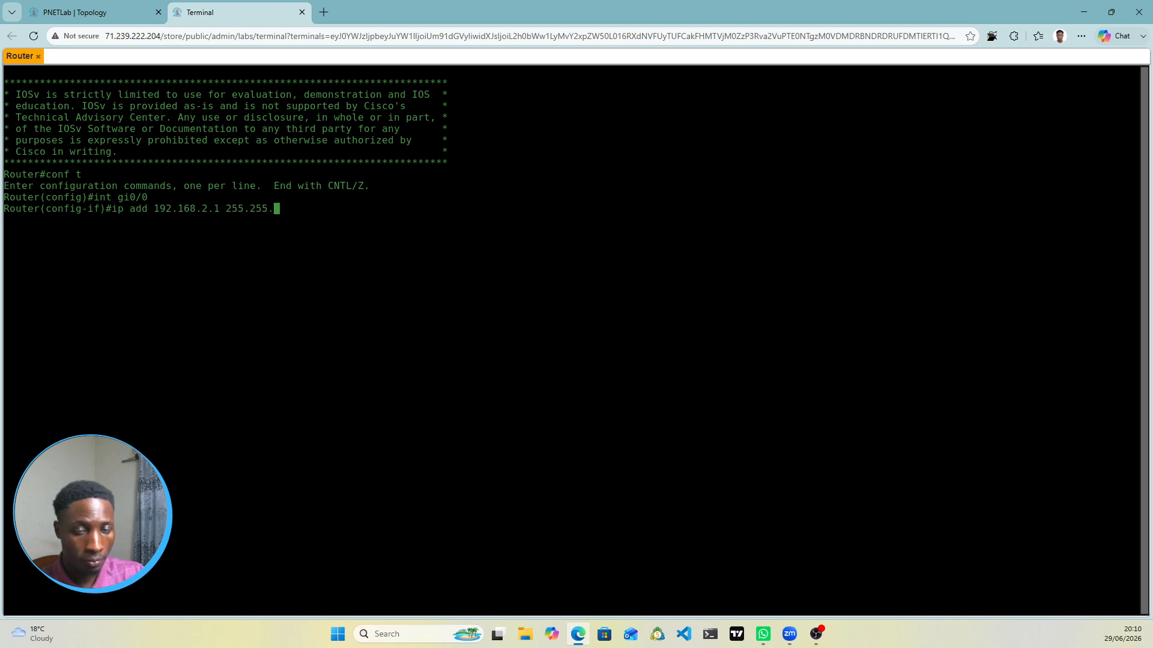
type("255.0")
key("Return")
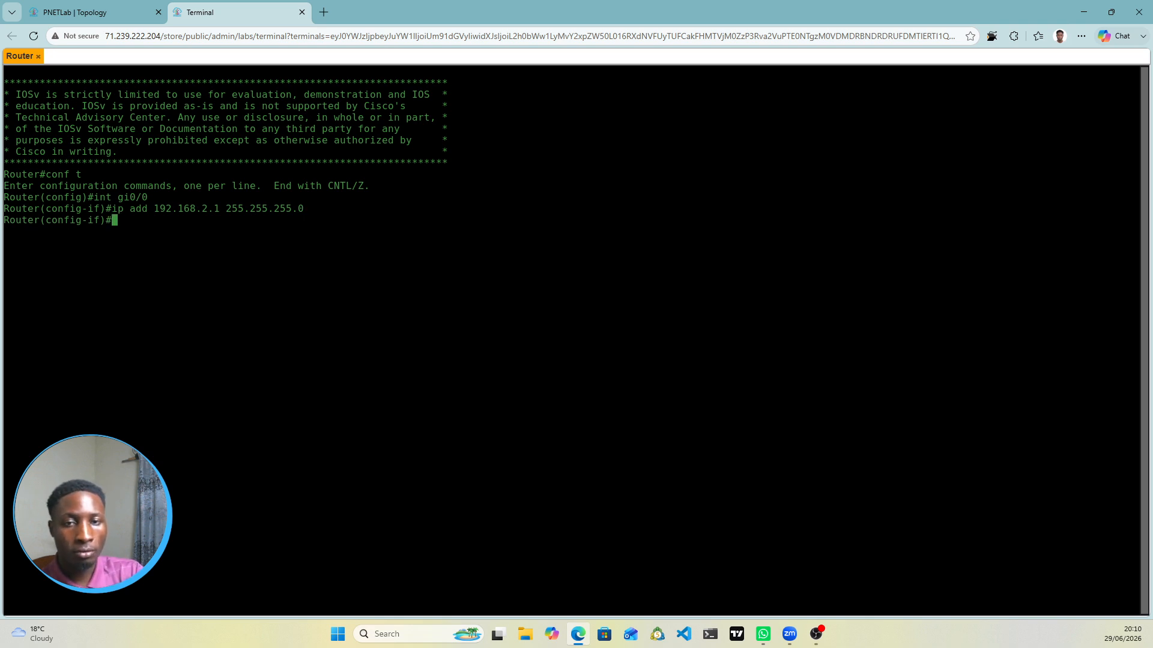
type("no shut")
key("Return")
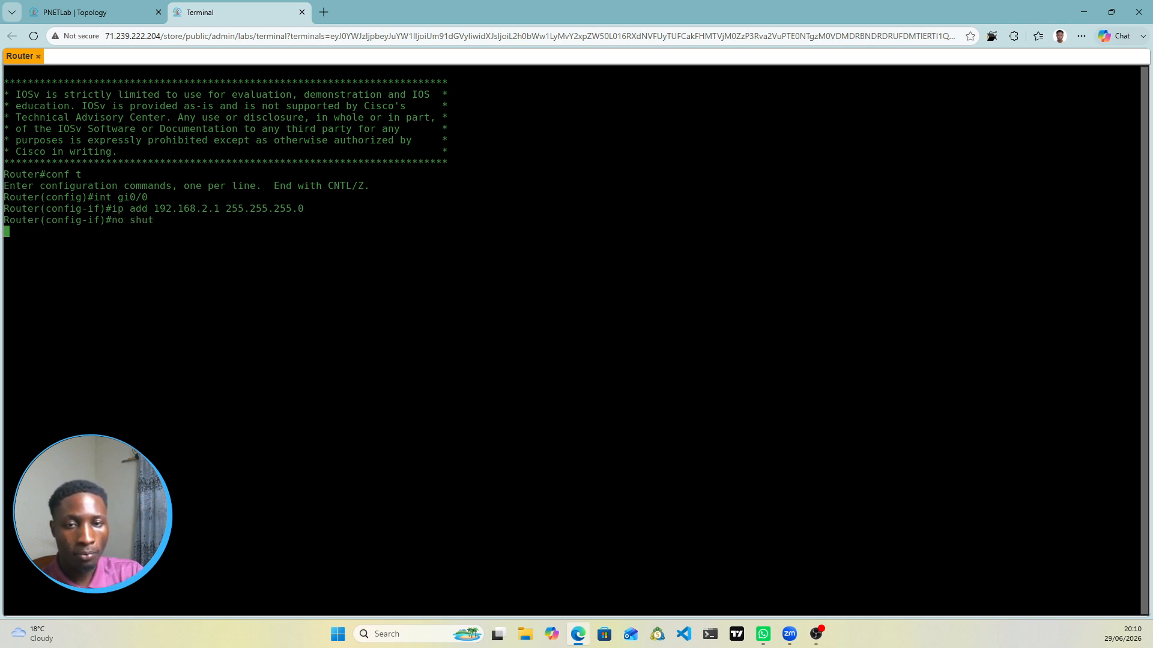
Step: Move on to configuring interface gi0/1, then check the topology's addressing plan
key("Return")
type("ig-if)#i")
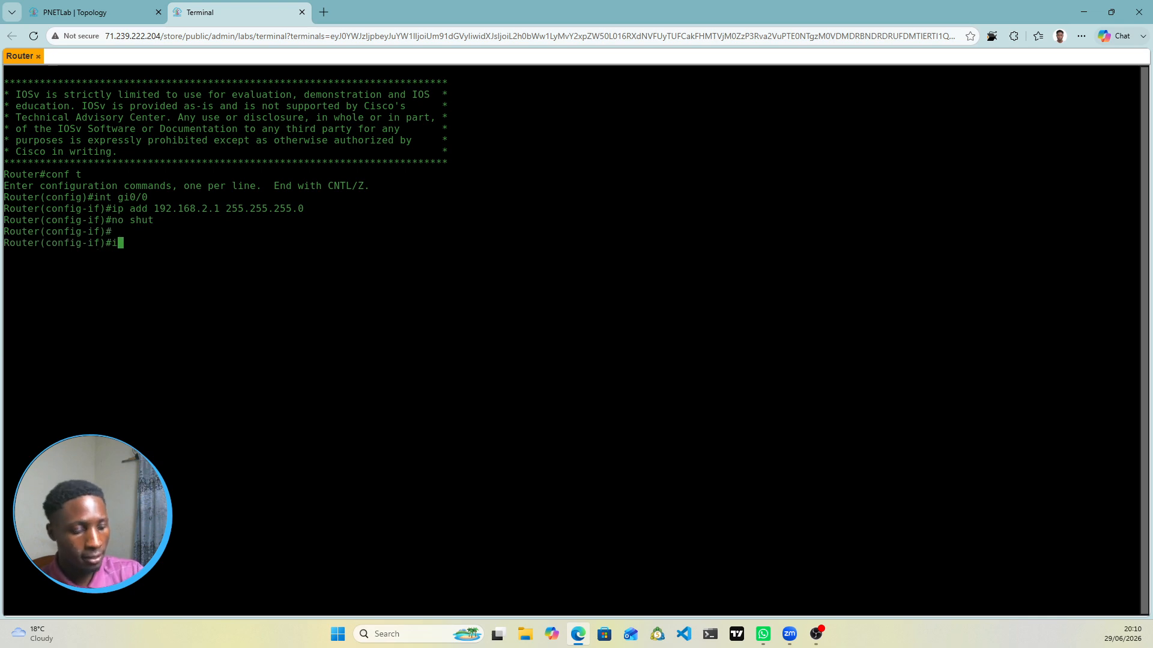
type("nt gi0/1")
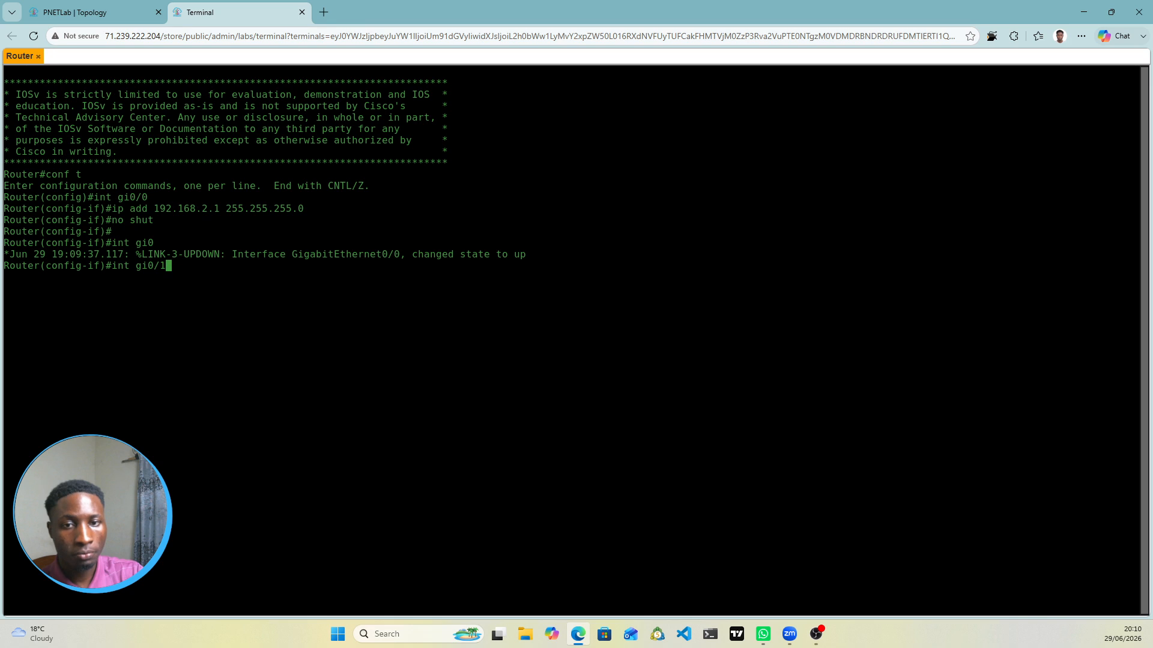
key("Return")
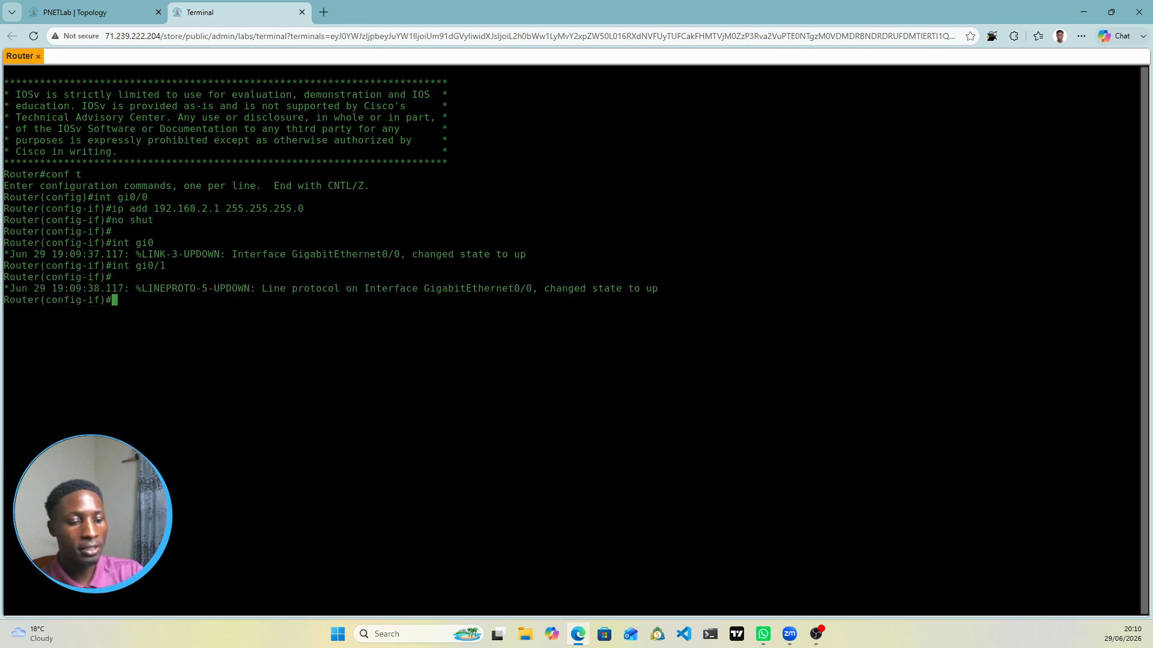
key("Return")
key("Return")
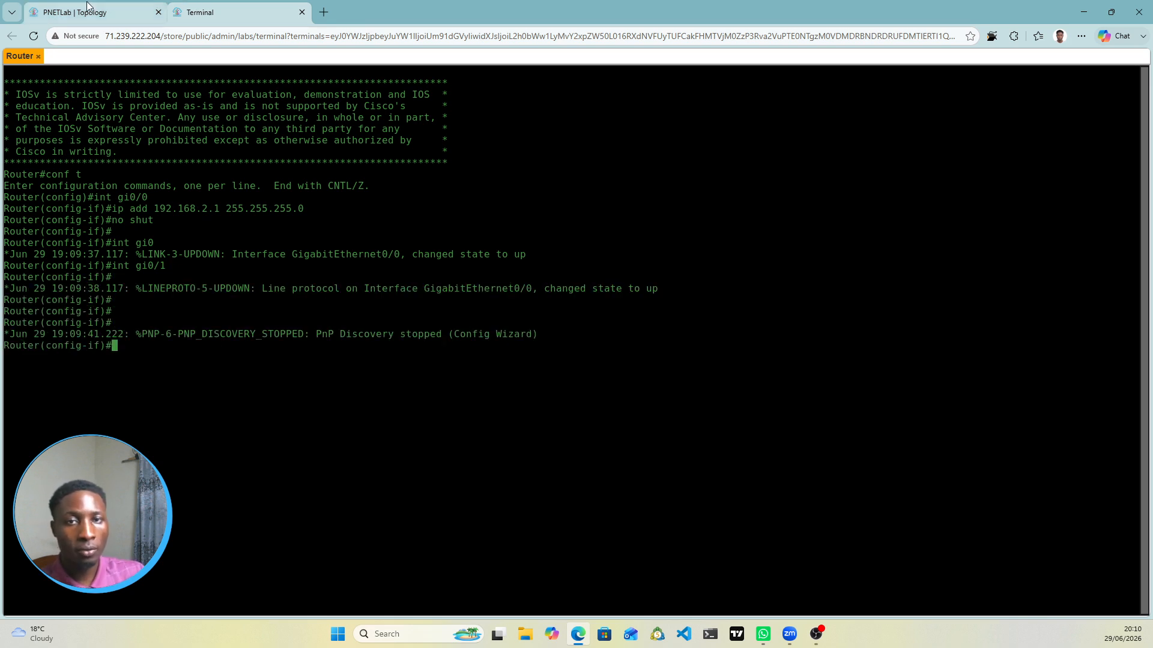
left_click(75, 12)
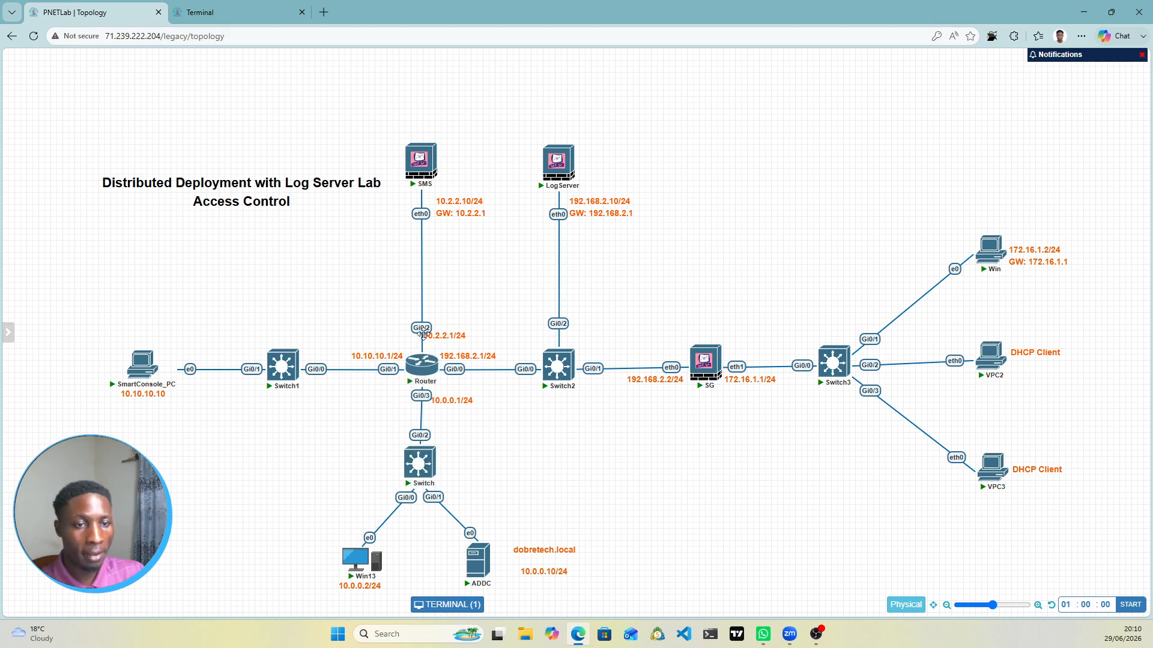
Step: Assign 10.10.10.1 255.255.255.0 to Gi0/1, fixing the line that was missing 'ip add'
left_click(260, 17)
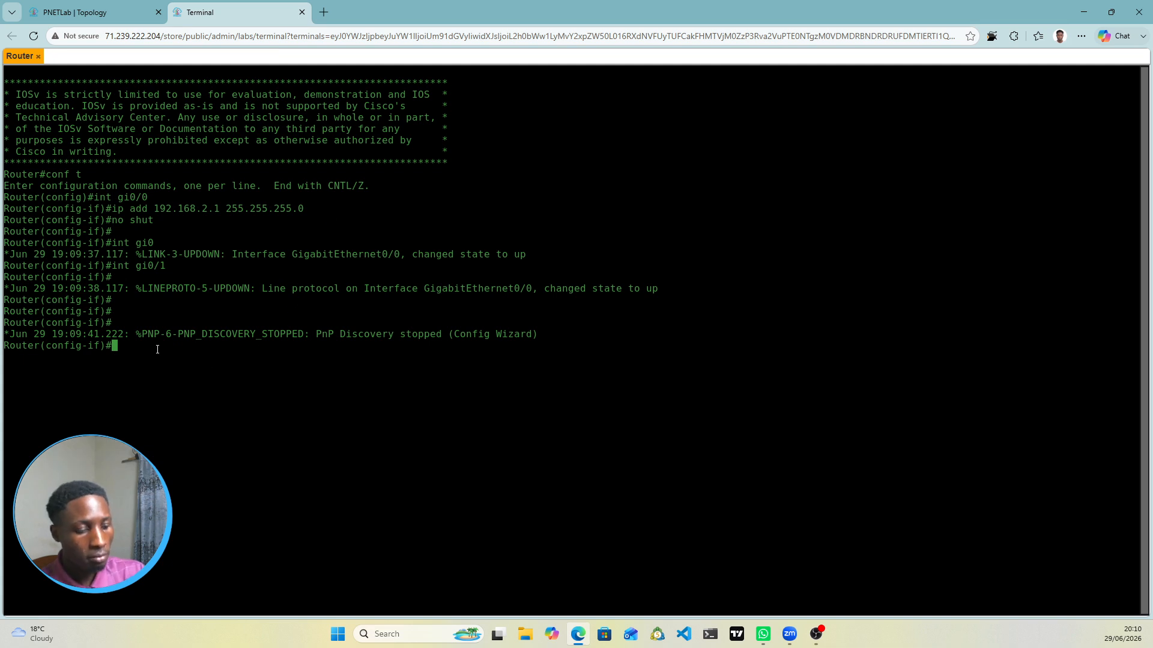
type("10.10.10")
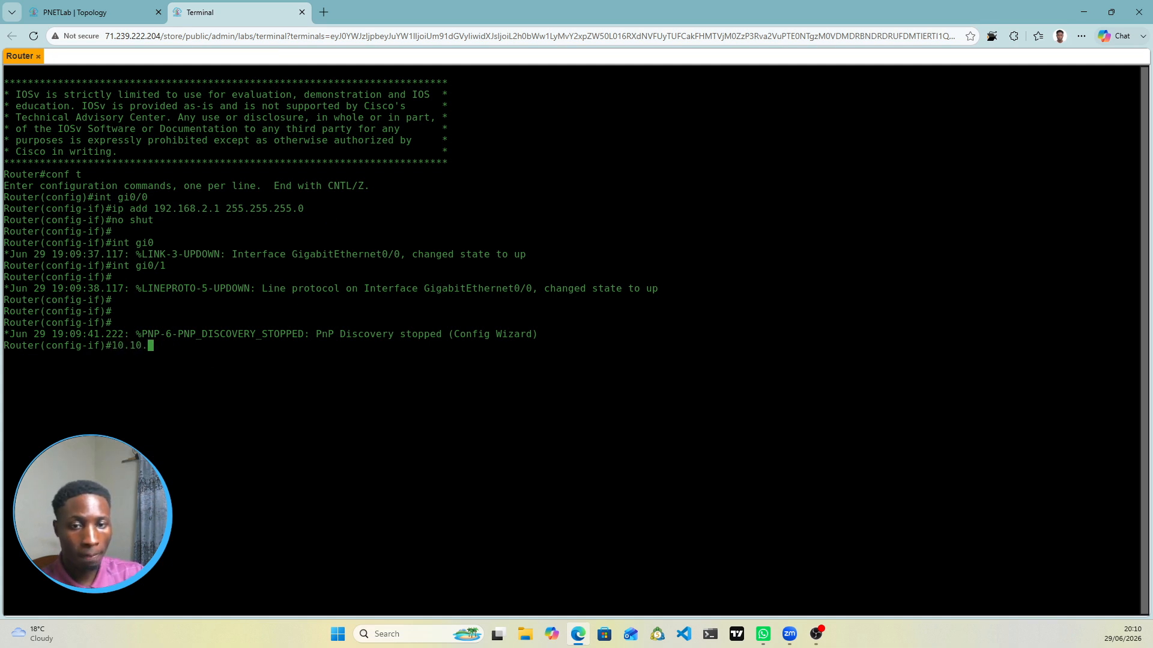
type(".")
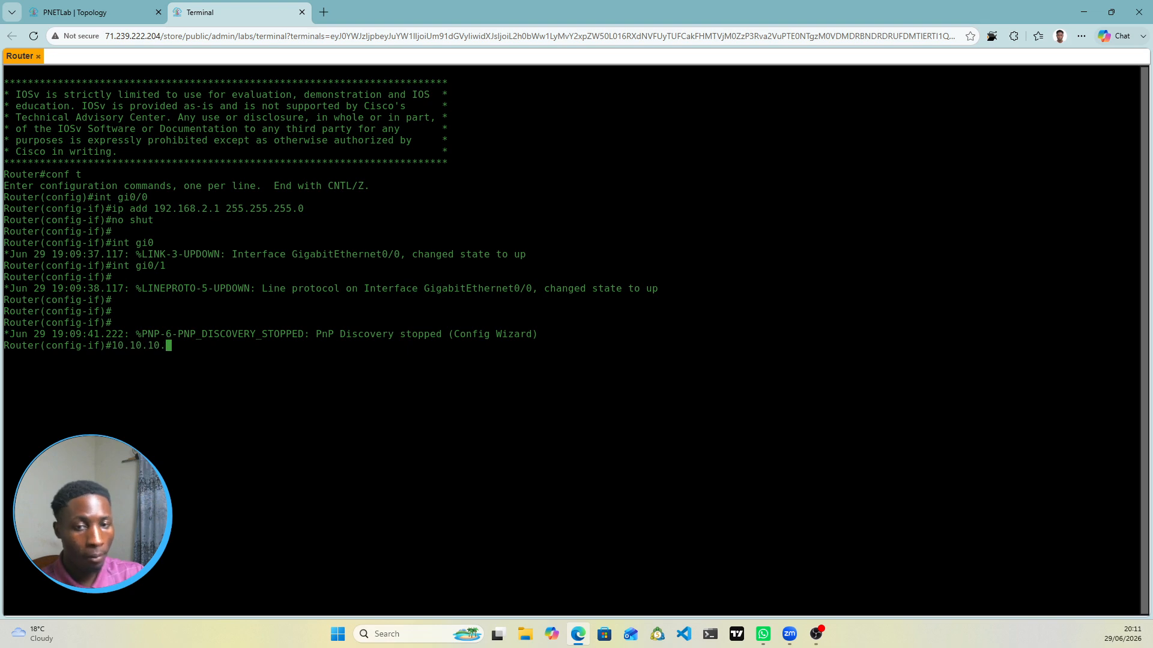
type("1")
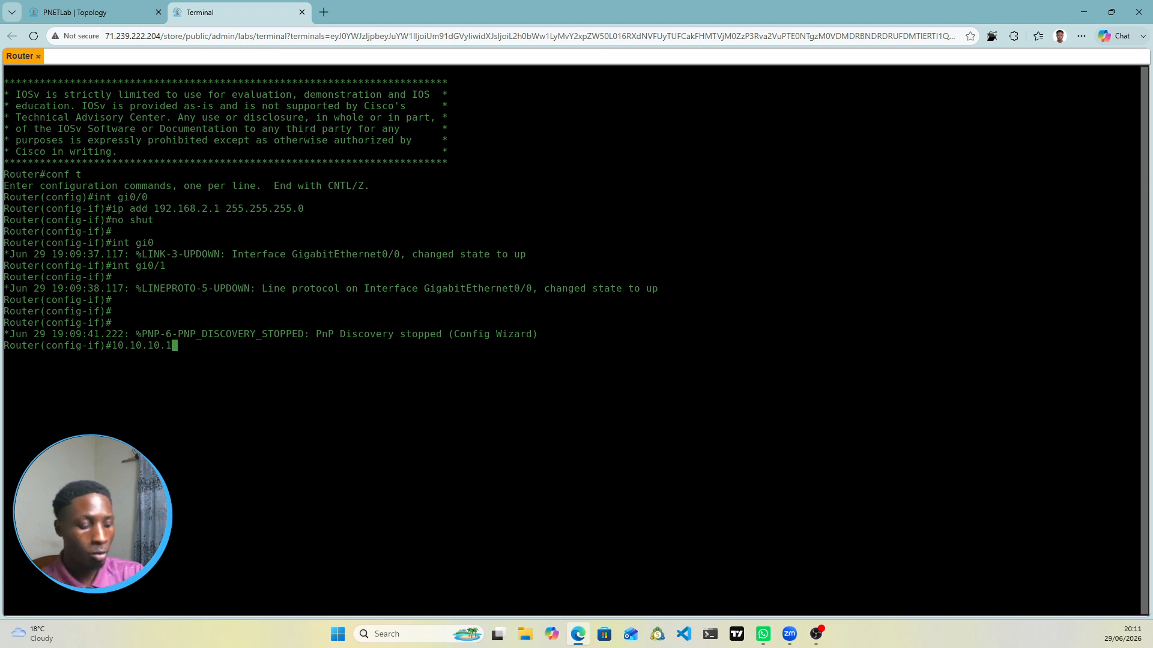
type(" 2")
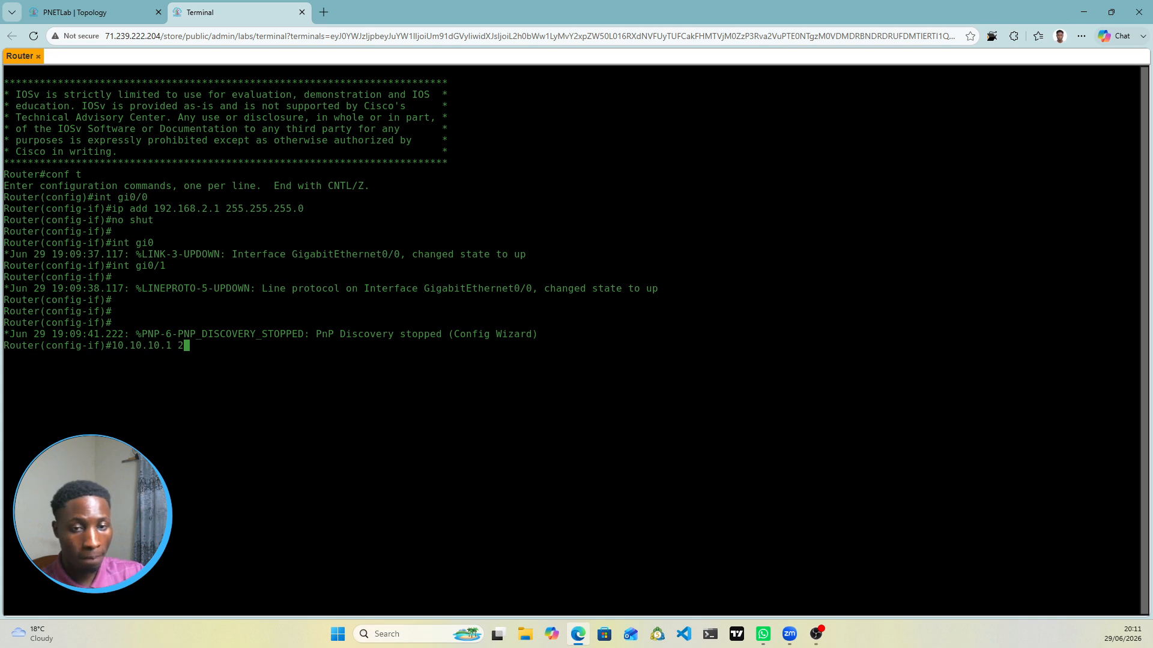
type("55.255.255.0")
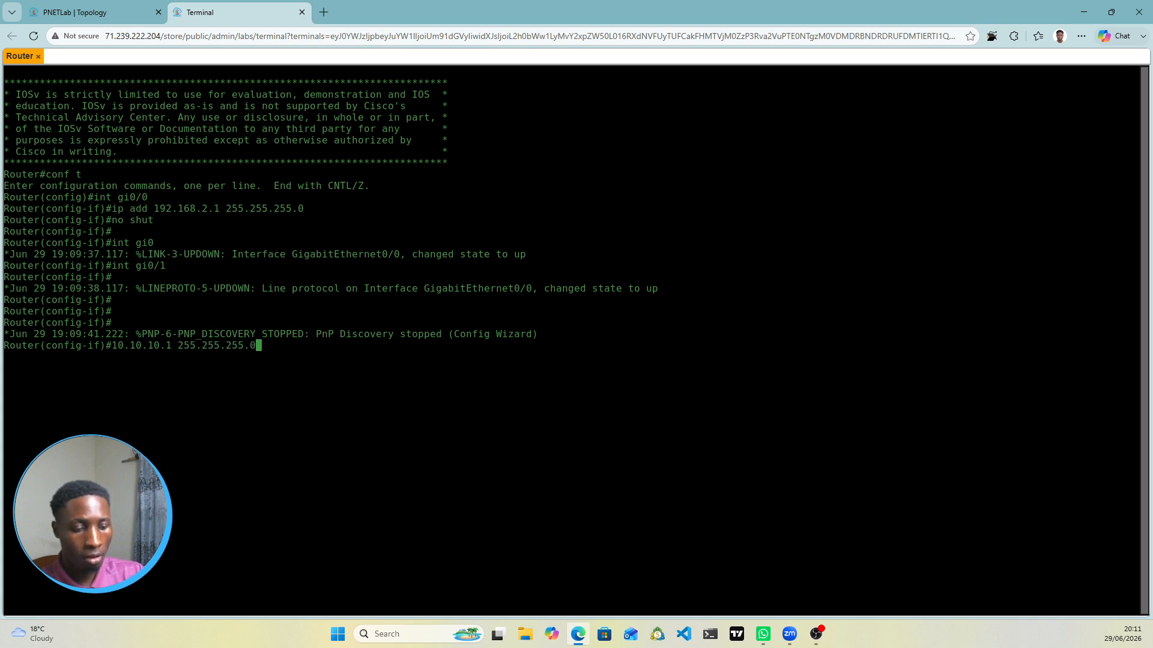
key("Return")
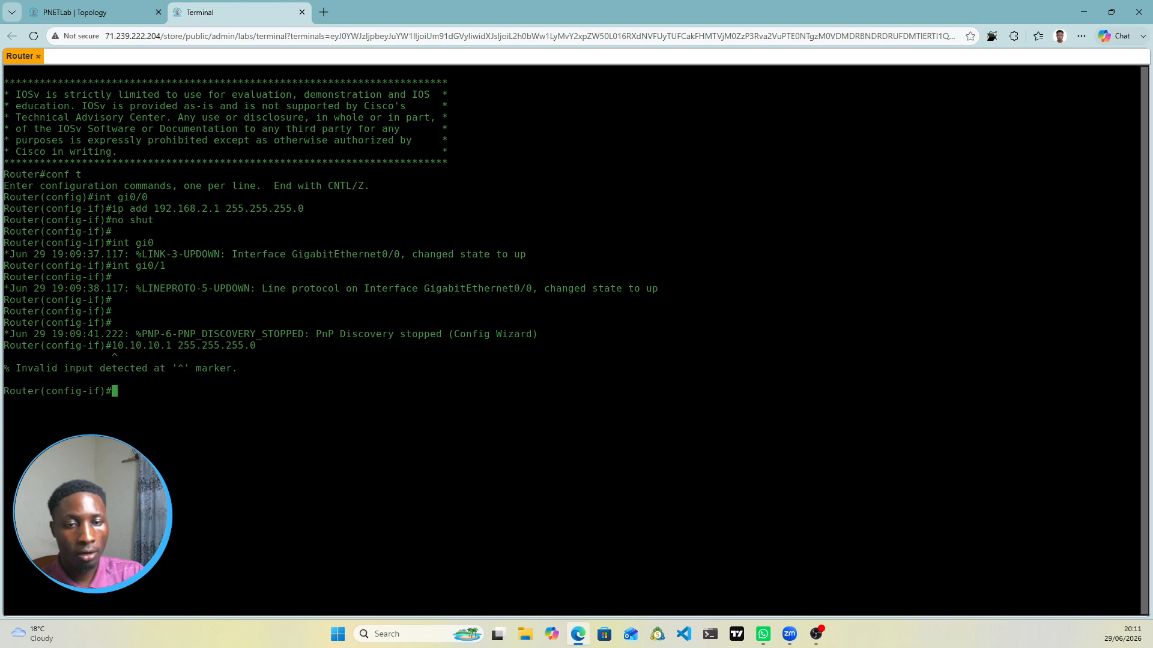
type("n")
key("Up")
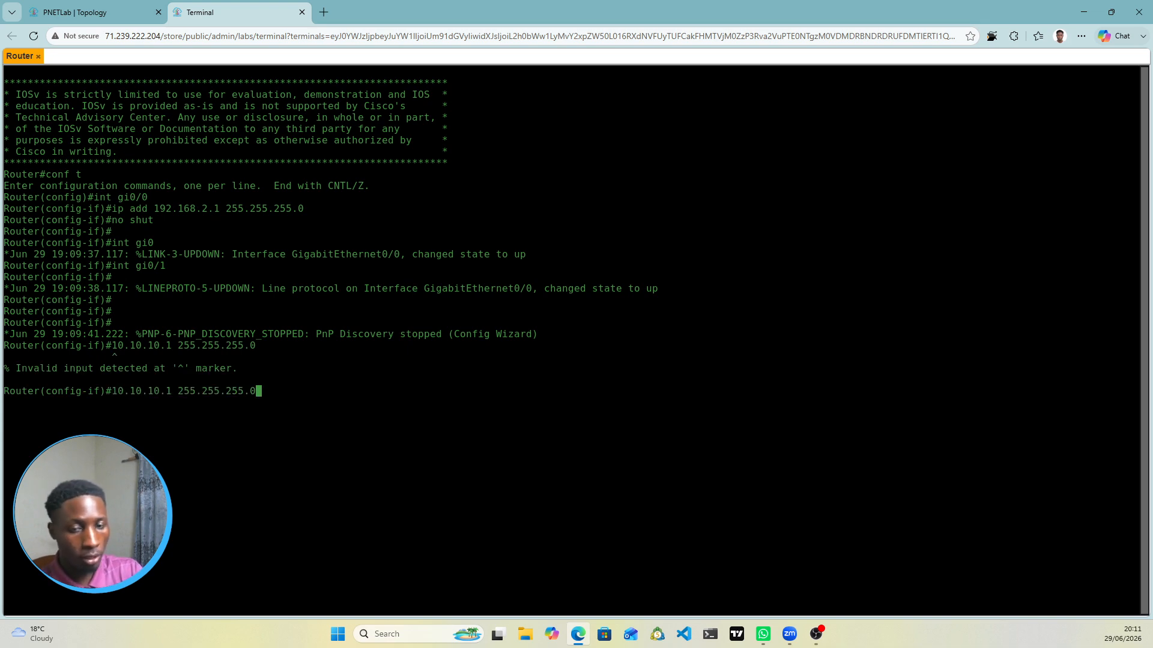
key("Left")
key("Left")
key("Left")
key("Left")
key("Left")
key("Left")
key("Left")
key("Left")
key("Left")
key("Left")
key("Left")
key("Left")
key("Left")
key("Left")
key("Left")
key("Left")
key("Left")
key("Left")
key("Left")
key("Left")
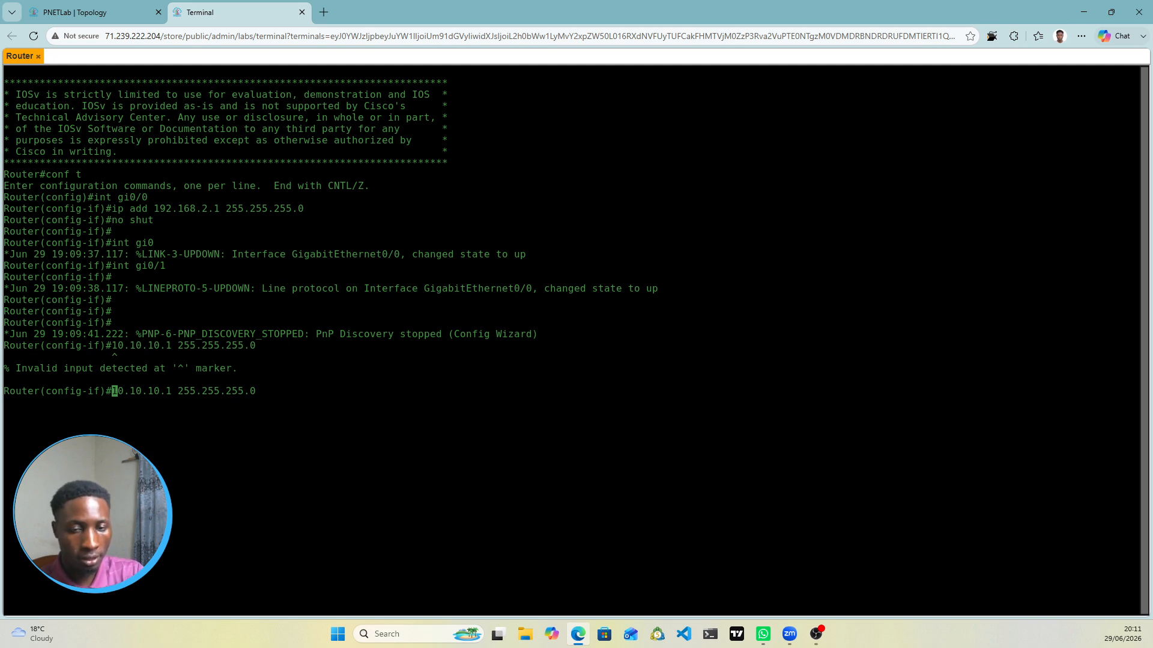
type("ip add")
key("Return")
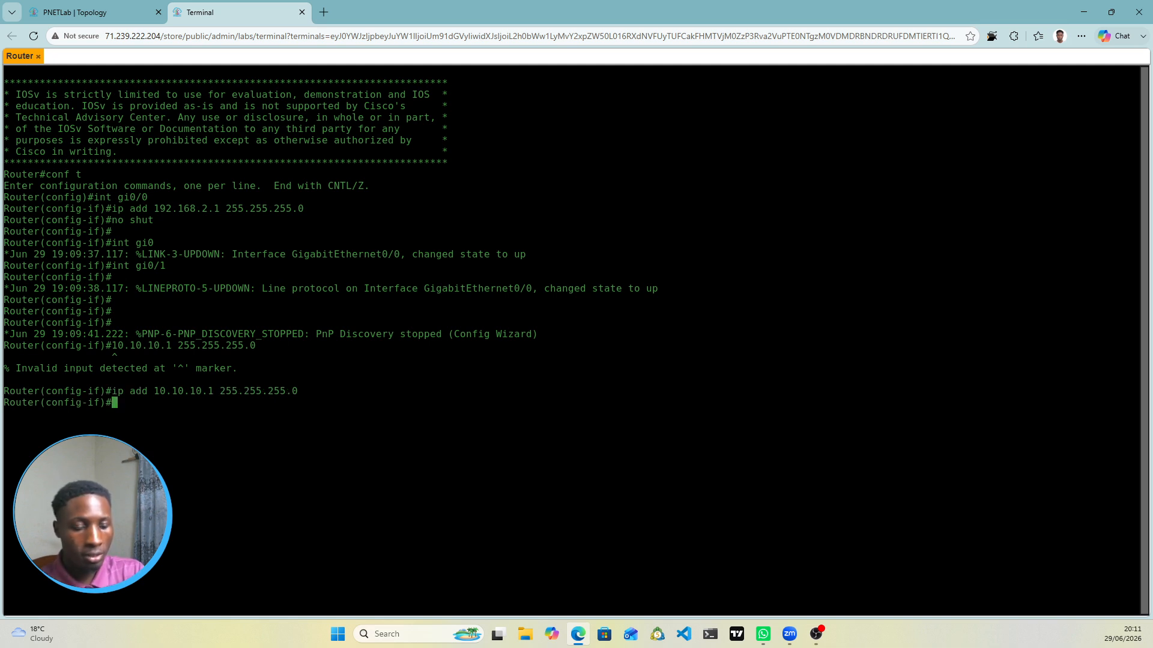
Step: Enable Gi0/1 with 'no shut' and look at the topology again
type("n")
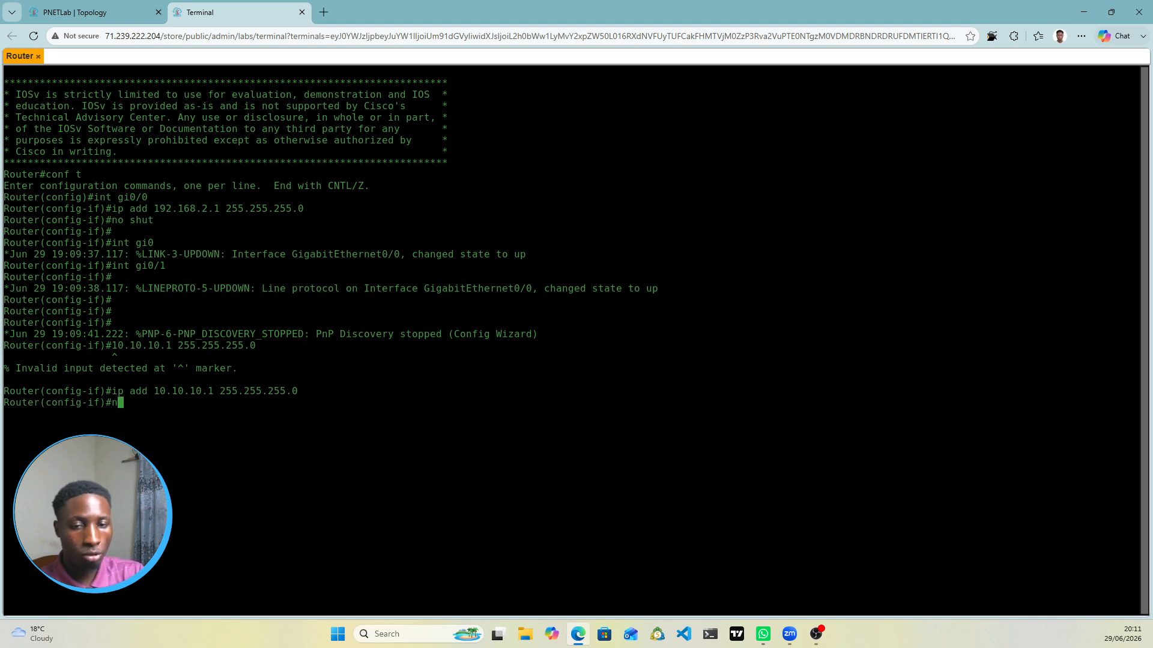
type("o hut")
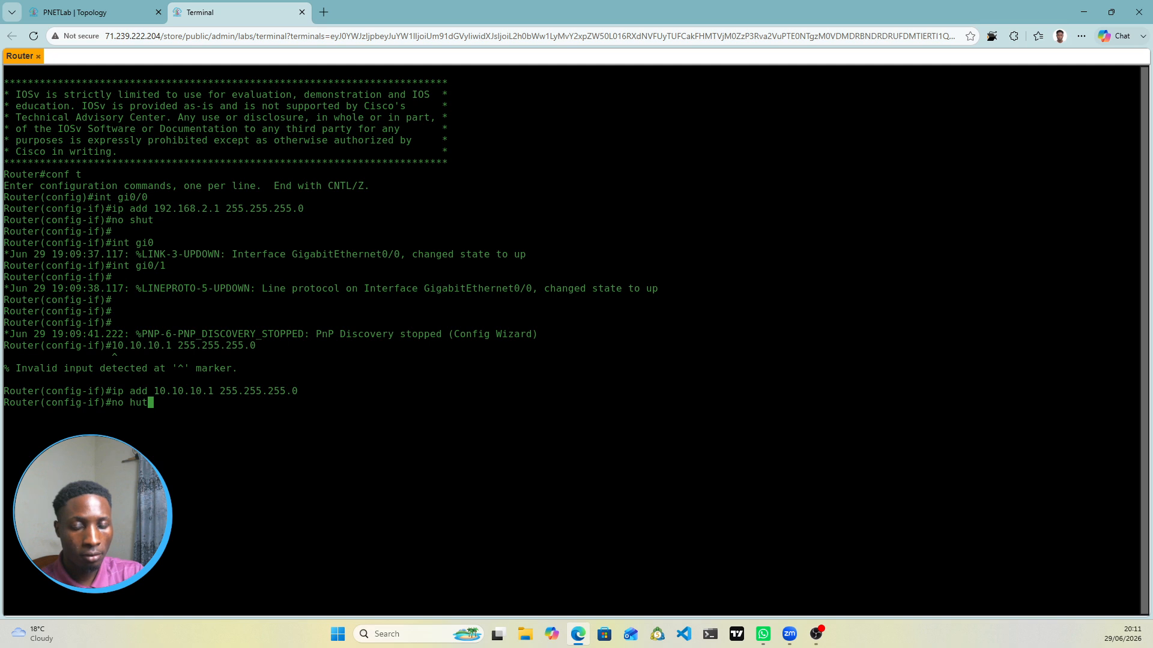
key("BackSpace")
key("BackSpace")
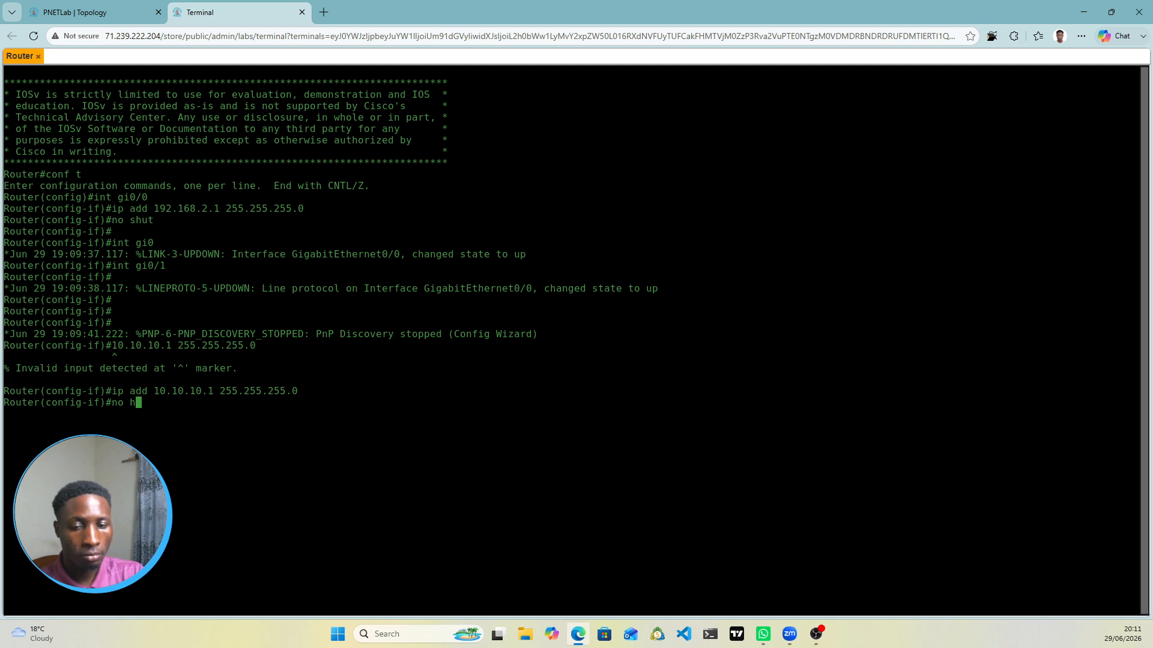
key("BackSpace")
type("shut")
key("Return")
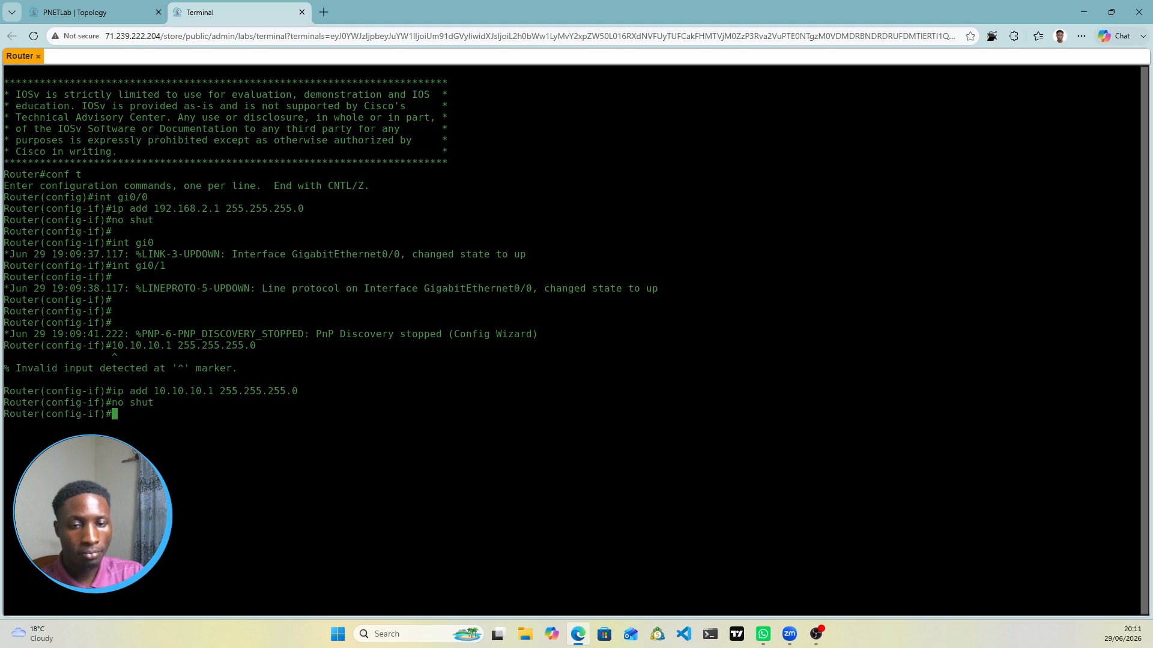
key("Return")
key("Return")
left_click(90, 12)
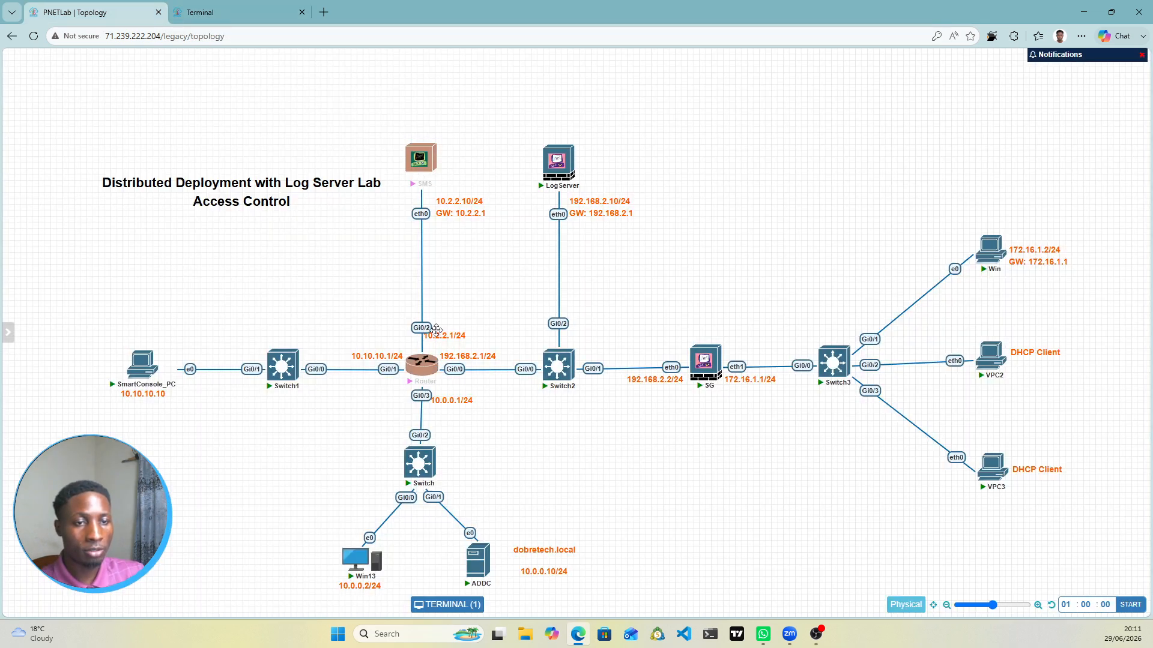
Step: Configure Gi0/2 with 10.2.2.1 255.255.255.0, checking the topology's addressing plan
left_click(236, 18)
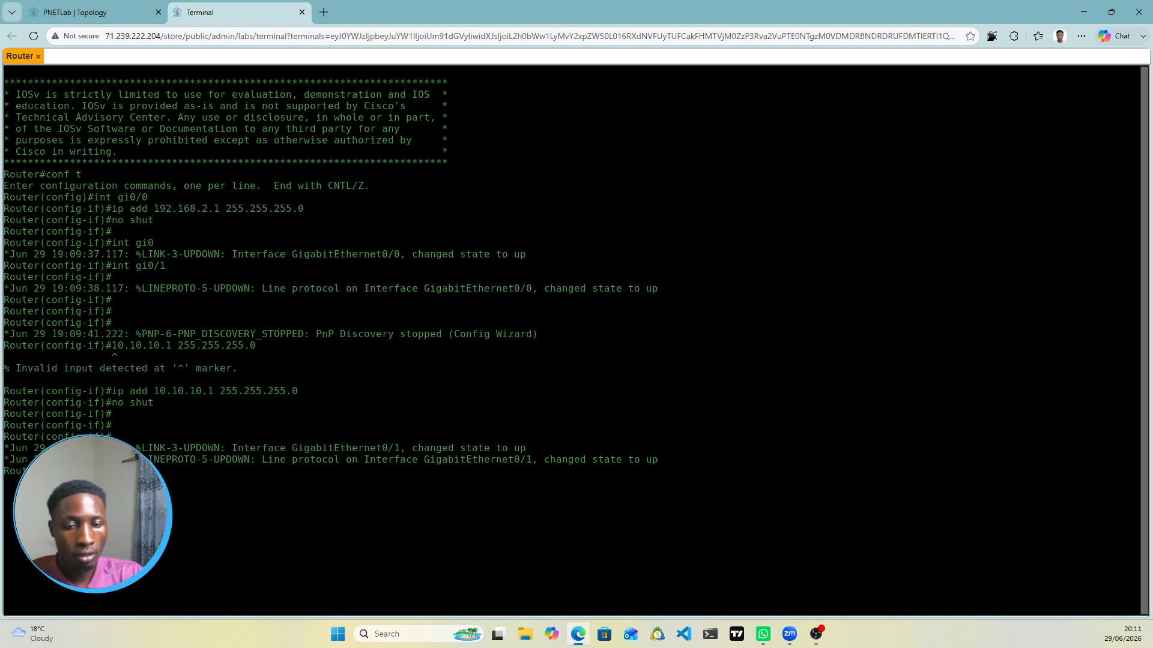
type("int gi0/2")
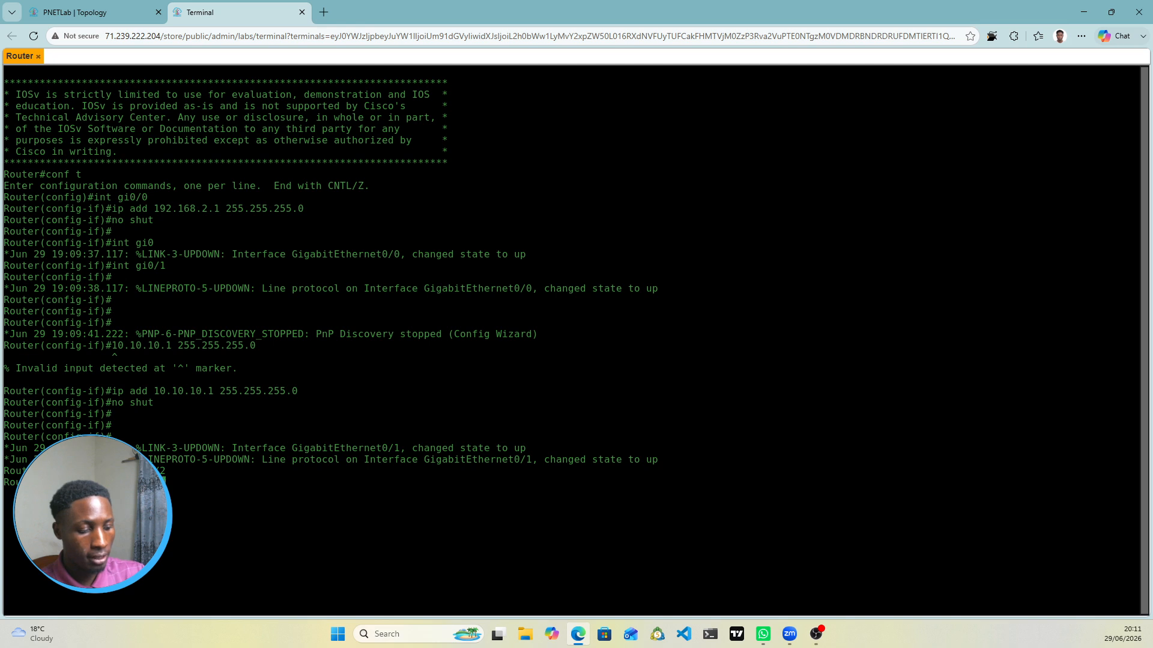
type(".2.2.1")
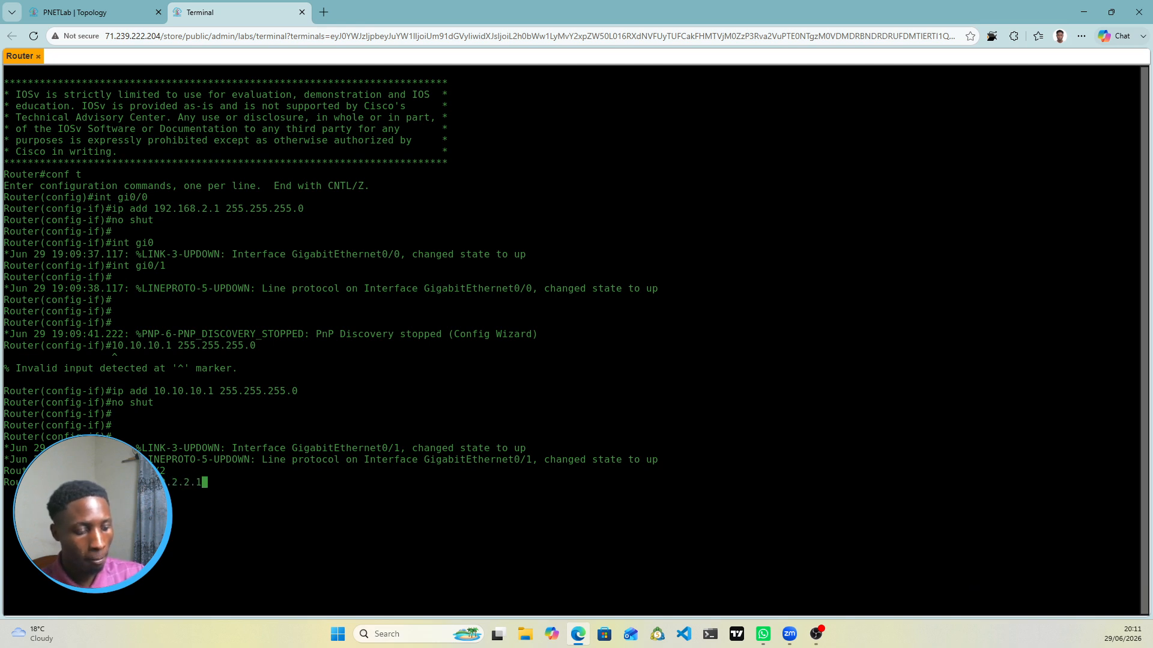
type("255.255.25")
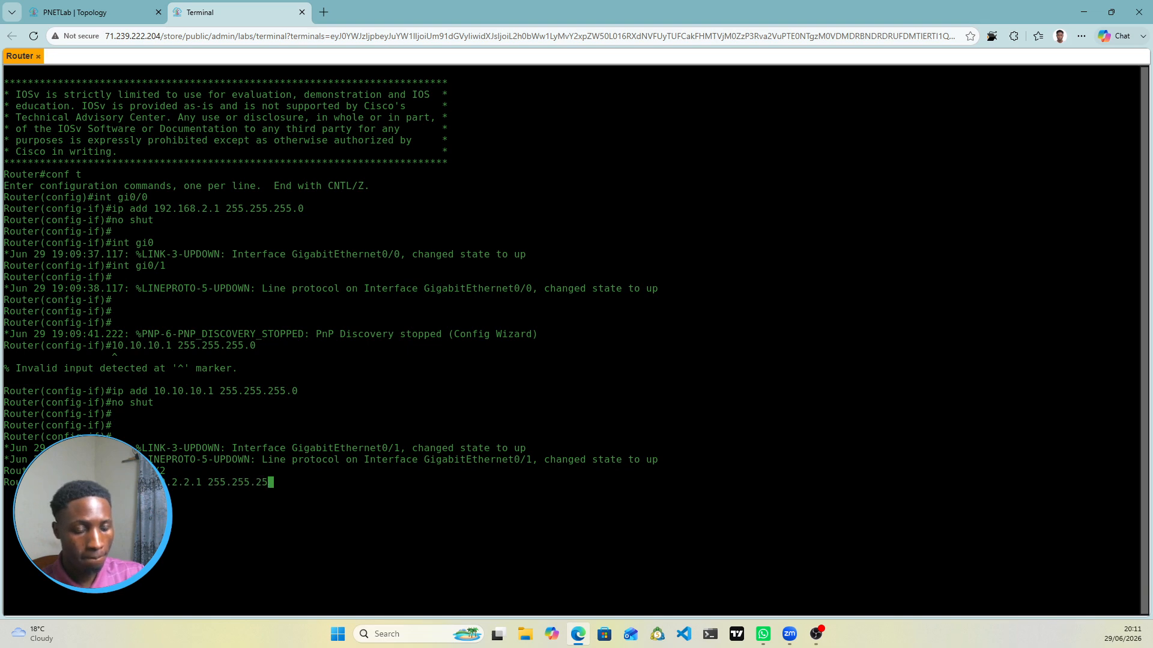
type("5.0")
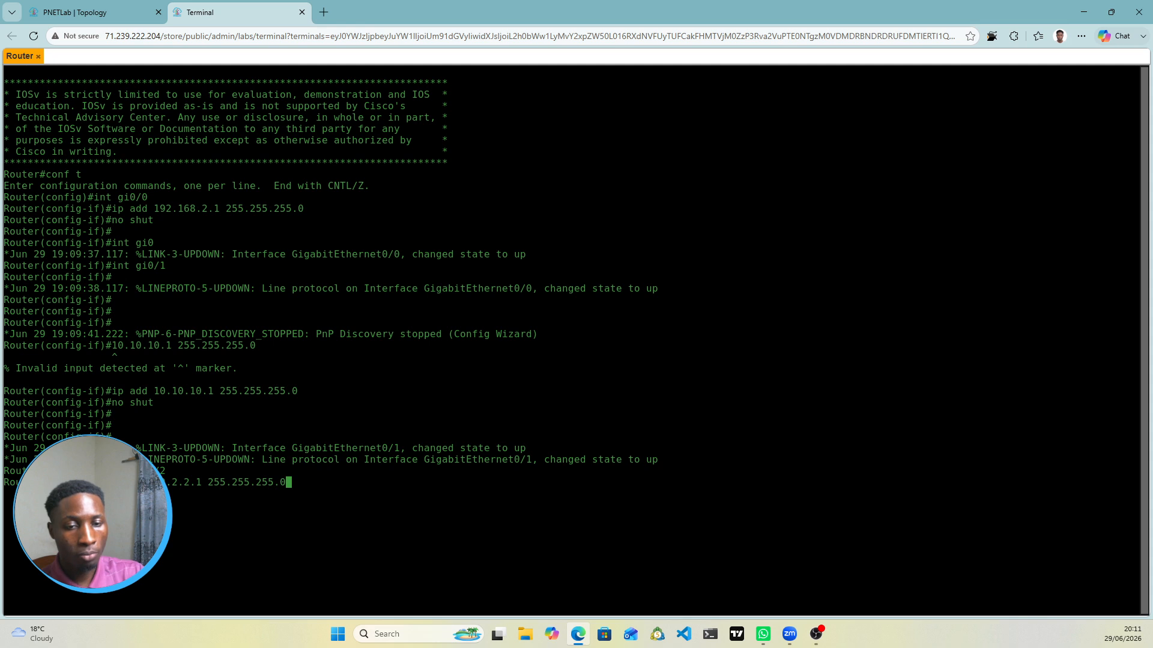
key("Return")
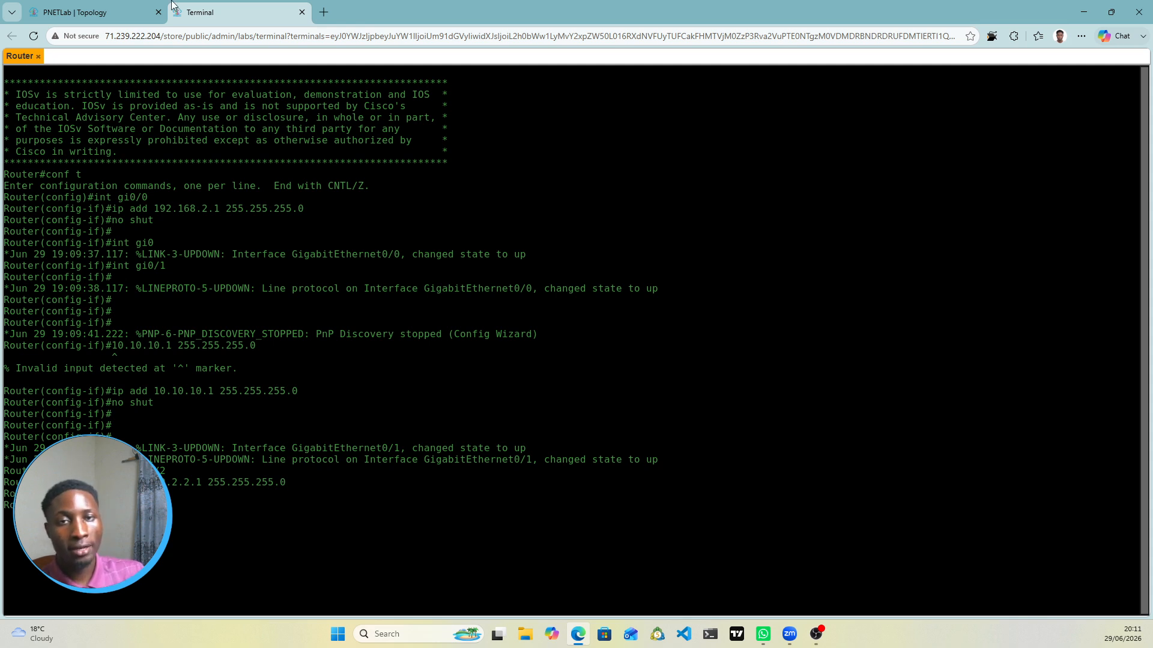
left_click(95, 12)
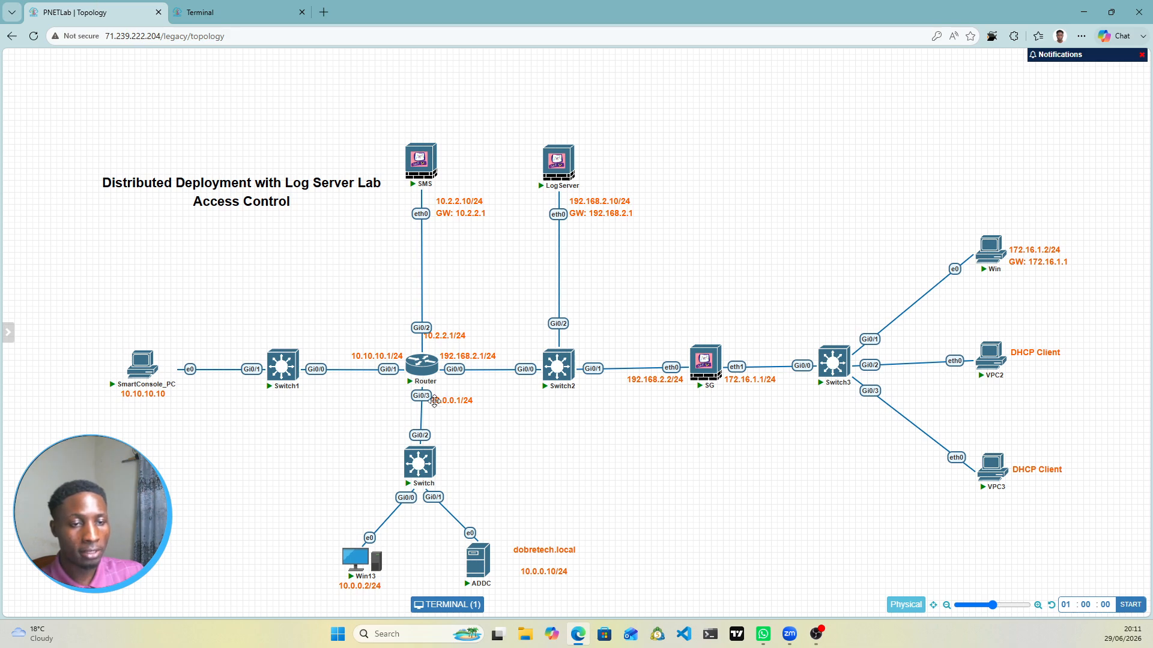
left_click(239, 12)
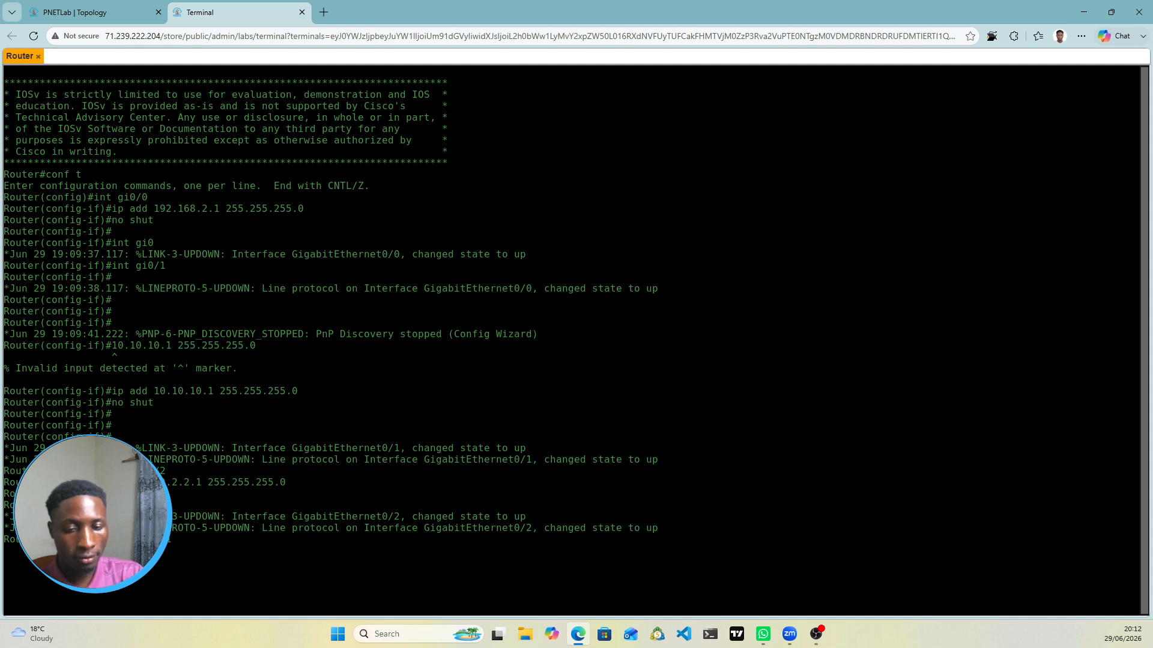
Step: Enter 'ip add 10.0.0.1 255.255.255.0' on the current interface and view the topology
type("0.1")
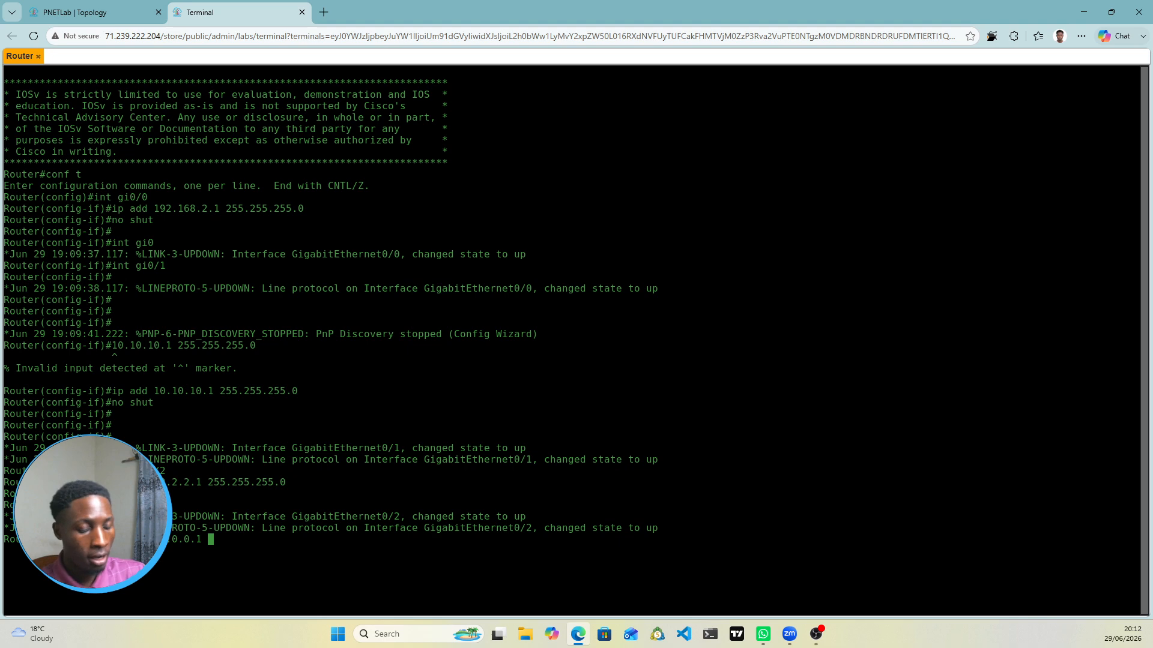
type(" 25")
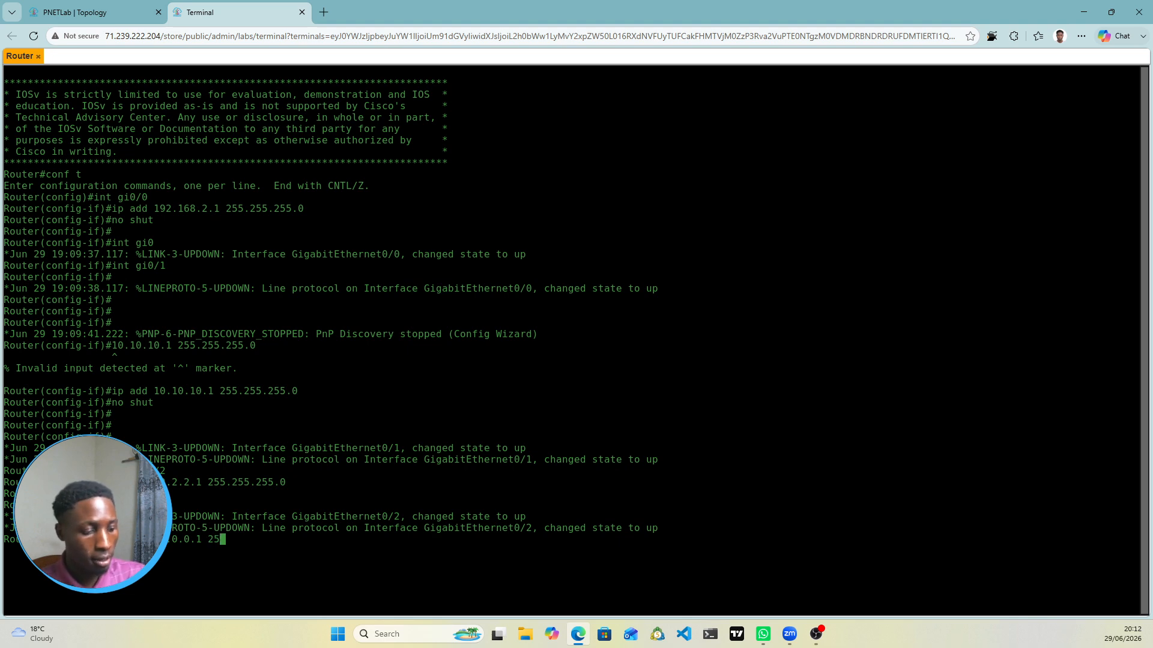
type("5.255.25")
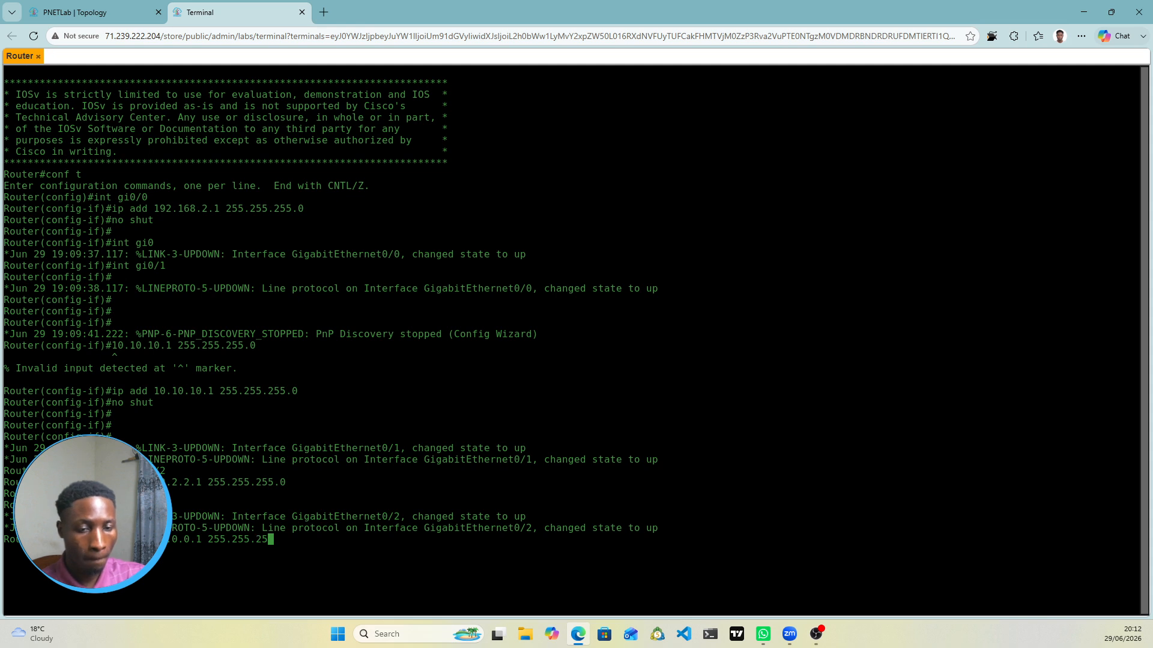
type("5.0")
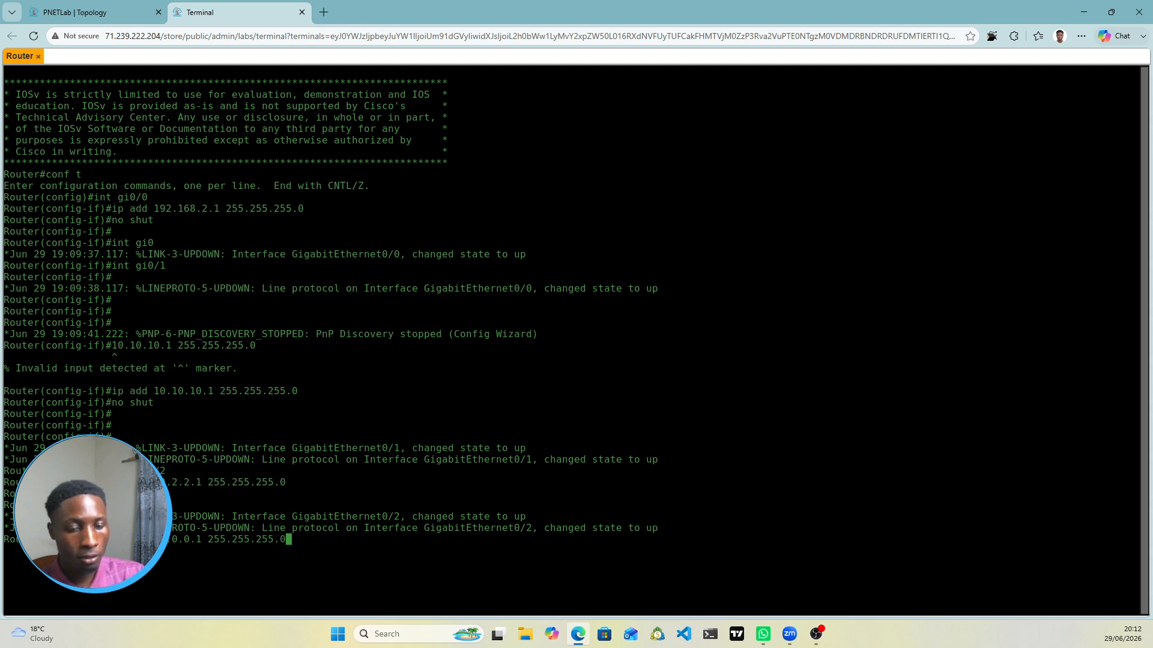
key("Return")
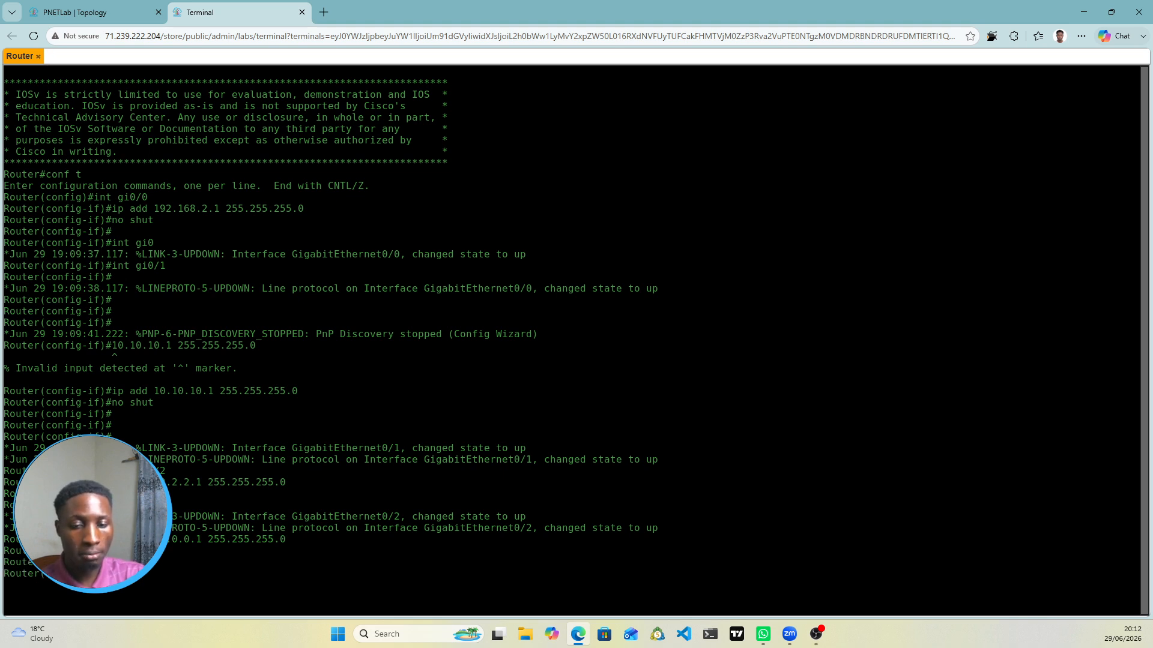
left_click(144, 12)
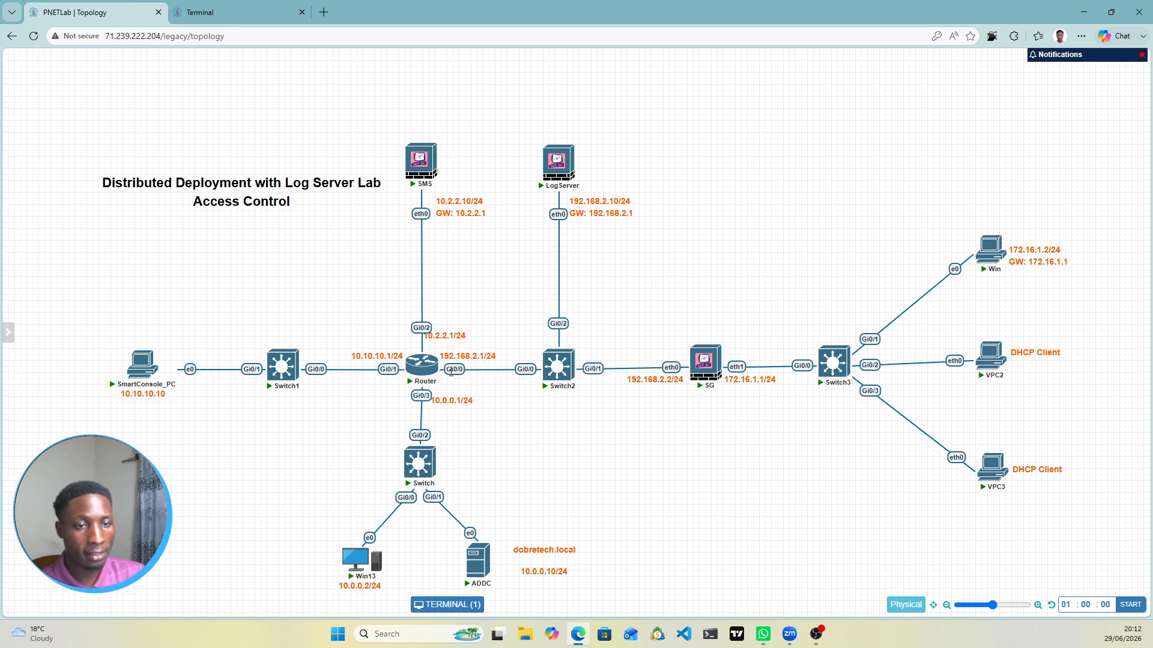
Step: Switch from the topology diagram back to the Router console tab
mouse_move(411, 360)
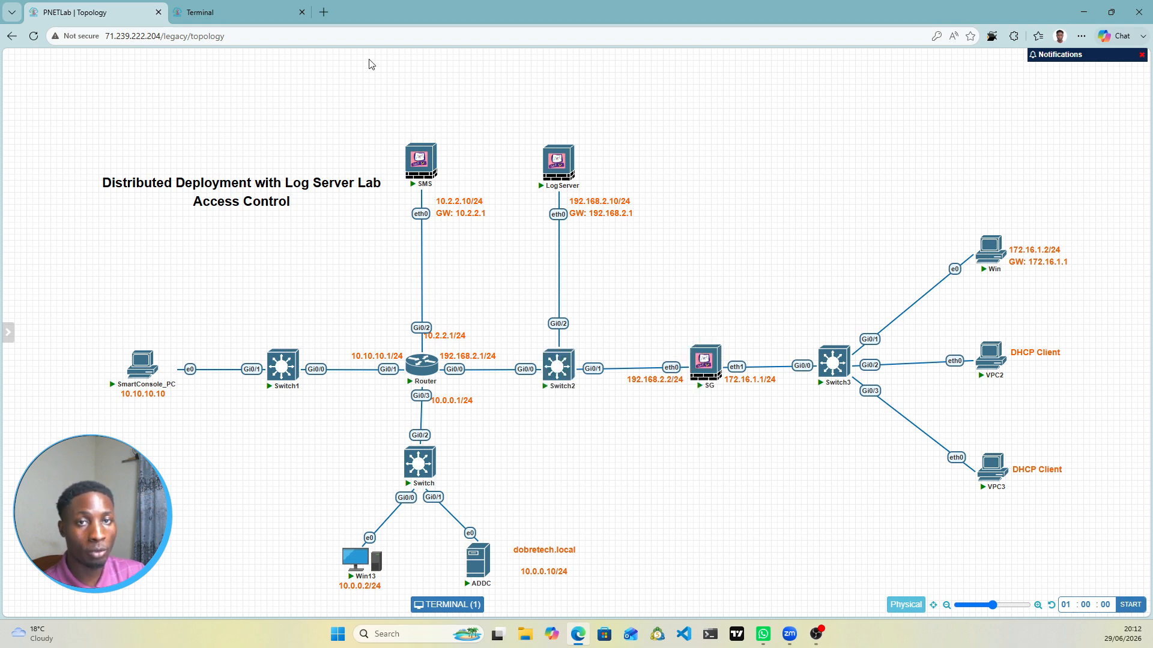
left_click(232, 8)
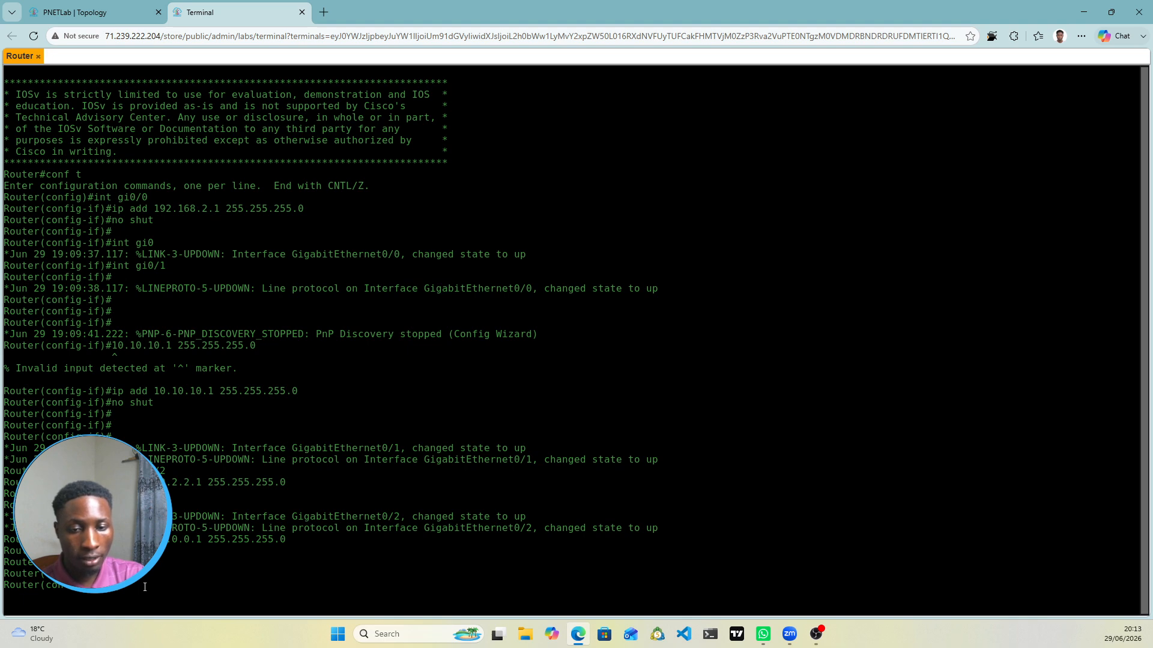
Step: Run 'do show ip int br' to list interface addresses and states, then view the topology
type("do show")
key("BackSpace")
key("BackSpace")
key("BackSpace")
key("BackSpace")
key("BackSpace")
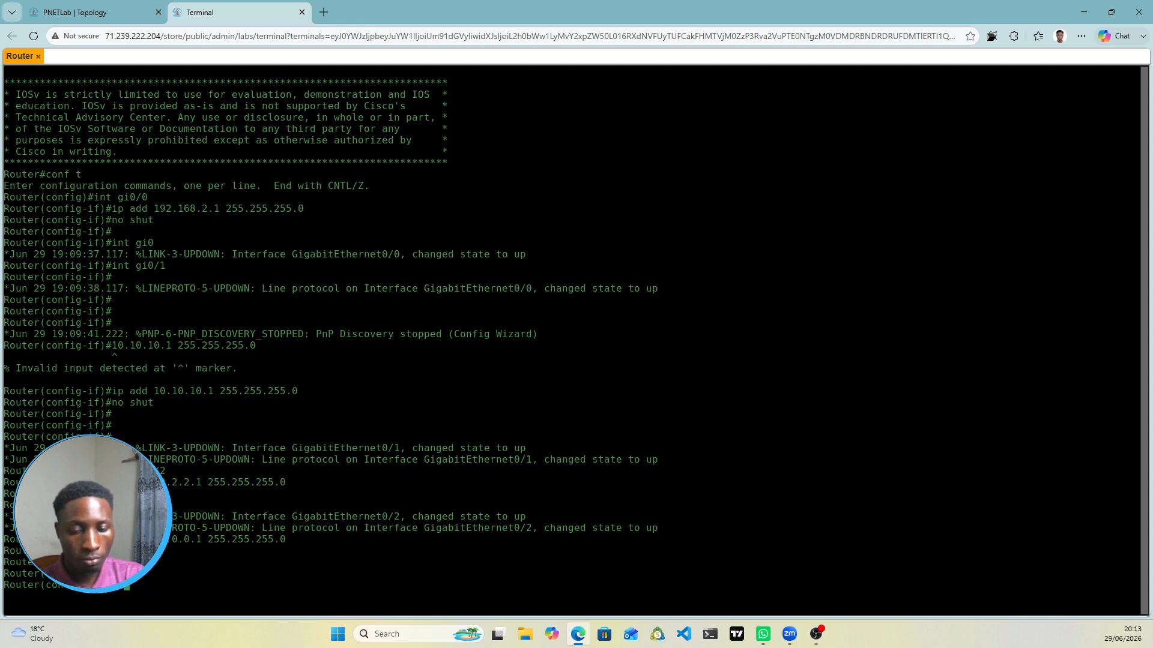
type("shwo")
key("BackSpace")
key("BackSpace")
key("BackSpace")
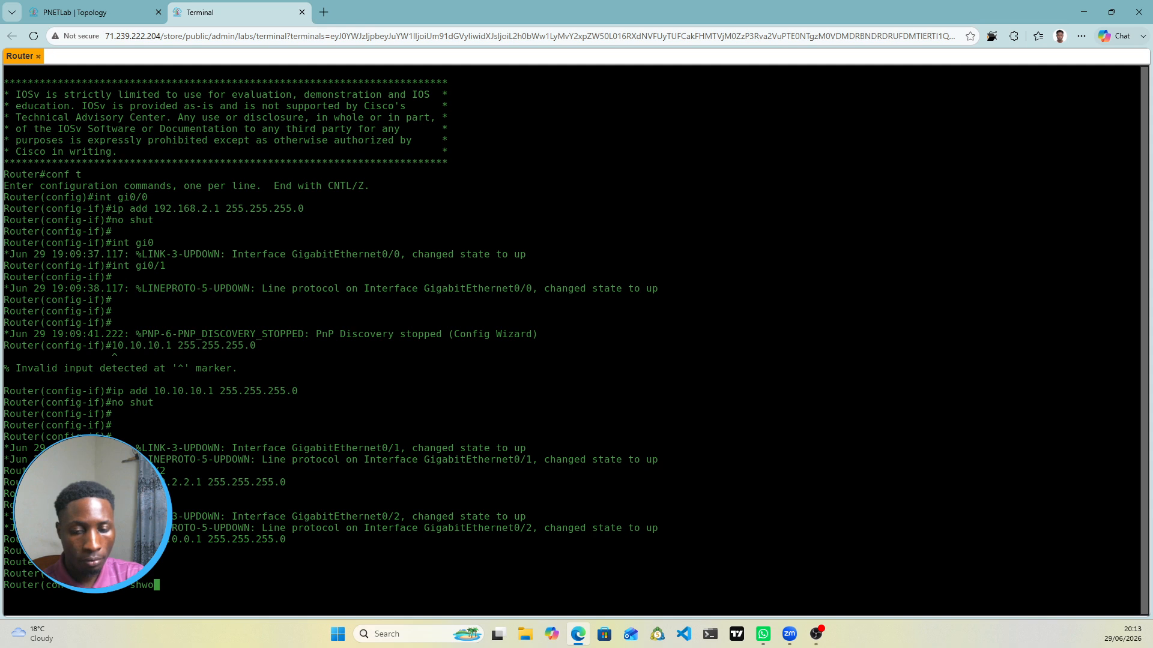
type("ow ip in t")
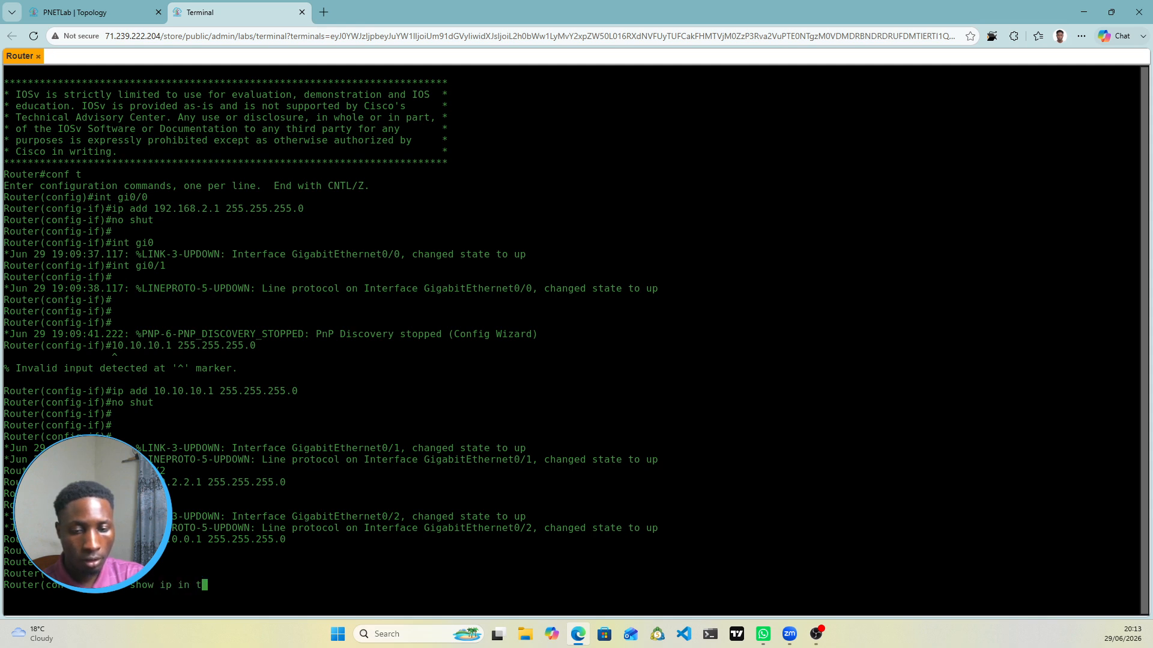
key("BackSpace")
key("BackSpace")
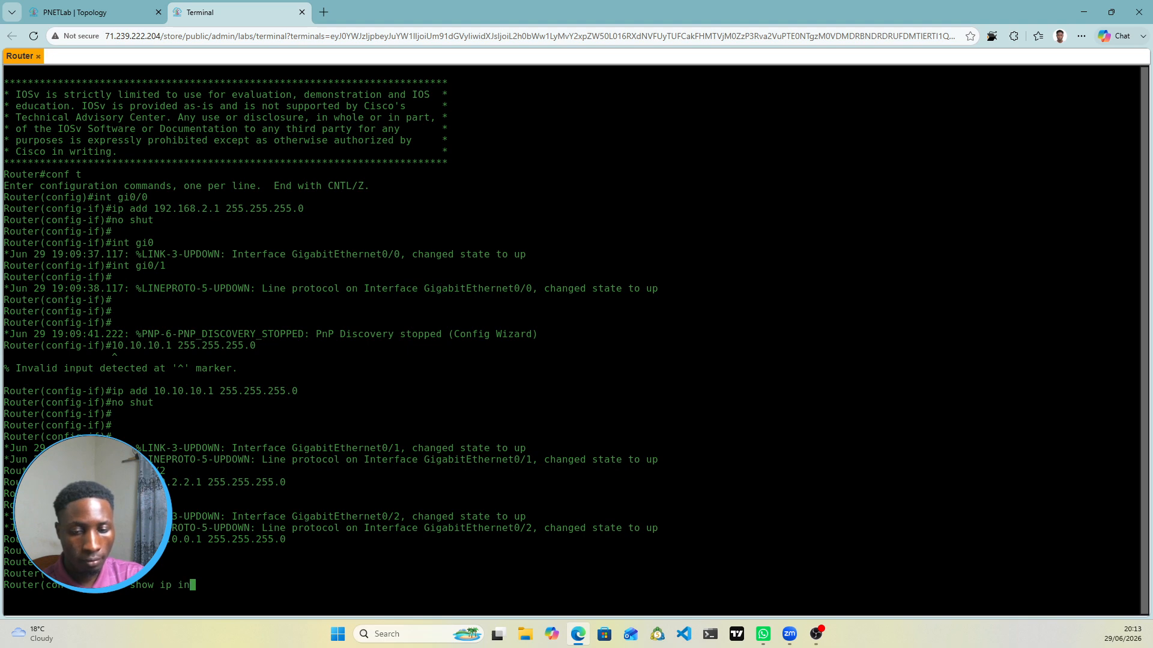
type("t br")
key("Return")
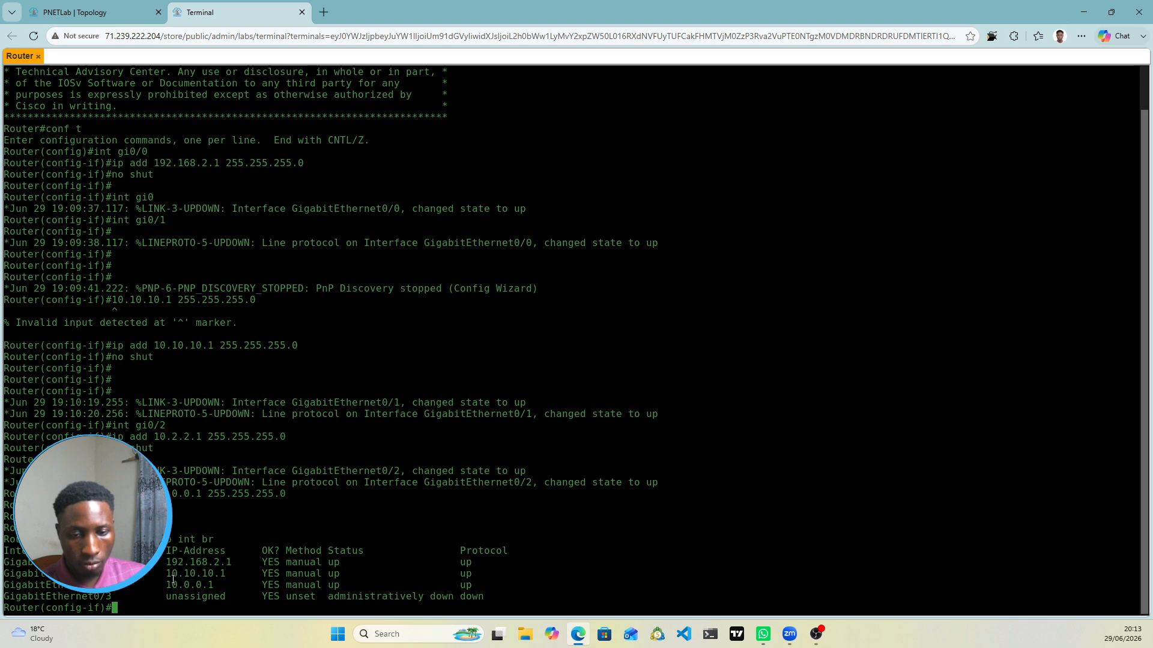
left_click(110, 12)
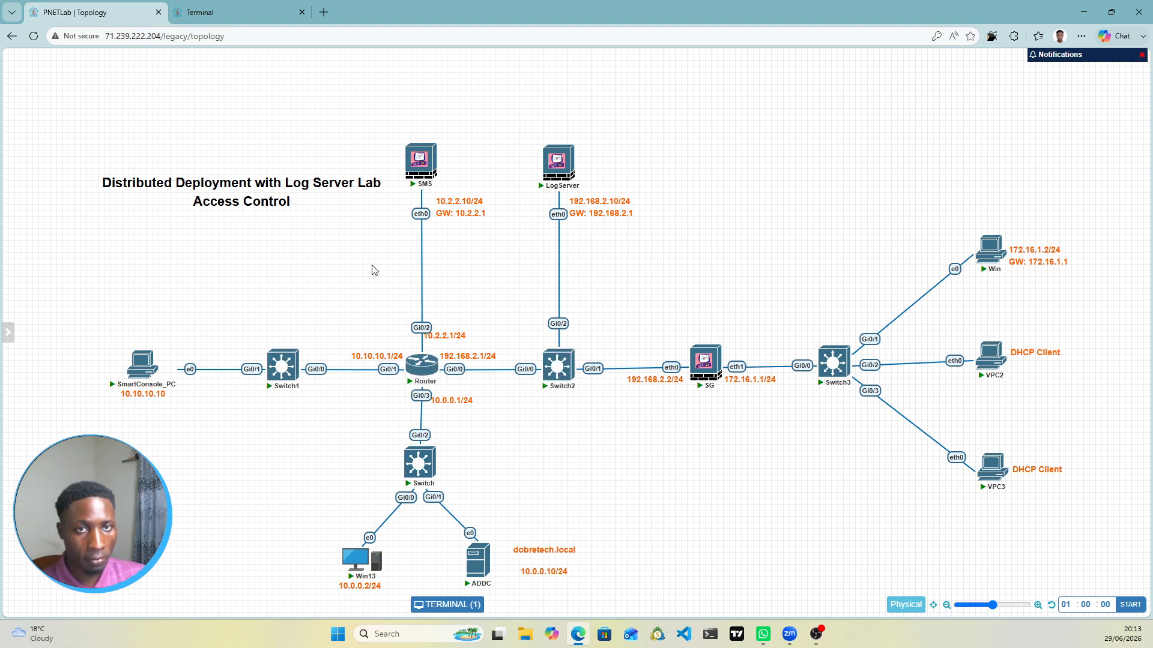
left_click(229, 10)
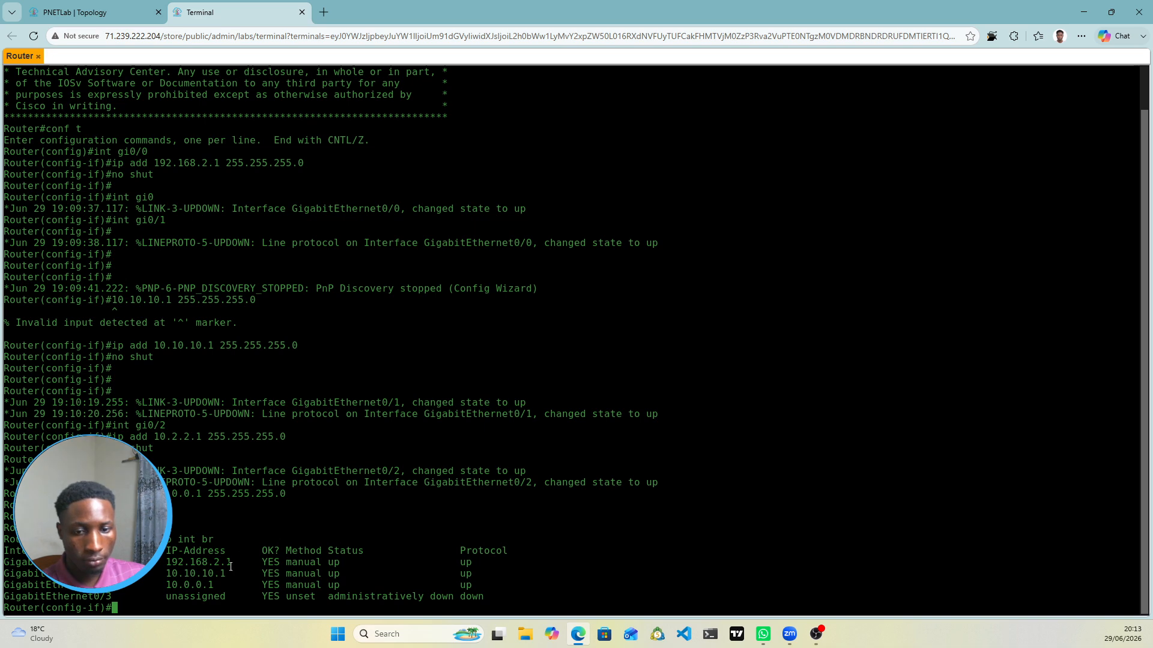
left_click(142, 10)
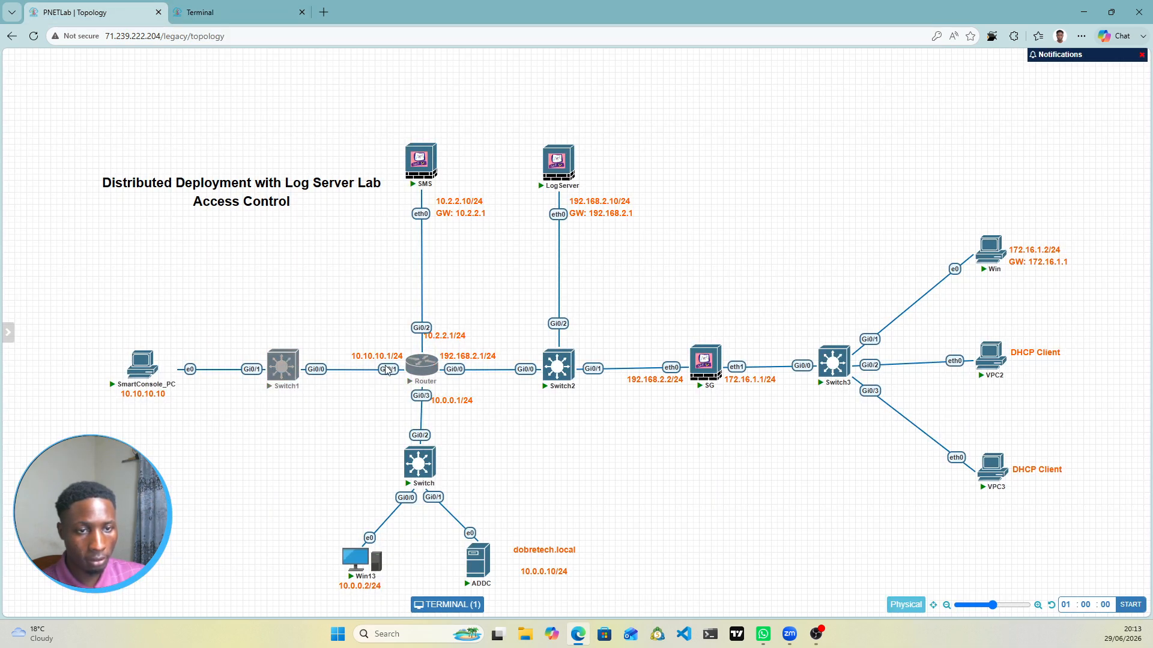
left_click(255, 7)
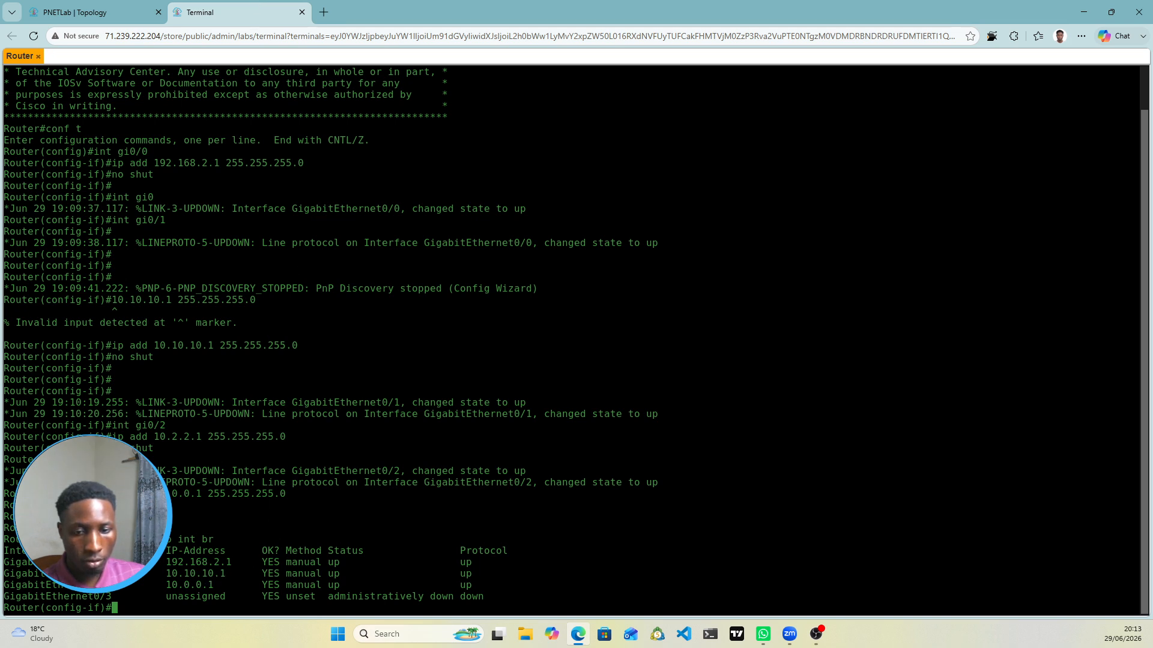
left_click(90, 12)
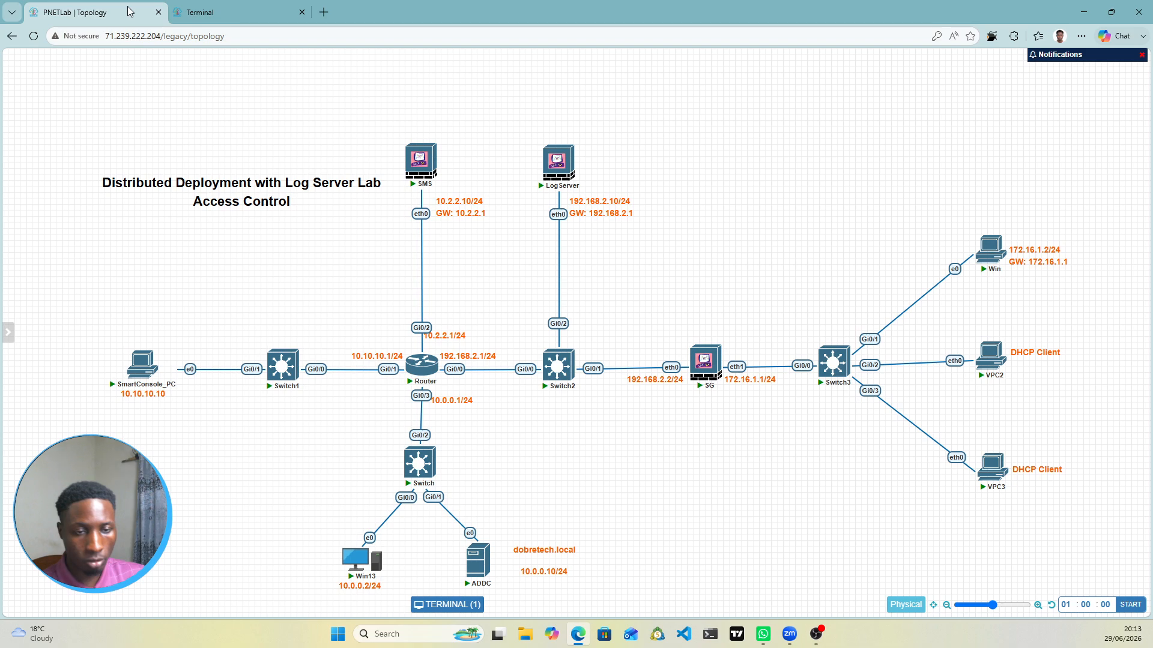
left_click(215, 8)
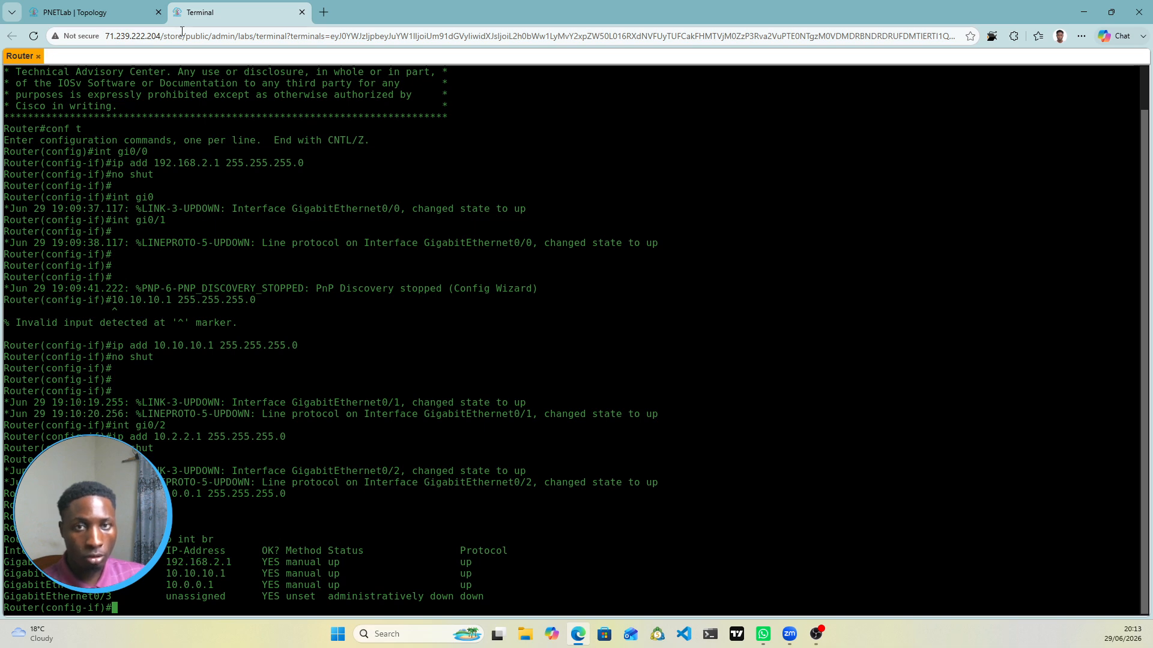
left_click(96, 12)
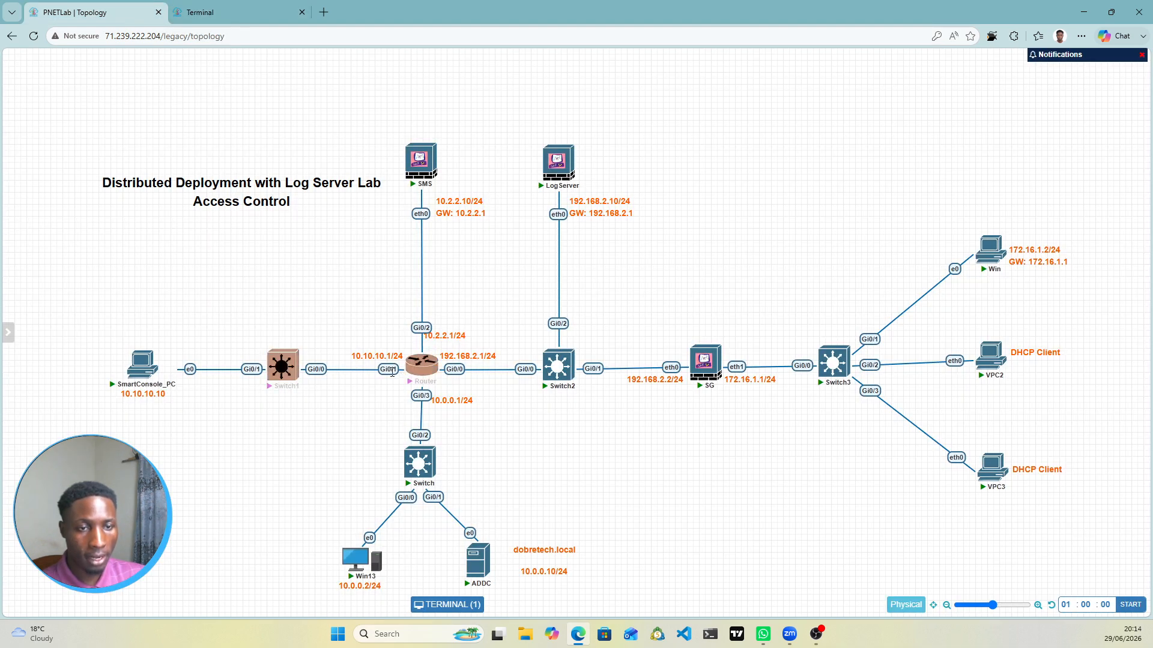
left_click(211, 11)
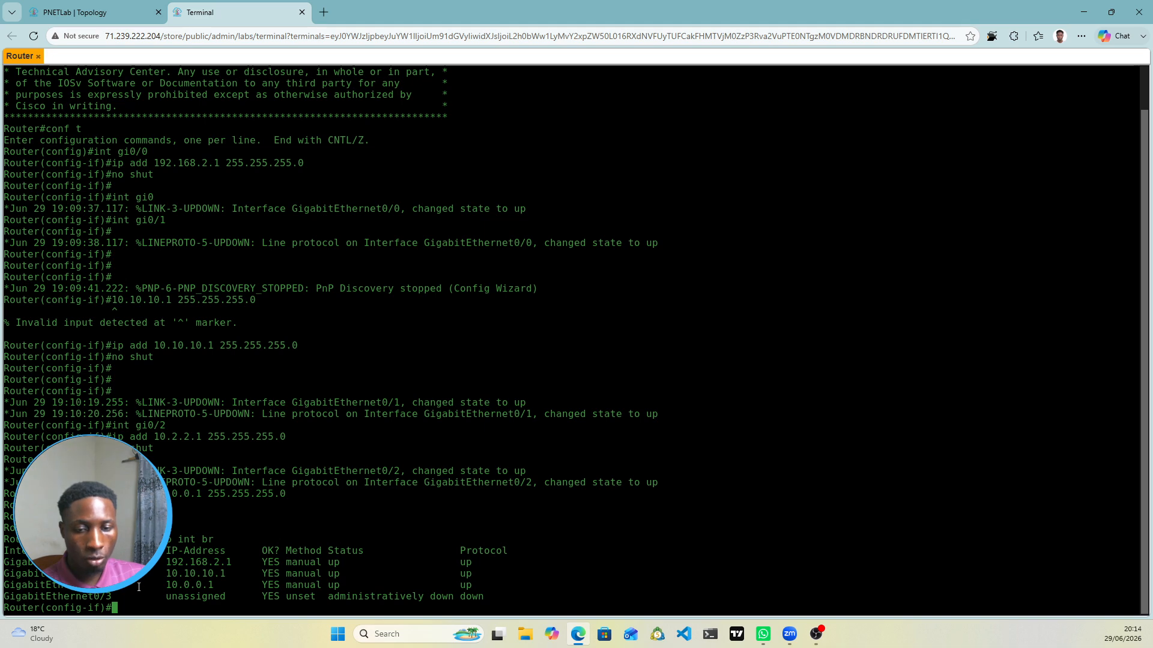
left_click(96, 12)
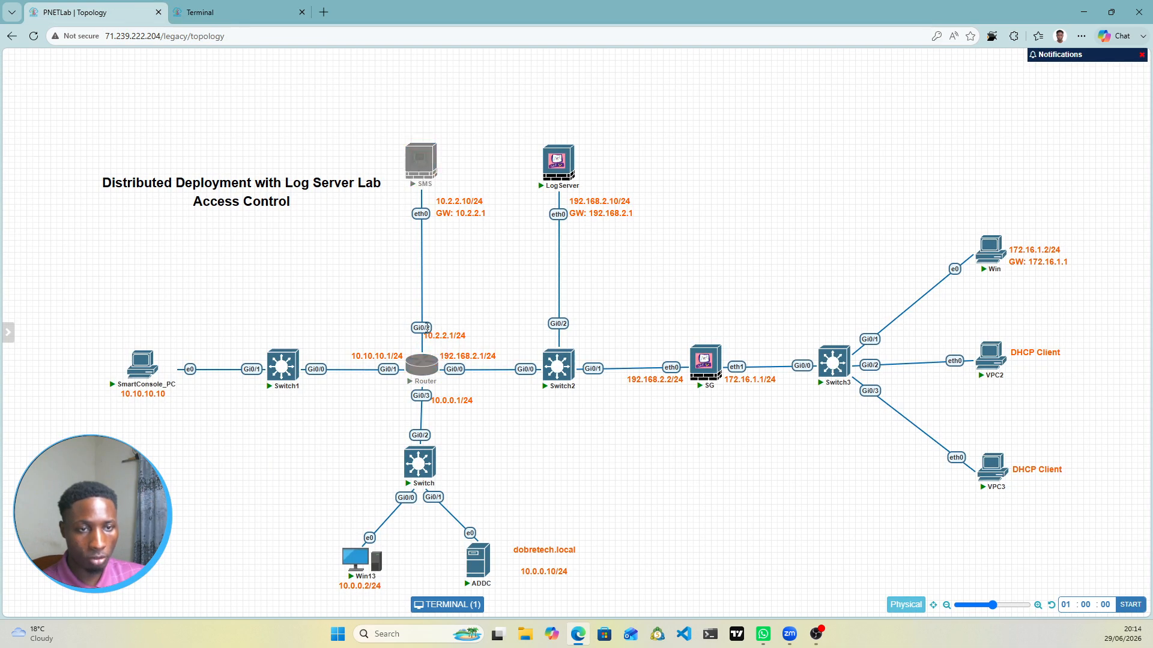
left_click(225, 8)
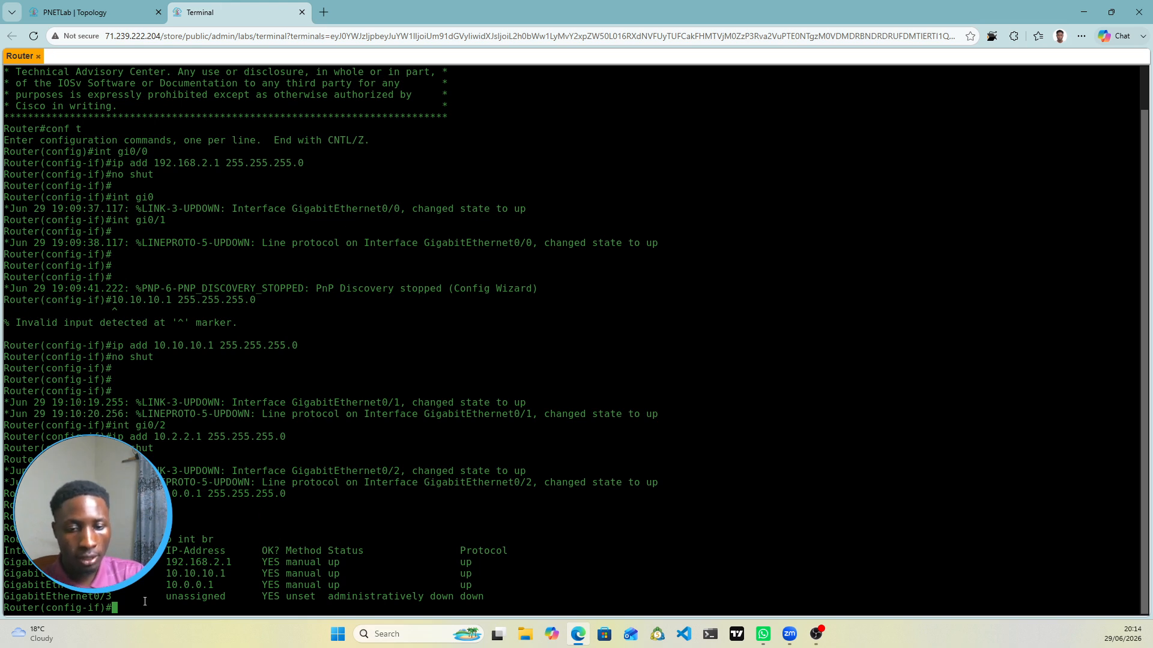
Step: On gi0/2, remove the 10.0.0.1 255.255.255.0 address with 'no ip add'
type("int gi")
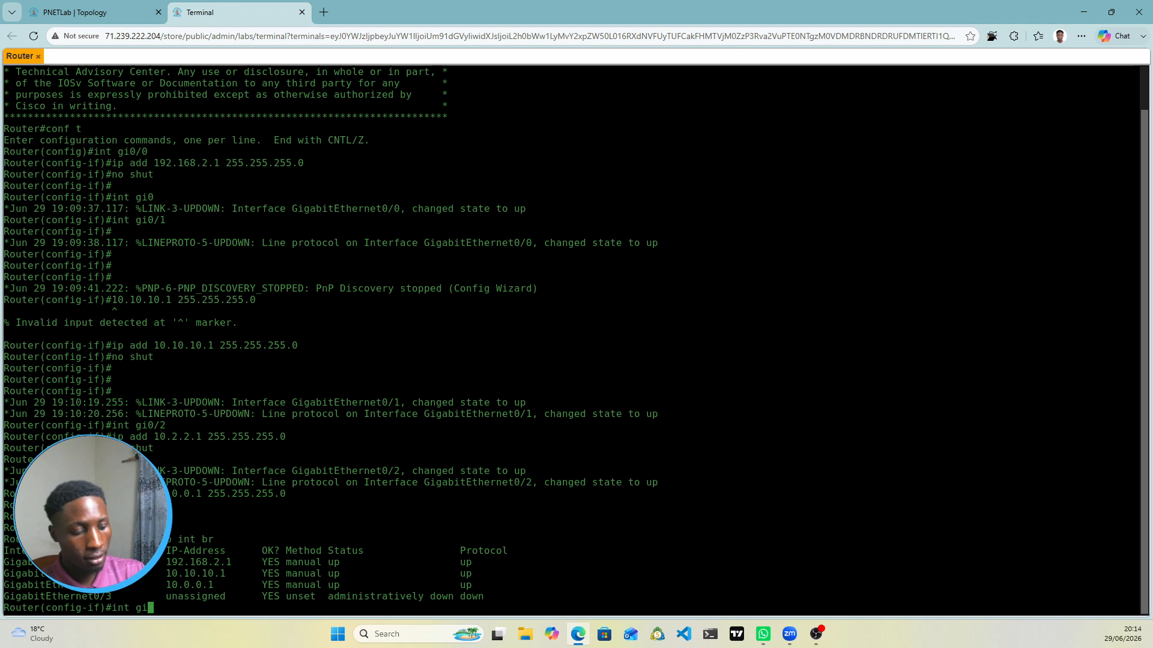
type("0/")
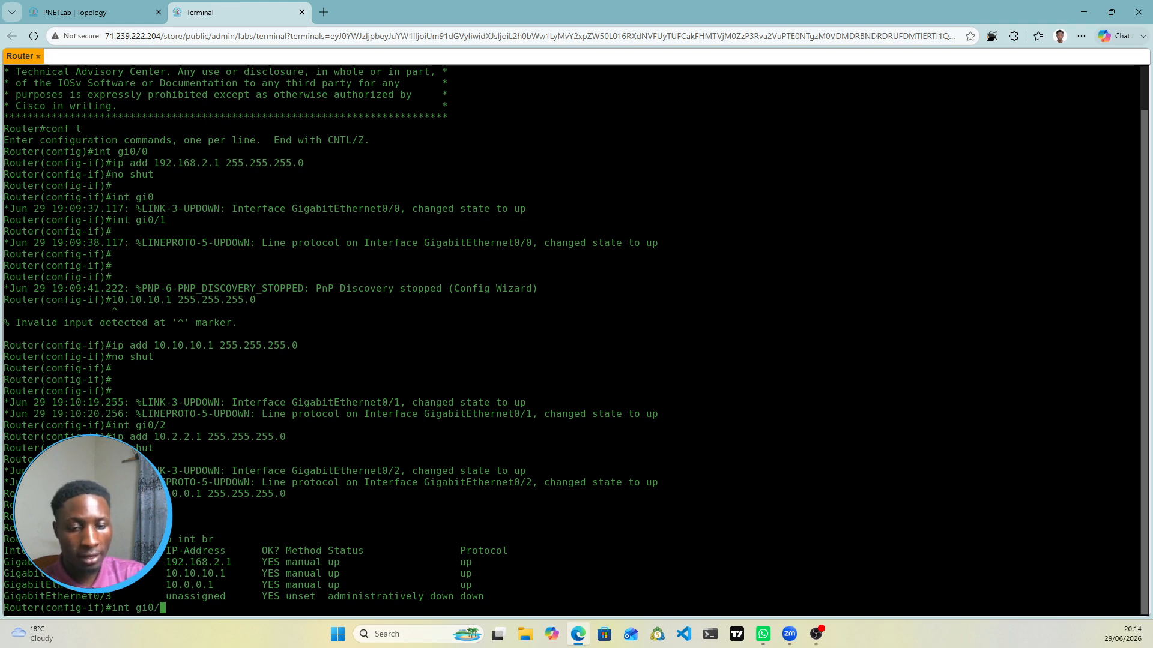
type("2")
key("Return")
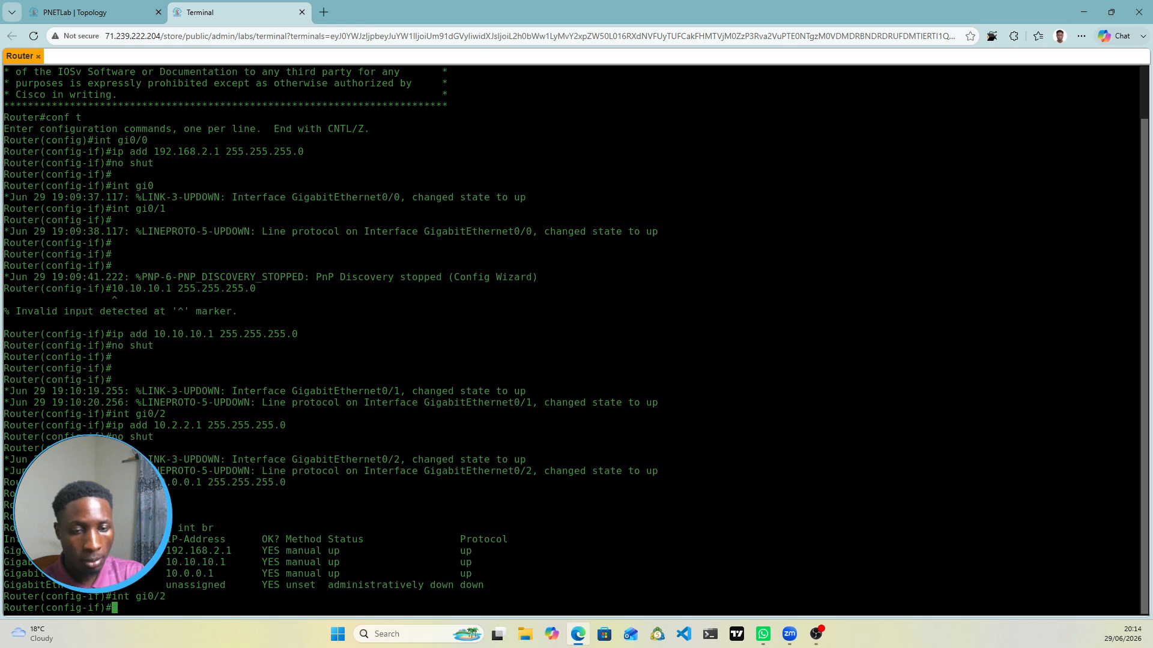
type("no shut")
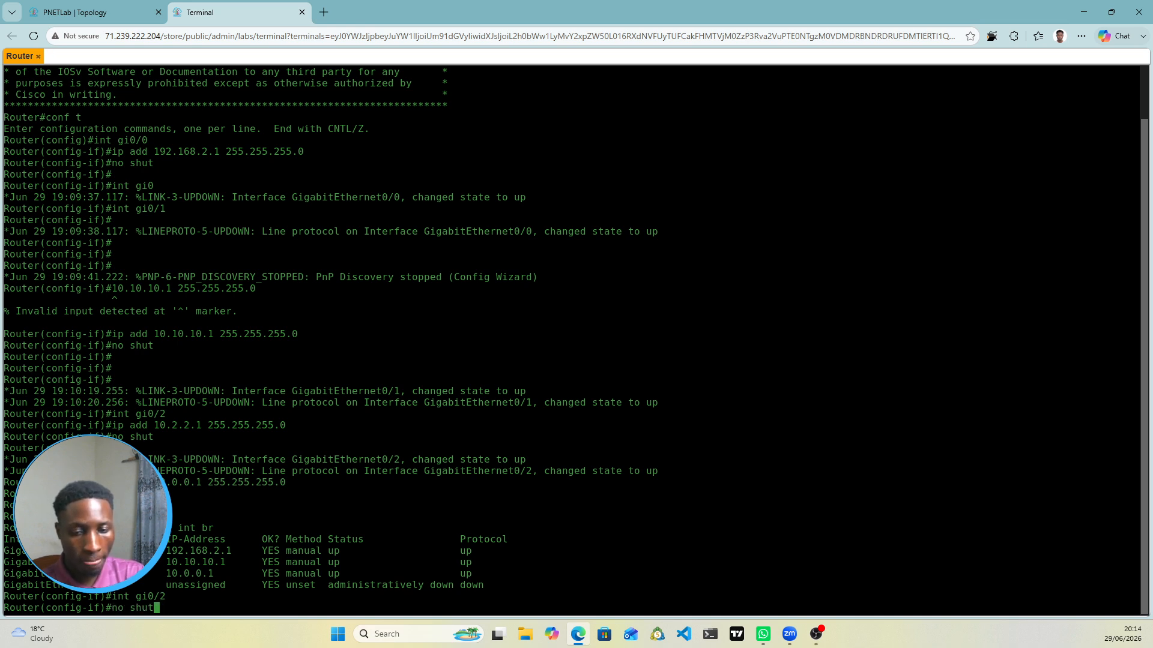
key("Up")
key("Up")
key("Up")
key("Up")
key("Up")
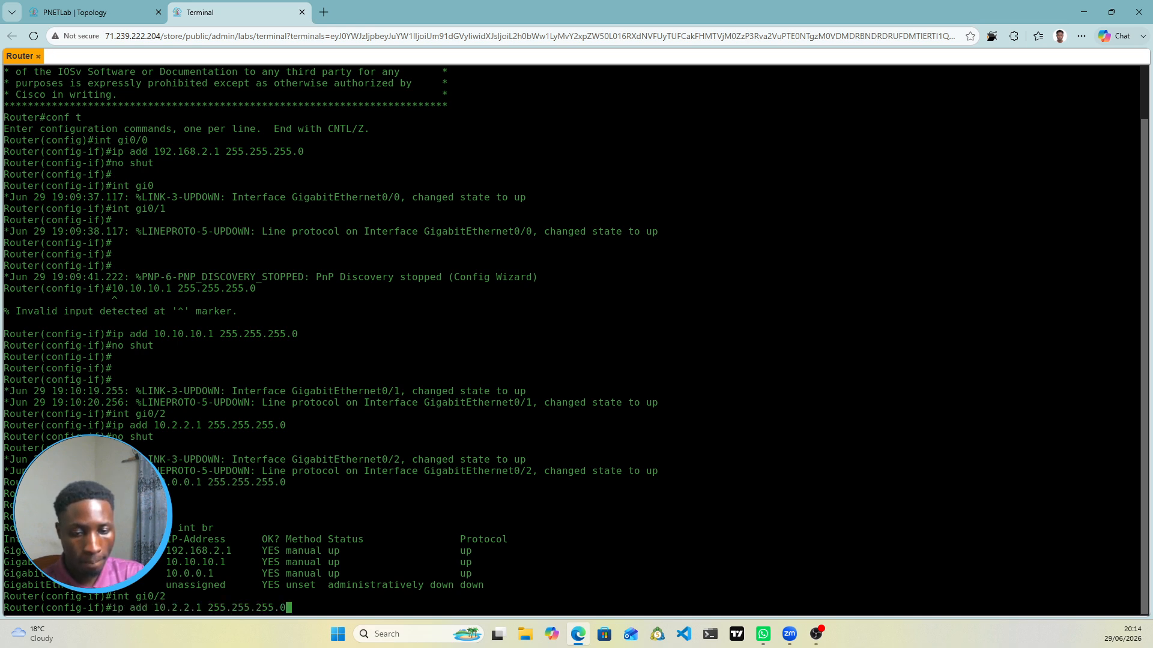
key("Down")
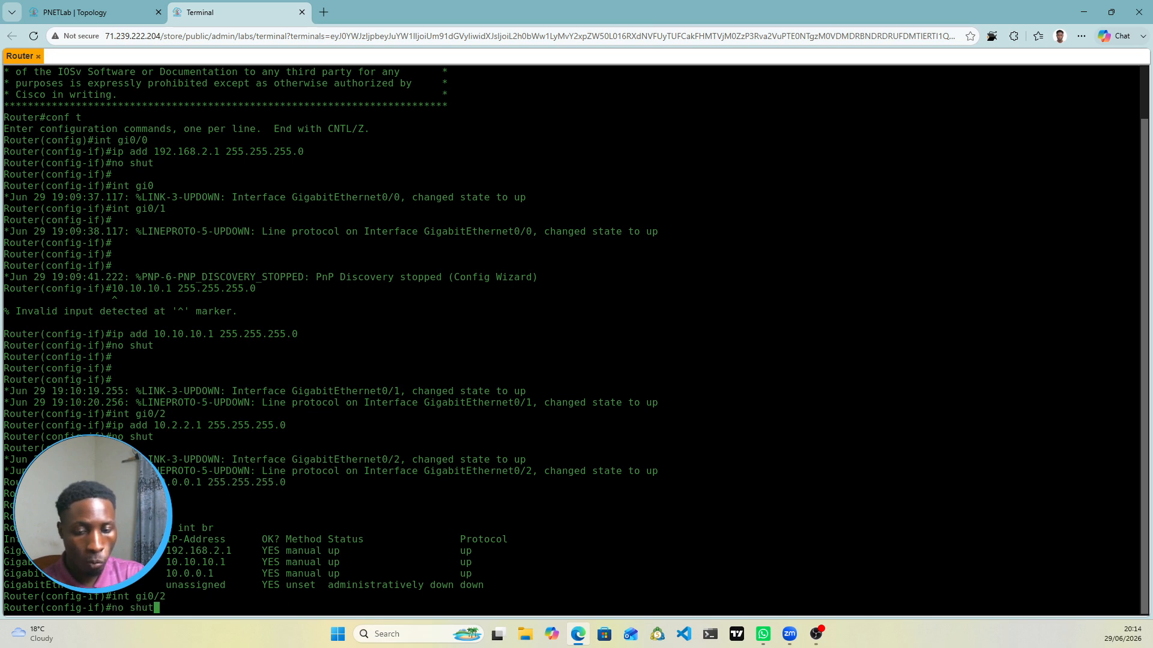
key("Down")
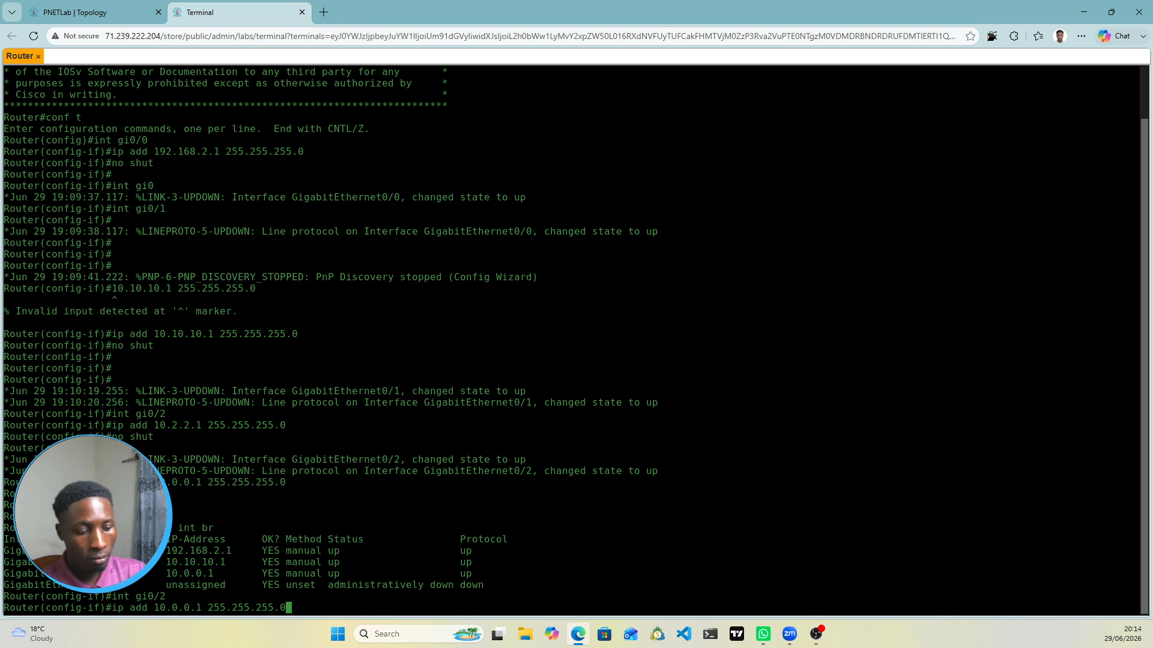
key("Left")
key("Left")
key("Left")
key("Left")
key("Left")
key("Left")
key("Left")
key("Left")
key("Left")
key("Left")
key("Left")
key("Left")
key("Left")
key("Left")
key("Left")
key("Left")
key("Left")
key("Left")
key("Left")
key("Left")
key("Left")
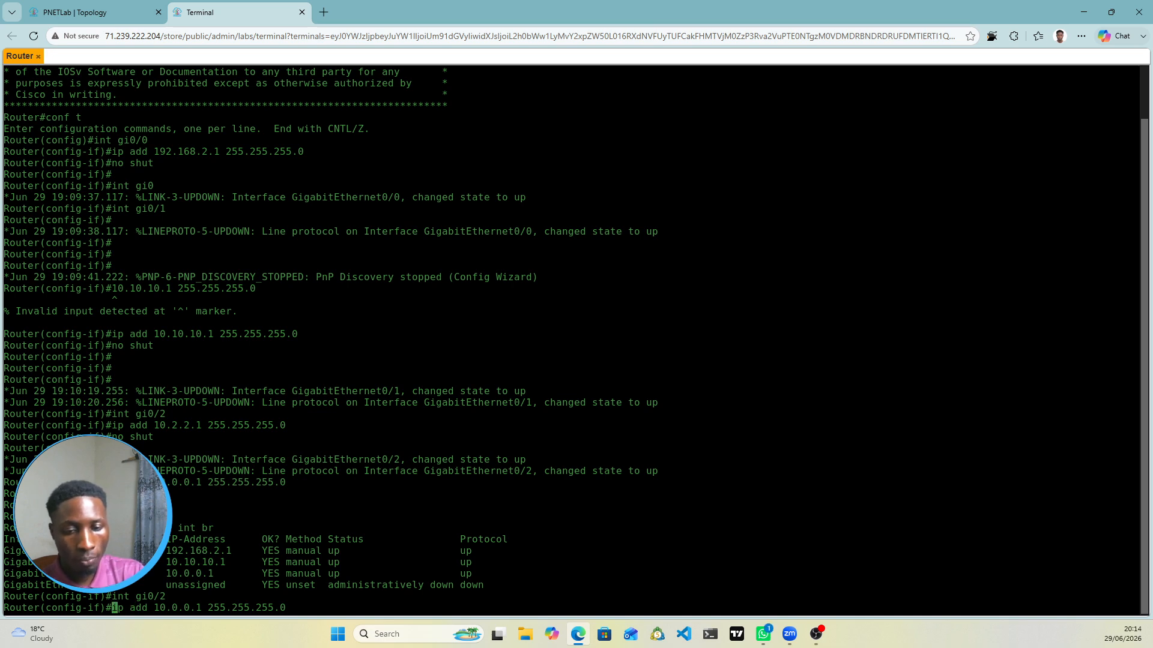
type("no")
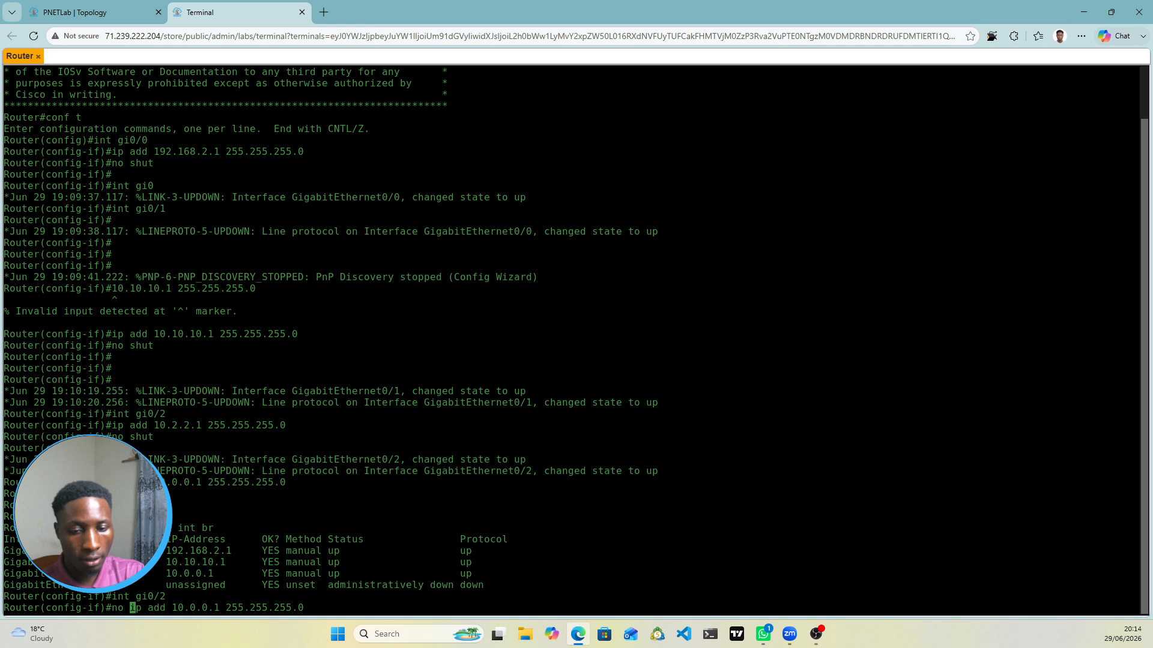
key("Return")
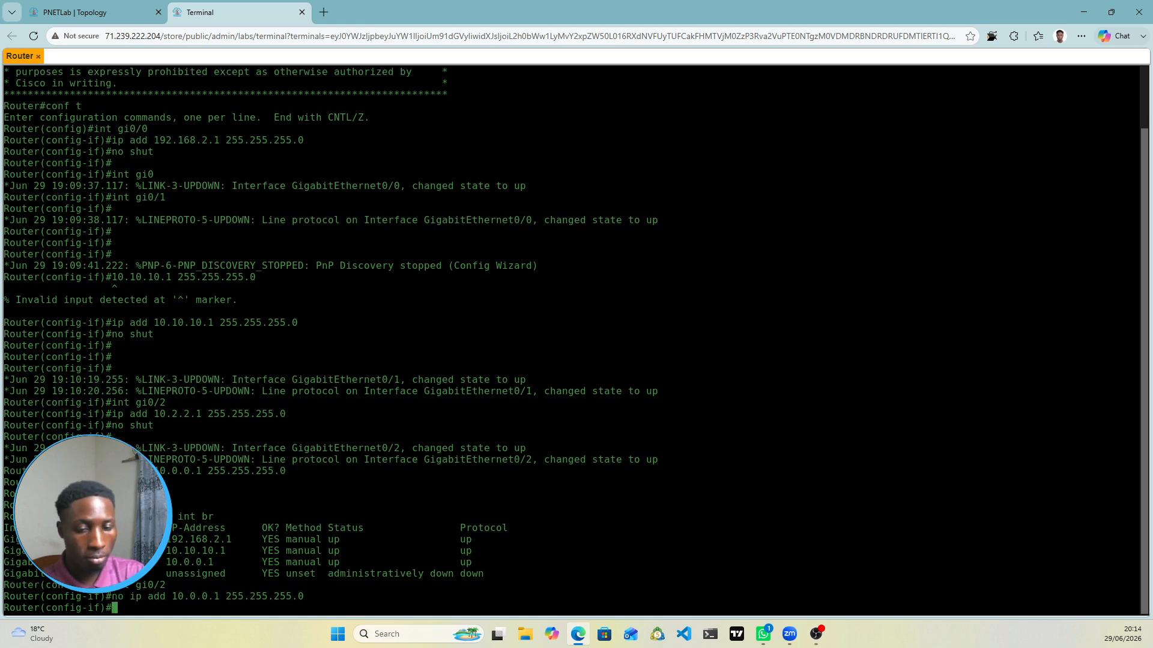
Step: Reapply 10.2.2.1 255.255.255.0 to gi0/2 from history and bring it up with 'no shut'
key("Up")
key("Up")
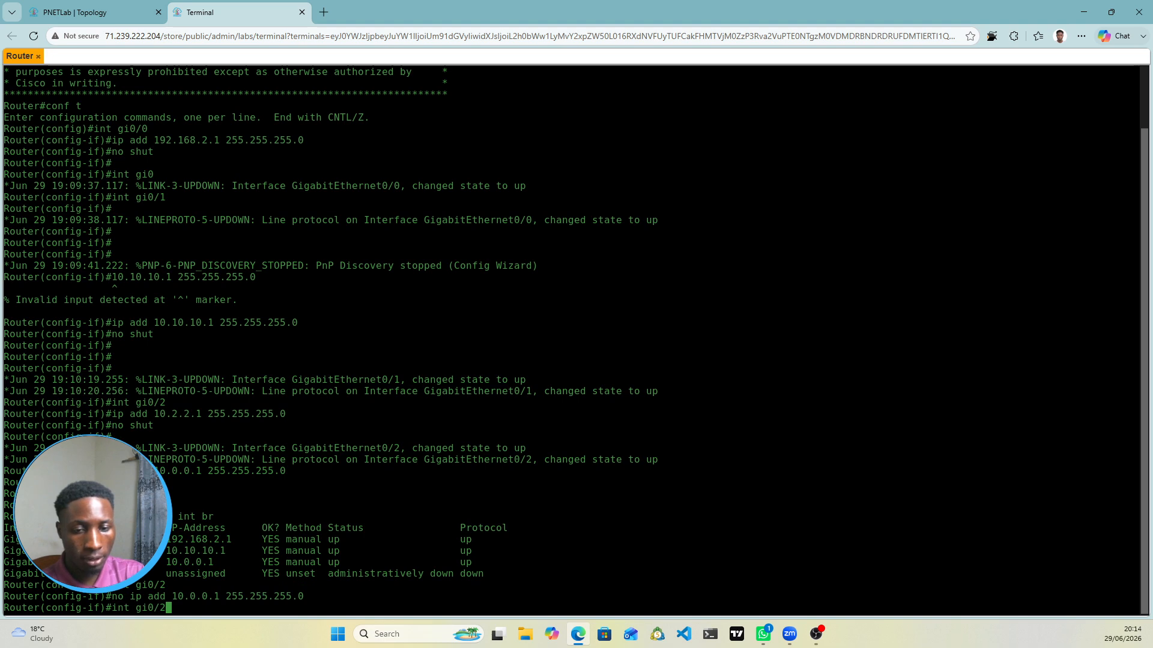
key("Up")
key("Up")
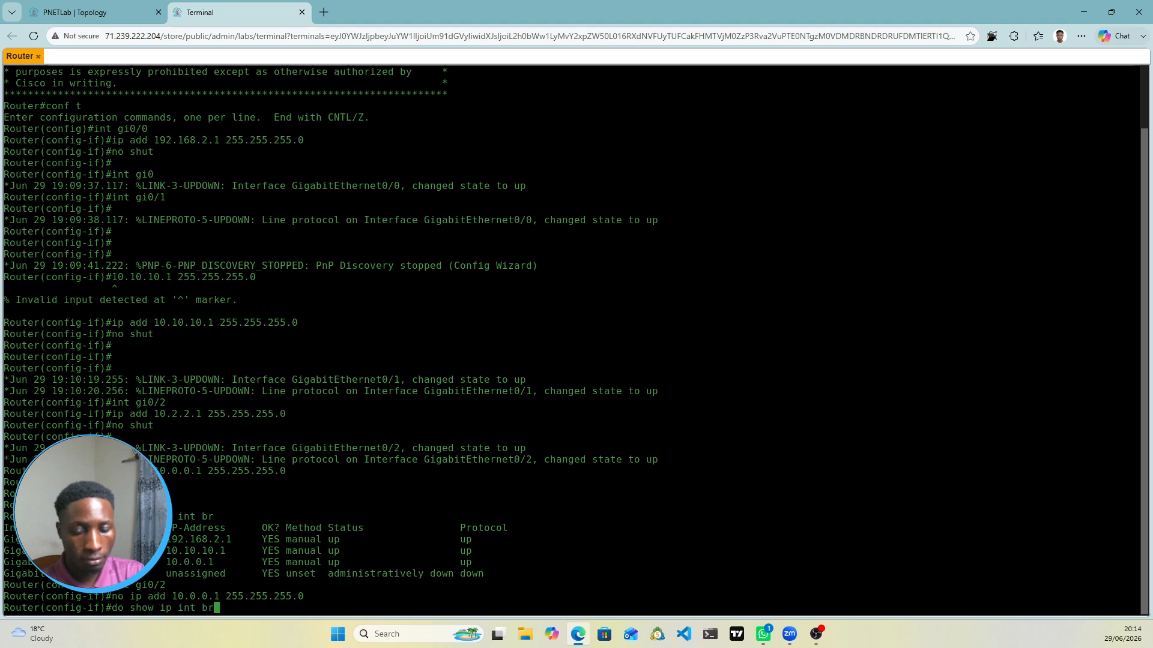
key("Down")
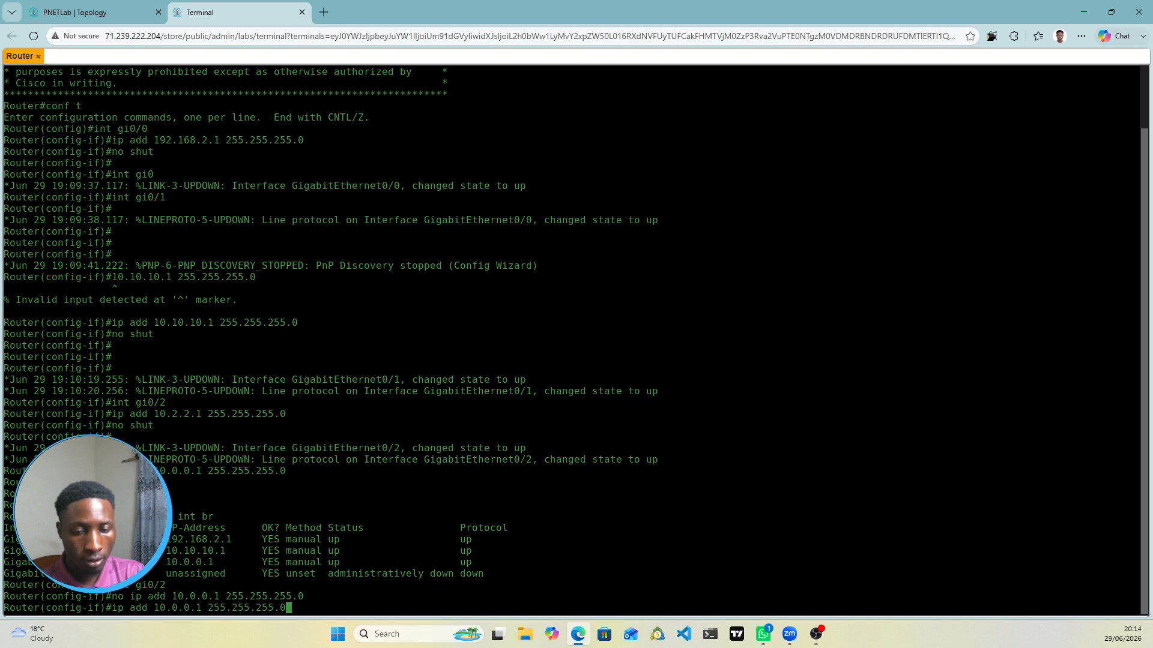
key("Left")
key("Left")
key("Left")
key("Left")
key("Left")
key("Left")
key("Left")
key("Left")
key("Left")
key("Left")
key("Left")
key("Left")
key("Left")
key("Left")
key("Left")
key("Left")
key("Up")
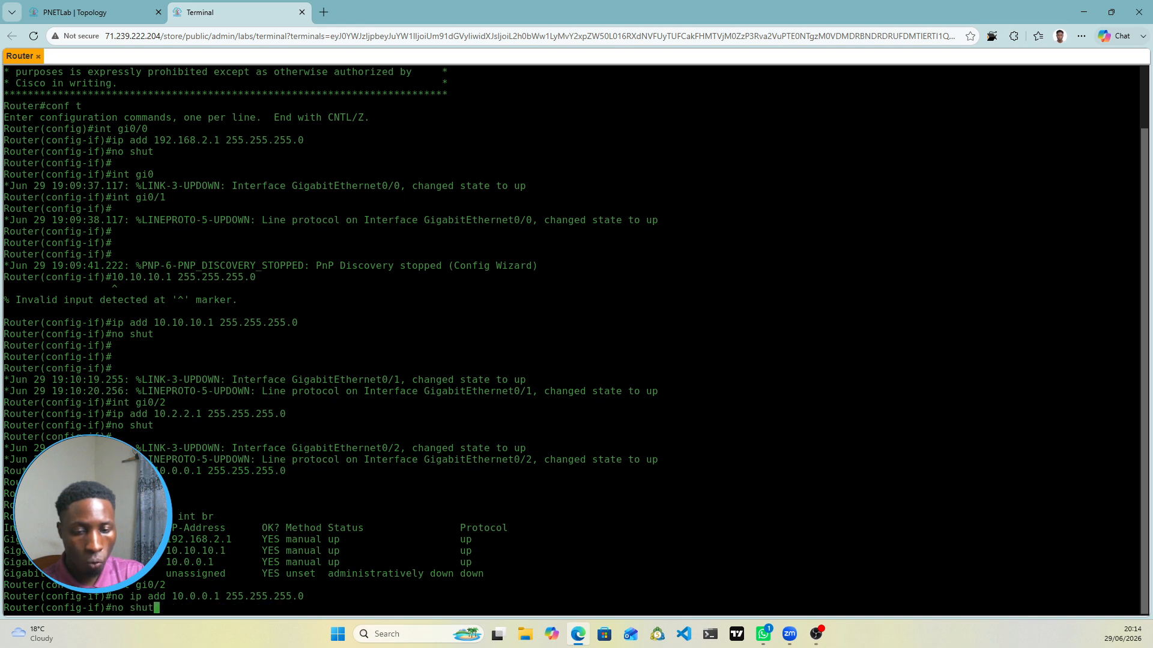
key("Up")
key("Return")
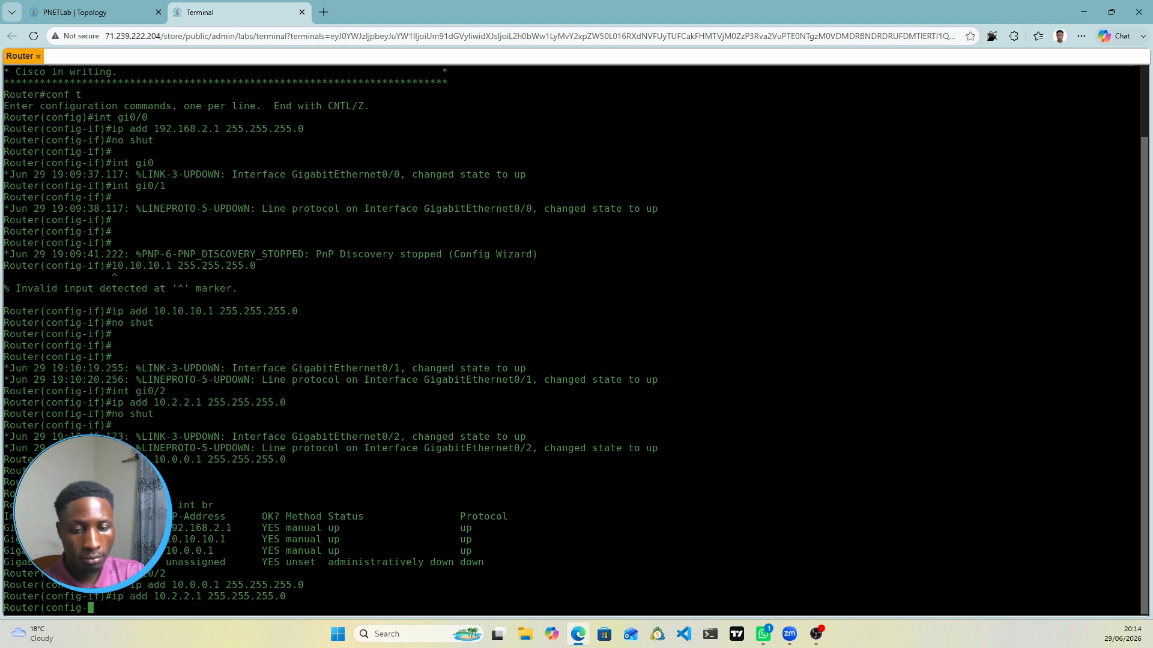
type("no shut")
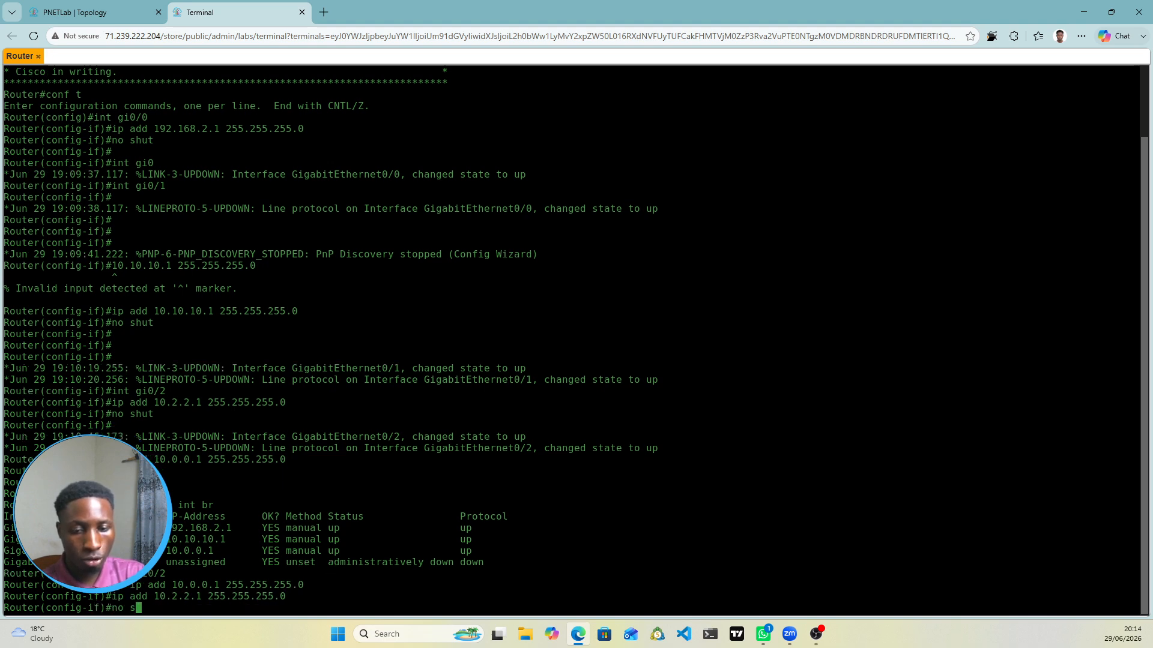
key("Return")
key("Return")
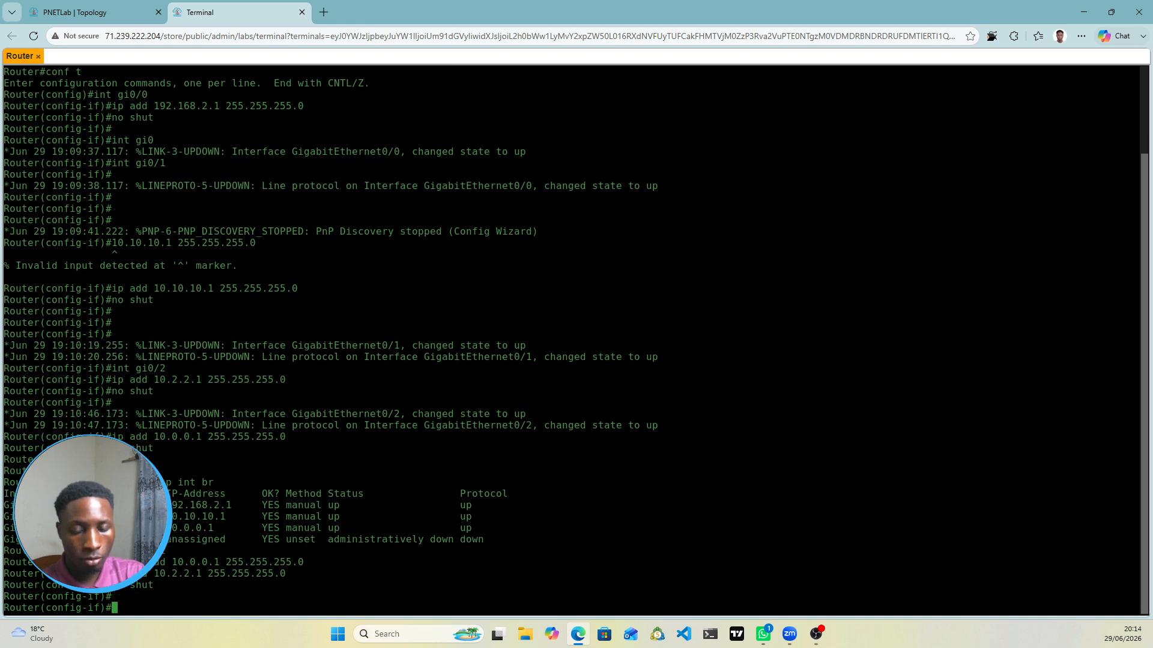
Step: Select gi0/3 and assign it 10.0.0.1 255.255.255.0 by editing a recalled command
type("int gi")
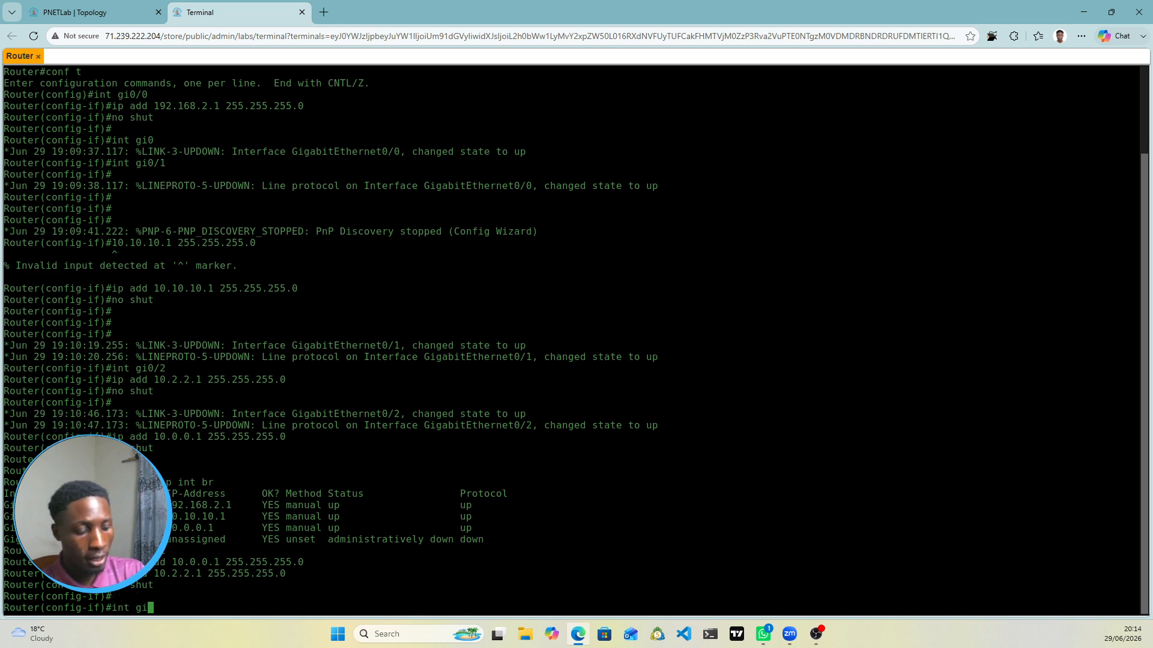
type("0/3")
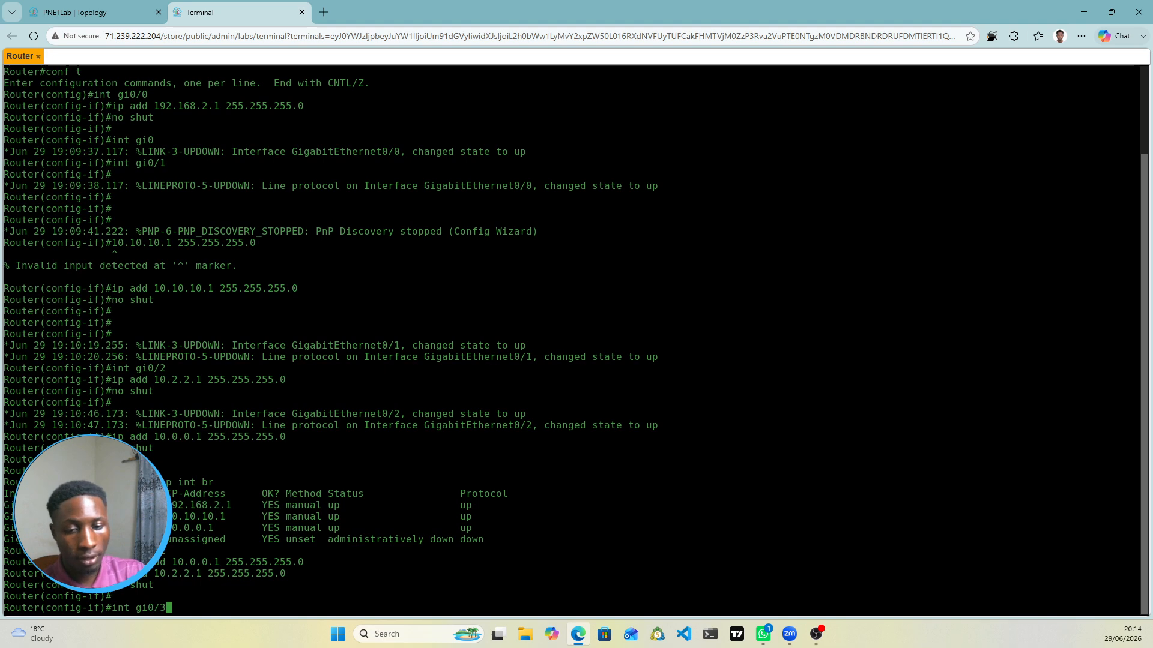
key("Return")
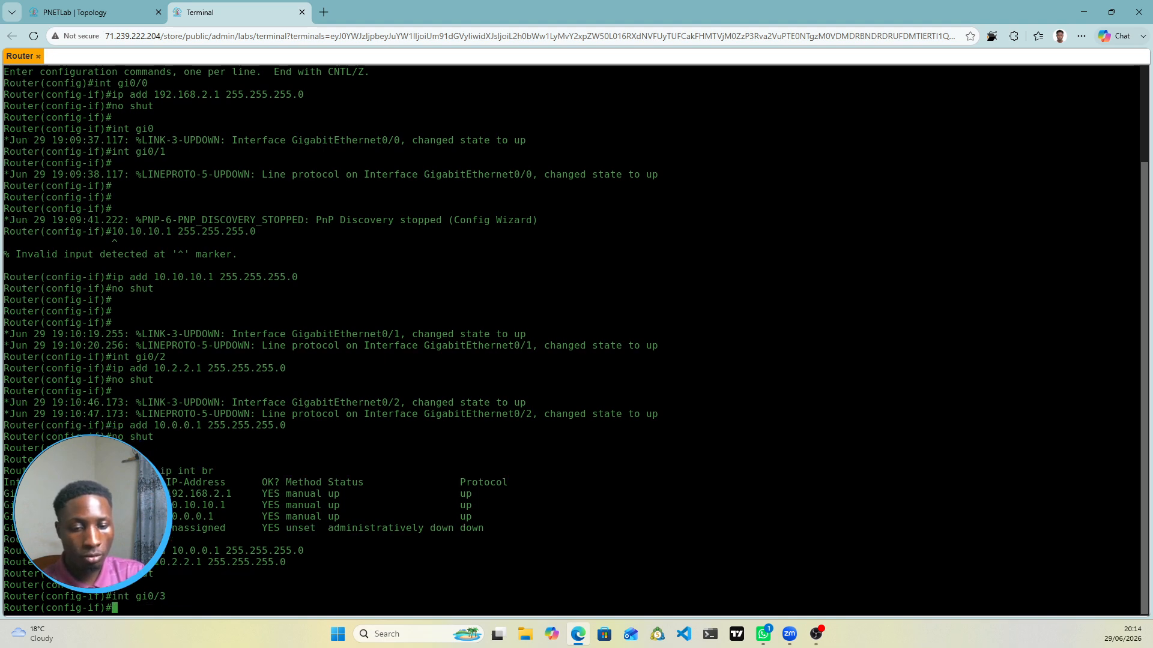
key("Up")
key("Up")
key("Up")
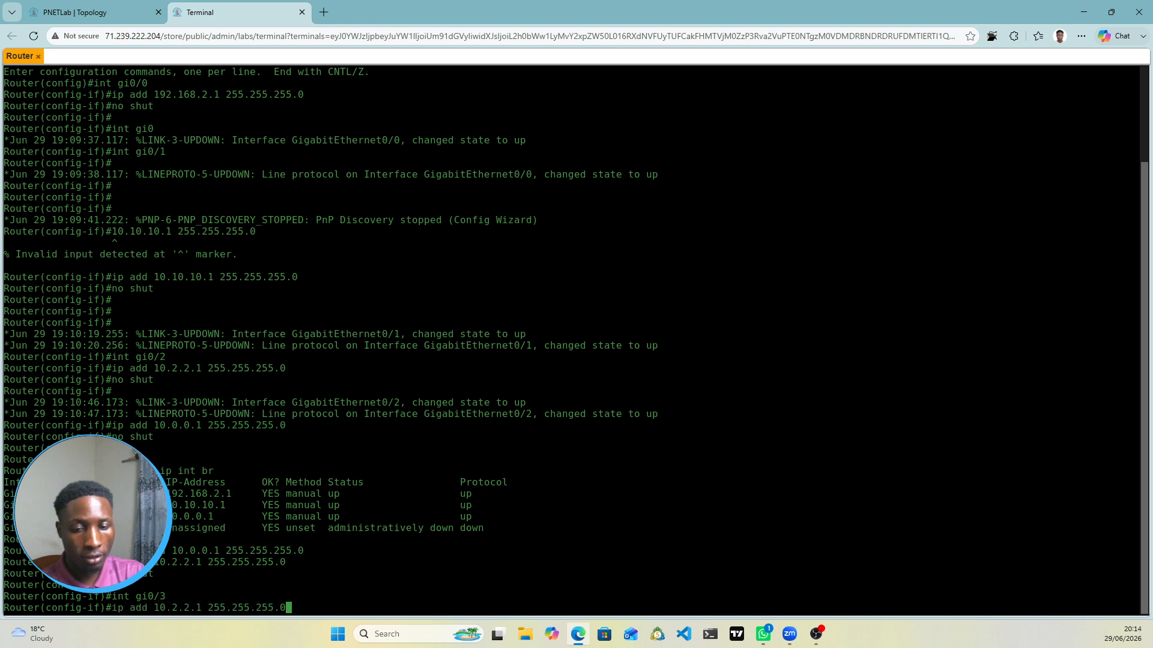
key("Up")
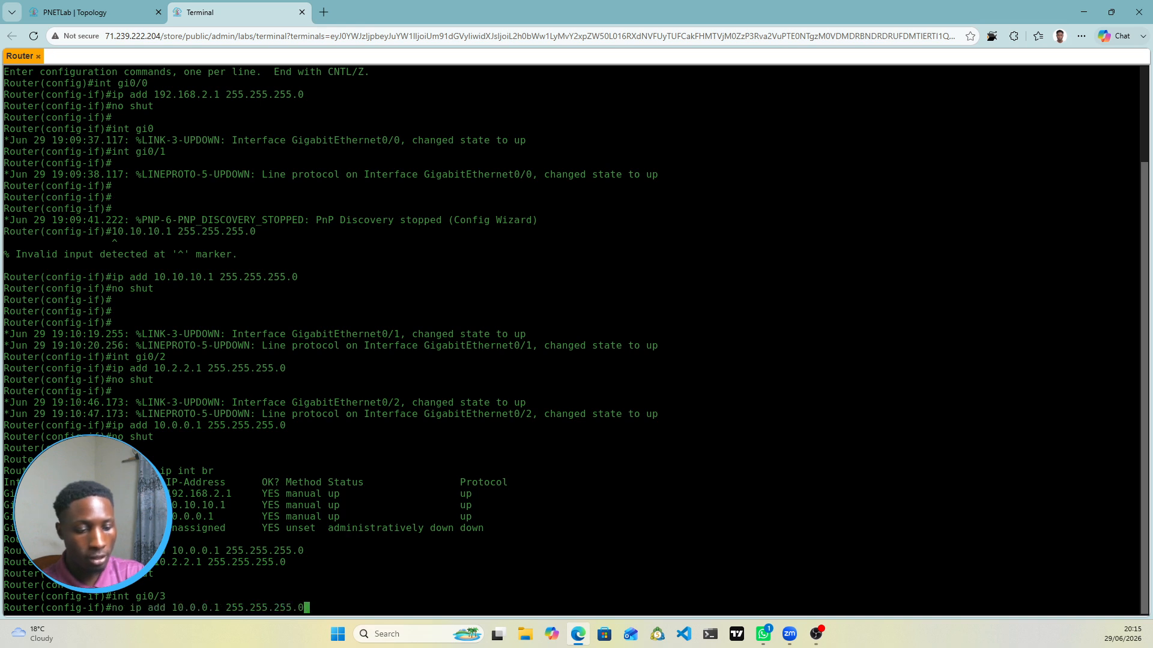
key("Return")
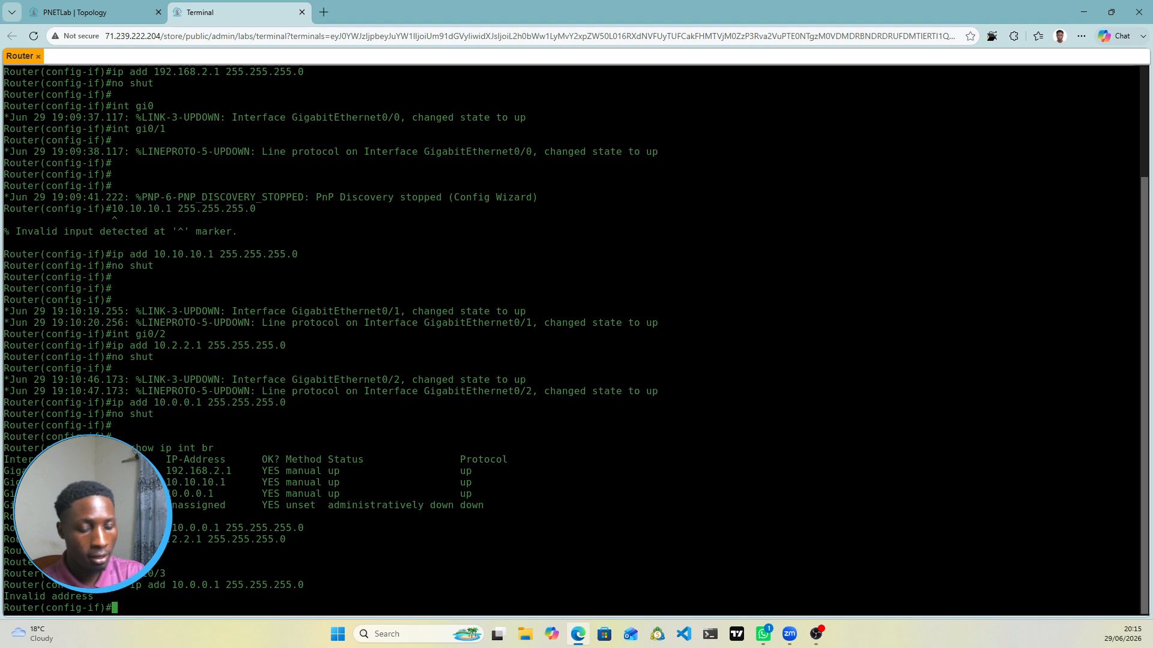
key("Up")
key("Left")
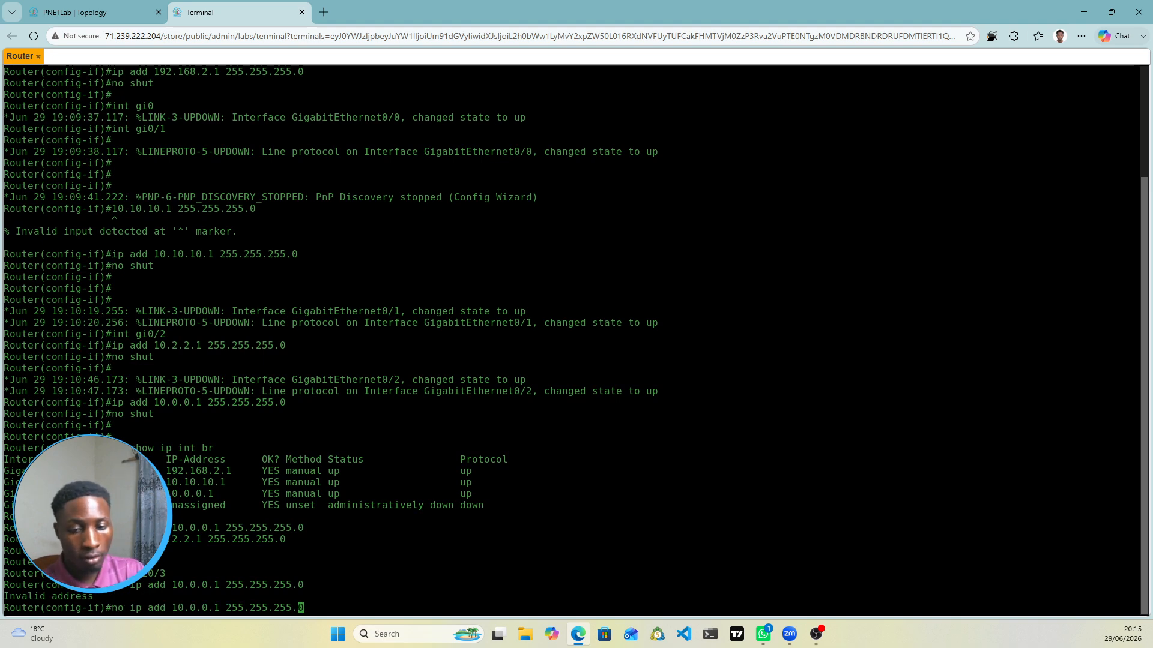
key("Left")
key("Left")
key("Left")
key("Left")
key("Left")
key("Left")
key("Left")
key("Left")
key("Left")
key("Left")
key("Left")
key("Left")
key("Left")
key("Left")
key("Left")
key("Left")
key("Left")
key("Left")
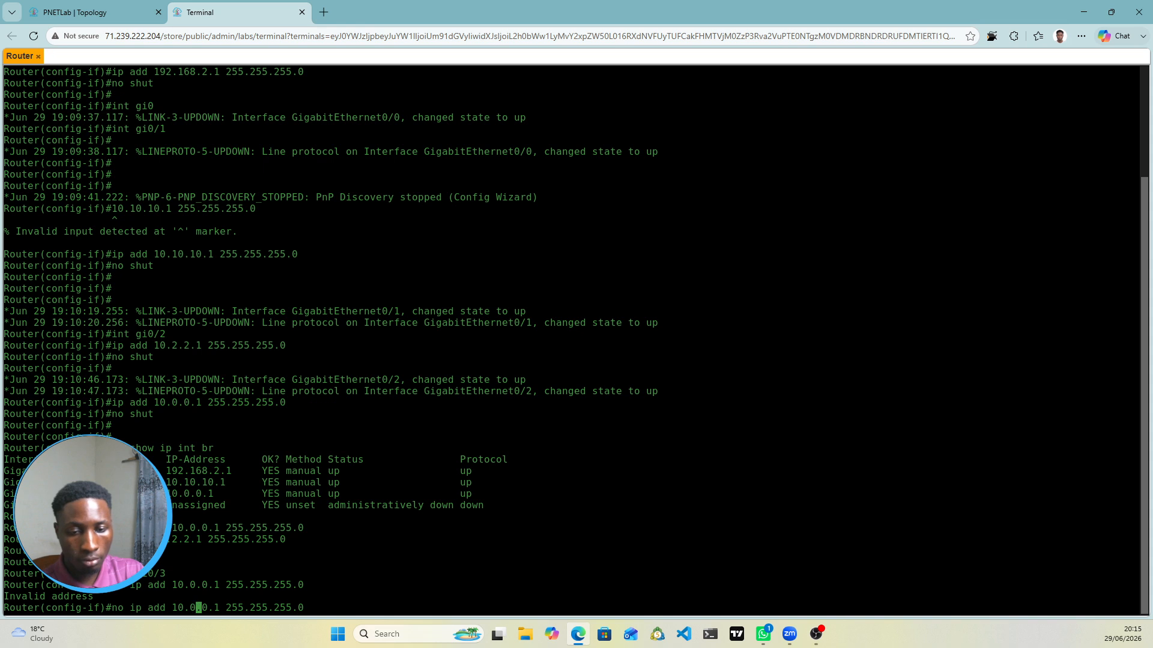
key("Left")
key("Left")
key("Left")
key("Left")
key("Left")
key("Left")
key("Left")
key("Left")
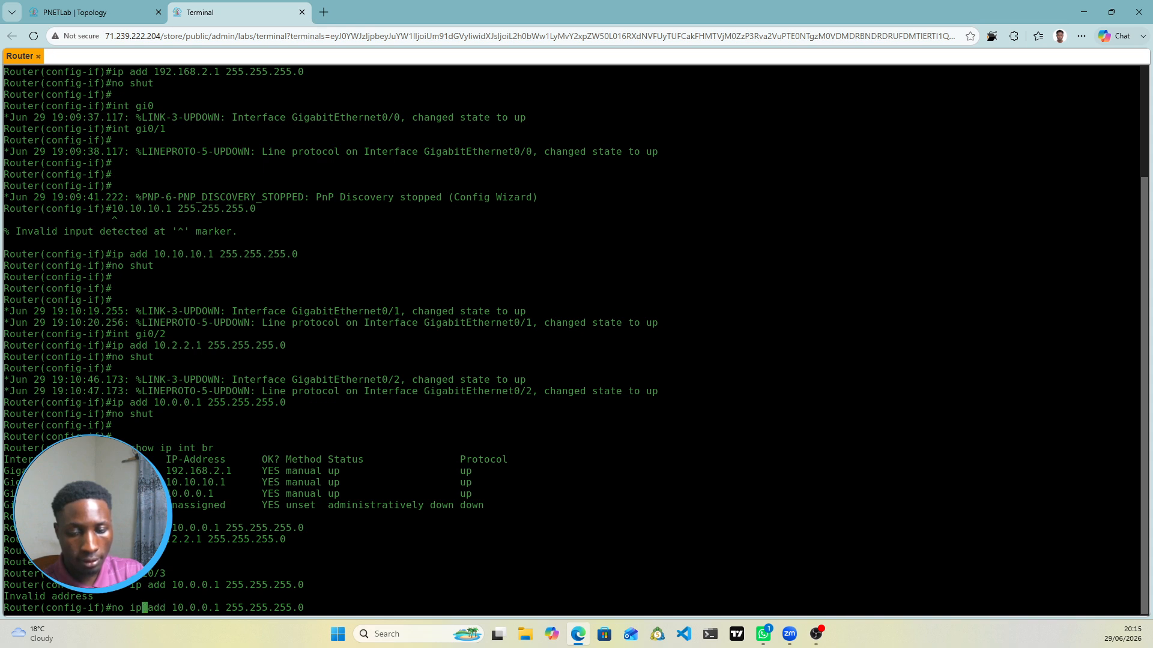
key("Left")
key("Left")
key("BackSpace")
key("BackSpace")
key("BackSpace")
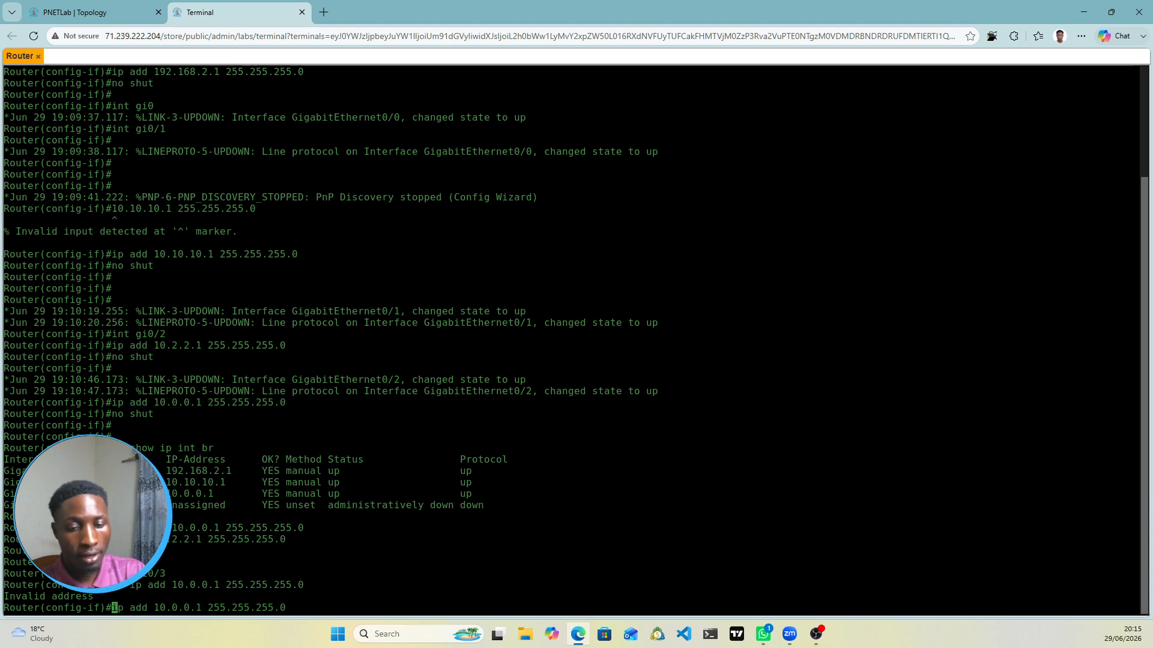
key("Return")
Step: Enable gi0/3 with 'no shut' and wait for link and protocol to come up
type("no ")
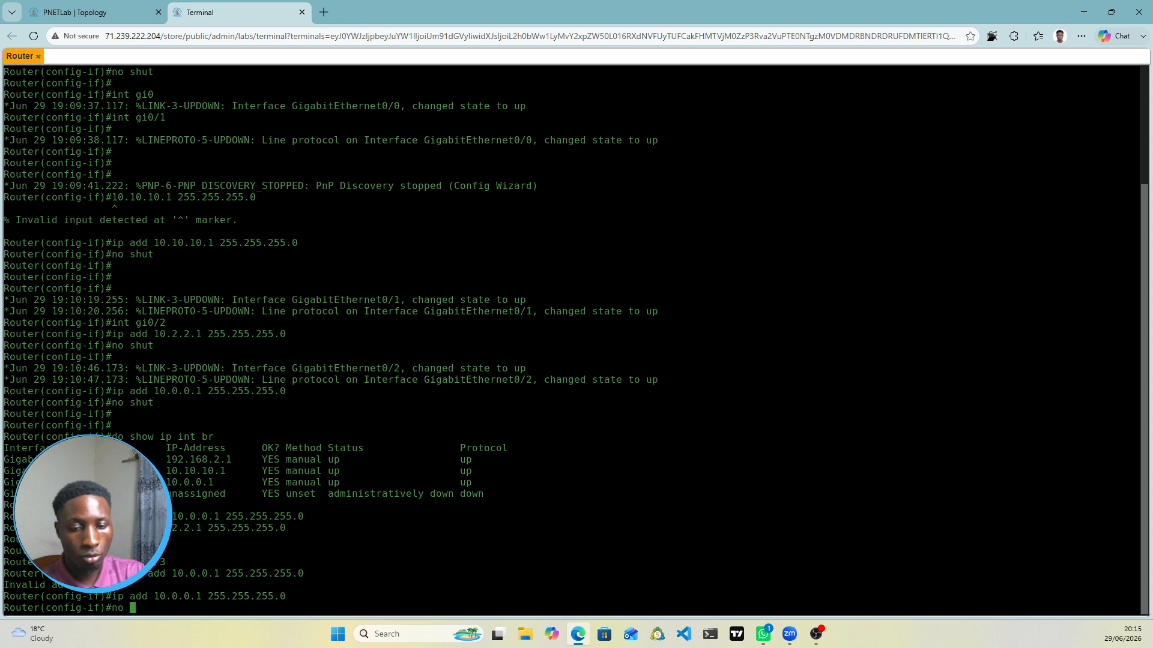
type("shut")
key("Return")
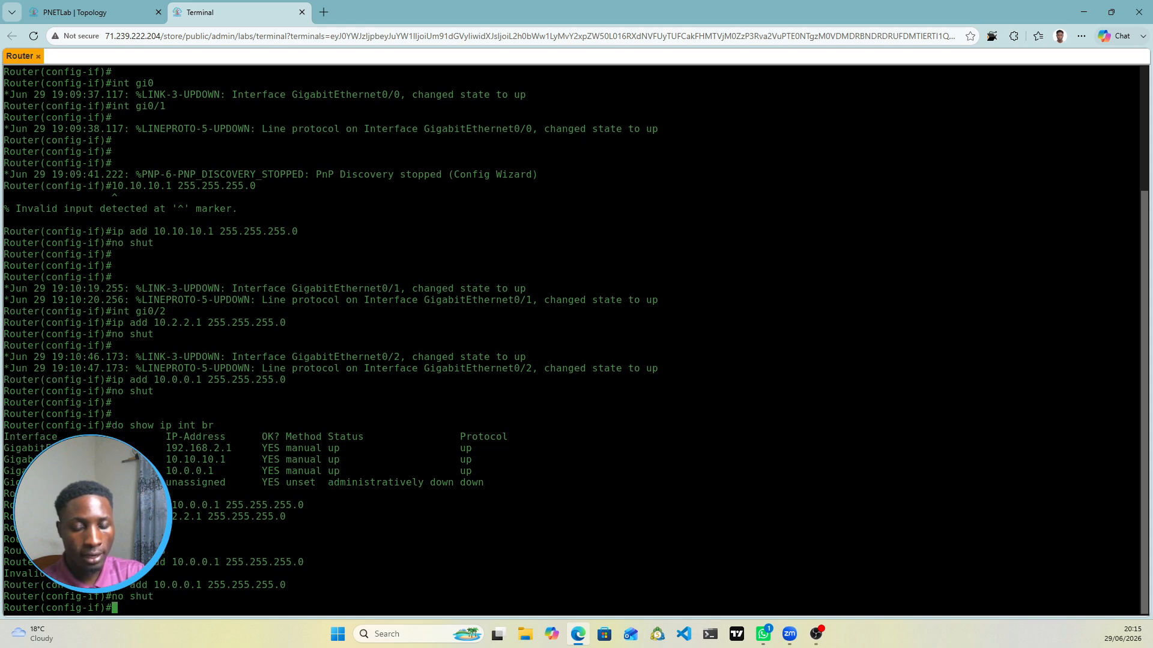
key("Return")
key("Return")
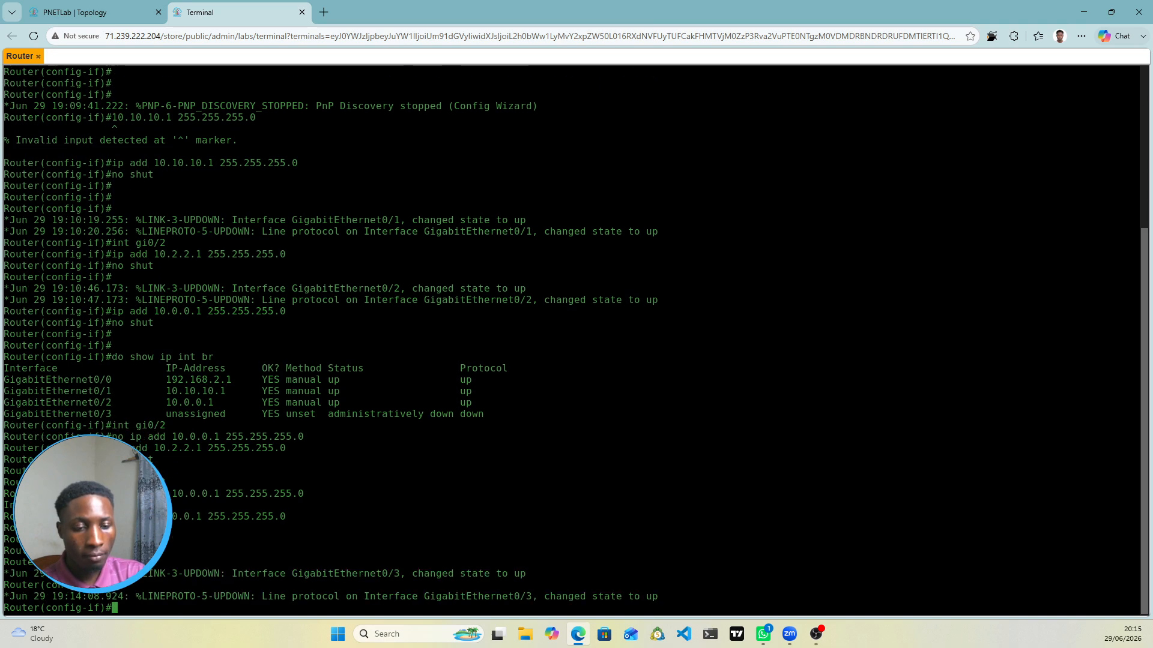
key("Return")
key("Return")
Step: Run 'do show ip int br' to confirm 192.168.2.1, 10.10.10.1, 10.2.2.1 and 10.0.0.1 are up
type("do show")
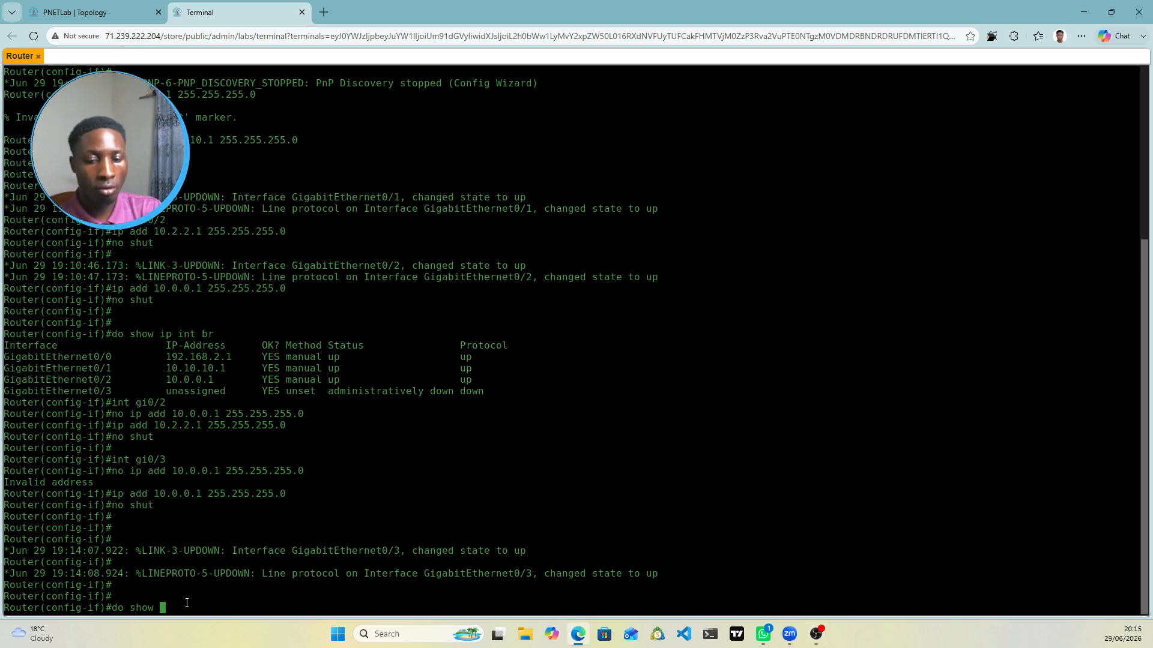
type("ip in tbr")
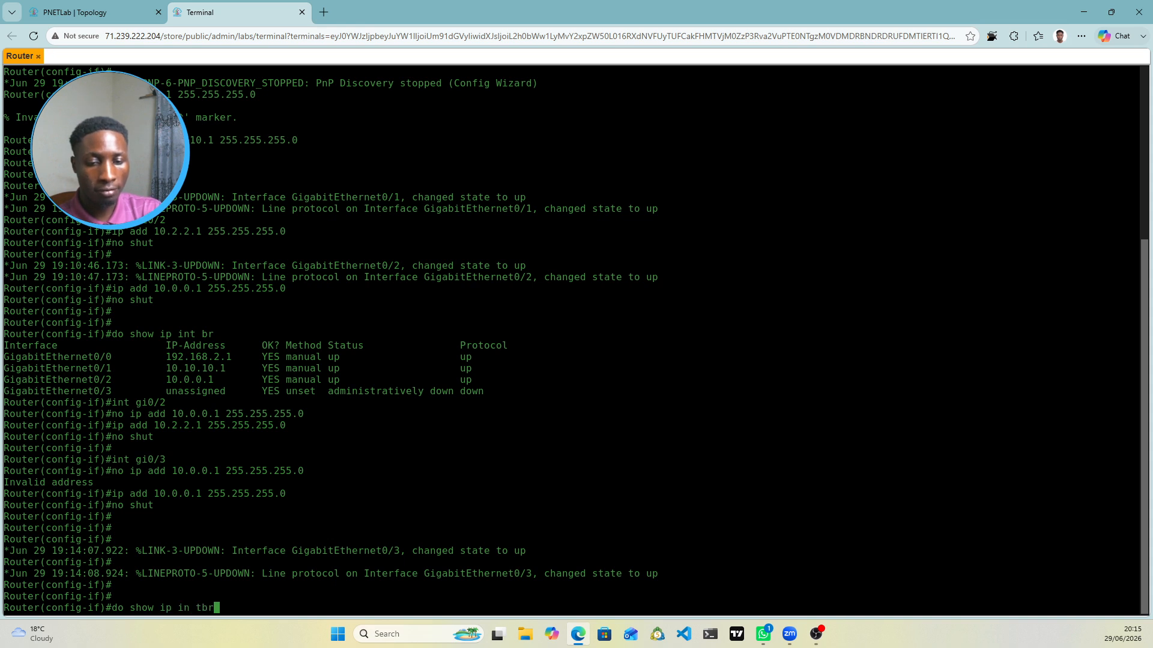
key("BackSpace")
key("BackSpace")
key("BackSpace")
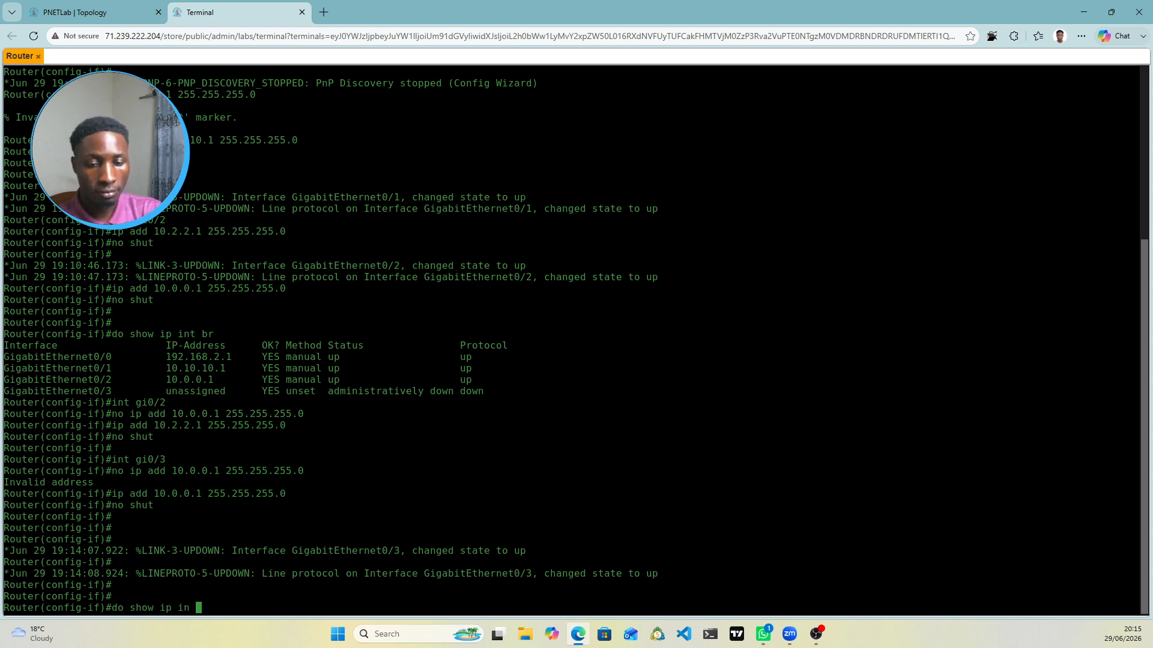
key("BackSpace")
type("t br")
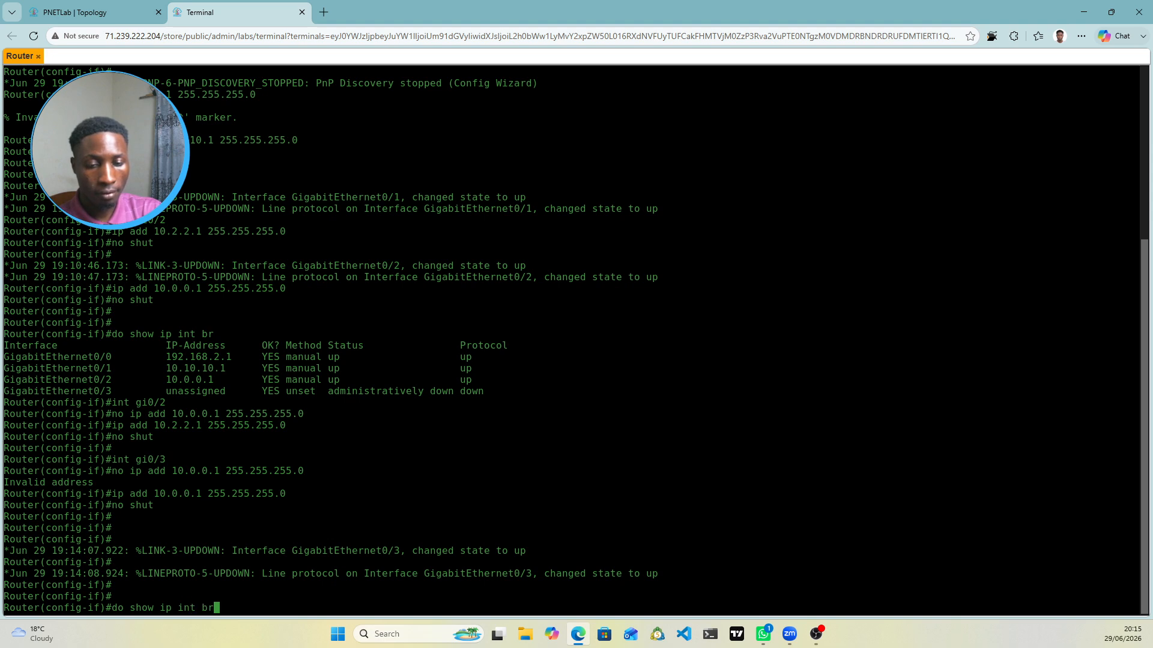
key("Return")
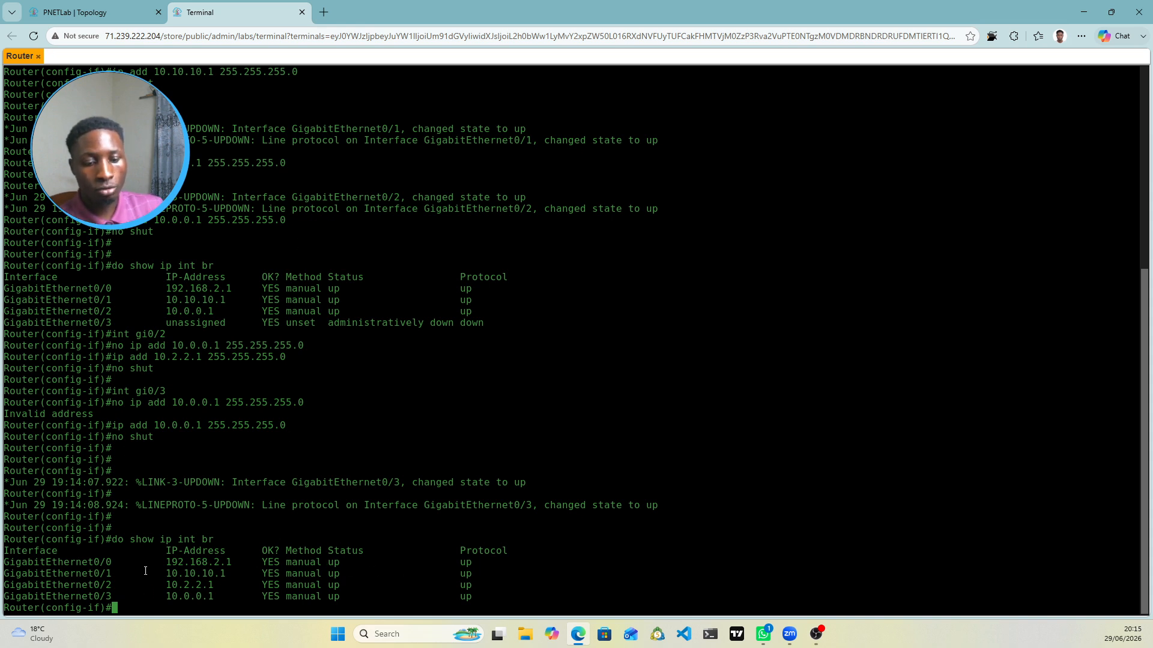
Step: Add a static route on the Router to 172.16.1.0 255.255.255.0 via next hop 192.168.2.2
type("exit")
key("Return")
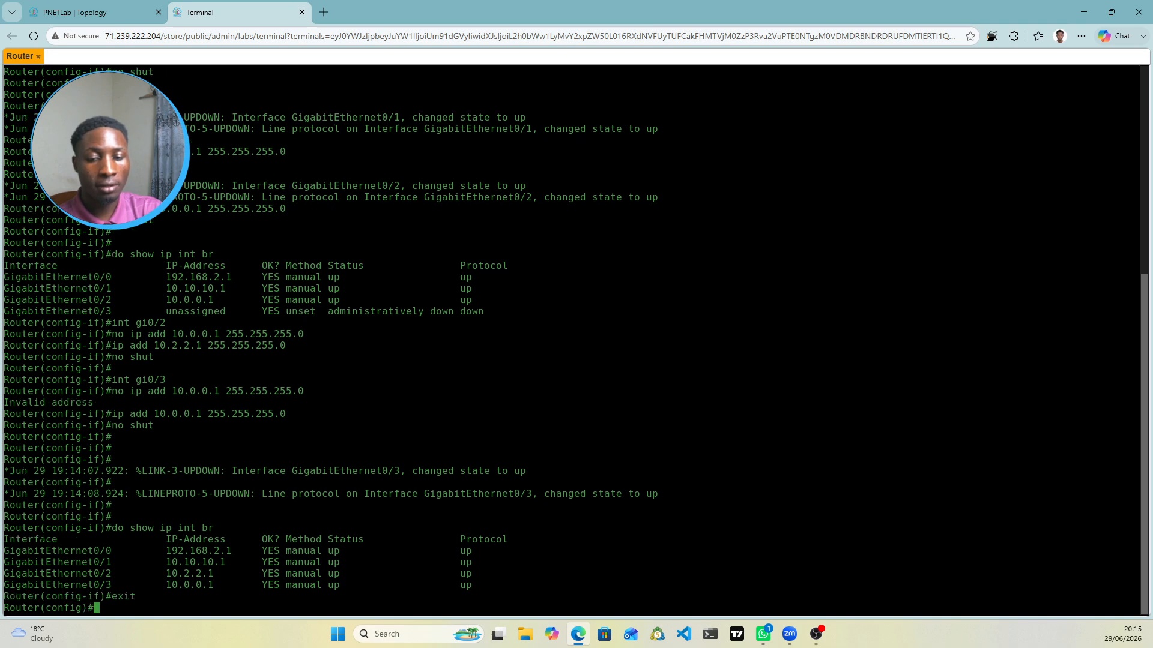
type("ip route ")
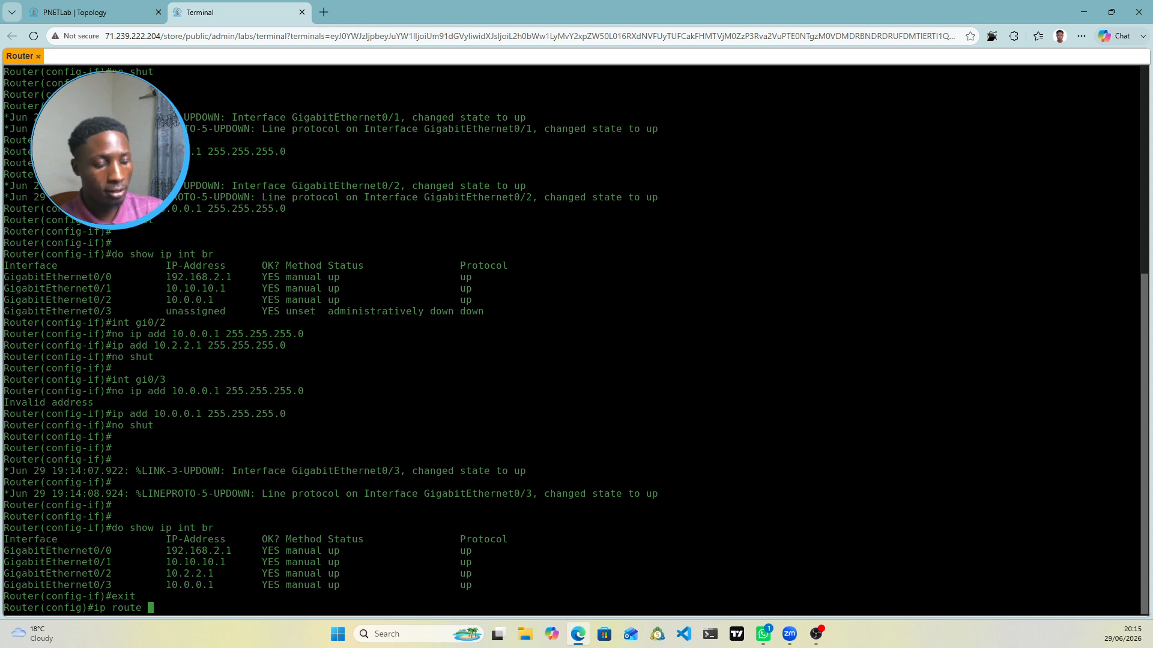
type("172.1")
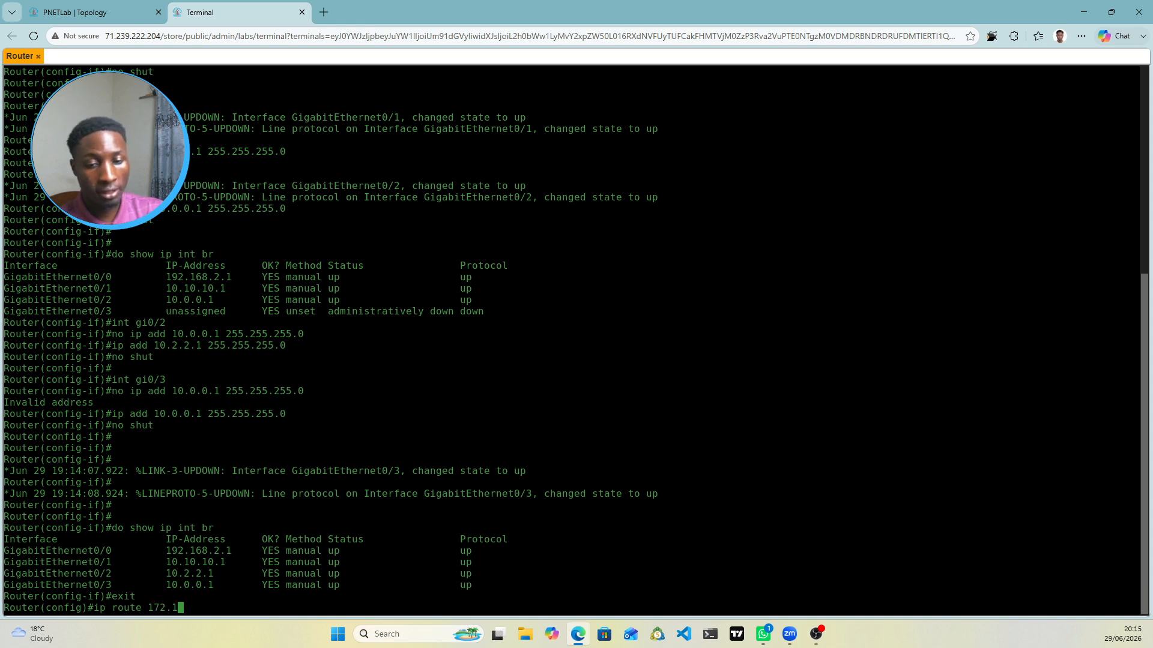
type("6.1.")
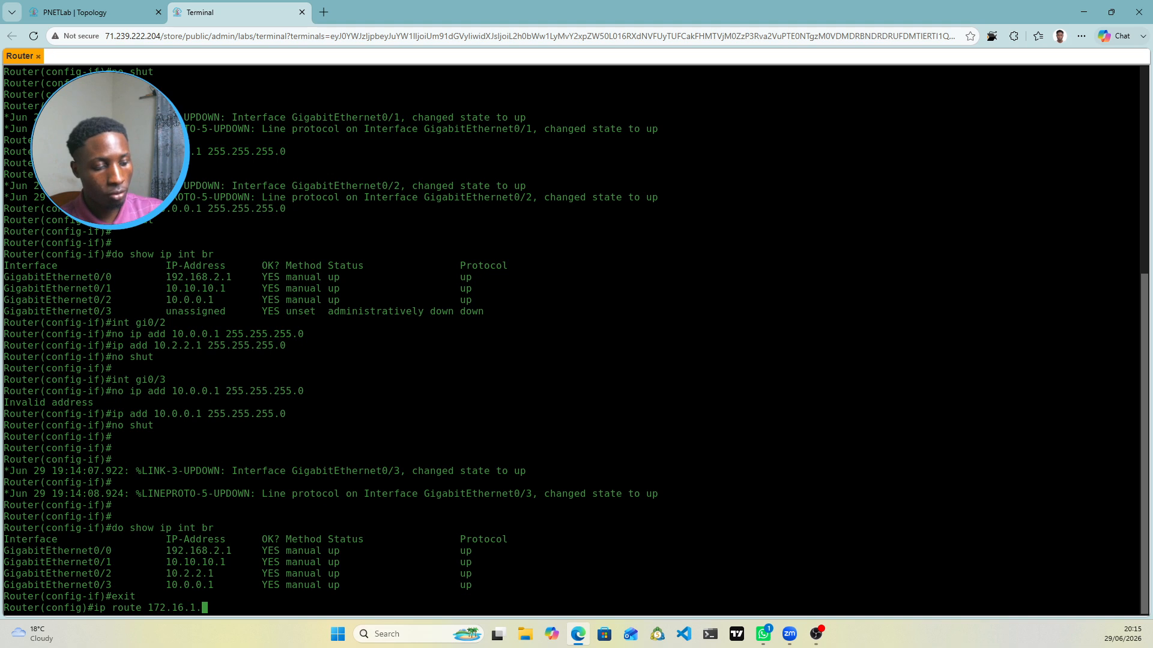
type("0 255")
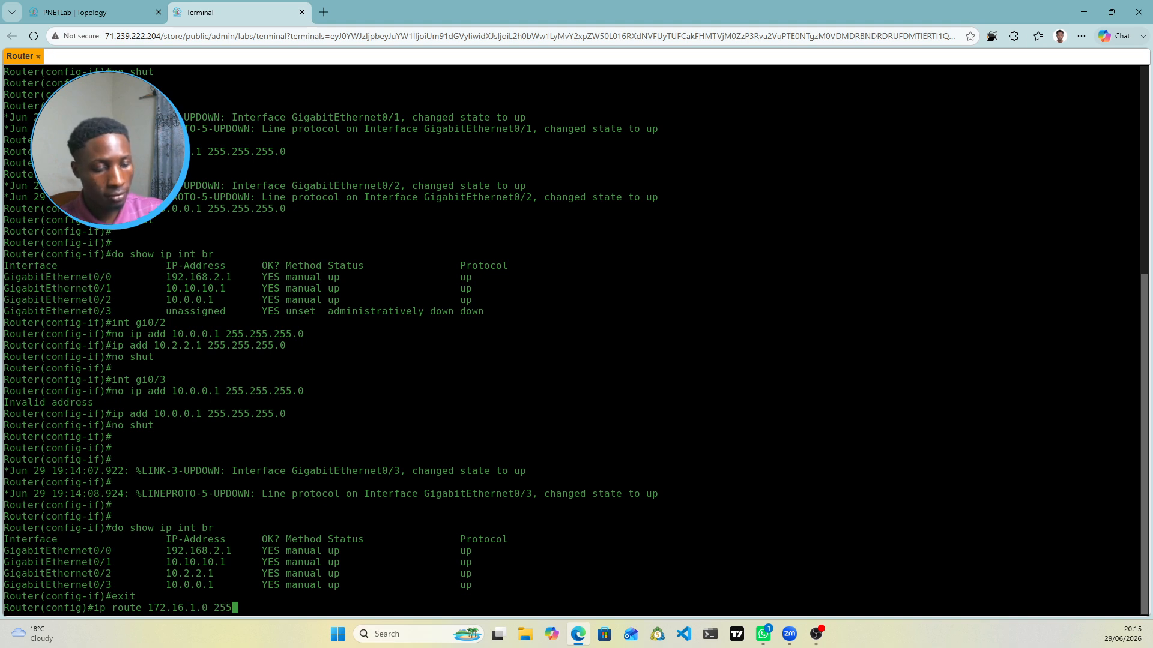
type(".255.25")
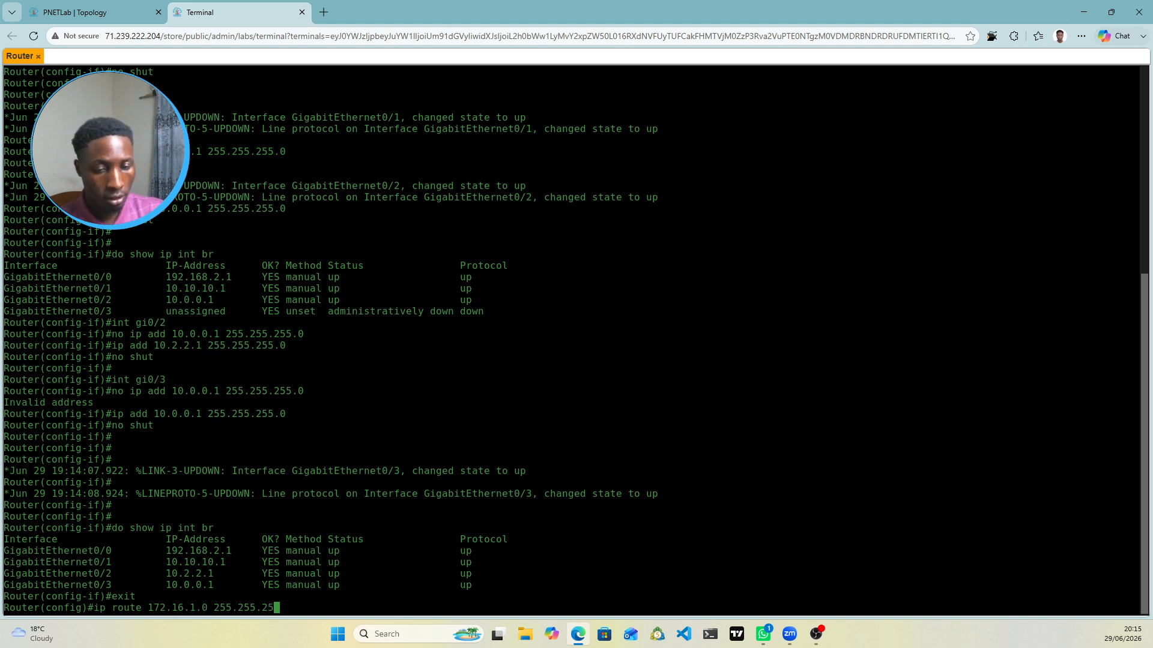
type("5.0")
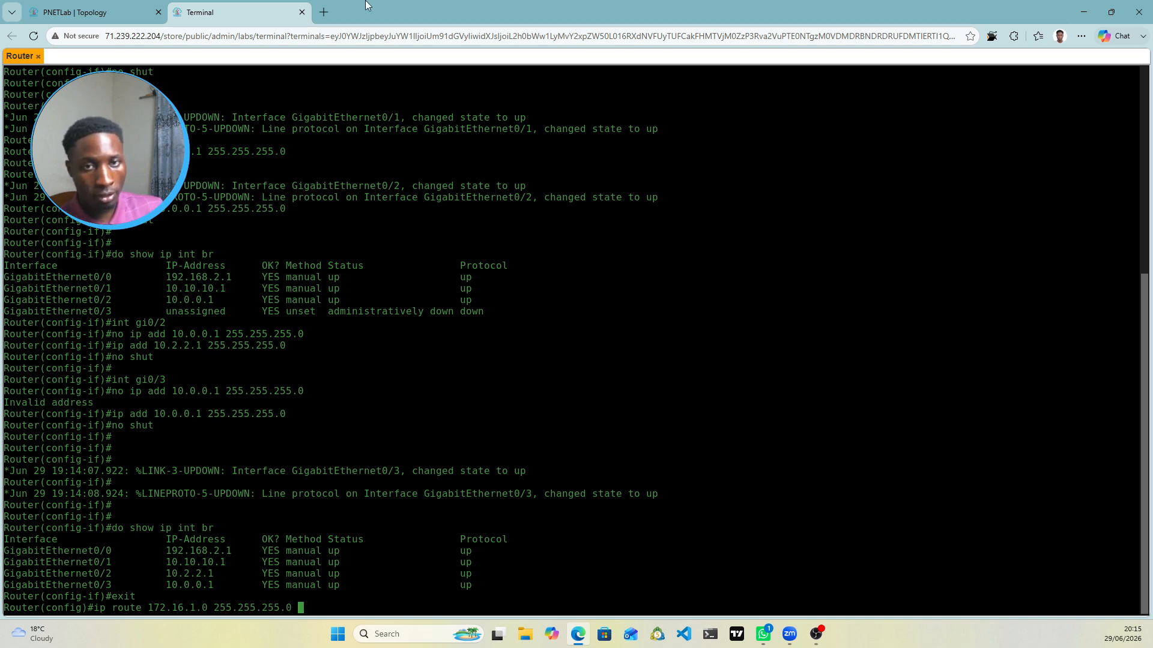
left_click(75, 12)
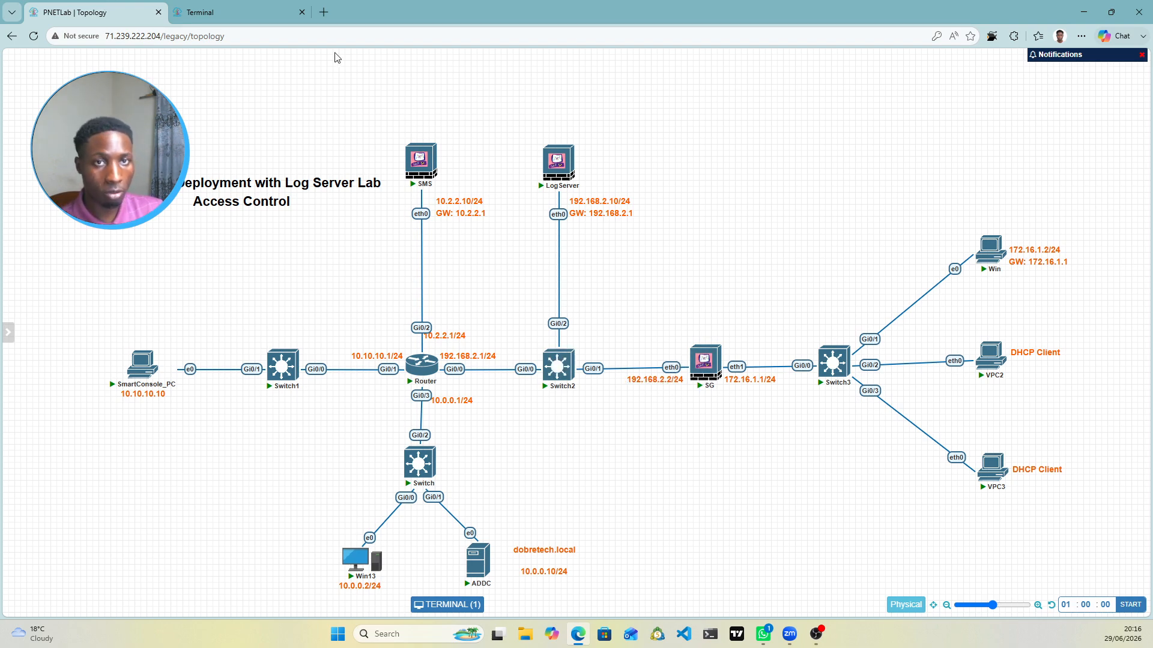
left_click(247, 11)
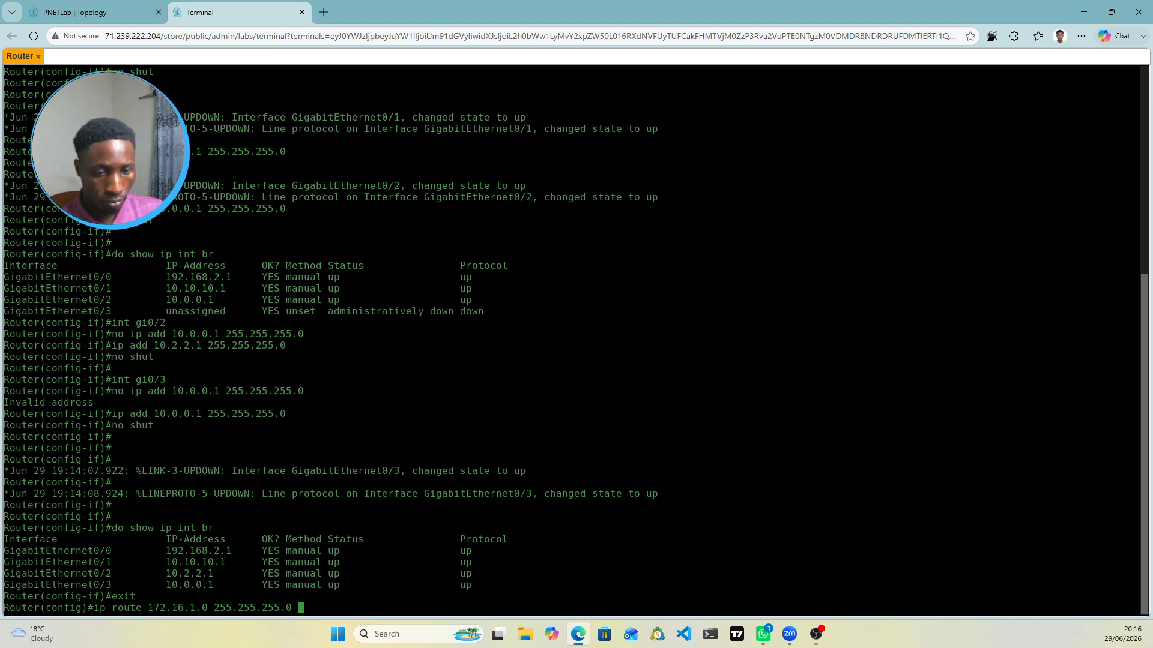
type("192.16")
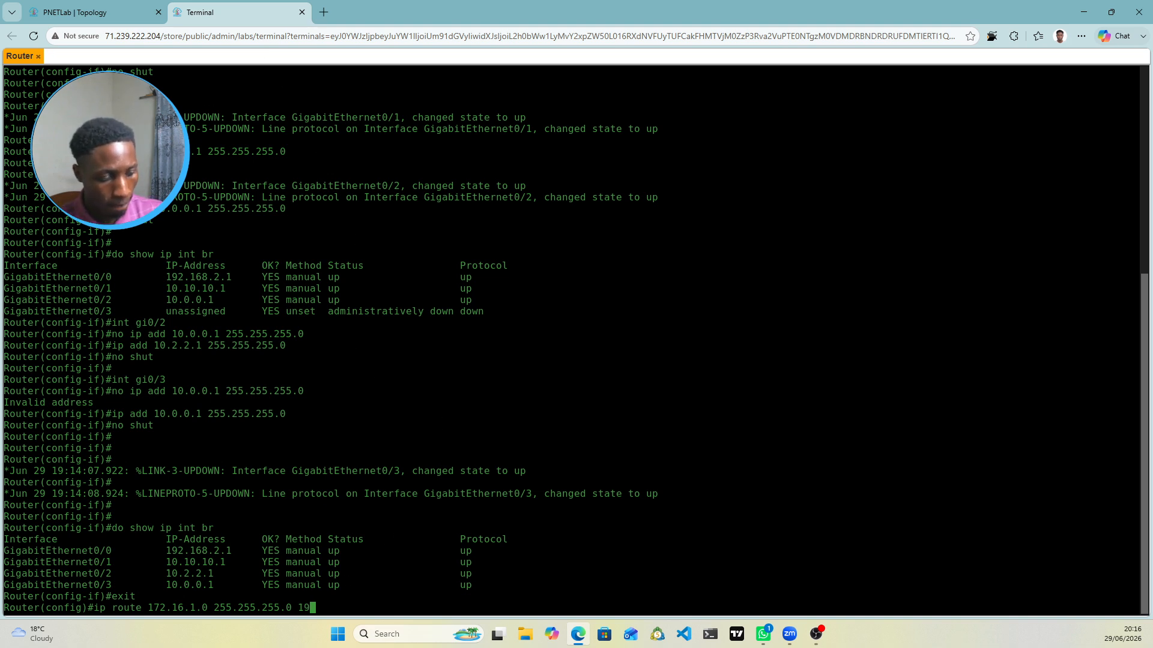
type("8.2")
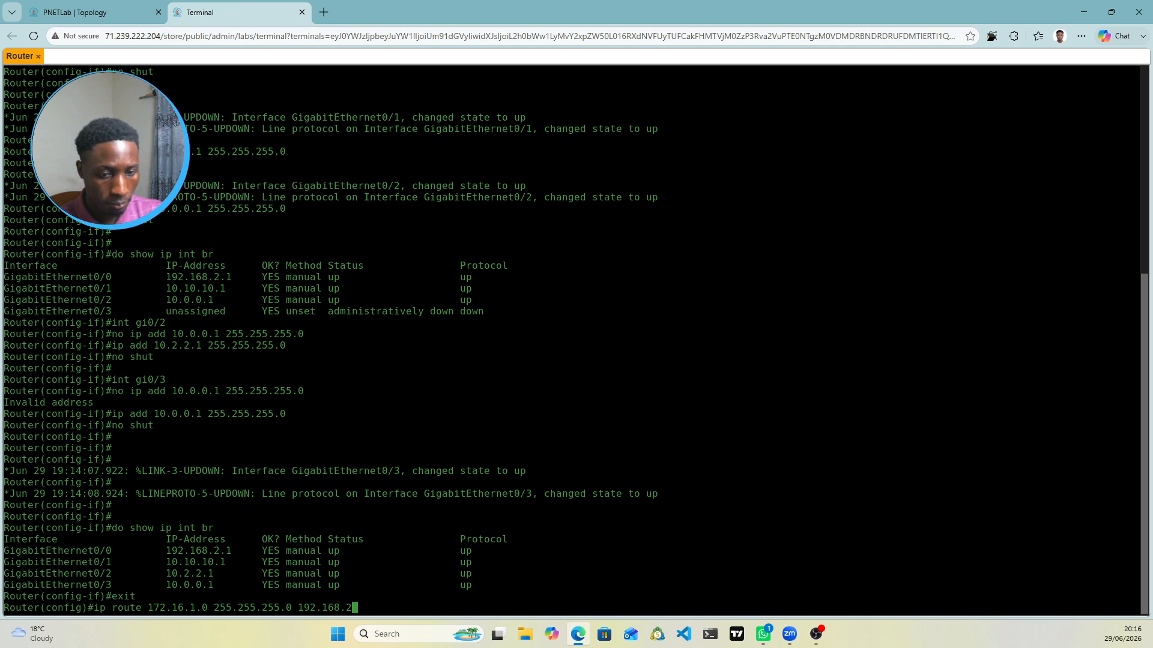
type(".2")
key("Return")
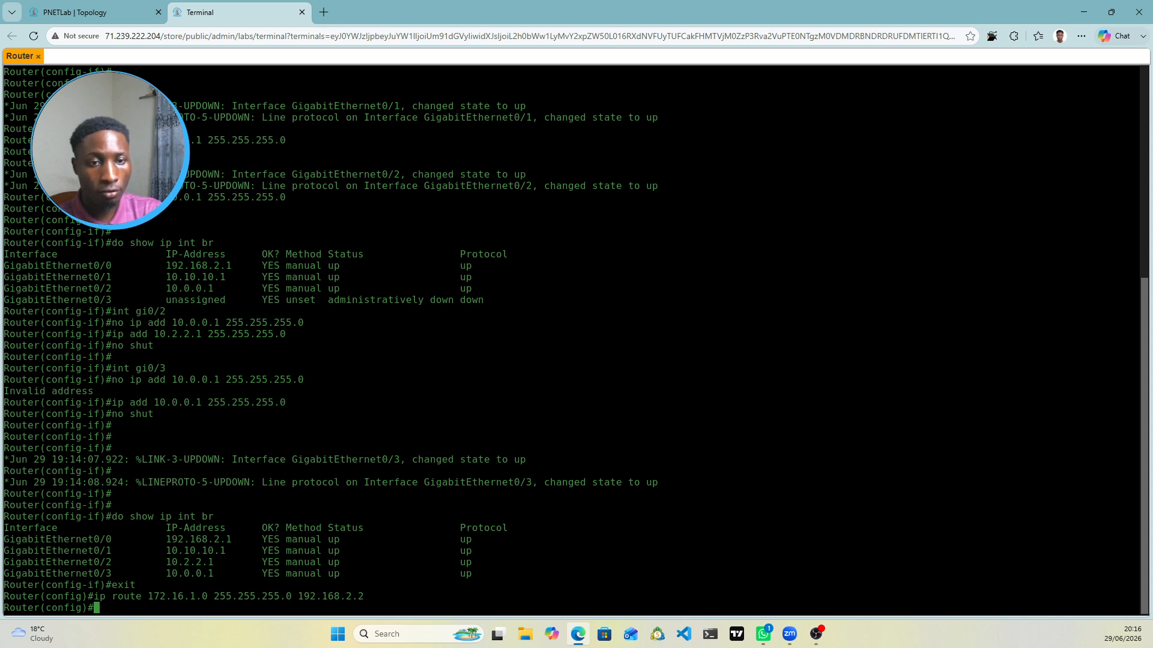
Step: Save the Router's running configuration with 'do wr mem'
type("do wr mem")
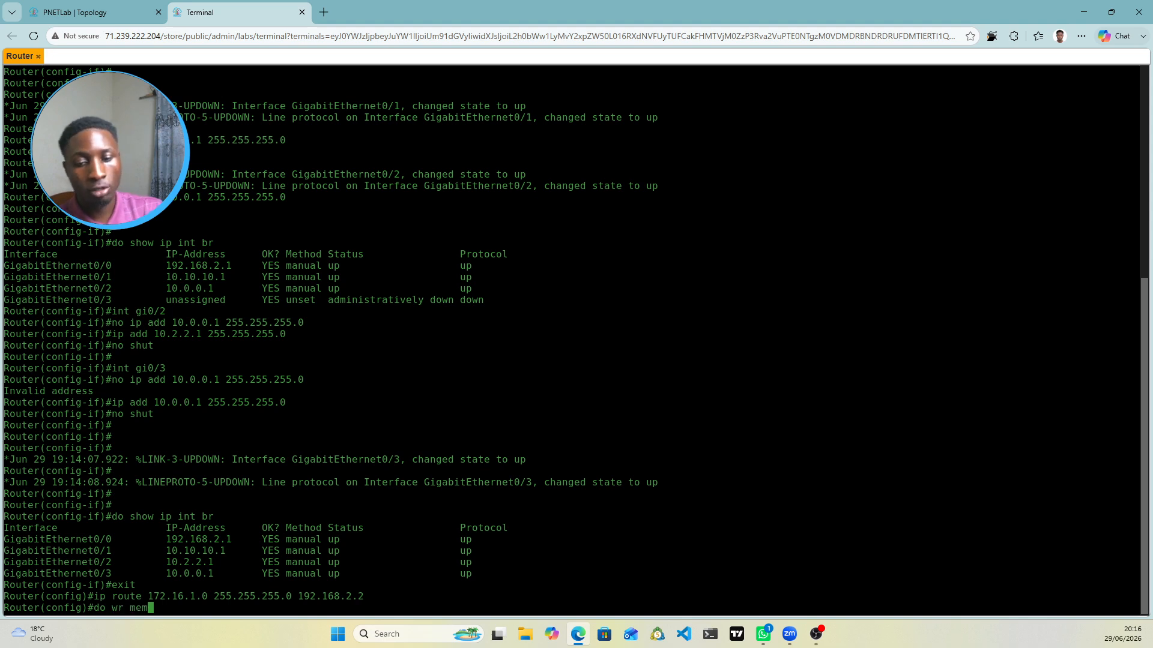
key("Return")
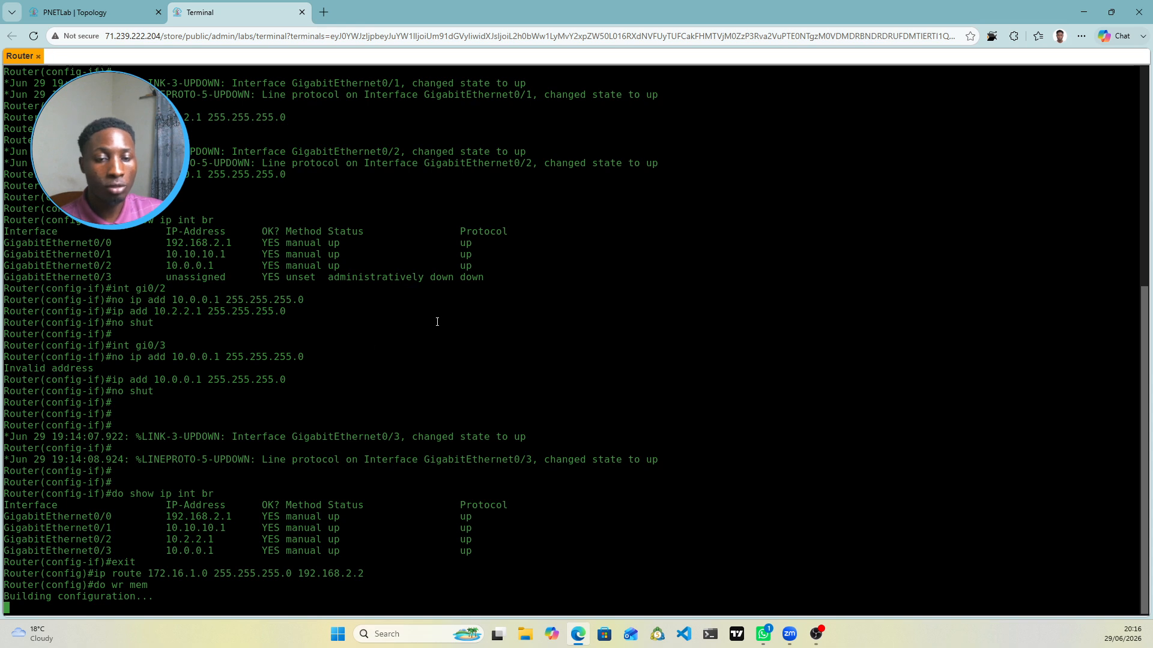
left_click(102, 12)
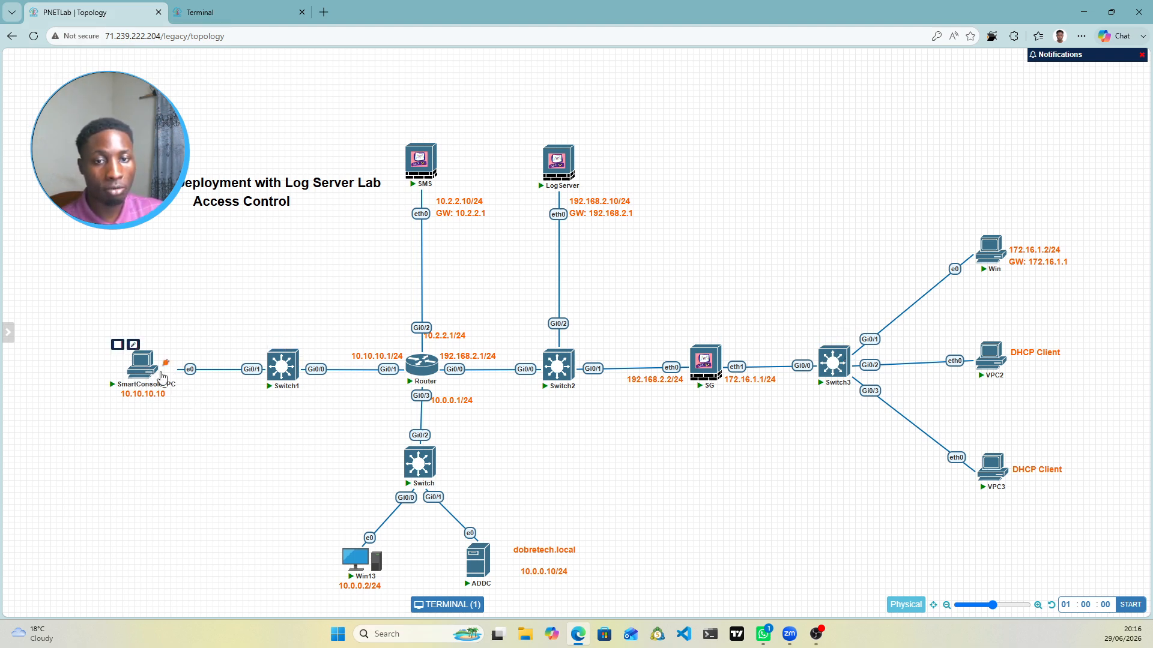
Step: Launch the SmartConsole_PC node's console from the topology and view its Windows 10 desktop
left_click(222, 13)
left_click(90, 13)
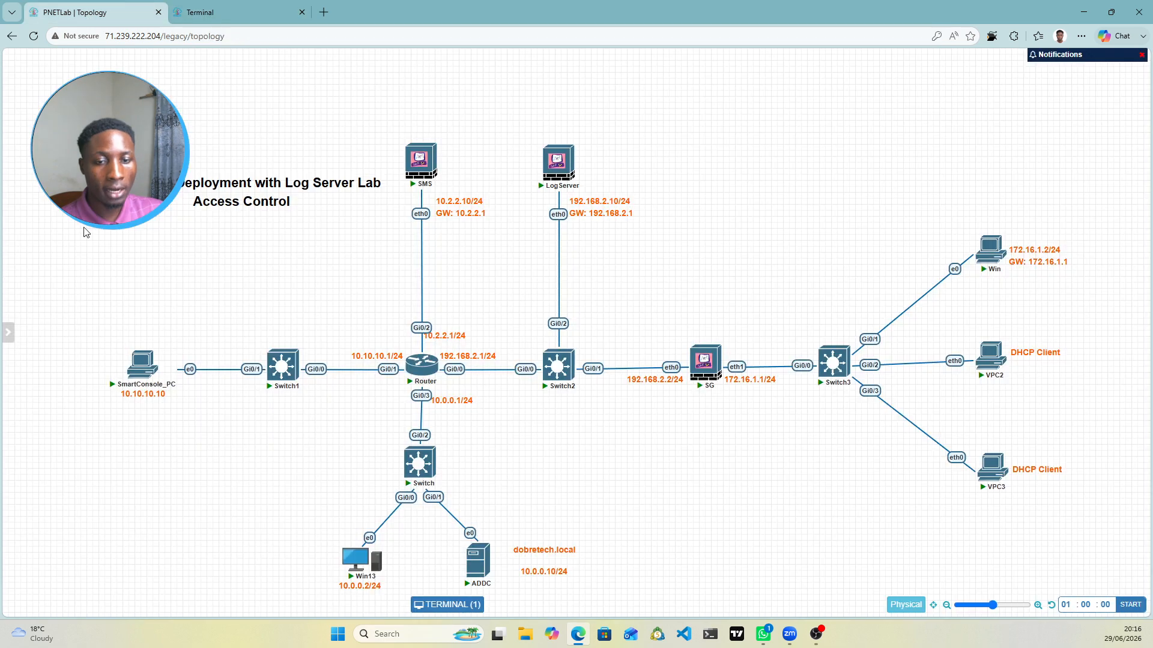
left_click(140, 365)
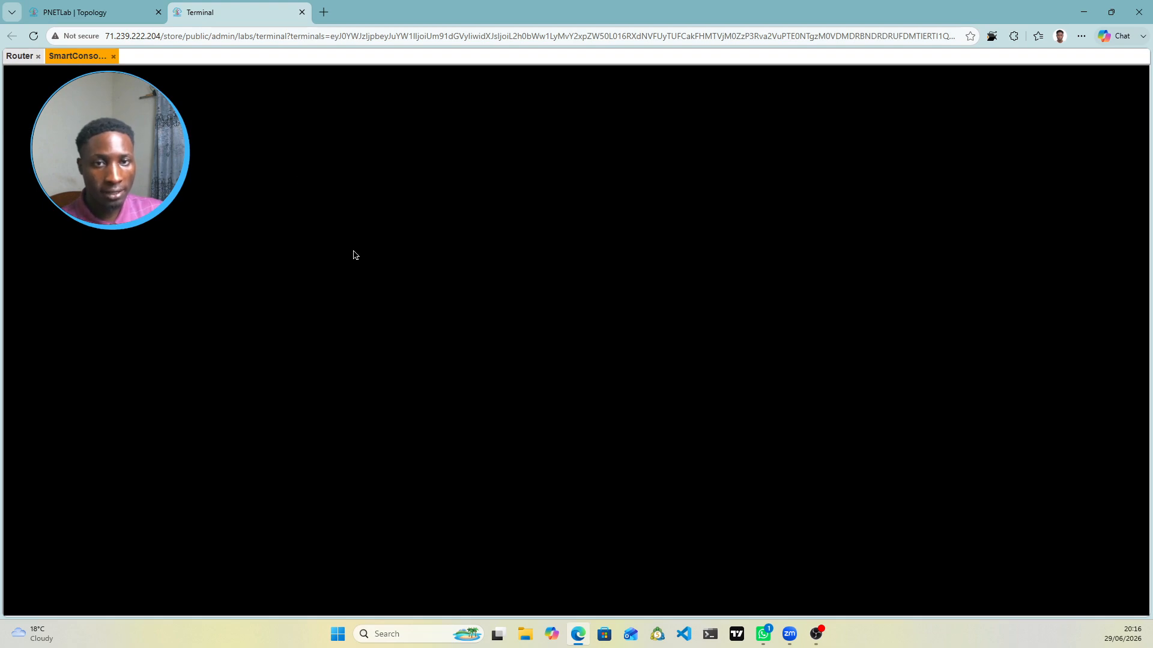
left_click(96, 17)
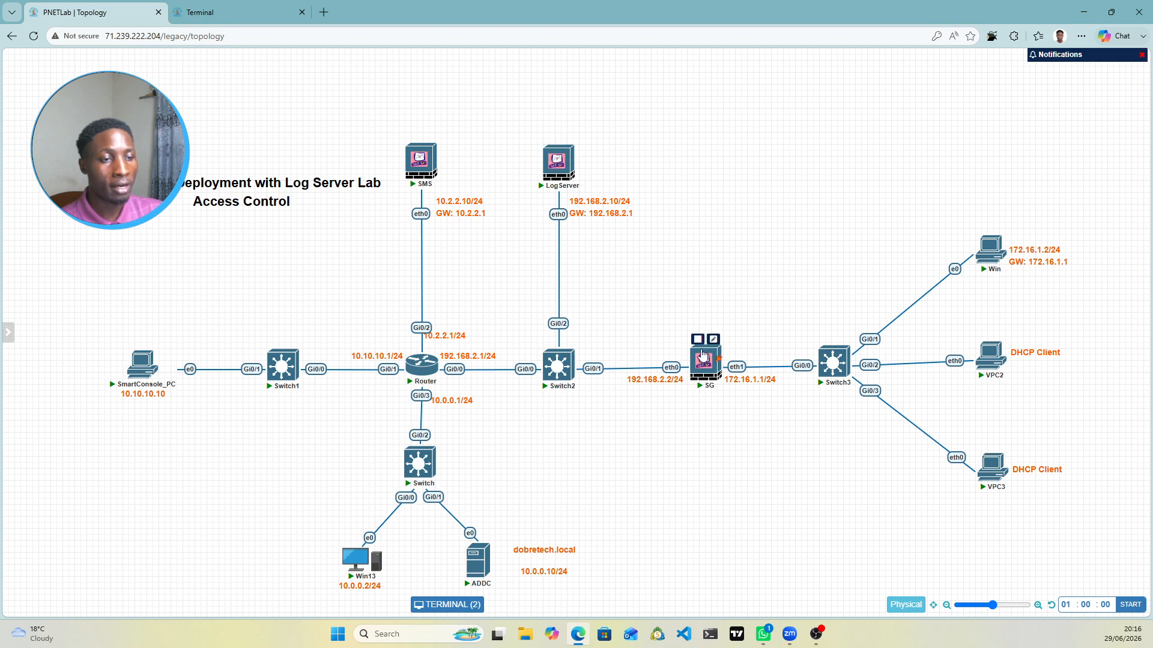
left_click(241, 15)
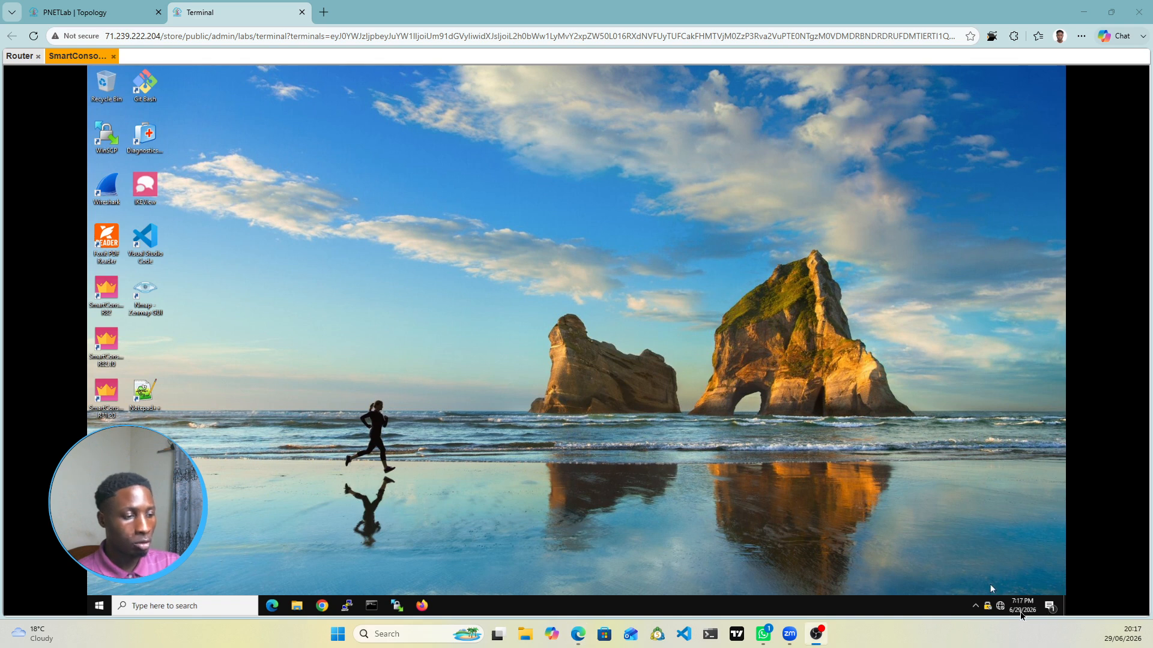
Step: Open the Network & Internet settings from the taskbar network icon on SmartConsole_PC
left_click(1001, 613)
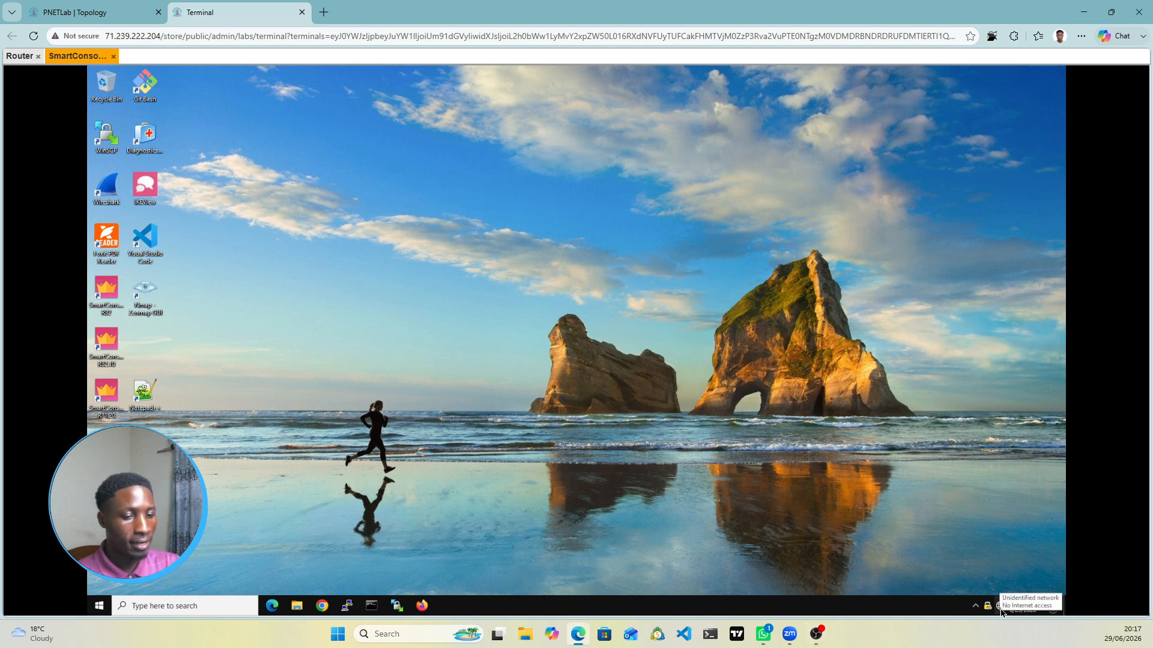
right_click(1001, 613)
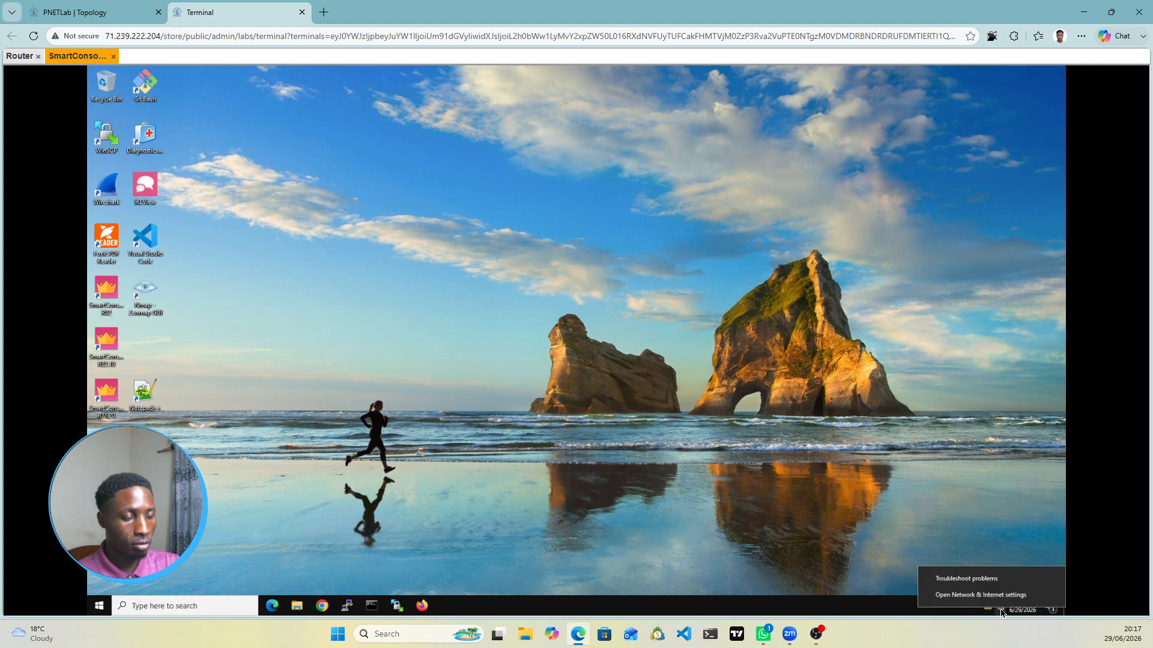
left_click(963, 595)
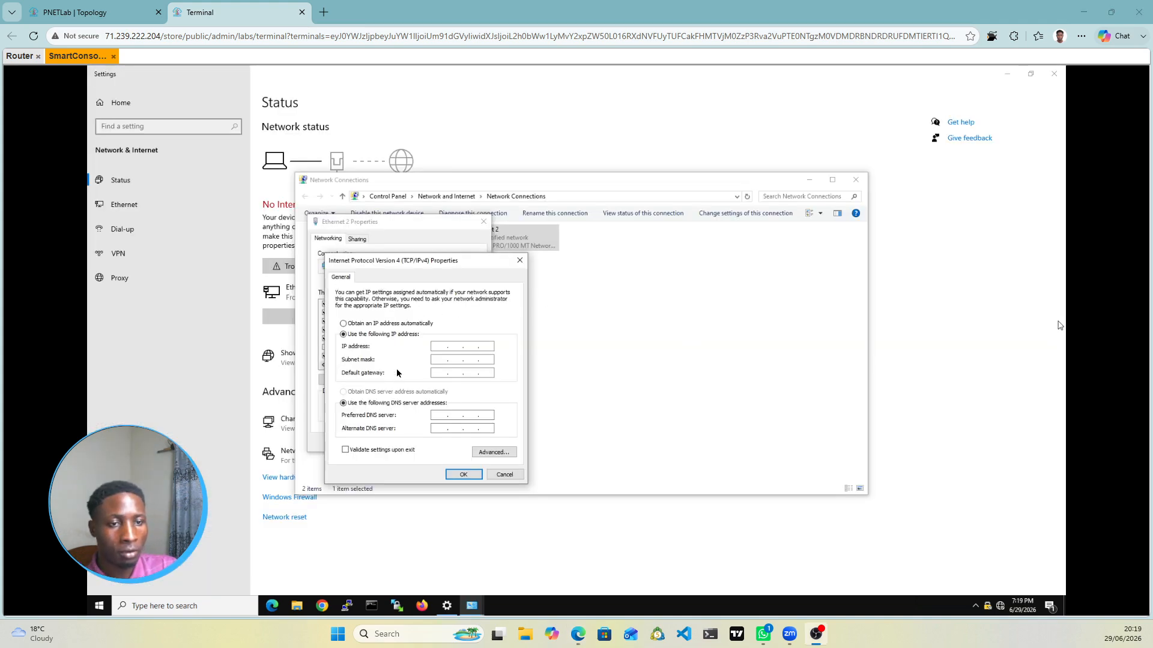
Step: Give Ethernet 2 static IPv4 10.10.10.10, mask 255.255.255.0, gateway 10.10.10.1, and apply
left_click(439, 347)
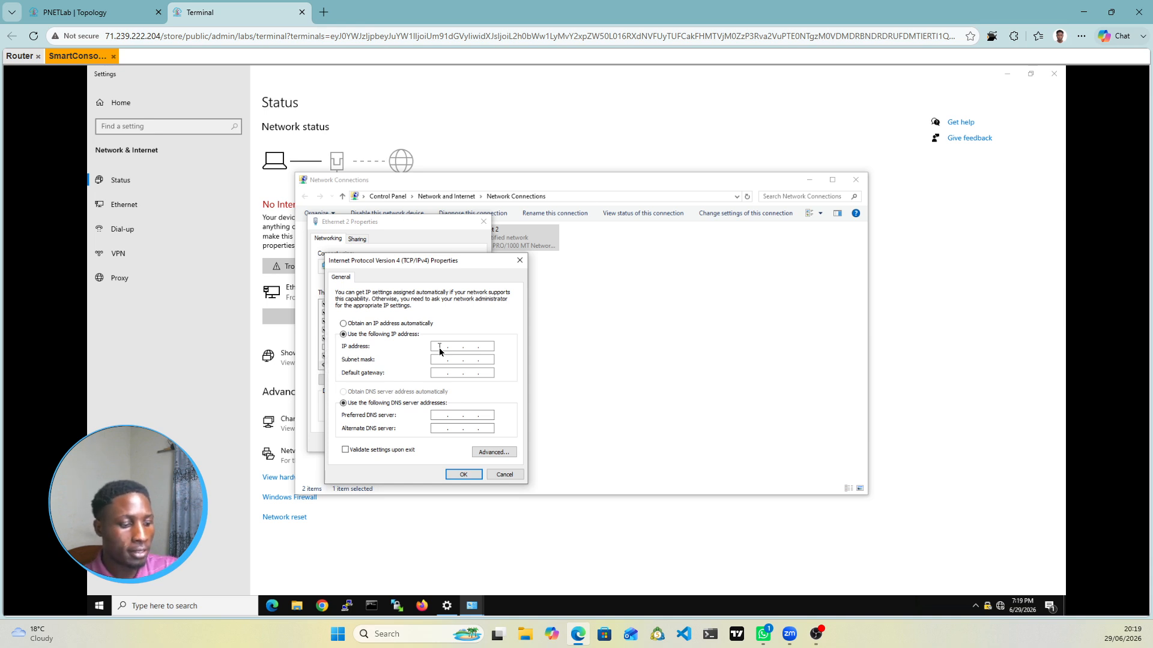
type("10 ")
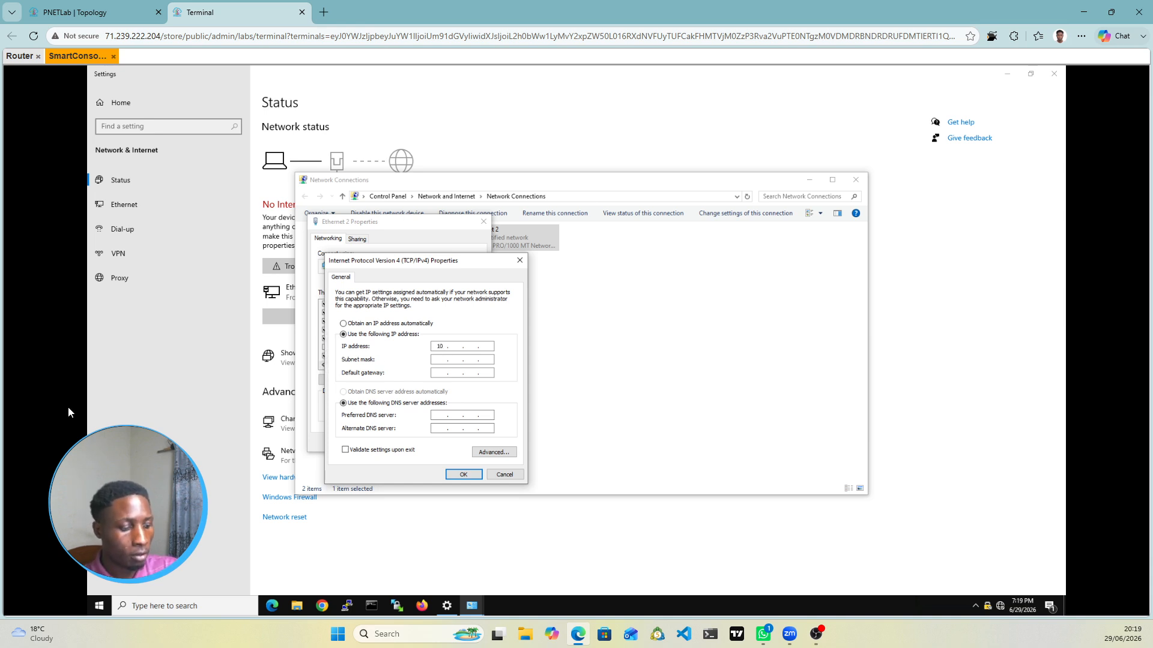
type(". 10 . 10 ")
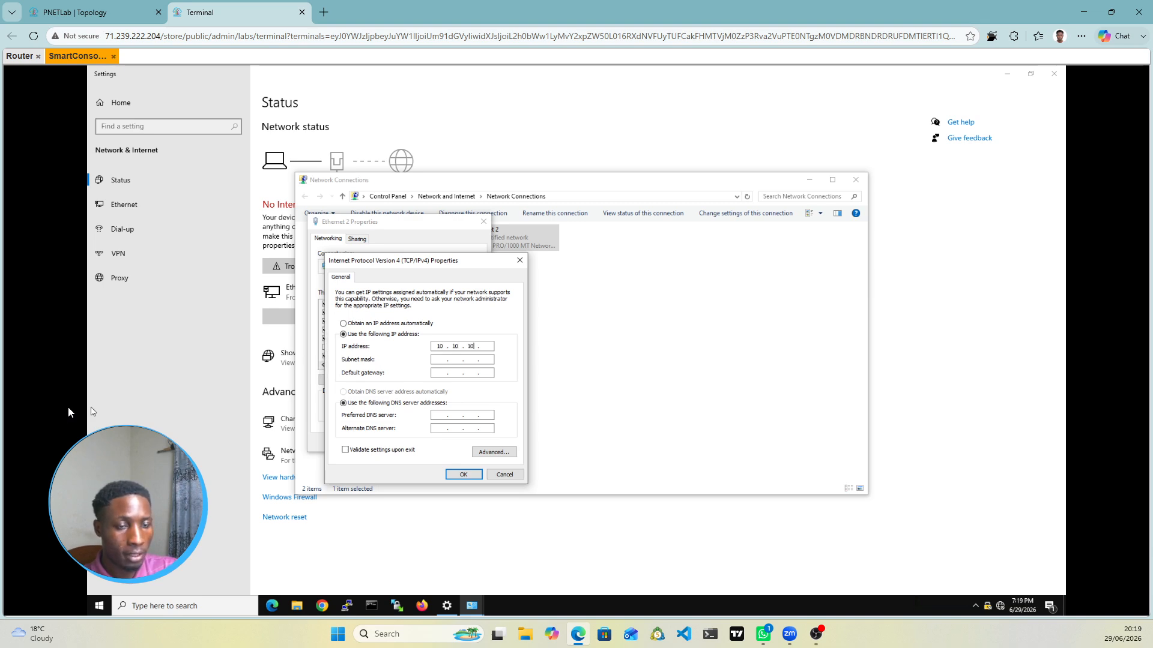
type(". 10")
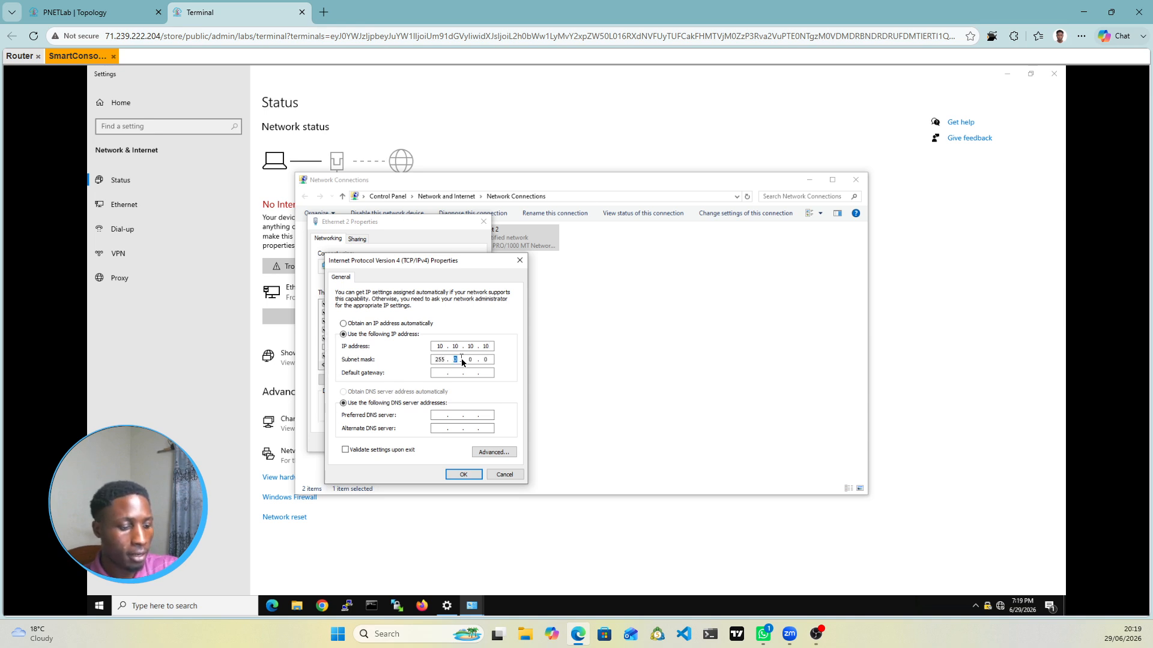
key("BackSpace")
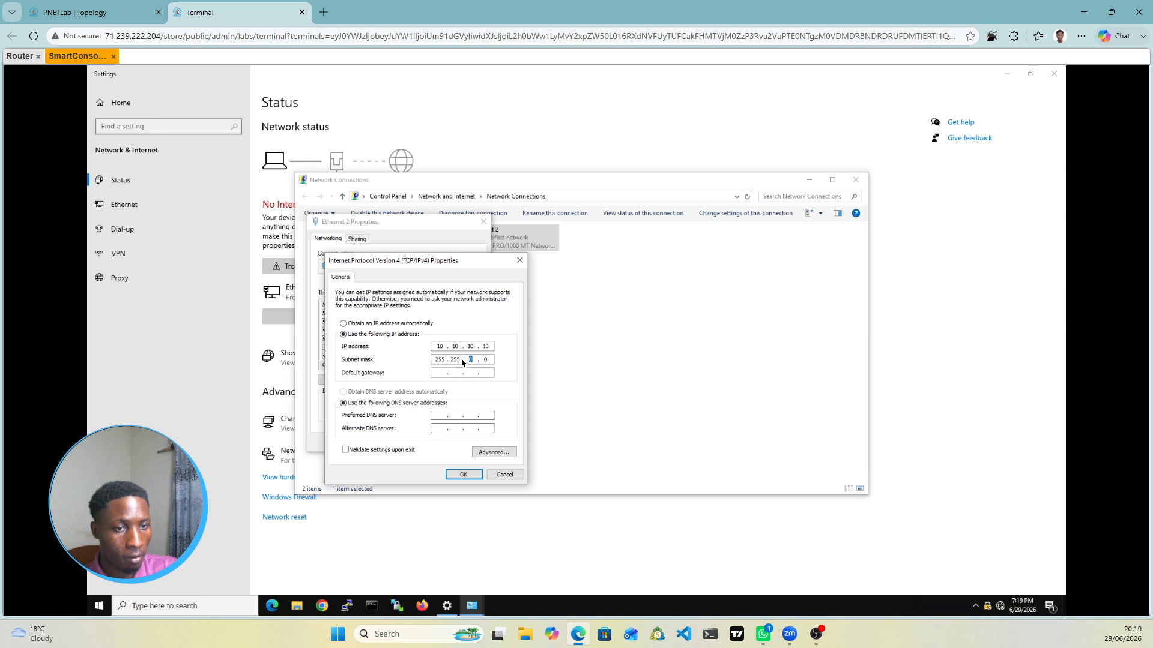
type("255 .")
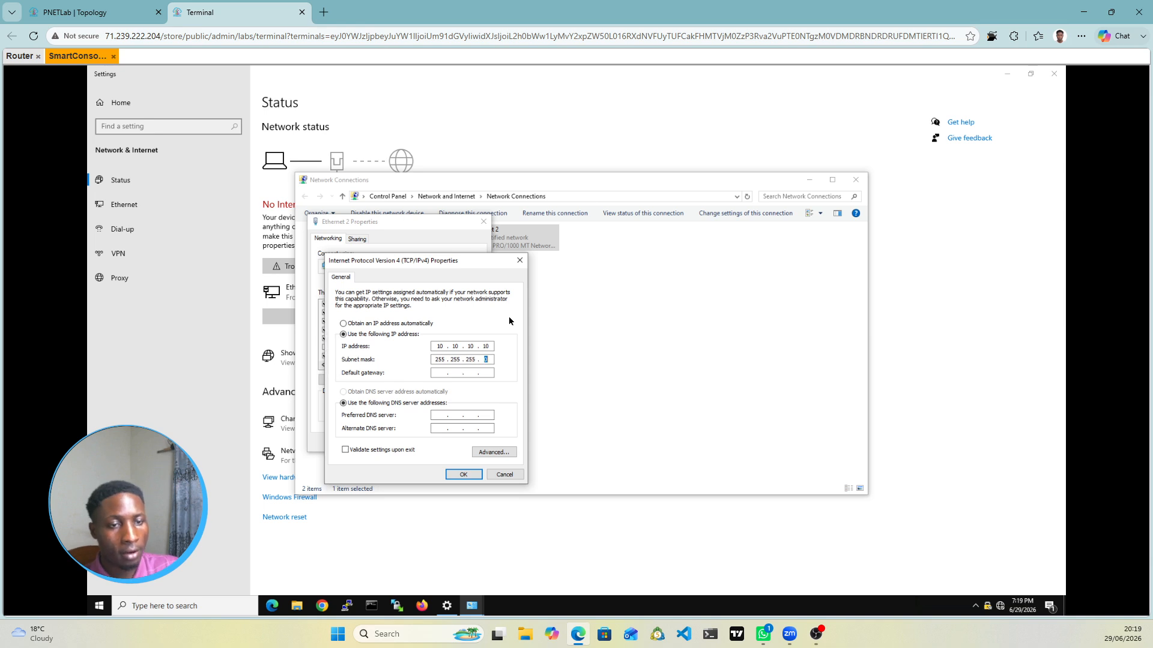
left_click(437, 372)
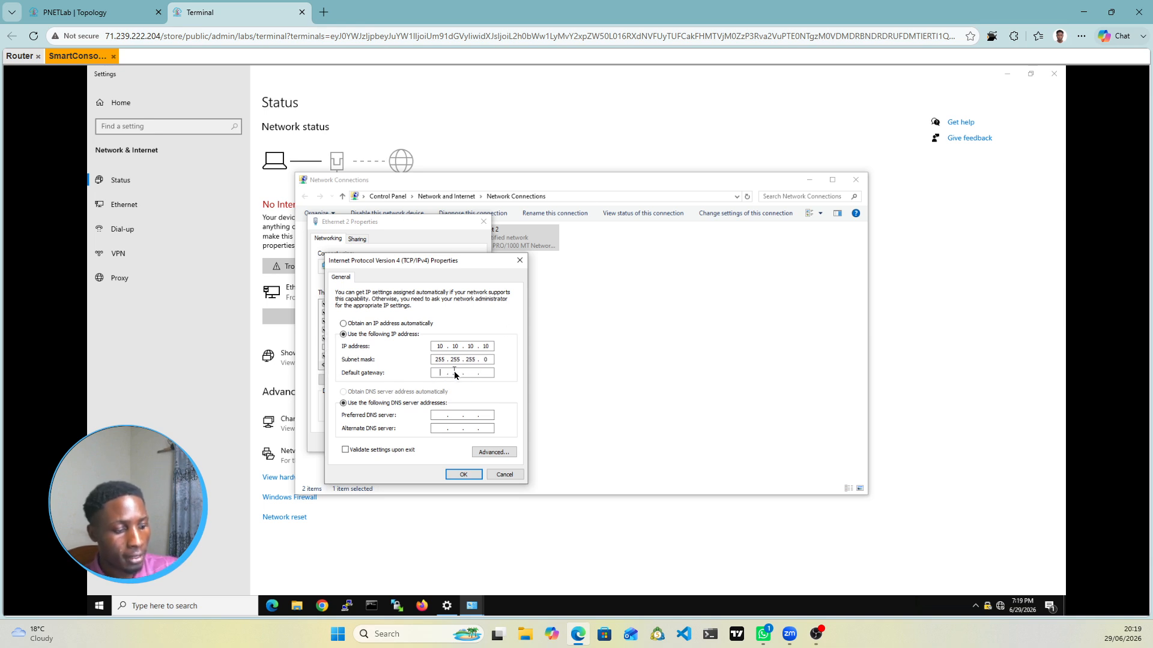
type("10.")
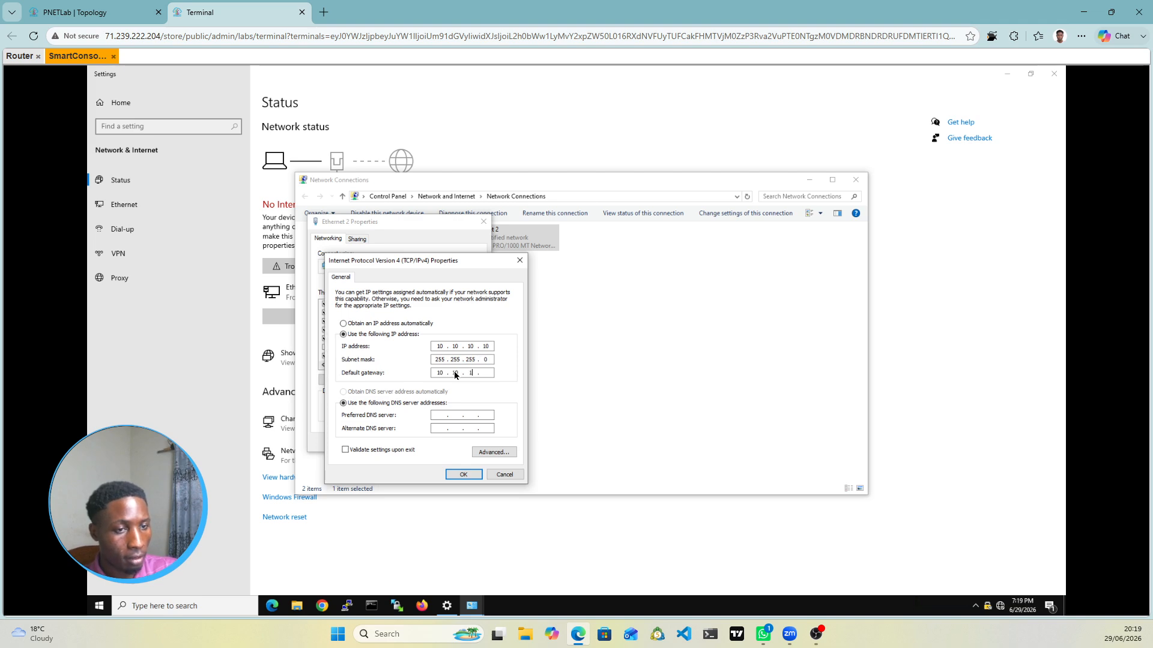
type("10.10.1")
left_click(90, 12)
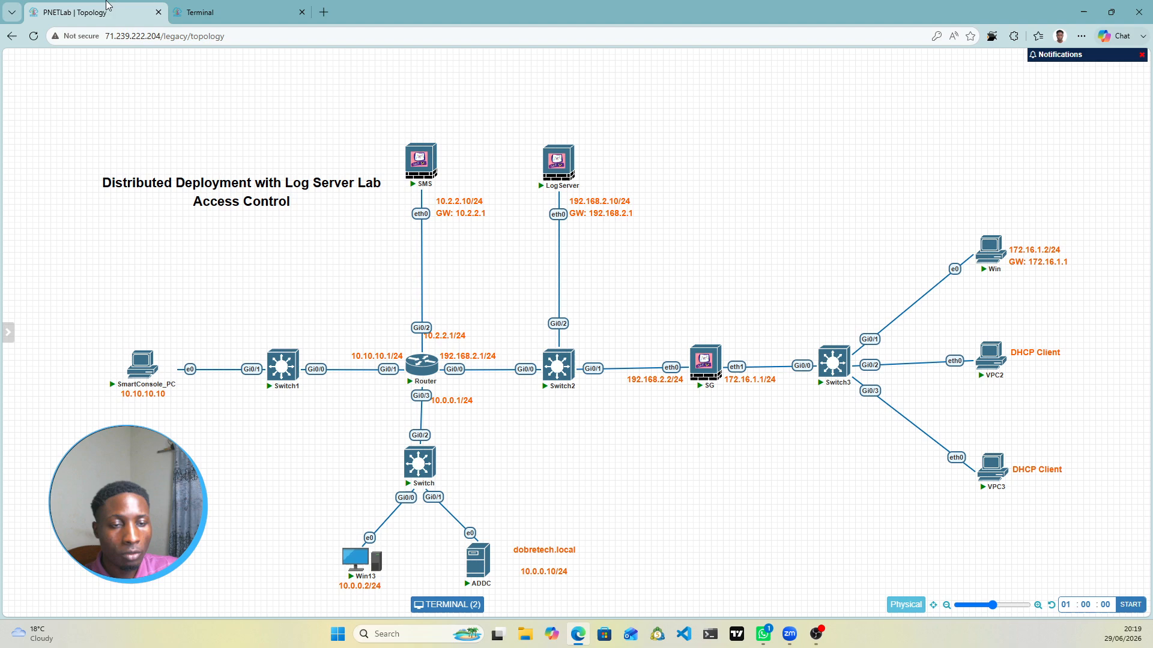
left_click(200, 12)
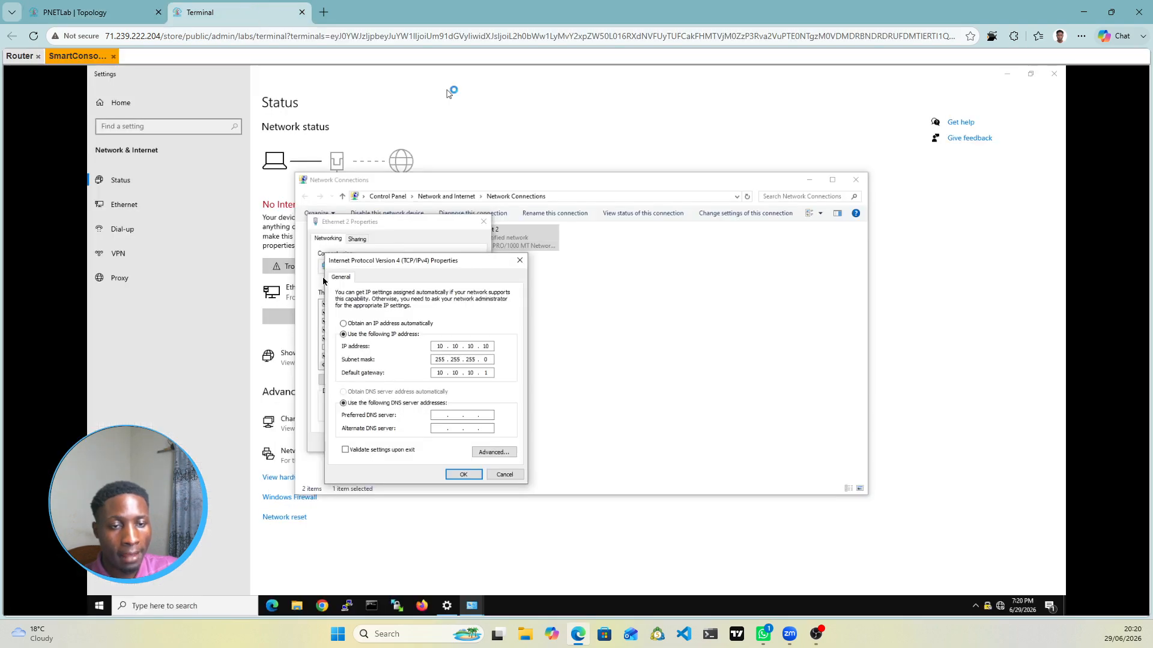
left_click(462, 476)
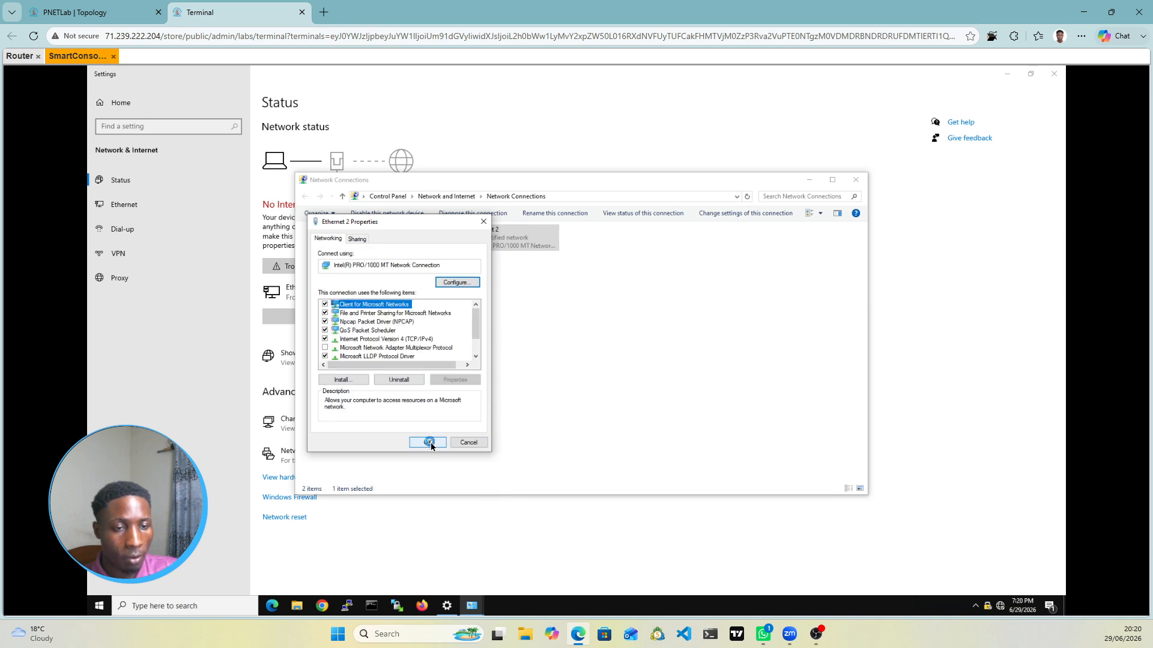
left_click(429, 443)
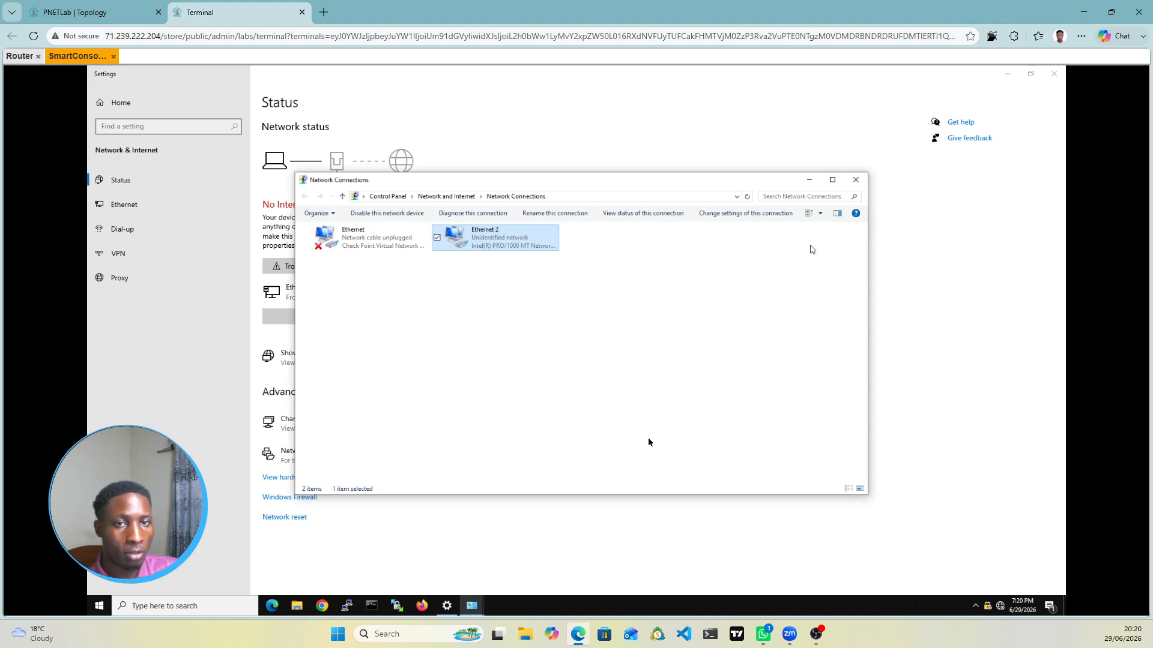
Step: Close the Network Connections and network settings windows on SmartConsole_PC
left_click(94, 13)
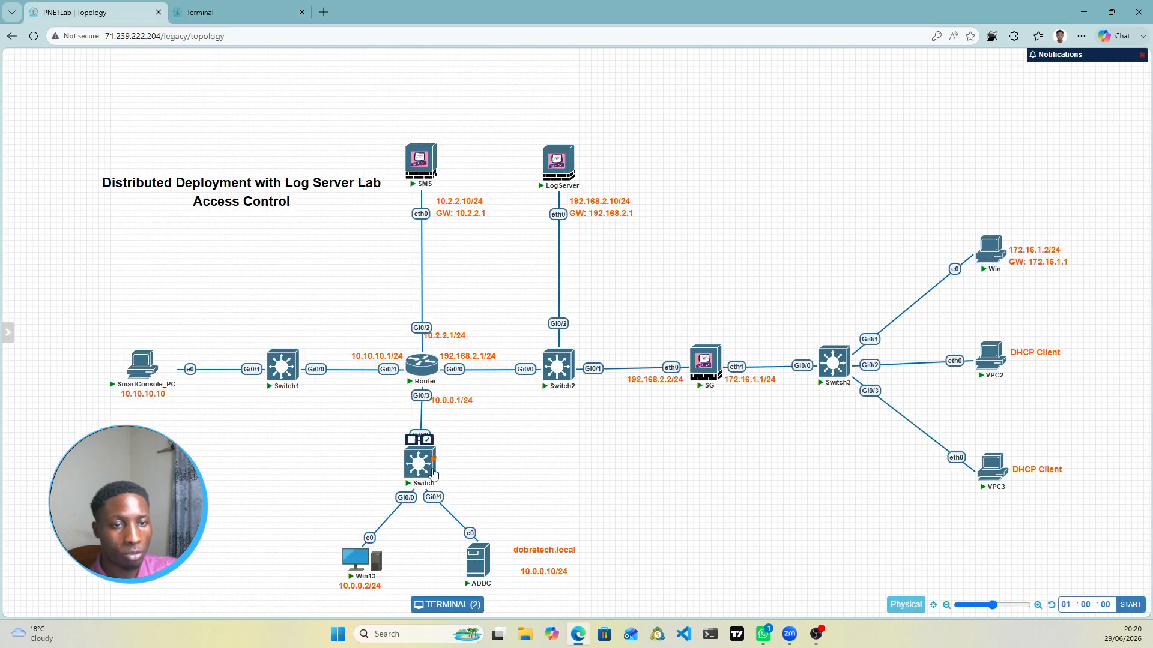
mouse_move(138, 366)
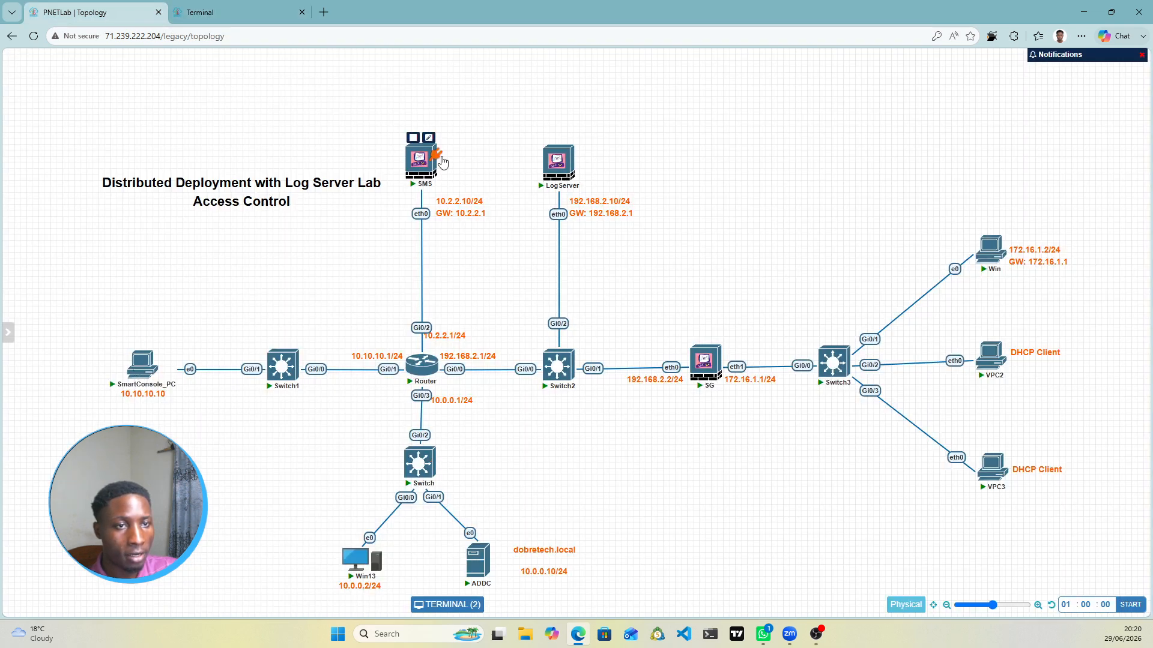
mouse_move(714, 385)
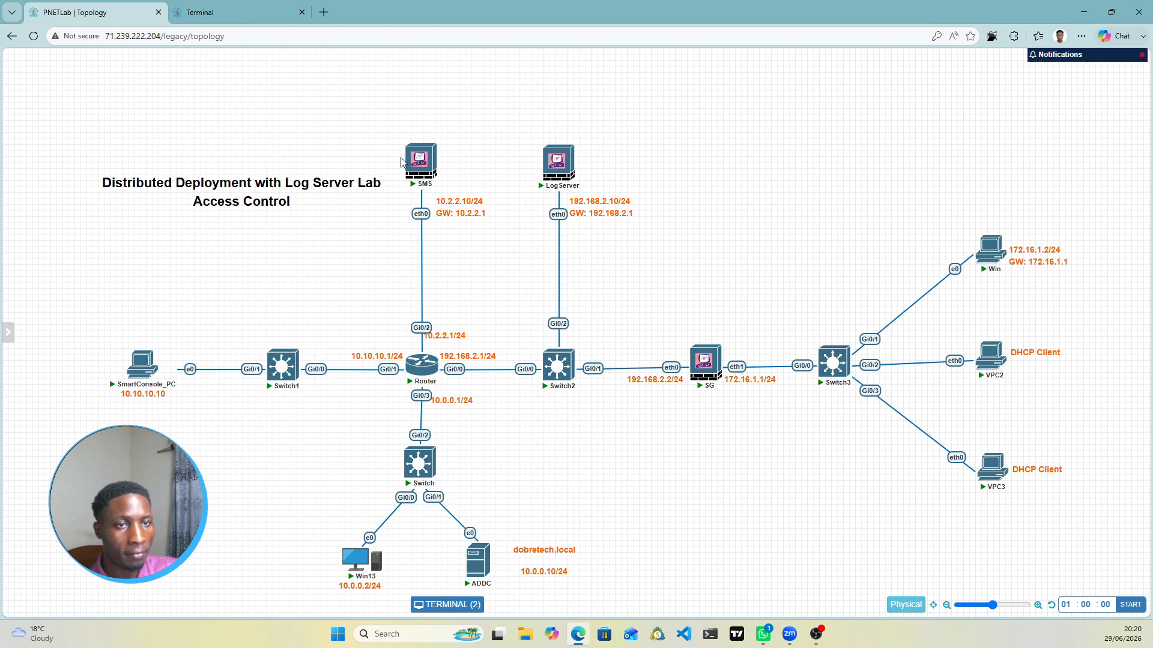
left_click(231, 10)
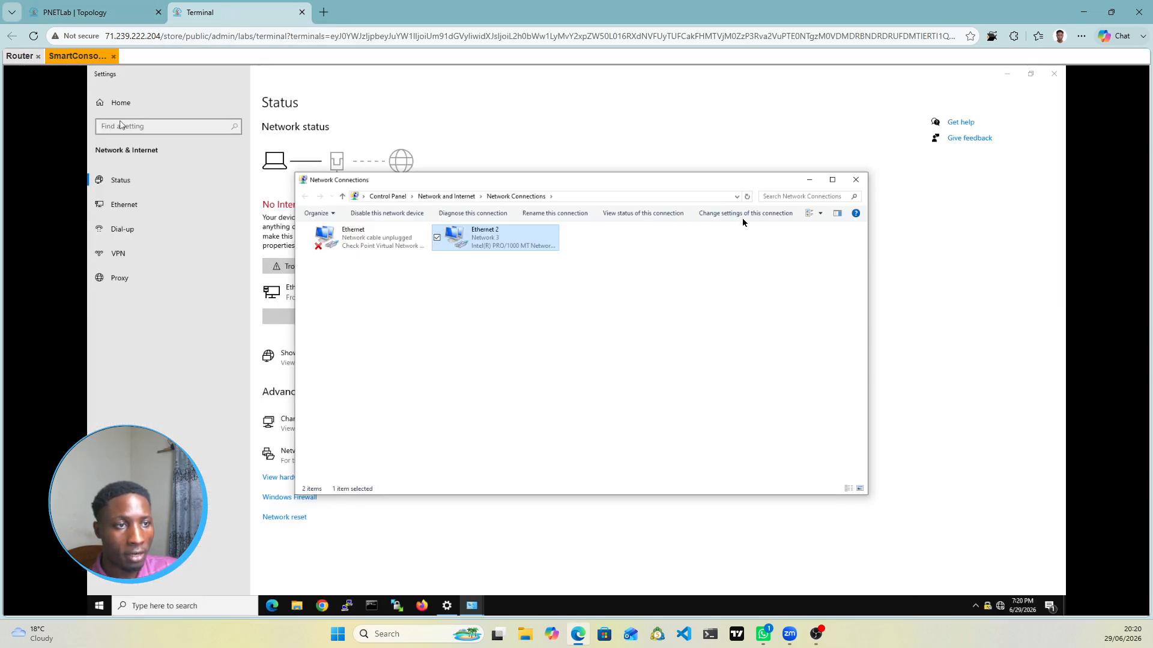
left_click(857, 181)
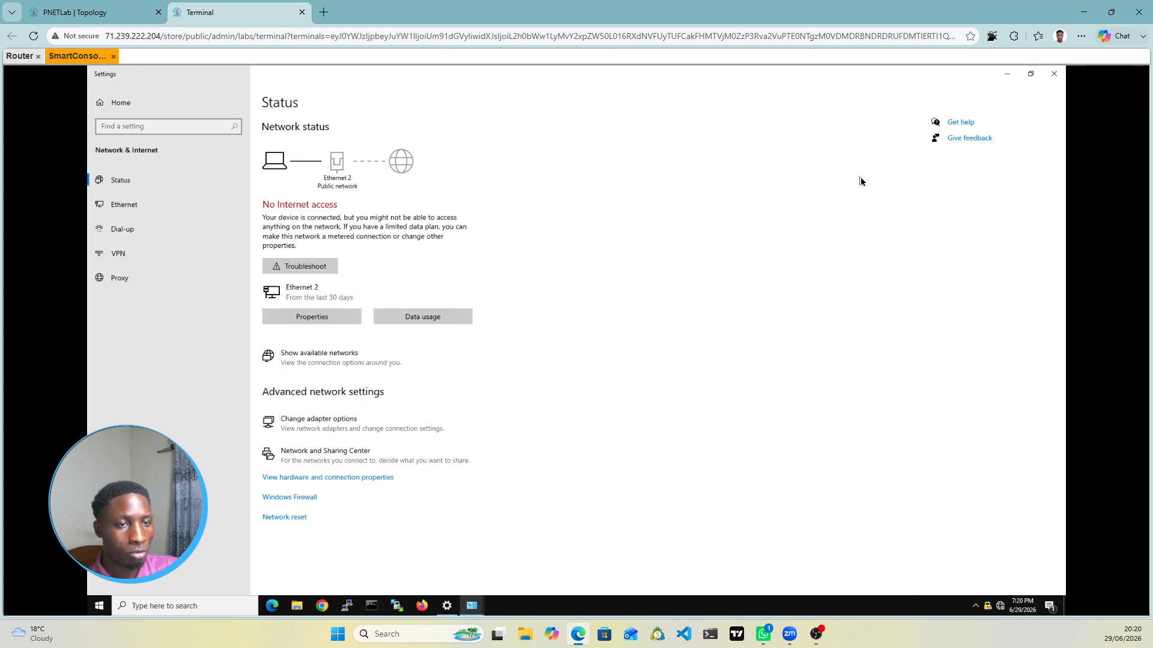
left_click(1056, 79)
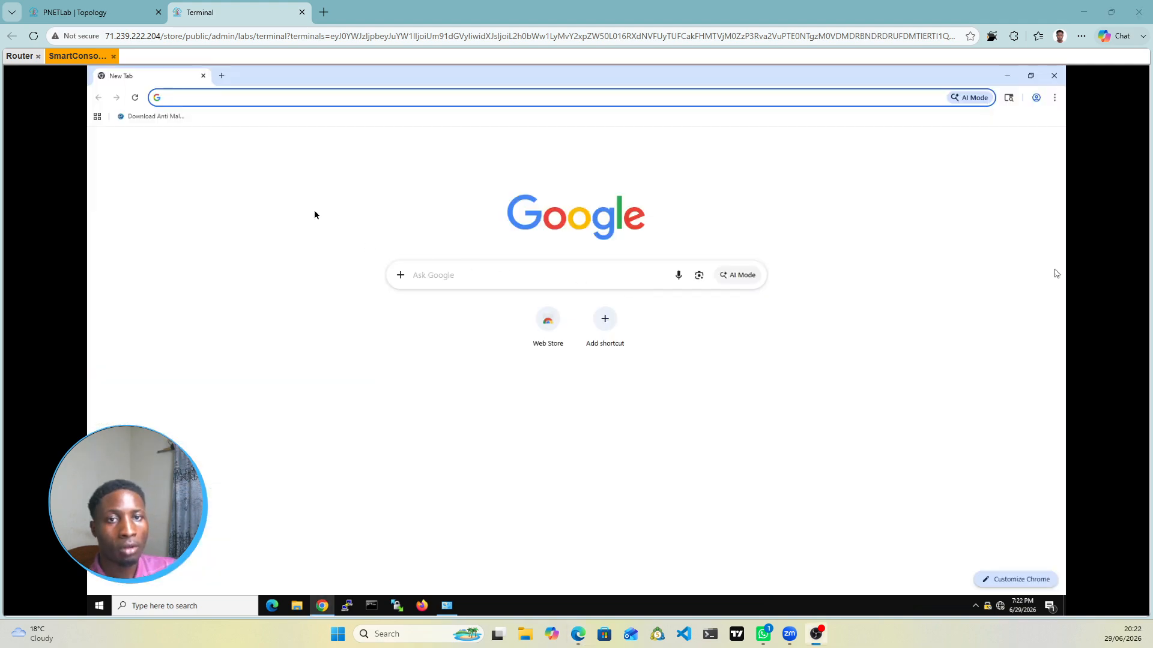
left_click(95, 15)
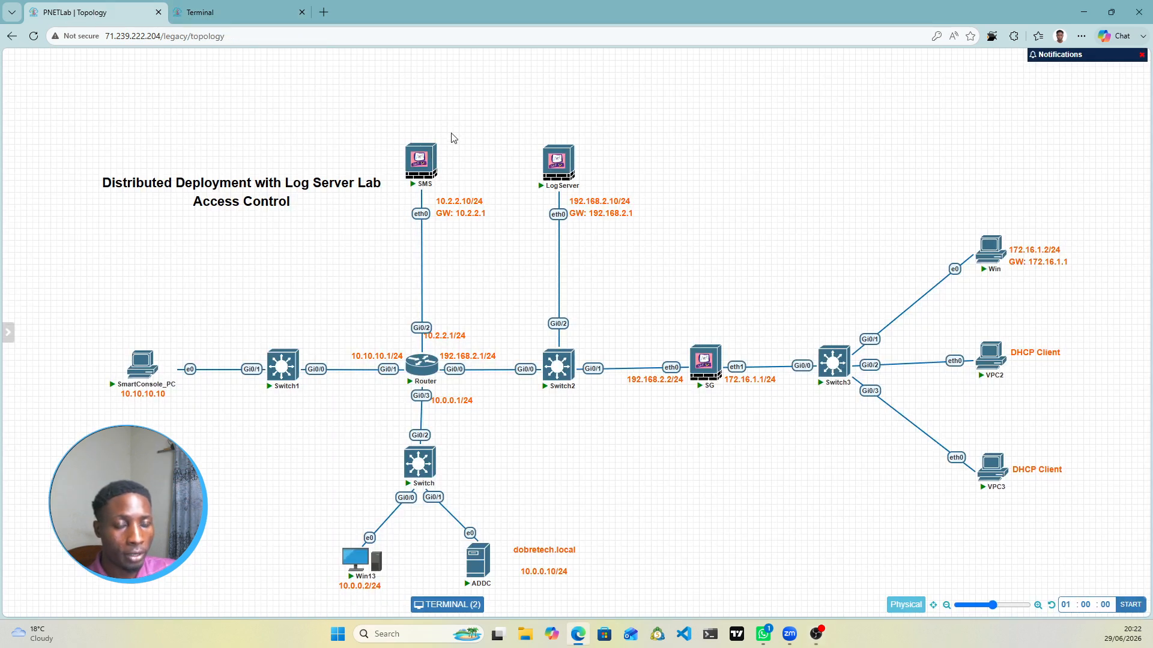
mouse_move(423, 157)
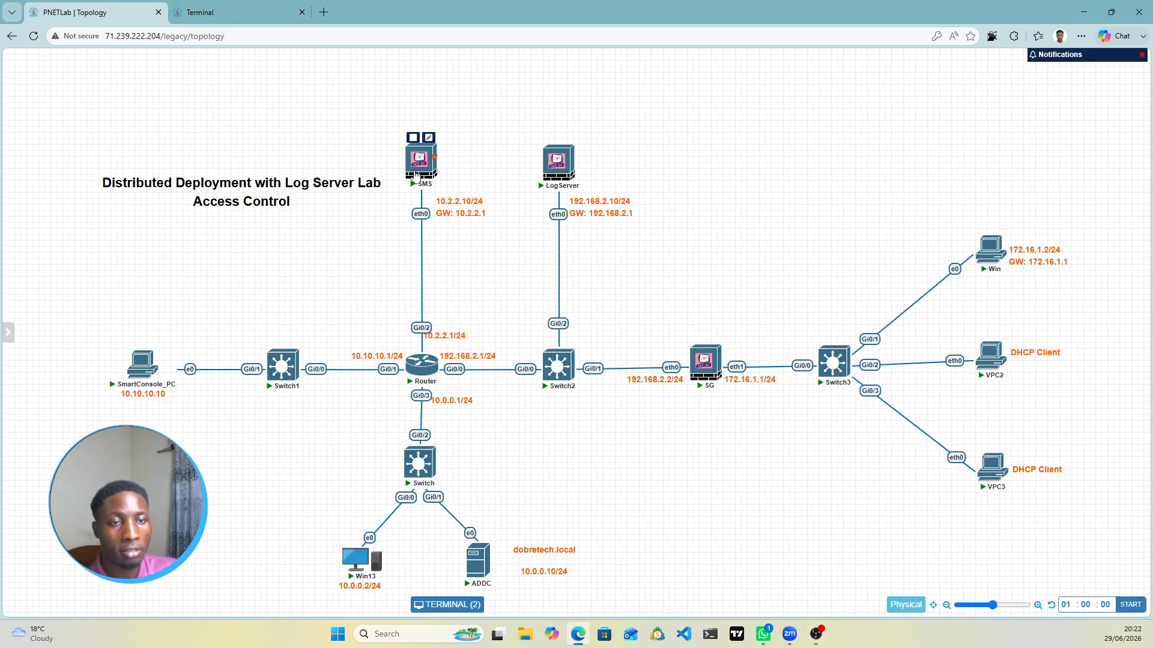
left_click(215, 8)
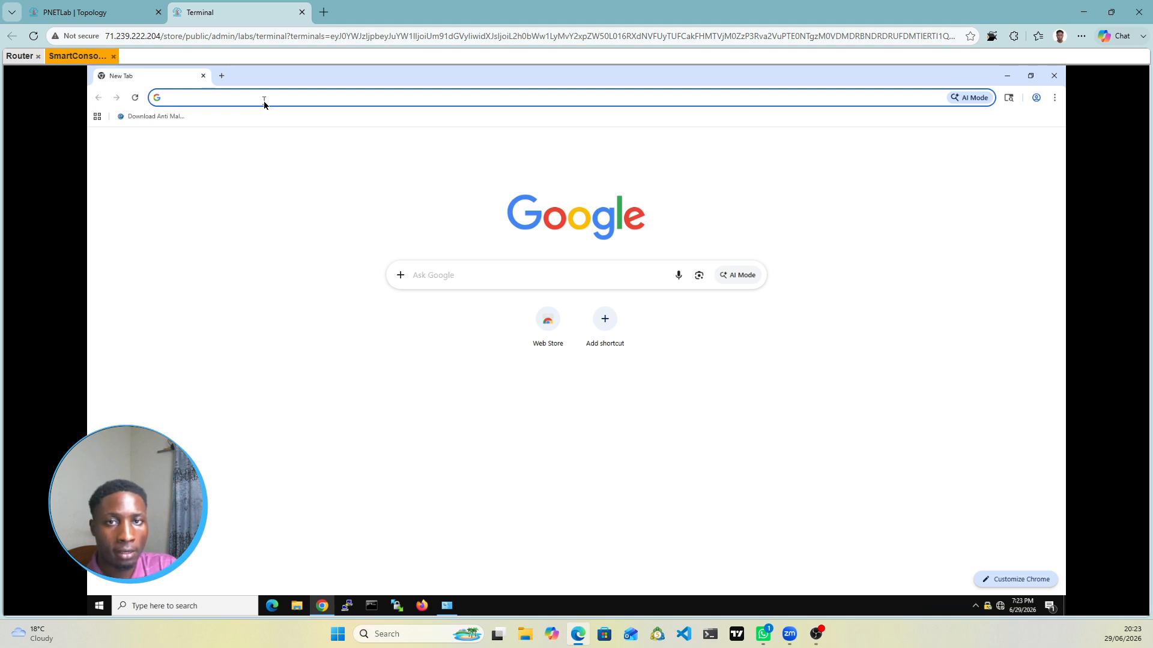
type("https")
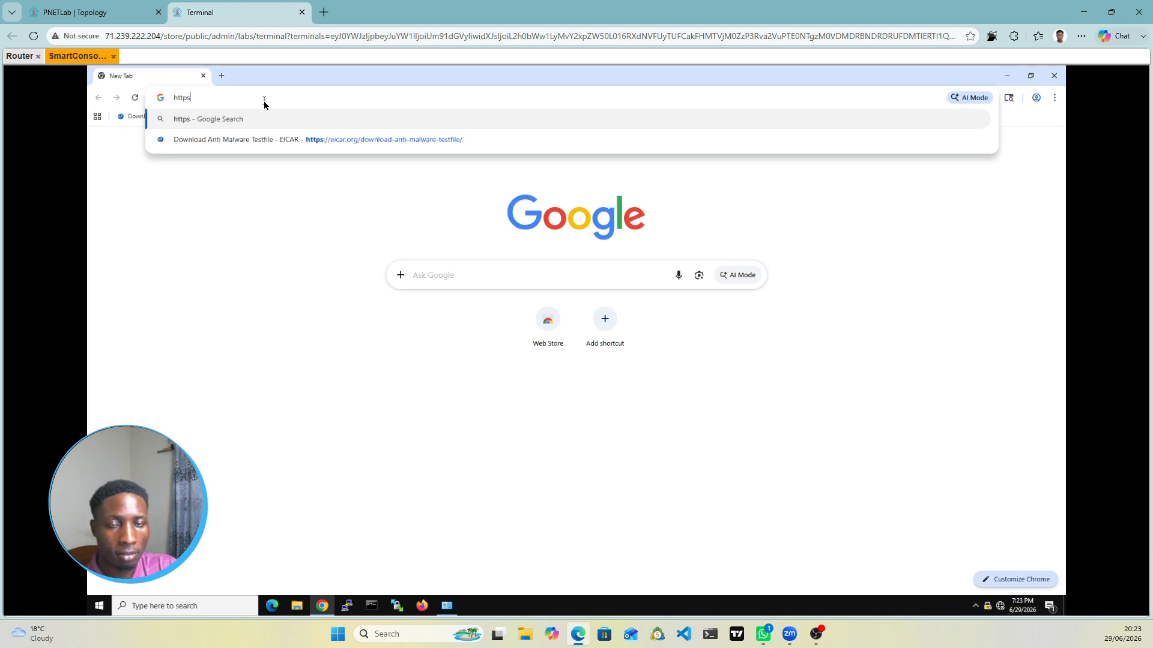
type("://")
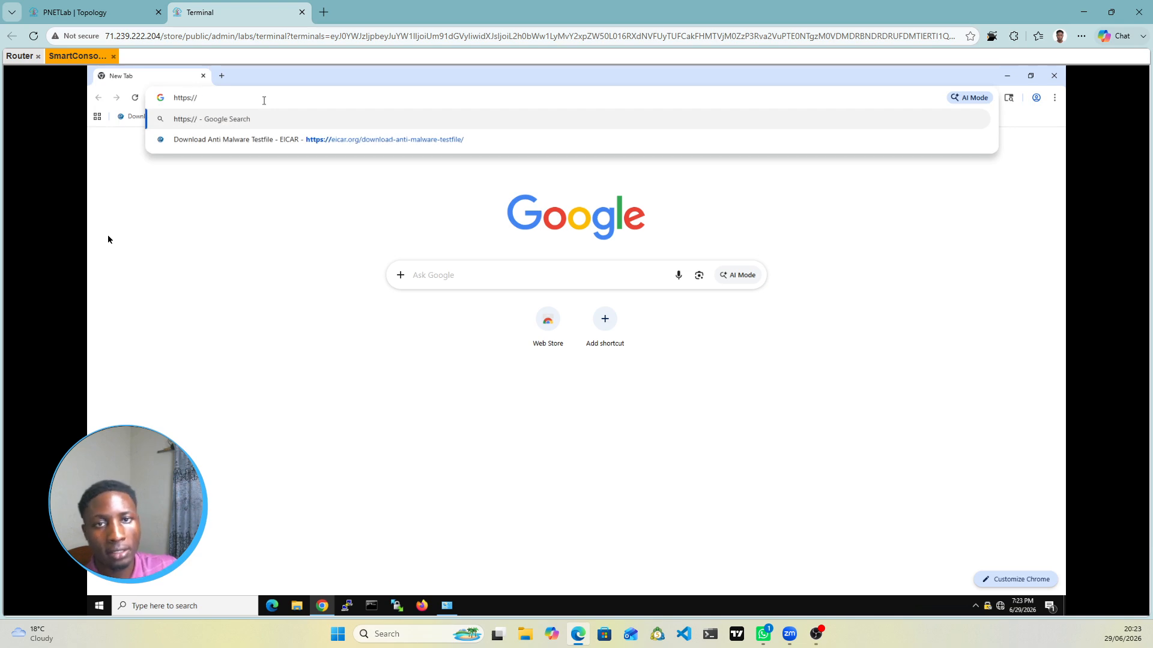
left_click(71, 8)
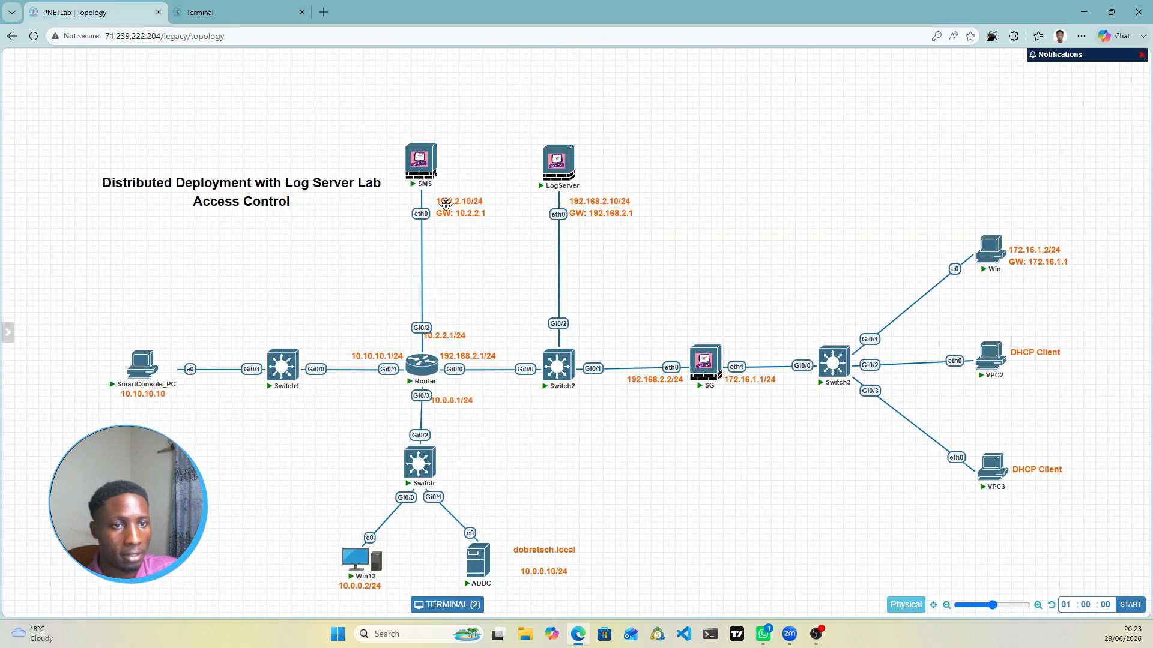
left_click(238, 9)
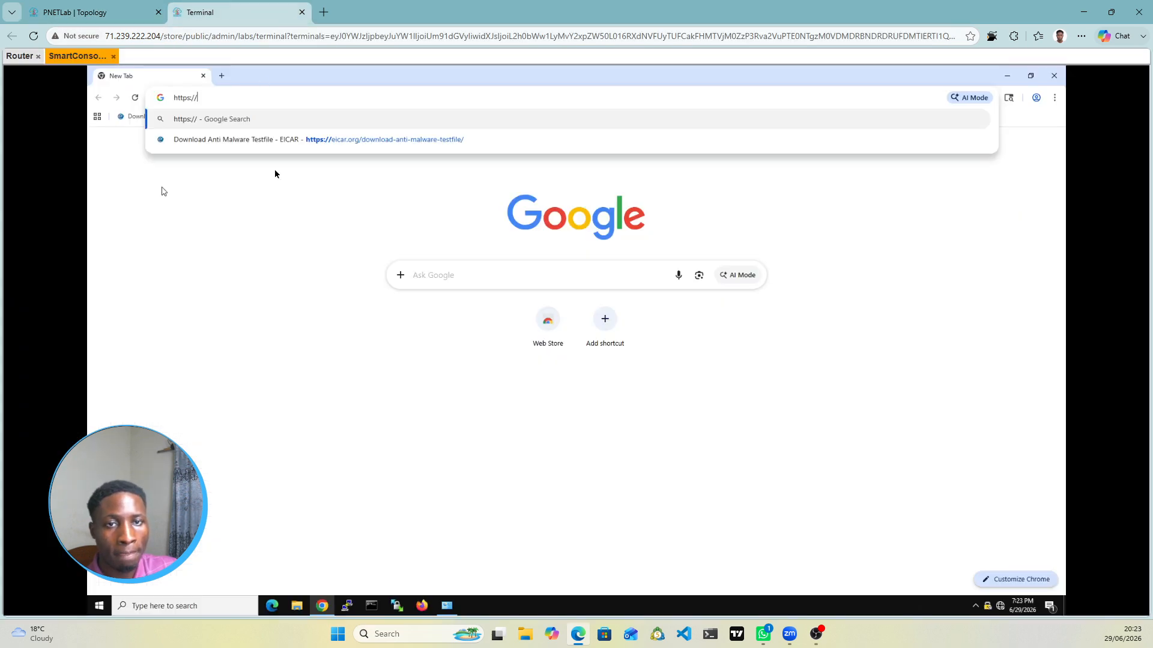
type("1")
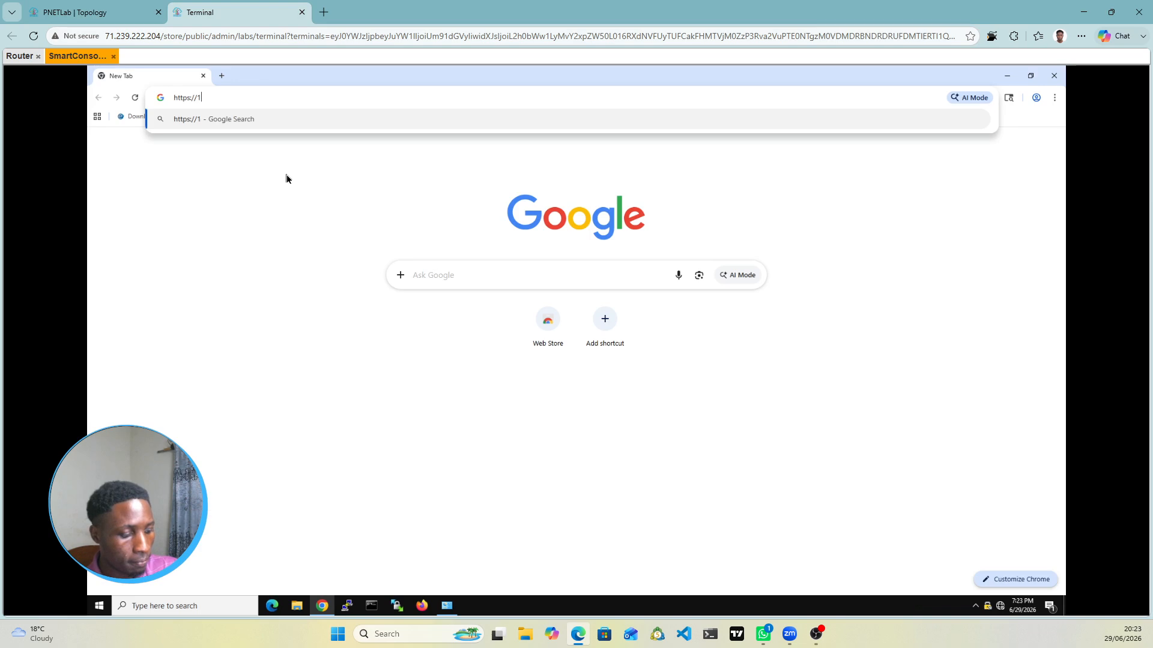
type("0.2.2.10")
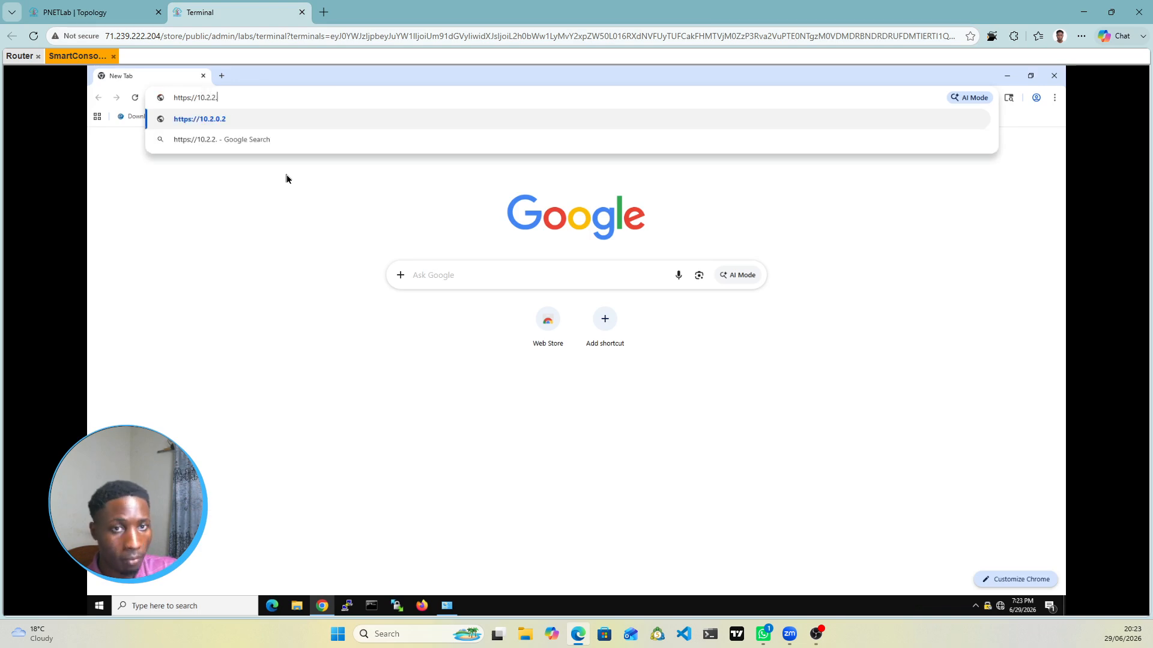
left_click(81, 5)
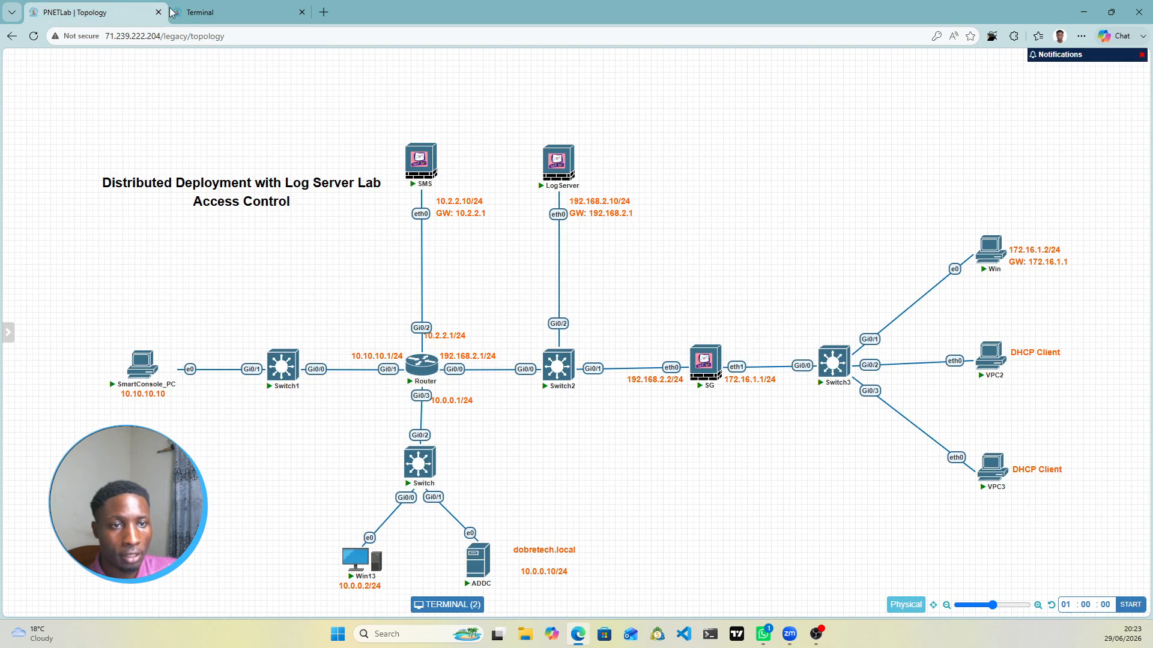
left_click(219, 8)
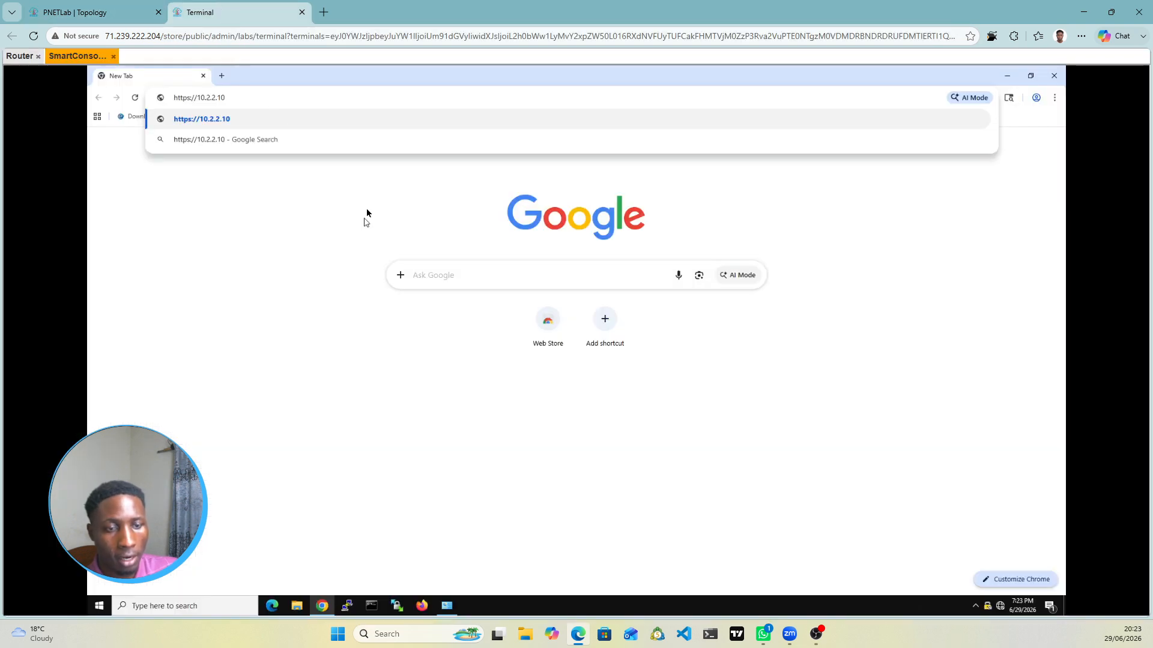
key("Return")
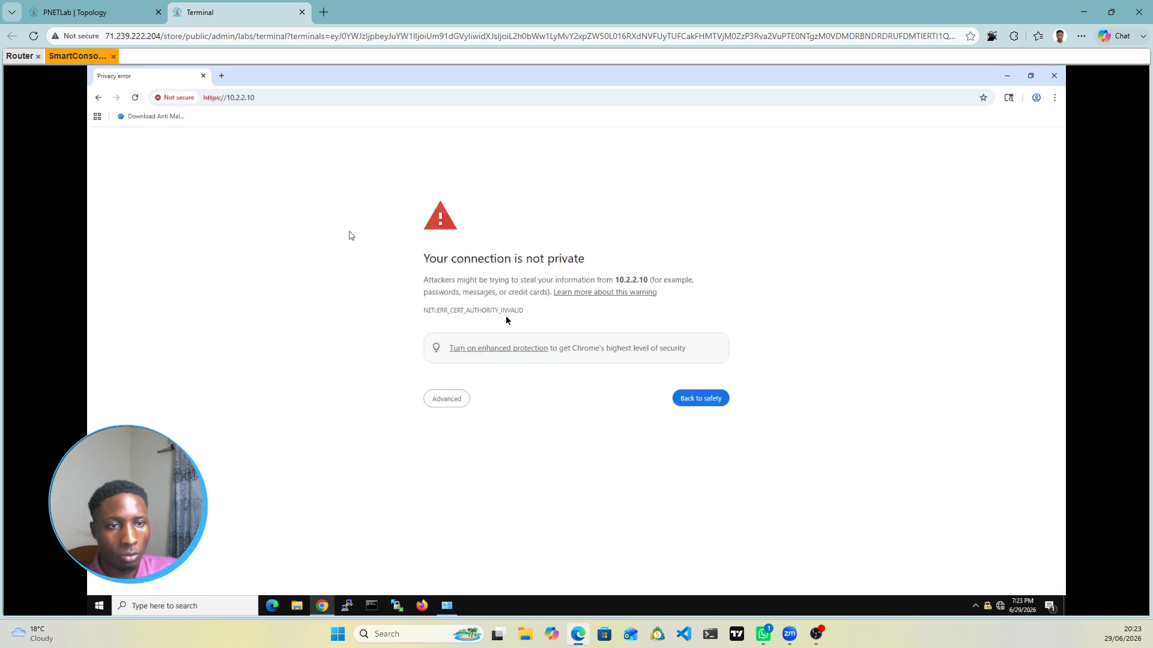
Step: Bypass the certificate warning and sign in to the 10.2.2.10 Gaia portal with administrator credentials
left_click(462, 404)
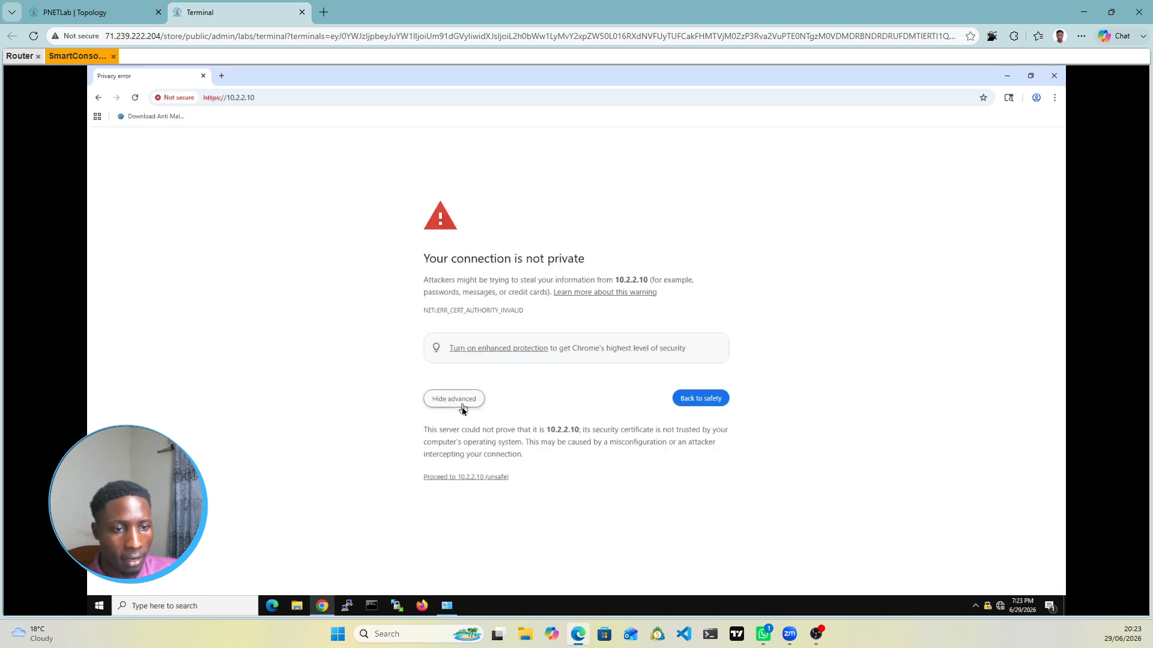
left_click(469, 478)
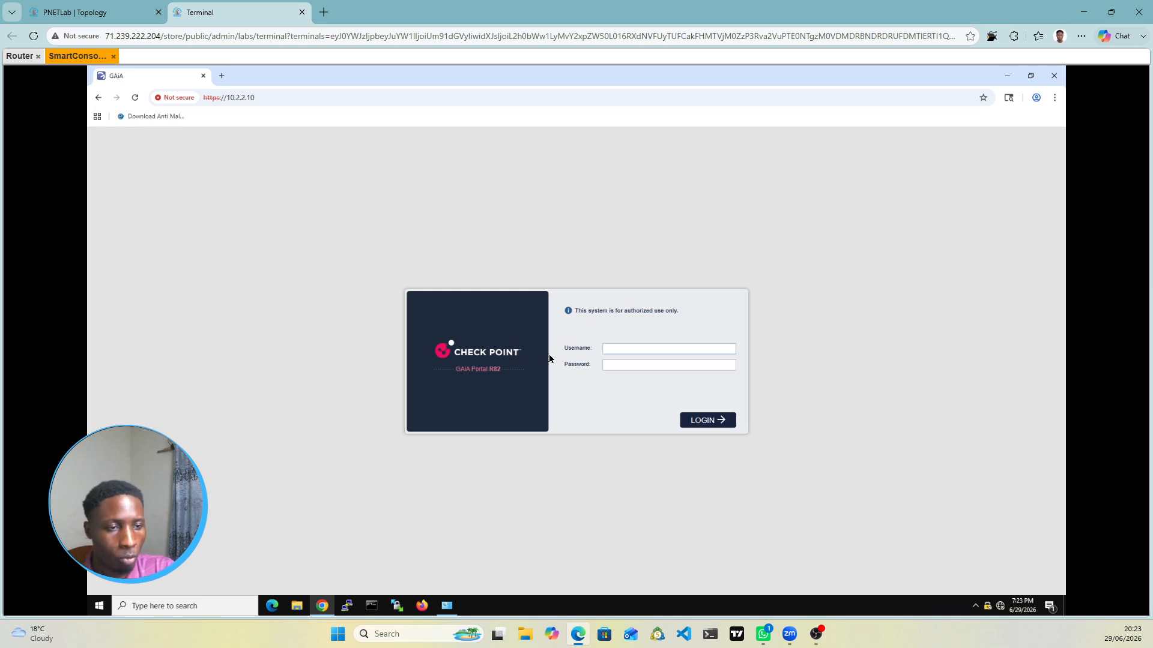
type("admin")
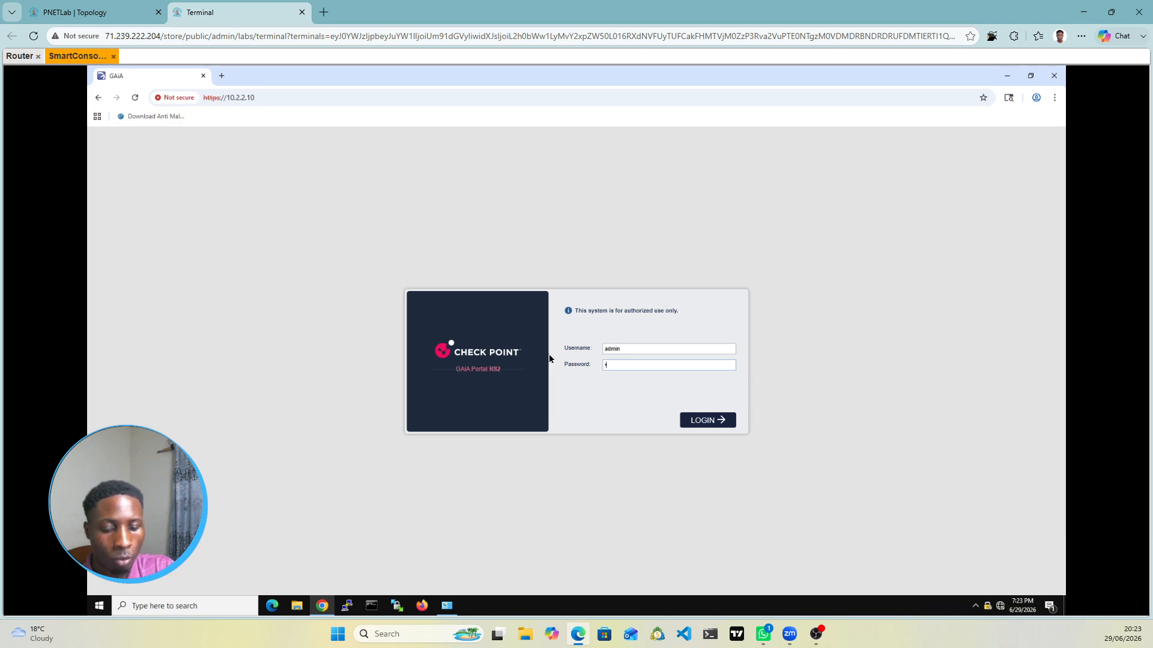
type("••••••••")
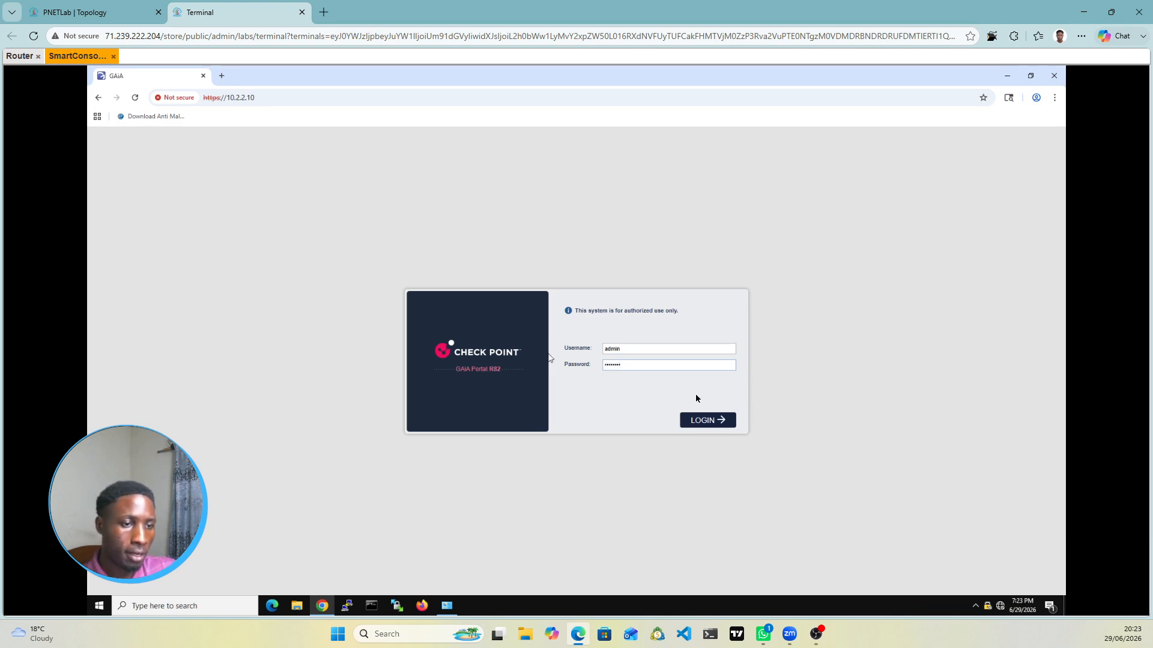
left_click(702, 420)
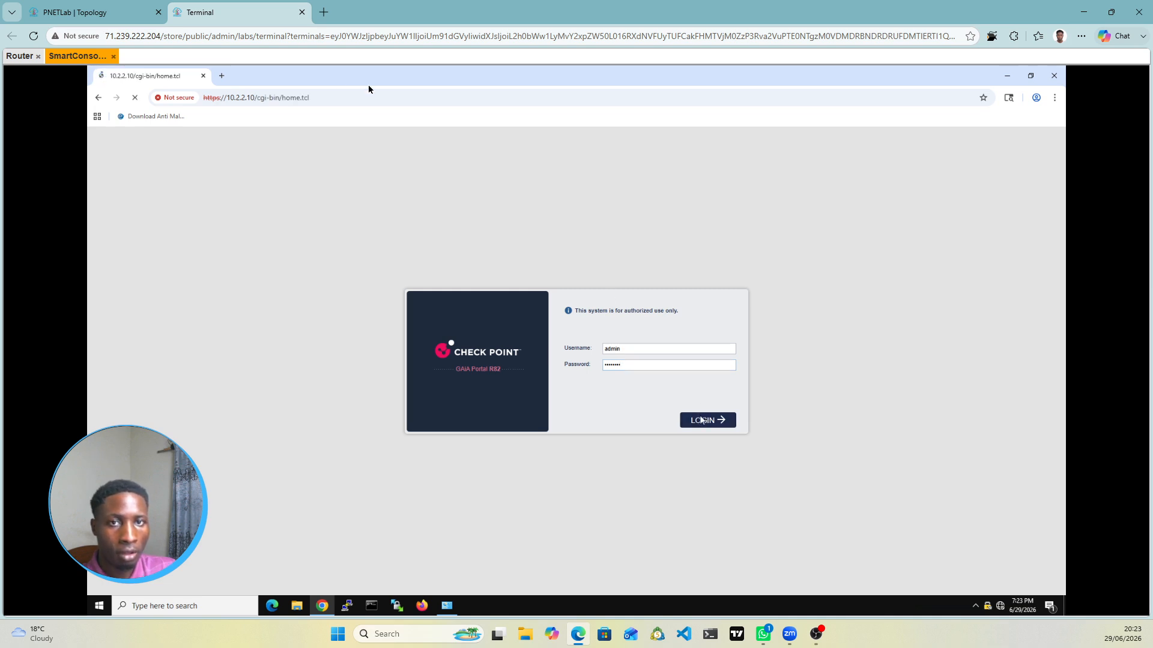
Step: Open a second, blank Chrome tab on SmartConsole_PC
left_click(108, 21)
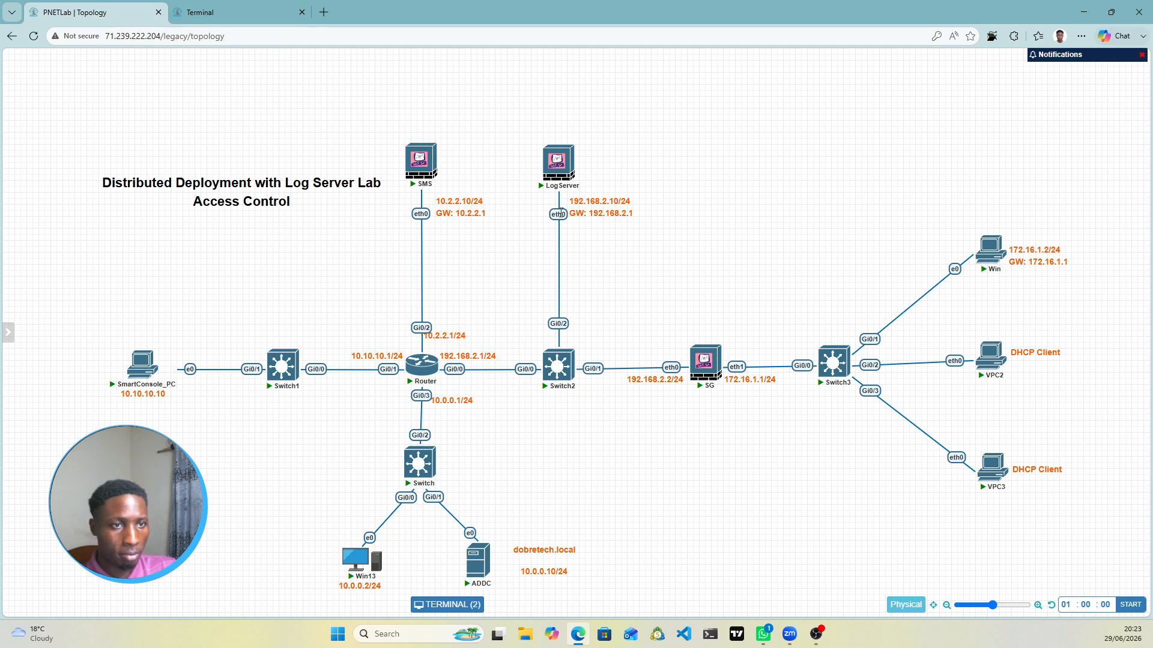
left_click(246, 13)
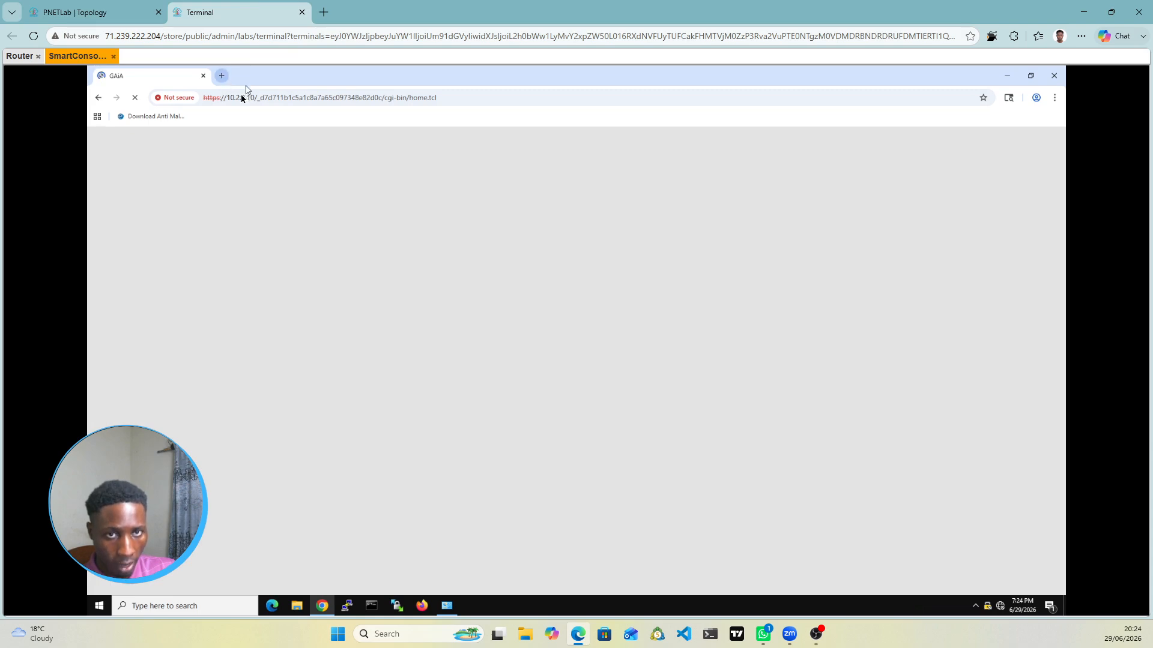
left_click(221, 76)
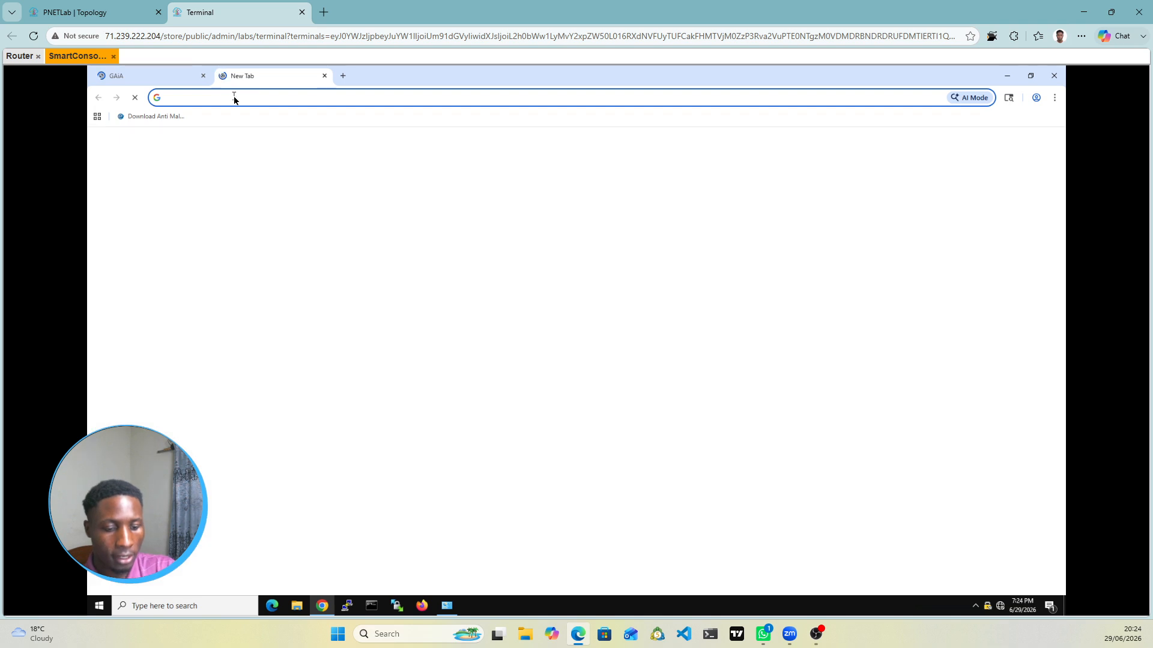
type("https://10.2.2.10")
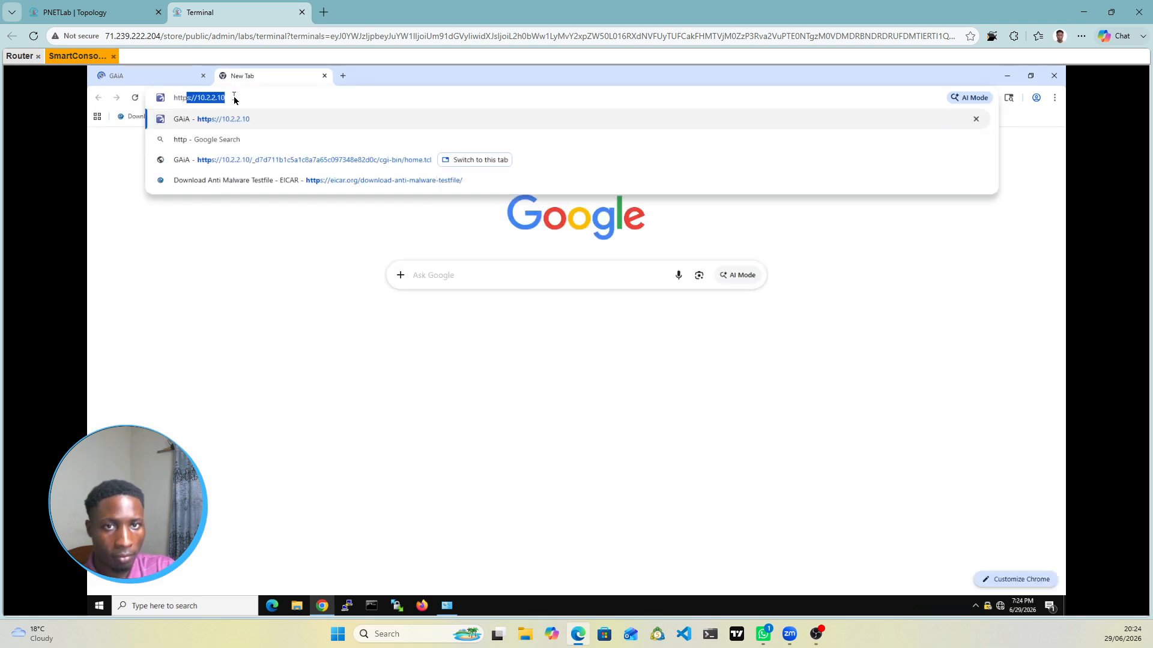
key("Right")
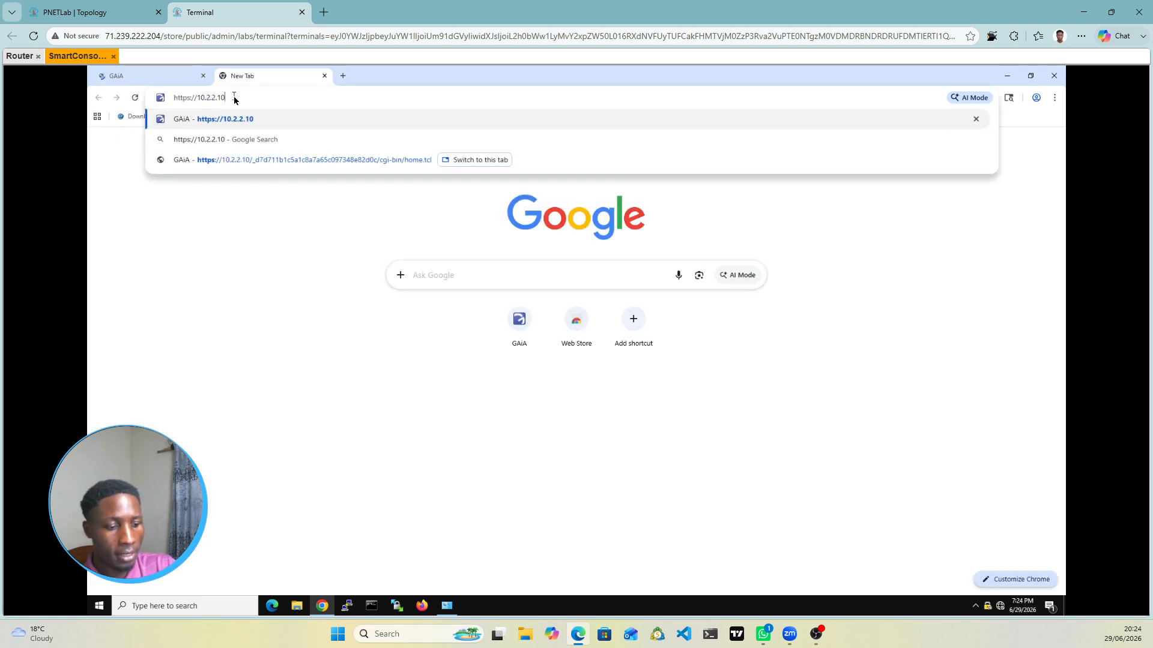
key("BackSpace")
key("BackSpace")
key("BackSpace")
key("BackSpace")
key("BackSpace")
key("BackSpace")
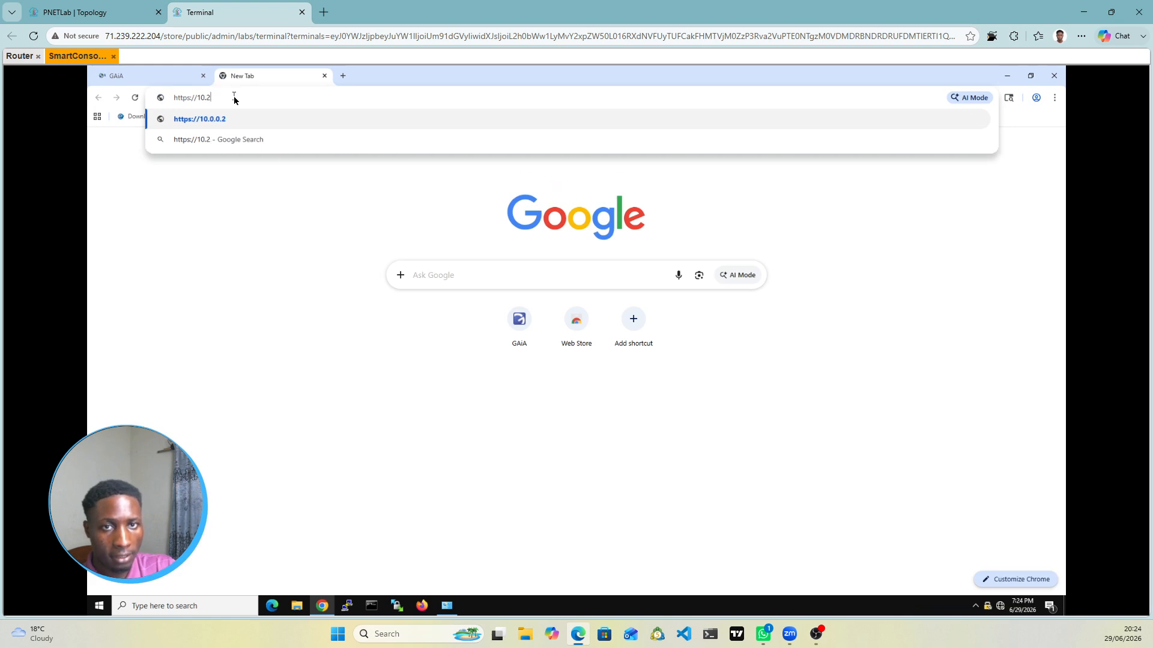
key("BackSpace")
key("BackSpace")
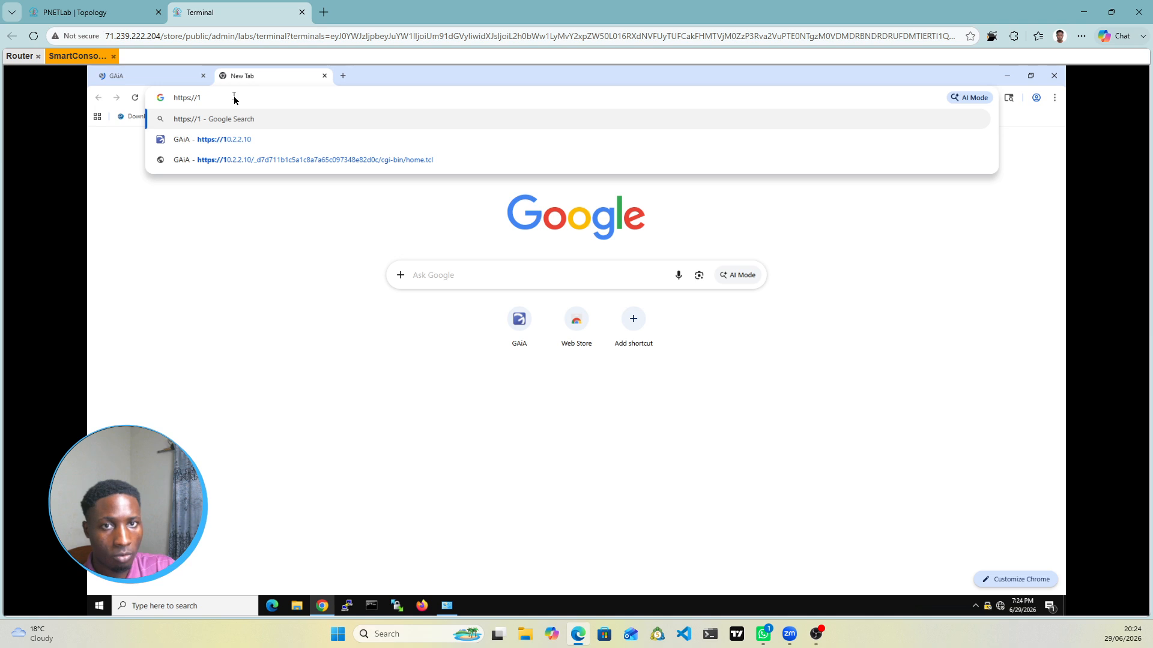
key("BackSpace")
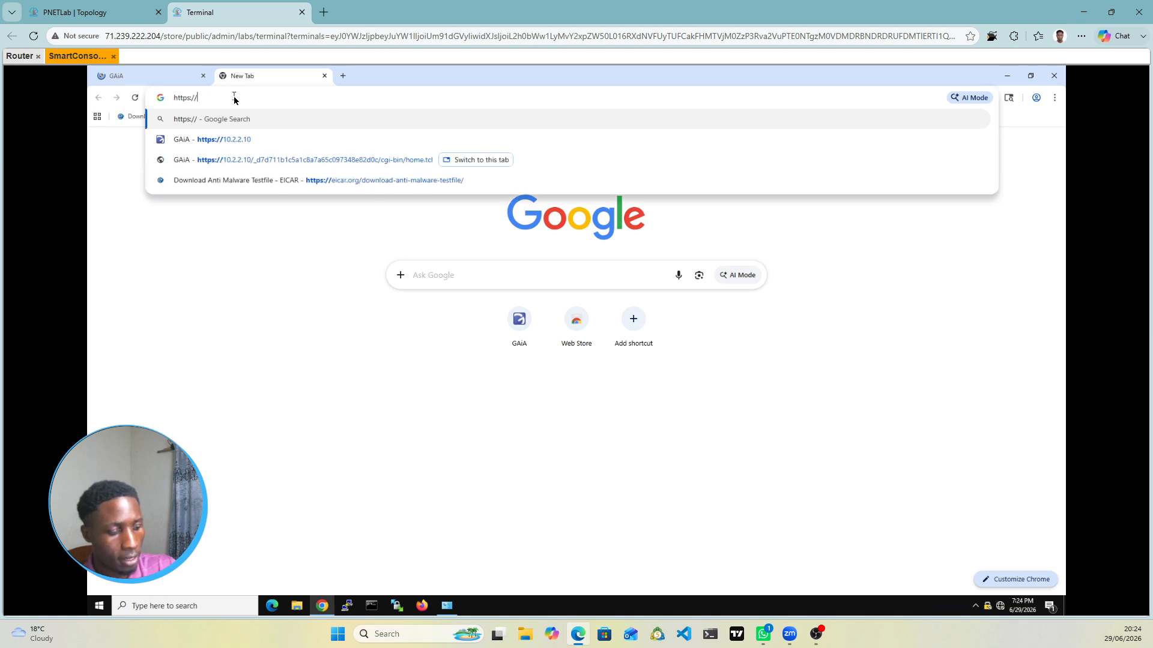
type("192.168")
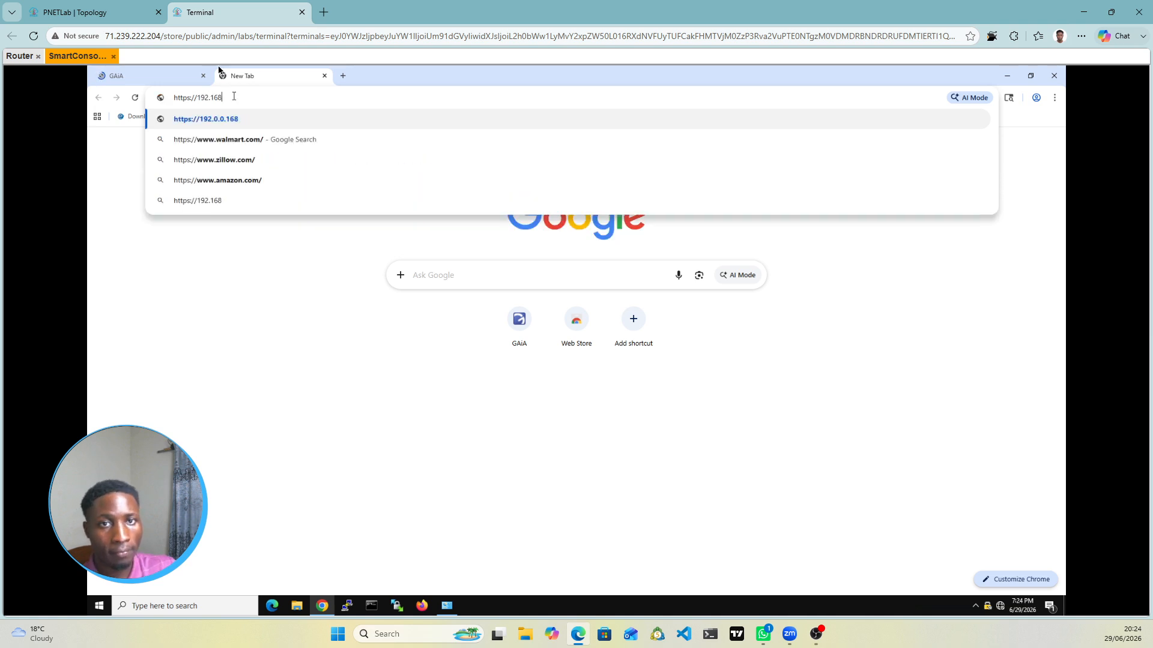
left_click(118, 12)
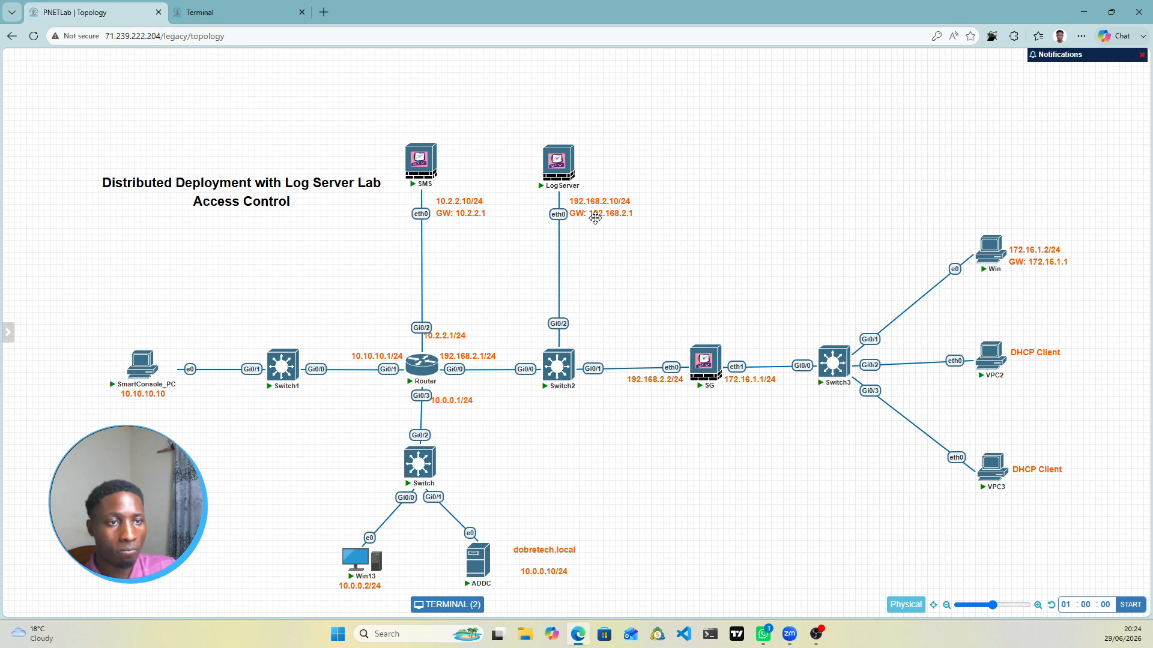
left_click(199, 12)
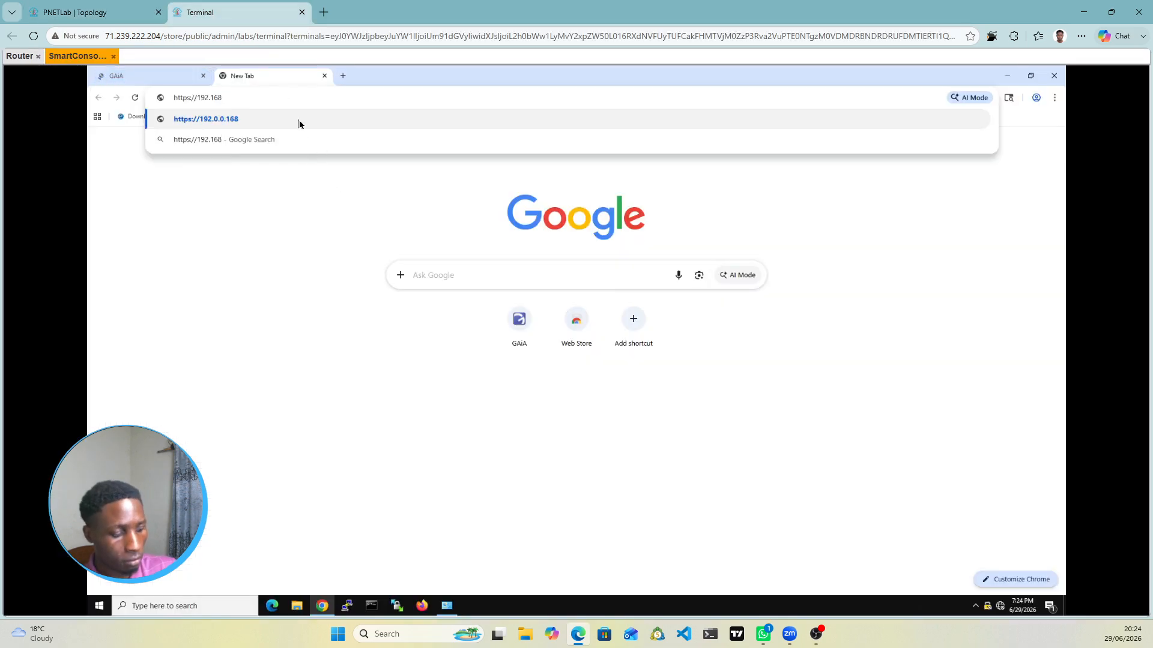
type(".2.10")
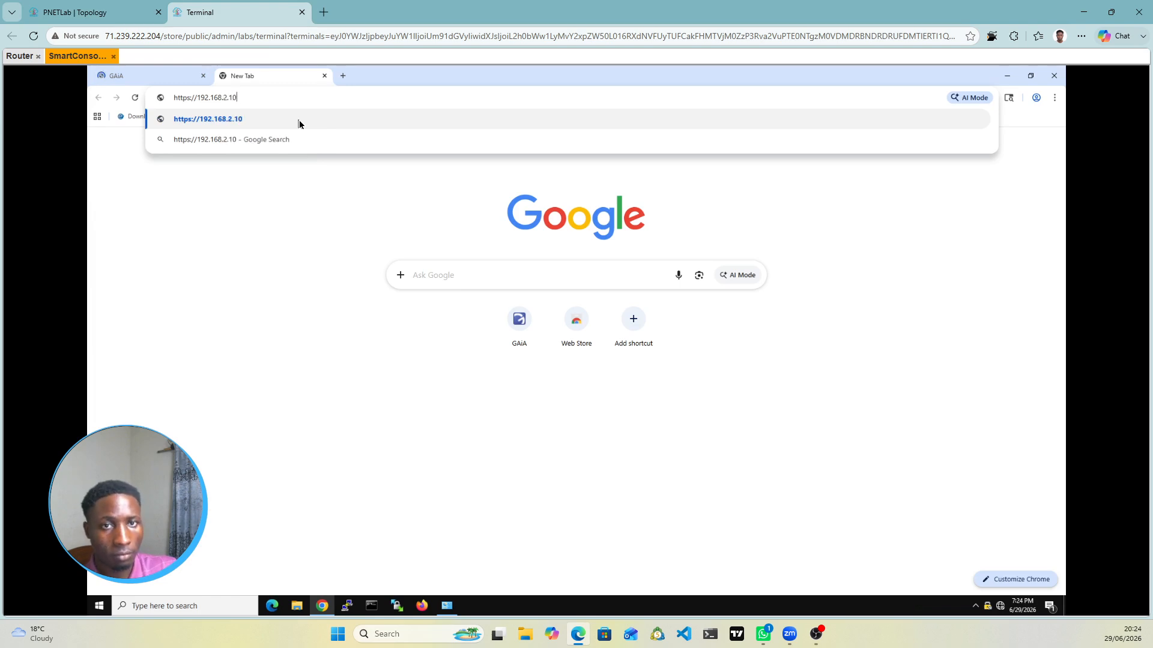
left_click(299, 123)
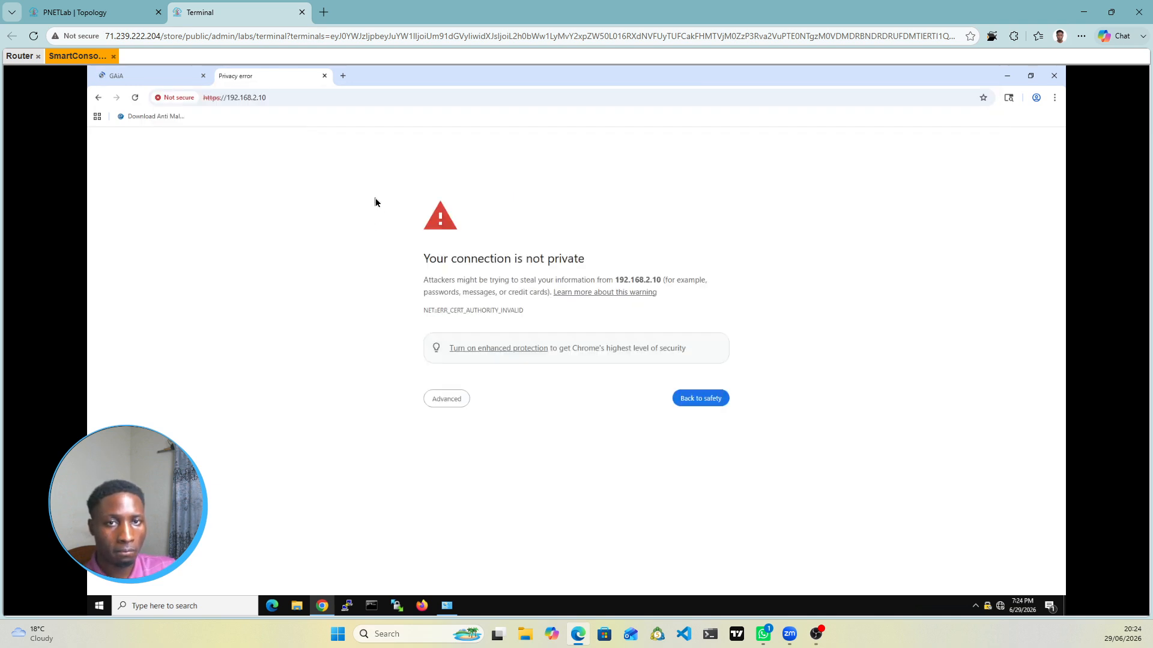
Step: Choose Advanced and proceed to 192.168.2.10 despite the unsafe-site warning
left_click(447, 410)
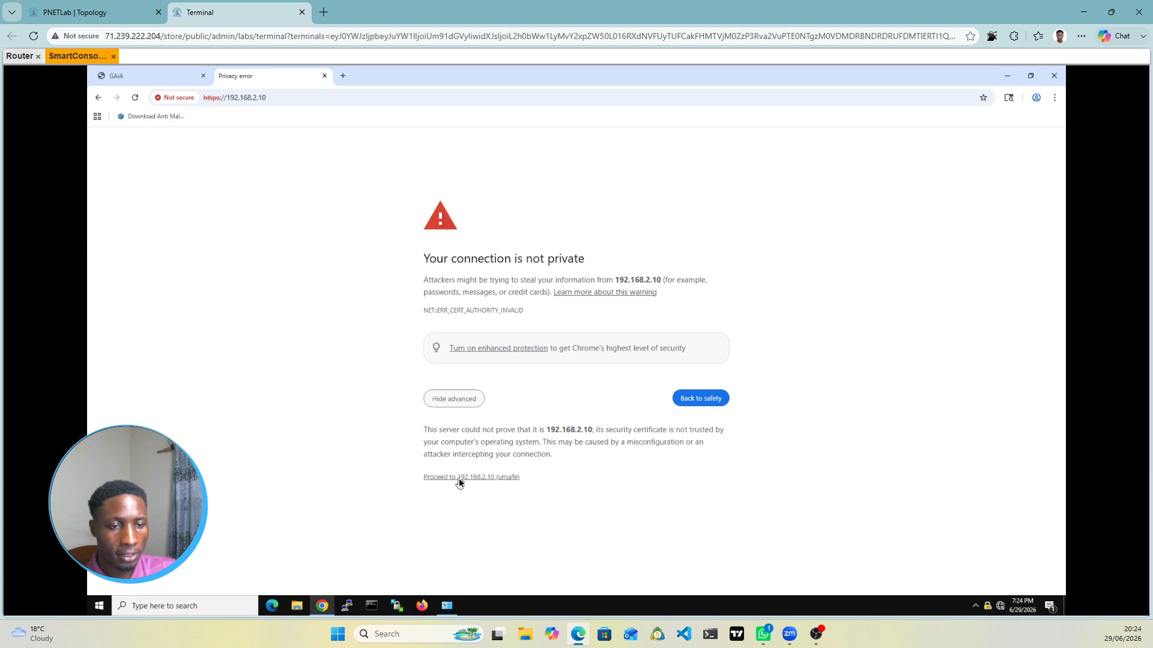
left_click(459, 478)
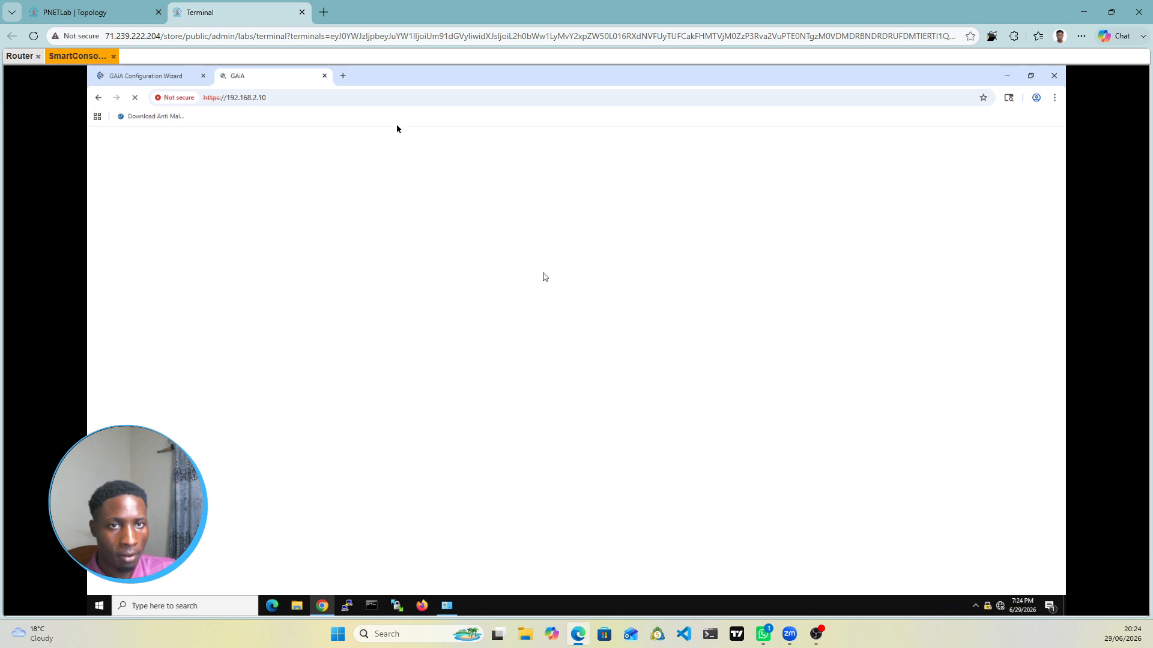
left_click(343, 77)
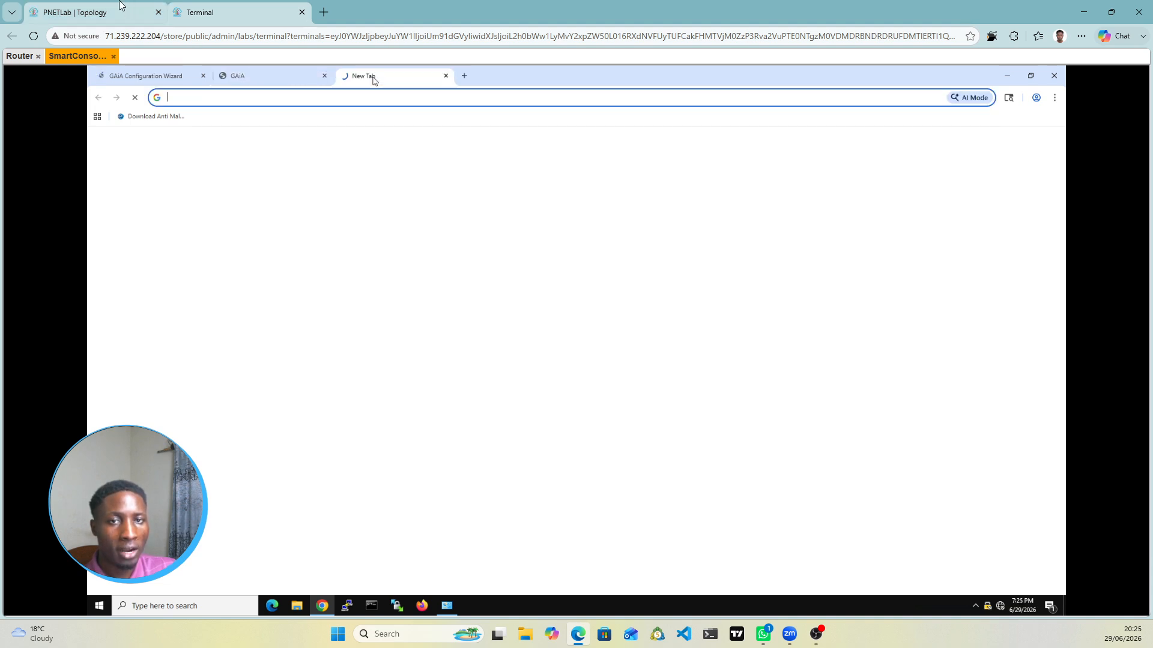
left_click(150, 19)
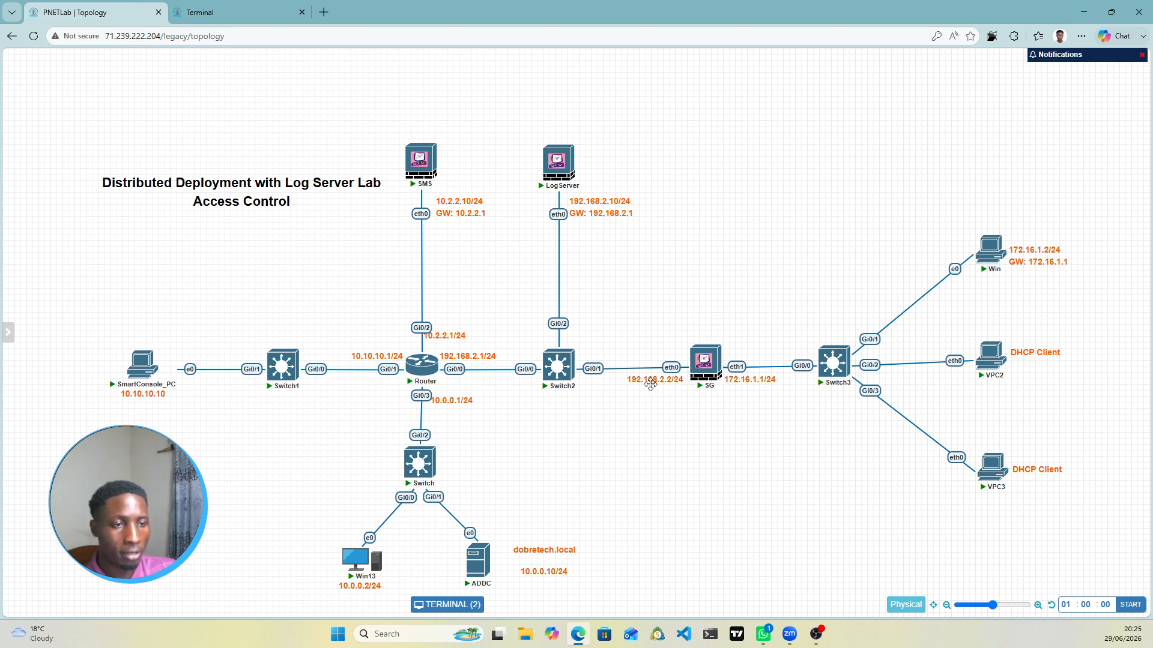
left_click(238, 6)
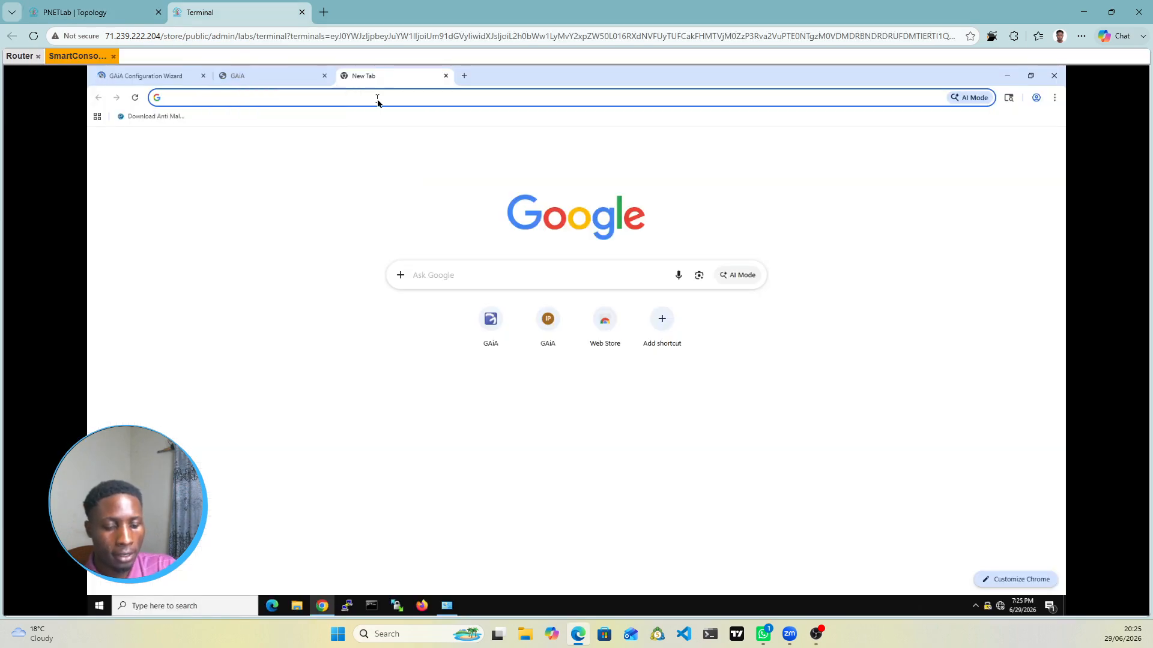
type("http")
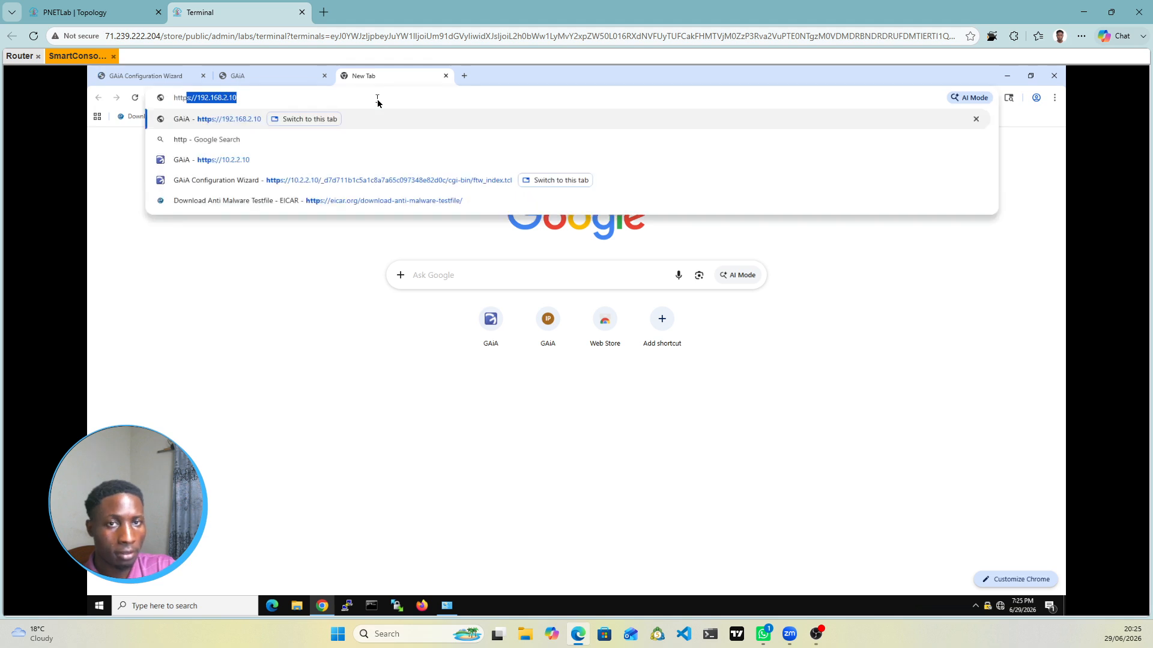
key("End")
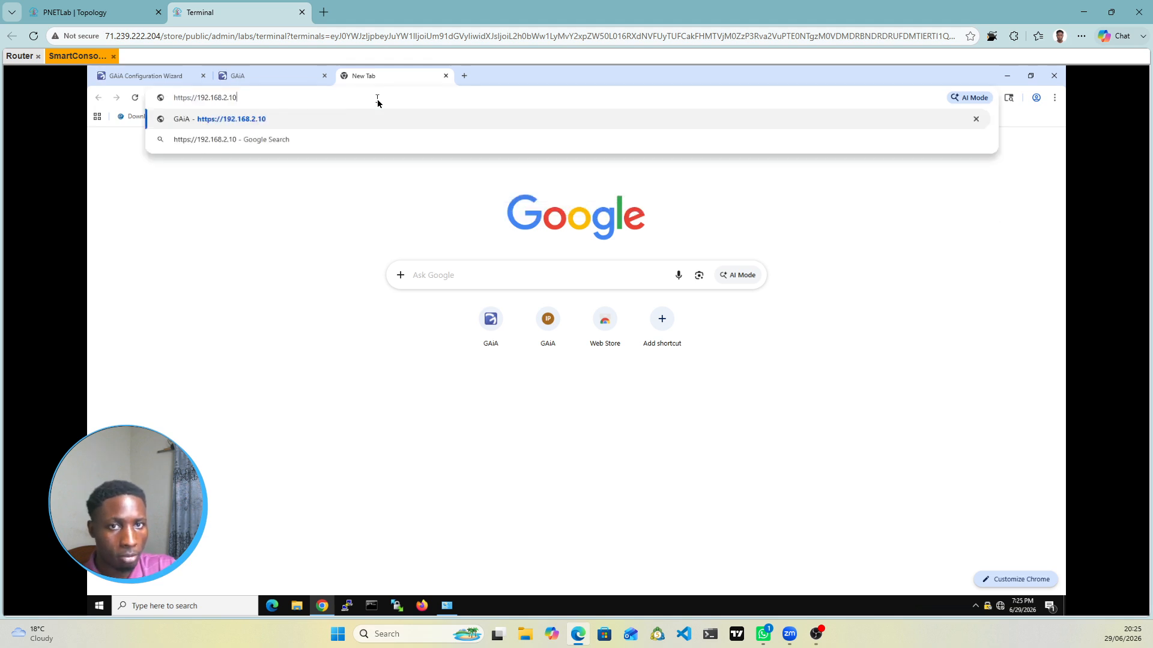
key("BackSpace")
key("BackSpace")
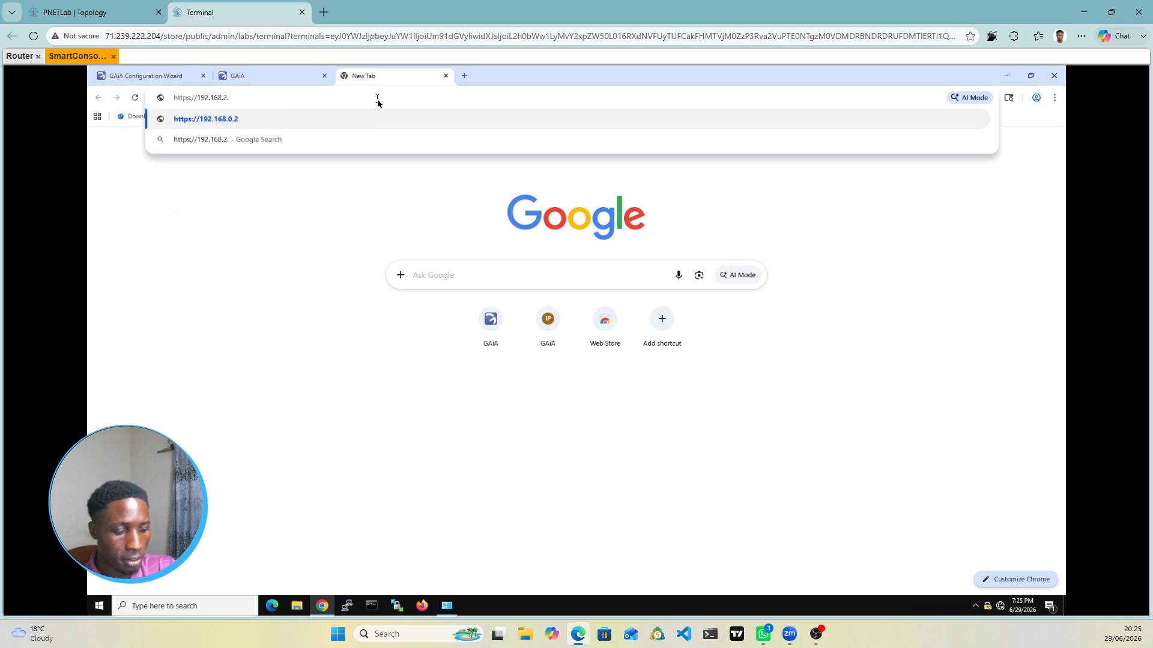
type("2")
key("Return")
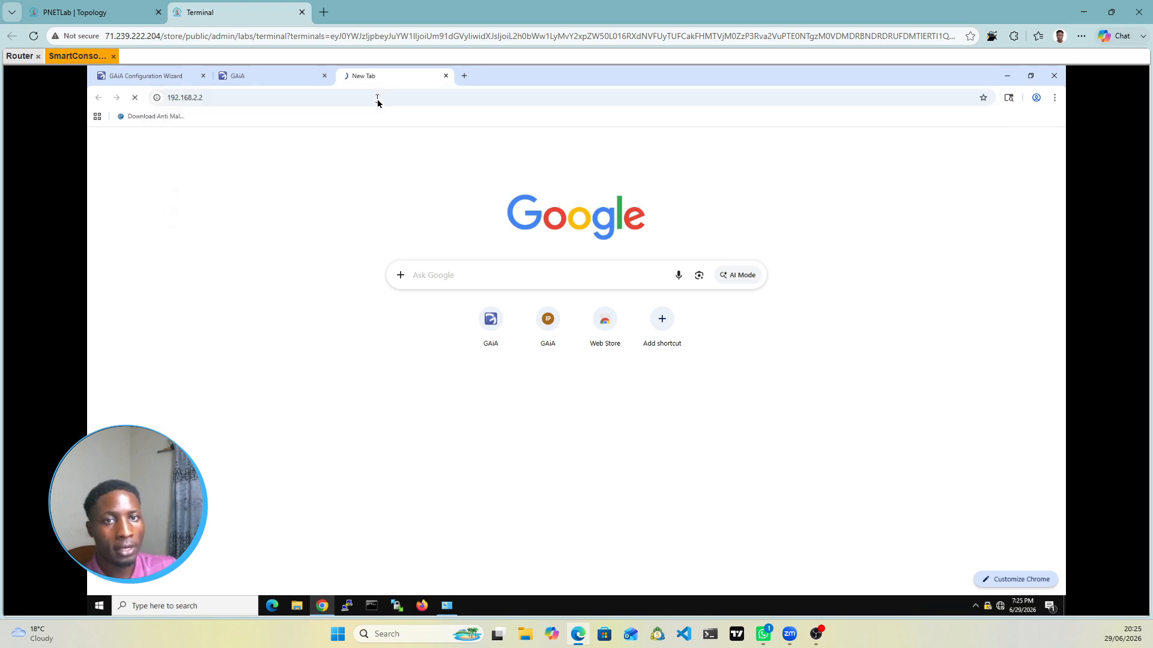
left_click(271, 73)
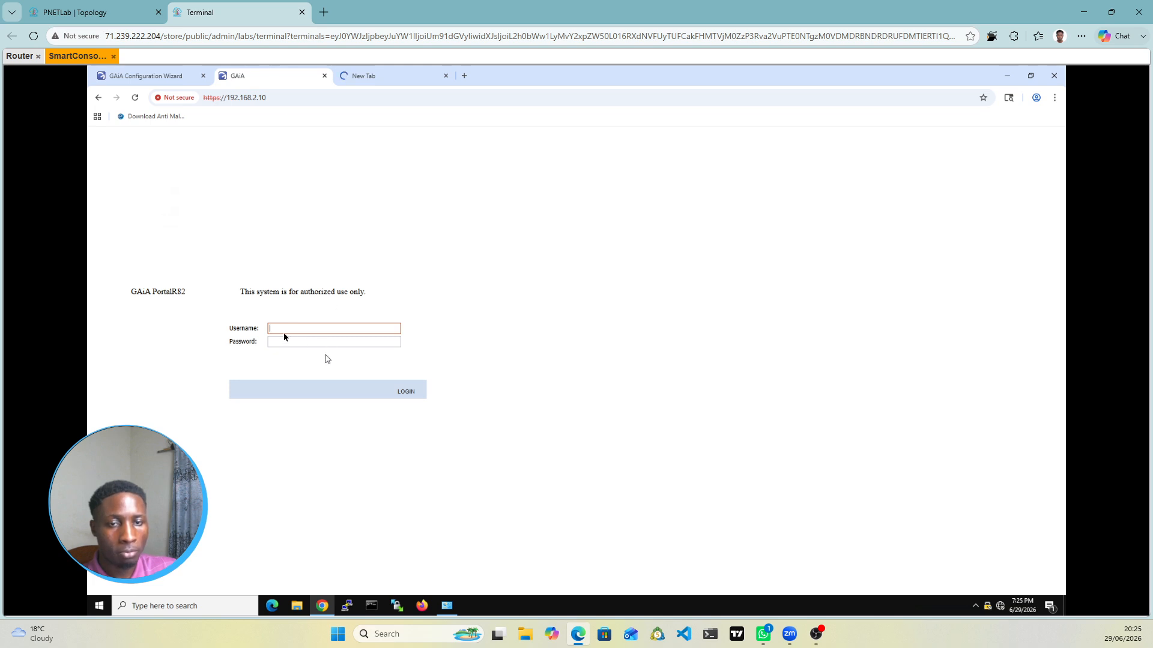
Step: Reload and log in to the 192.168.2.10 GAiA Portal with administrator credentials, then view the 192.168.2.2 tab
left_click(136, 98)
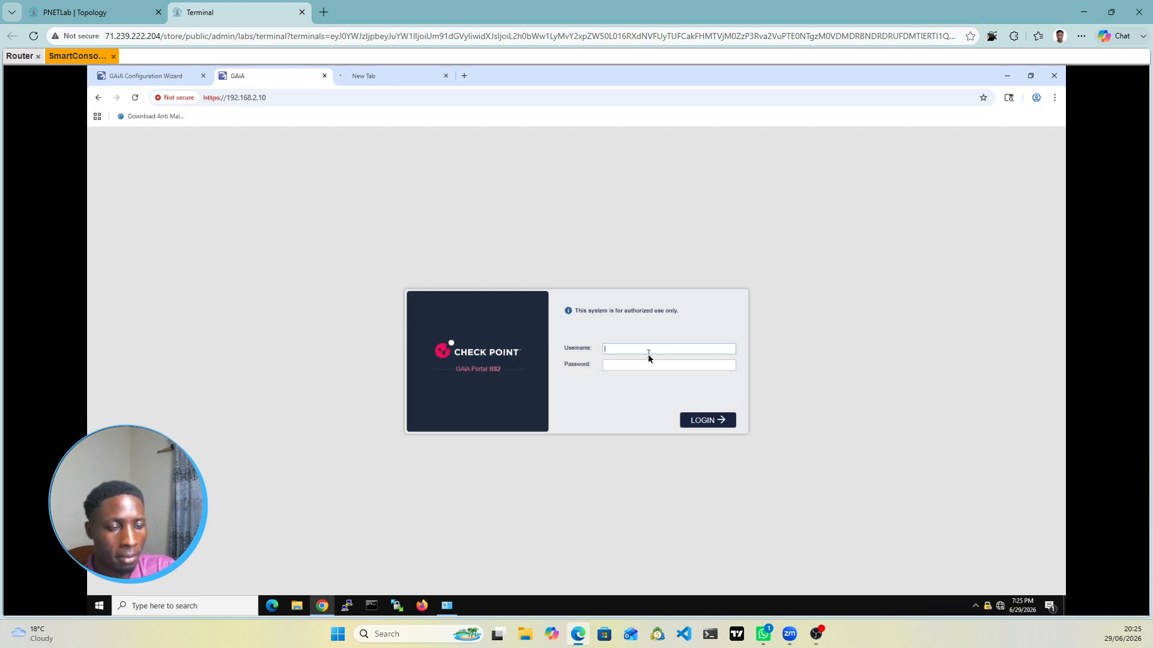
type("admin")
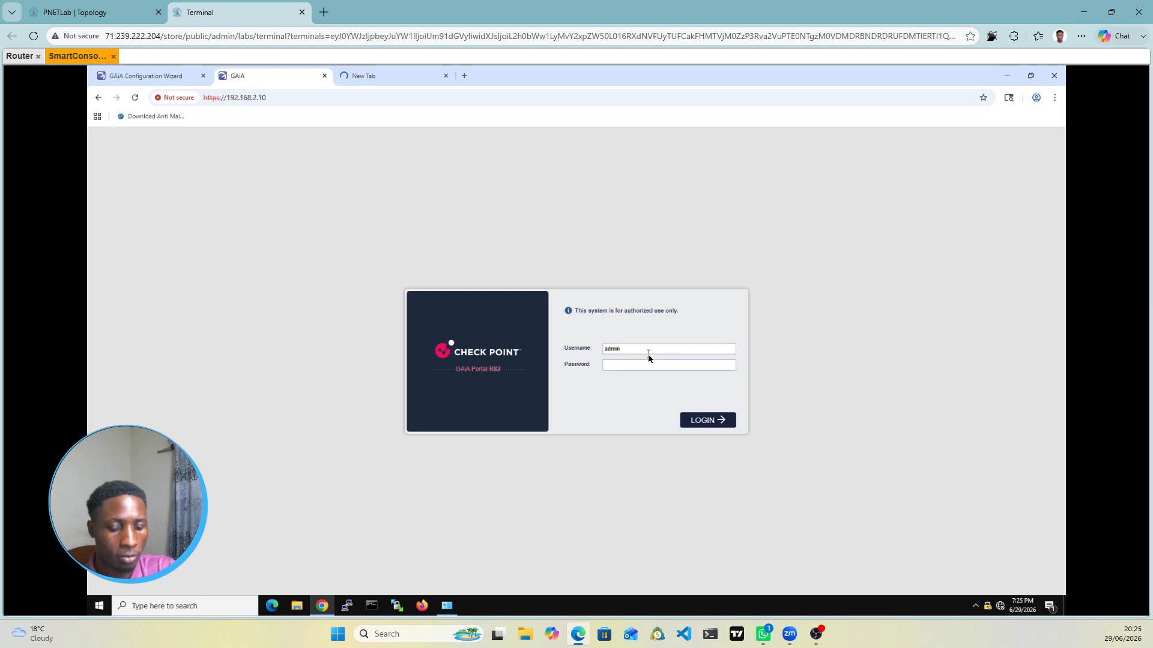
key("Tab")
type("admin123")
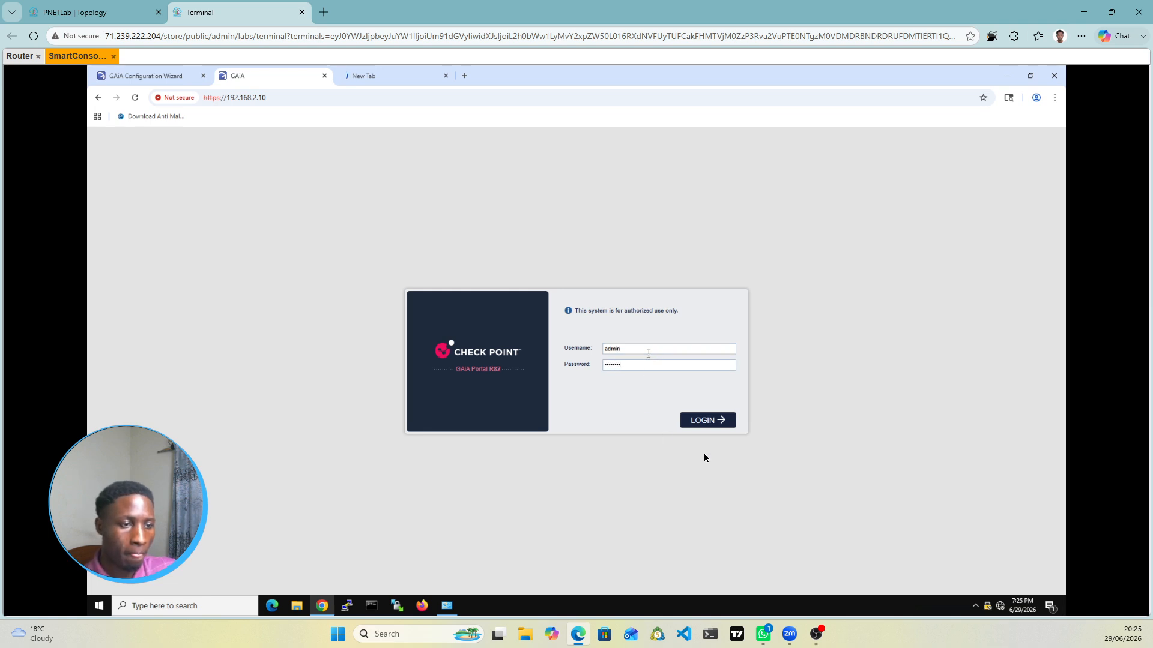
left_click(710, 420)
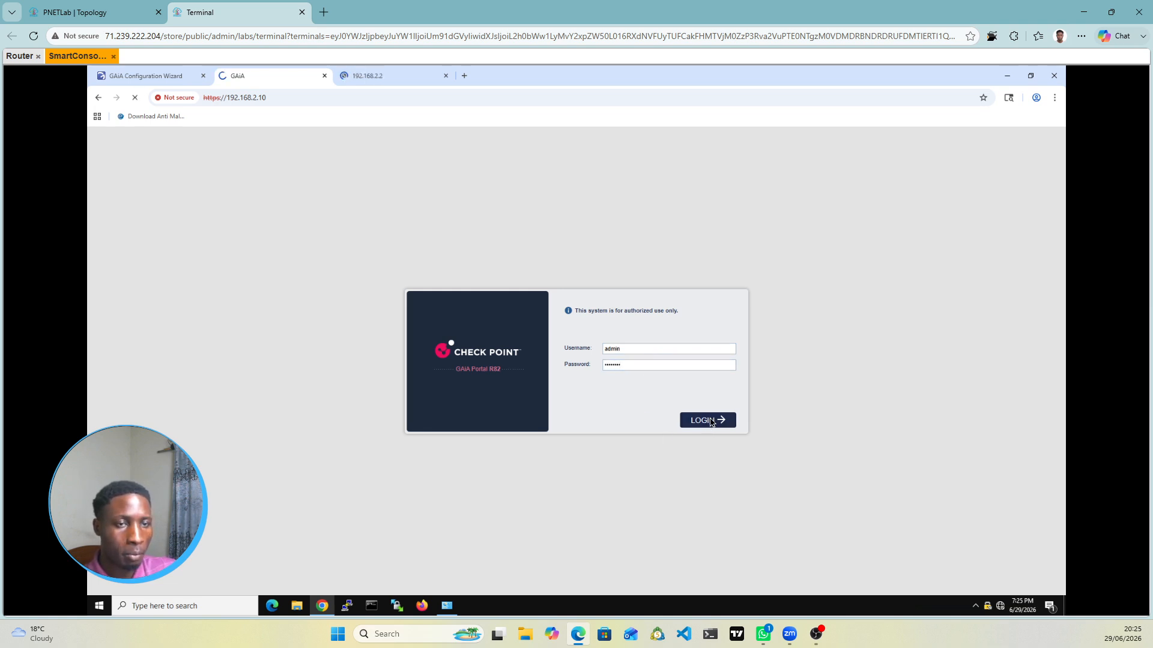
left_click(374, 77)
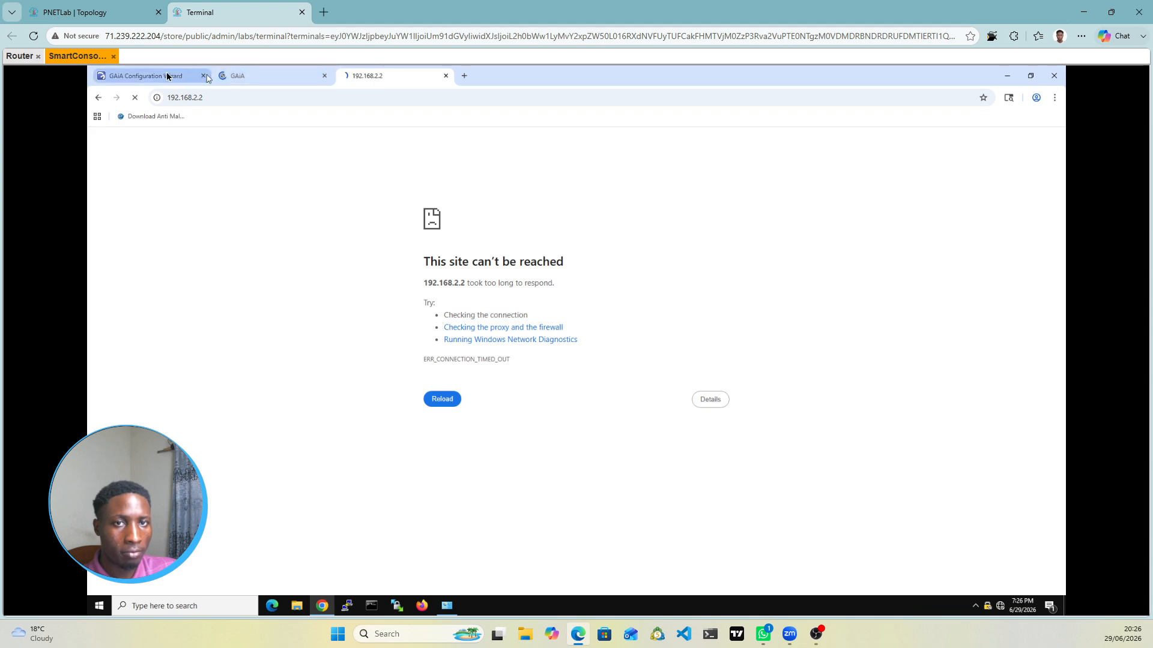
Step: Advance the 10.2.2.10 SMS wizard past Deployment, eth0 management (10.2.2.10/24) and Internet Connection
left_click(167, 76)
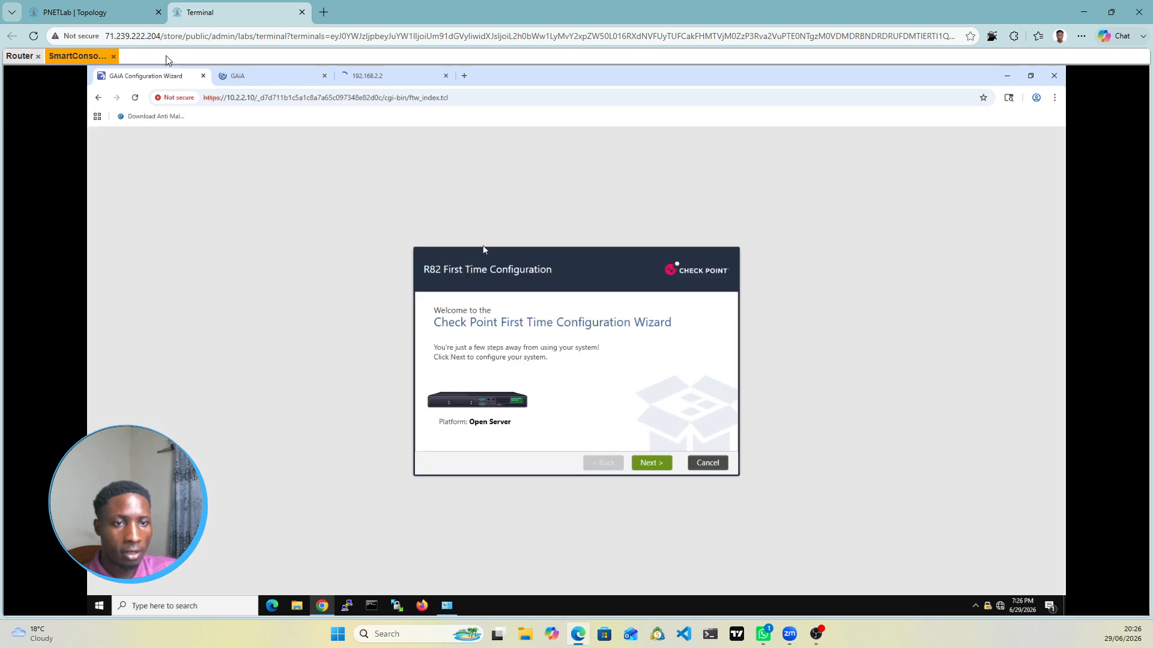
left_click(658, 467)
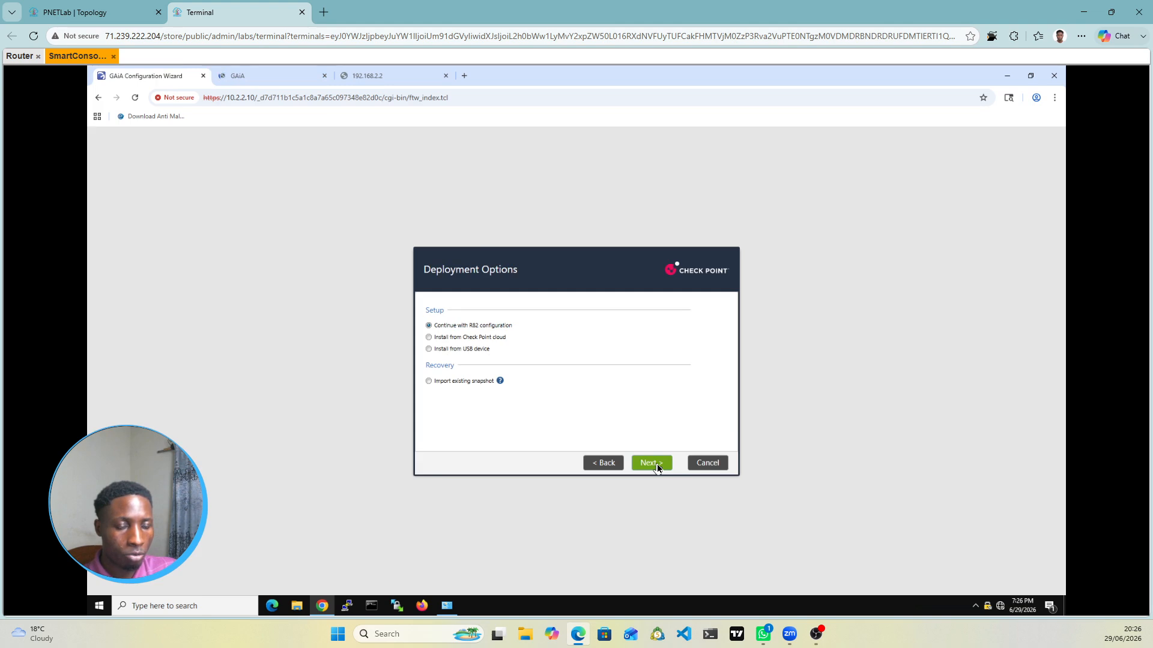
left_click(658, 468)
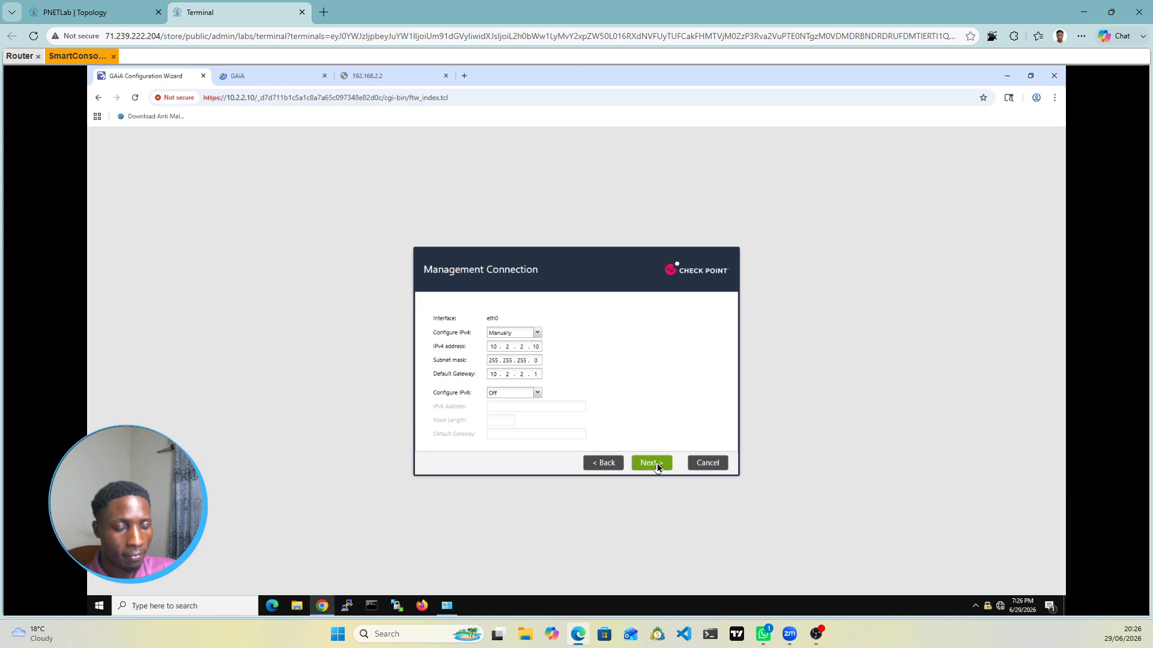
left_click(652, 463)
left_click(657, 467)
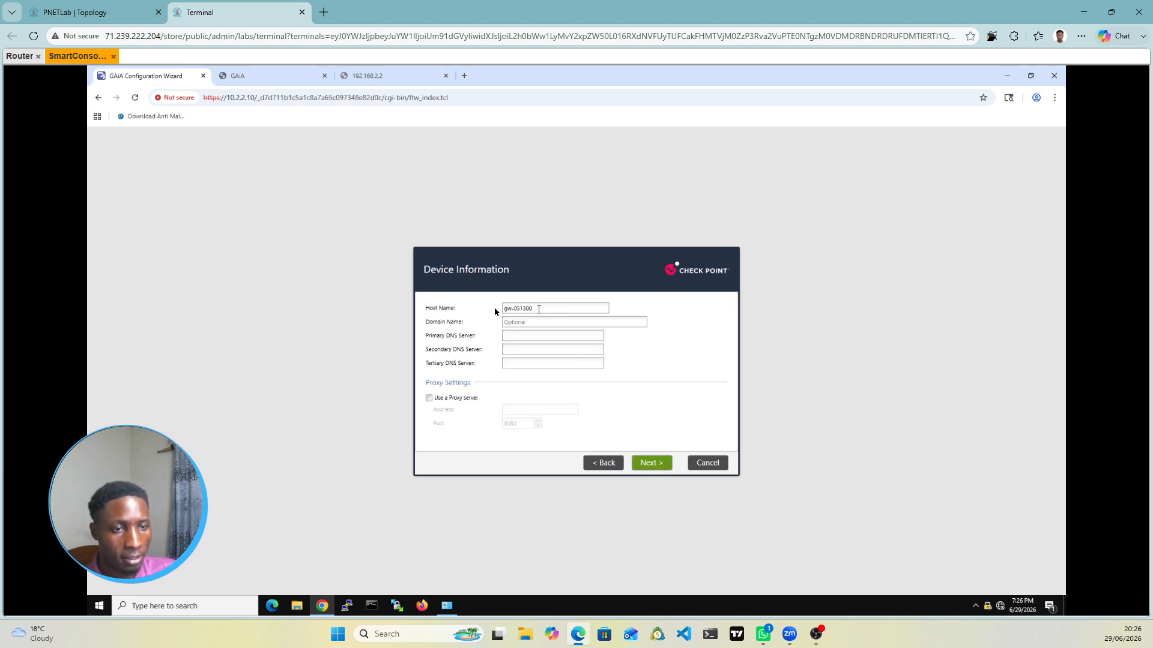
Step: Set the host name to 'SMS' and keep the default date and time settings
key("ctrl+a")
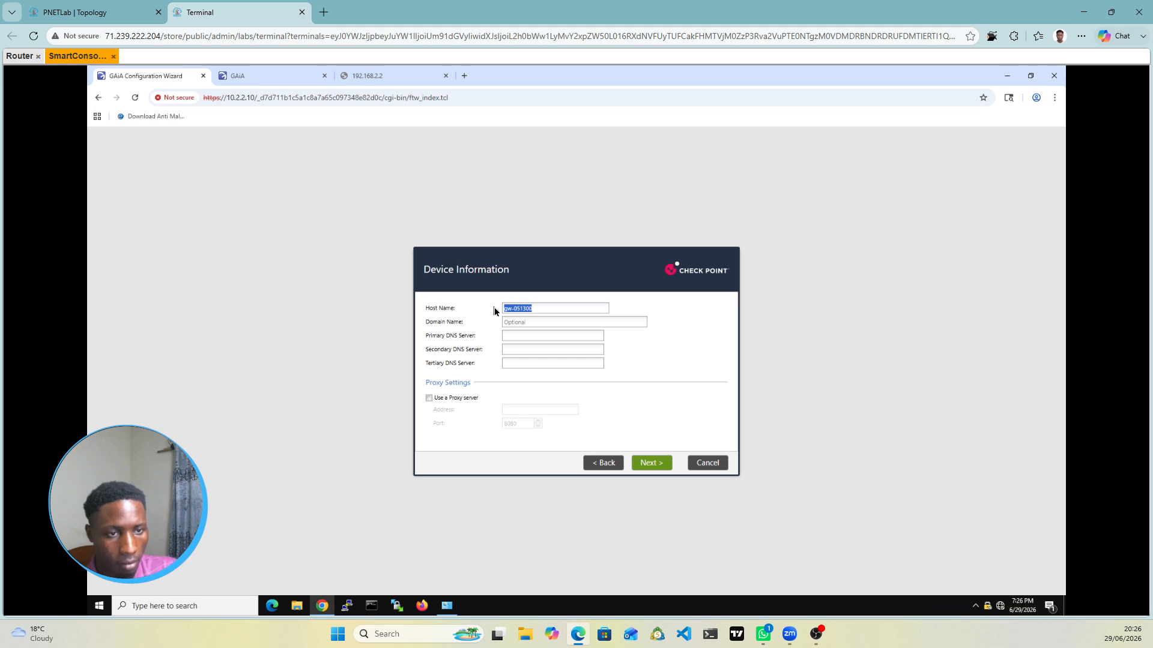
type("S")
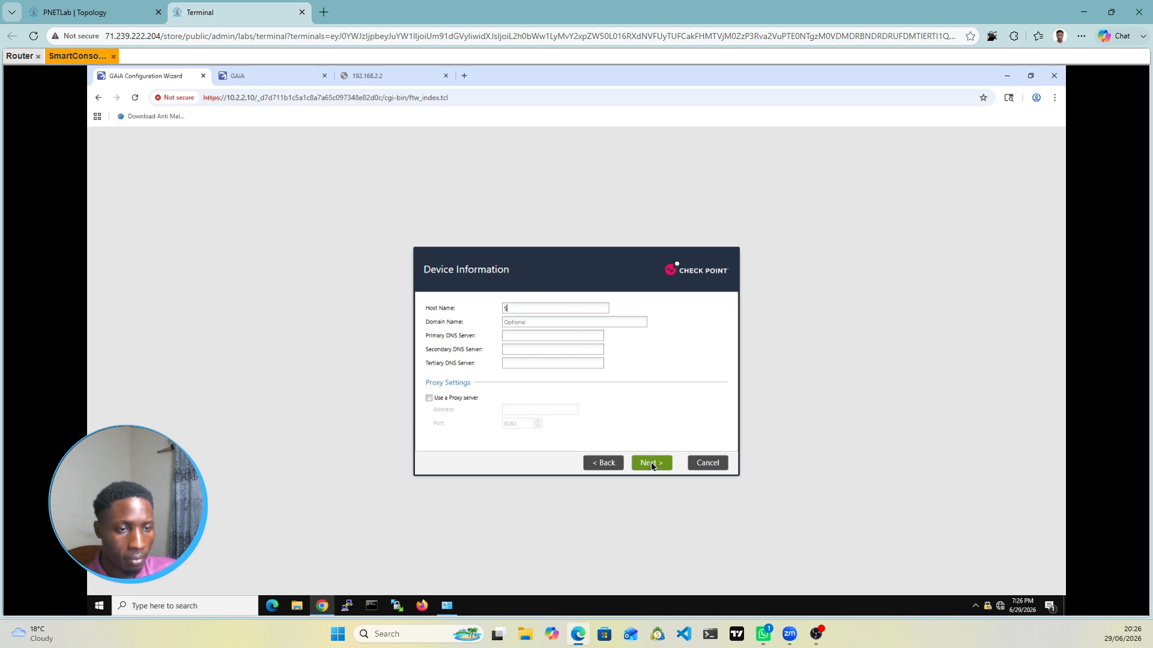
type("MS")
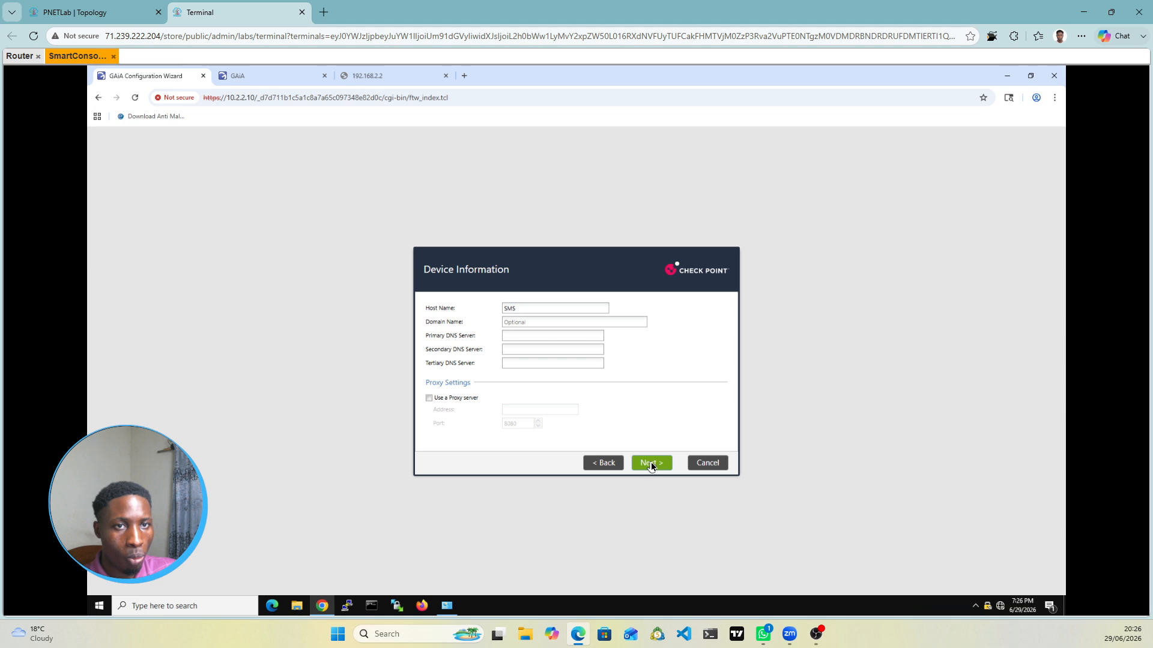
left_click(652, 464)
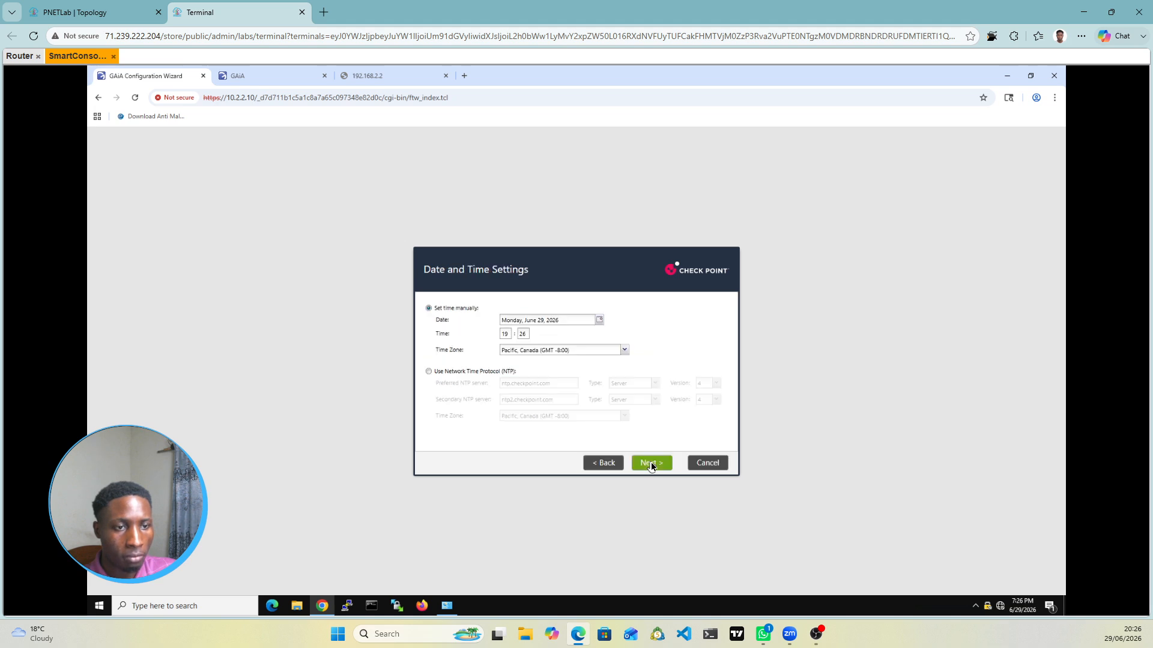
left_click(651, 464)
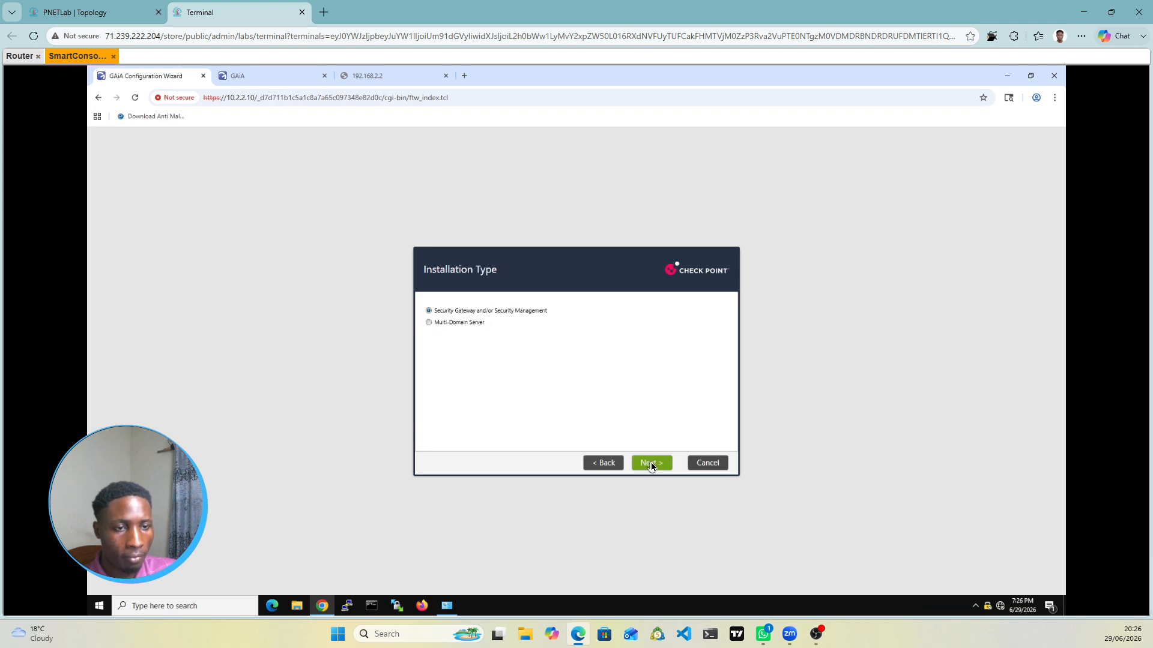
Step: Install Security Management only without Security Gateway, keeping default administrator and GUI-client settings
left_click(651, 463)
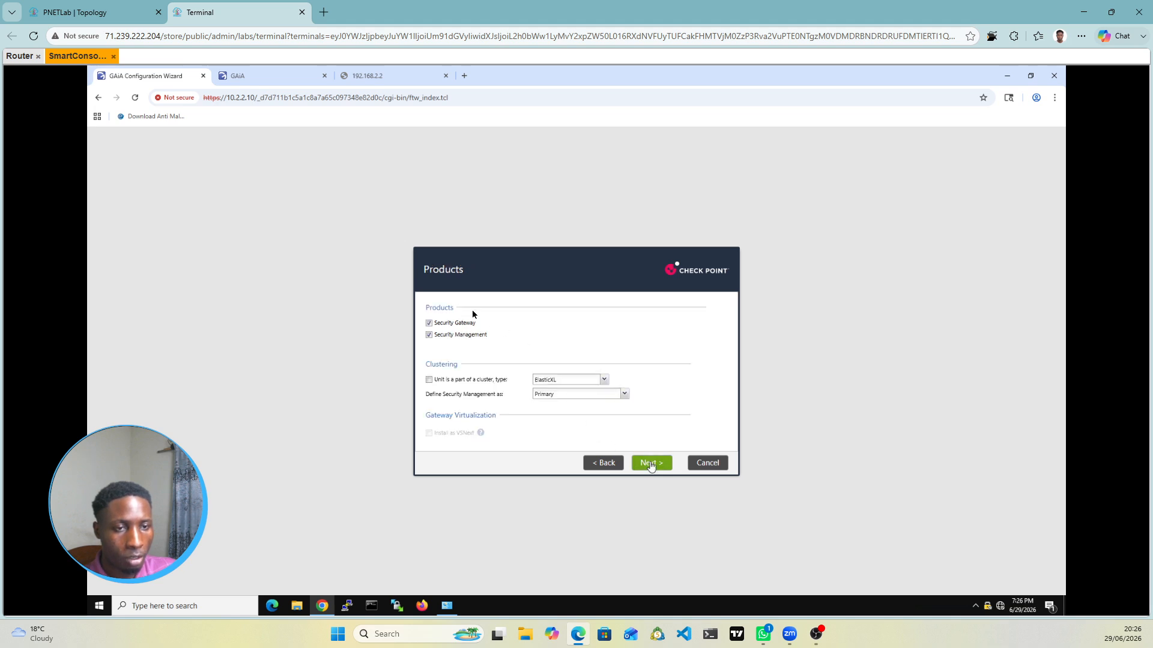
left_click(428, 324)
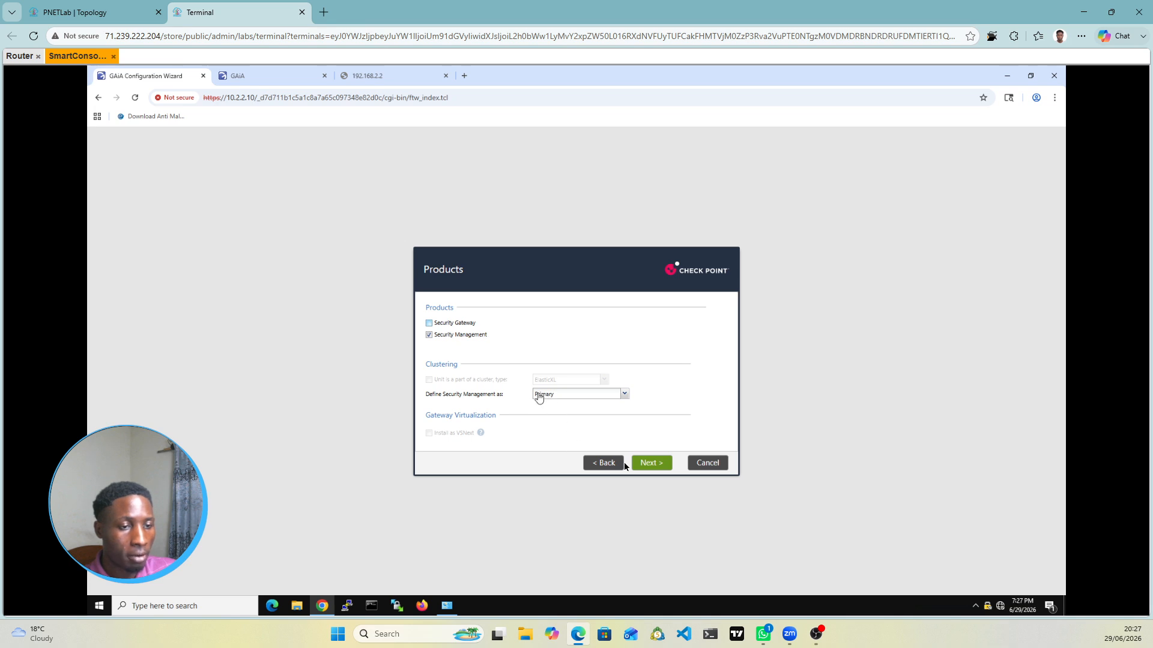
left_click(648, 466)
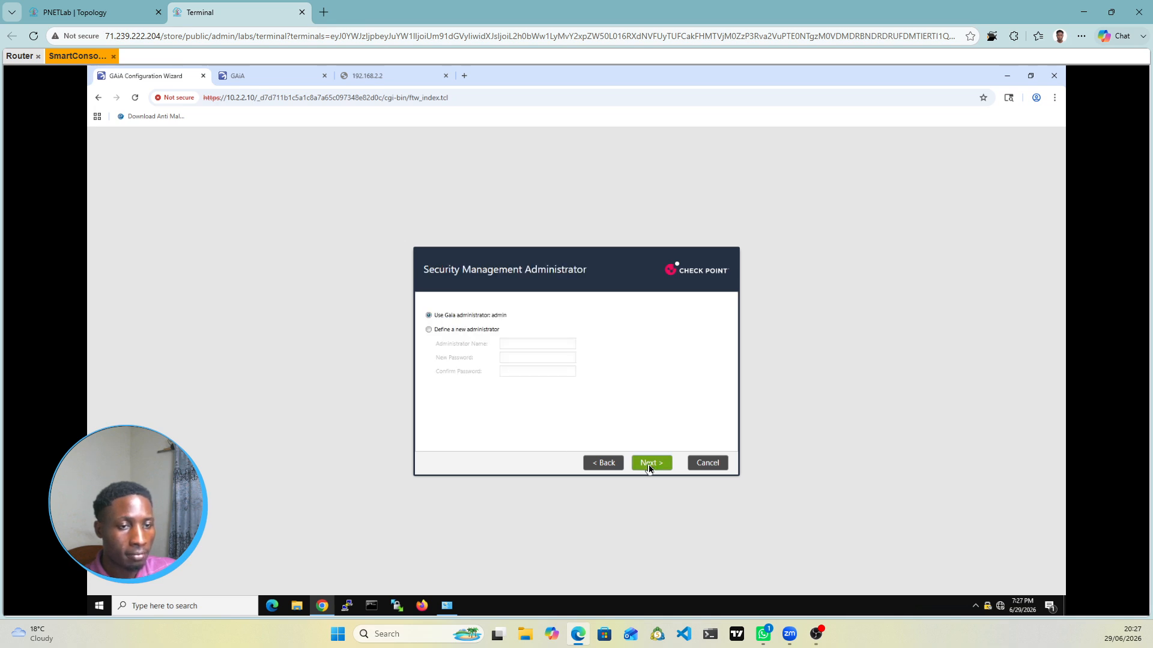
left_click(657, 463)
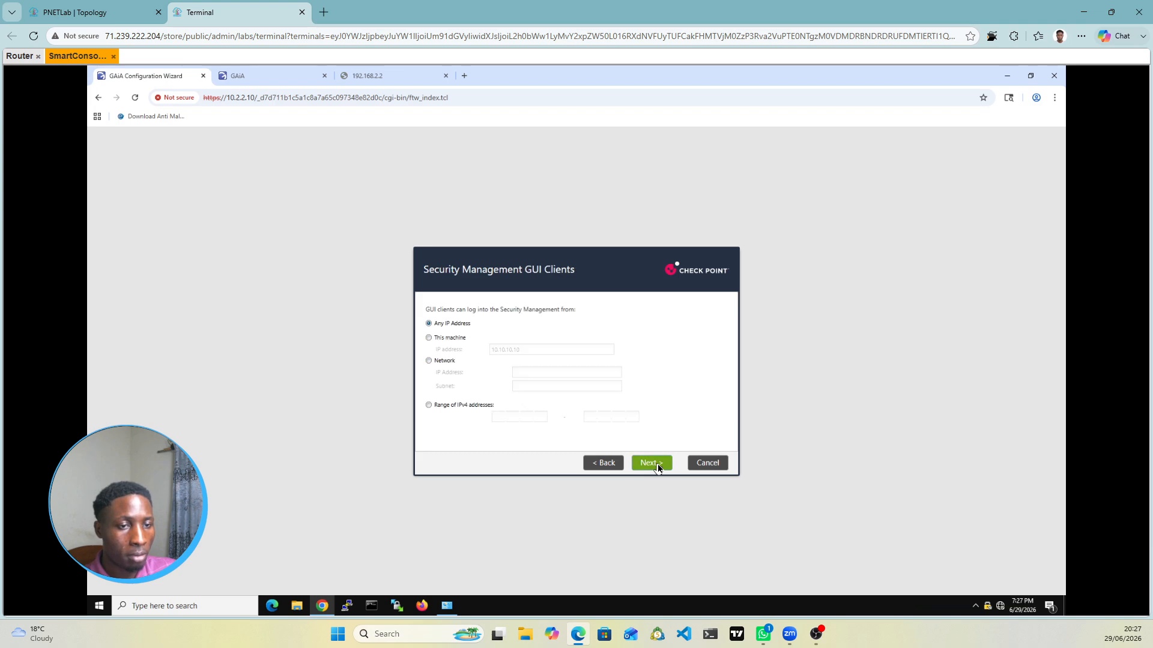
left_click(656, 464)
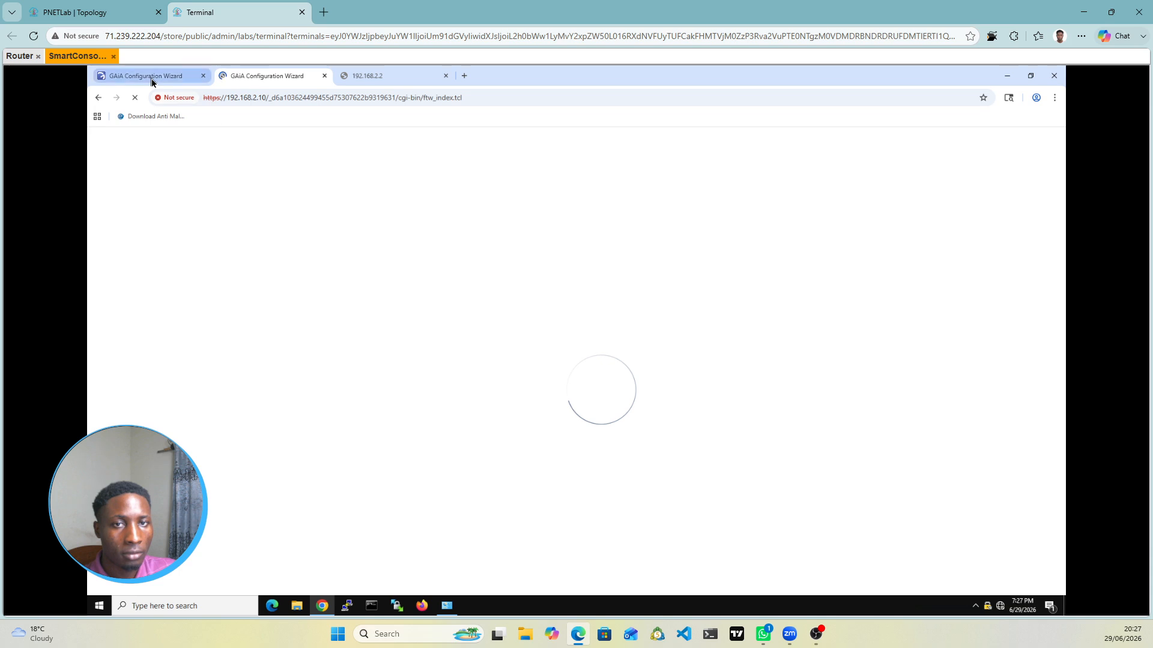
left_click(153, 80)
Step: Apply the SMS configuration, then advance the 192.168.2.10 wizard past Deployment, Management and Internet Connection
left_click(558, 385)
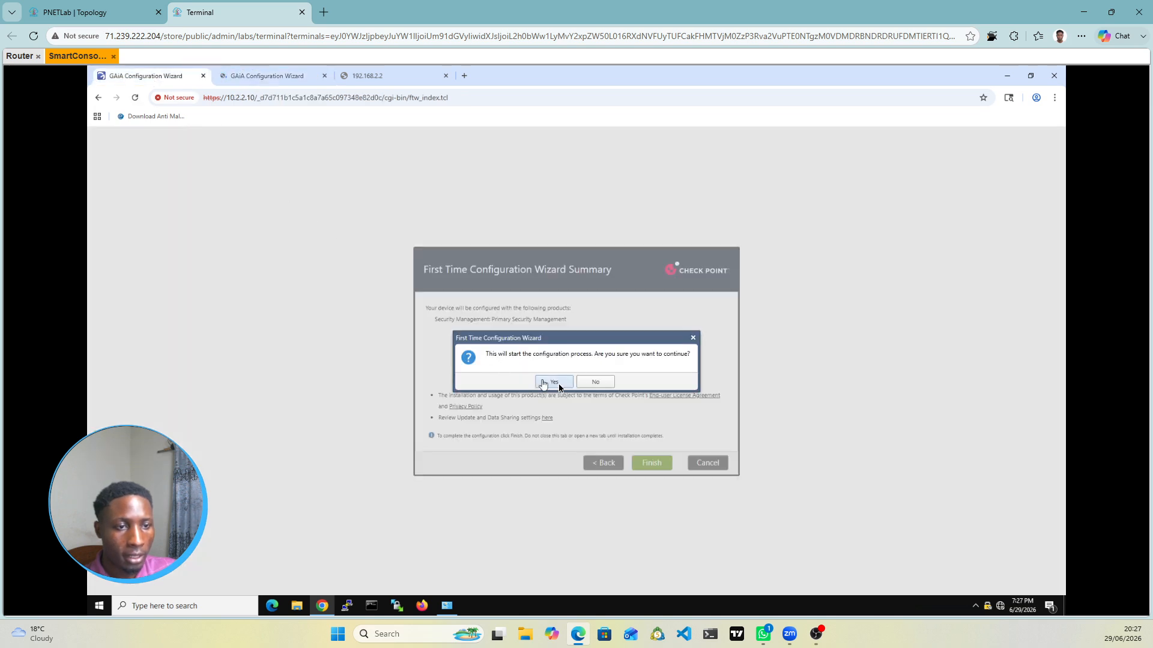
left_click(282, 75)
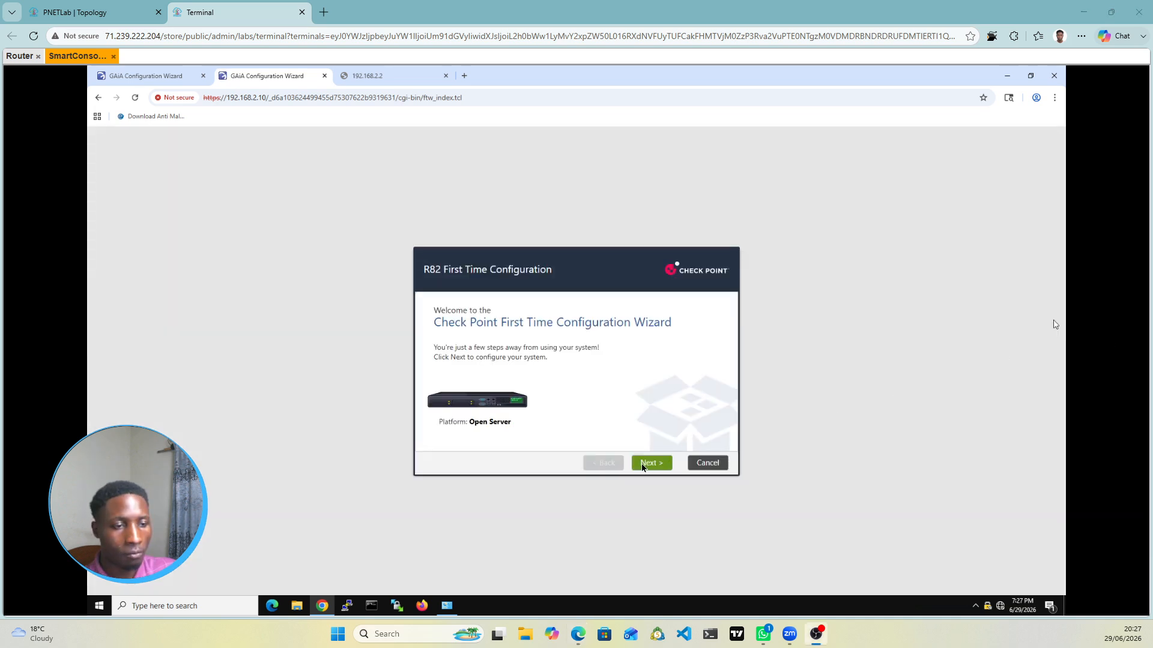
left_click(648, 466)
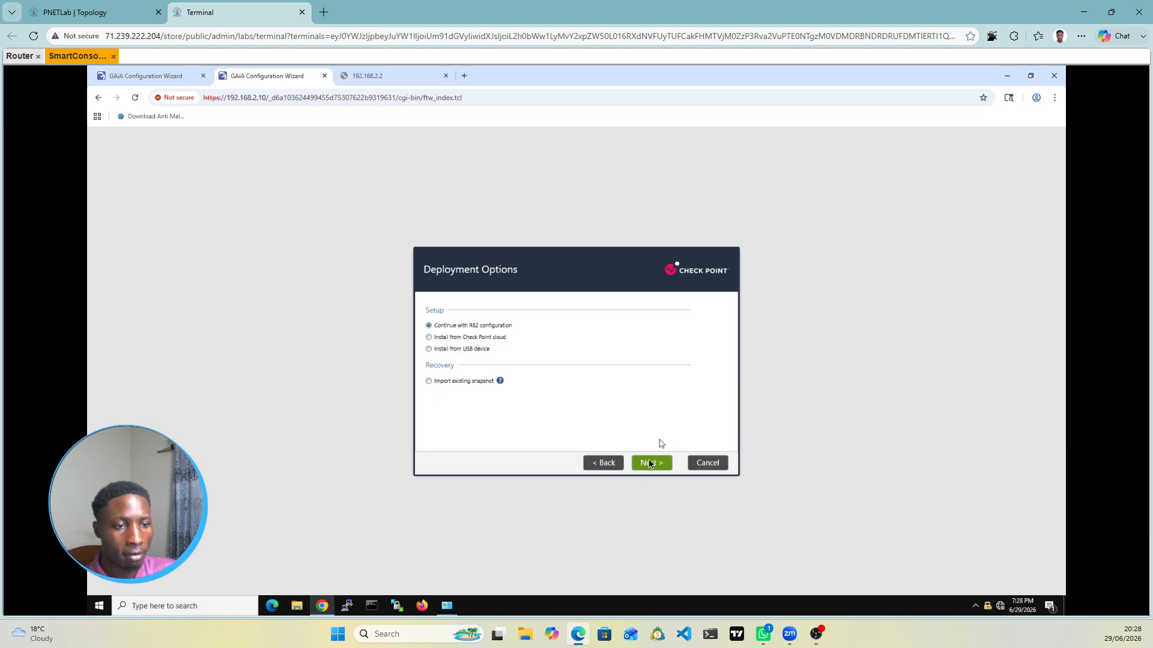
left_click(649, 464)
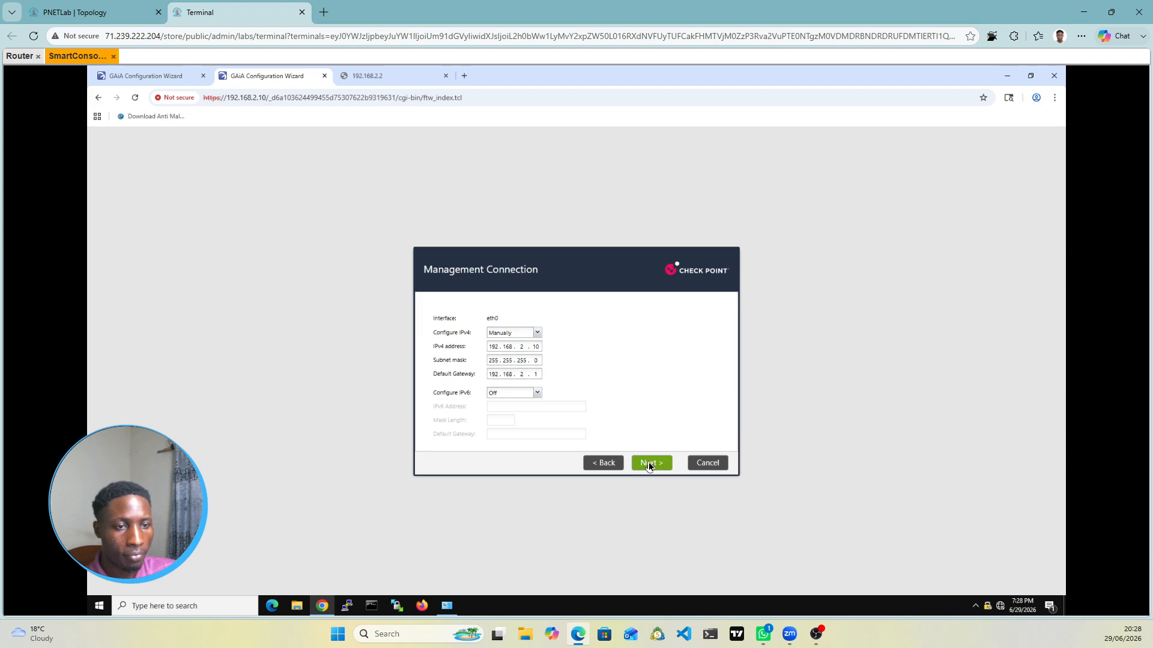
left_click(649, 464)
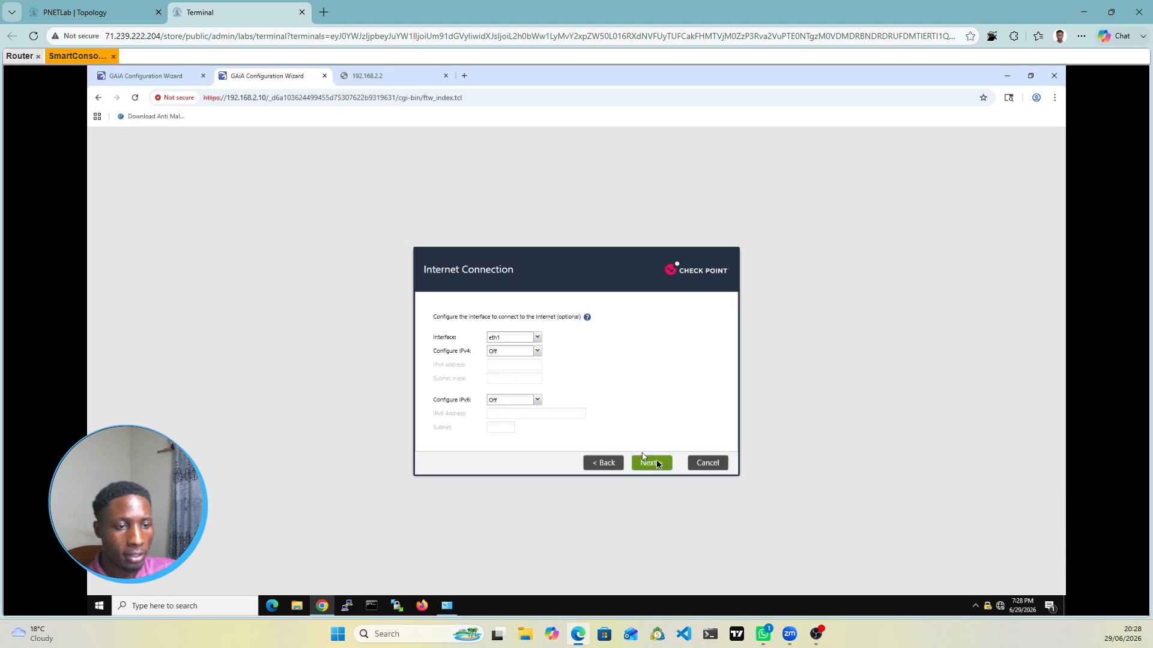
left_click(656, 464)
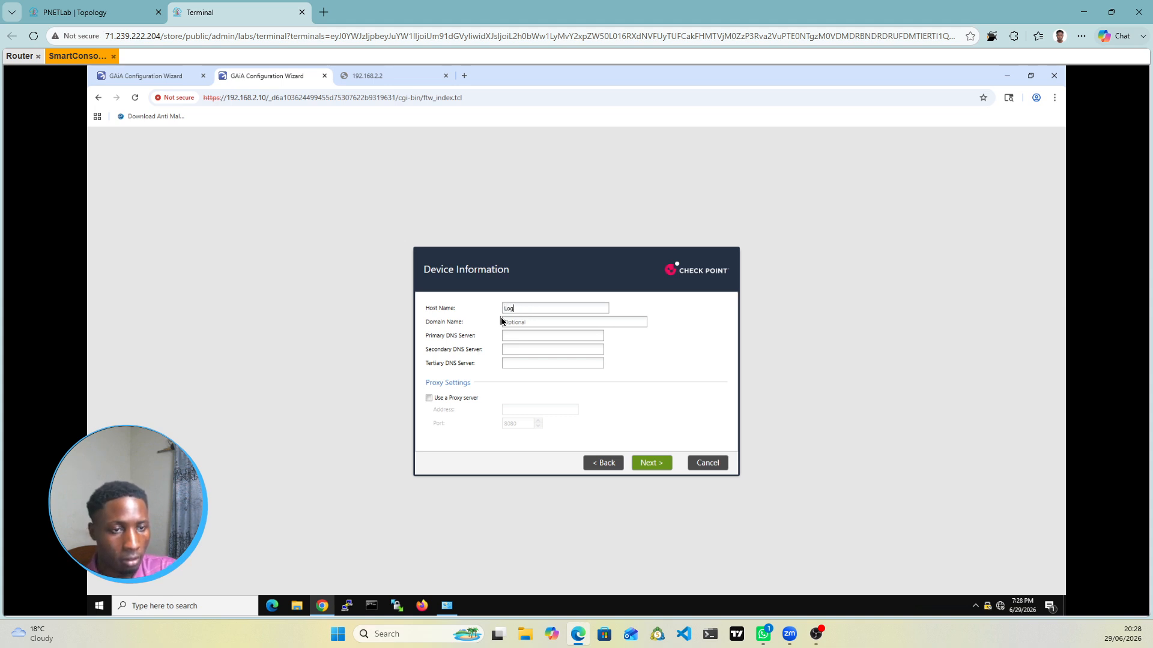
Step: Name the host Log_Server, keep default date and time, and keep the standard installation type
type("Se")
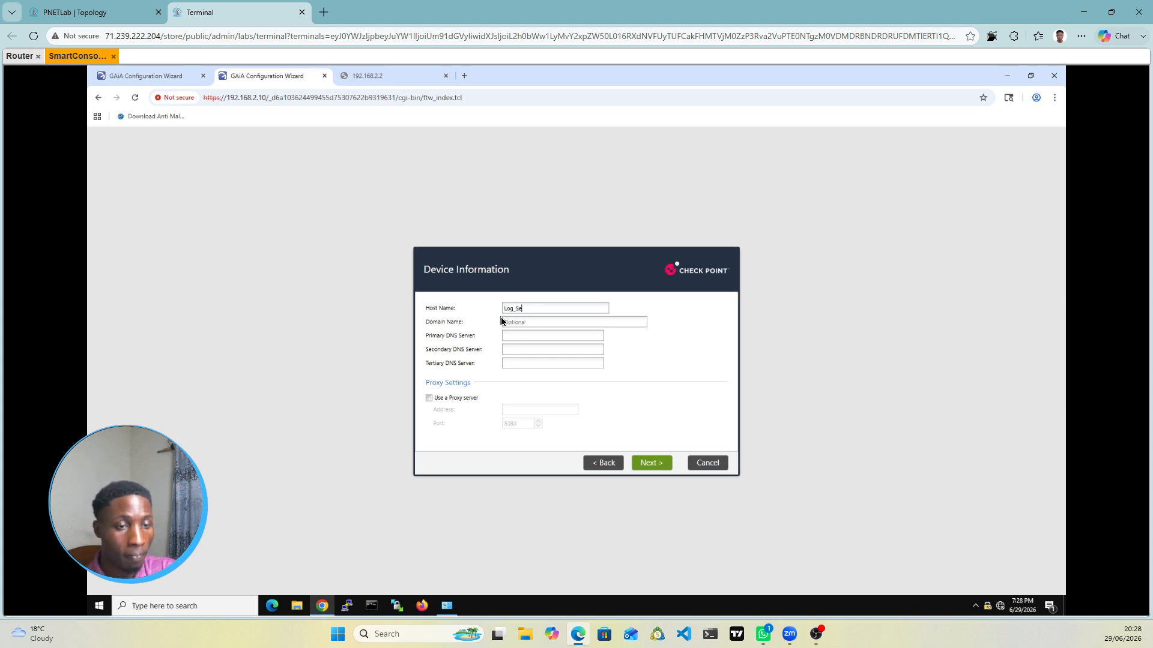
type("rver")
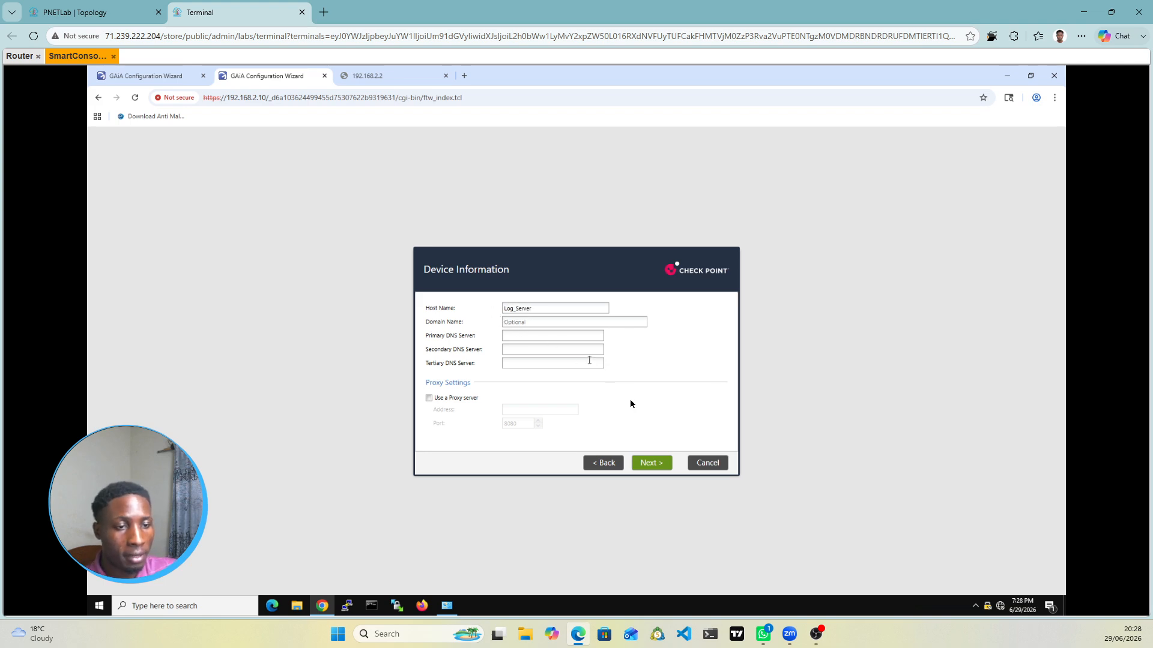
left_click(653, 461)
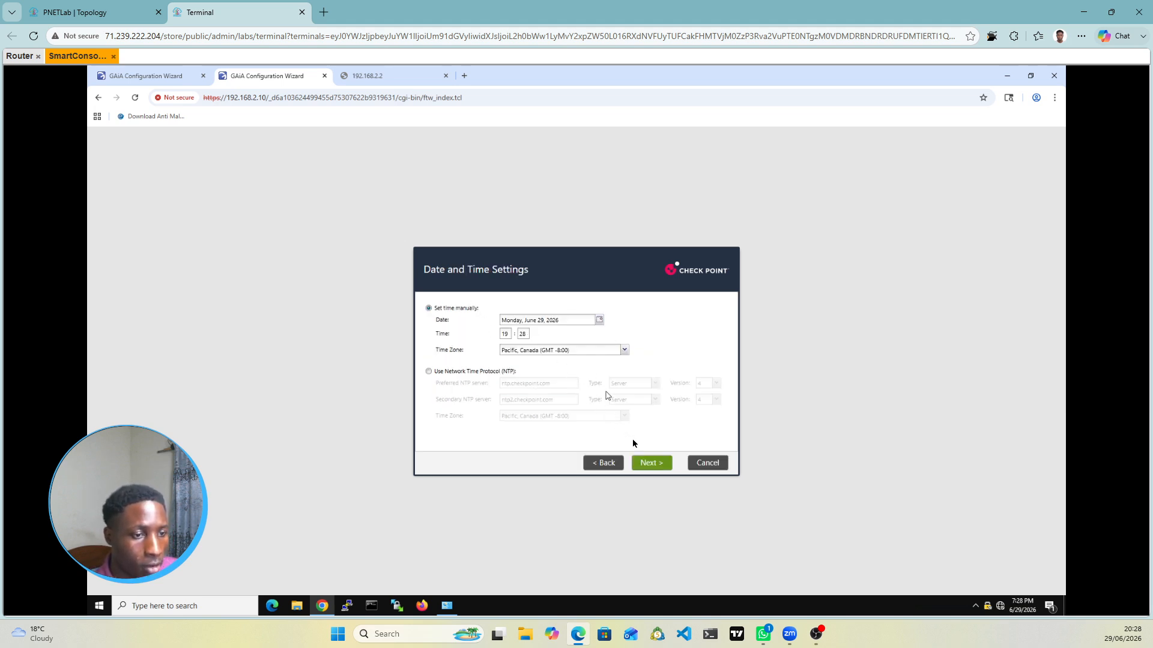
left_click(644, 464)
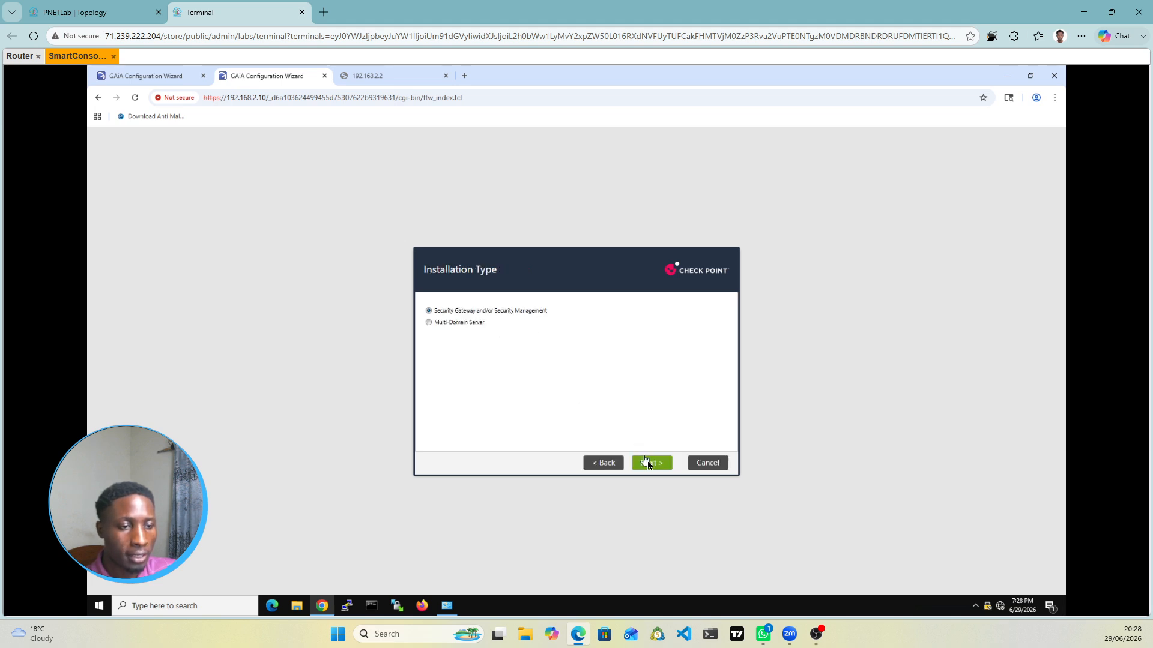
left_click(648, 463)
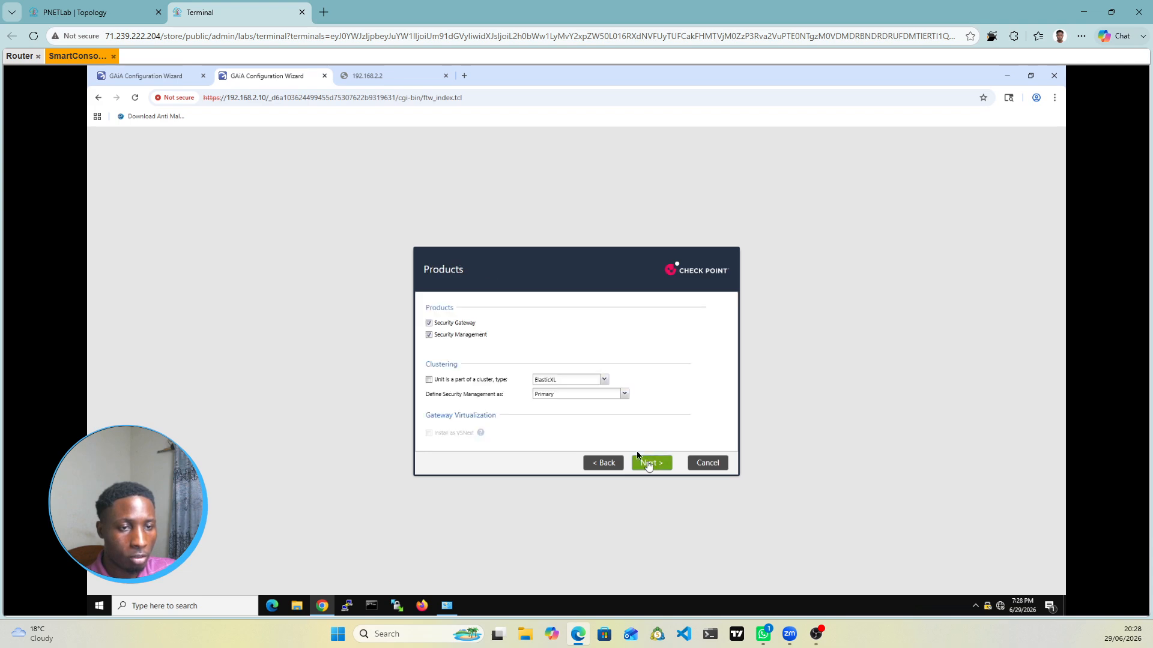
Step: Make 192.168.2.10 Log Server / SmartEvent only without Security Gateway, keeping default admin and GUI-client settings
left_click(429, 323)
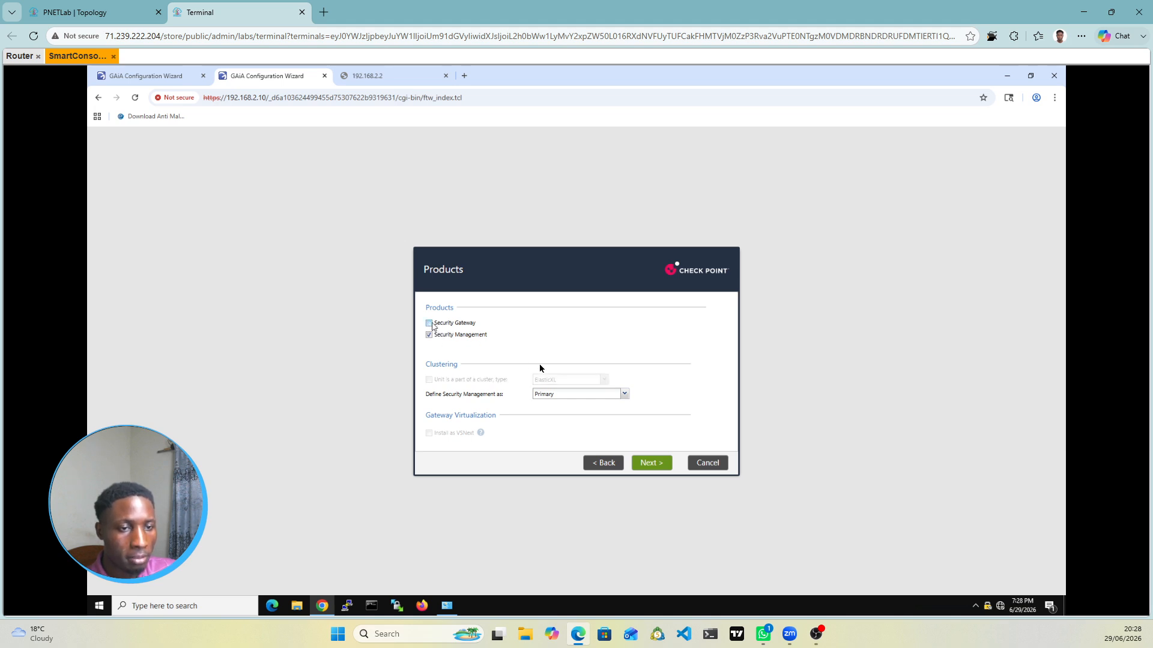
left_click(625, 395)
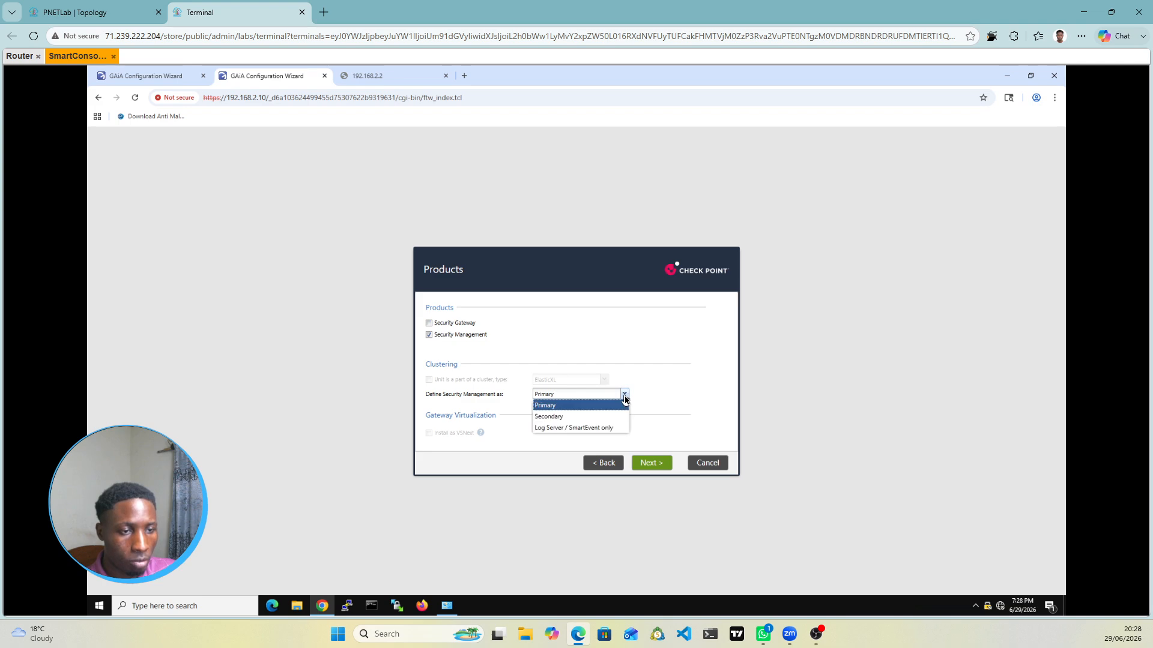
left_click(552, 428)
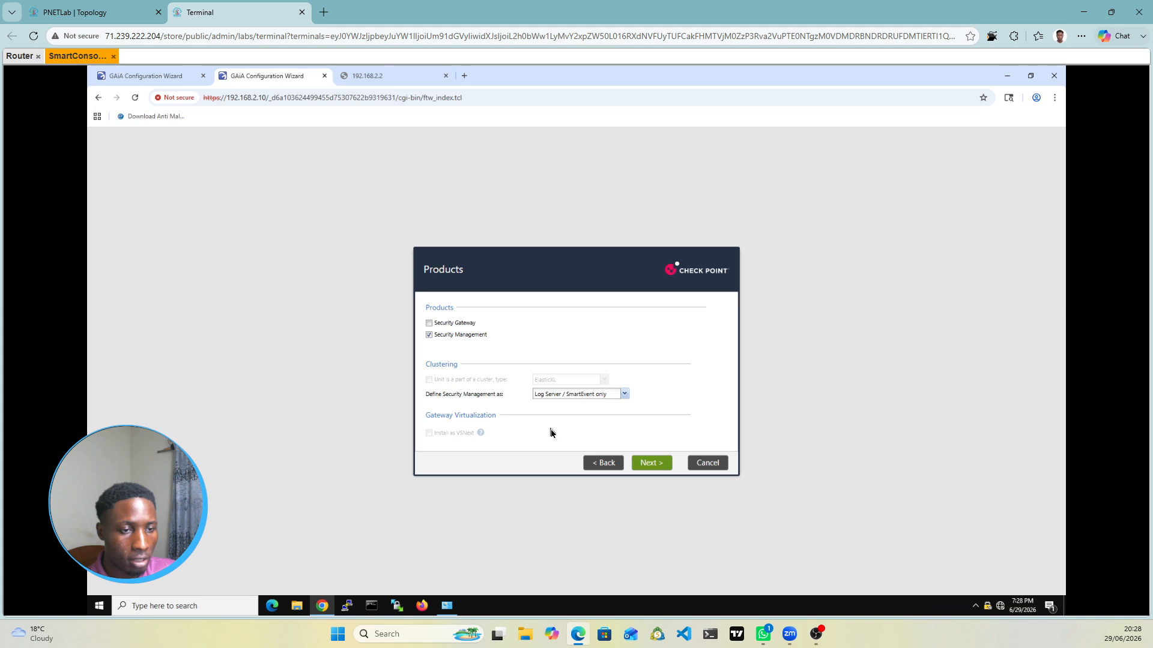
left_click(652, 463)
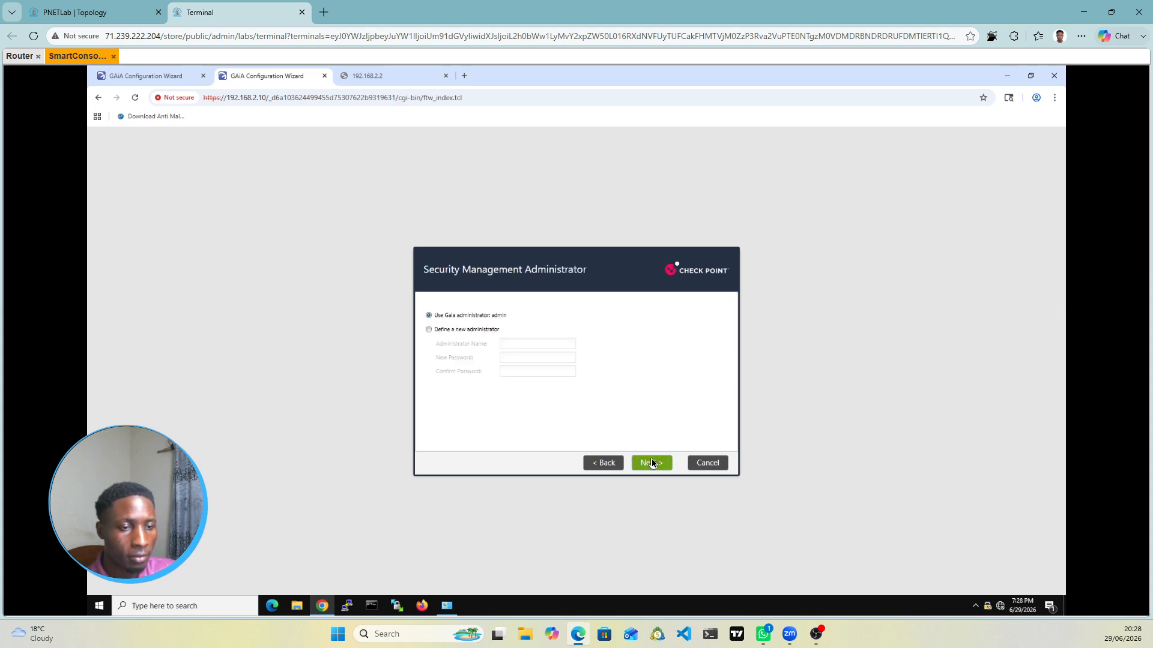
left_click(652, 463)
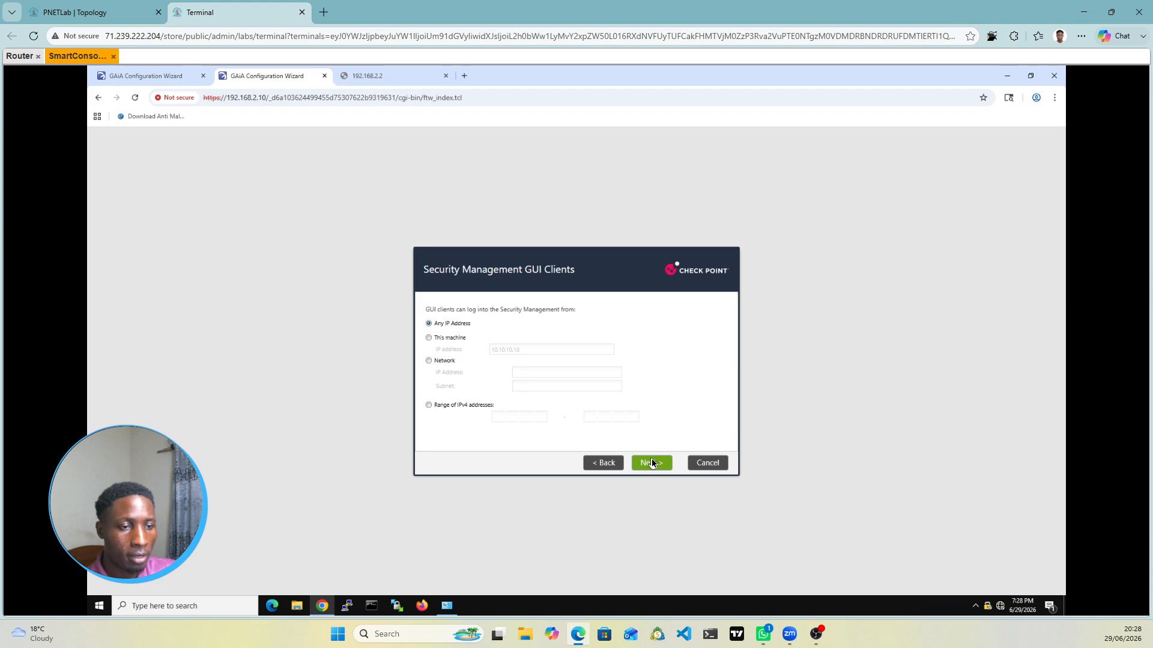
left_click(652, 463)
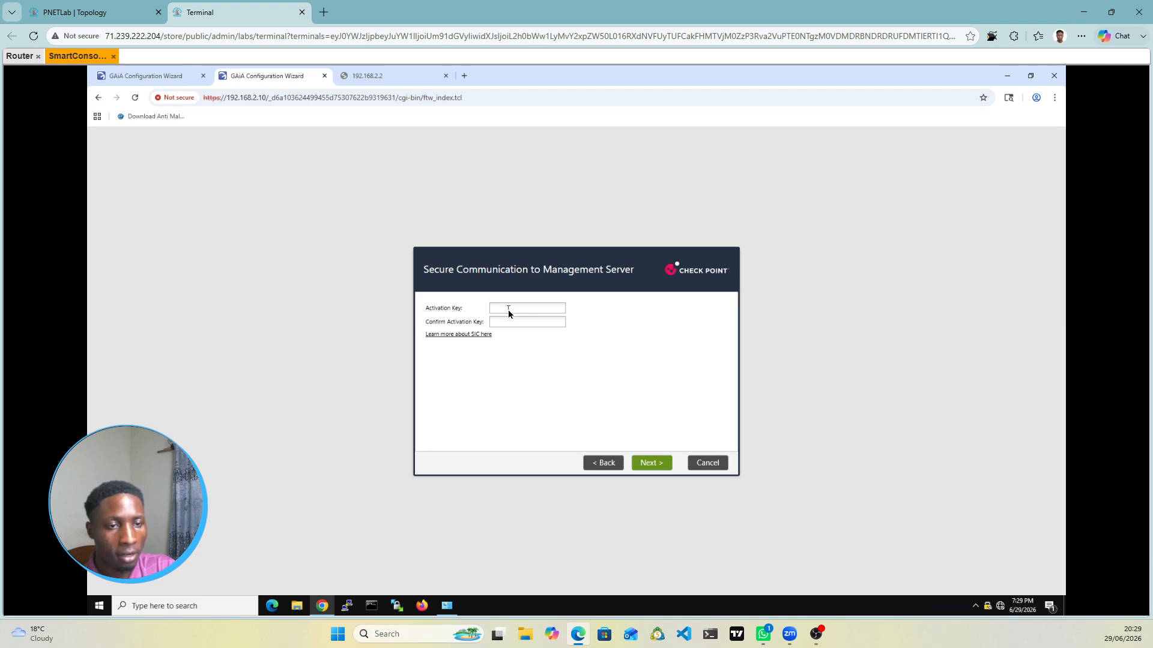
left_click(508, 308)
Step: Enter and confirm the SIC activation key, then finish and start the Log Server configuration
type("•")
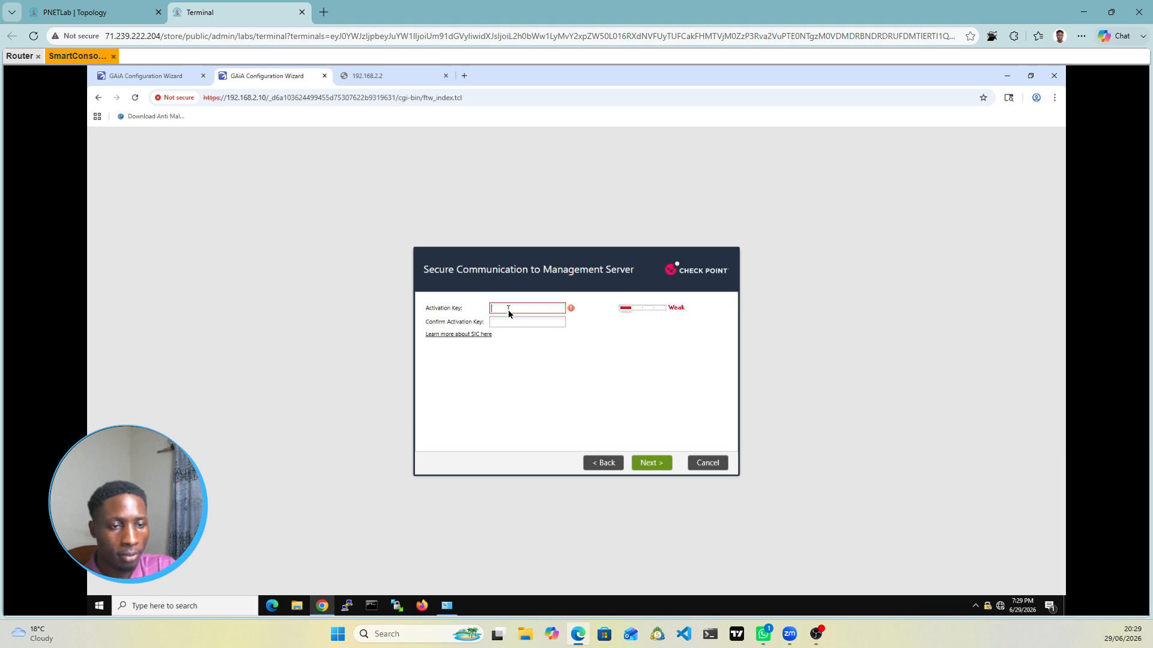
key("BackSpace")
type("•")
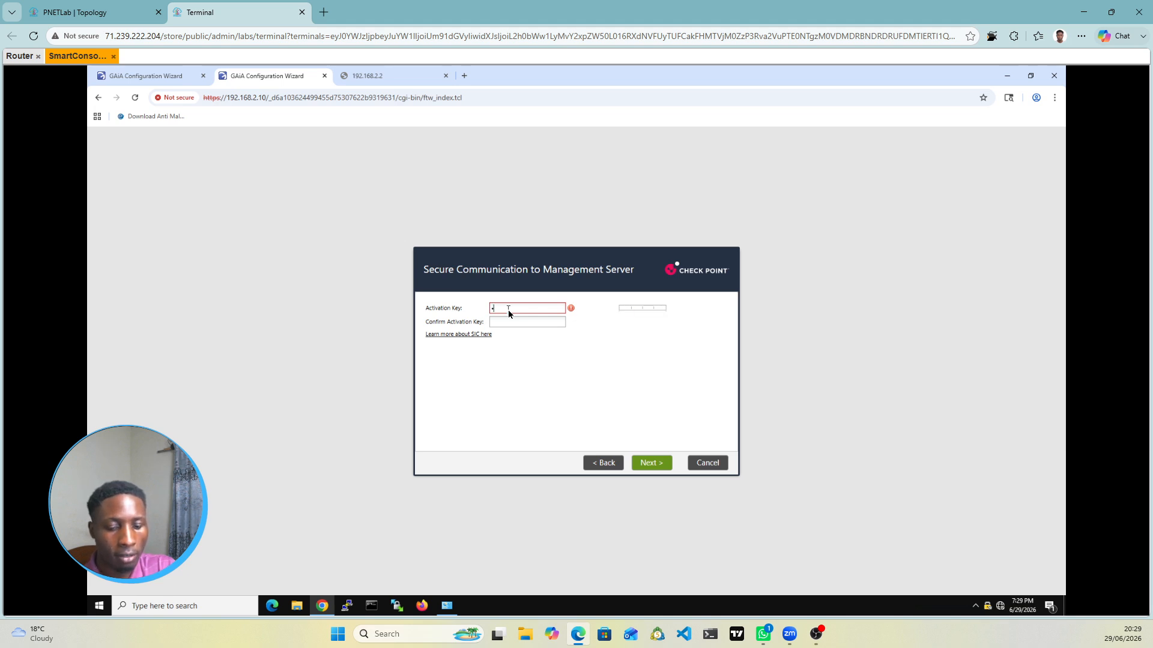
type("•••••••")
key("Tab")
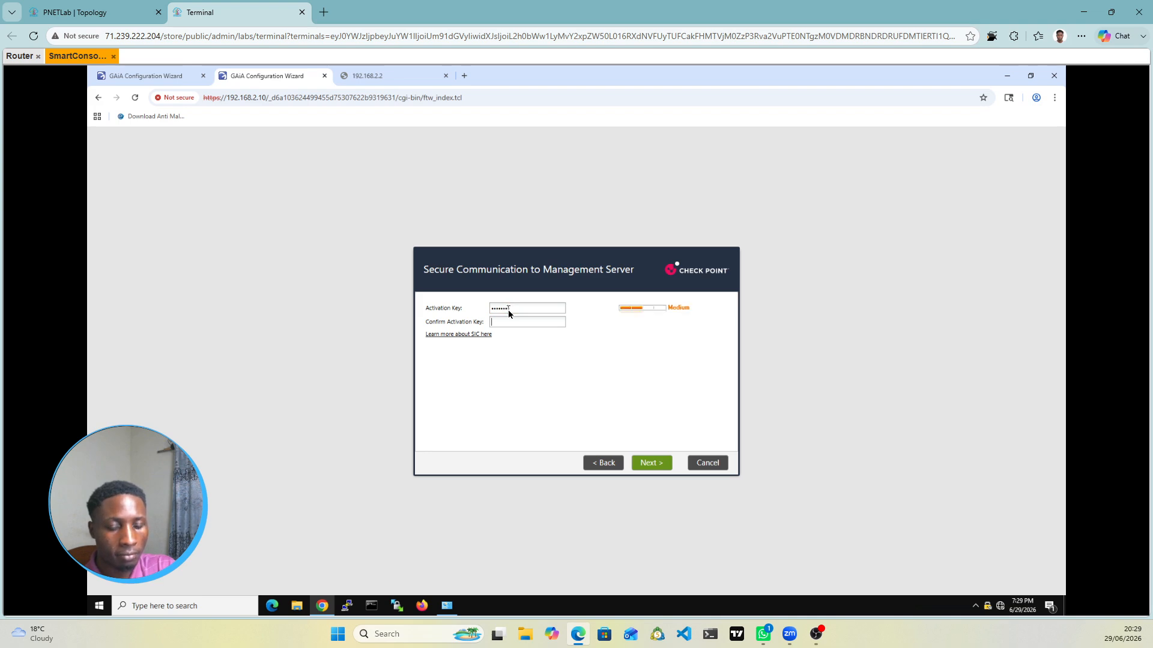
type("•••")
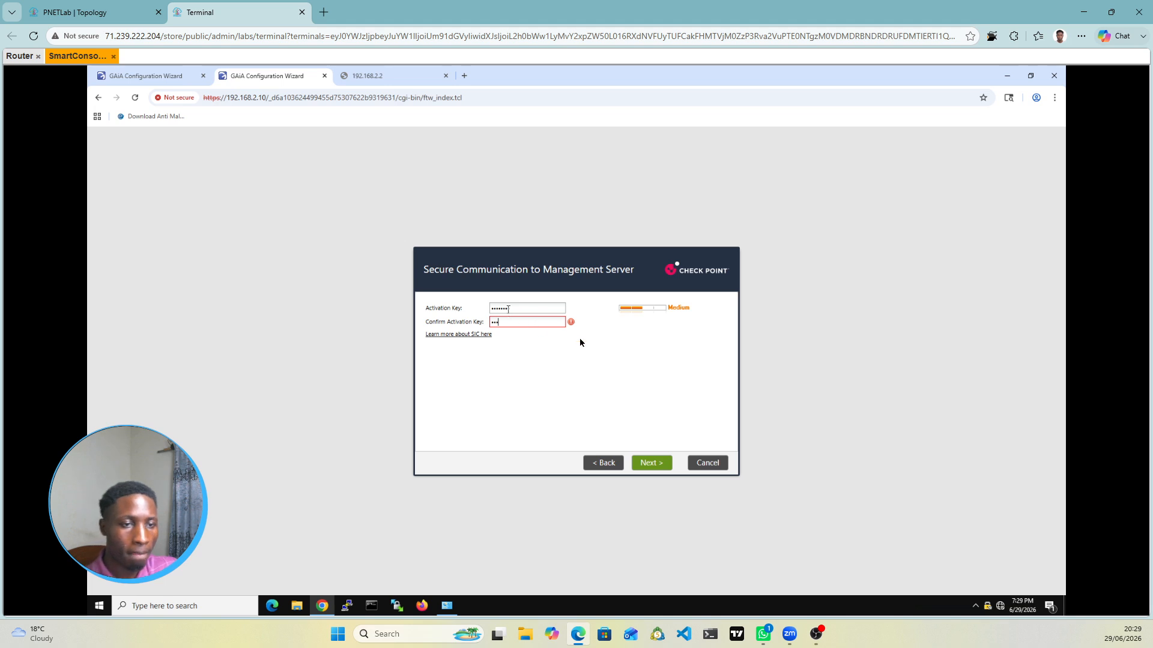
type("•••••")
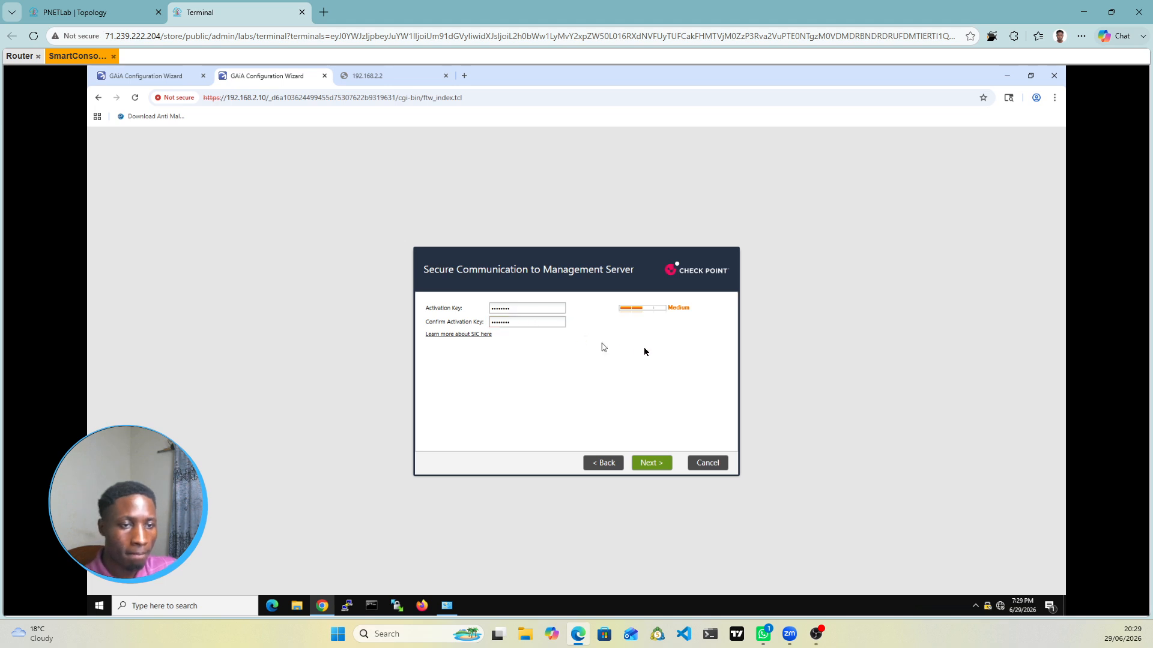
left_click(660, 466)
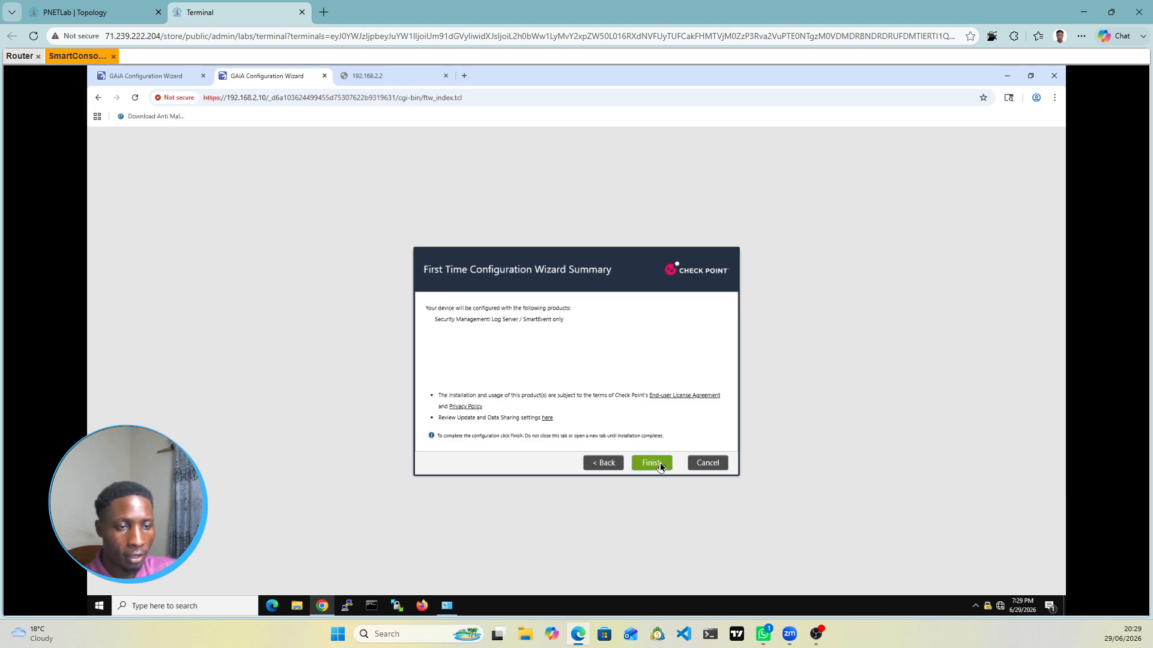
left_click(659, 463)
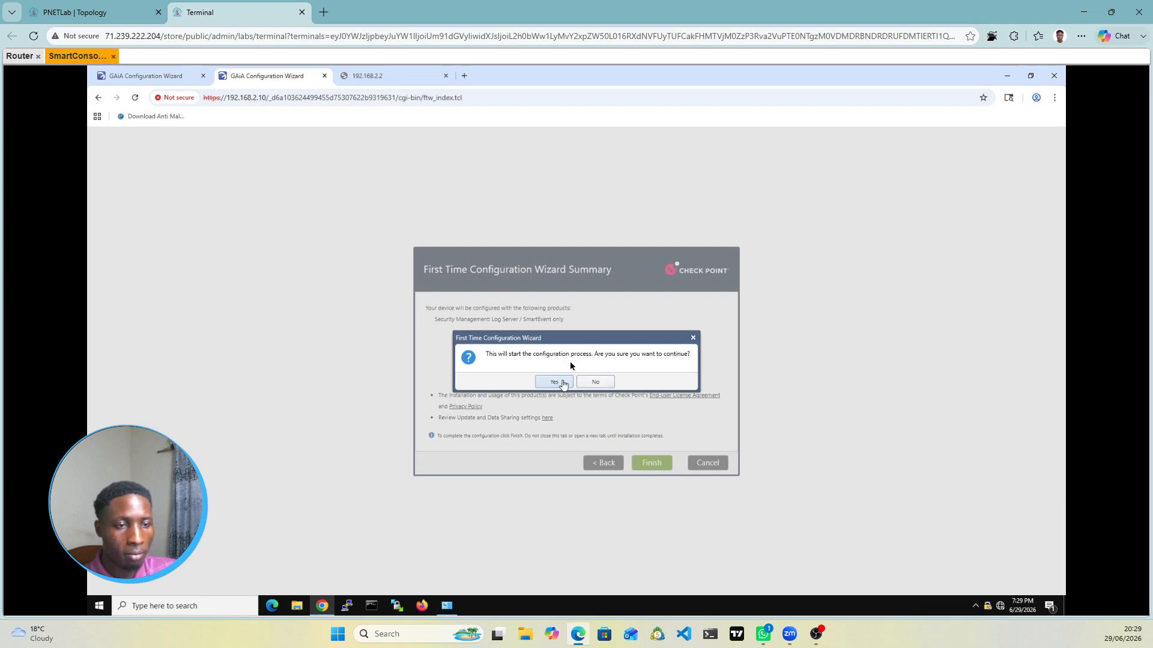
left_click(556, 383)
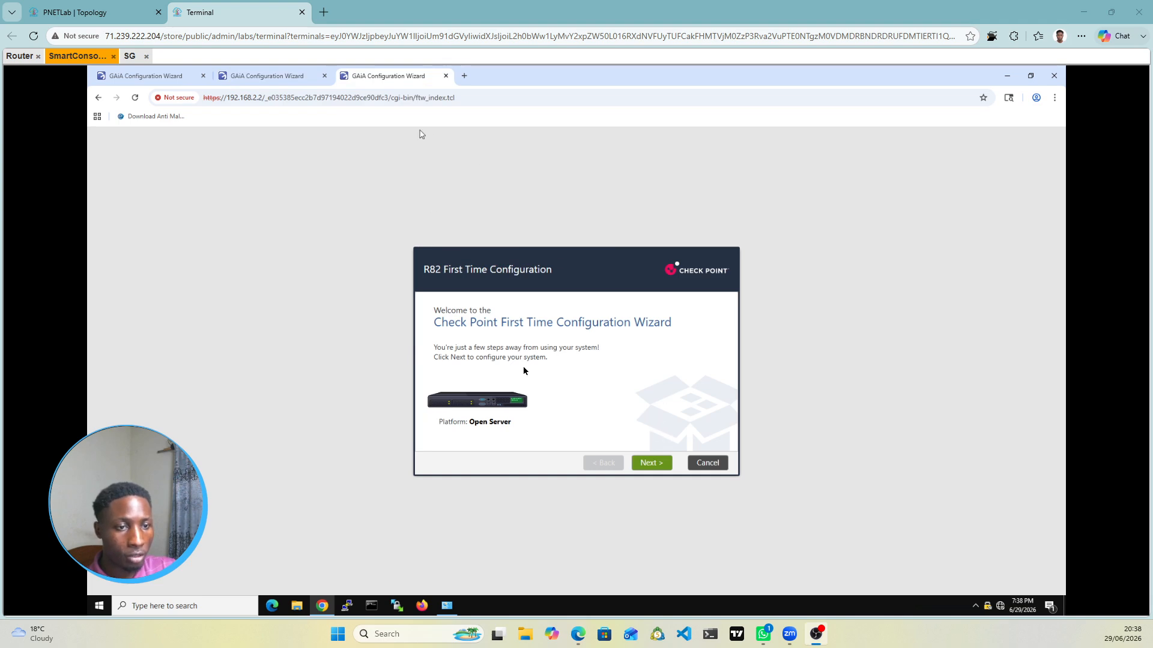
Step: Advance the 192.168.2.2 gateway wizard past Deployment Options and eth0 Management Connection
left_click(656, 466)
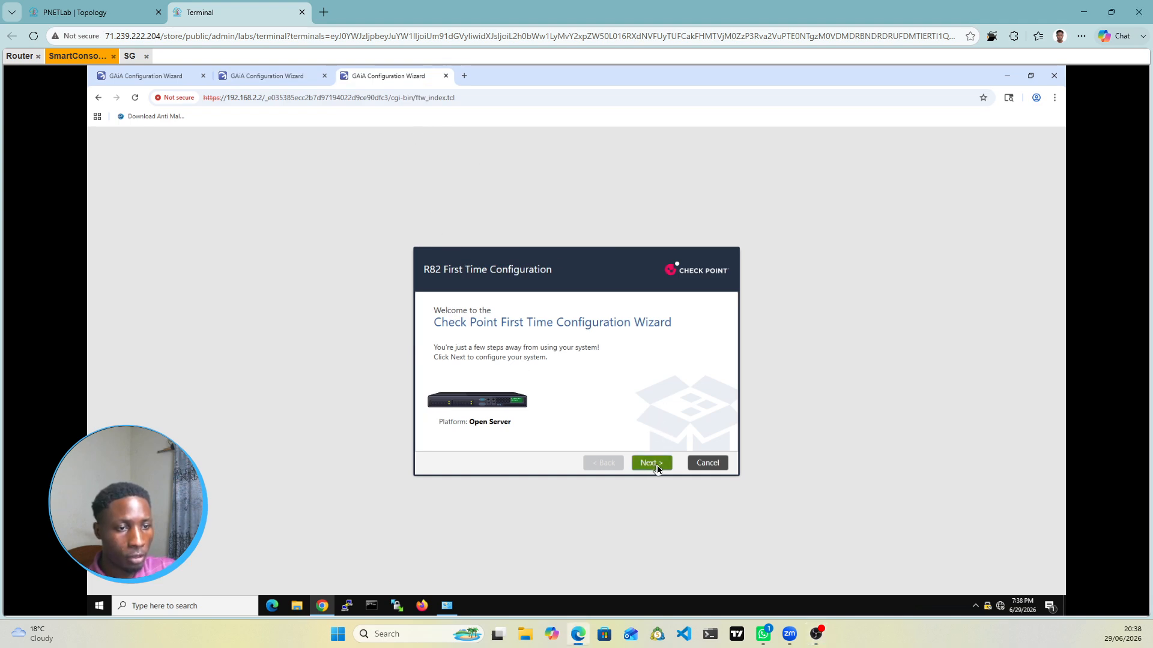
left_click(657, 467)
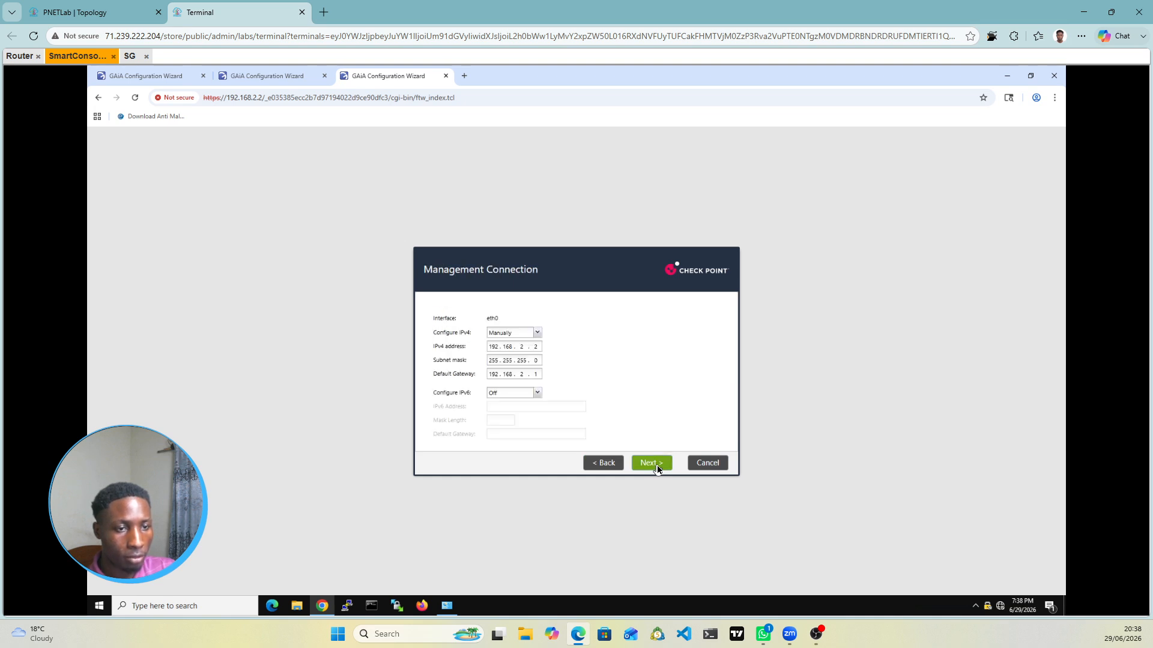
left_click(658, 468)
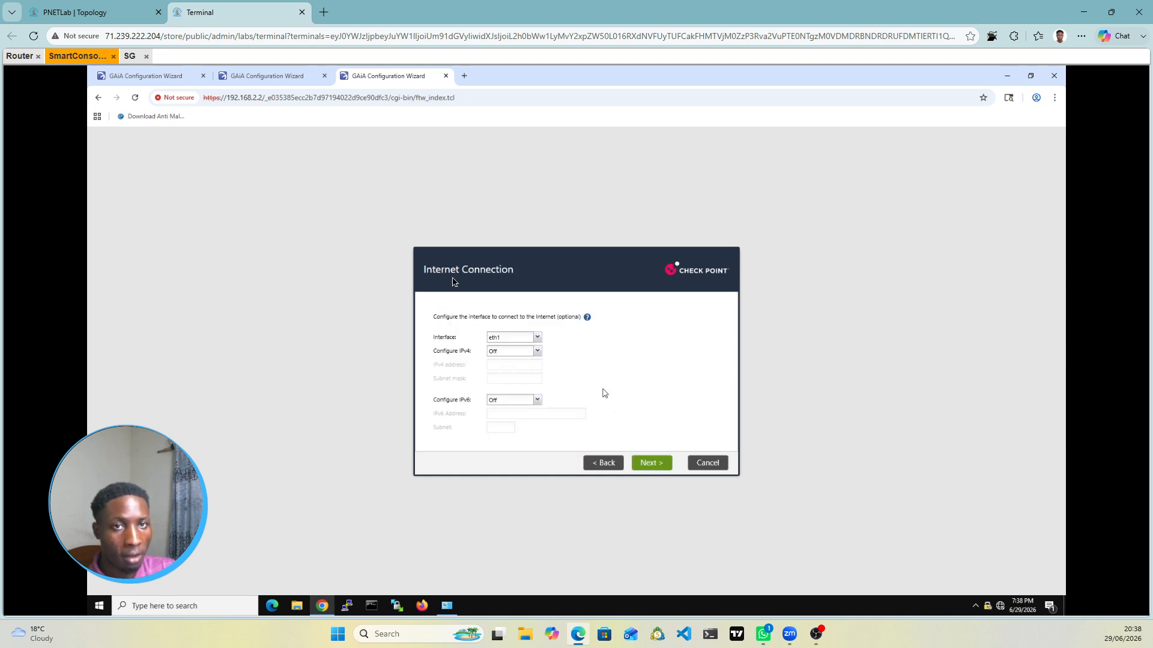
key("ctrl+Tab")
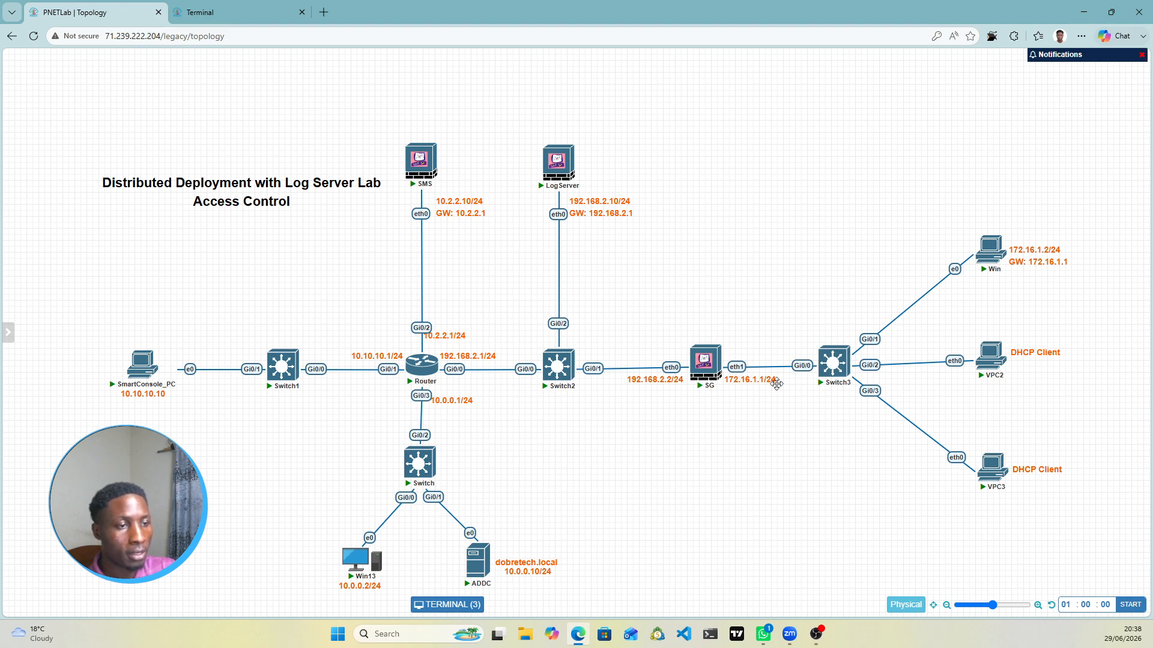
left_click(225, 13)
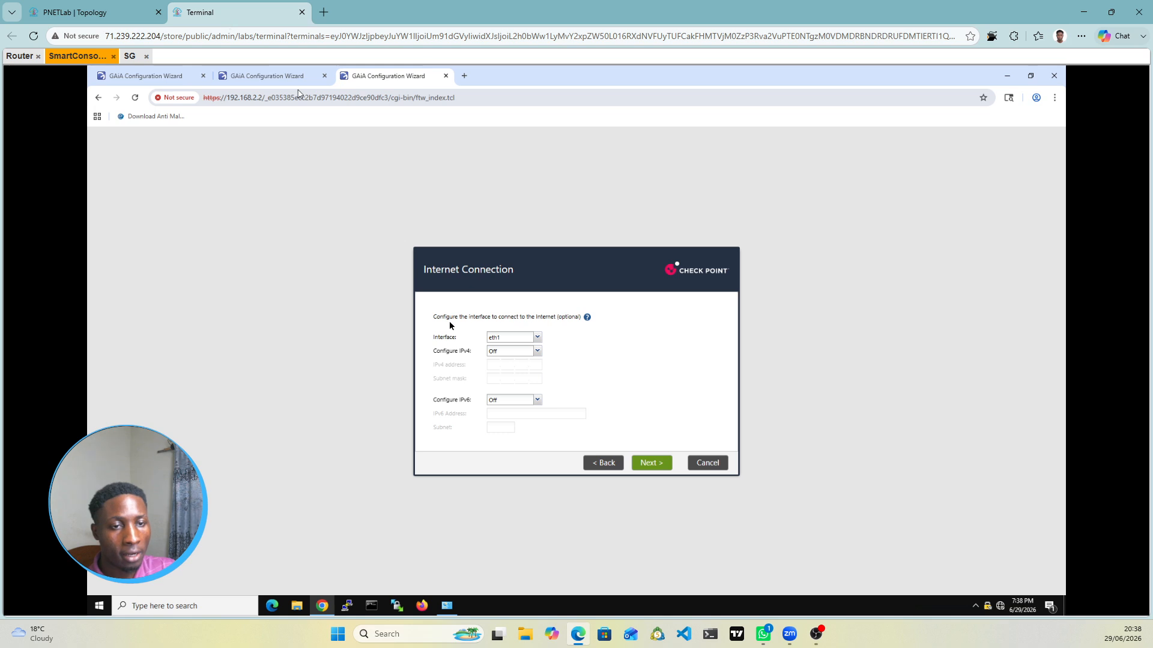
Step: Set eth1 IPv4 manually to 172.16.1.1 with mask 255.255.255.0
left_click(539, 352)
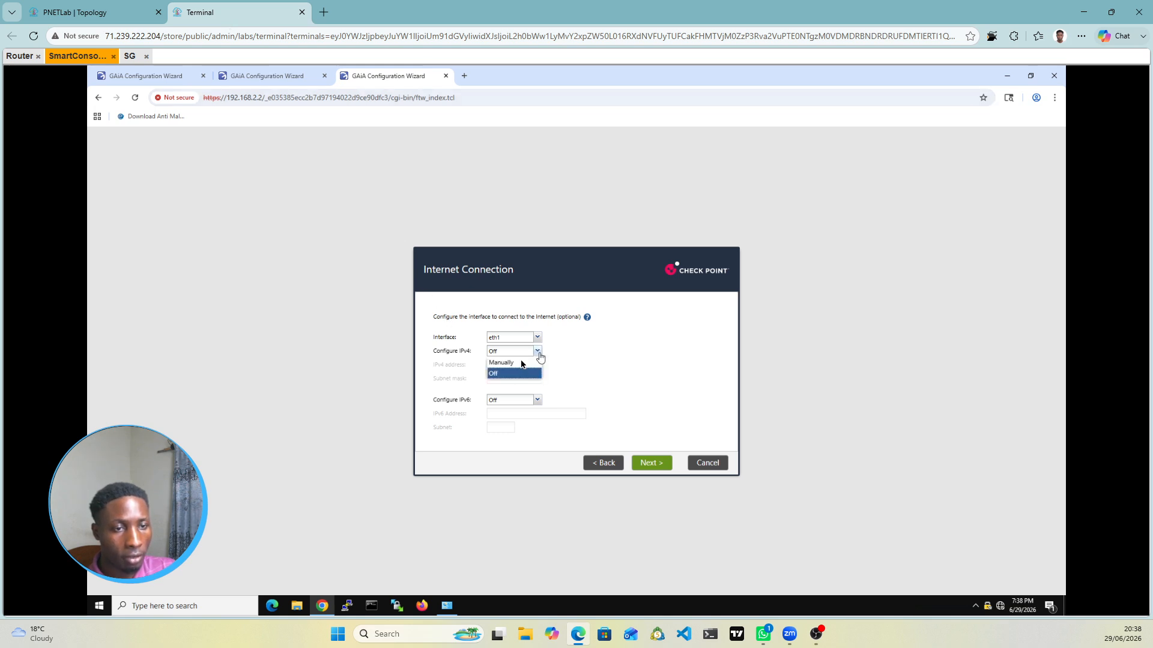
left_click(507, 368)
type("1")
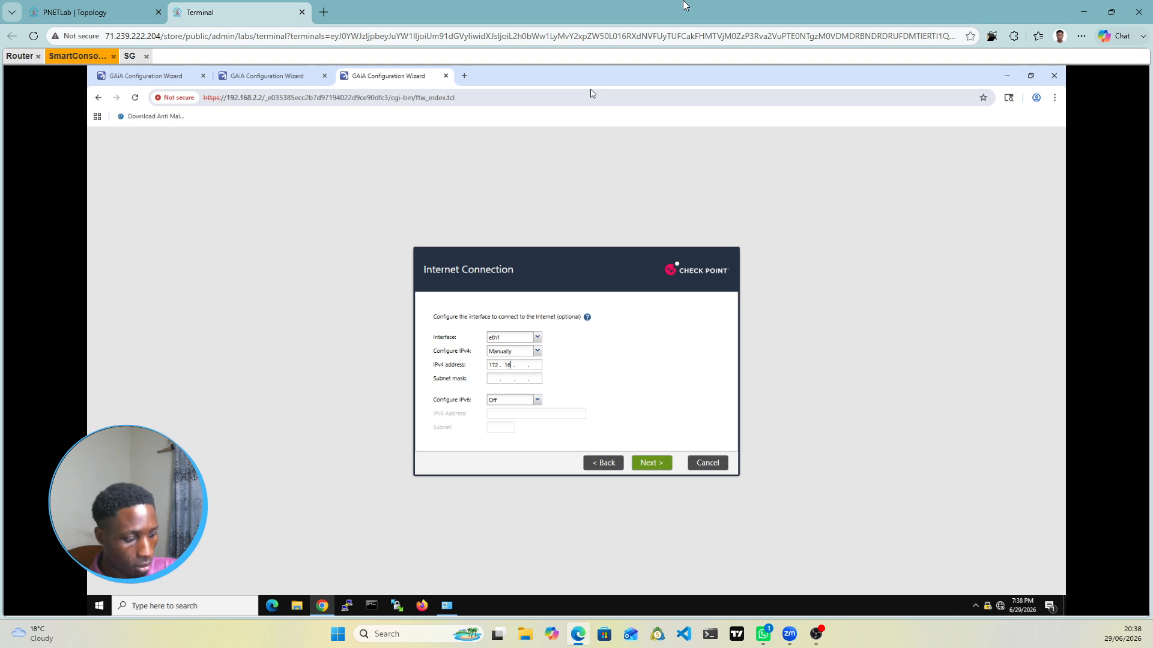
type("72 . 16 . 1 . 1")
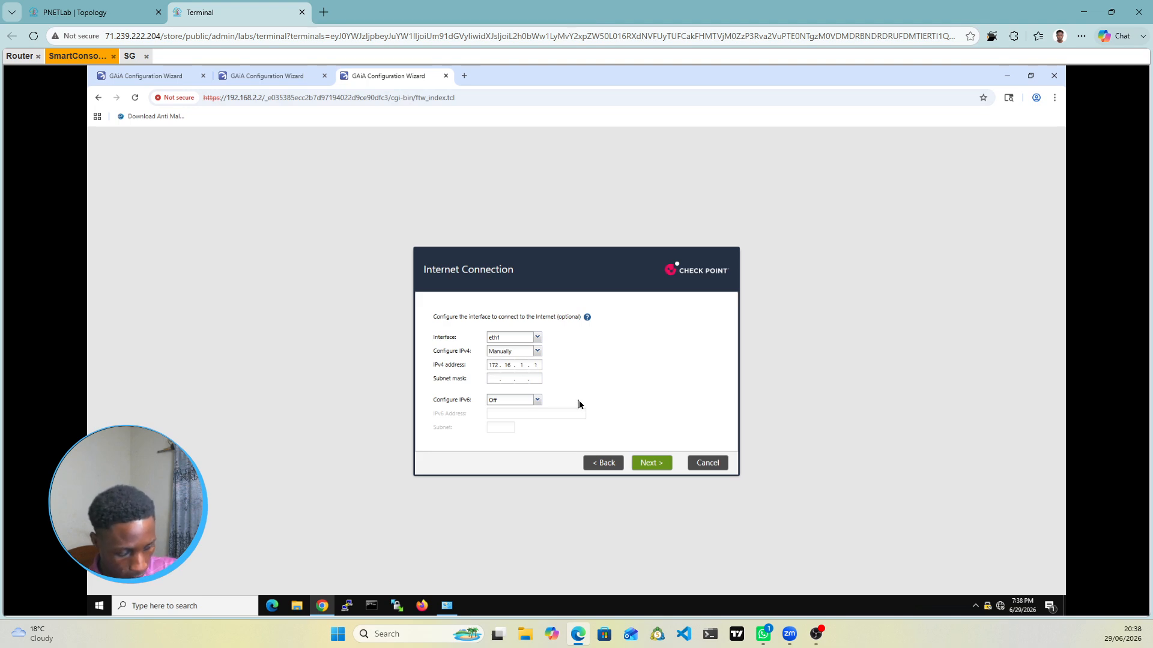
key("Tab")
type("255 . 255 . 25")
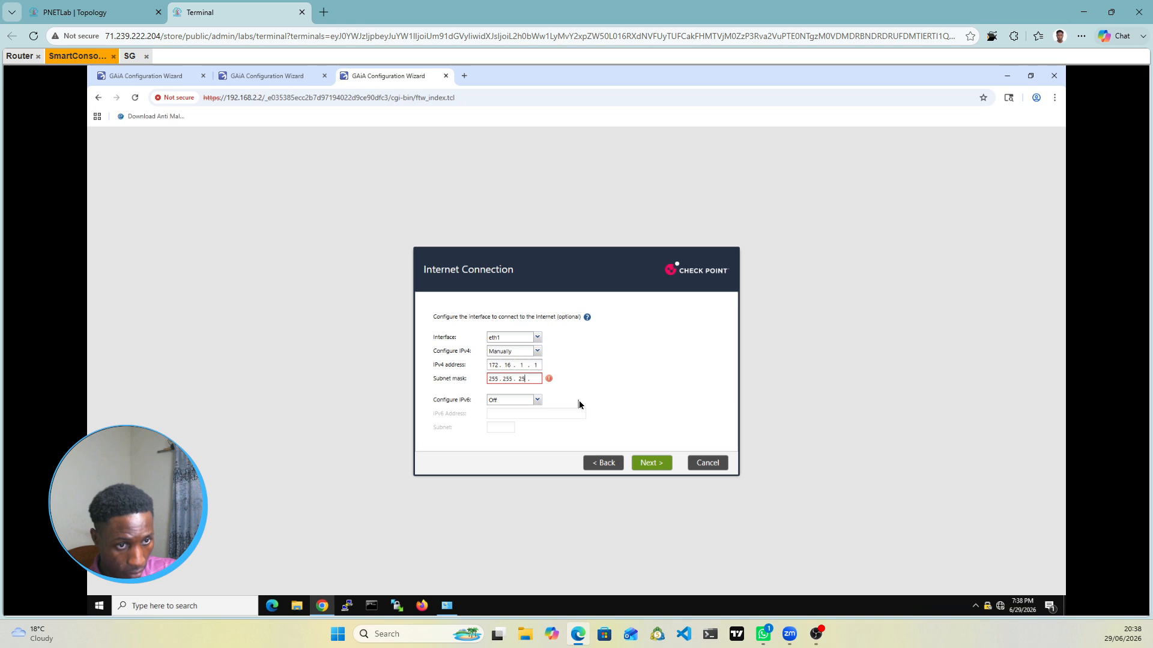
type("5 . 0")
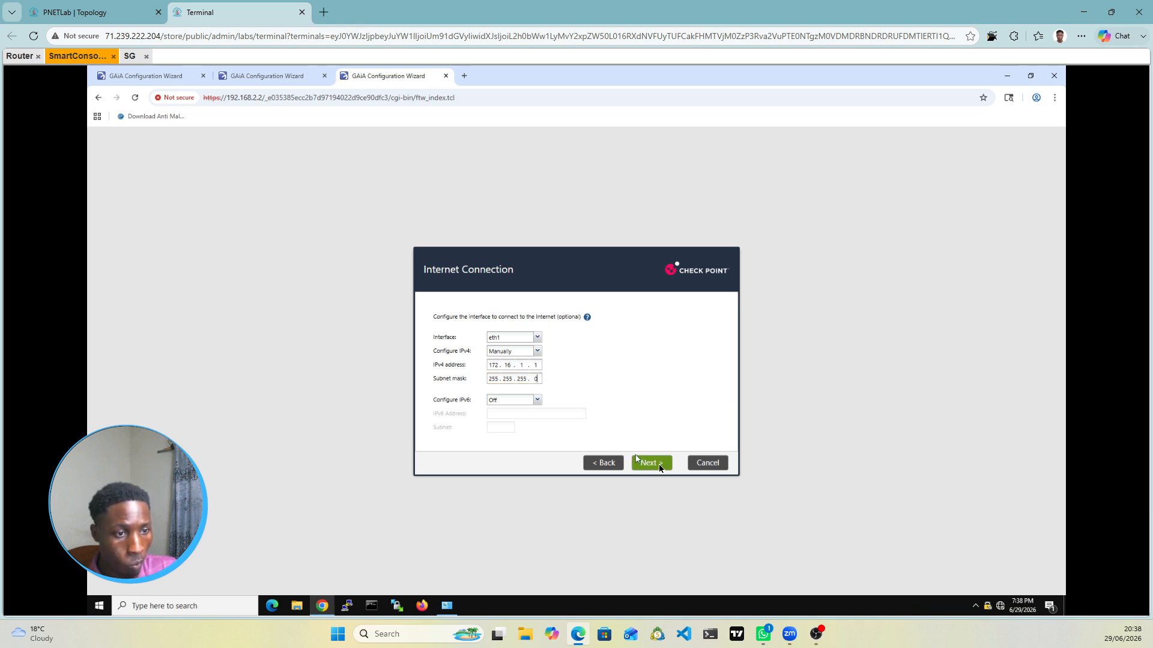
left_click(659, 467)
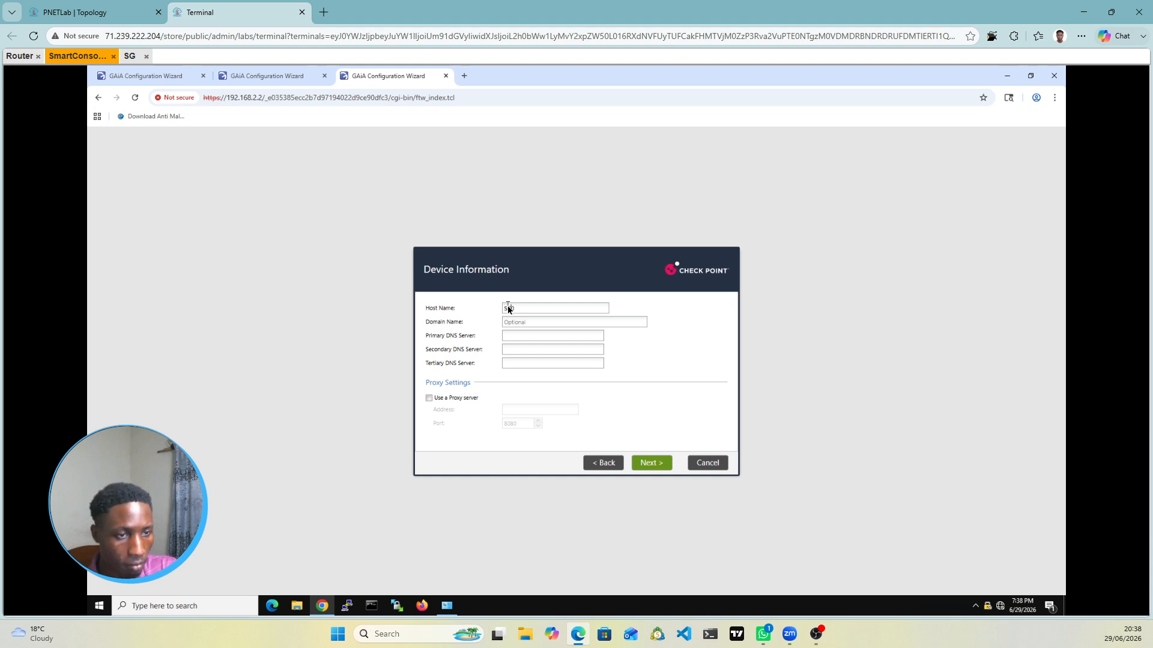
Step: Shorten the host name to SG and keep the default date and time settings
key("BackSpace")
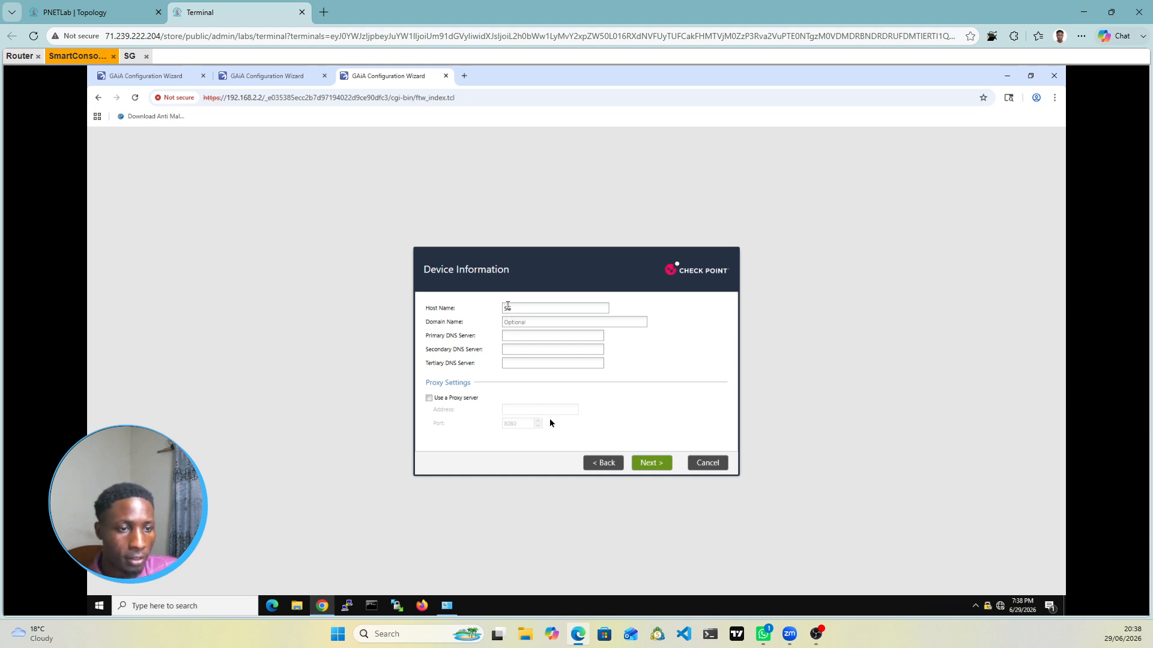
left_click(649, 464)
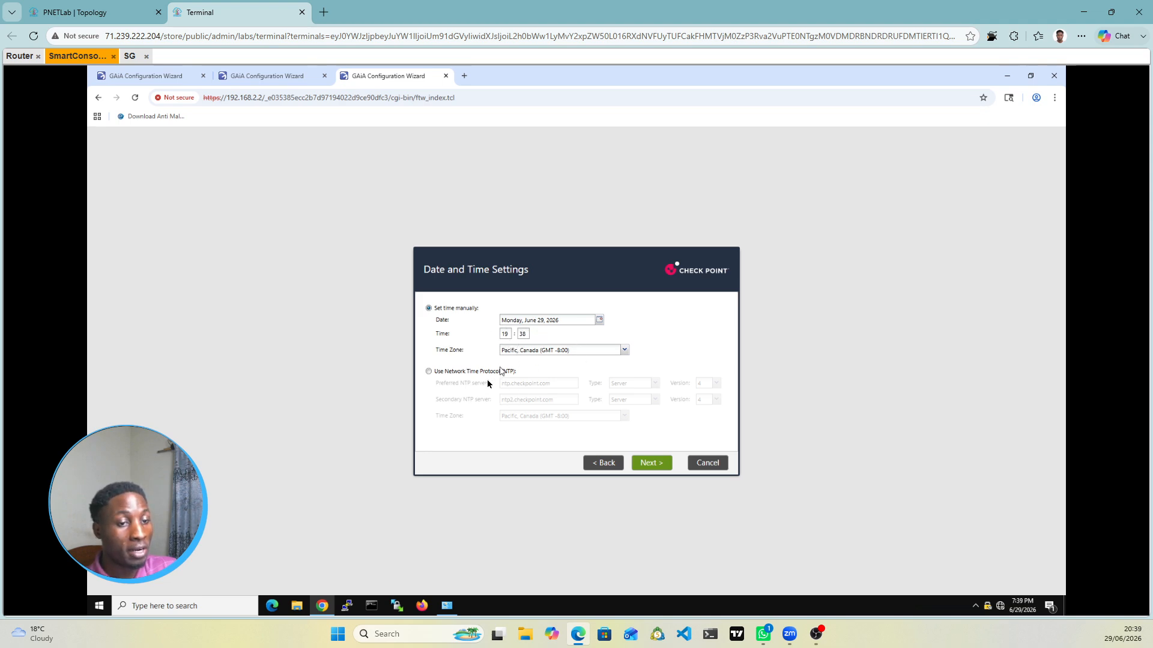
left_click(655, 463)
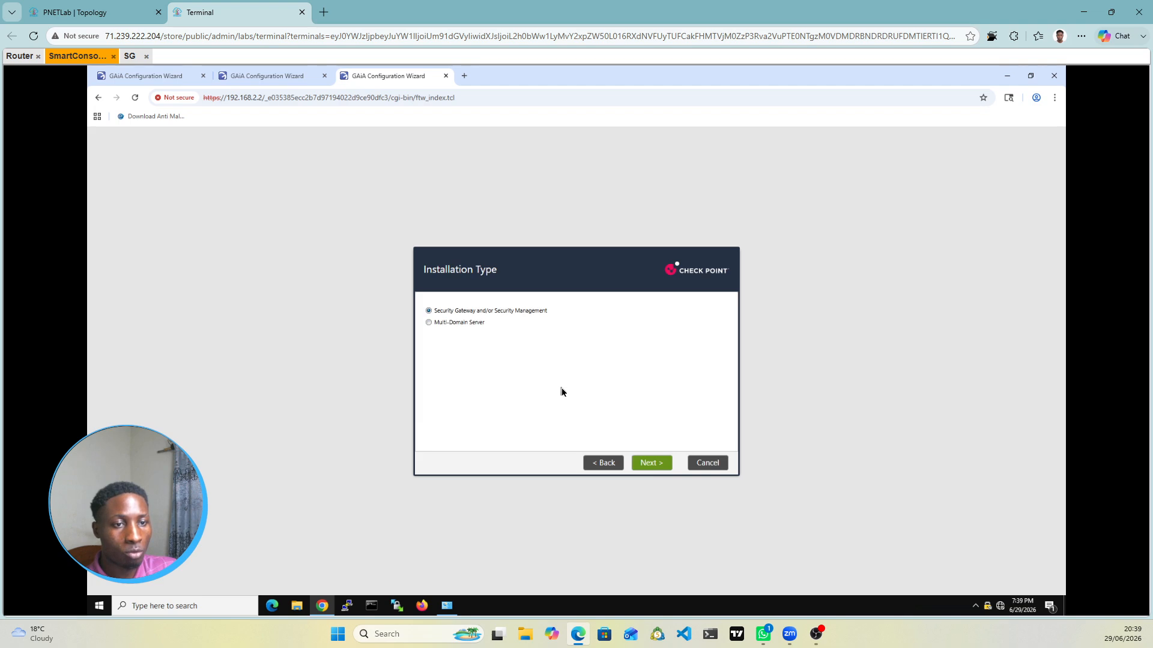
Step: Make the unit Security Gateway only with no dynamic IP, and enter the SIC activation key
left_click(655, 469)
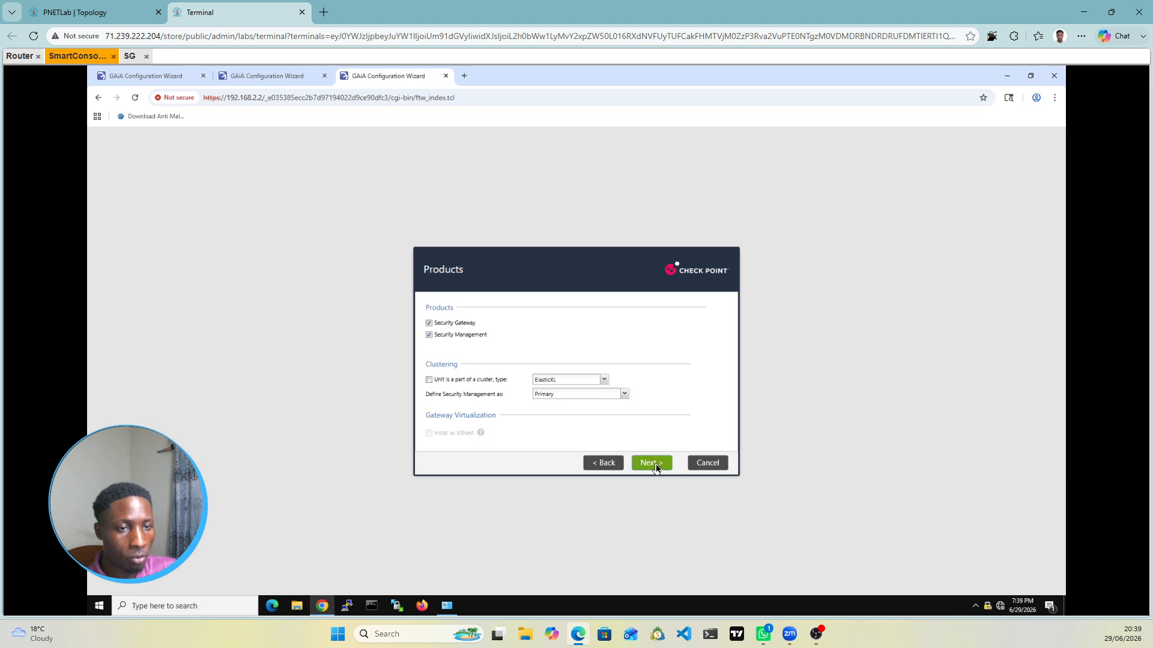
left_click(428, 337)
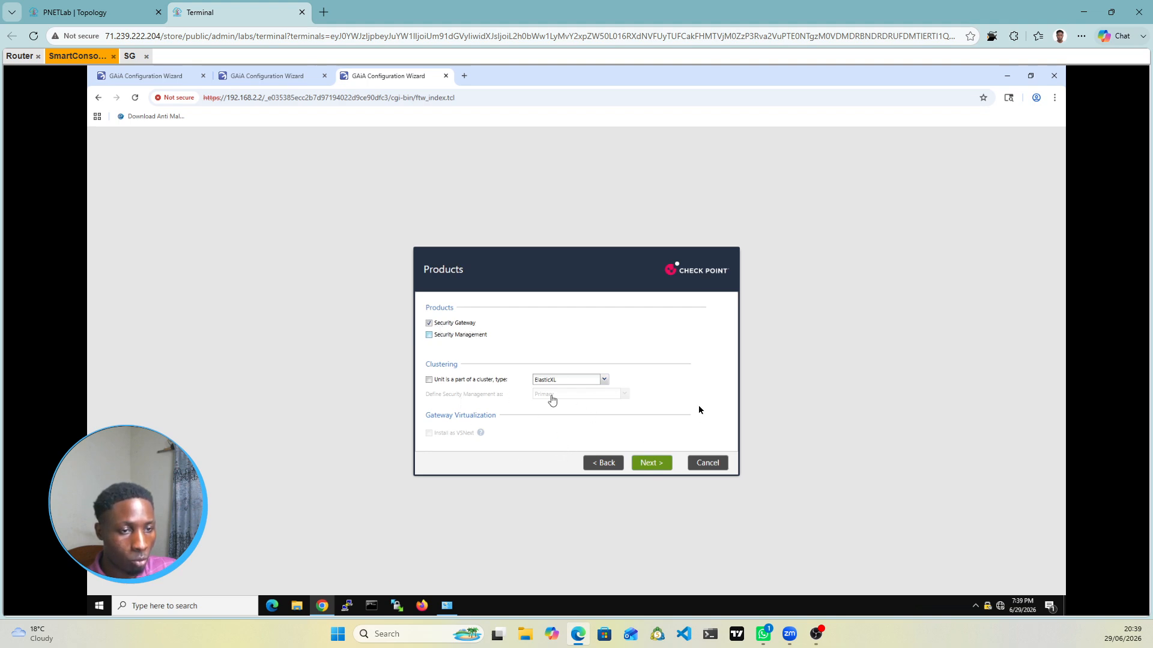
left_click(656, 463)
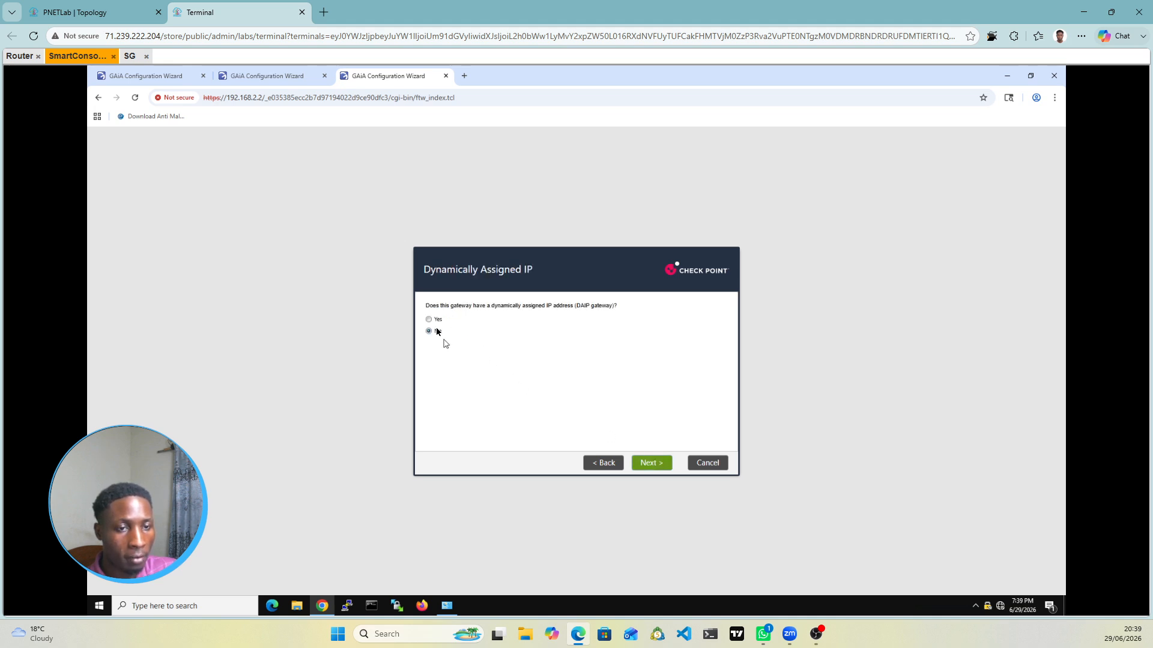
left_click(664, 469)
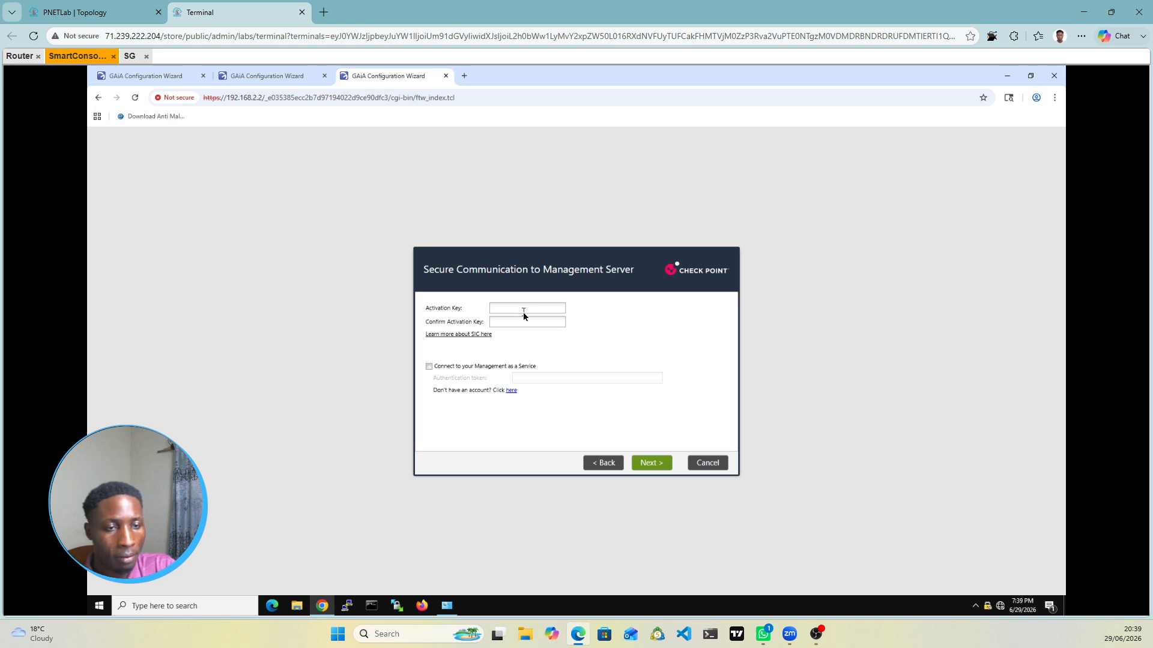
type("•••••••")
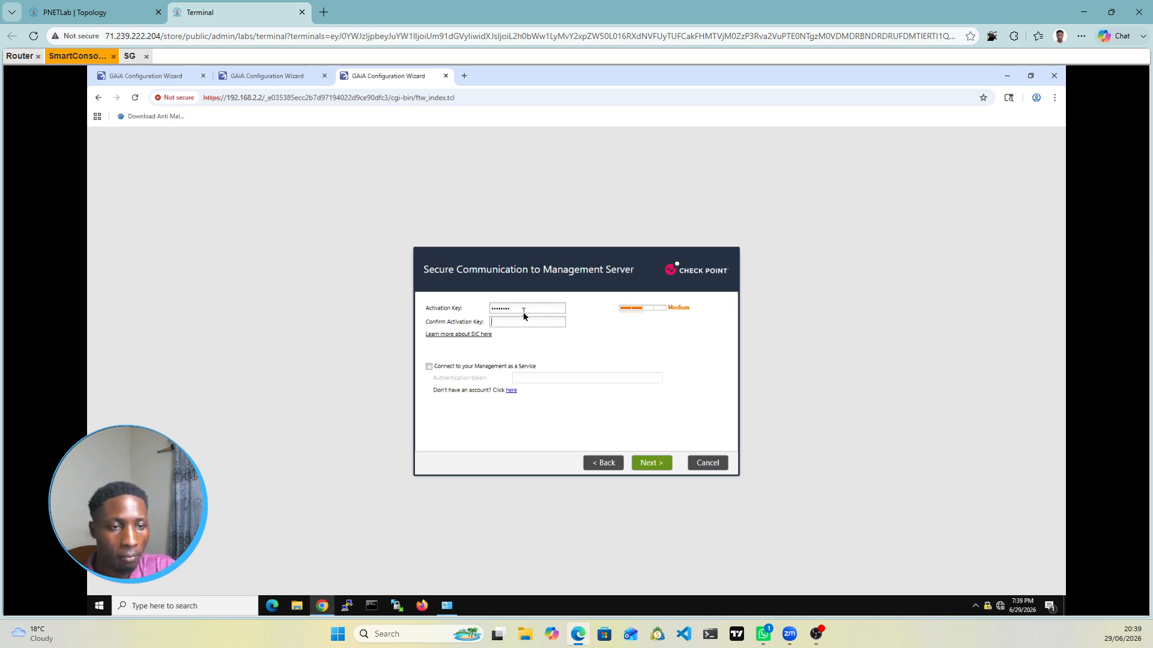
type("••••")
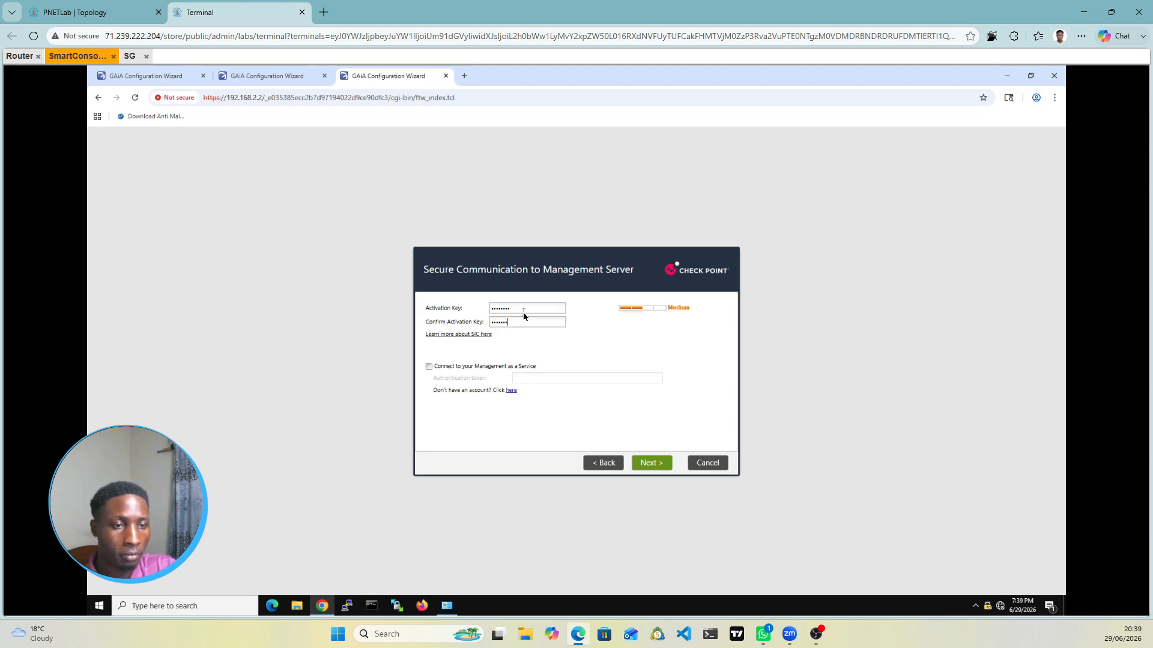
type("•")
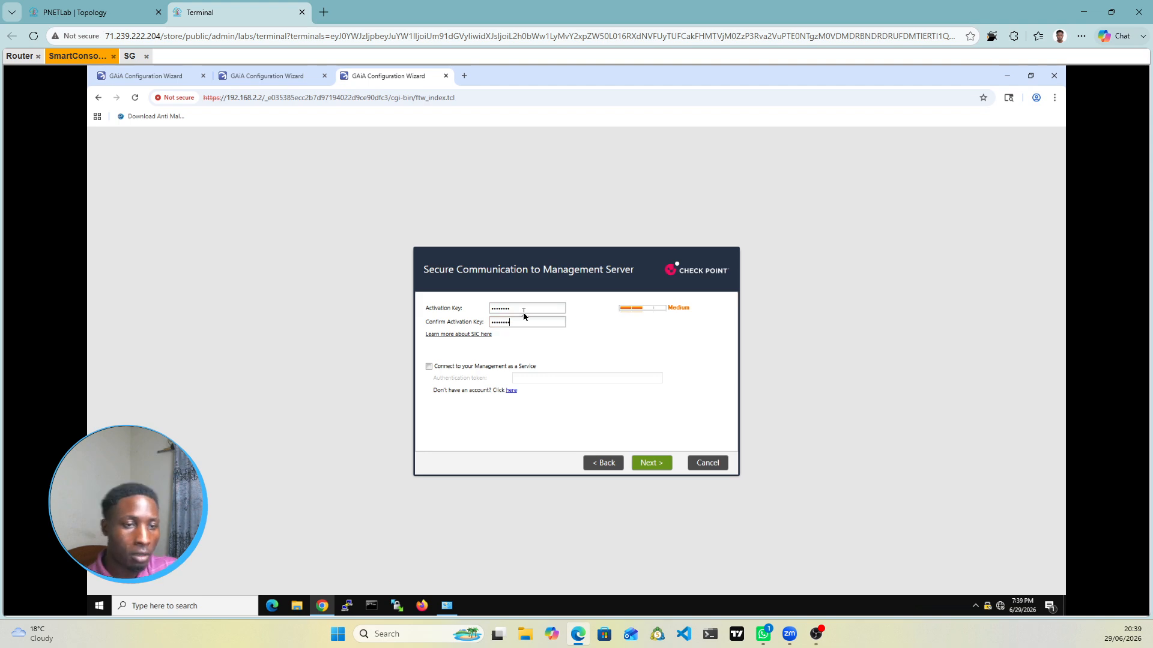
left_click(656, 471)
Step: Start the gateway configuration, then check the Log Server and gateway wizards' setup progress
left_click(660, 472)
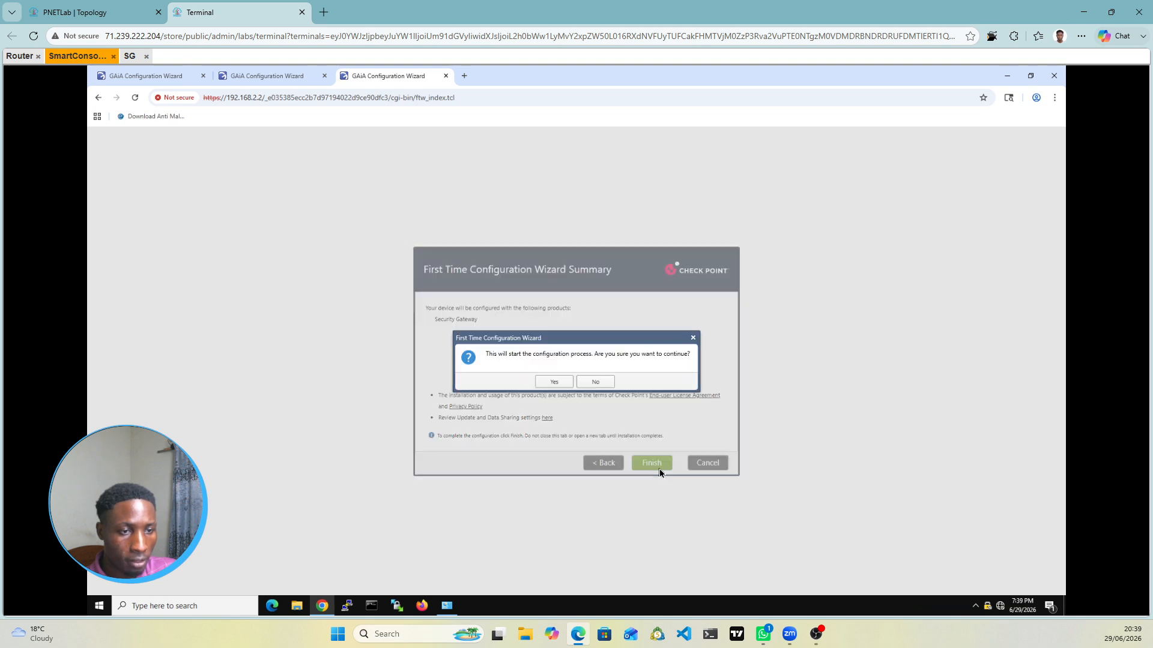
left_click(553, 382)
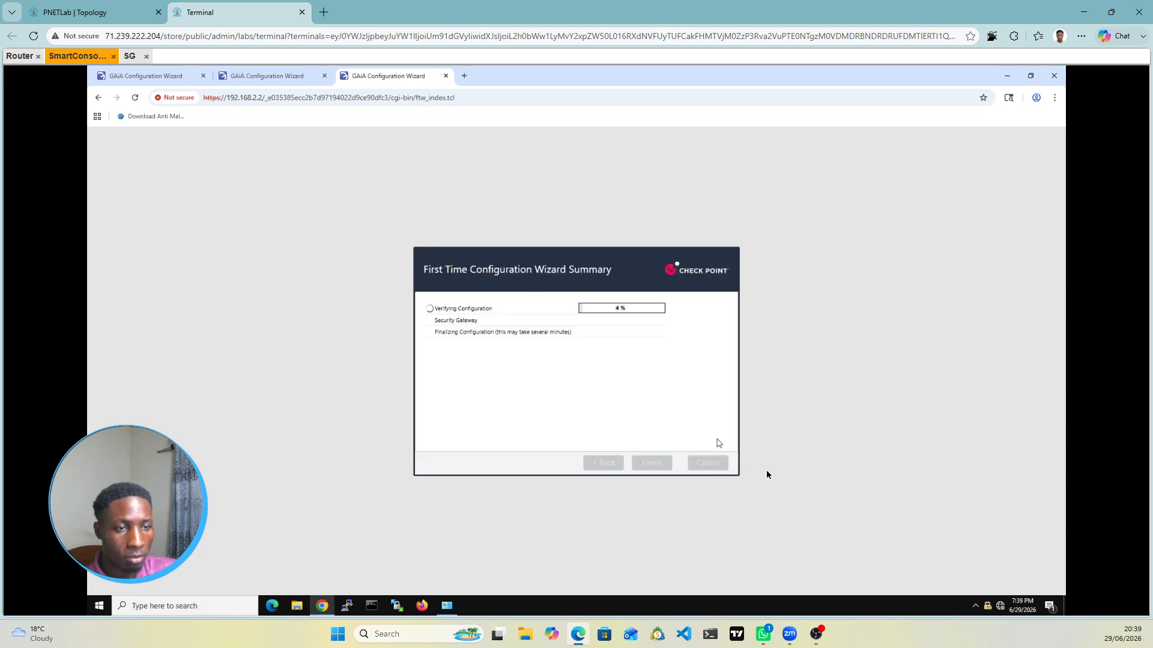
left_click(252, 76)
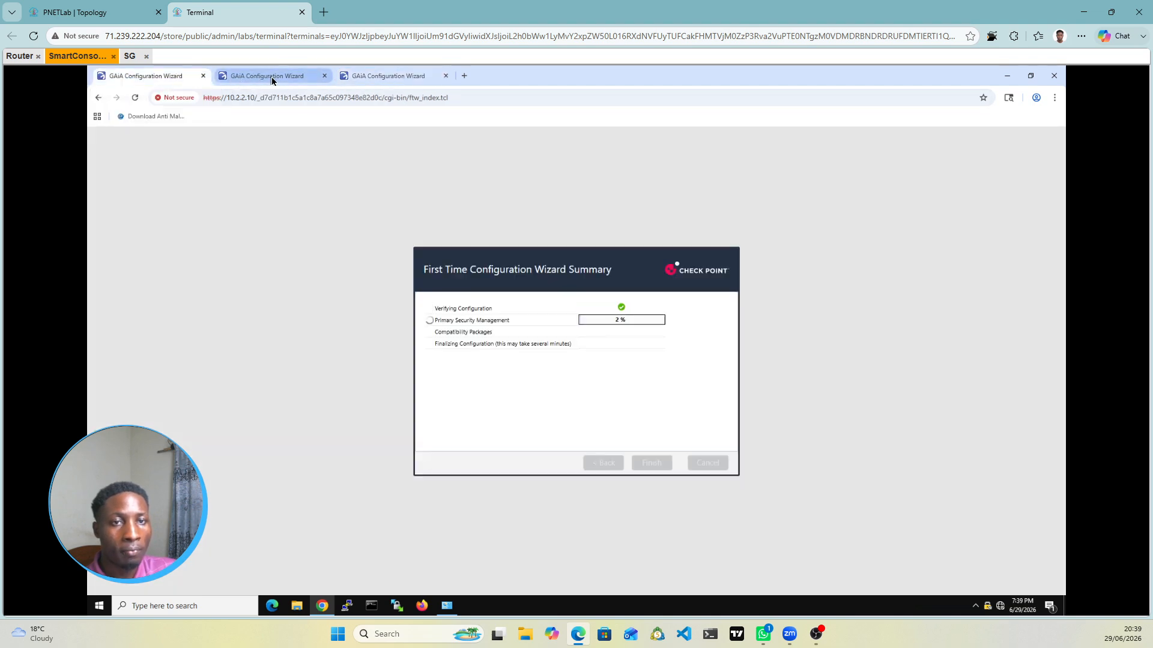
left_click(369, 75)
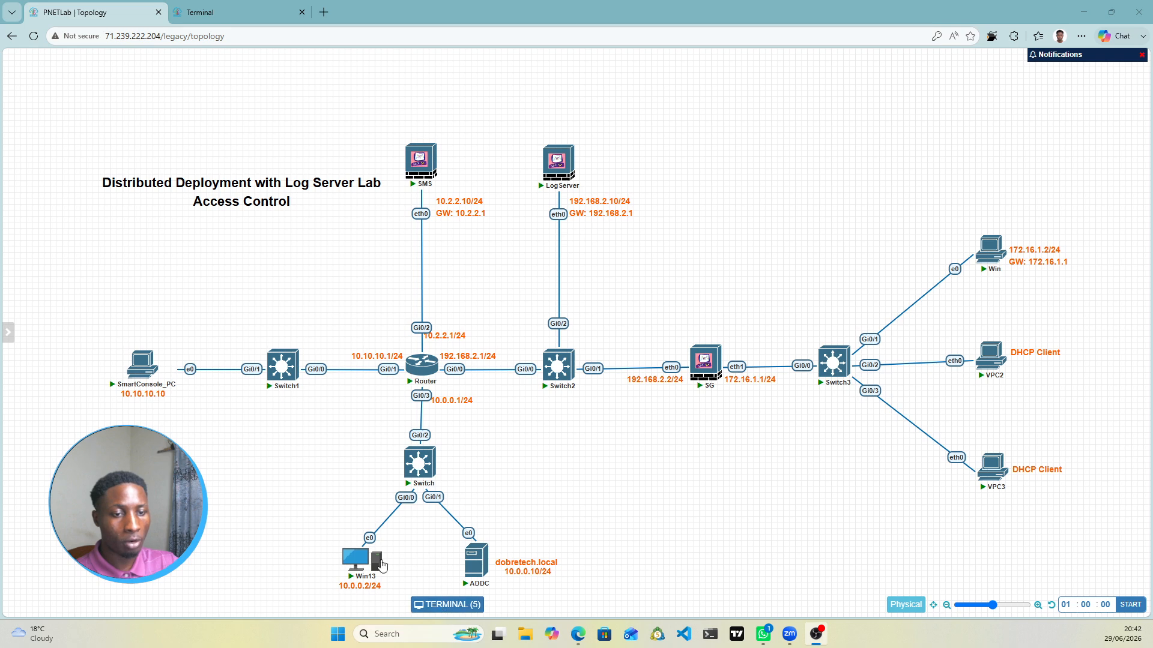
Step: Enter 10.10.10.10 as Win13's preferred DNS server and confirm the IPv4 and connection properties
mouse_move(494, 583)
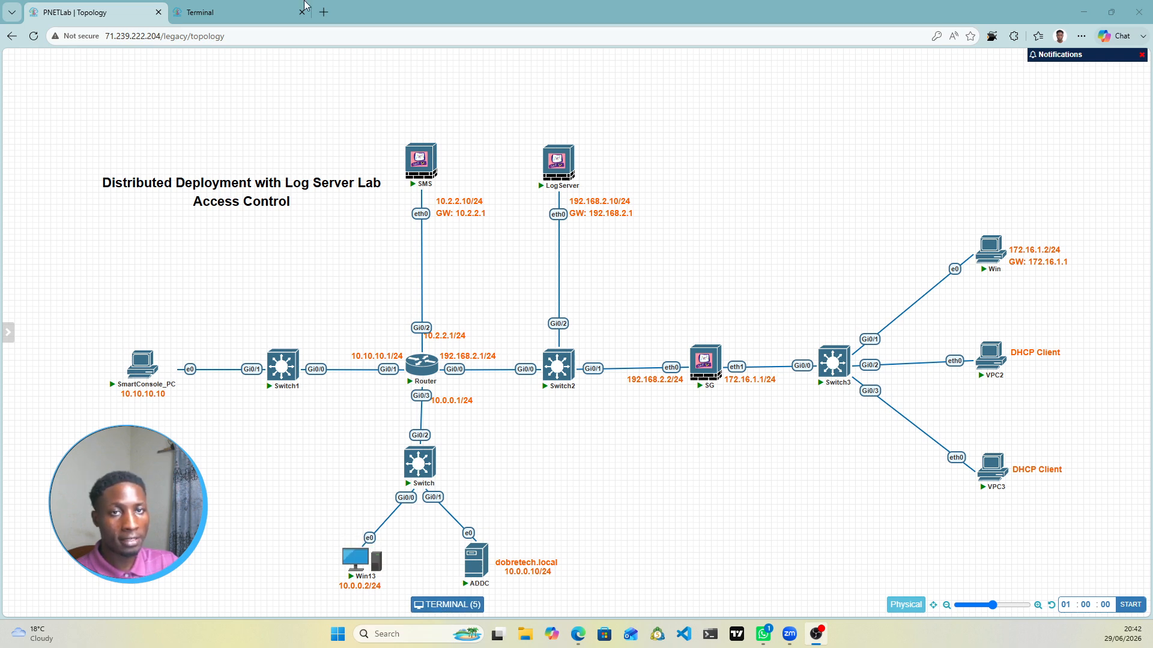
left_click(358, 574)
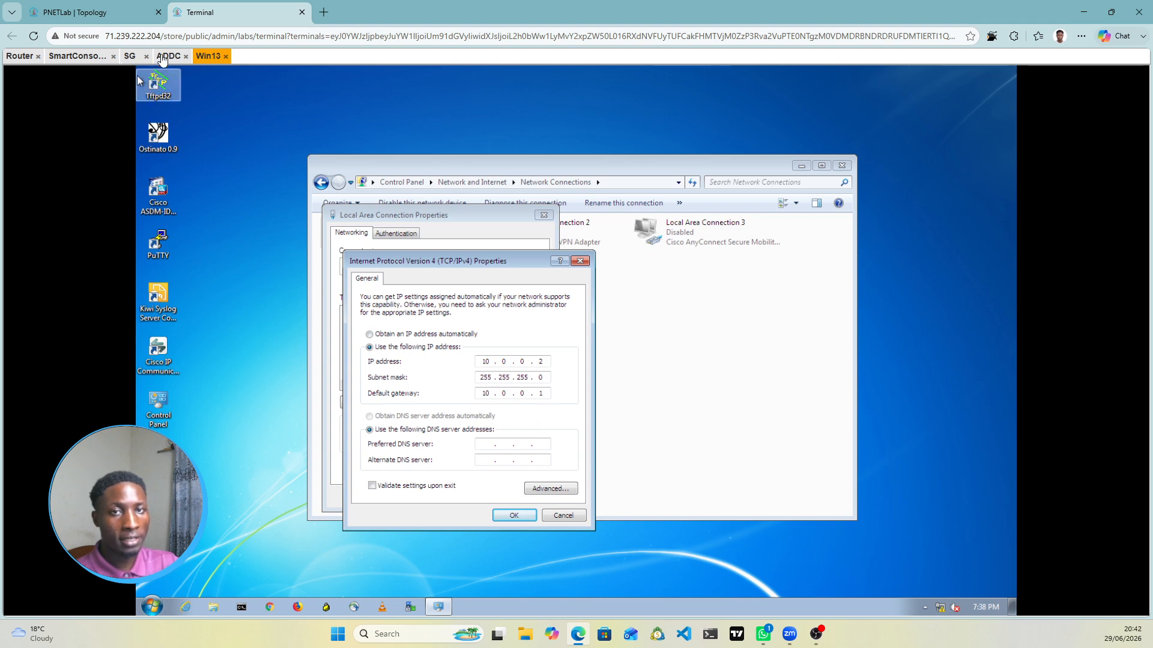
left_click(120, 12)
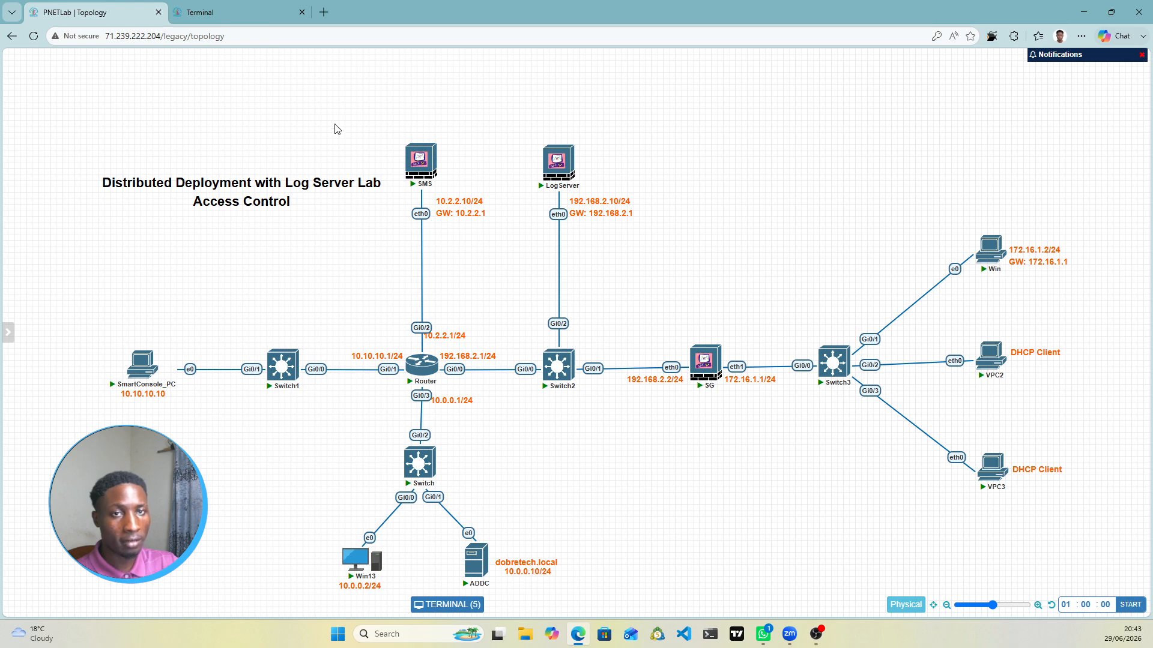
left_click(254, 14)
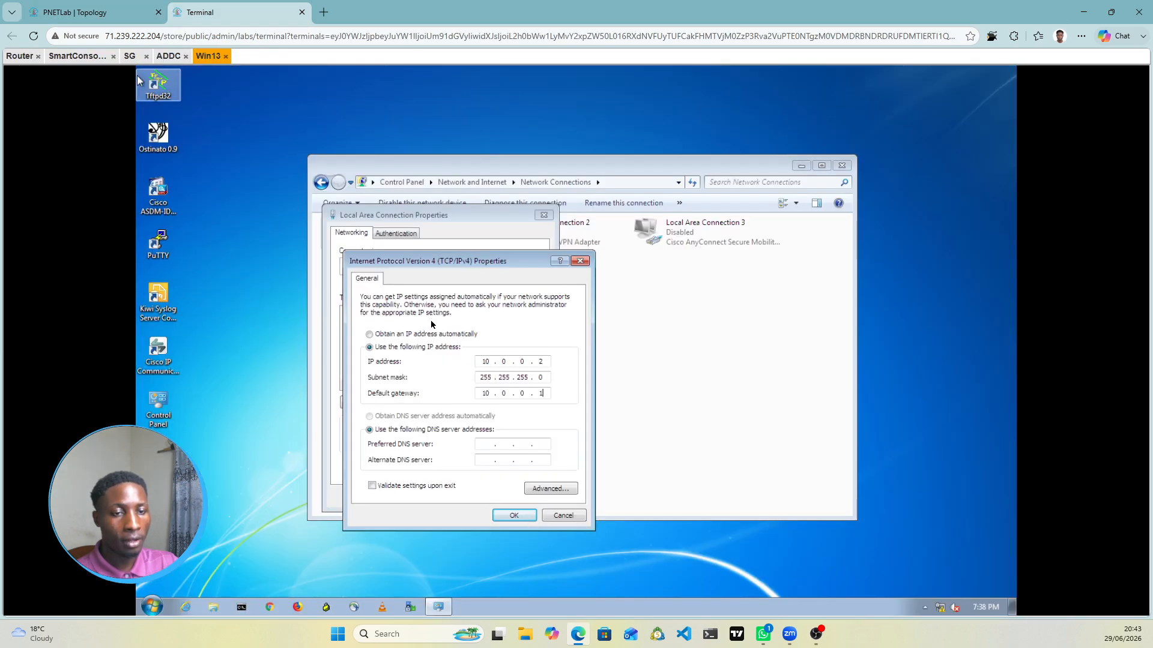
left_click(487, 444)
type("10.10")
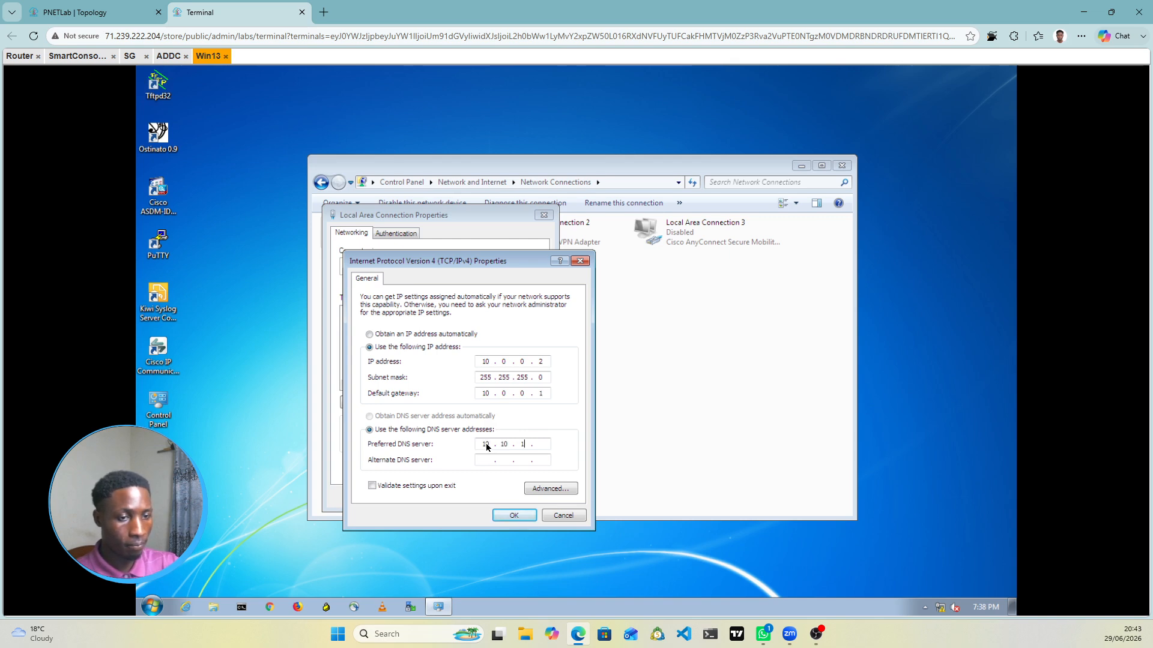
type(".10.10")
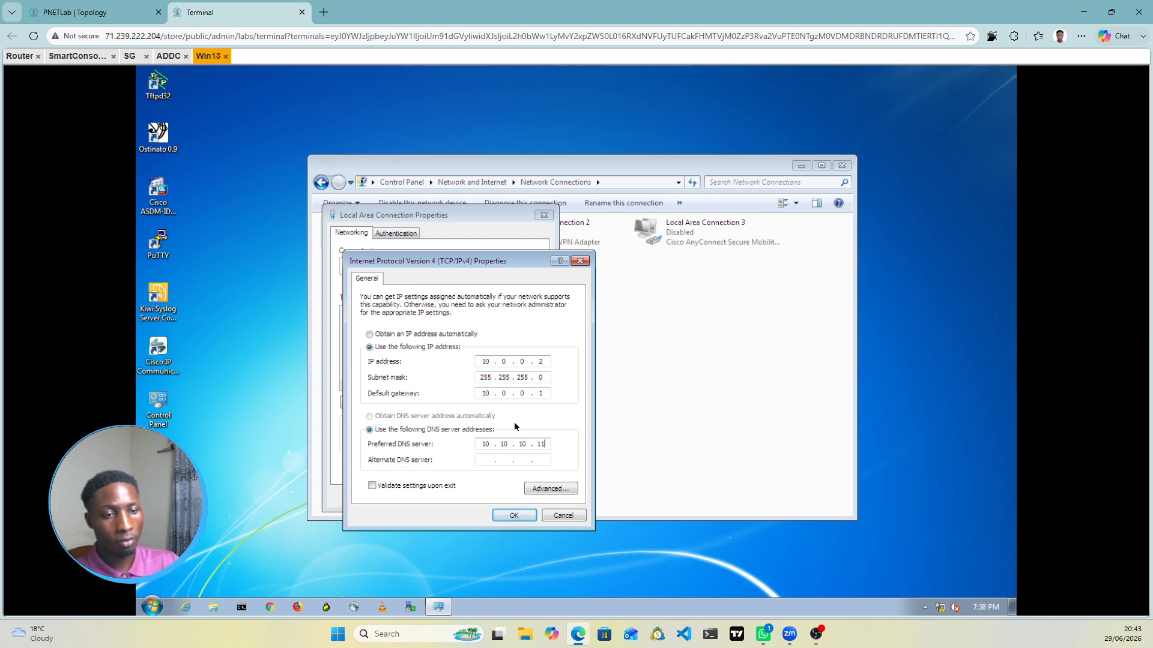
left_click(120, 12)
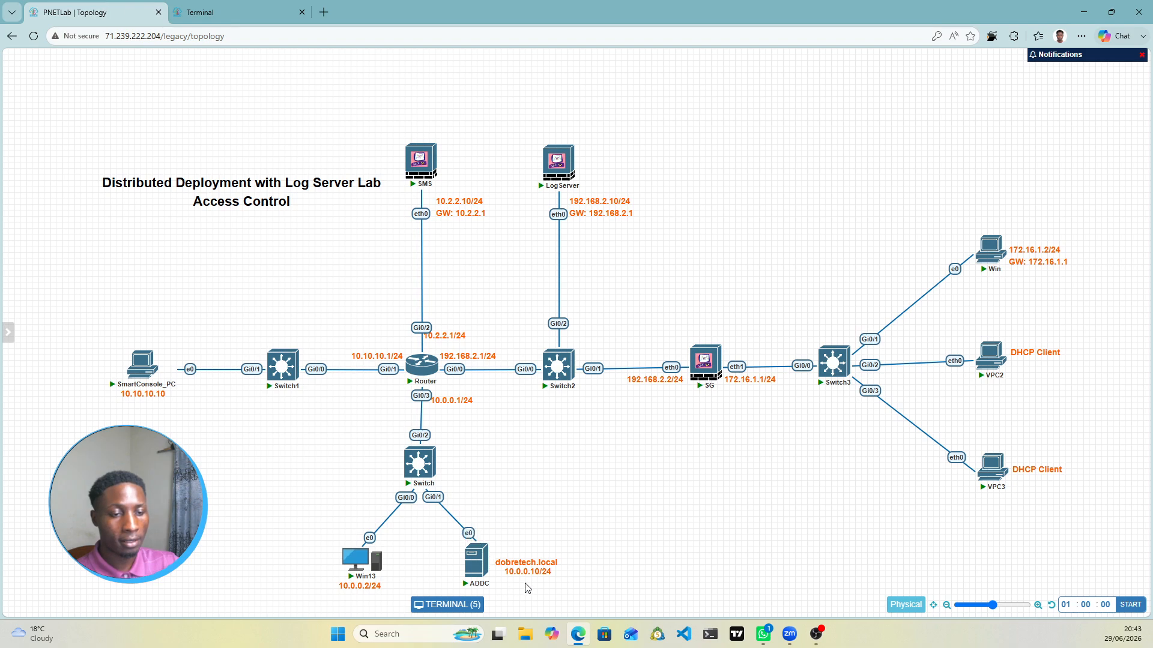
left_click(231, 11)
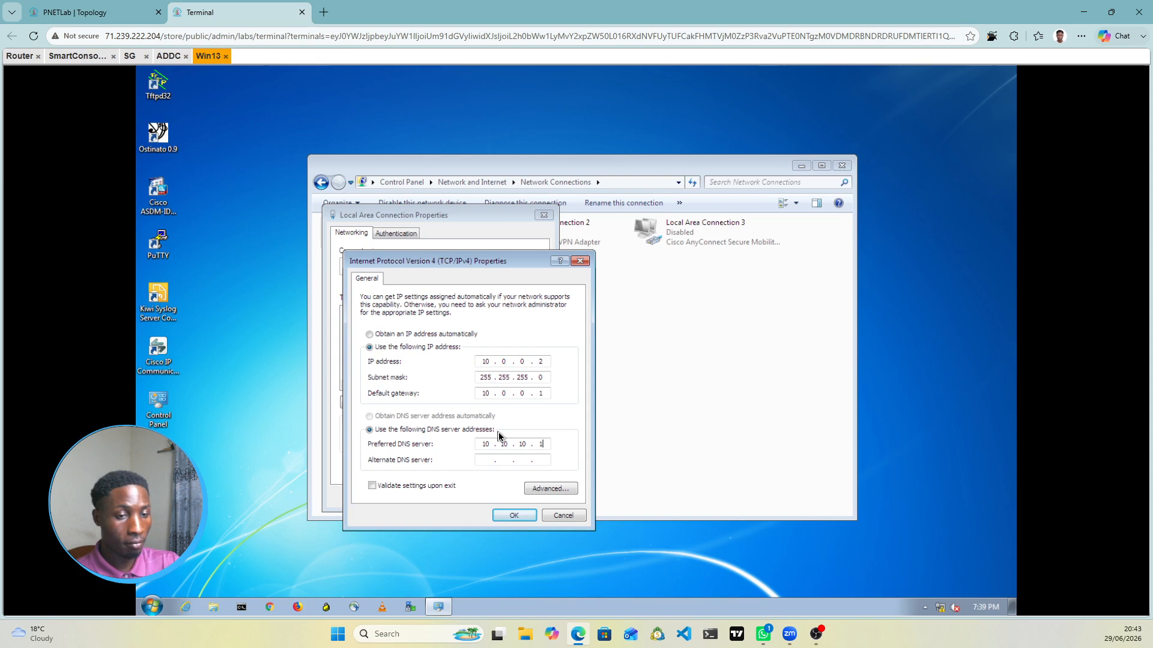
left_click(519, 515)
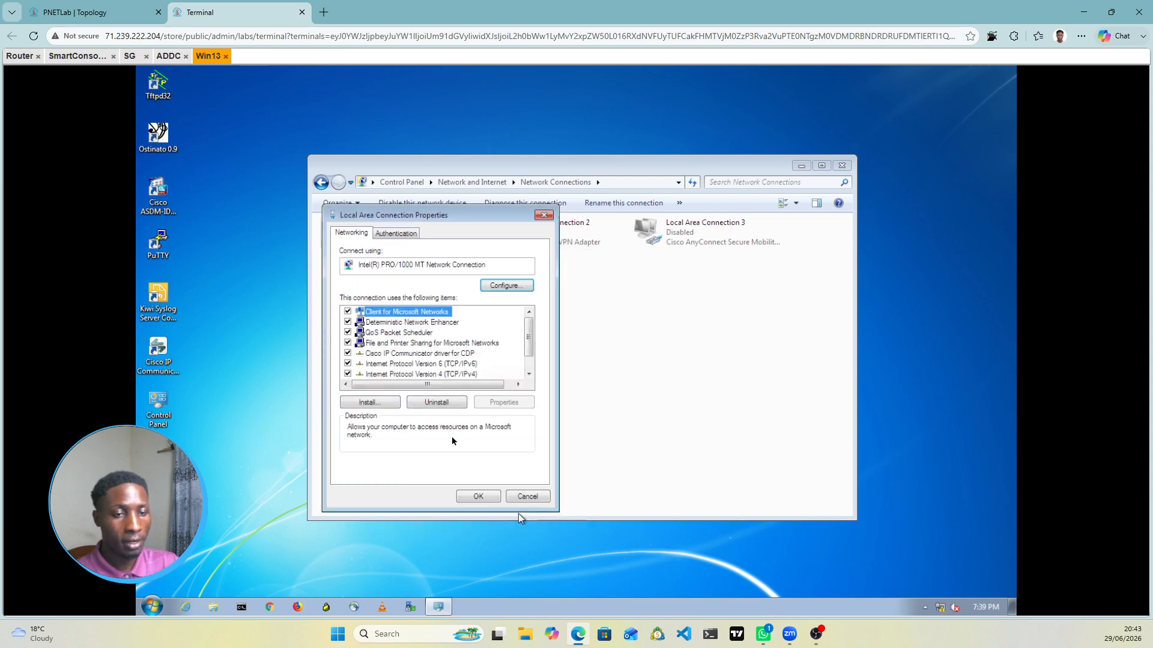
left_click(490, 498)
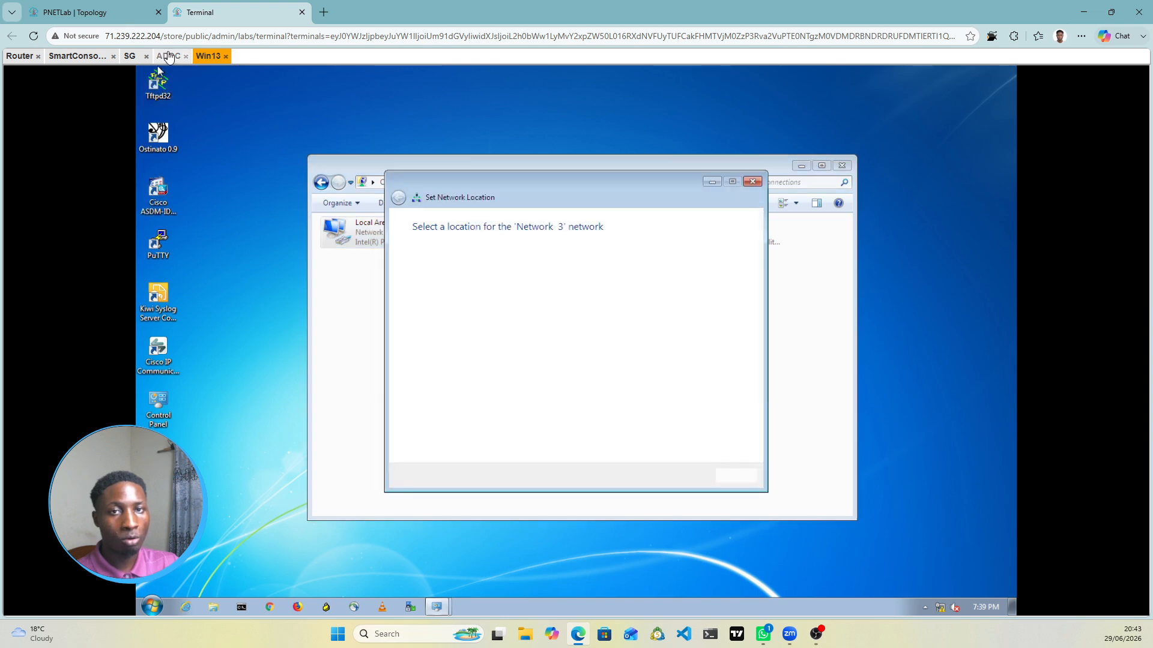
Step: Dismiss Win13's Set Network Location prompt and return to the lab topology
left_click(172, 55)
left_click(208, 56)
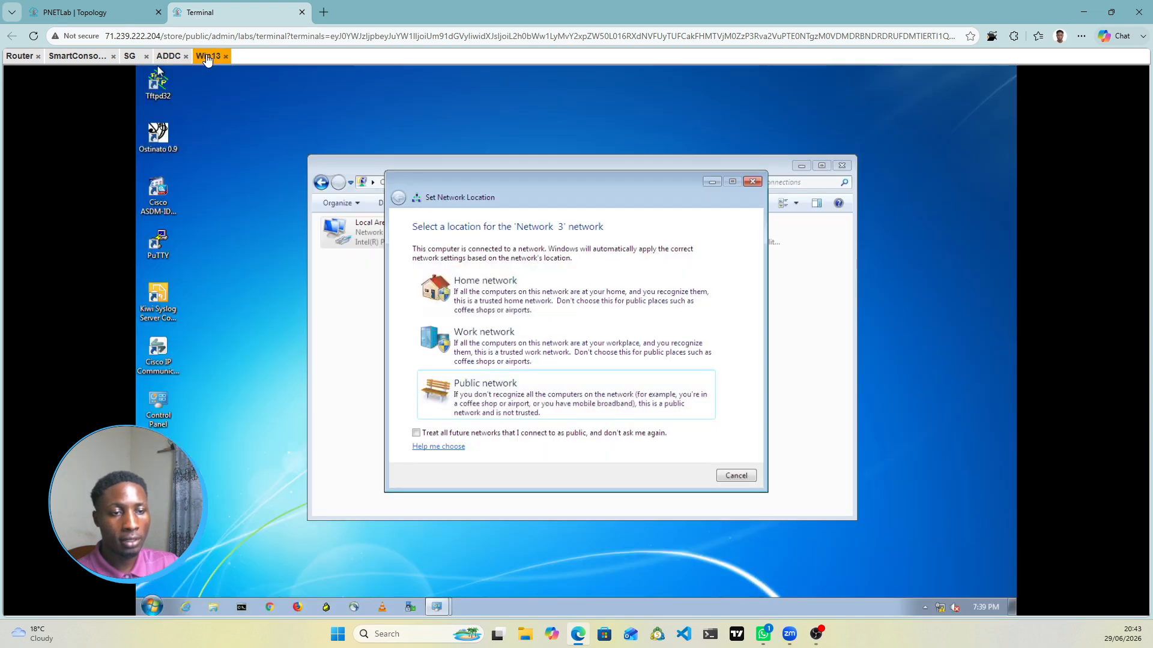
left_click(734, 476)
left_click(84, 8)
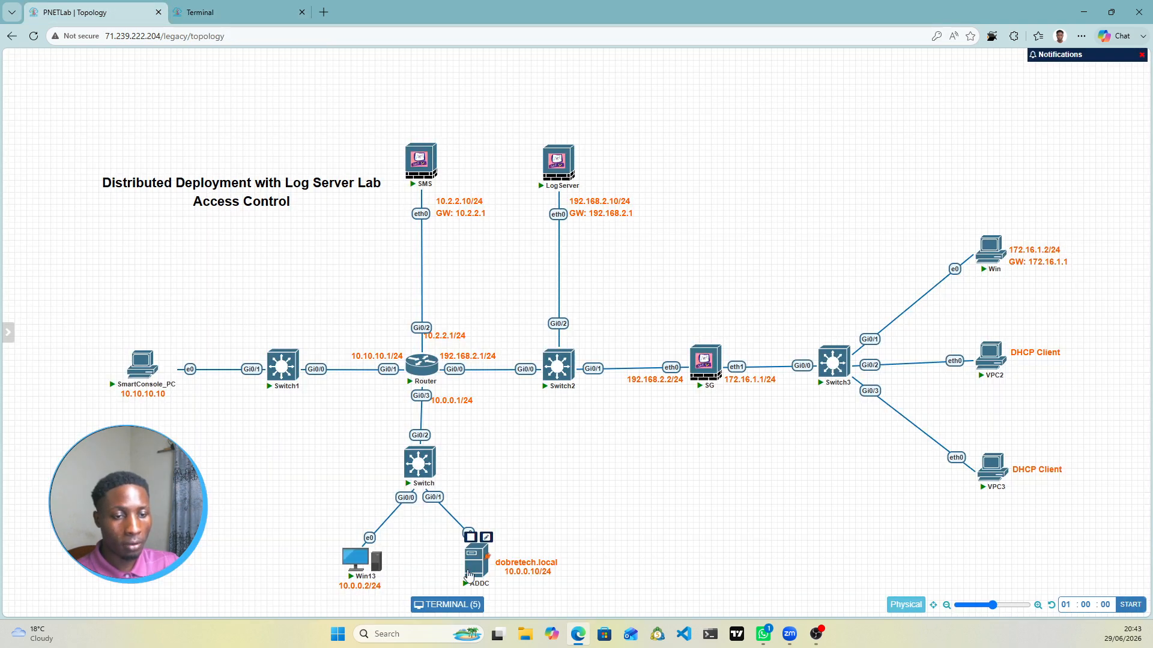
Step: In the ADDC console, open Server Manager's Local Server view and its Ethernet Network Connections
left_click(478, 569)
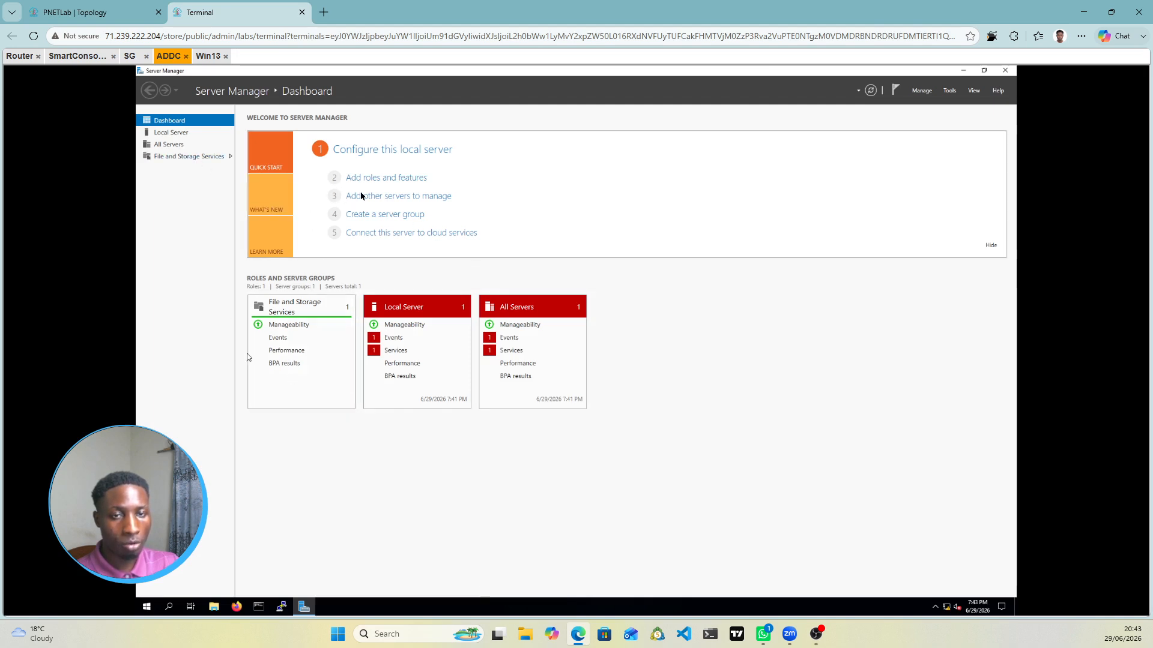
left_click(172, 133)
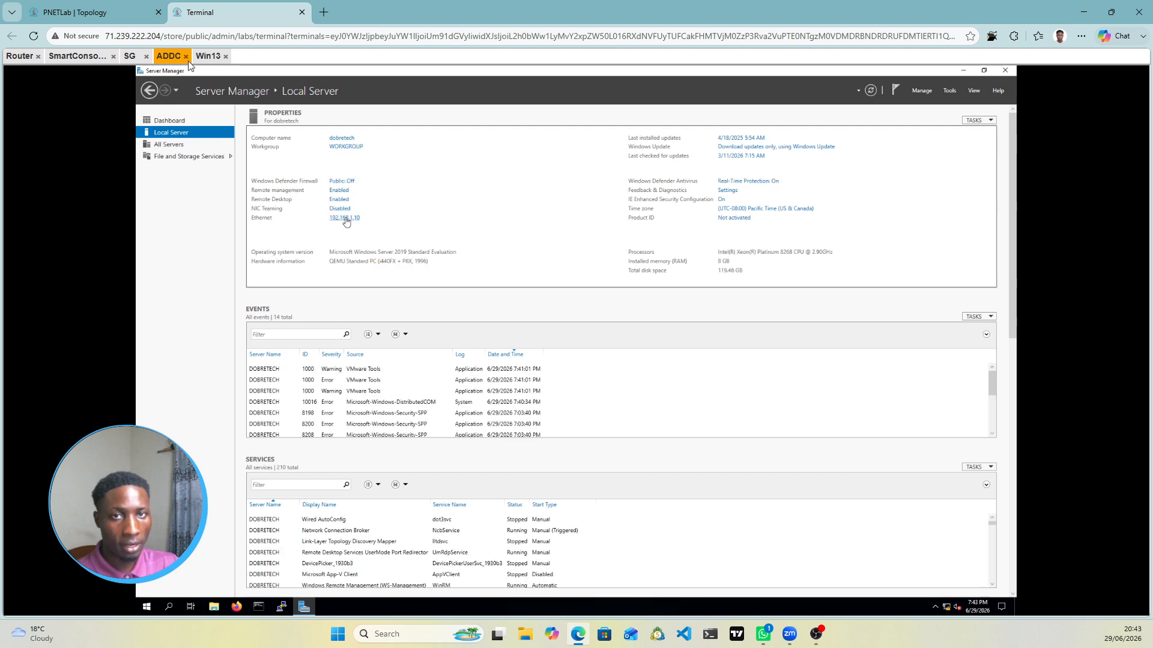
left_click(91, 12)
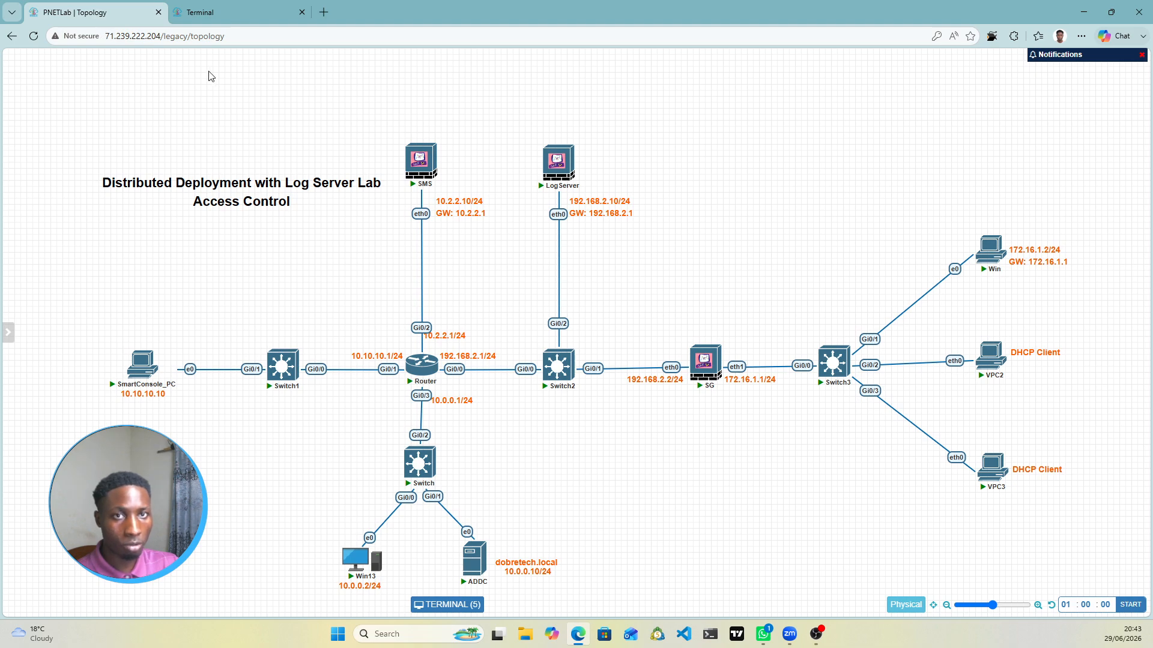
left_click(222, 16)
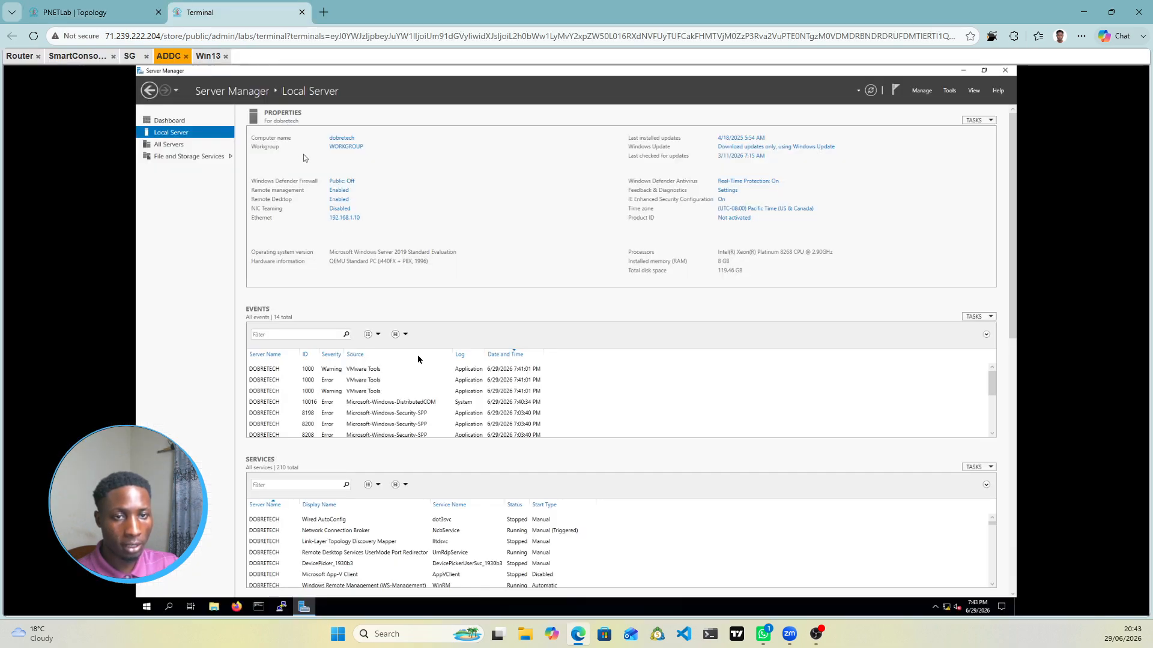
left_click(347, 219)
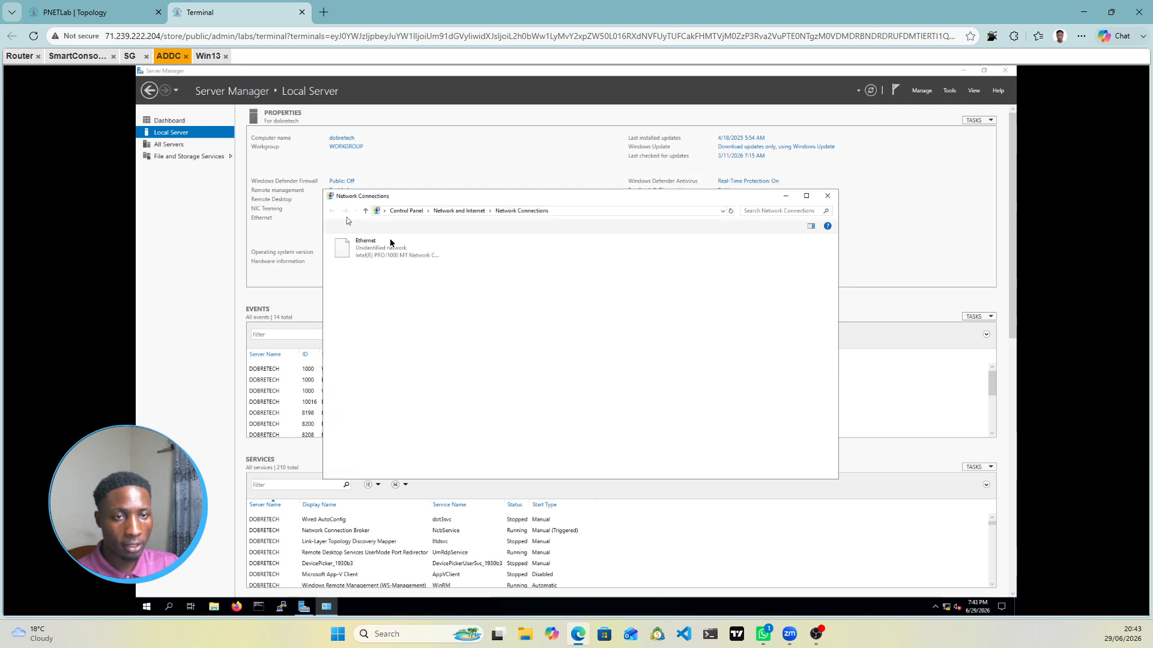
Step: In ADDC's Ethernet IPv4 properties, change the IP to 10.0.0.10 and start the gateway 10.0.0.1
right_click(390, 250)
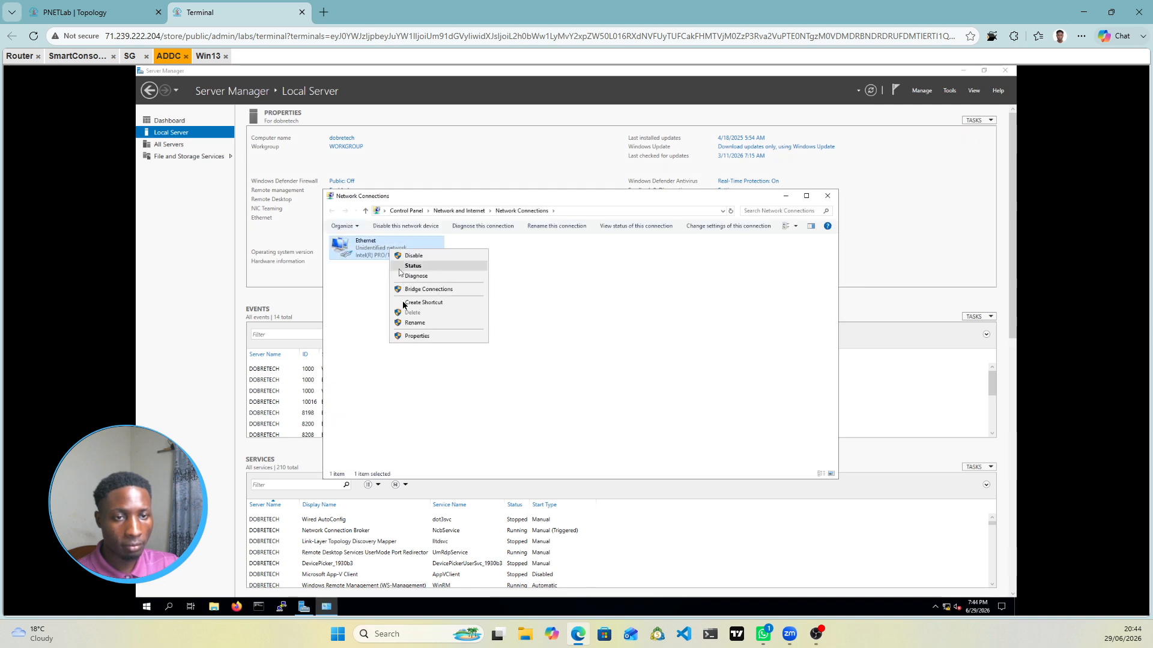
left_click(422, 338)
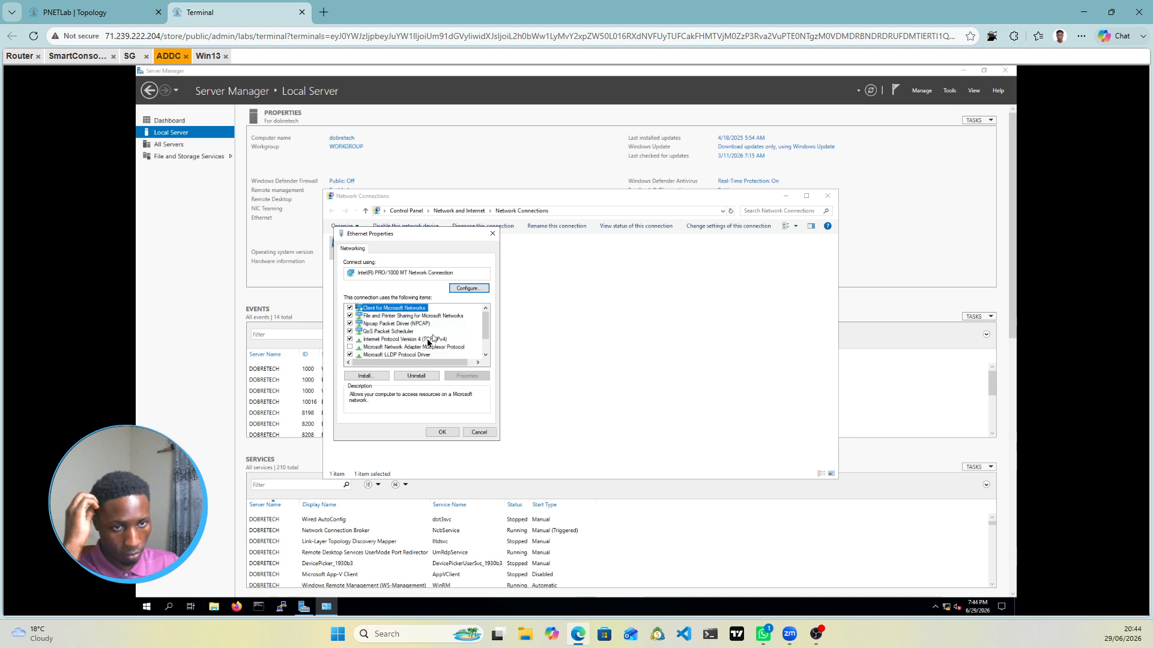
double_click(428, 340)
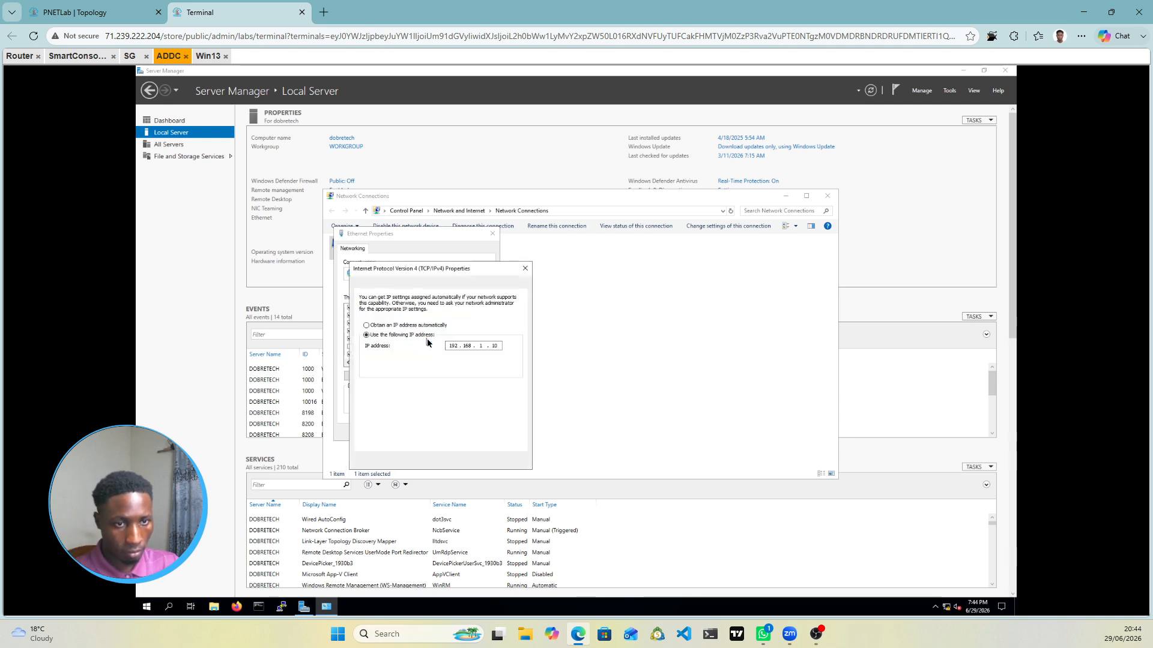
left_click(500, 346)
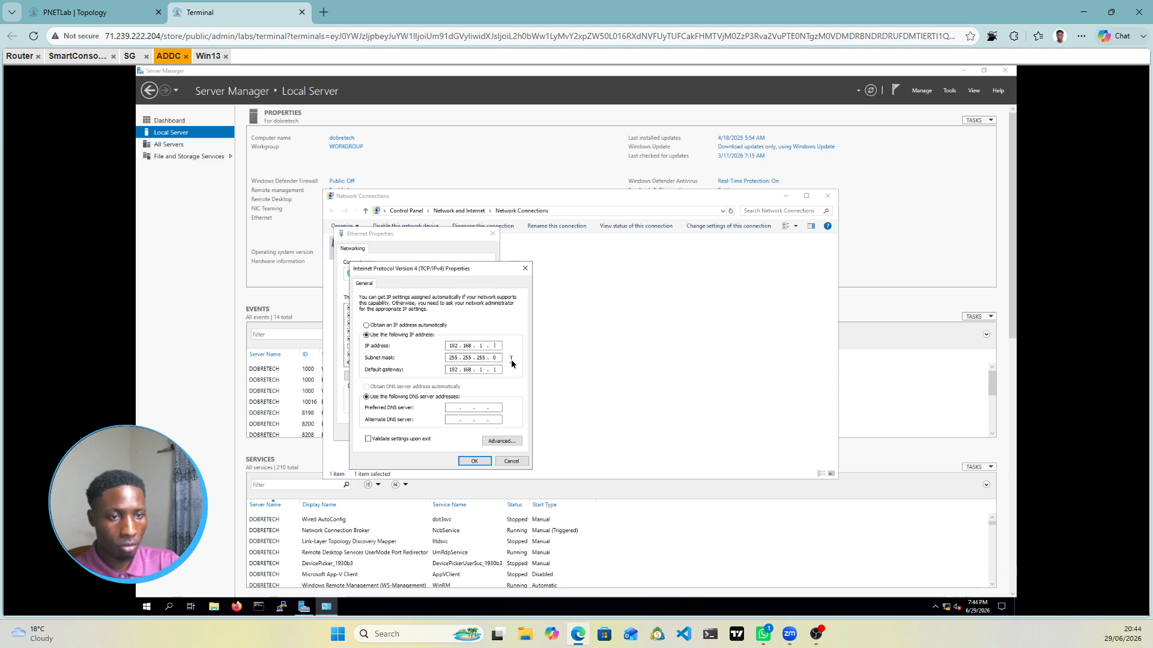
key("BackSpace")
key("BackSpace")
key("BackSpace")
key("BackSpace")
key("BackSpace")
key("BackSpace")
key("BackSpace")
key("BackSpace")
key("Right")
key("Right")
key("Right")
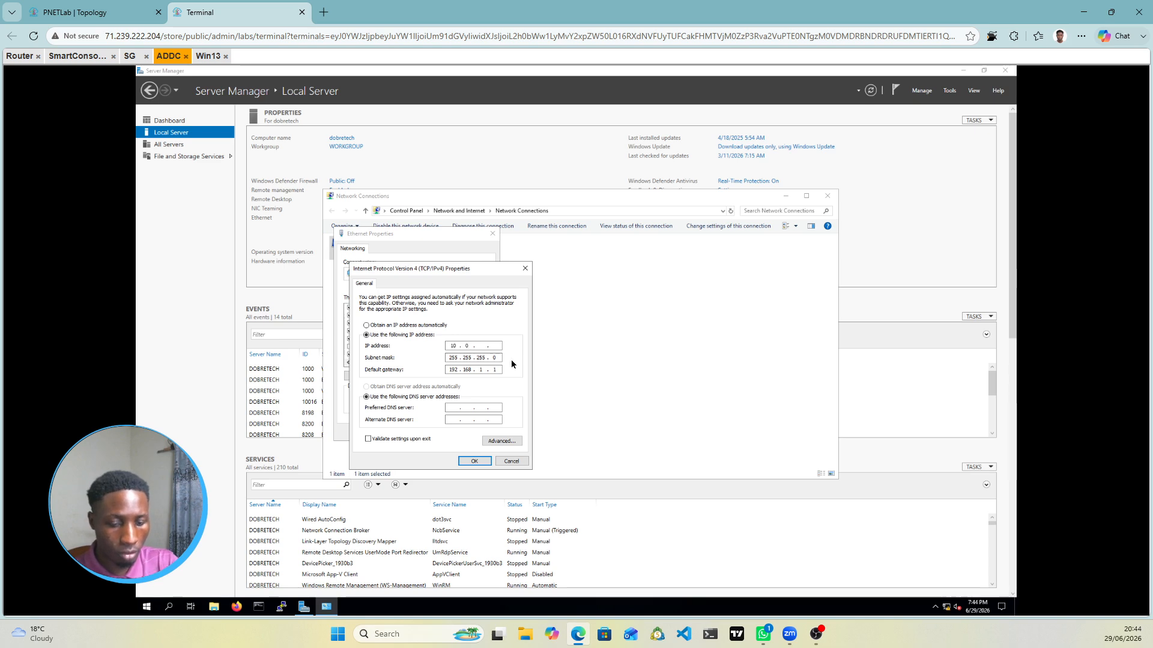
type("10")
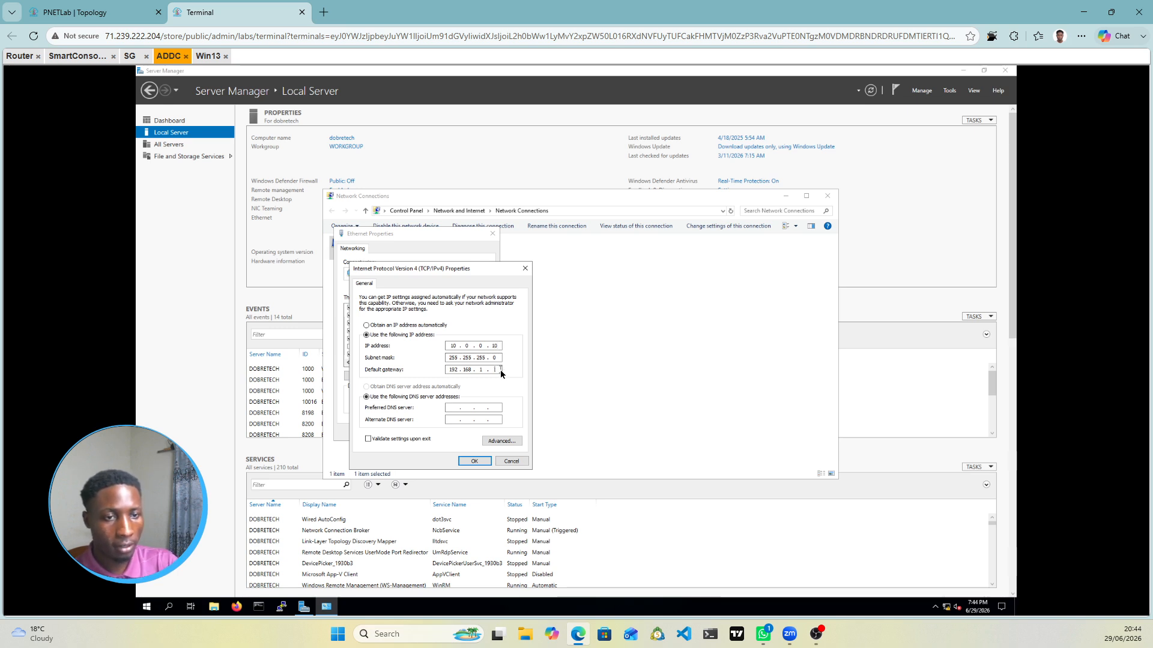
key("BackSpace")
key("BackSpace")
key("BackSpace")
key("BackSpace")
key("BackSpace")
key("BackSpace")
key("BackSpace")
key("BackSpace")
key("BackSpace")
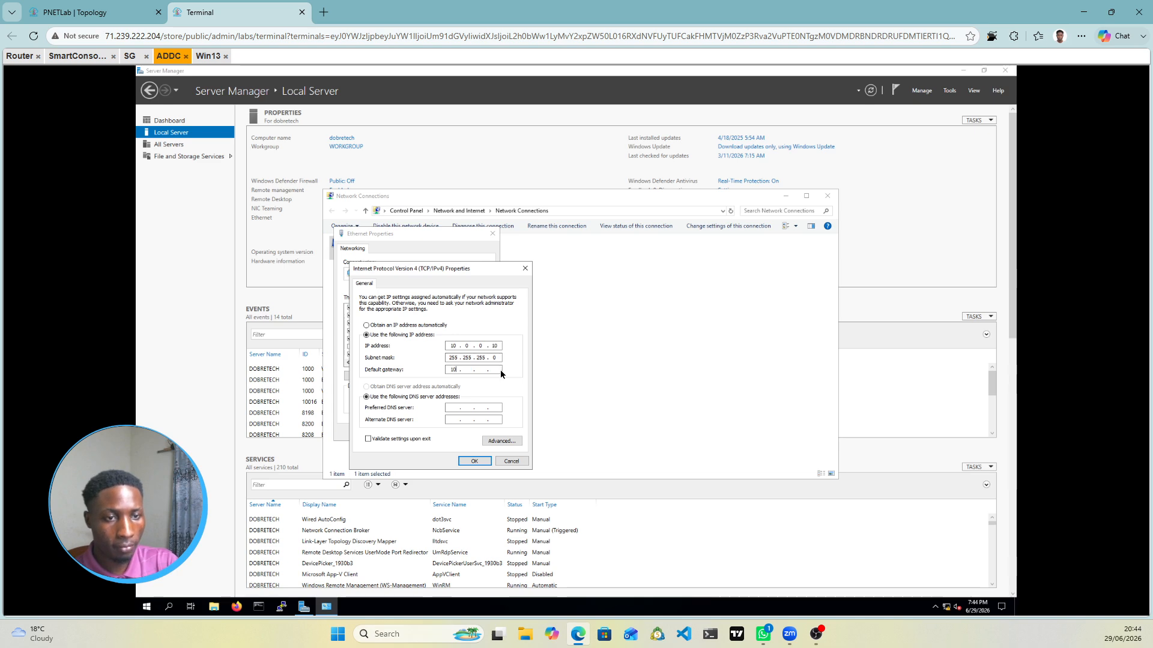
type("10 . 0 ")
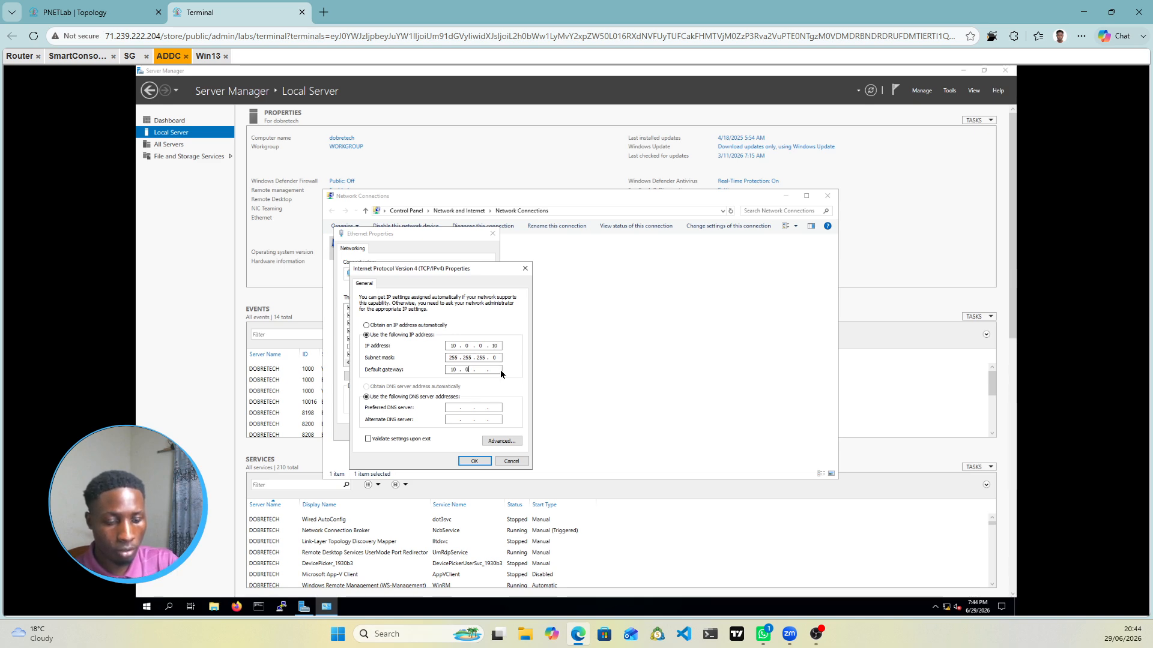
type(".")
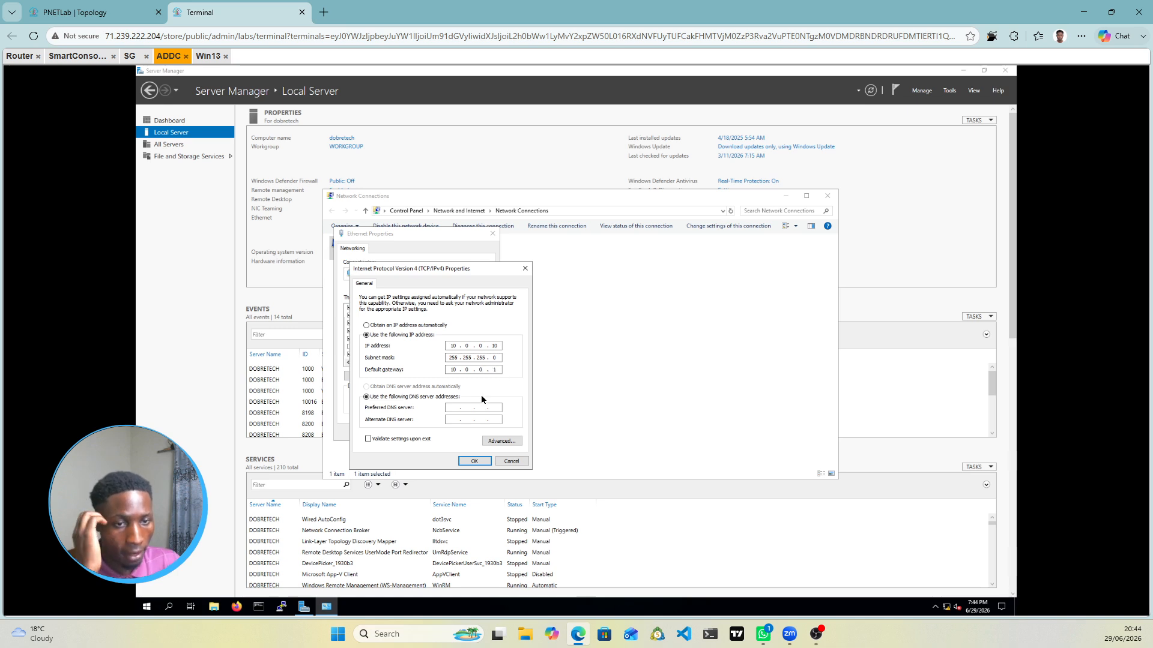
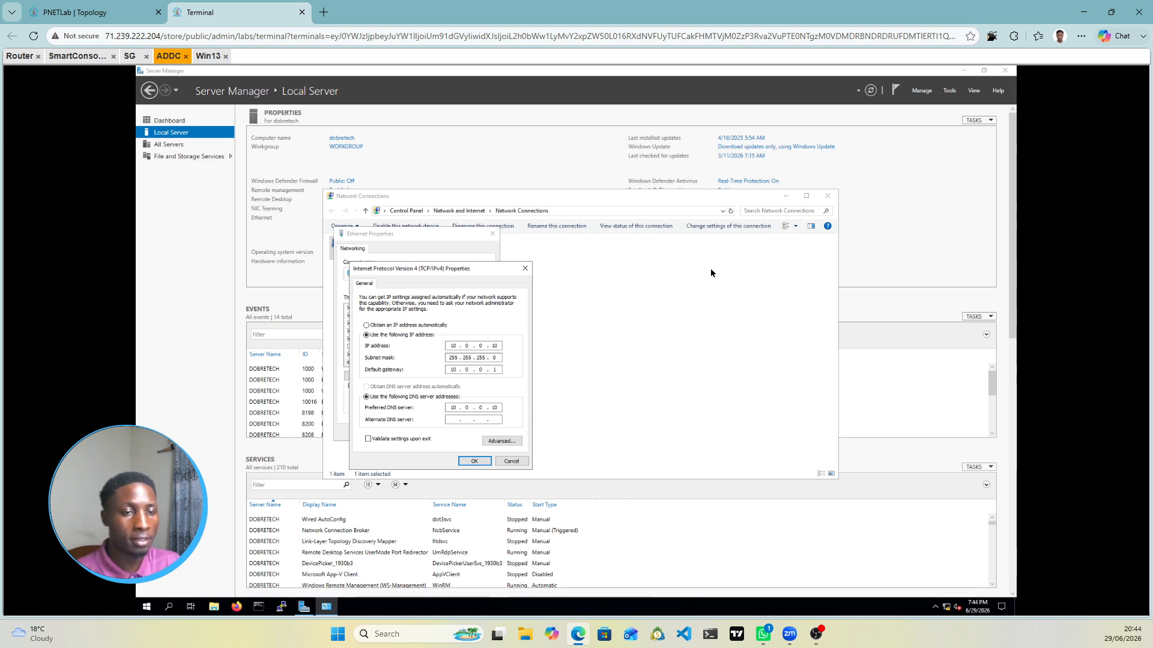
Step: Apply ADDC's 10.0.0.10 IP and DNS, allow network discovery, and refresh Server Manager
left_click(475, 461)
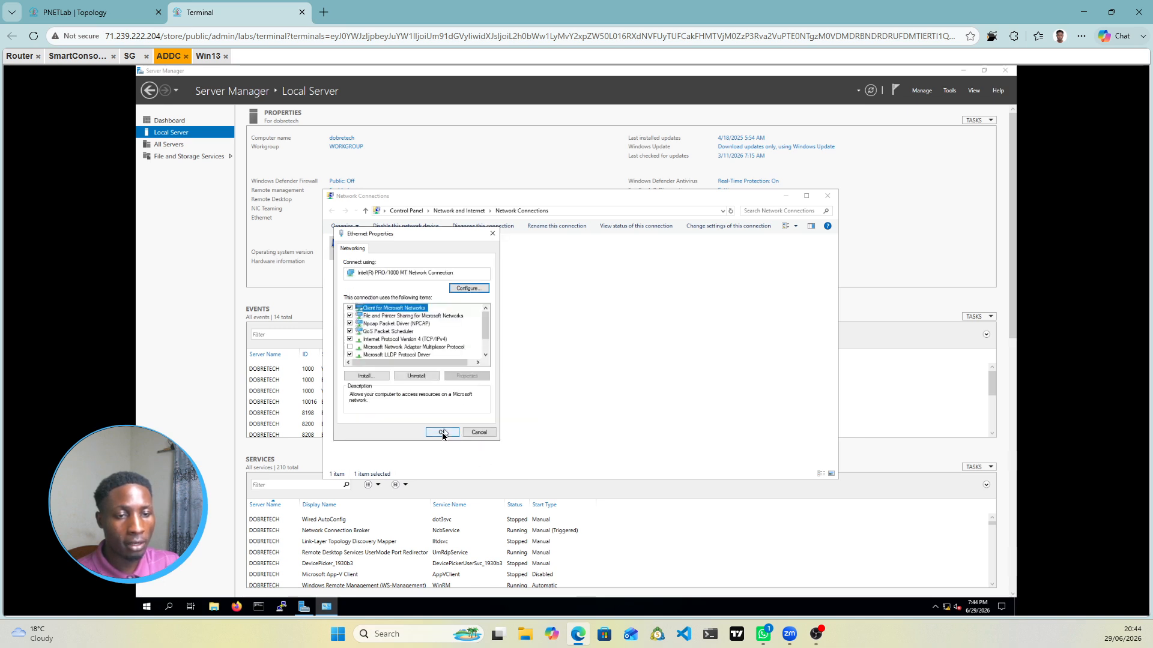
left_click(443, 433)
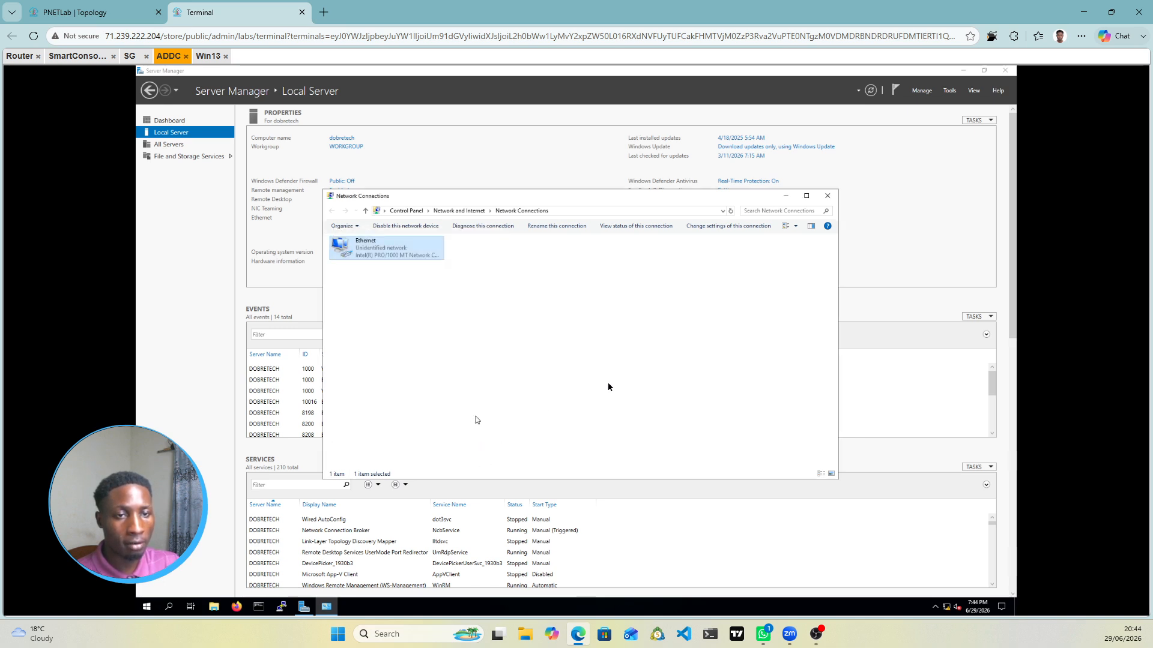
left_click(785, 197)
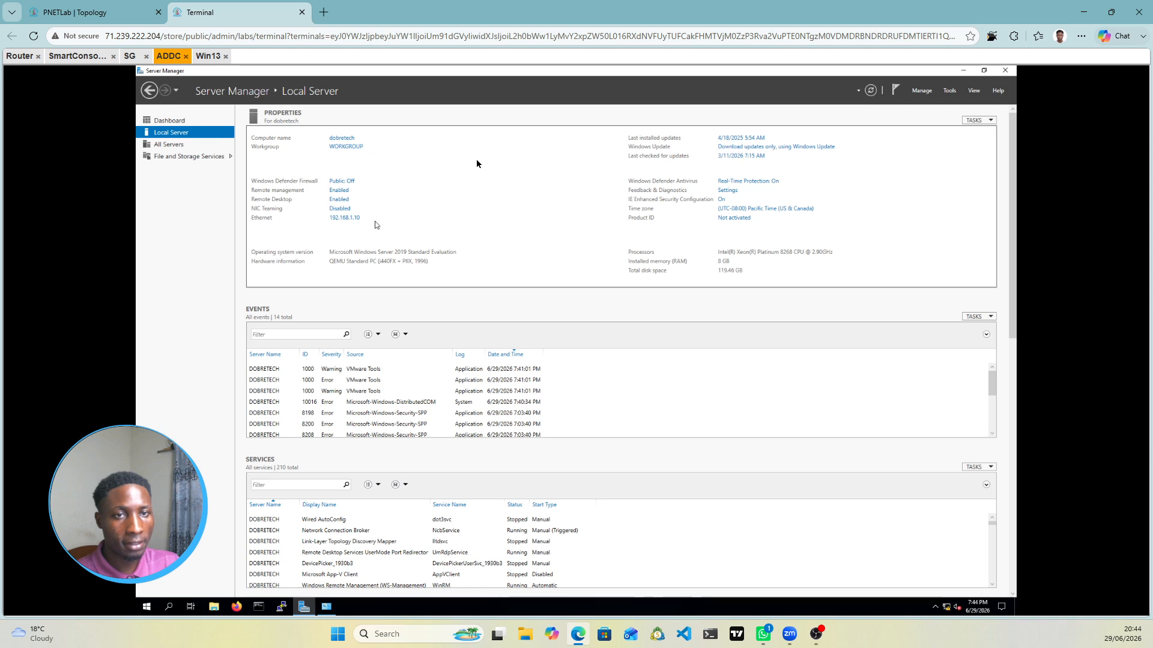
left_click(930, 238)
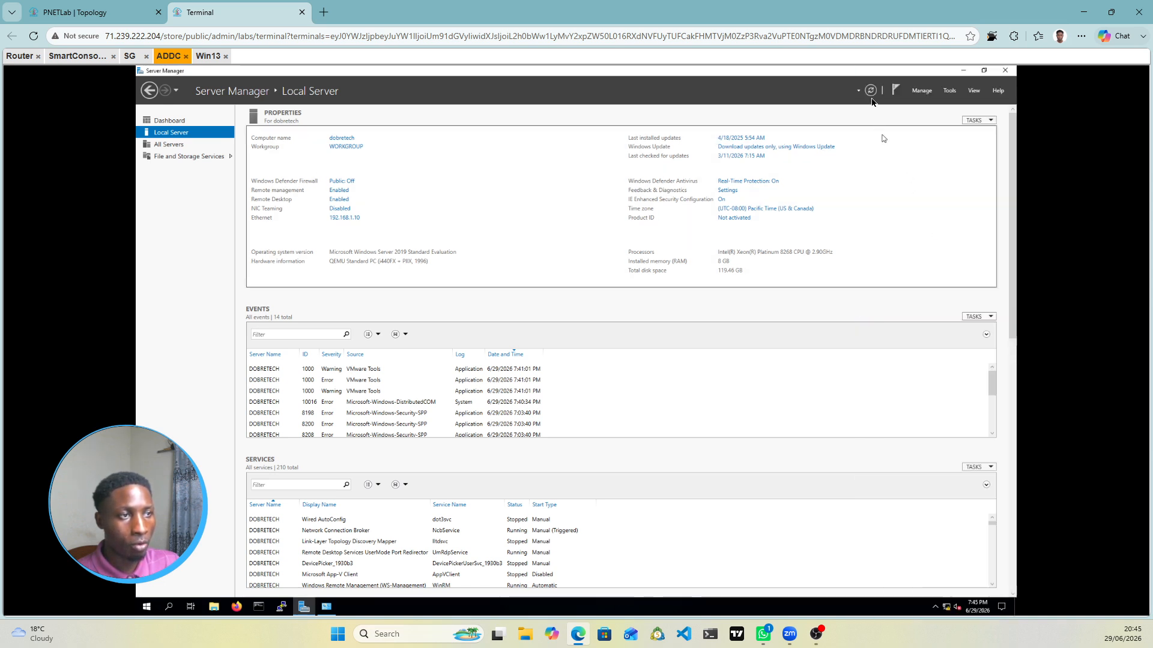
left_click(870, 93)
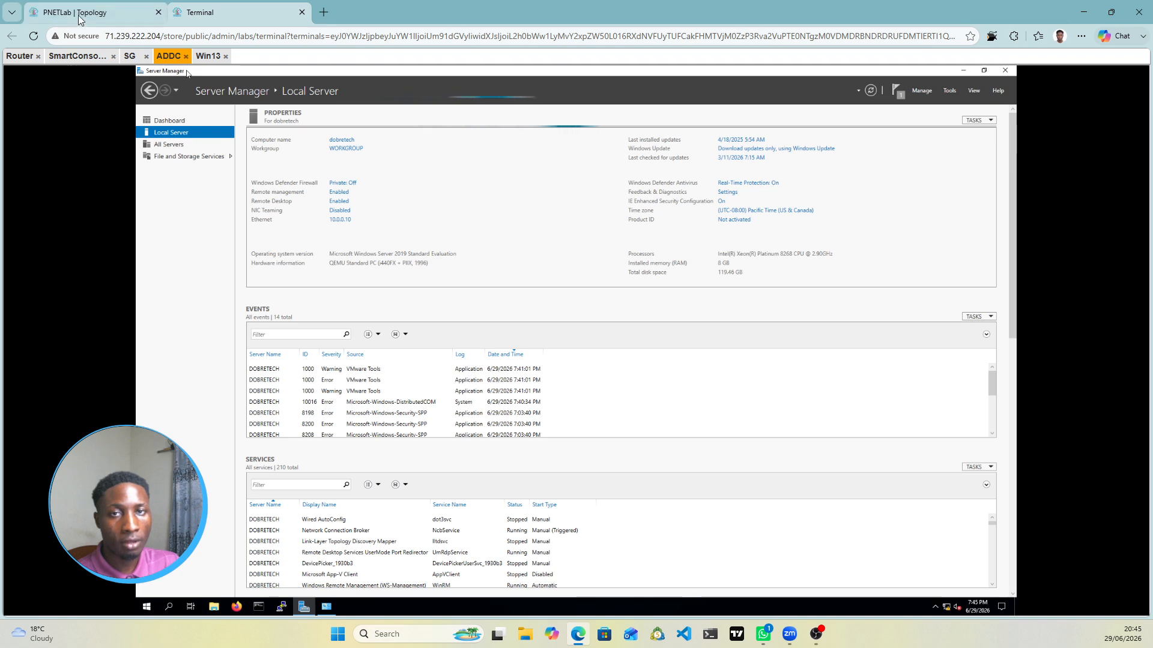
Step: Check the Log Server and SMS first-time configuration progress, then return to the topology
left_click(81, 57)
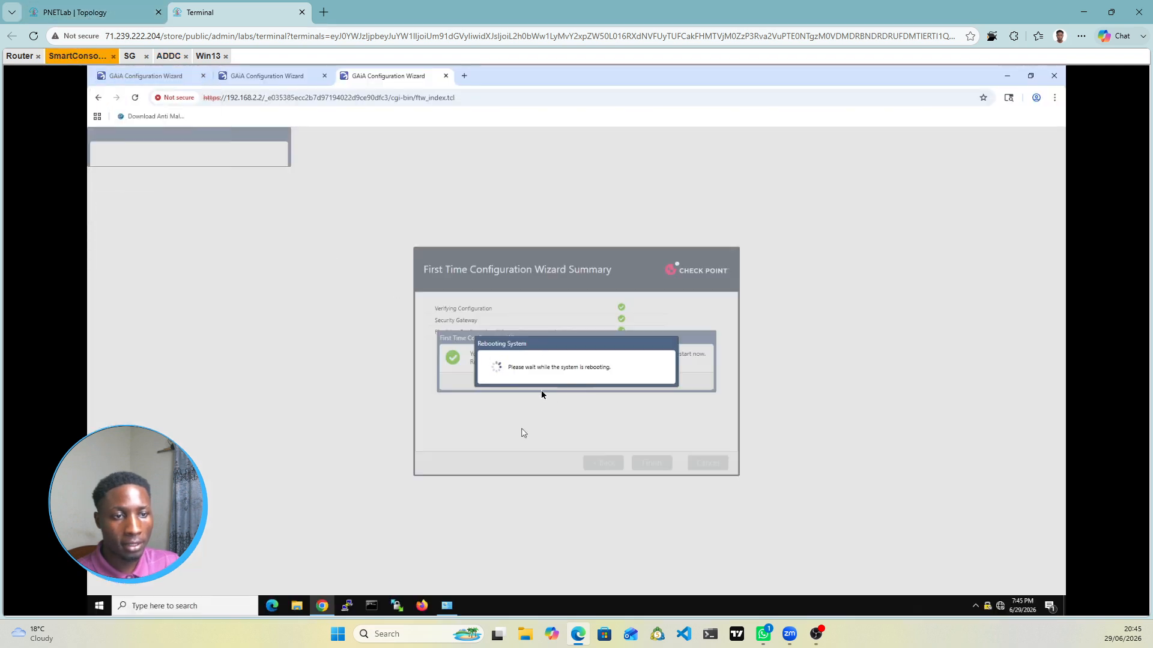
left_click(284, 80)
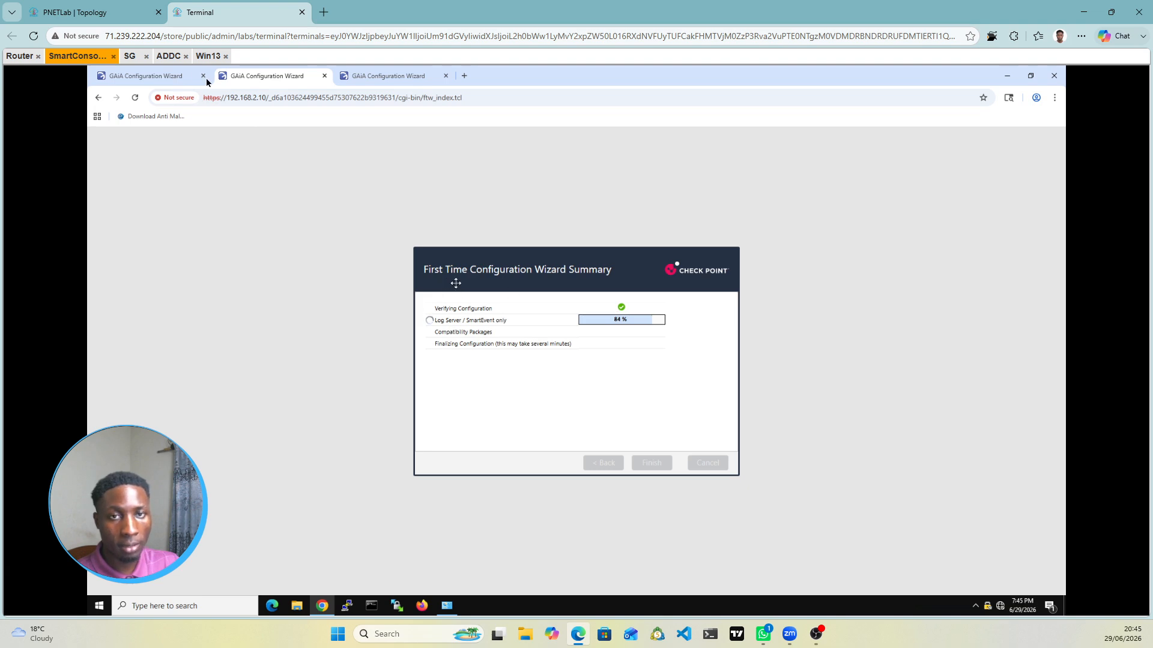
left_click(156, 75)
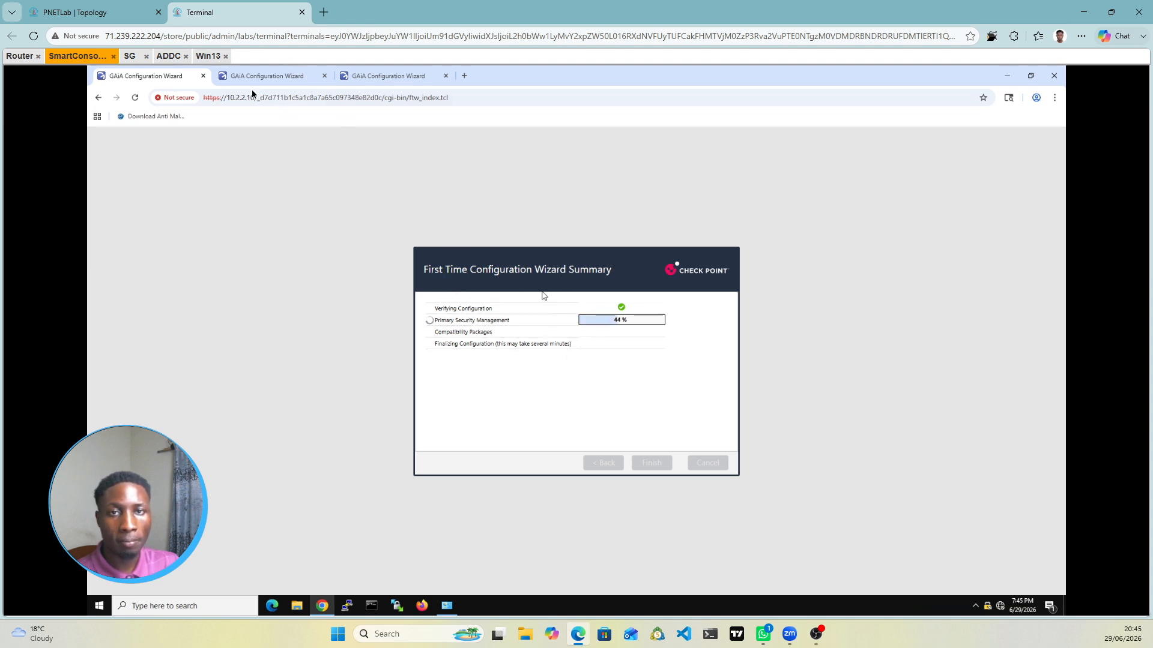
left_click(169, 56)
left_click(125, 20)
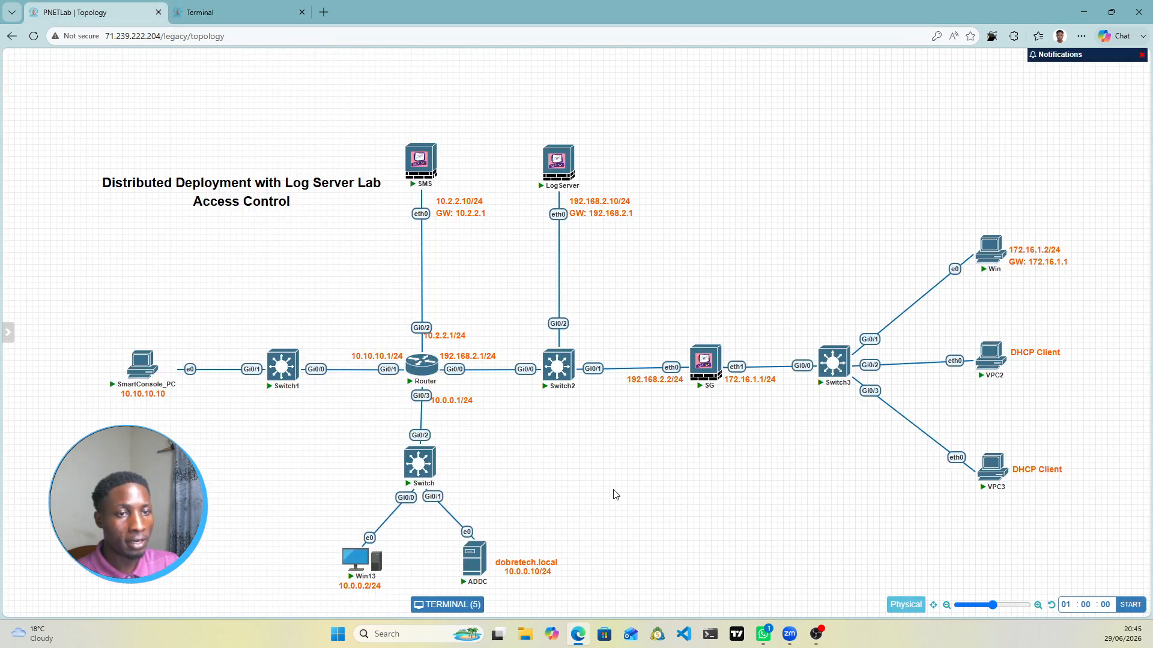
Step: Review the lab's topology nodes, then go back to the ADDC server console
mouse_move(269, 390)
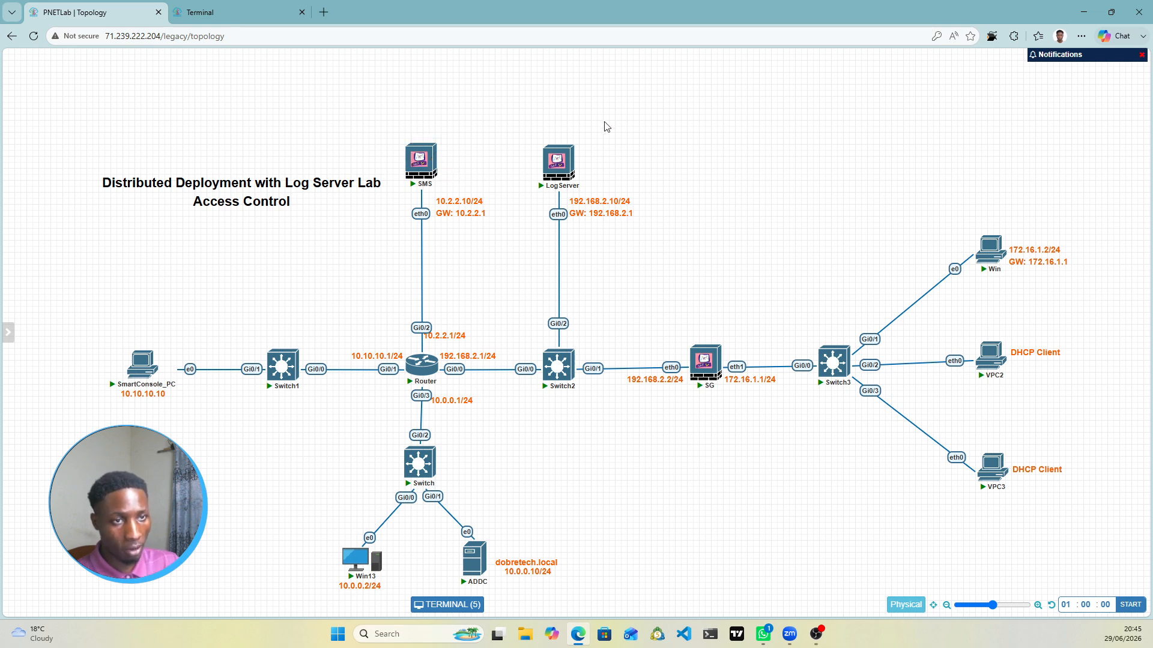
mouse_move(559, 156)
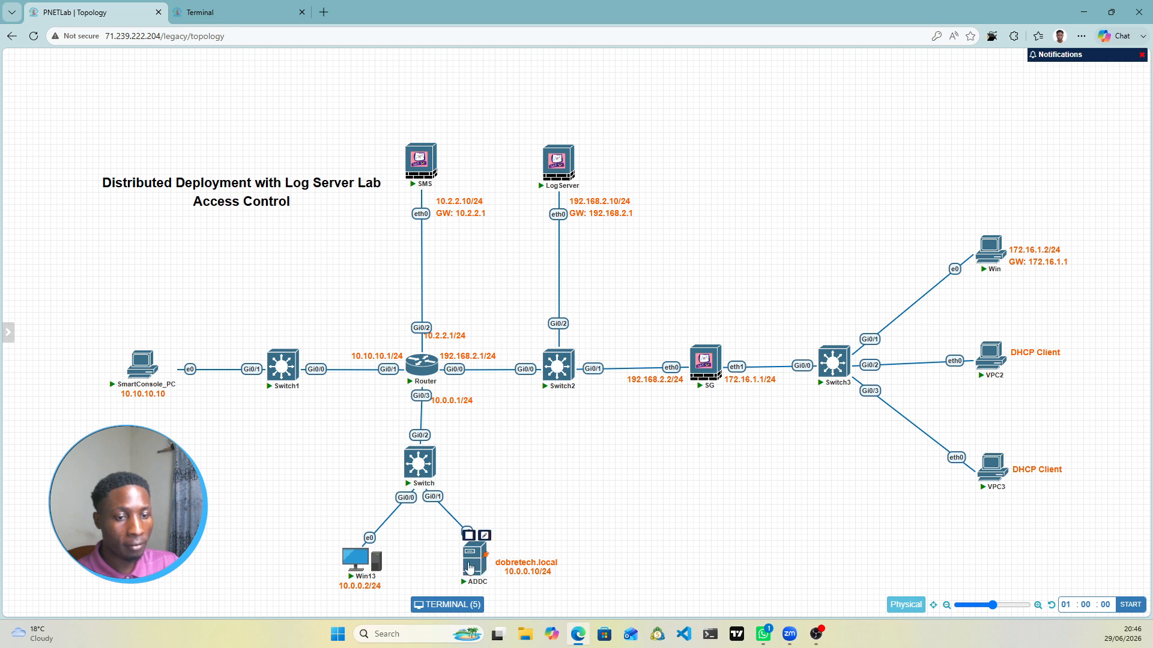
mouse_move(358, 563)
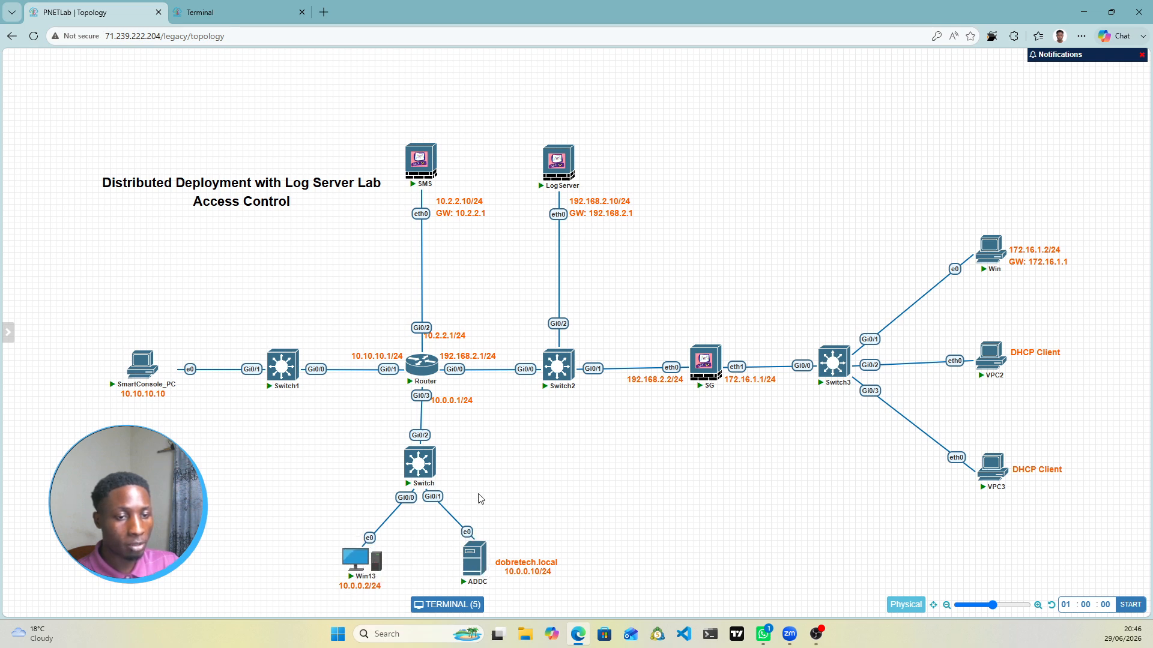
mouse_move(485, 561)
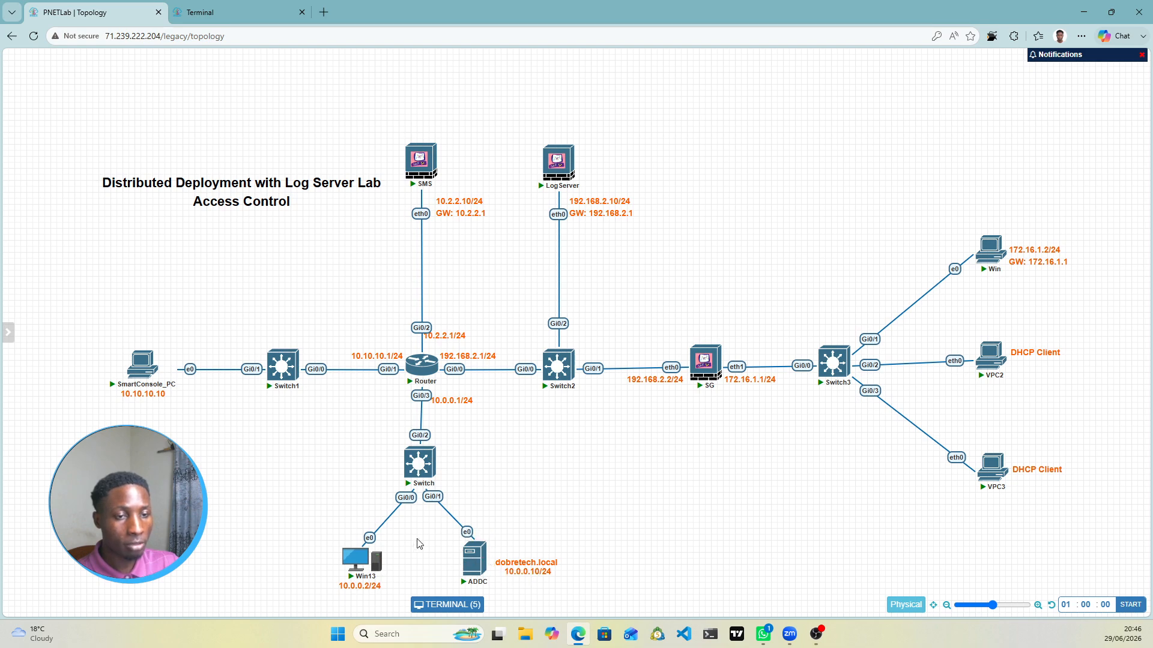
mouse_move(705, 369)
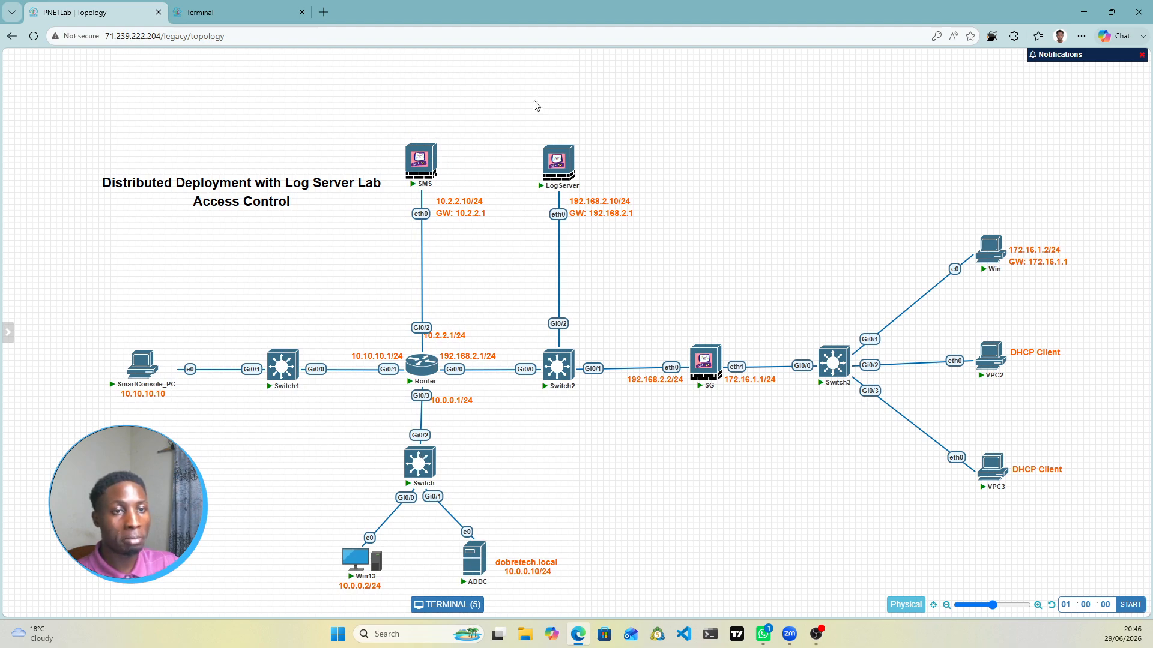
left_click(238, 9)
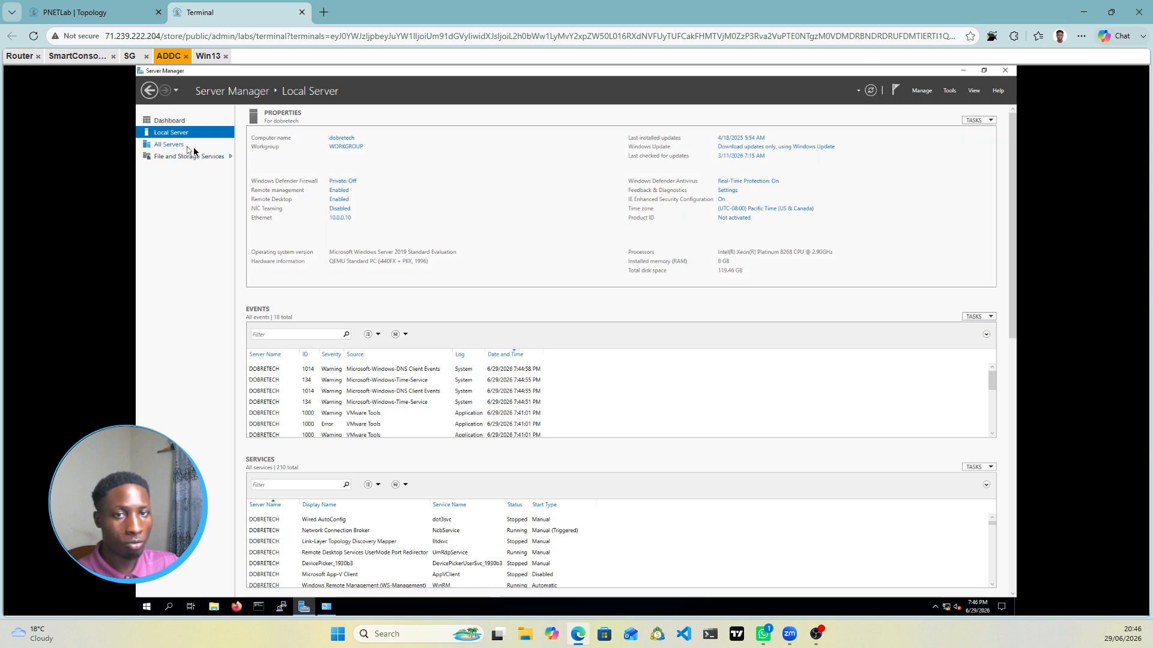
Step: Start Add Roles and Features with role-based installation on this server
left_click(922, 92)
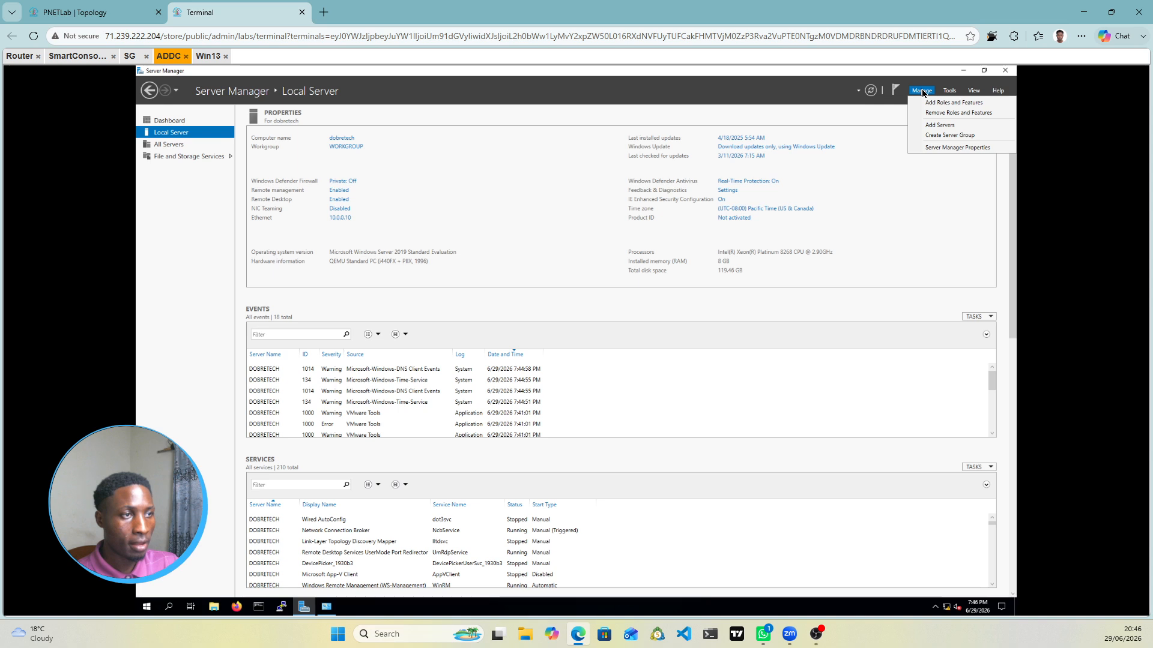
left_click(938, 104)
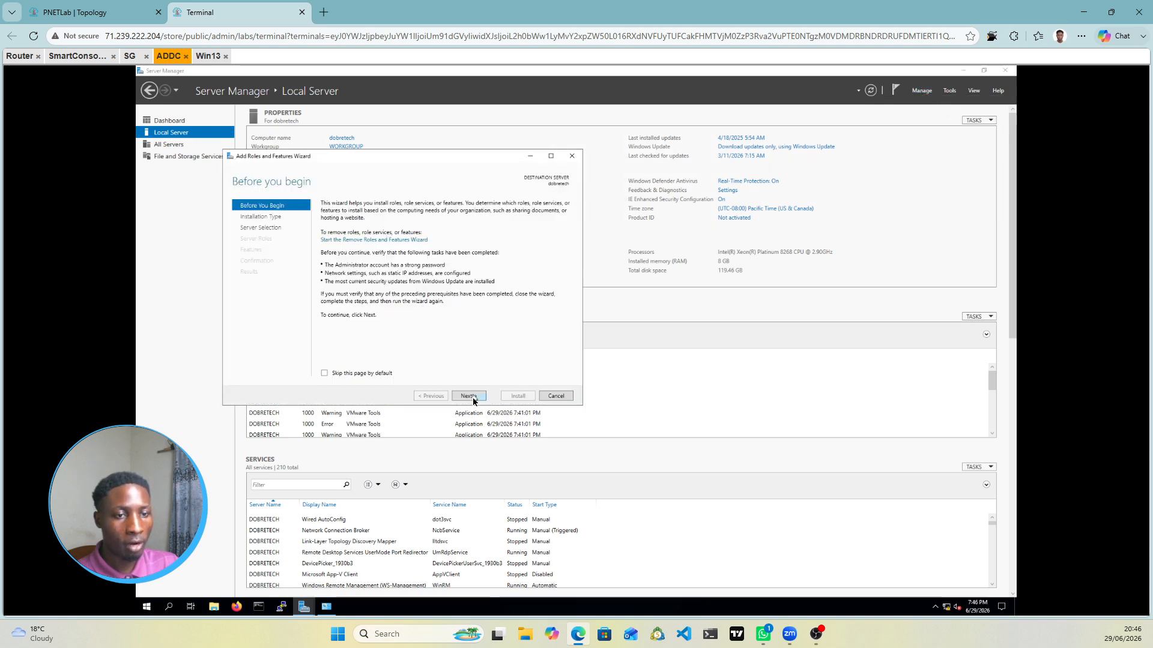
left_click(469, 396)
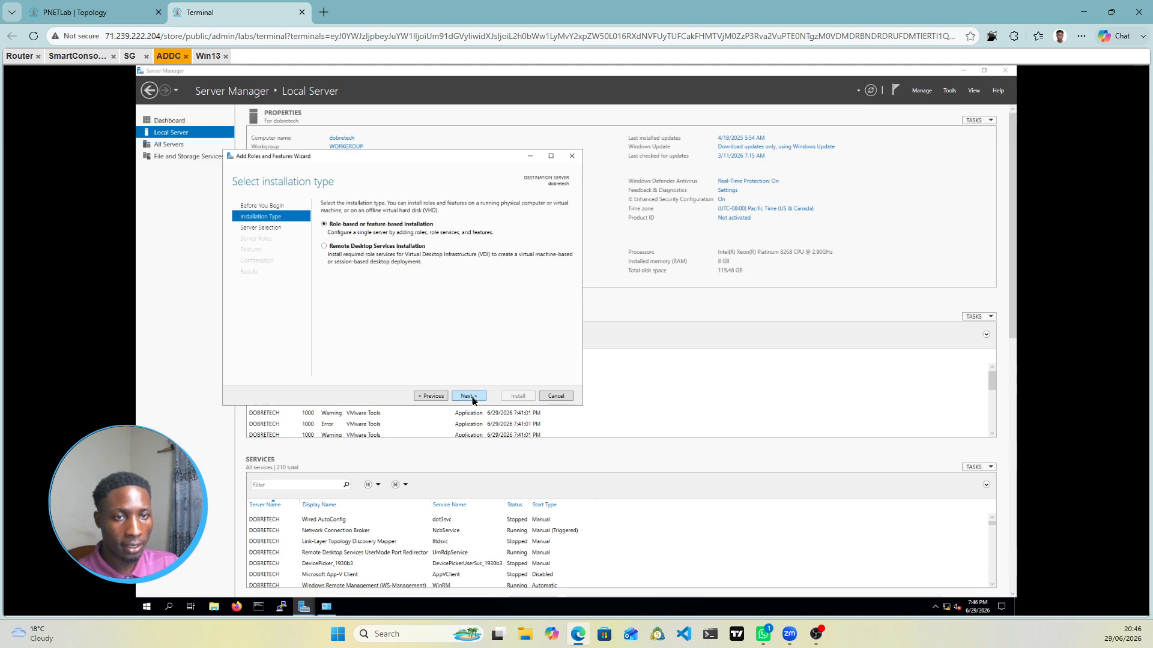
left_click(469, 396)
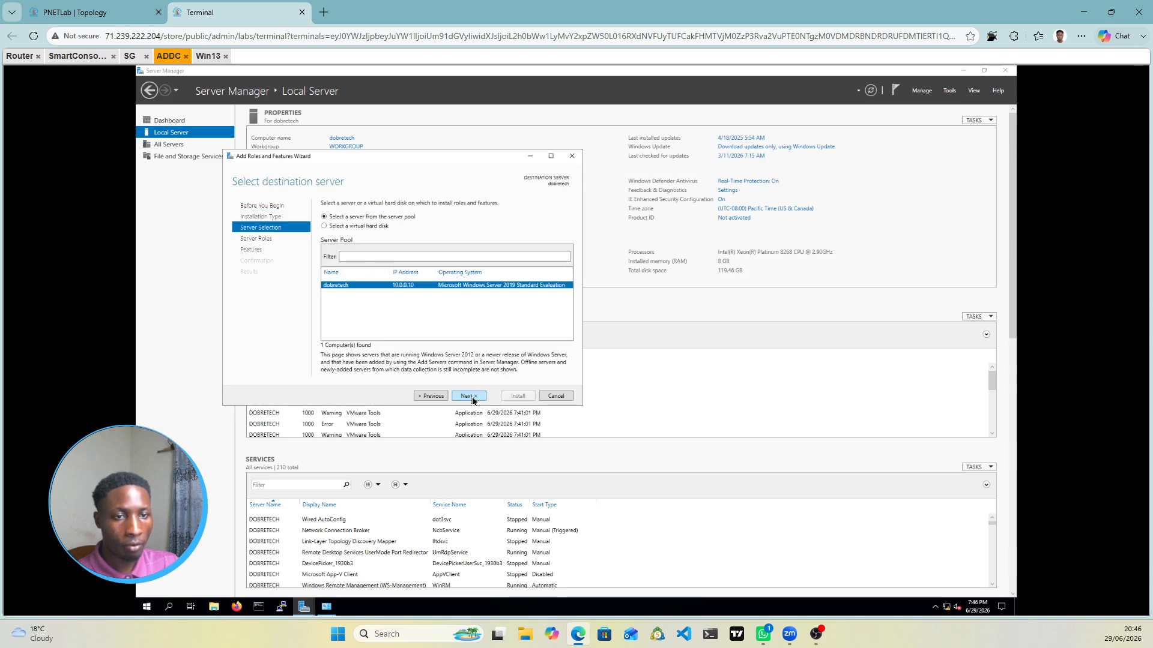
left_click(471, 396)
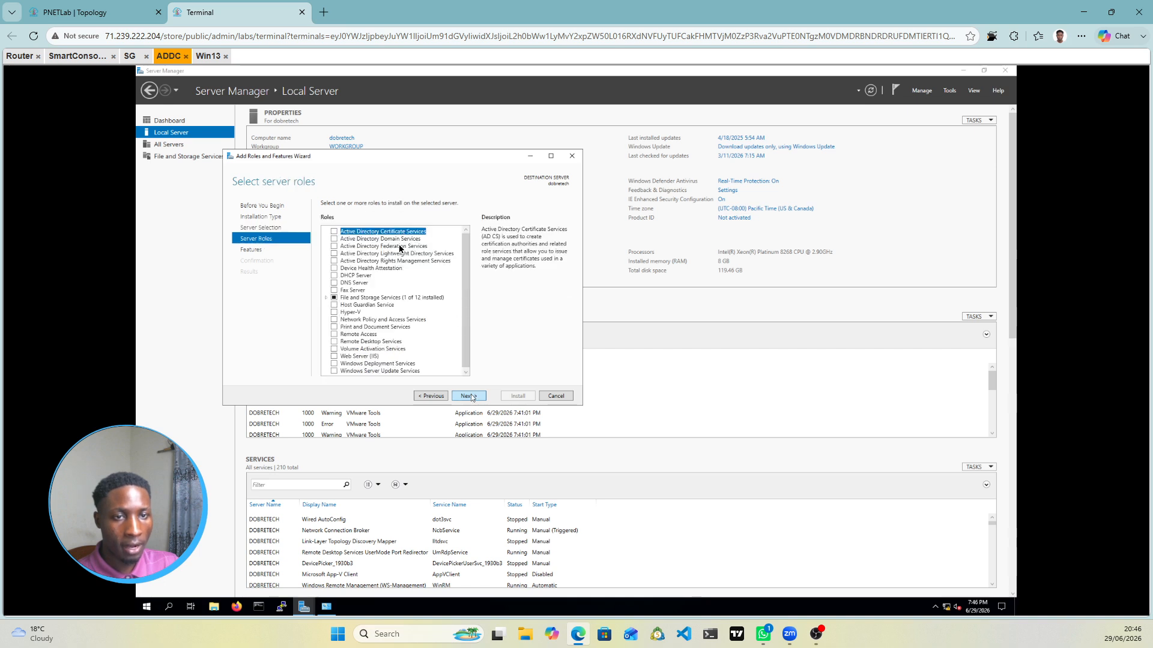
Step: Select AD DS and DNS Server with their required features, leaving DHCP unselected
left_click(335, 239)
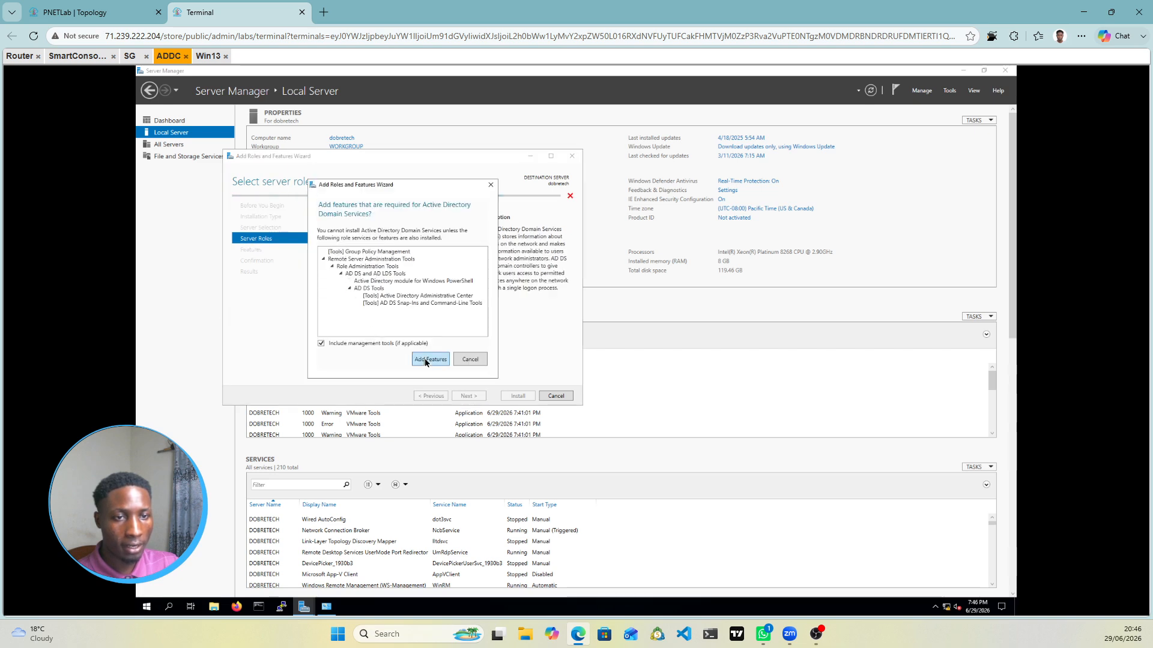
left_click(425, 359)
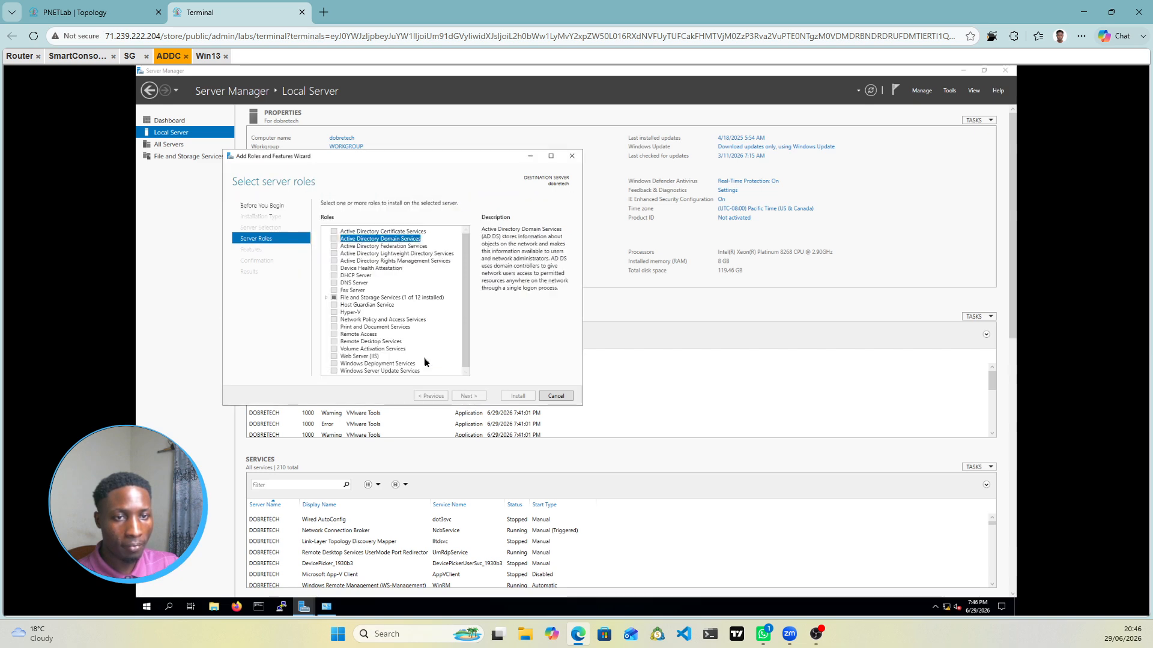
left_click(337, 282)
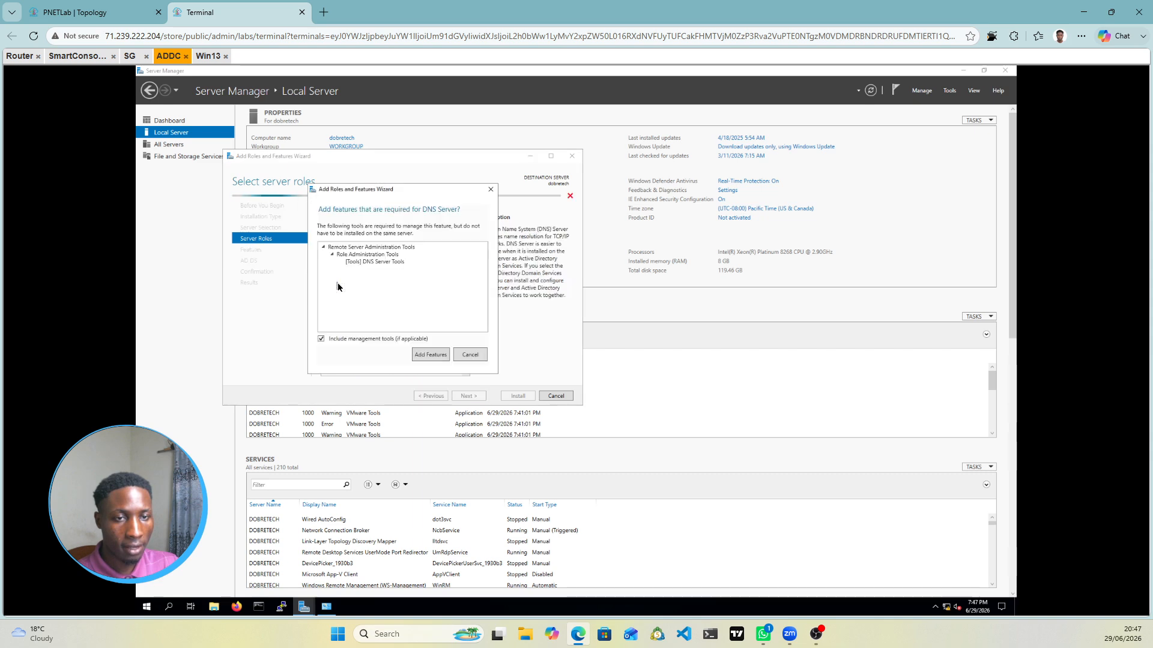
left_click(430, 355)
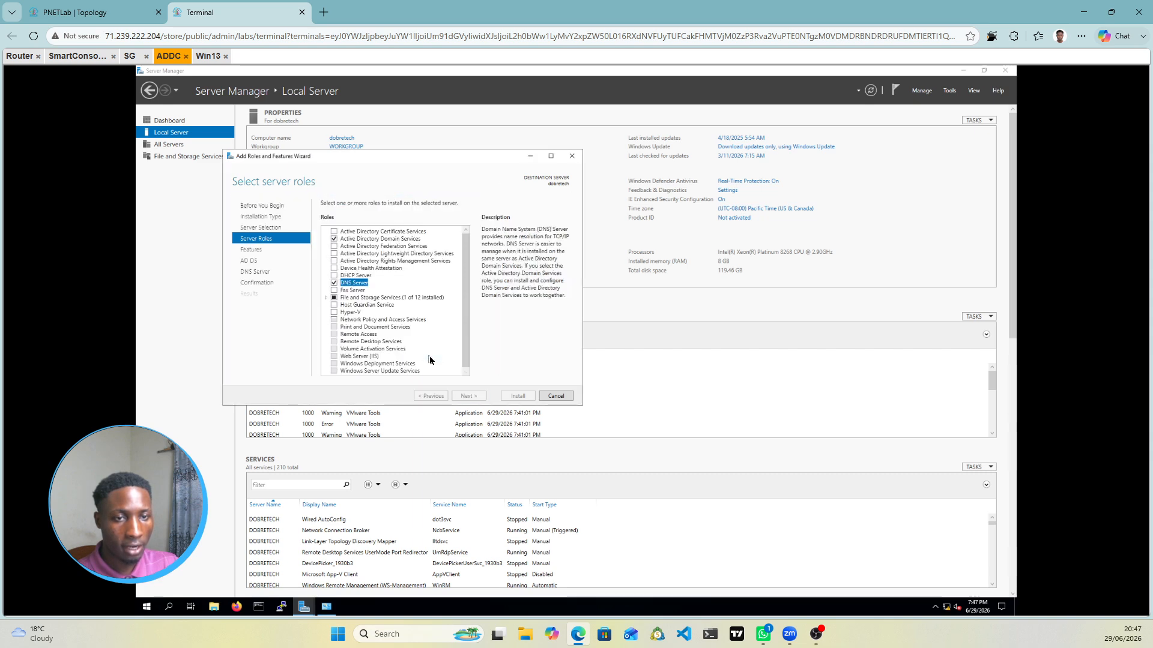
left_click(334, 276)
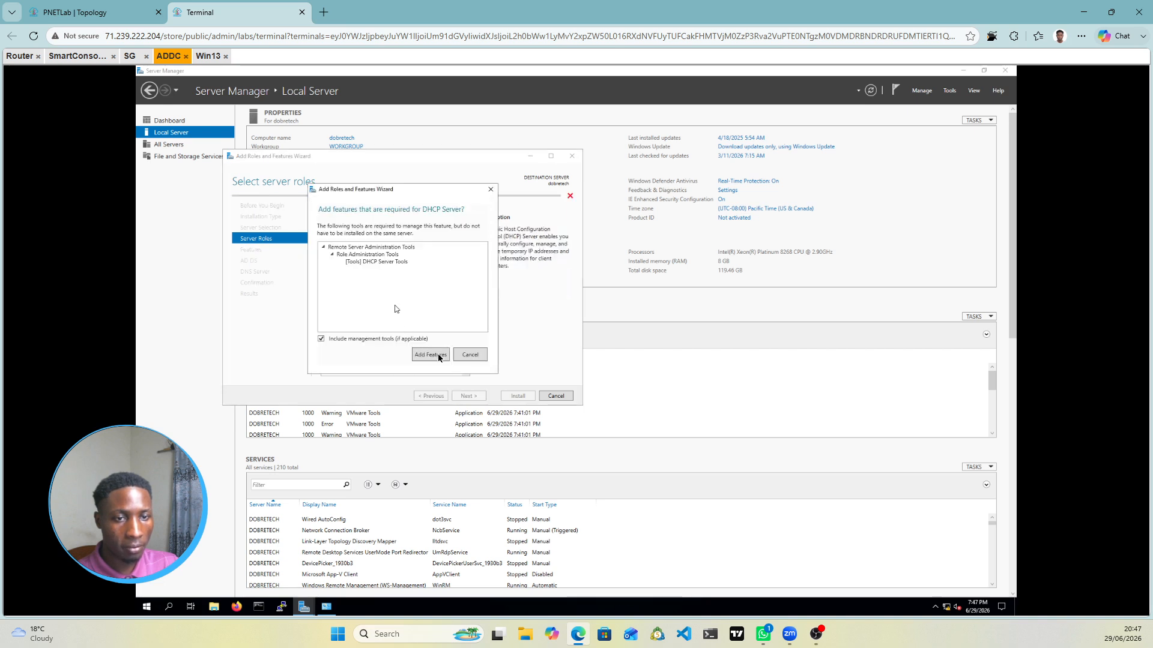
left_click(430, 356)
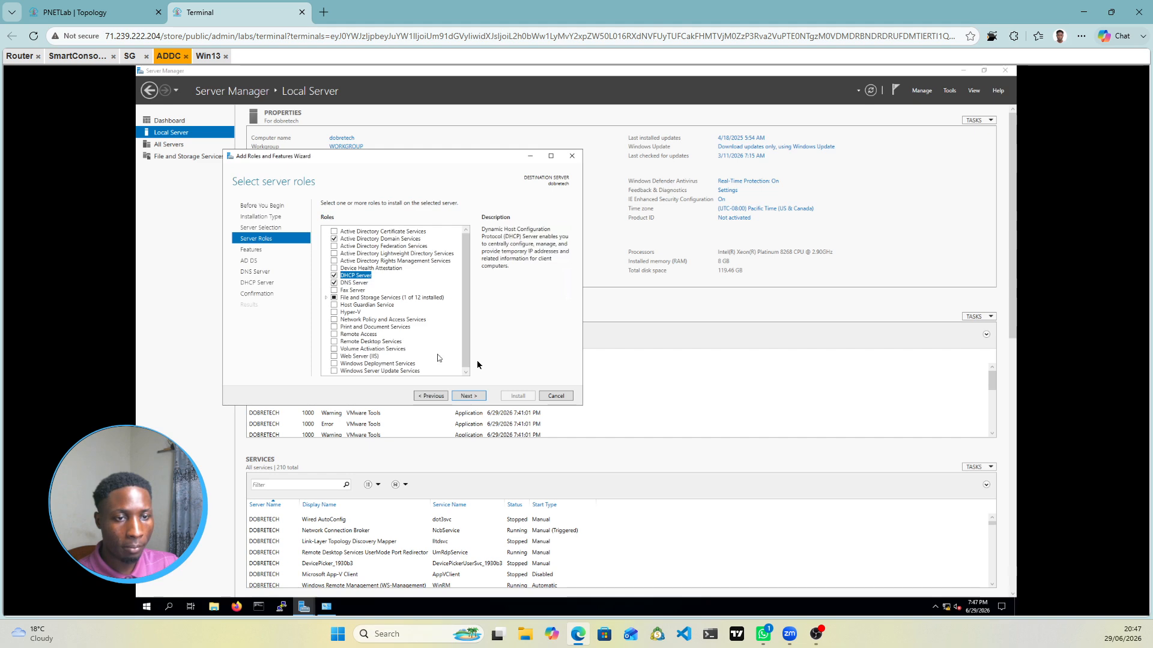
left_click(334, 276)
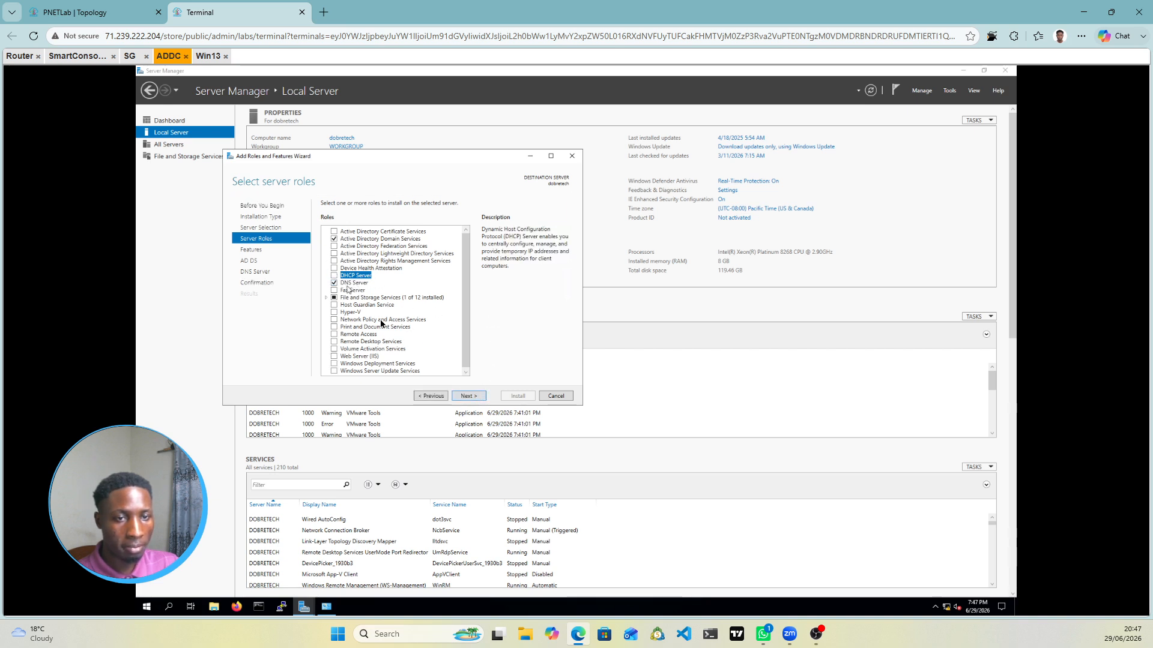
left_click(465, 399)
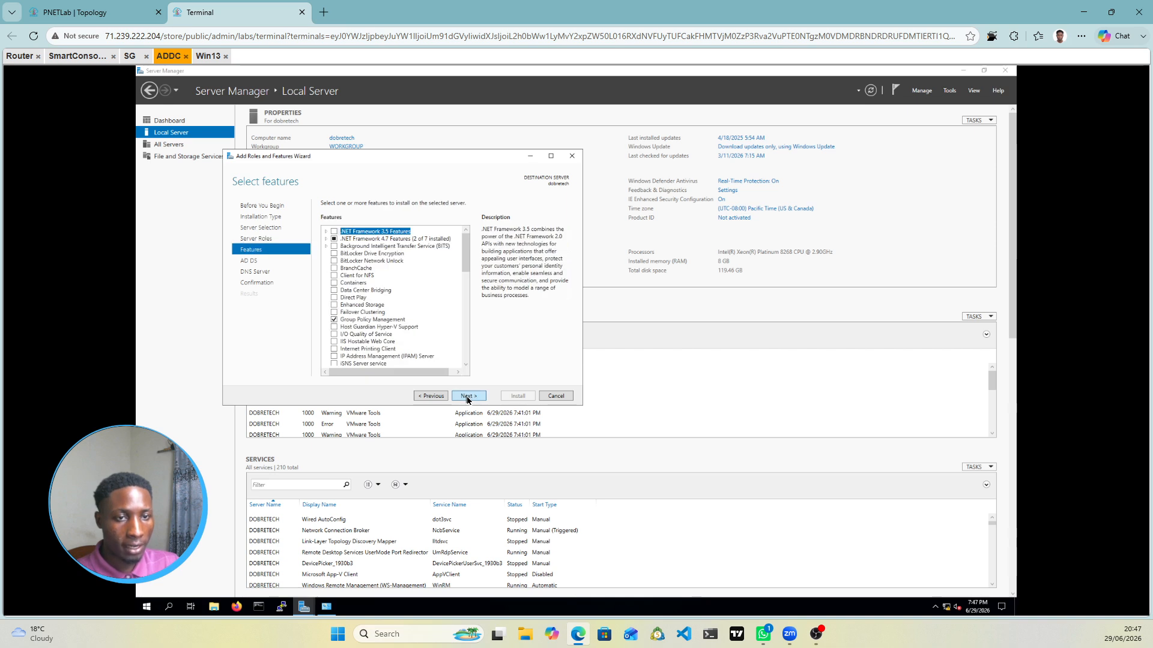
Step: Install the AD DS and DNS Server roles and close the wizard once finished
left_click(469, 397)
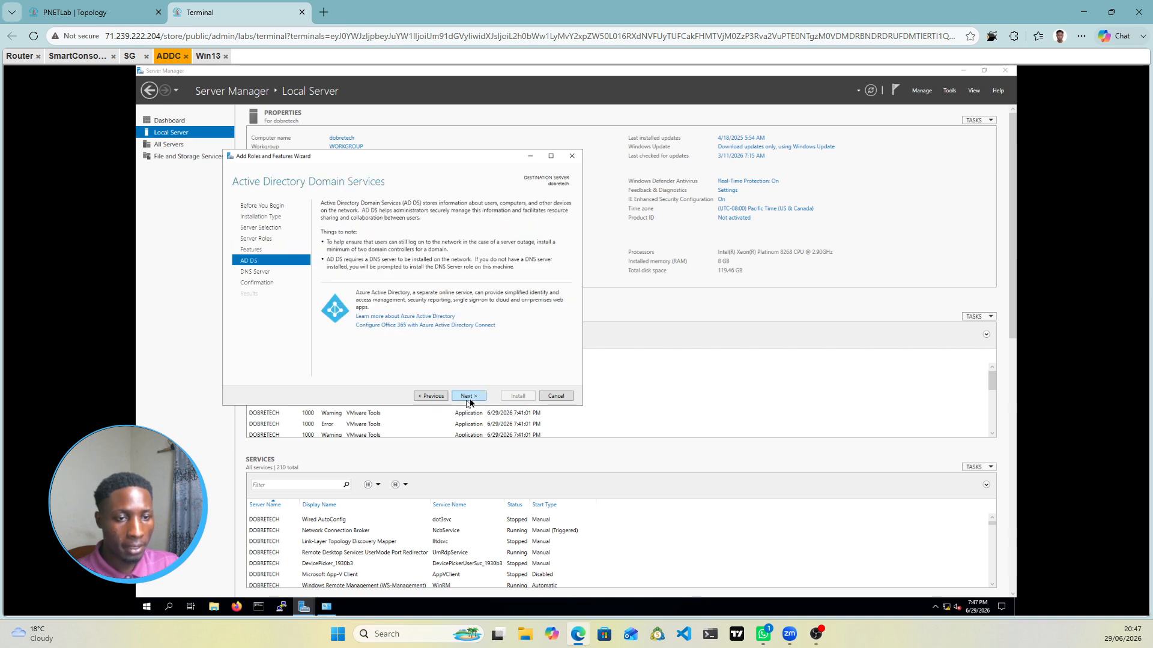
left_click(468, 397)
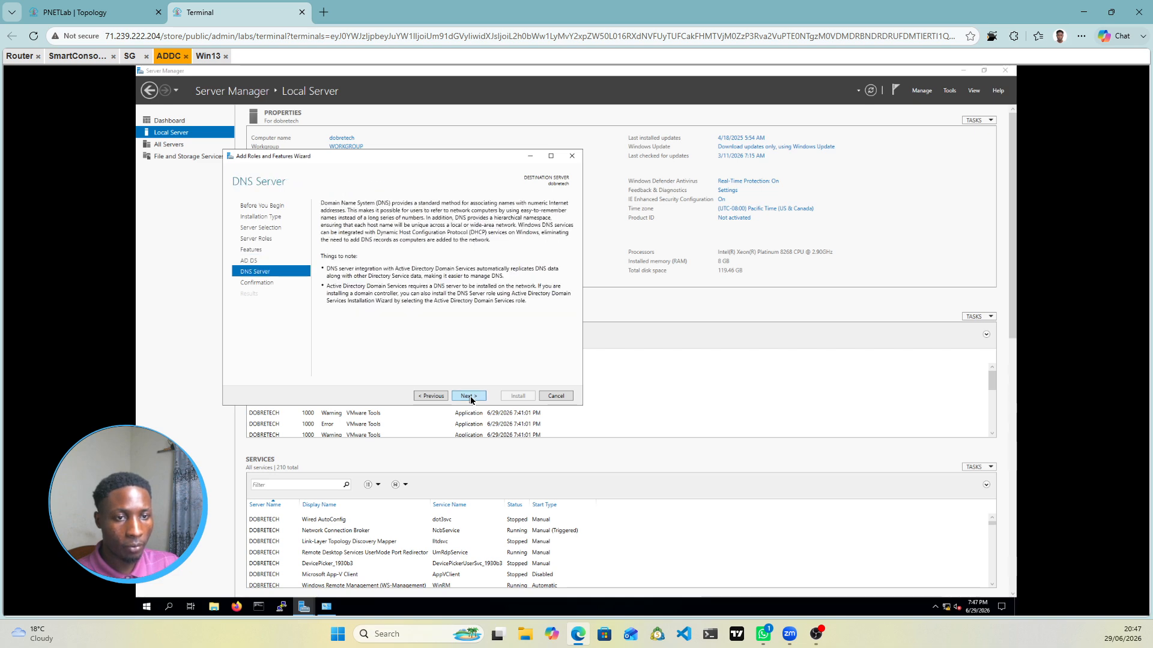
left_click(469, 397)
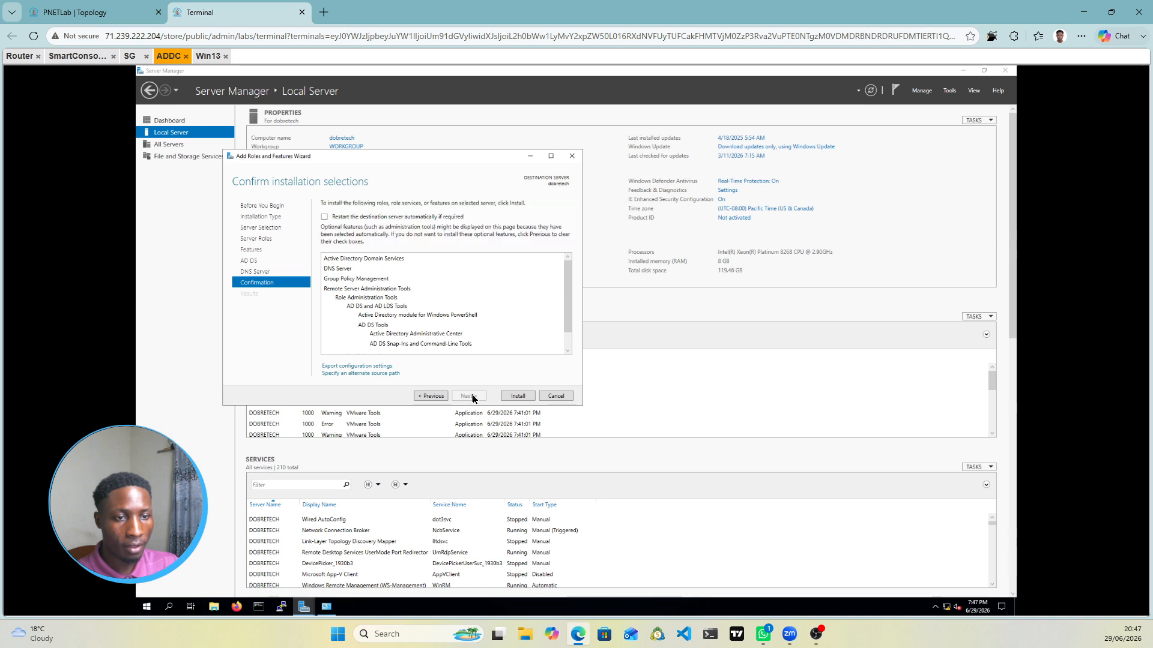
left_click(518, 397)
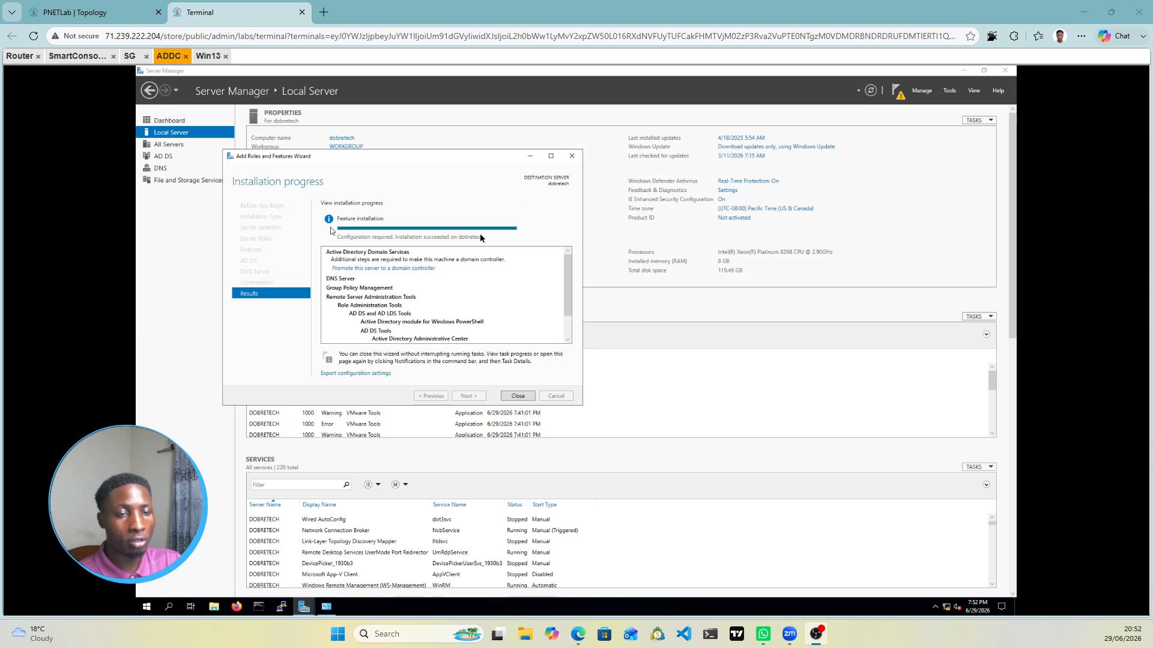
left_click(519, 397)
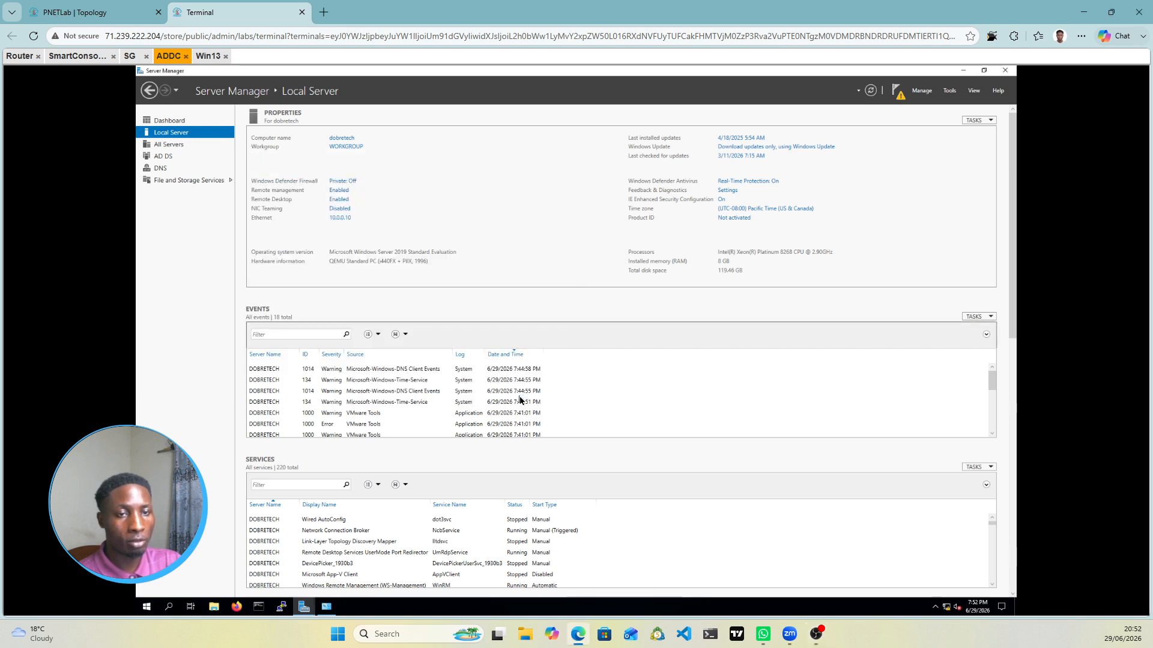
Step: Launch domain controller promotion from notifications and choose Add a new forest
left_click(899, 93)
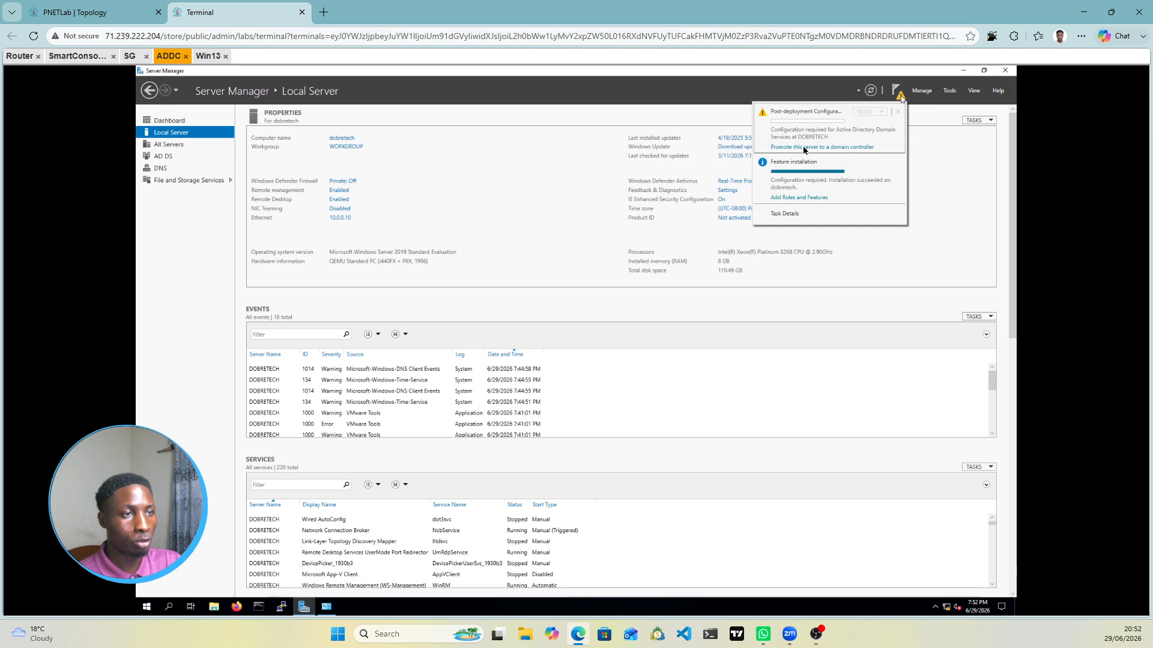
left_click(840, 147)
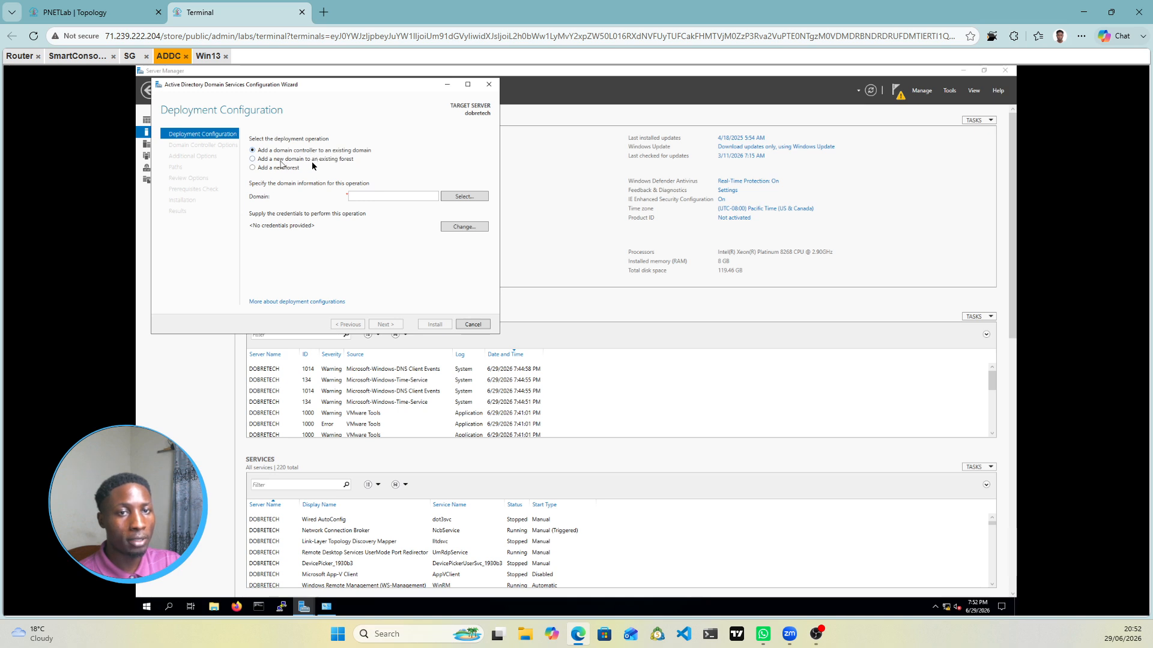
left_click(253, 169)
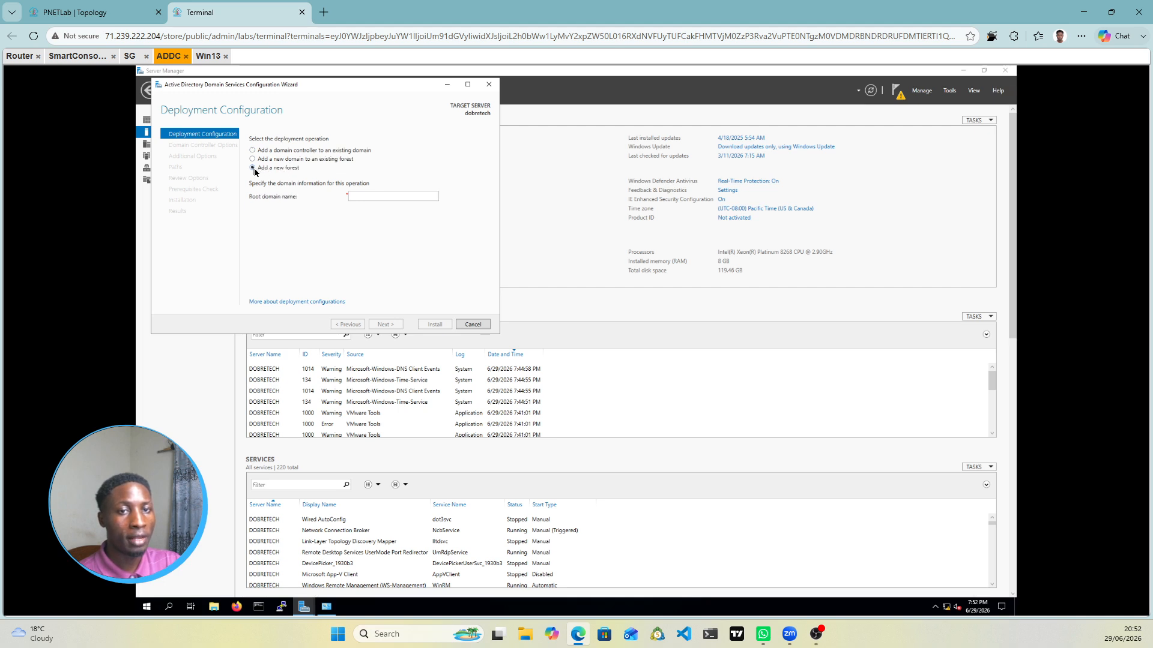
Step: Enter dobretech.local as the root domain name and continue to Domain Controller Options
left_click(362, 196)
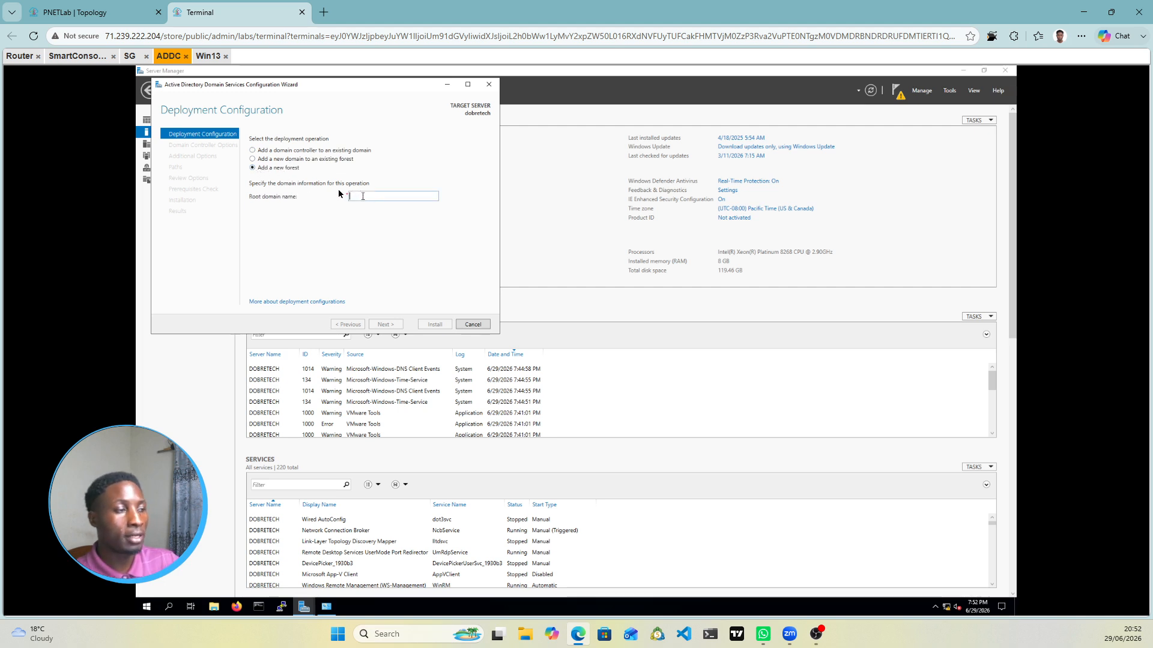
left_click(157, 6)
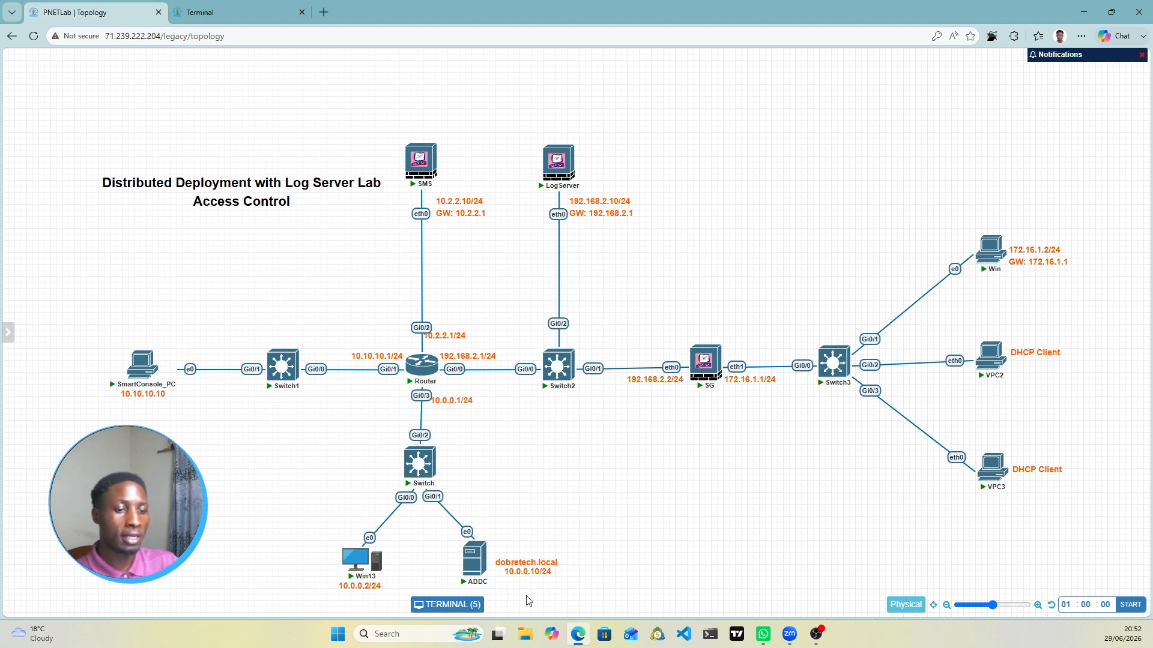
left_click(256, 15)
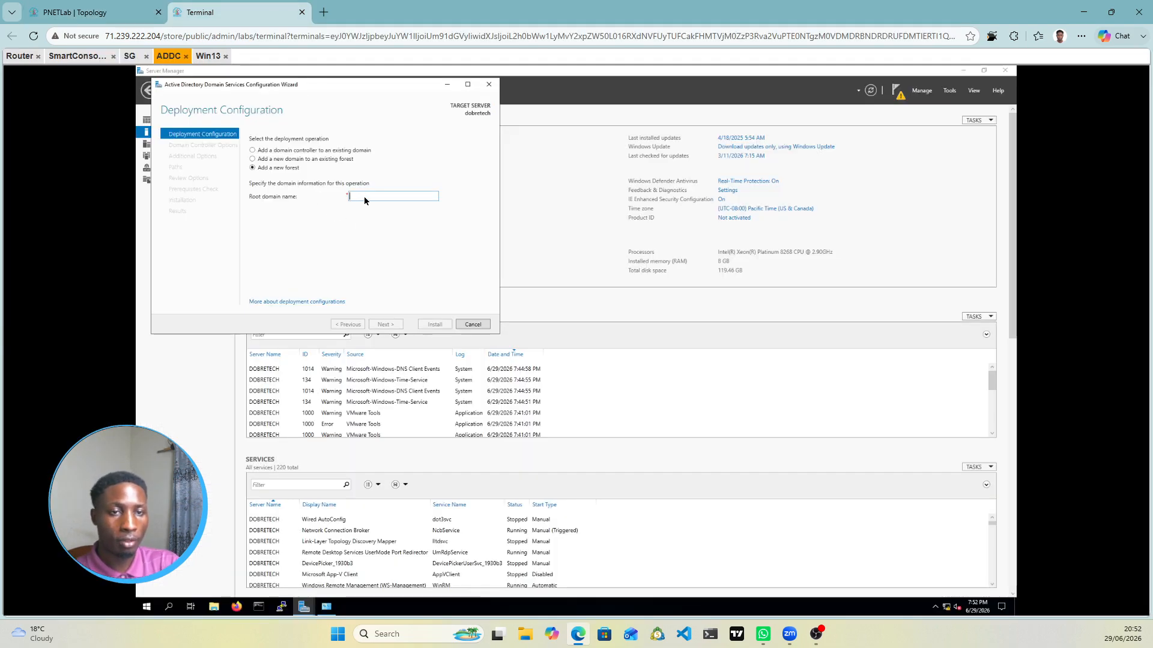
type("dob")
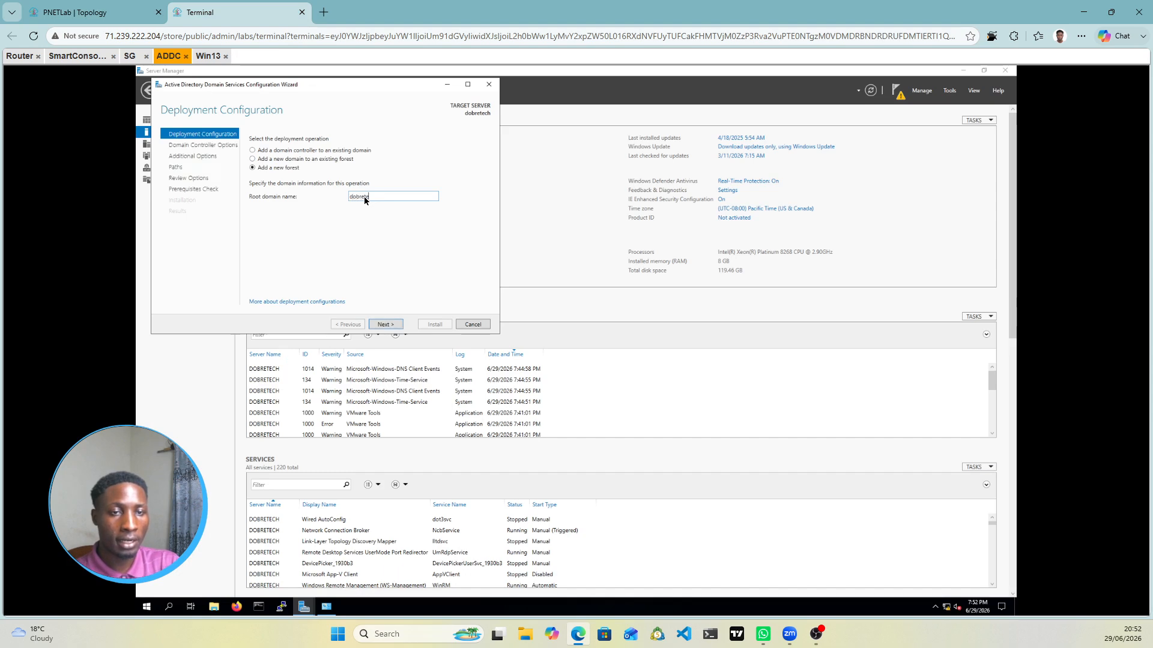
type("retech.local")
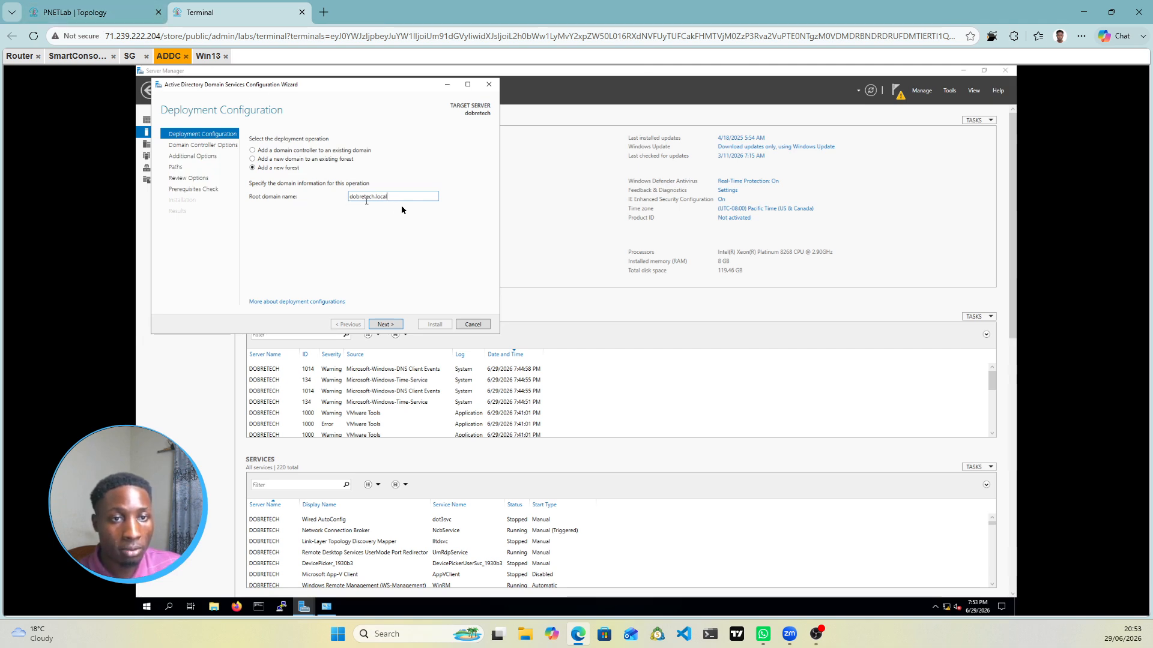
left_click(107, 11)
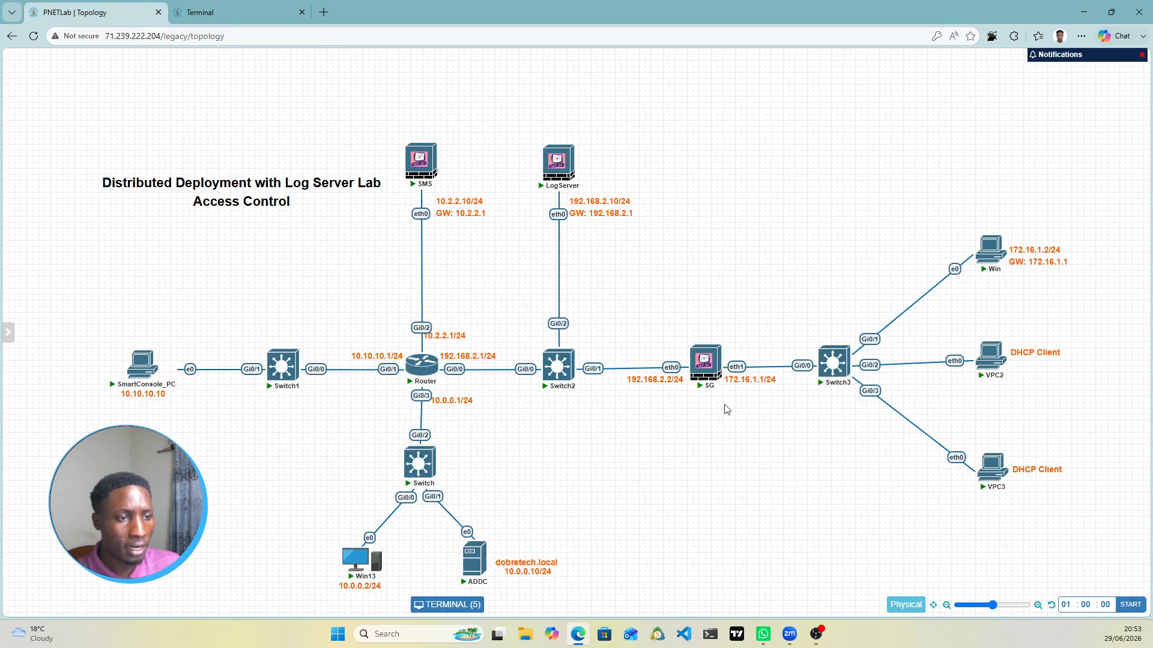
left_click(230, 7)
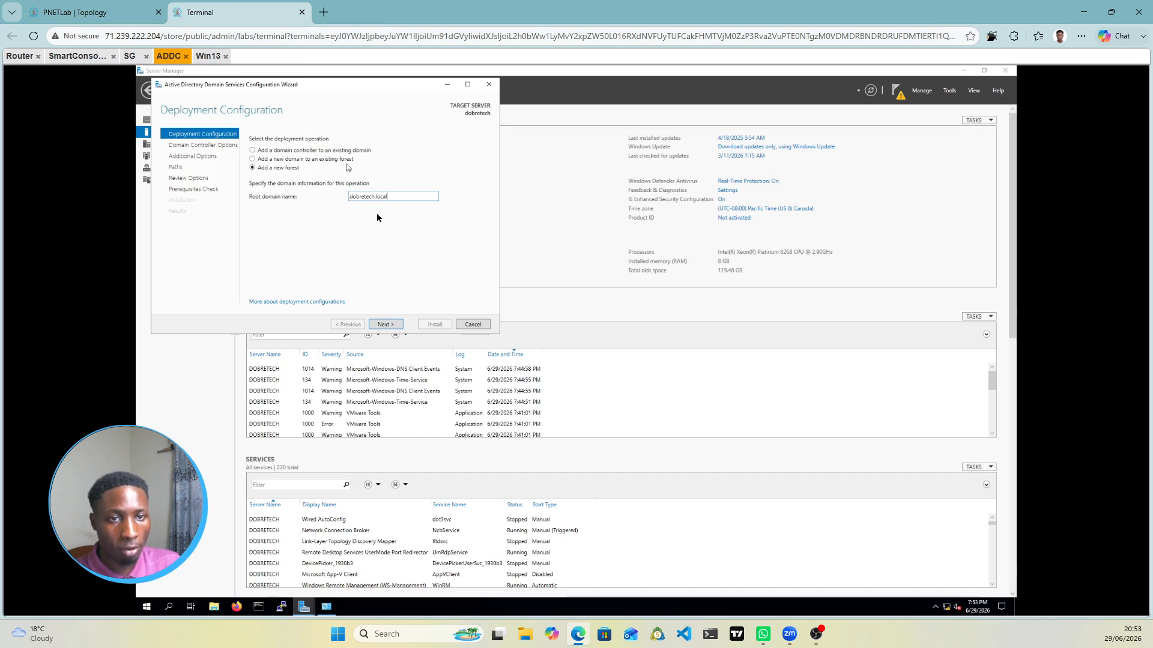
left_click(398, 325)
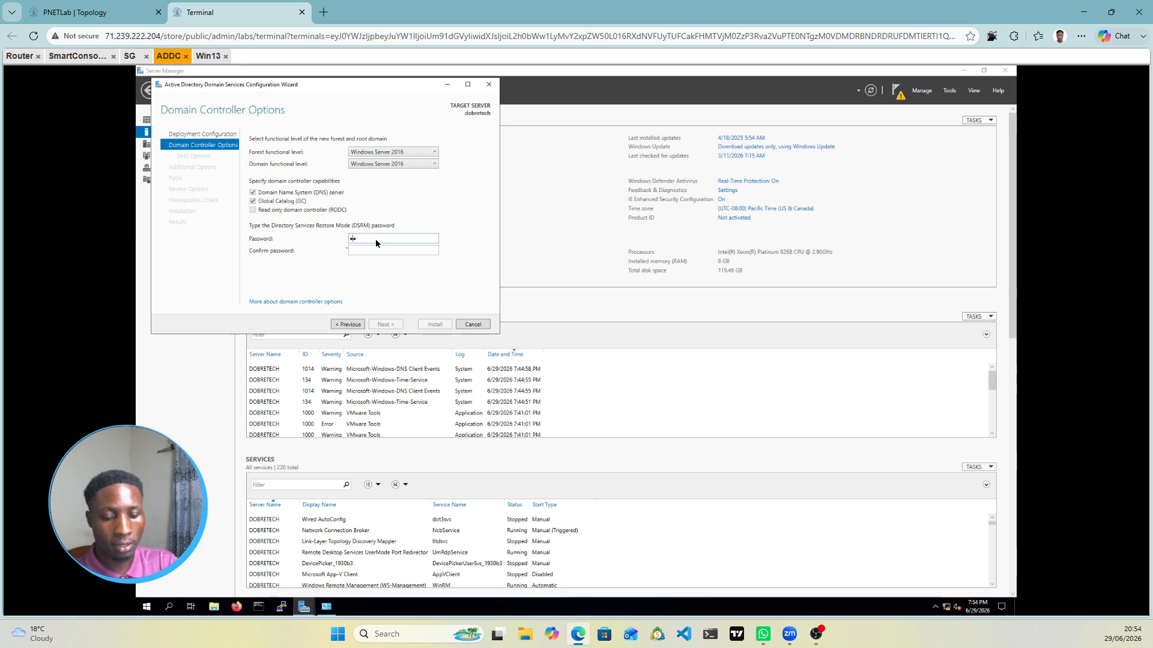
Step: Set a complexity-compliant DSRM password, retyping it after the rejection, and continue
type("•••••")
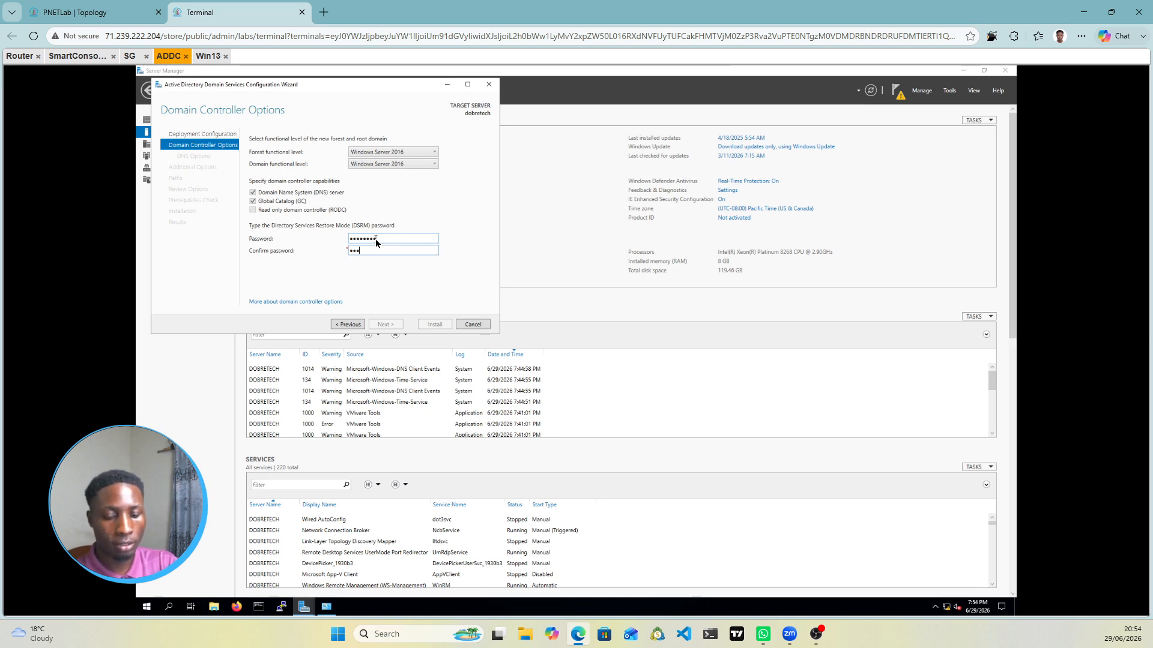
type("••••••••")
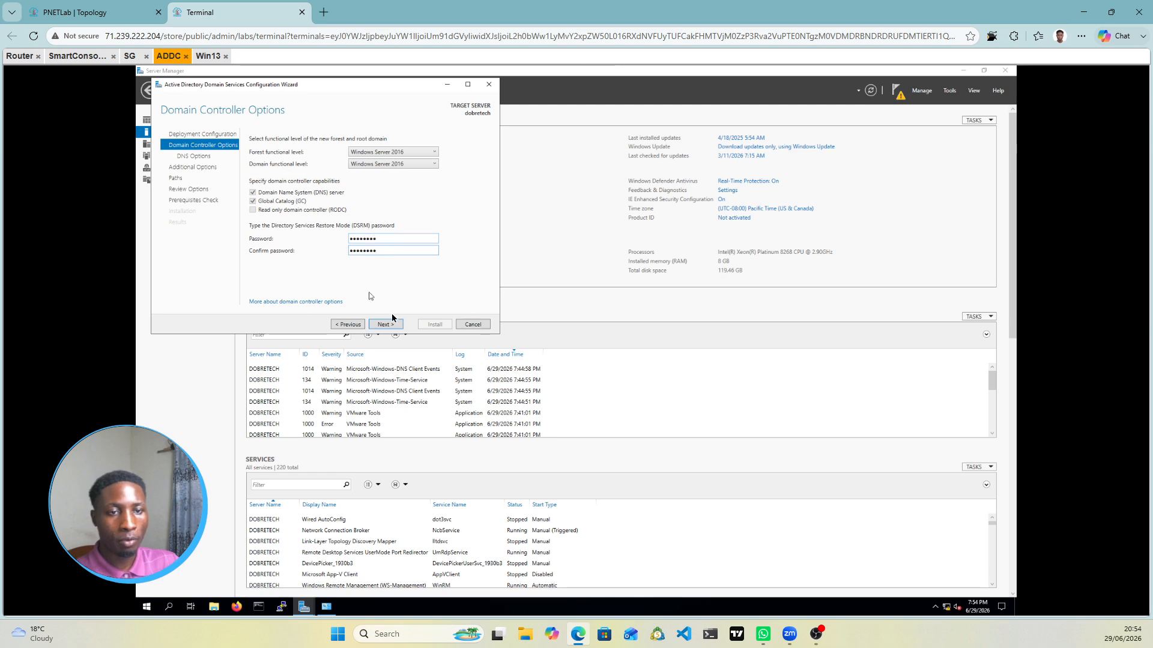
left_click(389, 324)
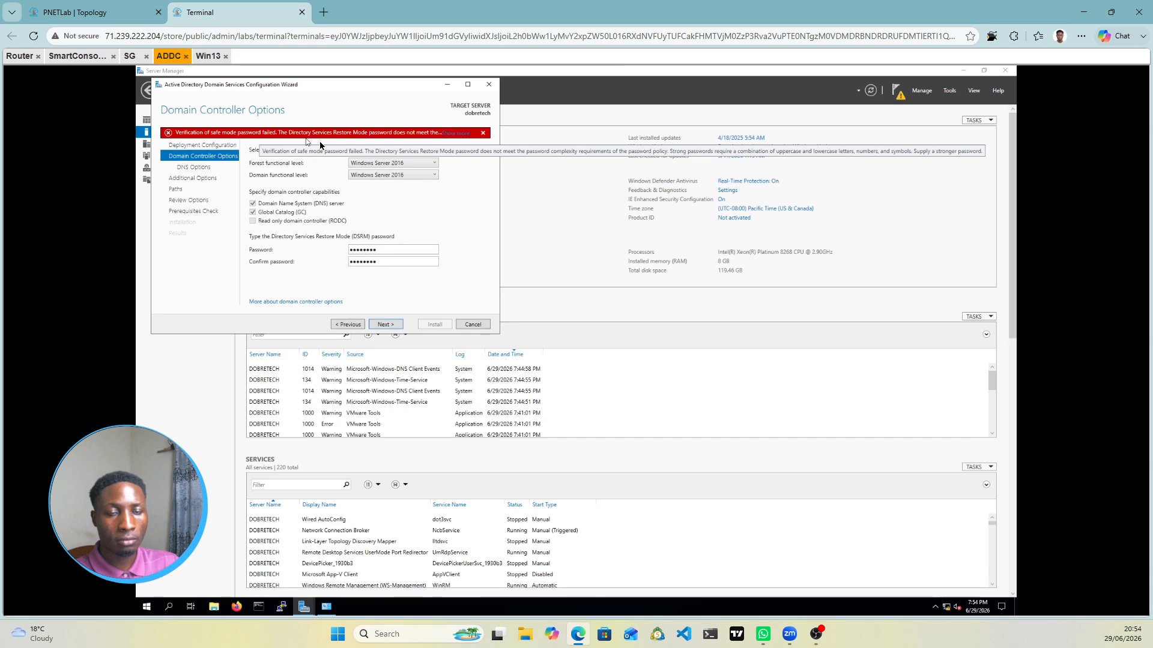
left_click(390, 251)
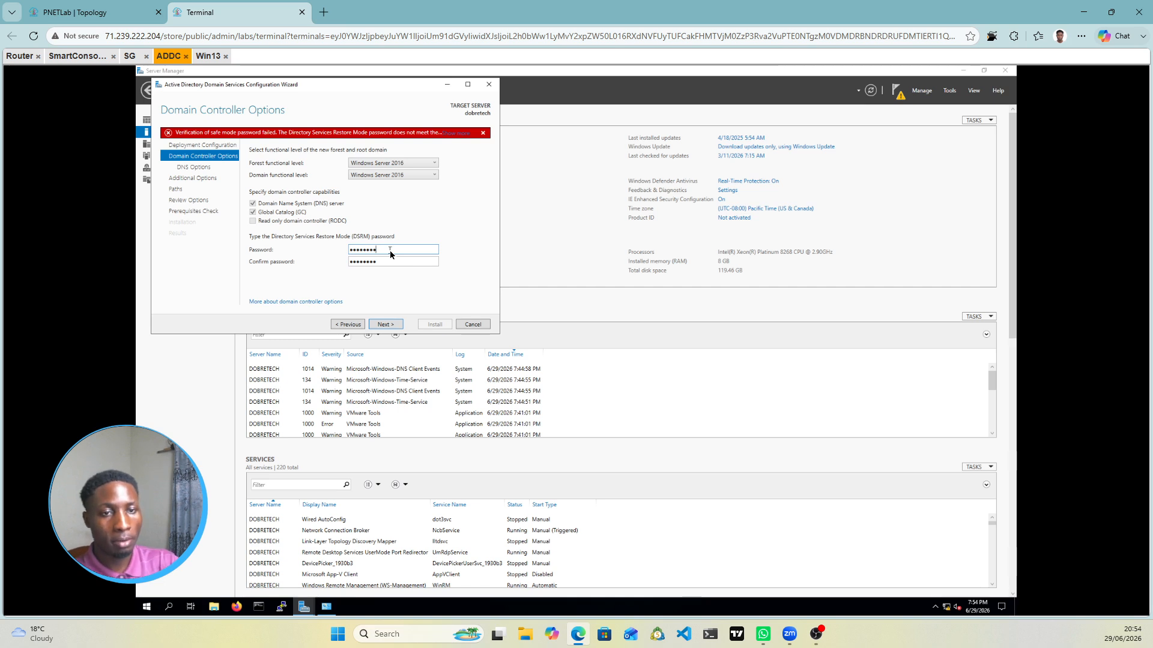
key("BackSpace")
key("BackSpace")
key("BackSpace")
key("BackSpace")
key("BackSpace")
key("BackSpace")
key("BackSpace")
key("BackSpace")
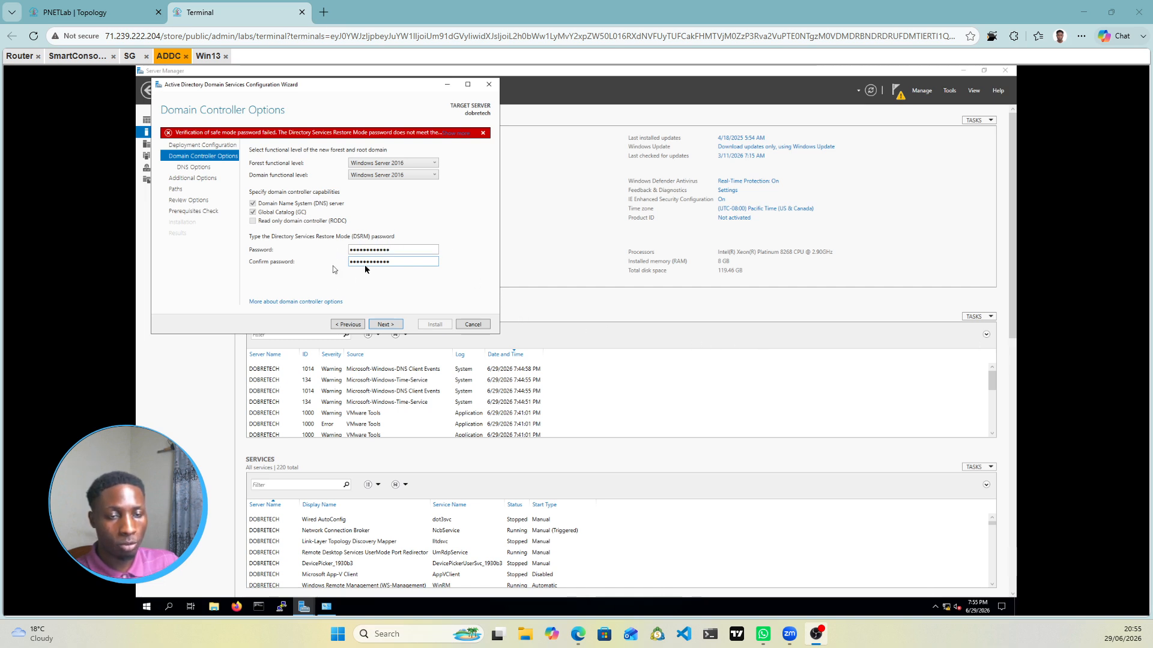
left_click(398, 327)
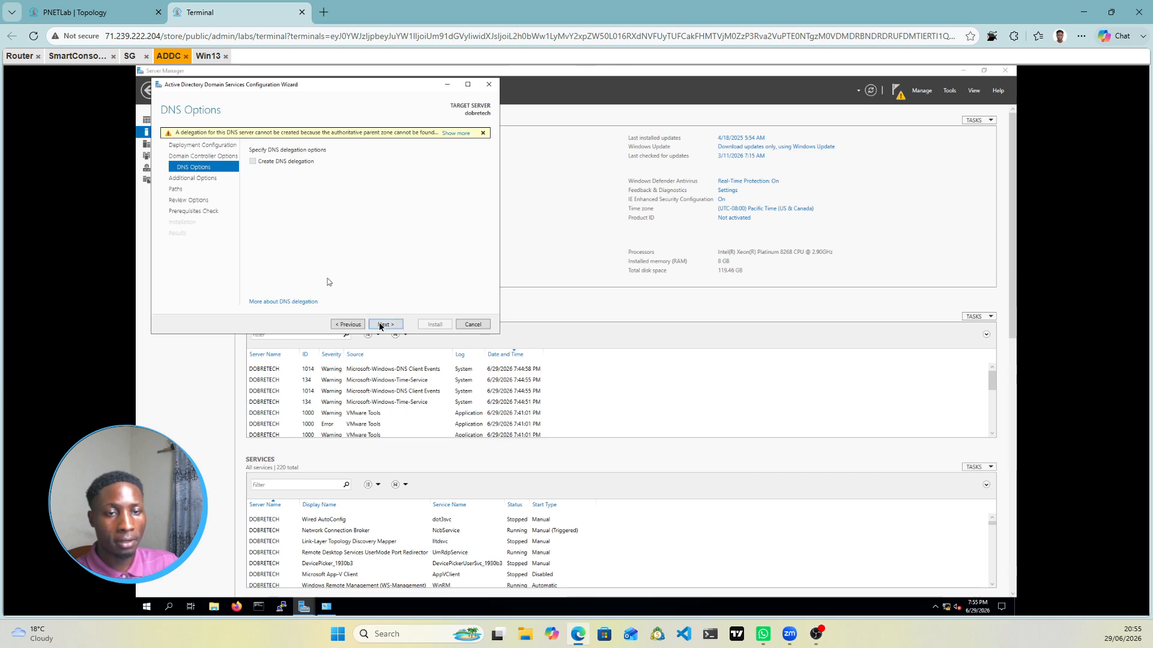
Step: Accept default DNS, NetBIOS name and paths, pass prerequisites, and install the domain controller
left_click(382, 326)
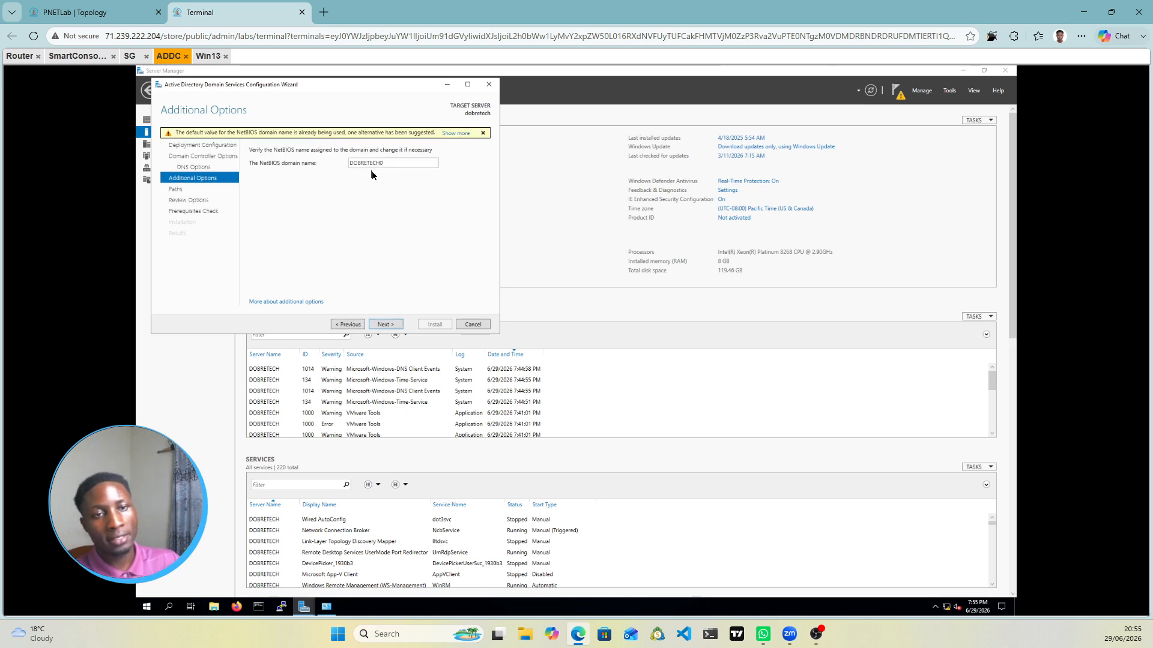
left_click(391, 330)
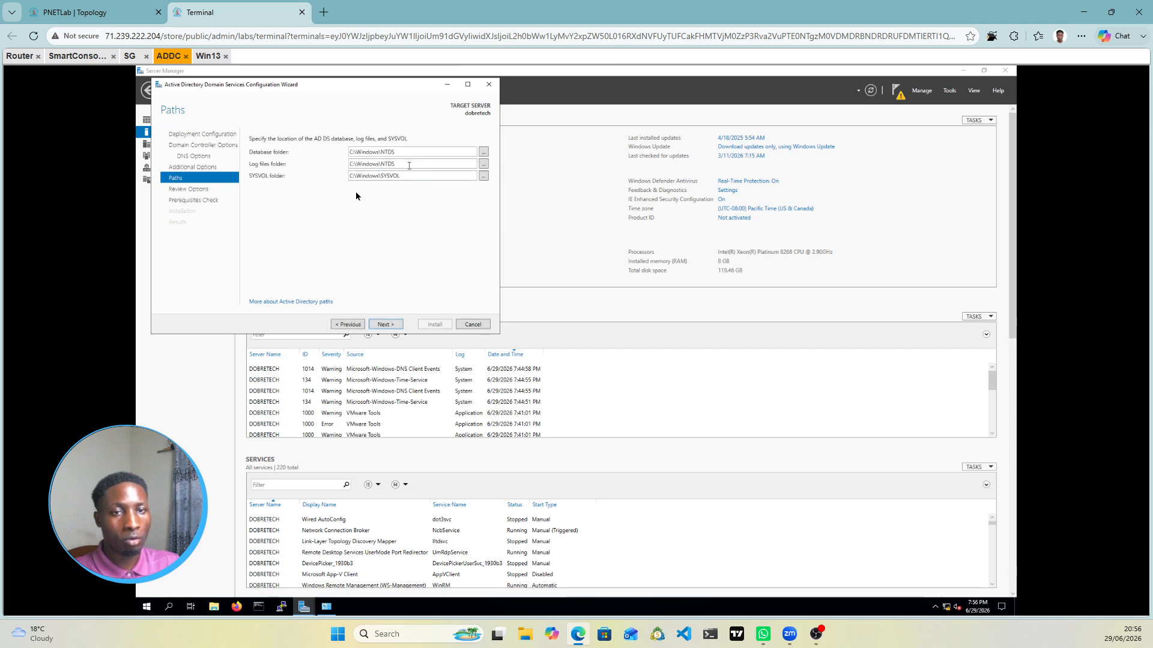
left_click(386, 325)
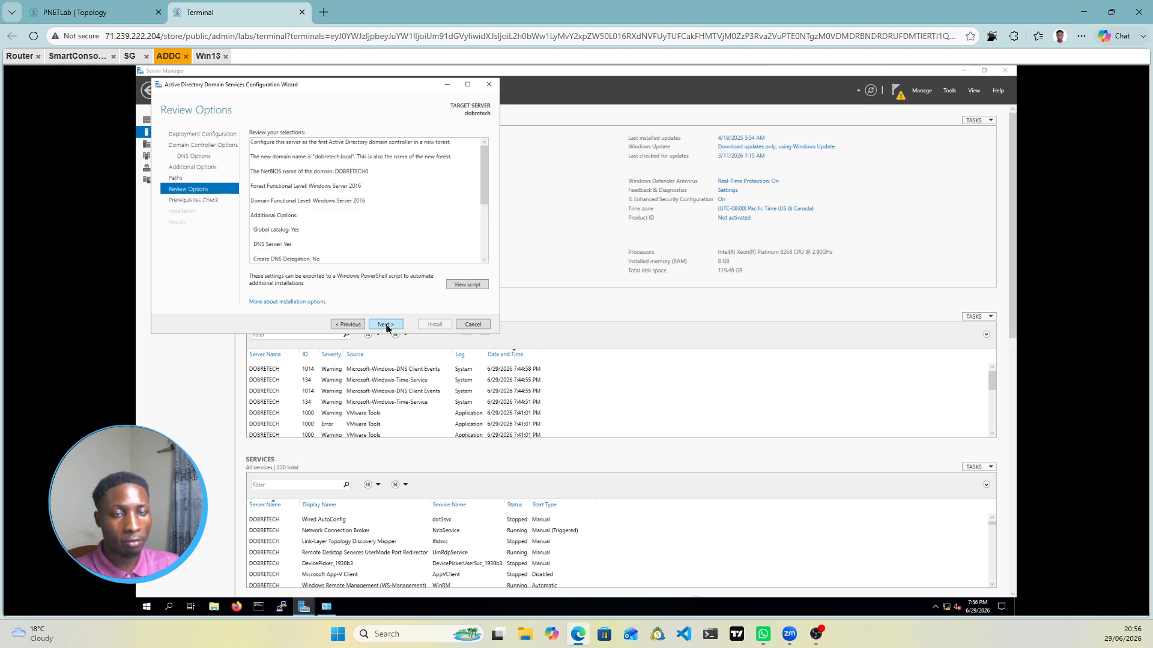
left_click(386, 325)
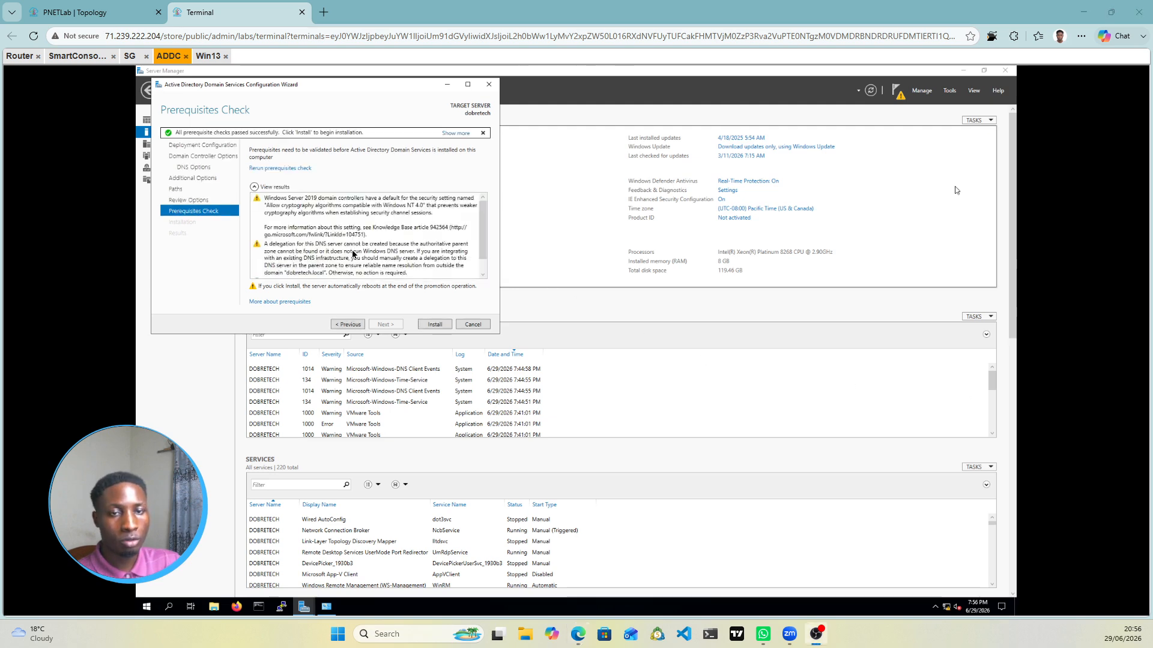
left_click(440, 325)
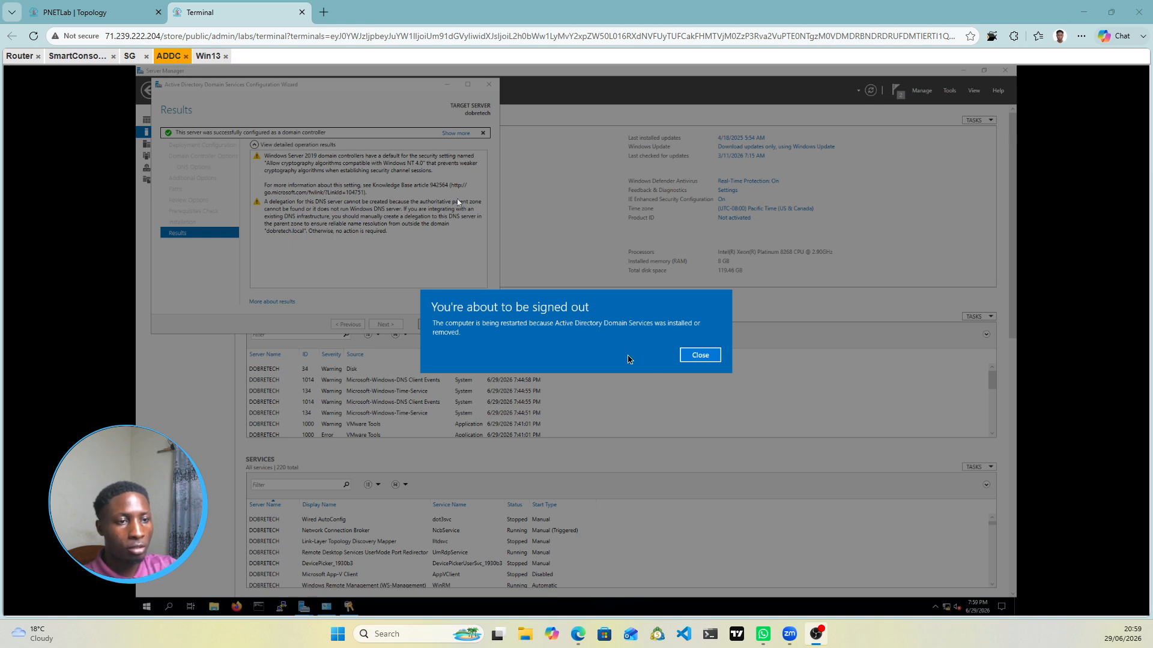
Step: Dismiss the sign-out warning and close the AD DS wizard's Results page
left_click(706, 355)
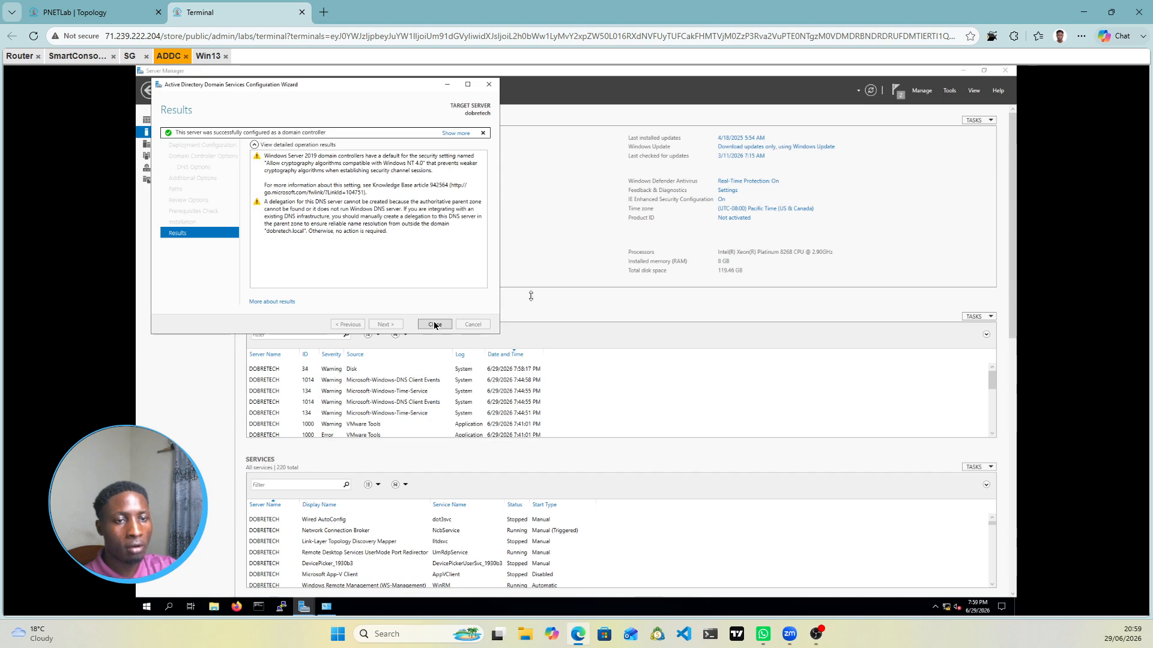
left_click(434, 325)
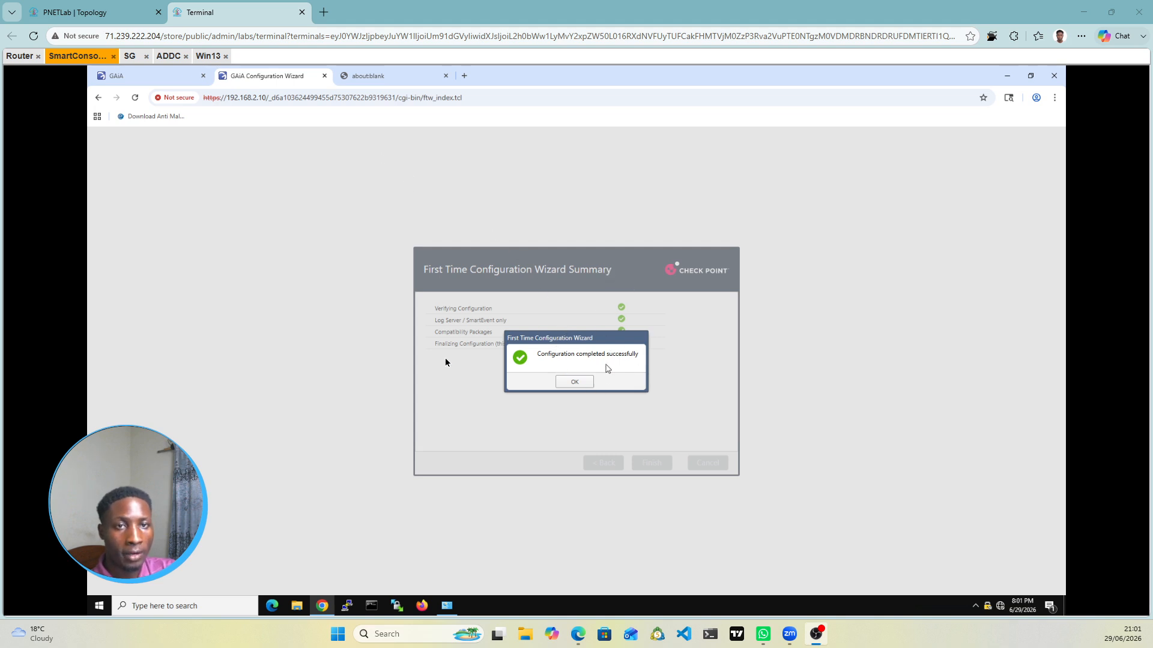
Step: Close the Gaia wizard's completion dialog, switch to the login page, and minimize Chrome
left_click(114, 17)
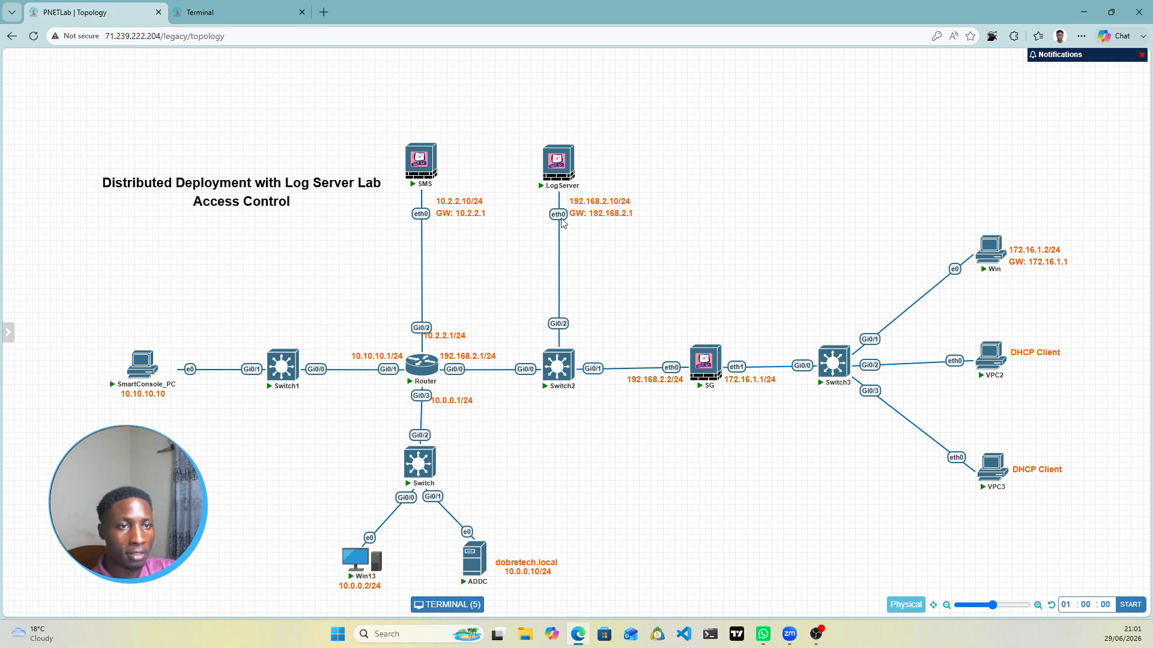
left_click(205, 10)
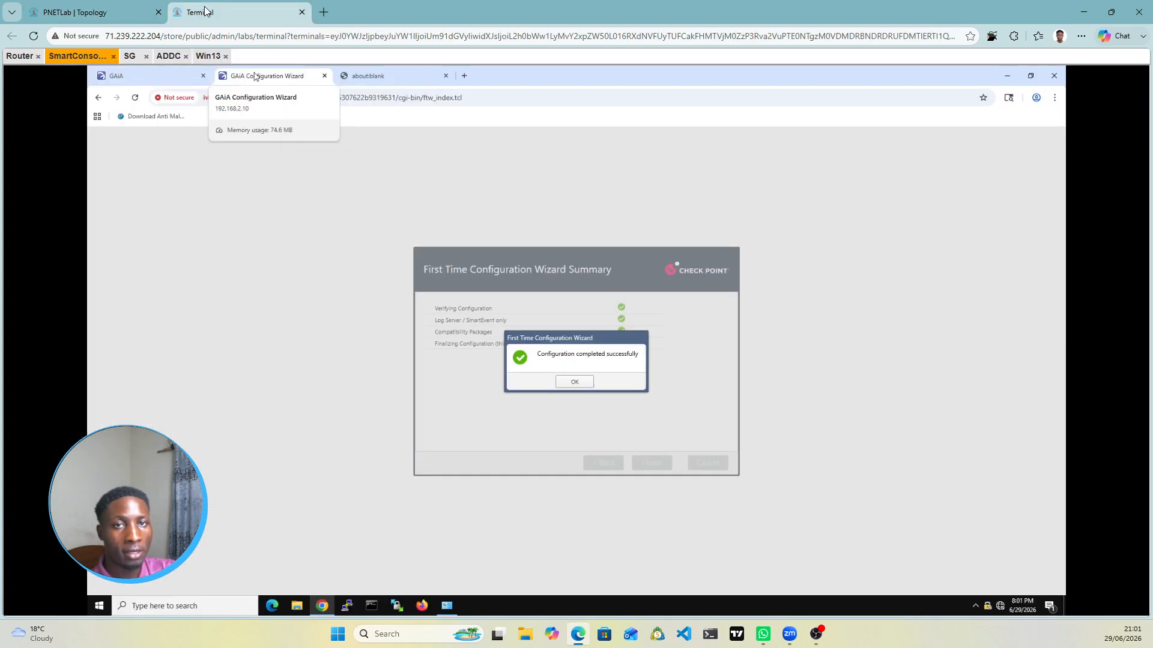
left_click(581, 384)
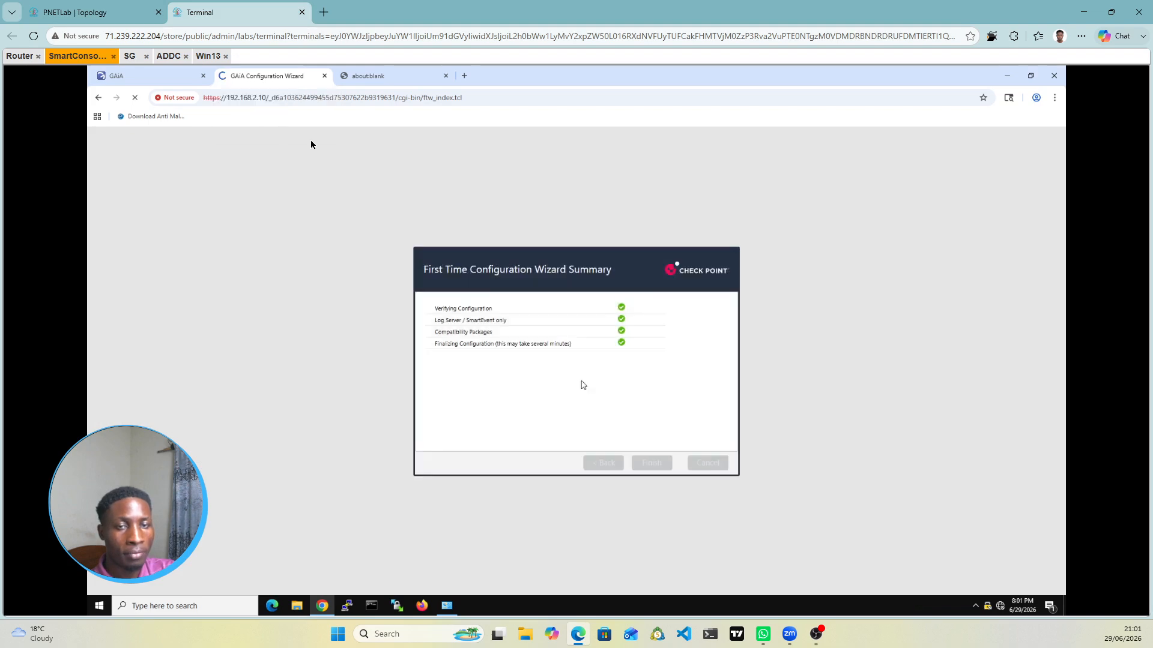
left_click(169, 81)
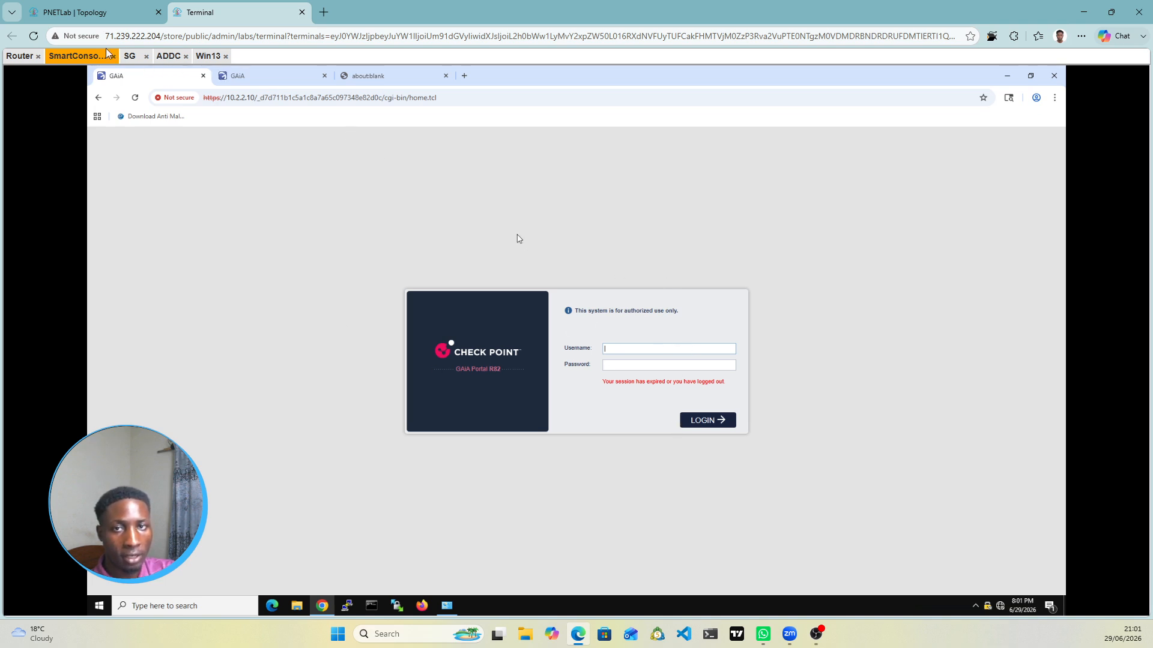
left_click(1008, 80)
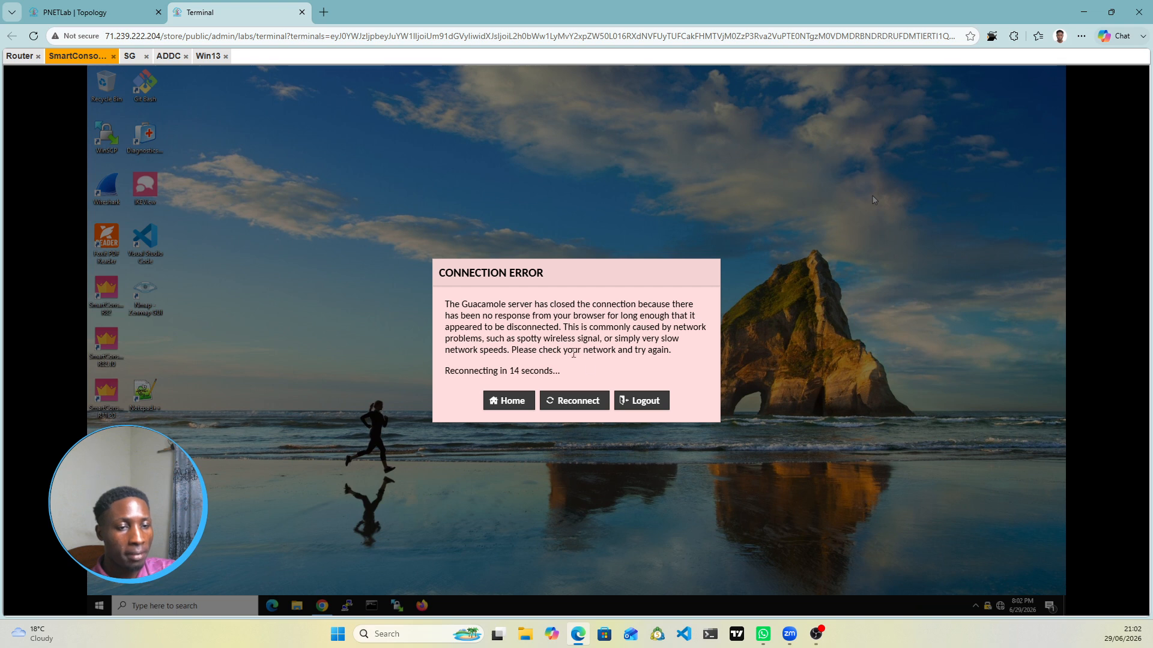
Step: Reconnect to management server 10.2.2.10, accept its fingerprint, and check the lab topology
left_click(587, 401)
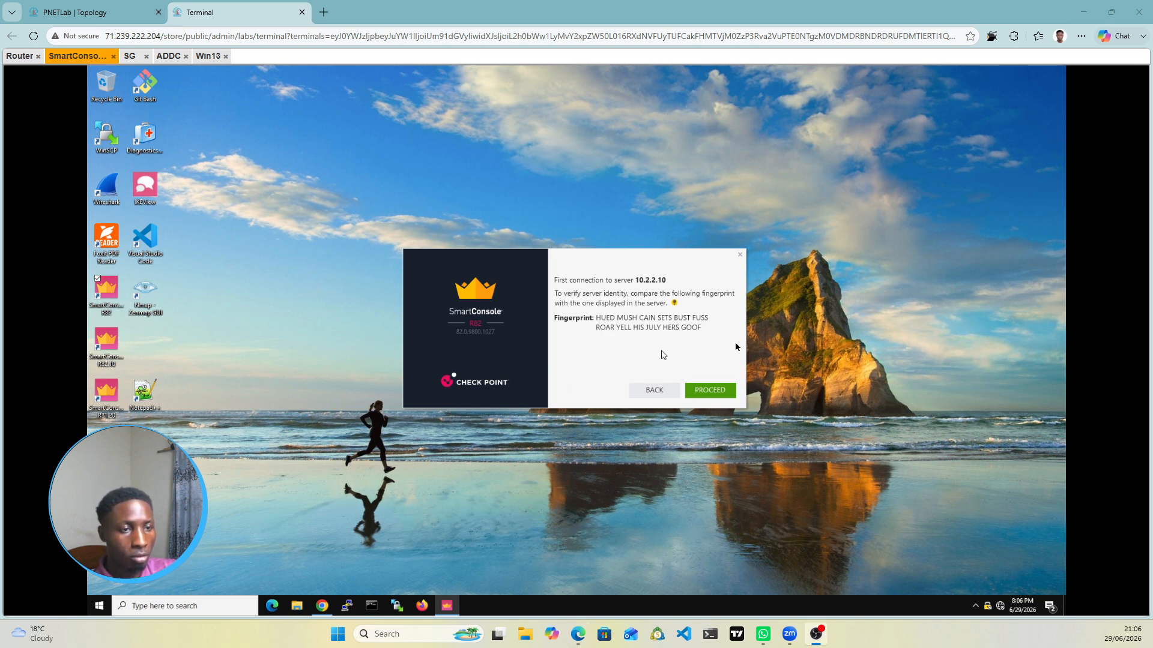
left_click(707, 391)
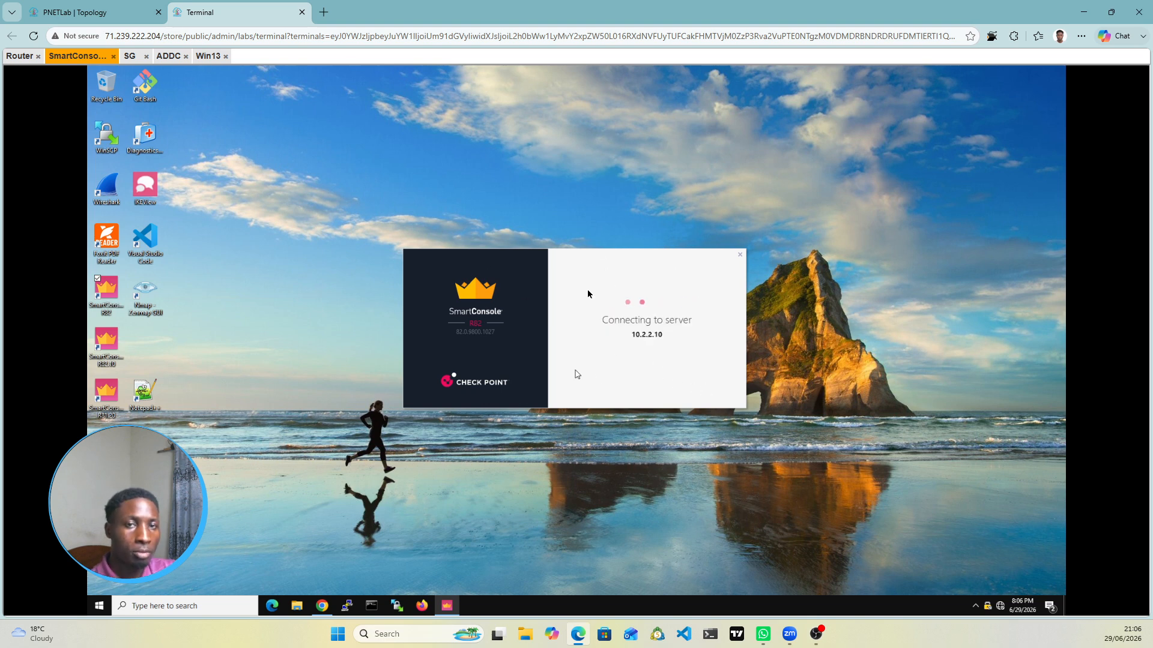
left_click(94, 8)
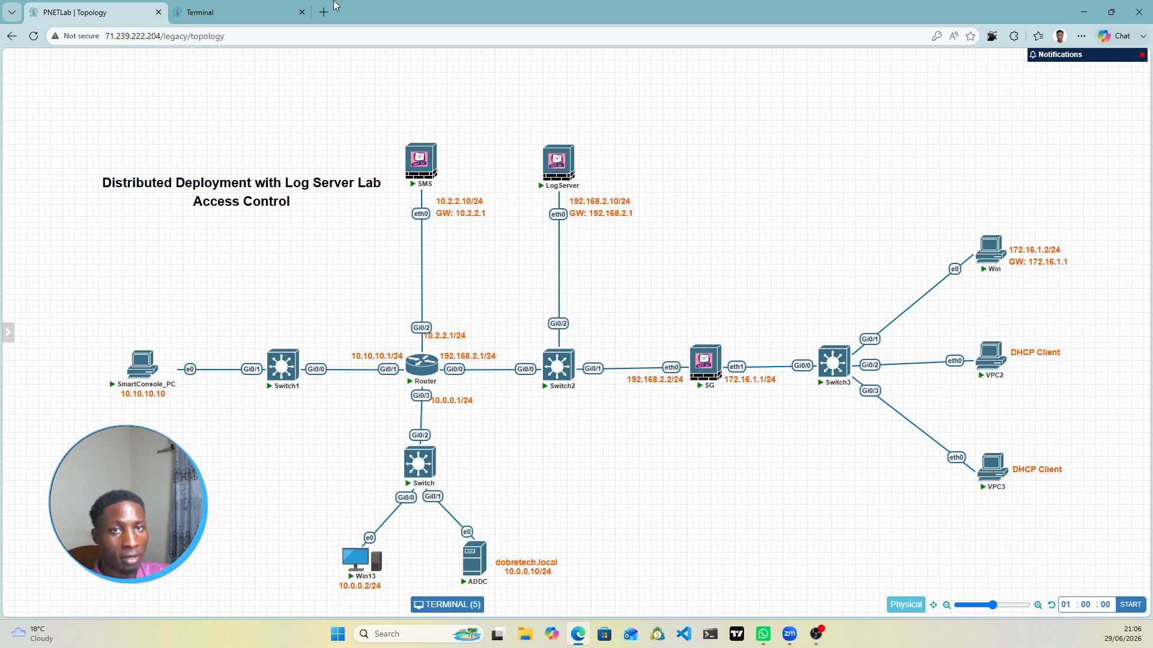
left_click(229, 12)
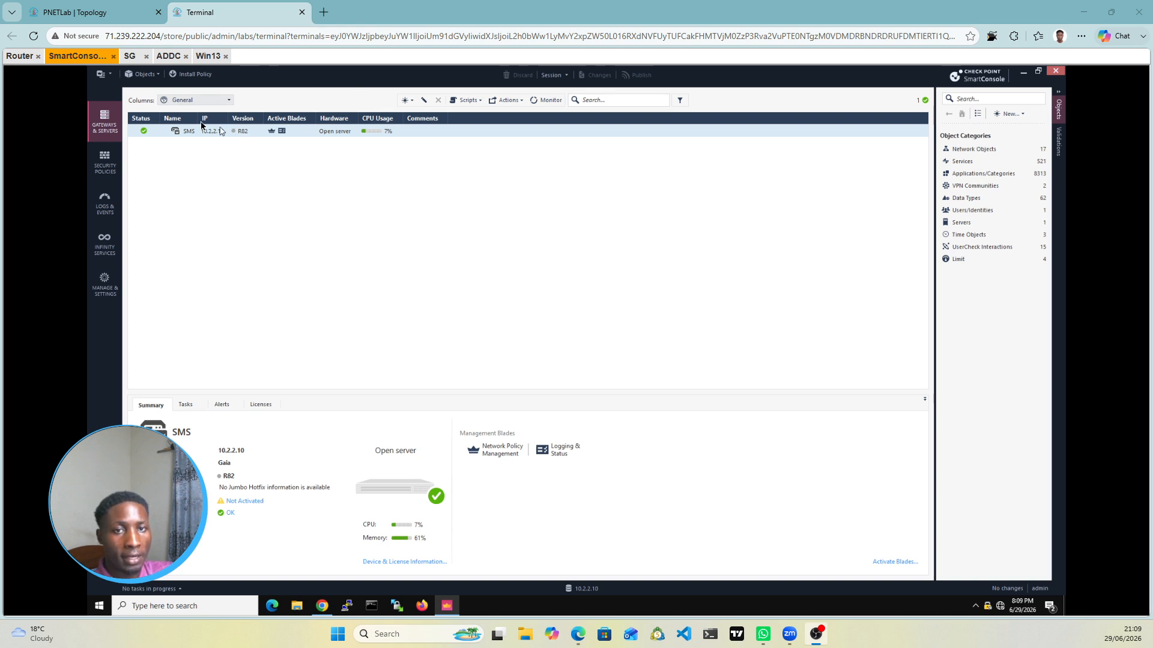
Step: Widen the Name column and start a new Check Point Host object
left_click_drag(206, 122, 219, 122)
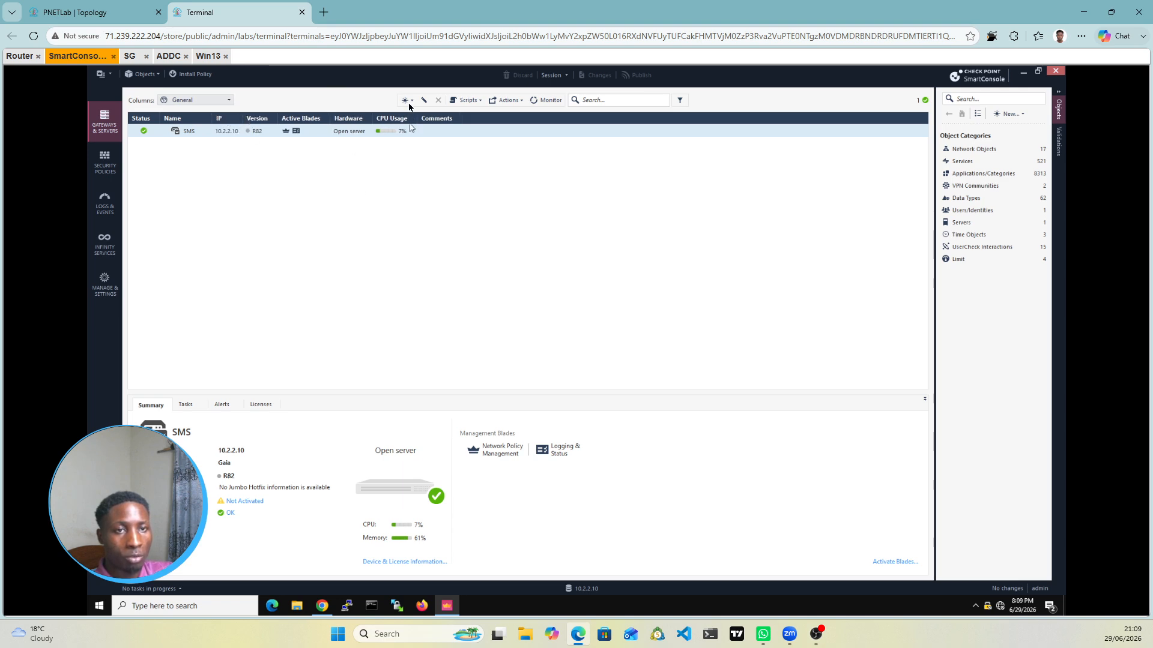
left_click(408, 105)
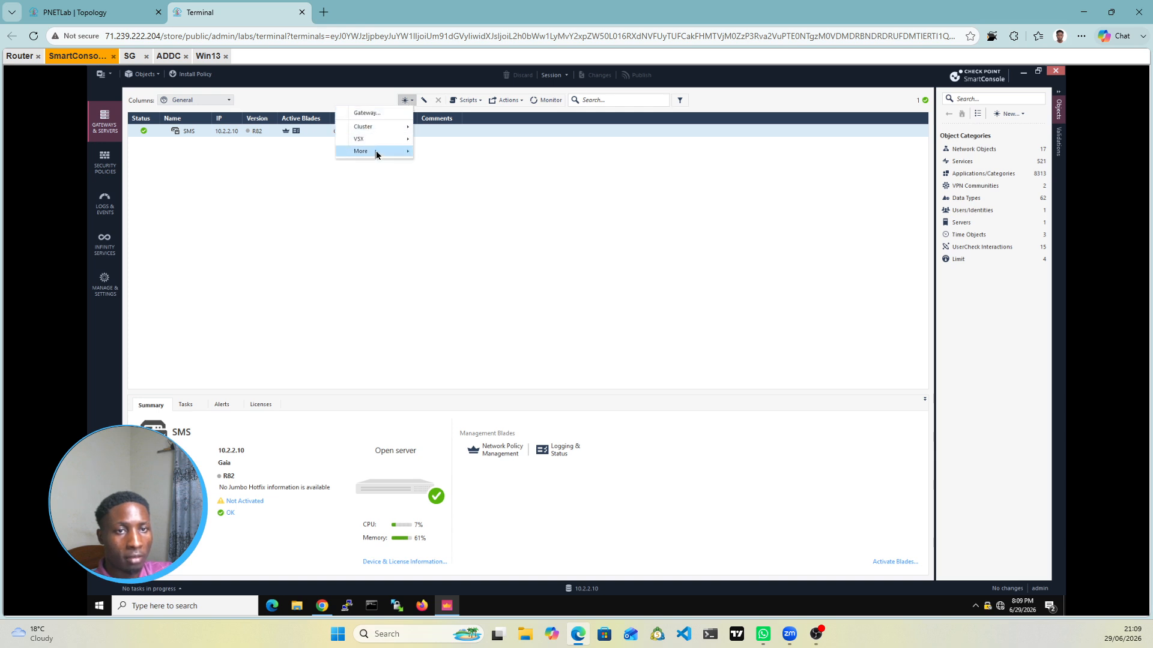
mouse_move(378, 156)
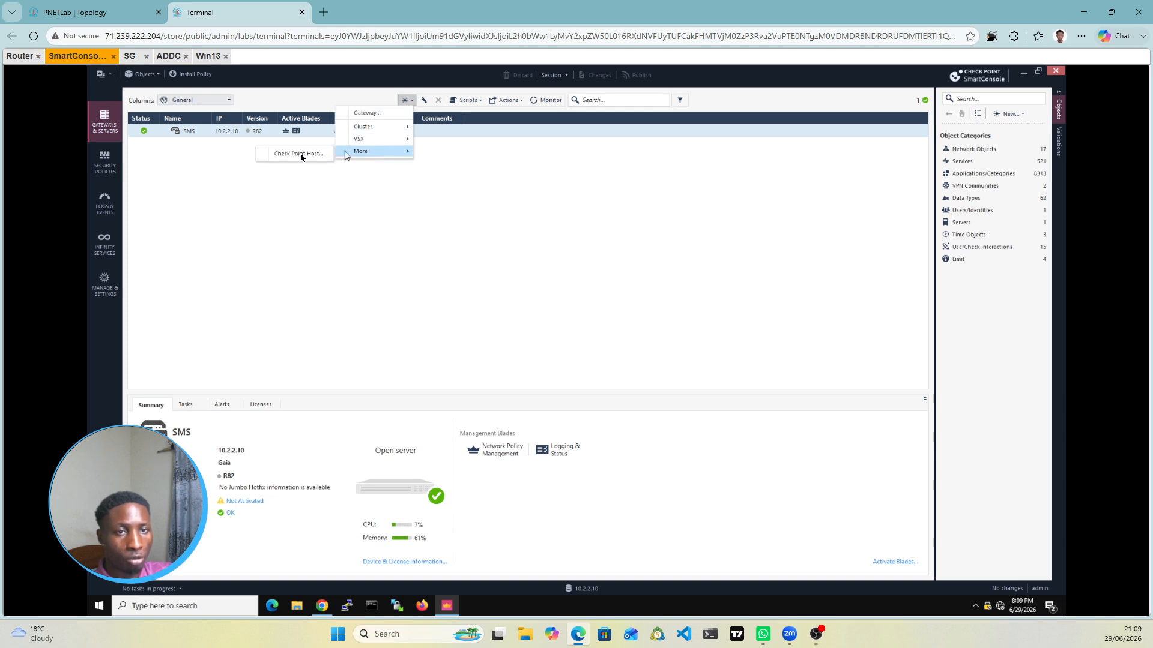
left_click(299, 155)
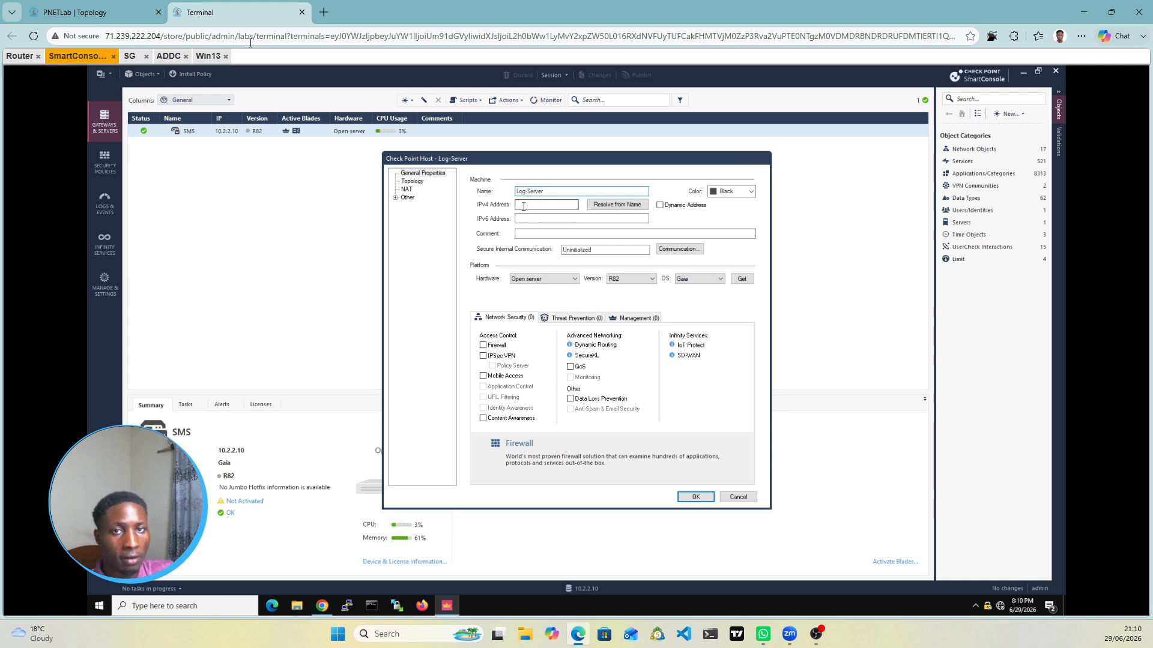
Step: Confirm the Log-Server address 192.168.2.10 against the lab topology diagram
left_click(100, 7)
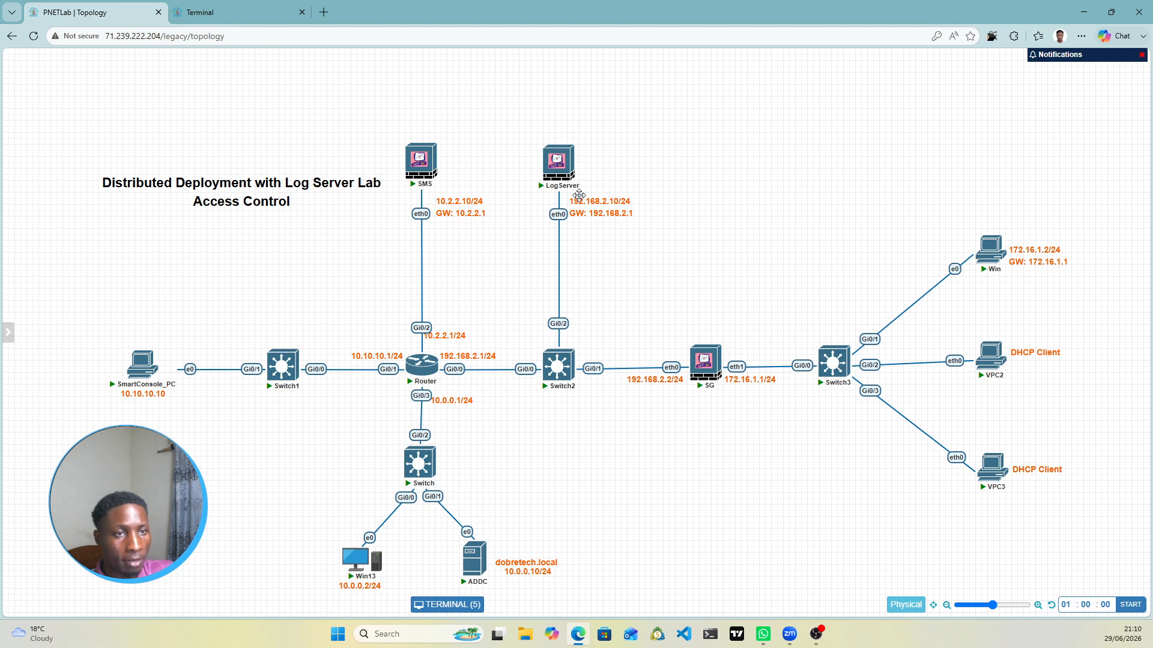
left_click(203, 12)
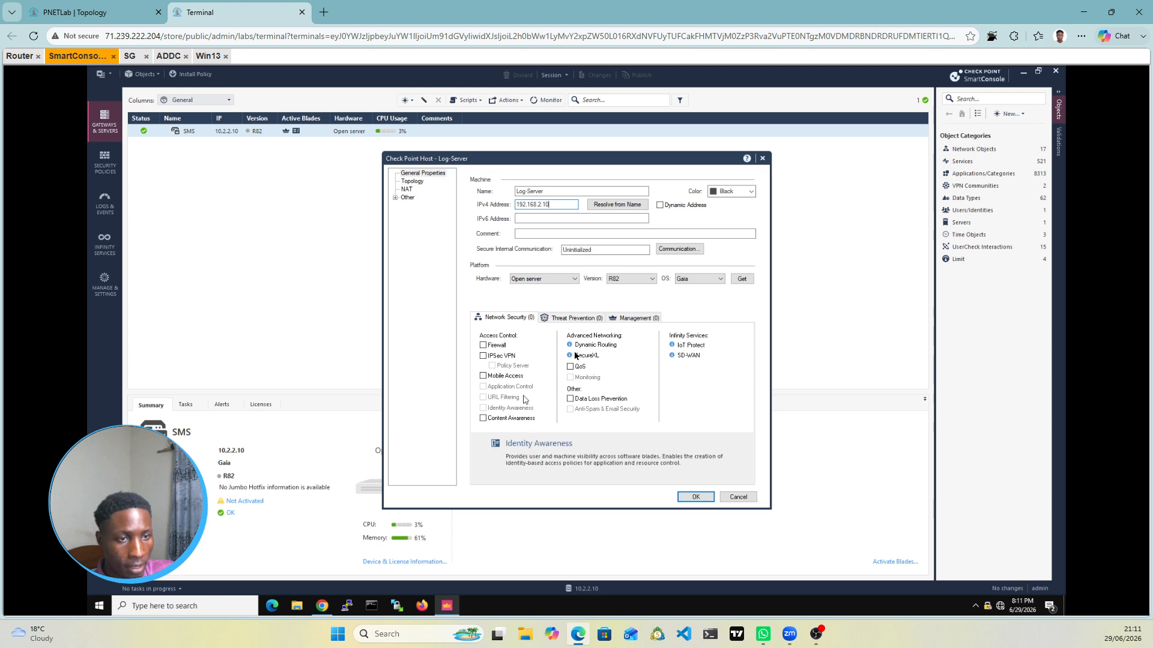
Step: Enable the Logging & Status management blade on the Log-Server host
left_click(626, 320)
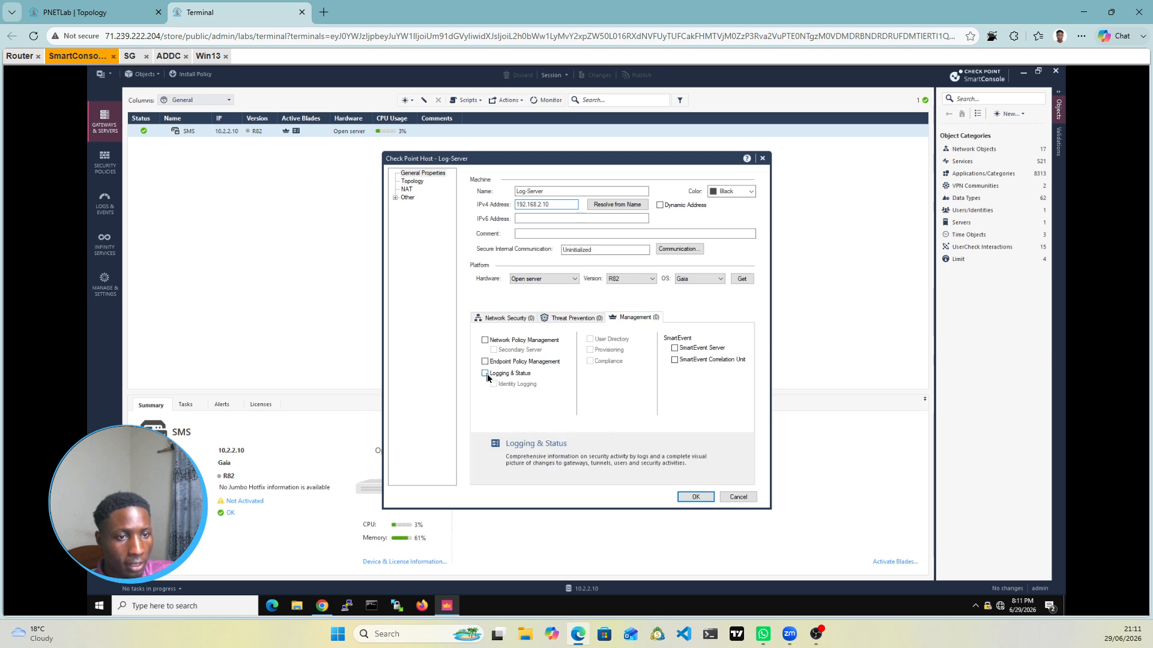
left_click(486, 374)
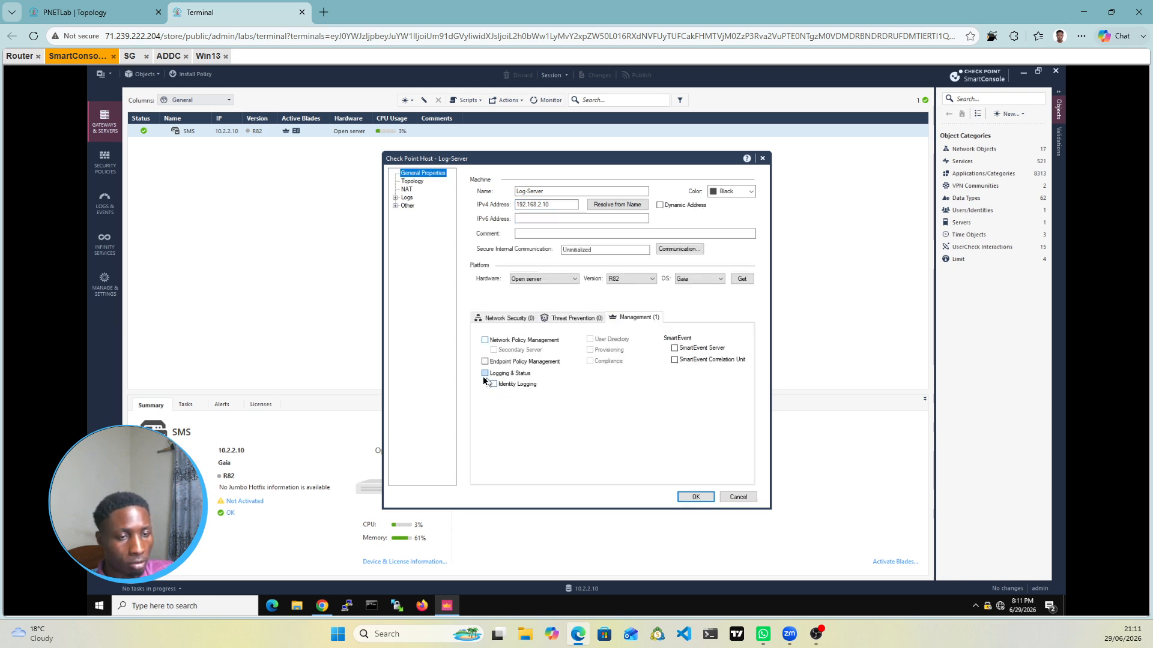
left_click(484, 374)
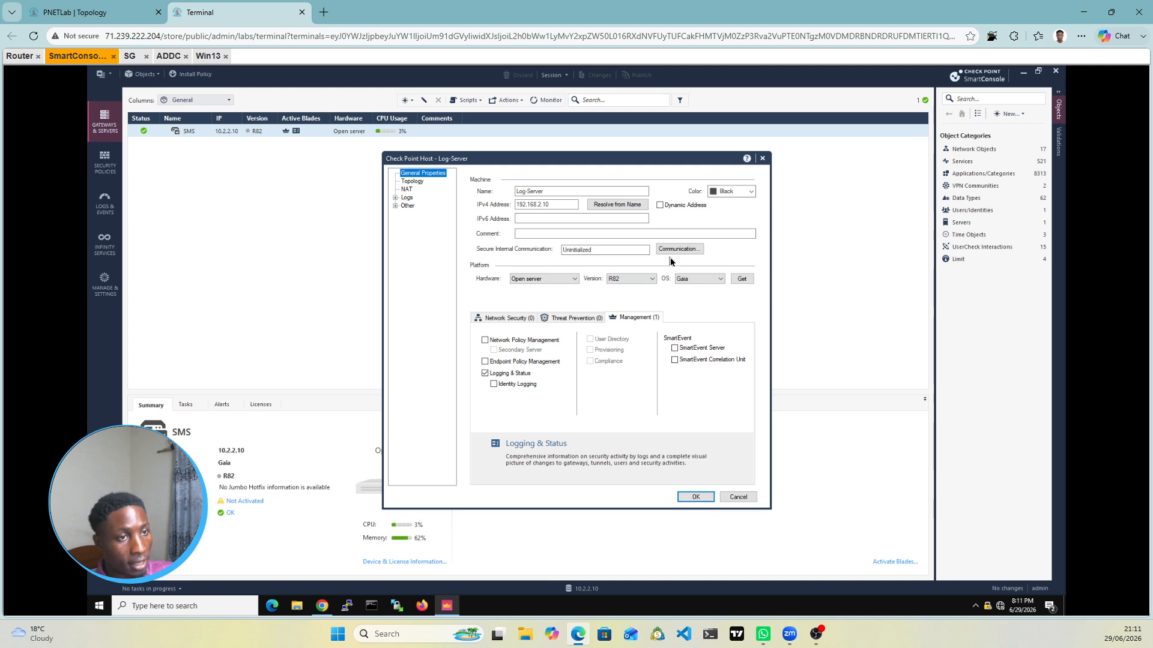
Step: Colour the host Pink and attempt Communication setup, dismissing the reserved-word warning and security tip
left_click(729, 191)
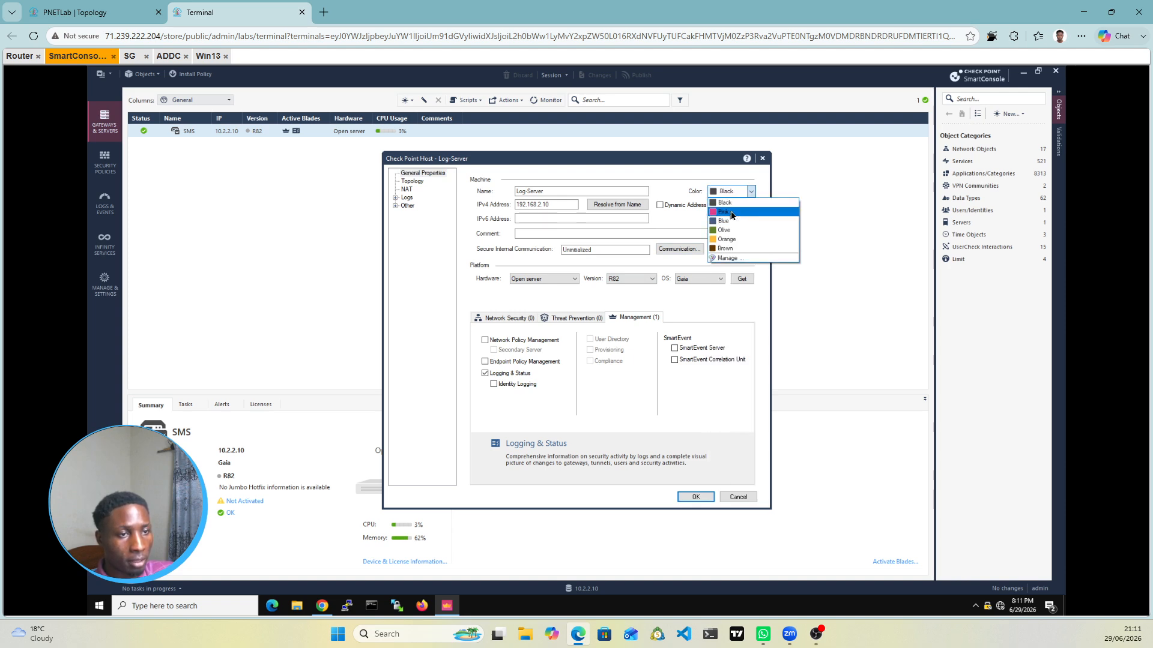
left_click(727, 212)
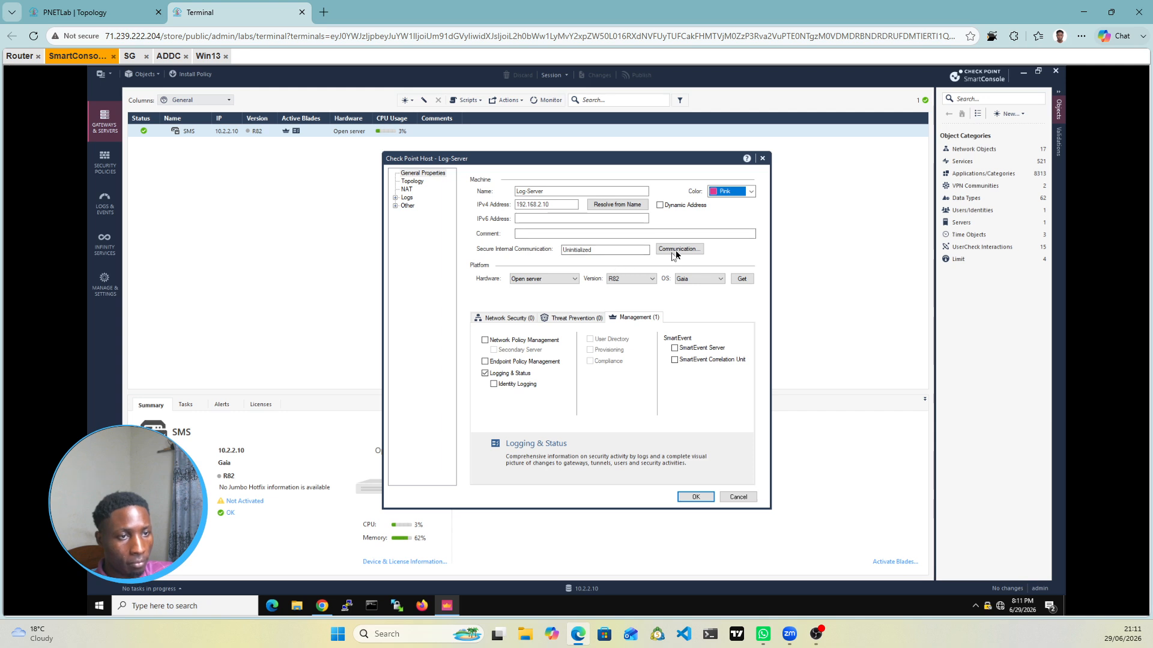
left_click(677, 250)
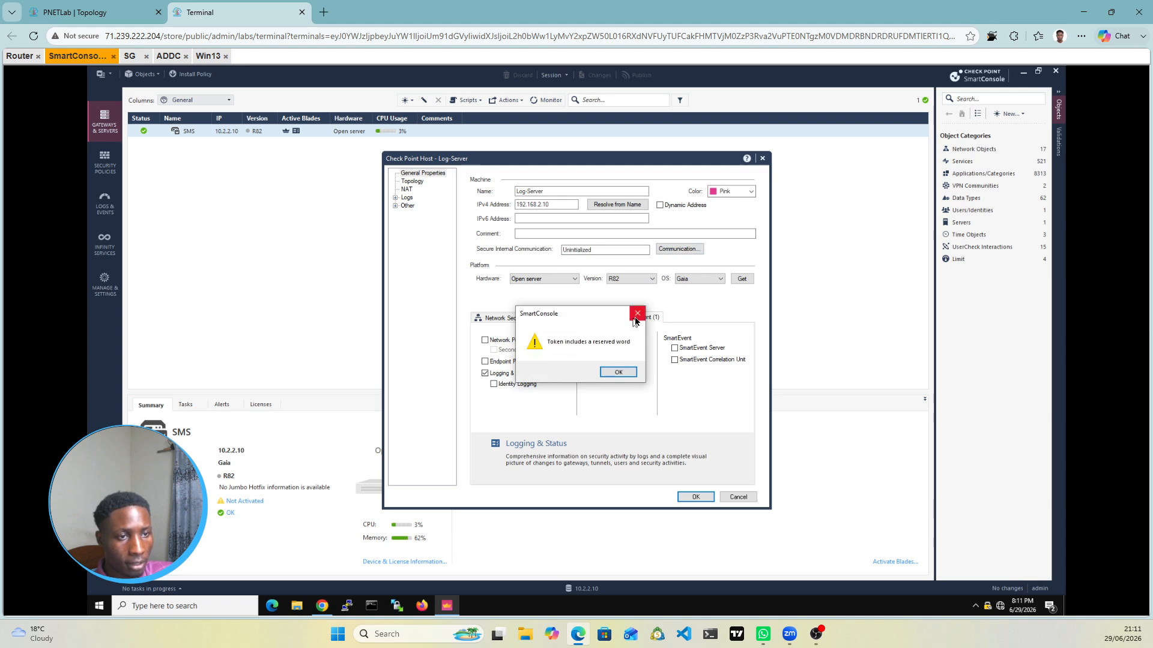
left_click(617, 373)
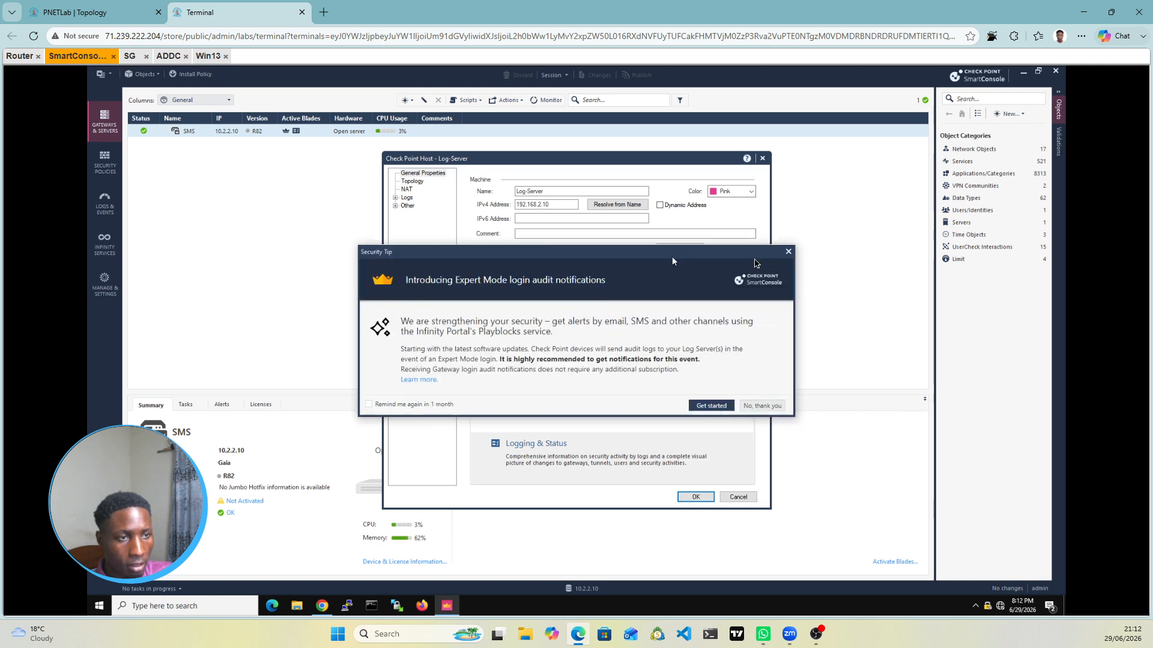
left_click(788, 252)
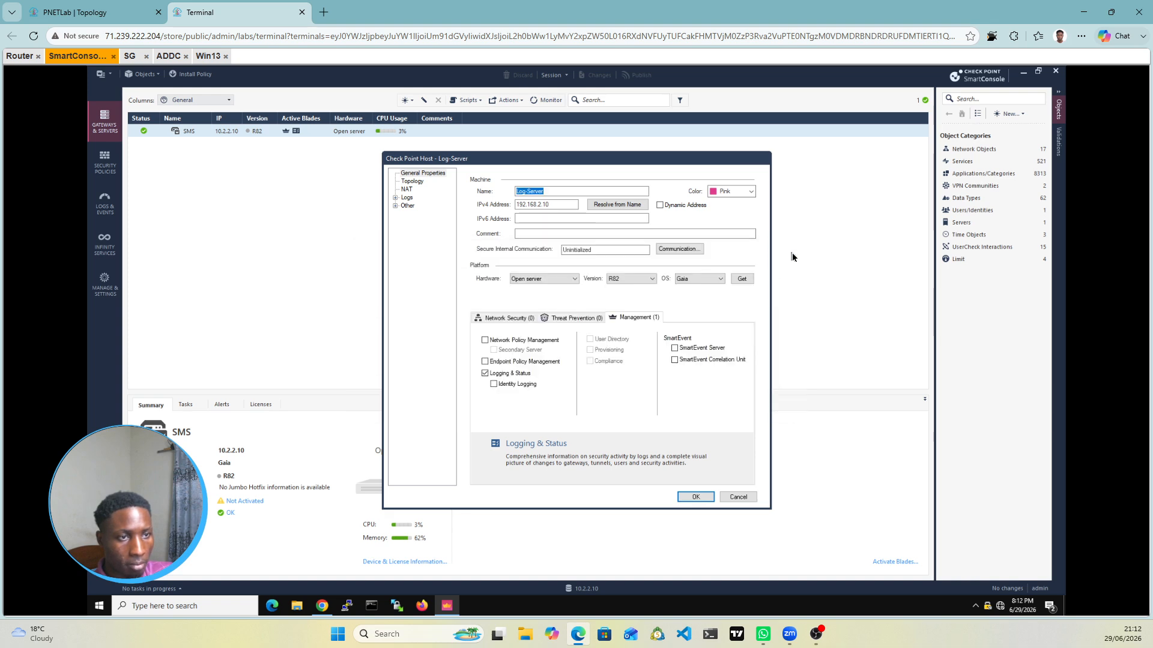
Step: Shorten the host name to Log-Serve and retry the Communication setup
left_click(691, 250)
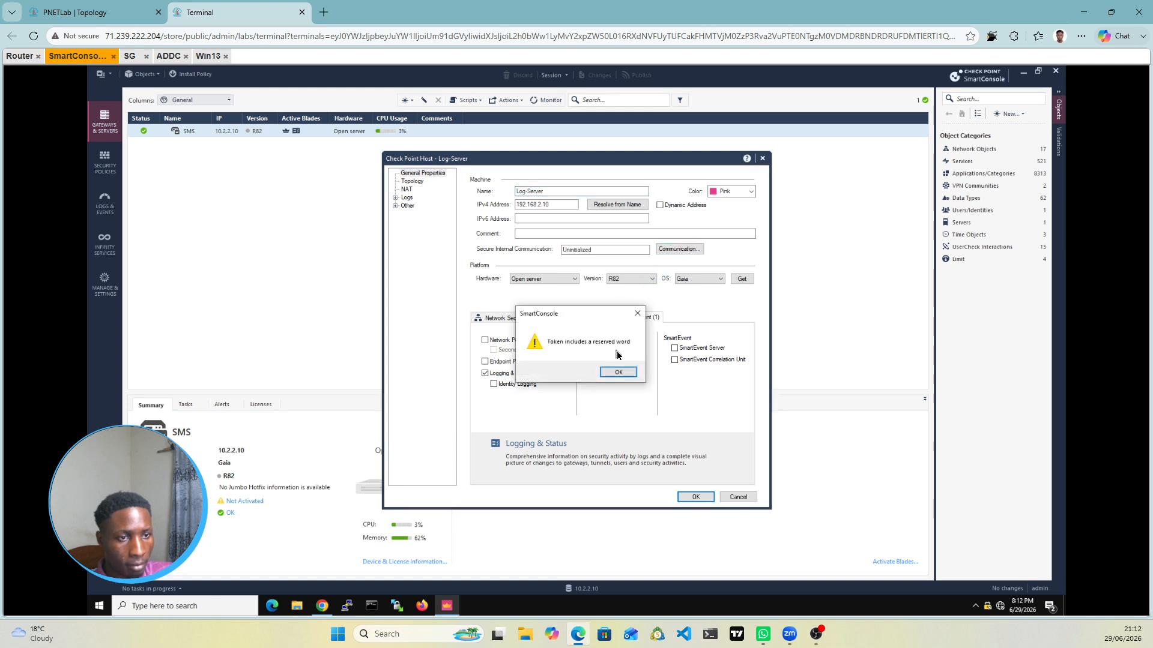
left_click(638, 314)
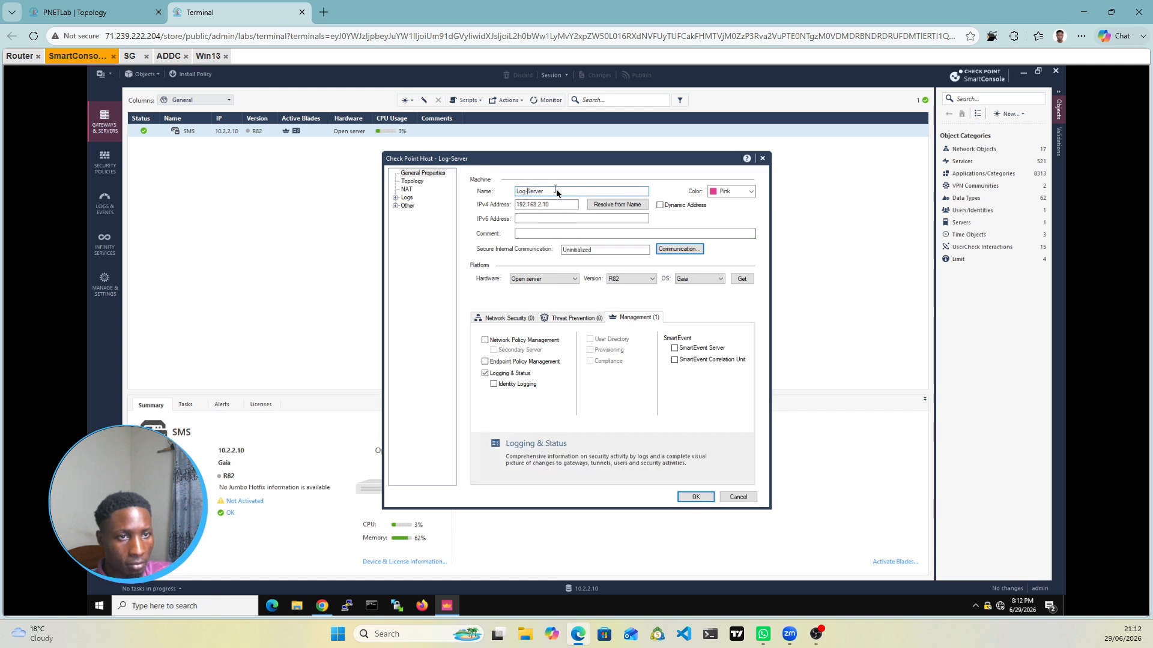
left_click(556, 191)
key("BackSpace")
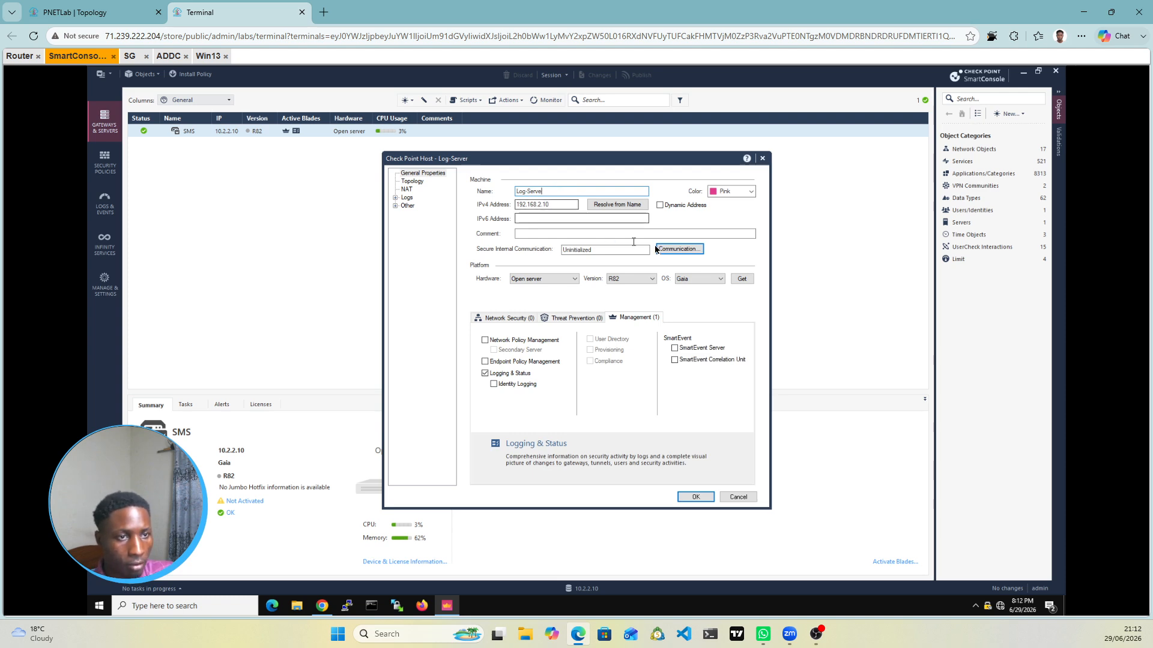
left_click(672, 249)
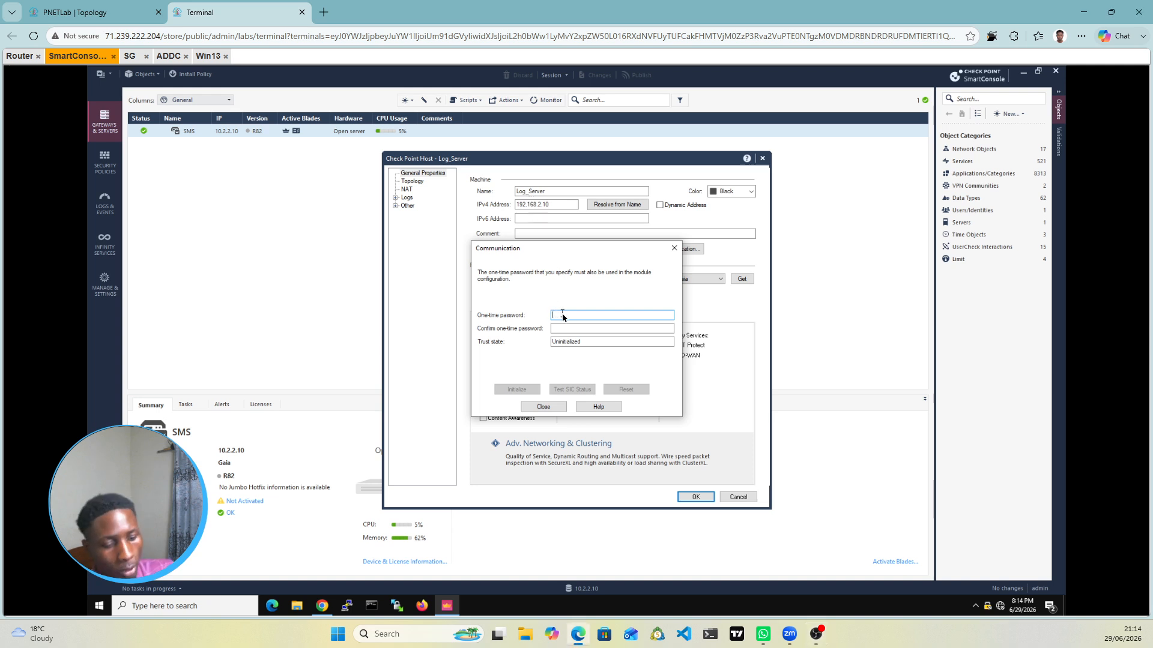
Step: Enter and confirm the one-time password, initialize trust until established, then close
type("admin")
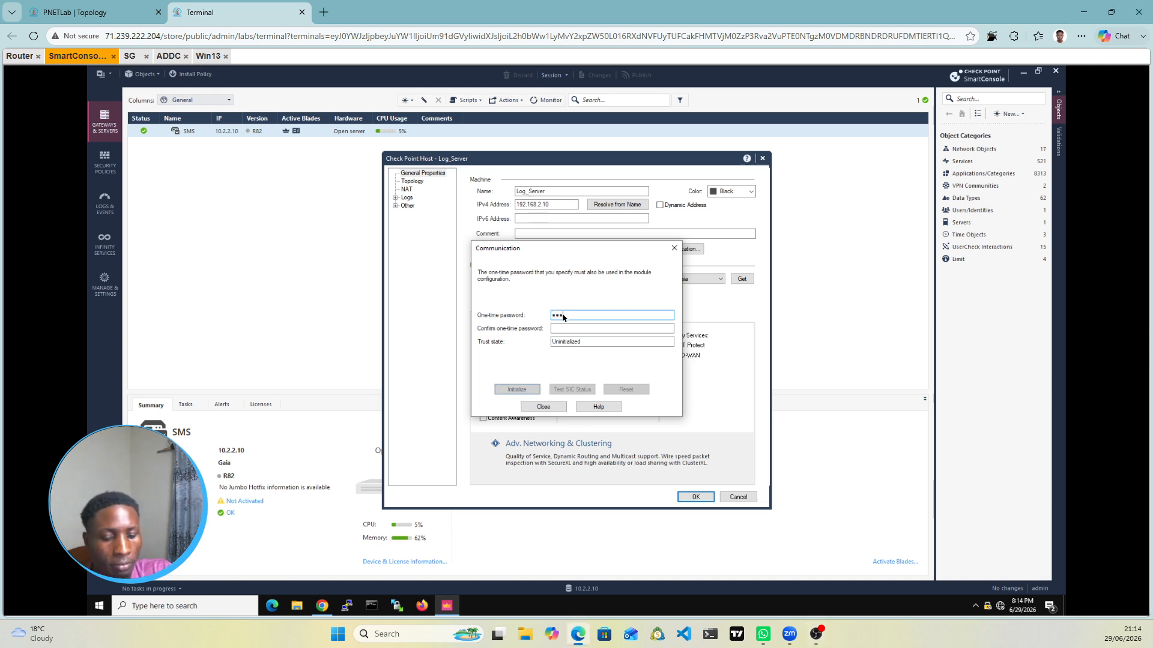
key("Tab")
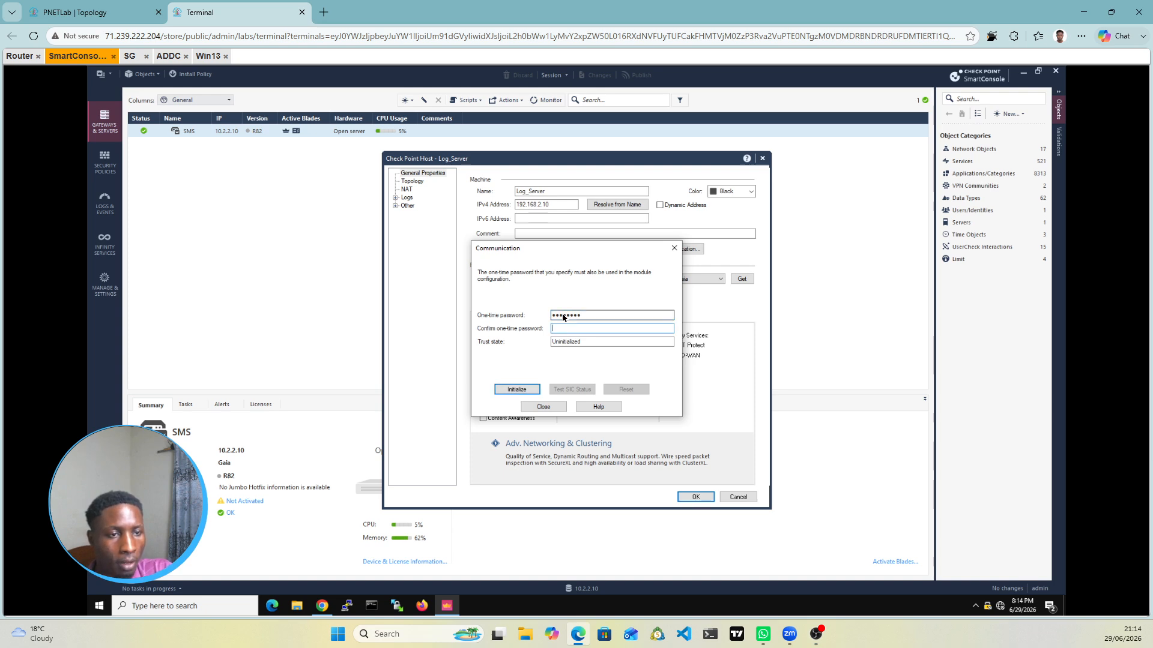
type("••••••••")
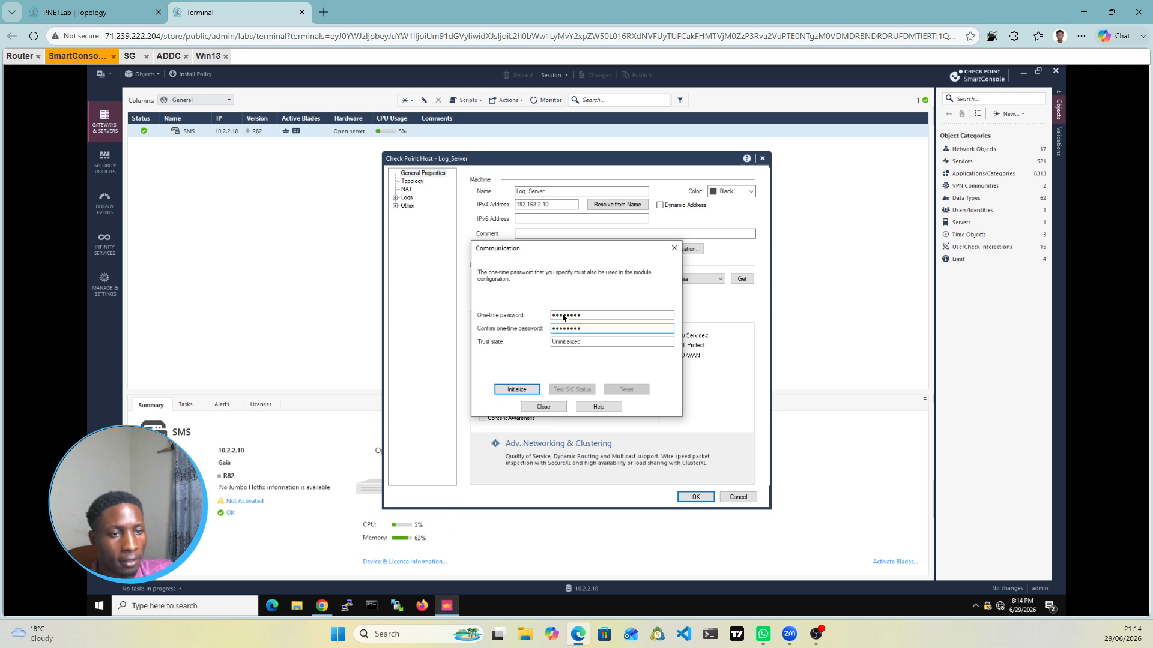
left_click(517, 390)
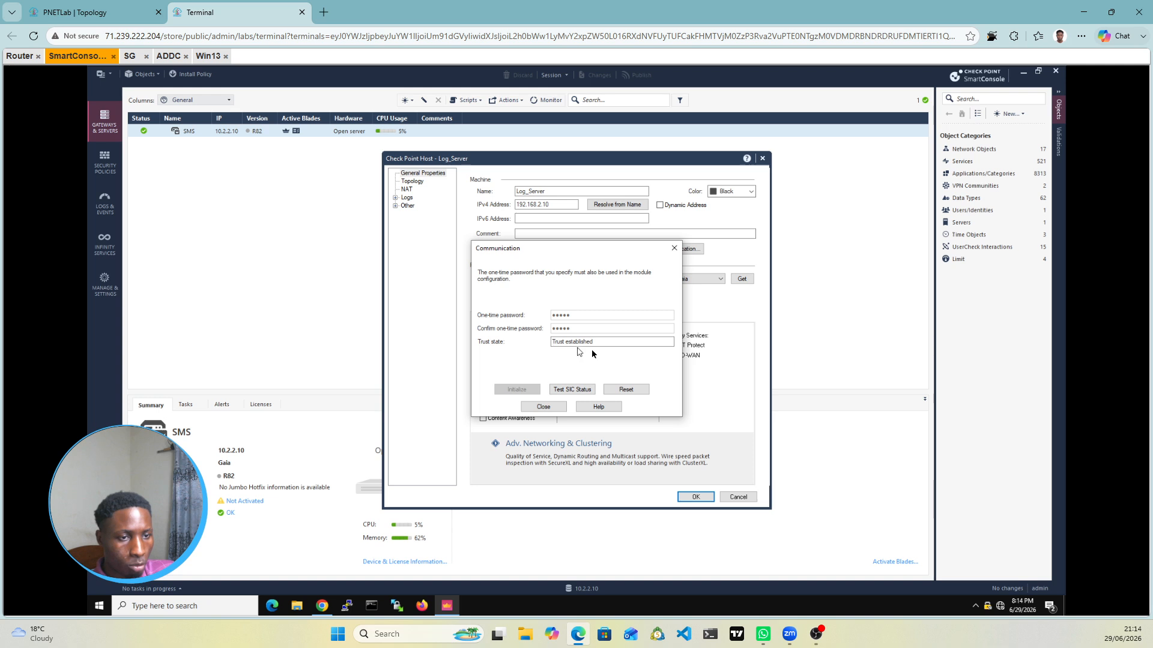
left_click(554, 411)
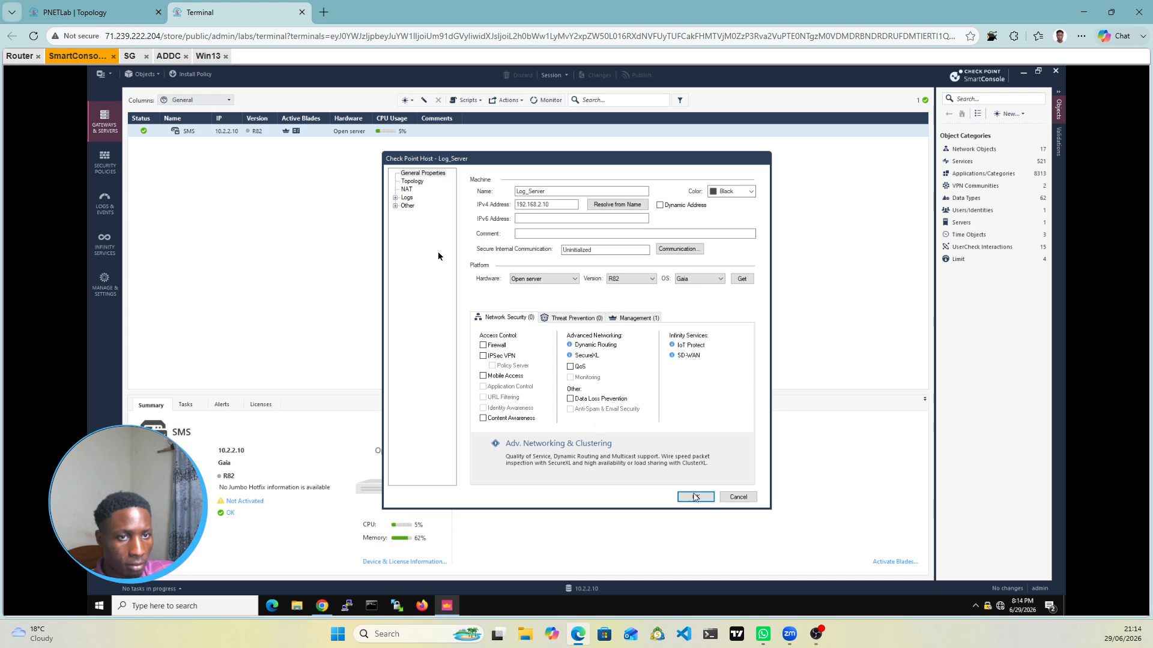
Step: Review the Log_Server host's Logs settings and save the host object
left_click(396, 198)
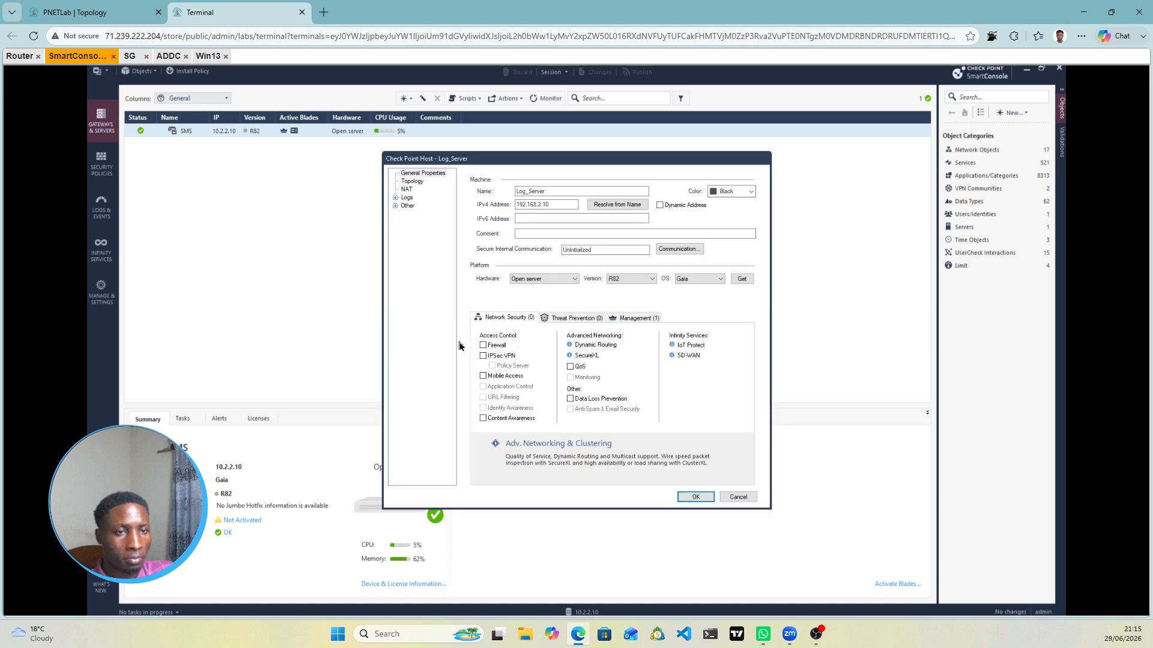
left_click(395, 198)
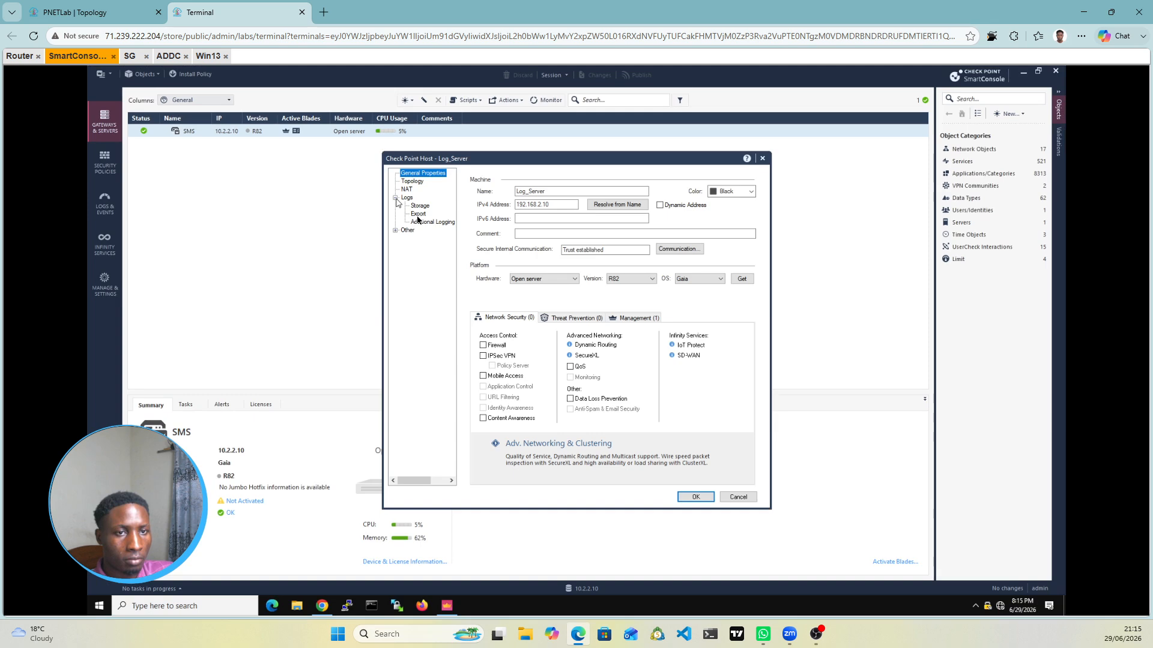
left_click(696, 498)
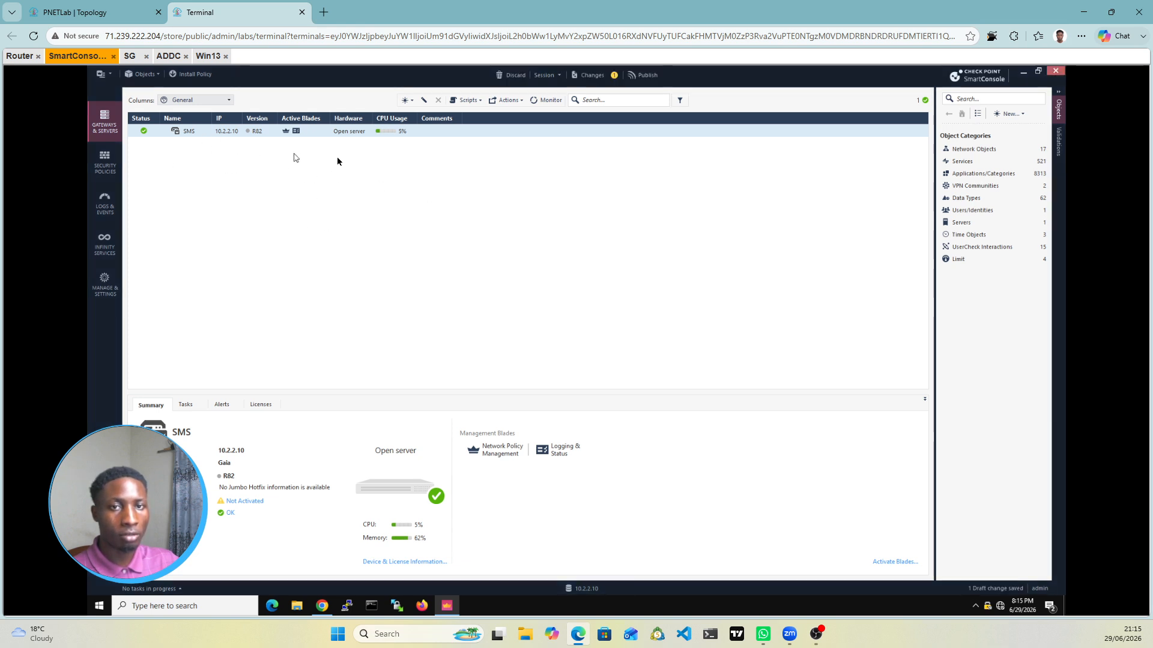
Step: Publish the Log_Server change and widen the IP column to show full addresses
left_click(642, 77)
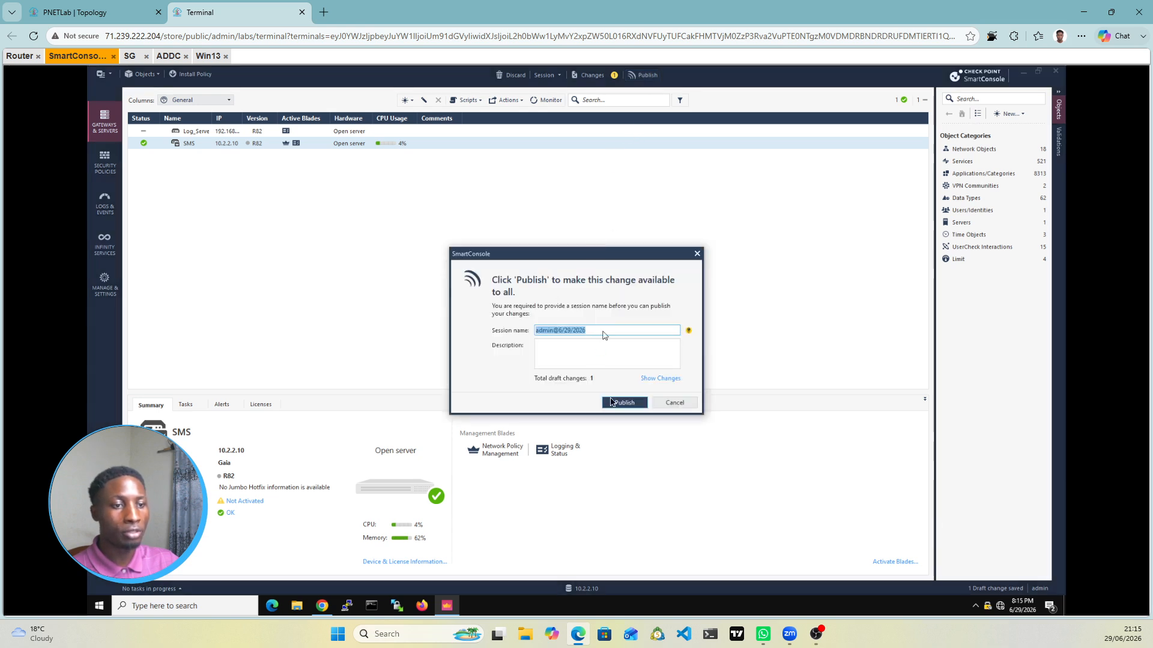
left_click(623, 403)
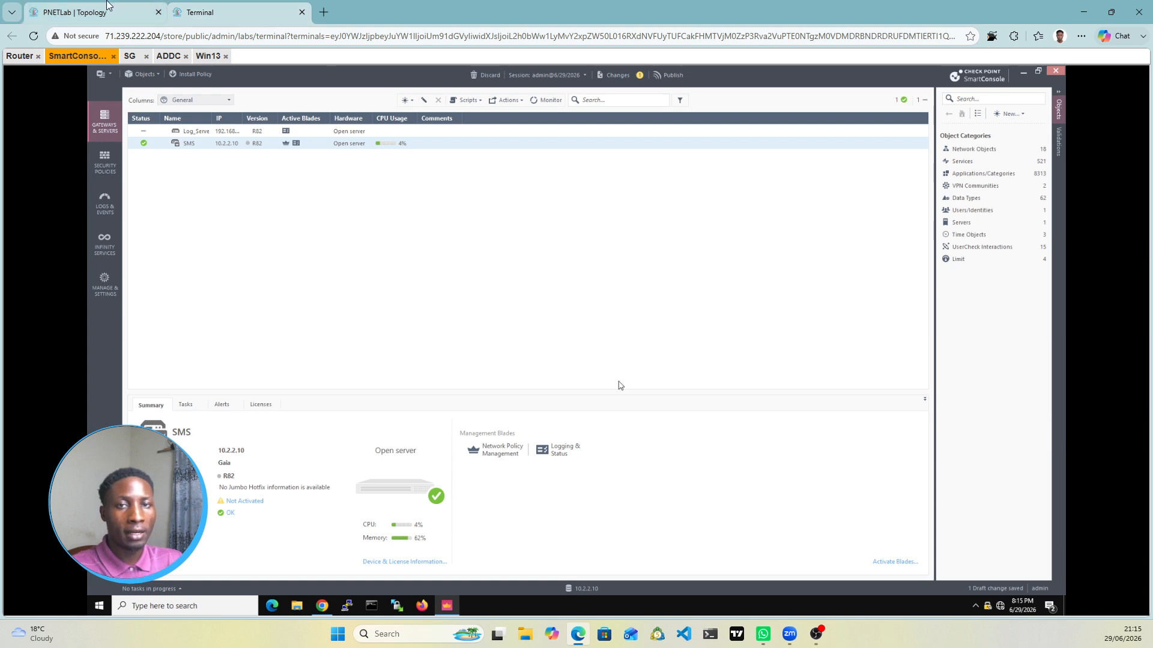
left_click(108, 12)
mouse_move(717, 371)
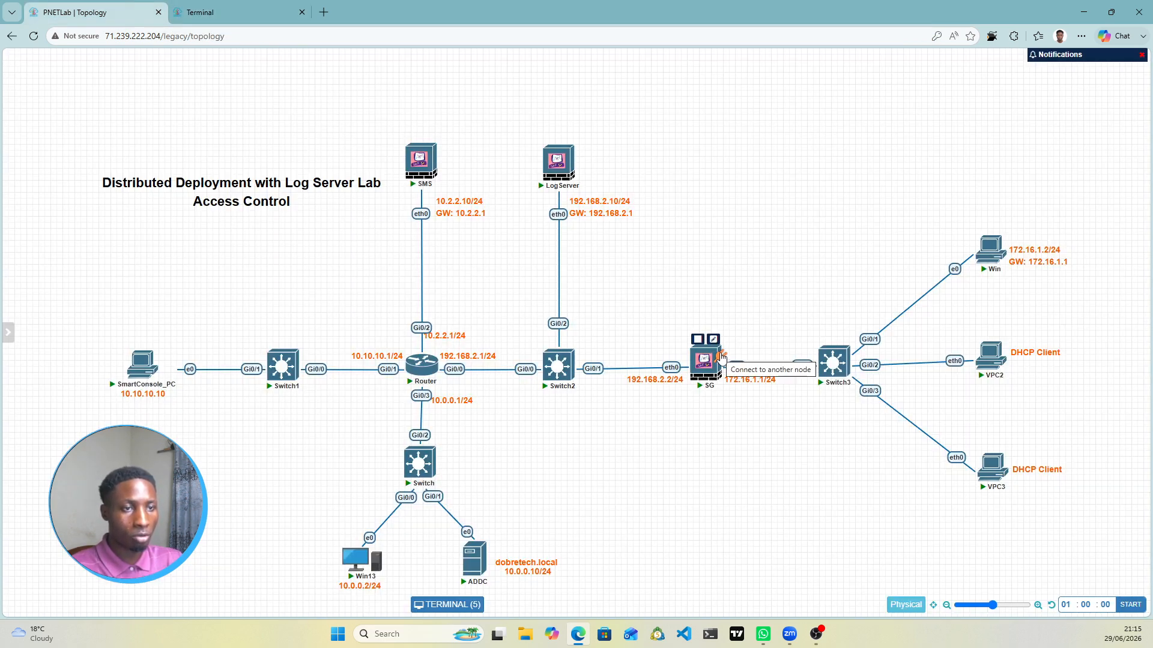
left_click(282, 19)
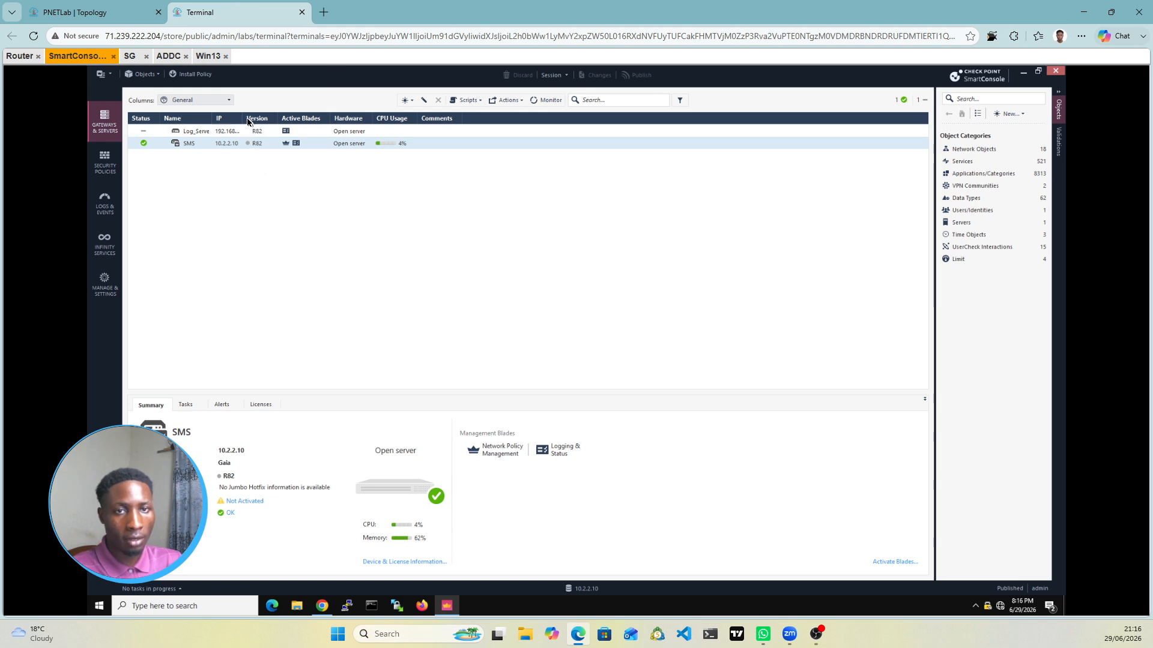
left_click_drag(245, 120, 273, 121)
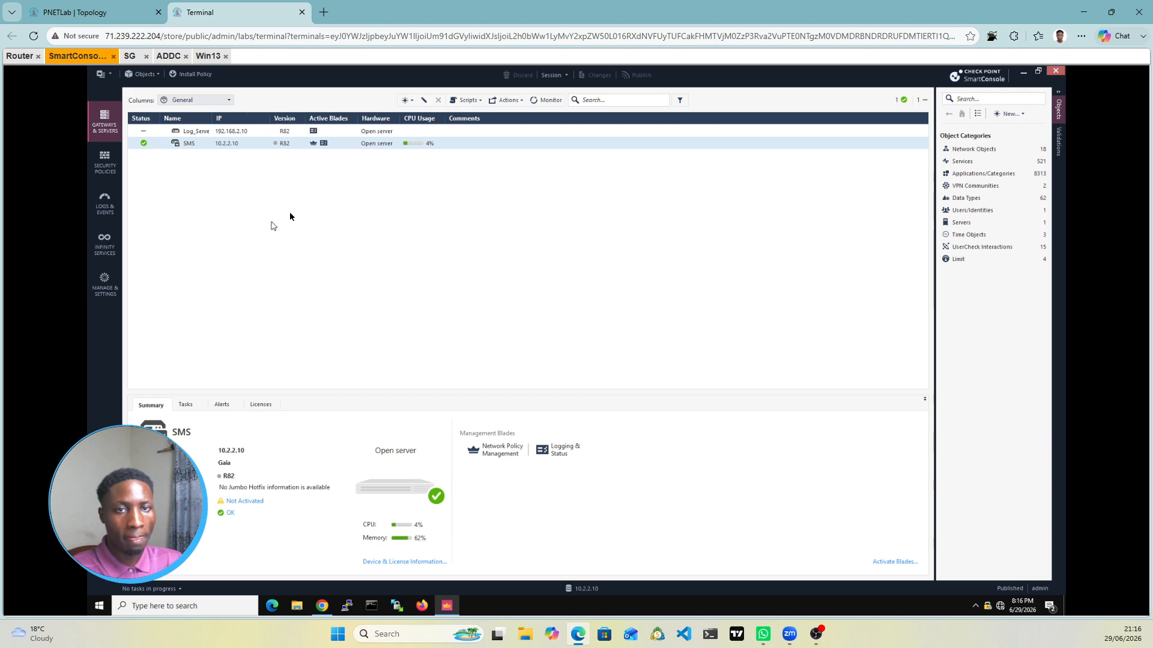
Step: Start a new Classic Mode gateway and dismiss the Threat Prevention notice
left_click(411, 103)
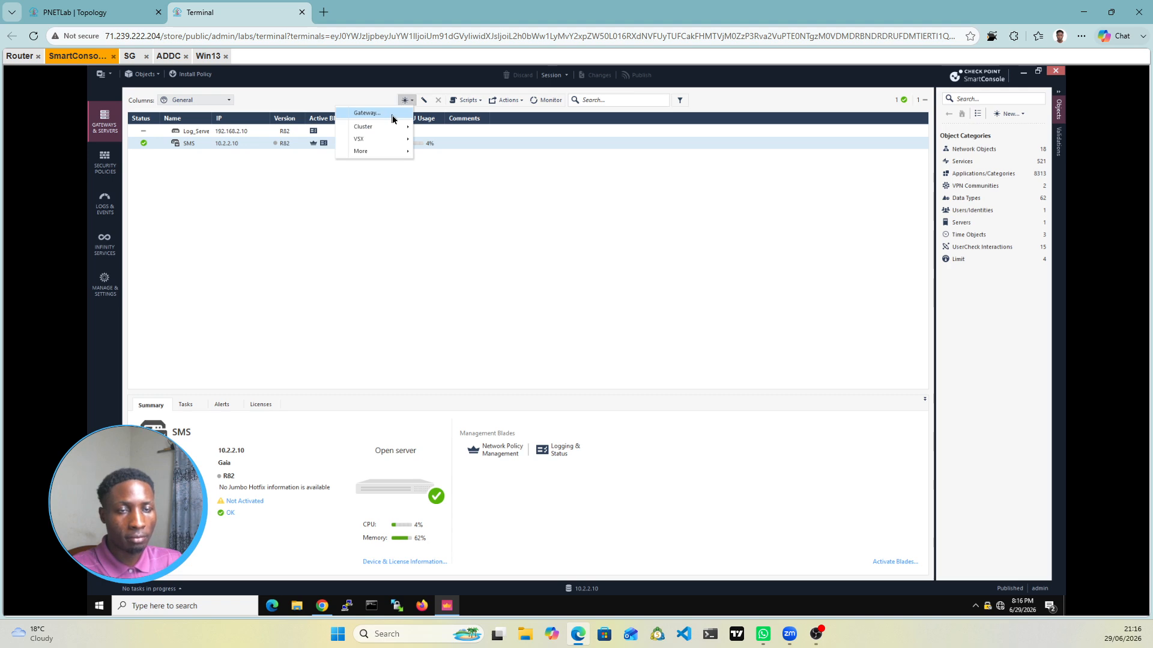
left_click(392, 116)
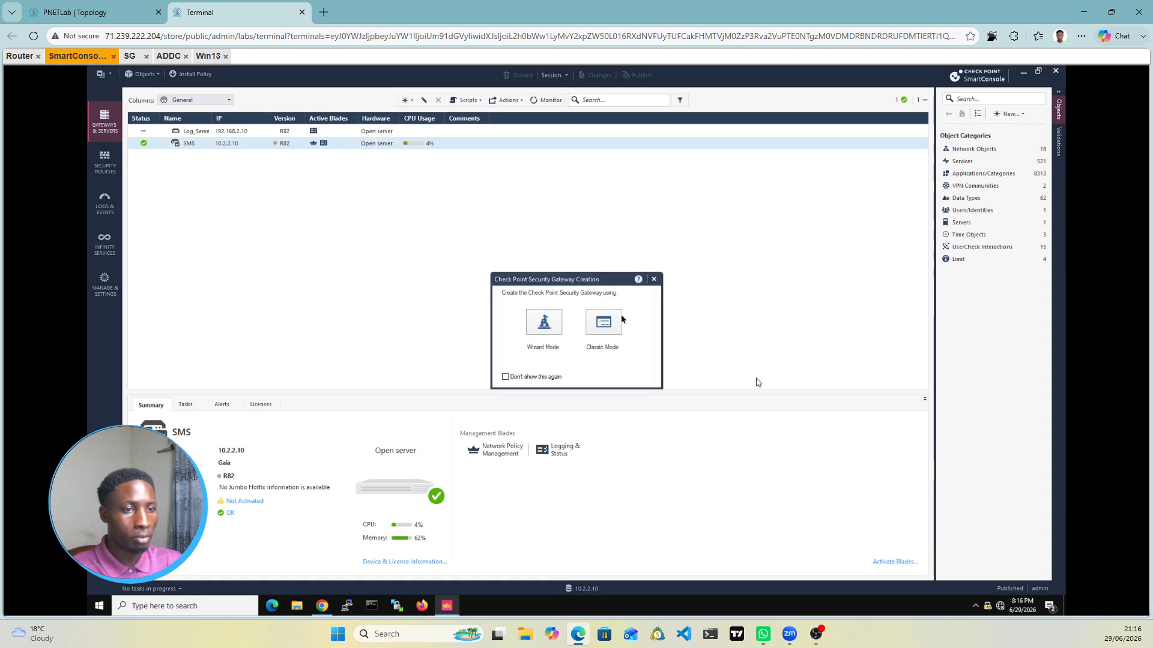
left_click(604, 324)
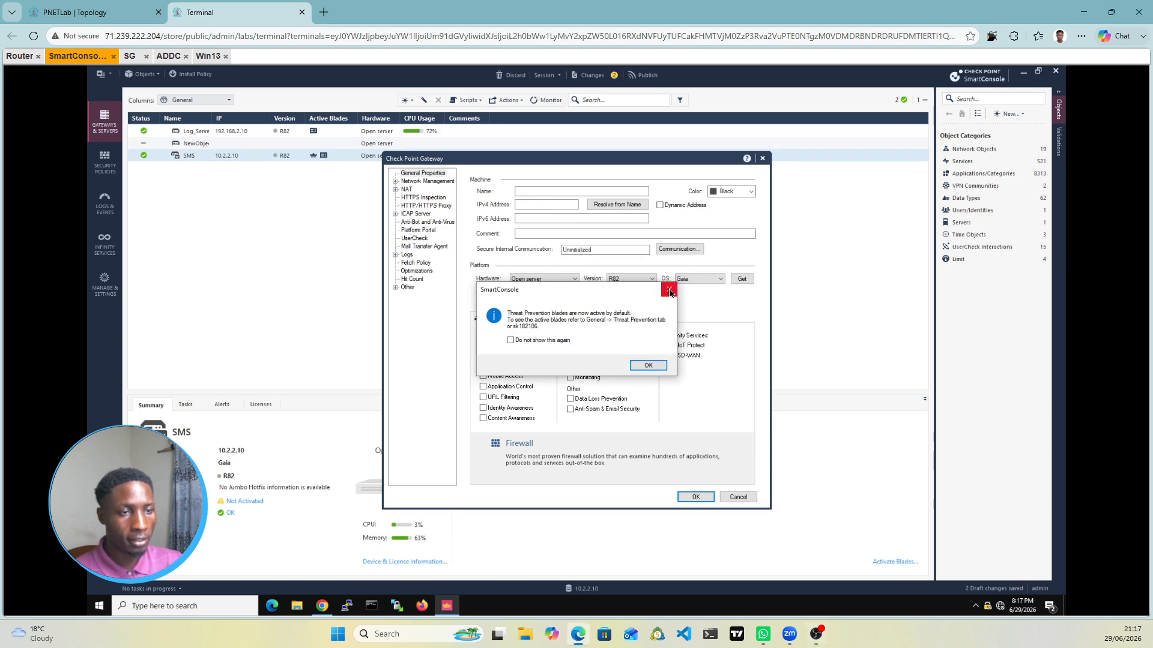
left_click(565, 193)
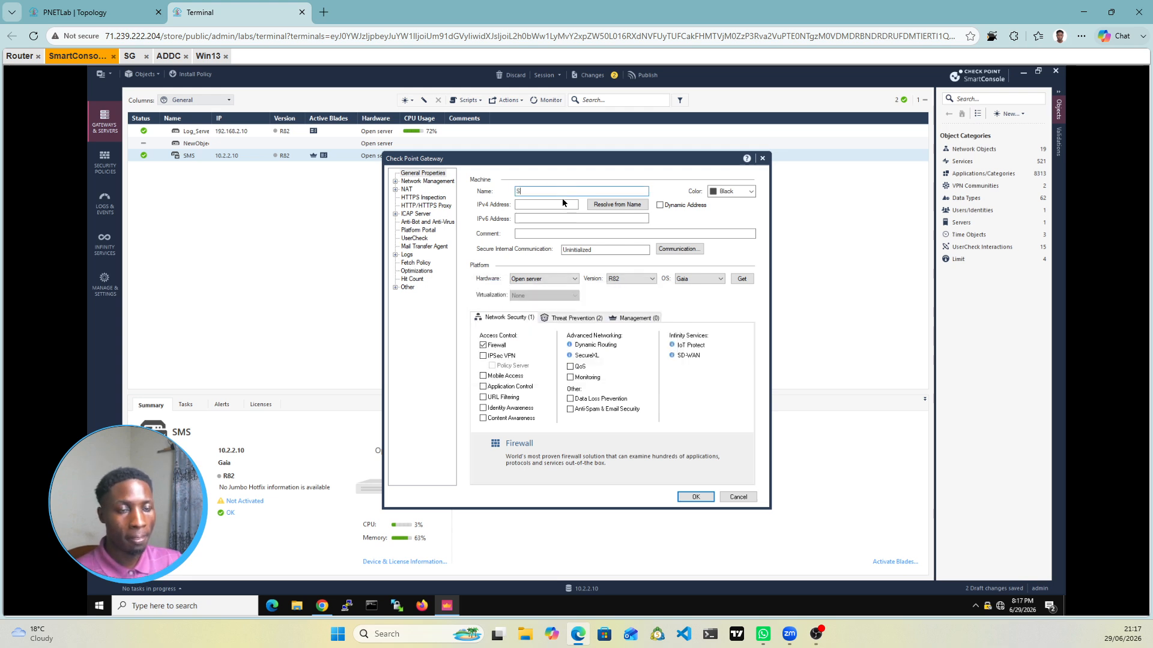
Step: Give gateway SG IPv4 192.168.2.2 and clear its Anti-Bot and Anti-Virus blades
left_click(526, 205)
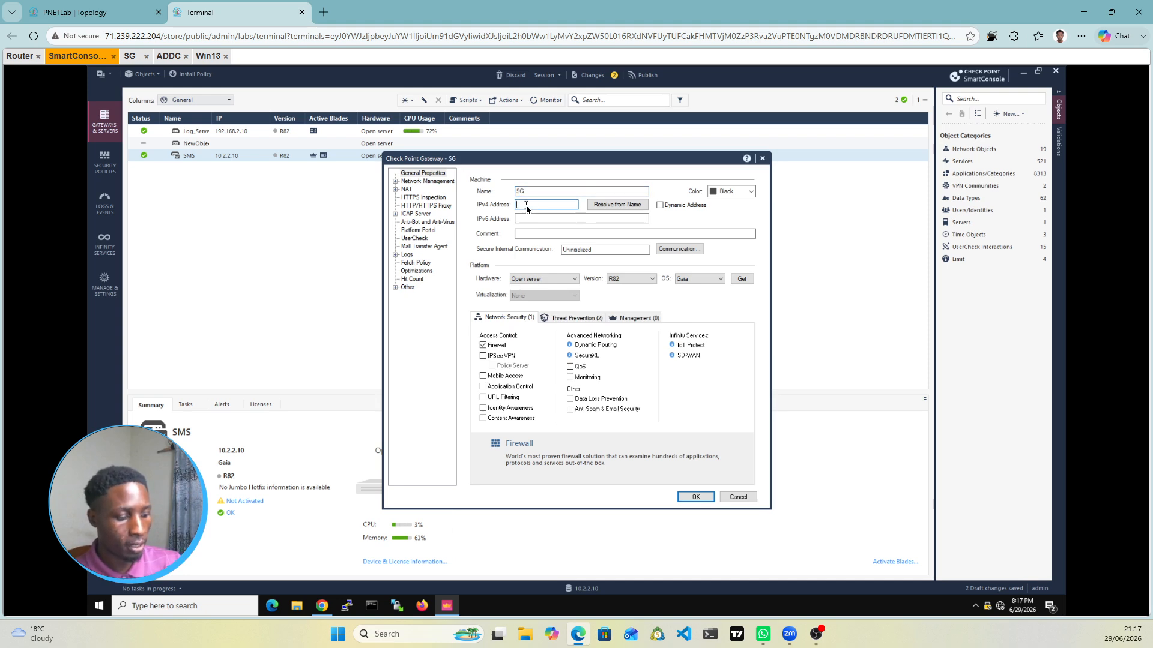
type("192.168.2.2")
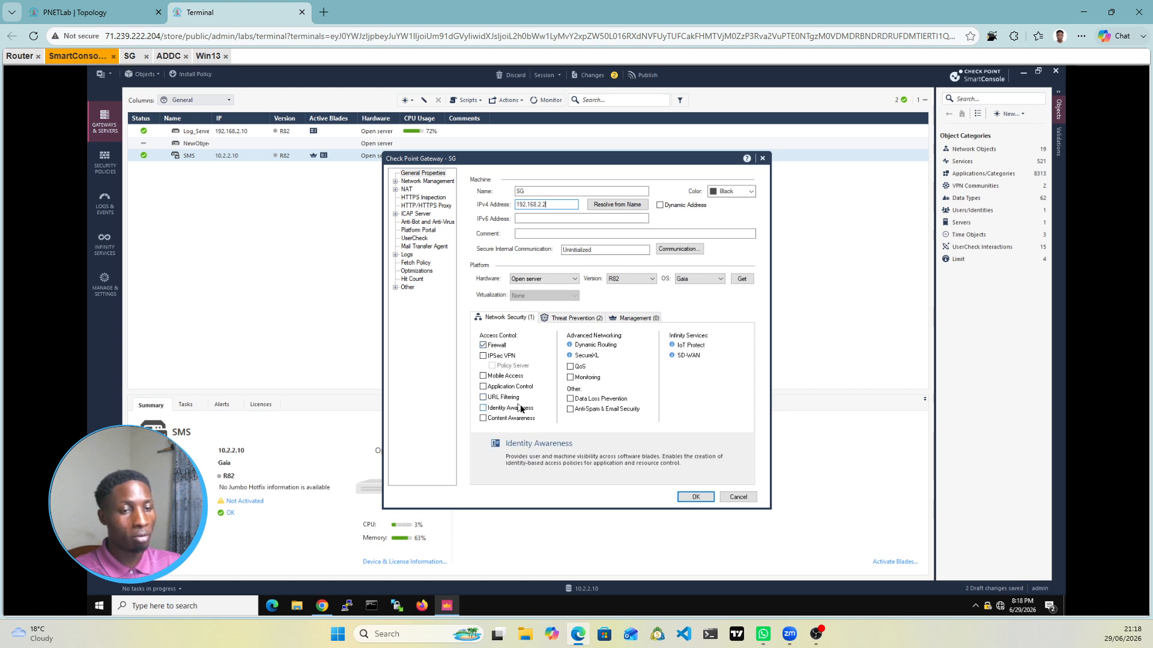
left_click(582, 324)
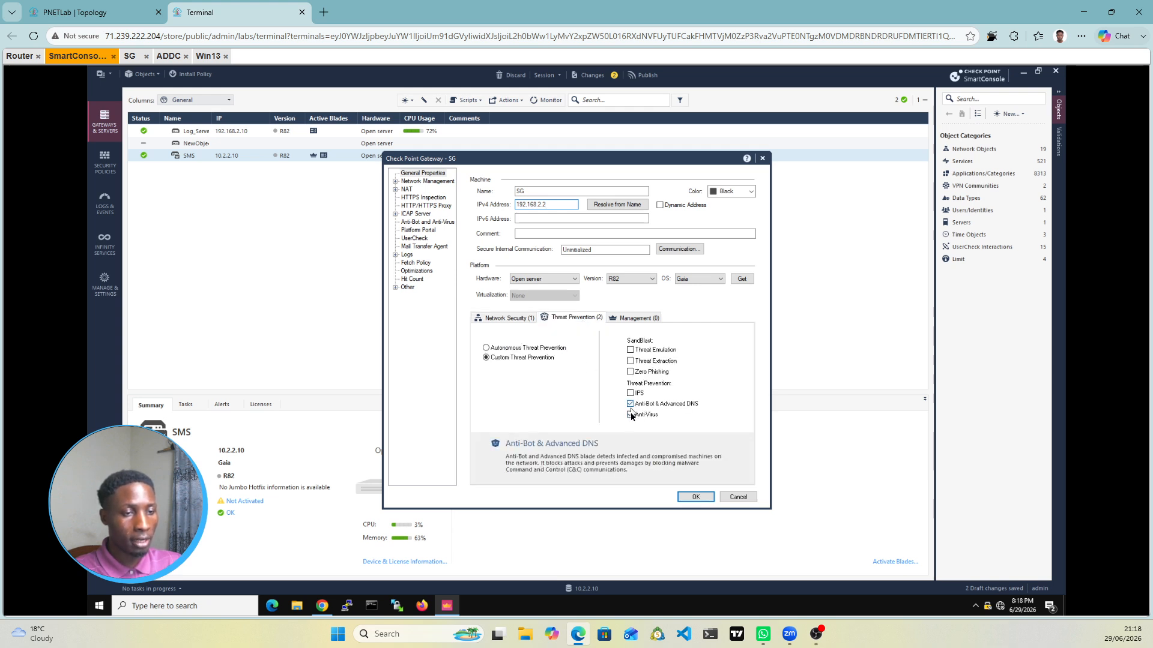
left_click(630, 417)
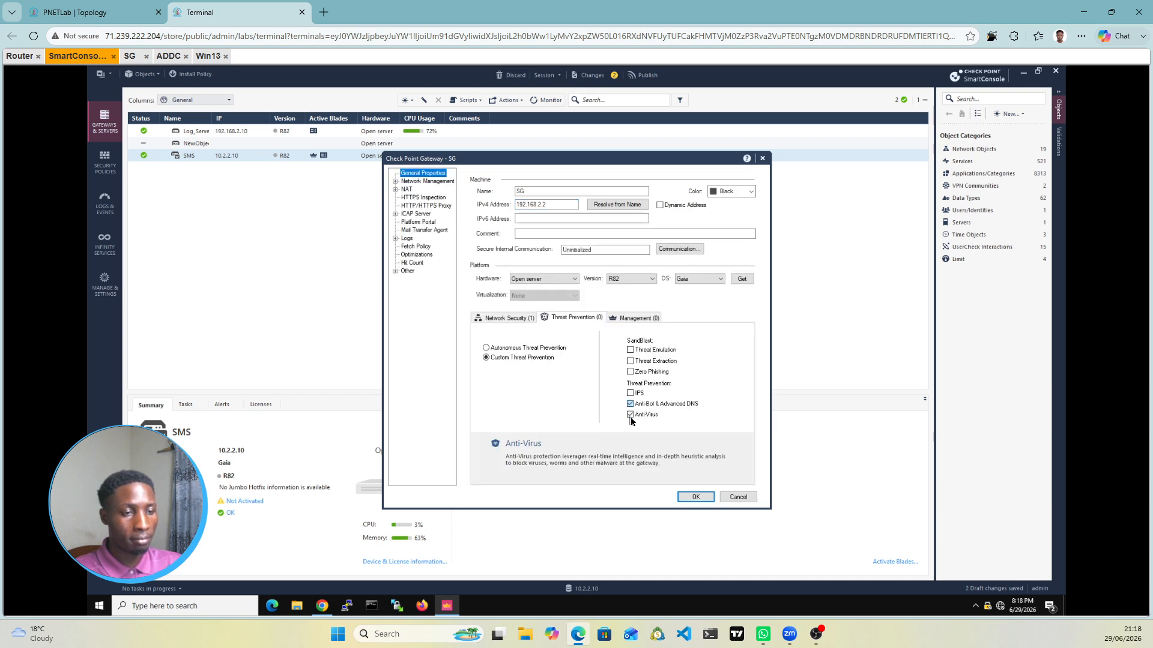
left_click(630, 416)
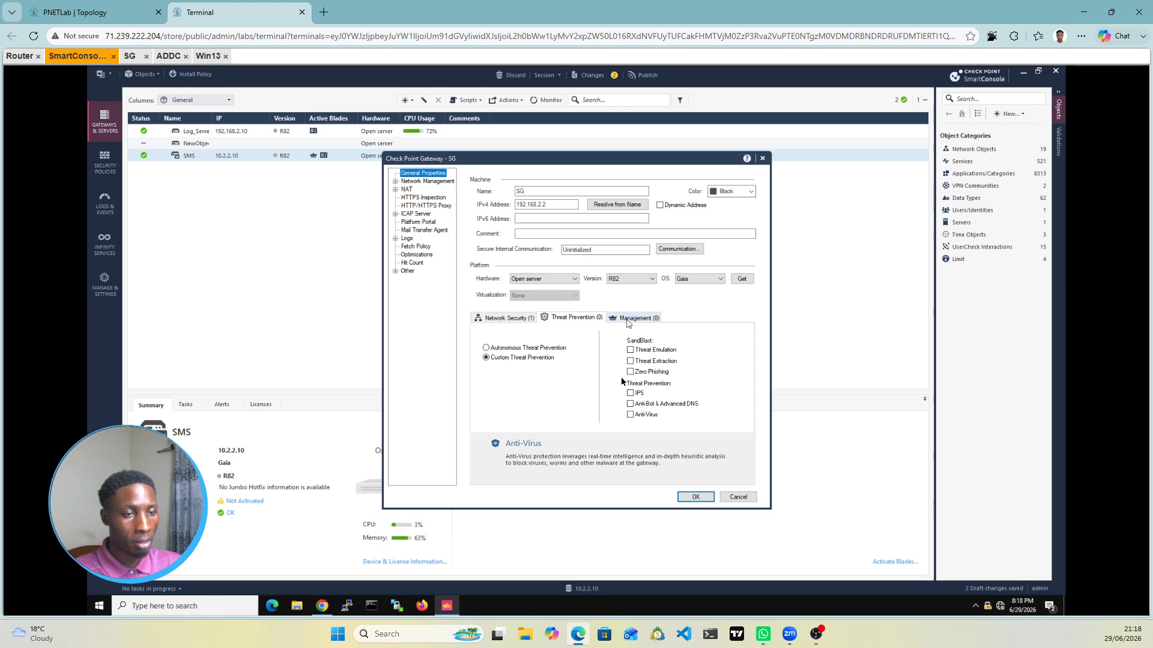
left_click(508, 318)
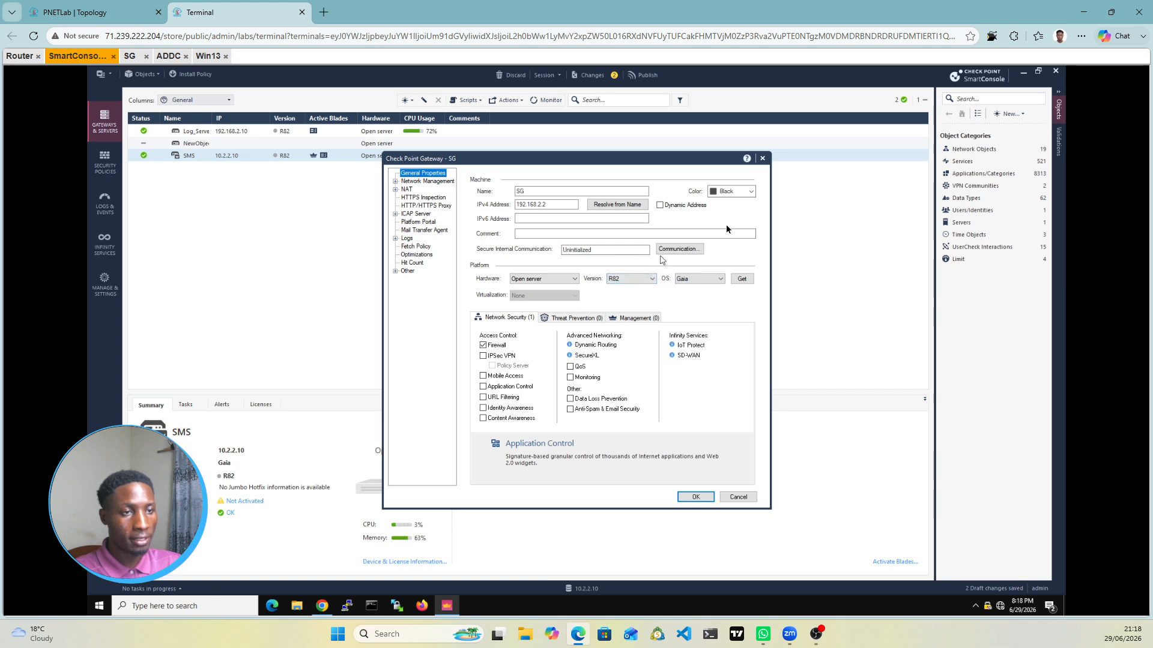
left_click(750, 192)
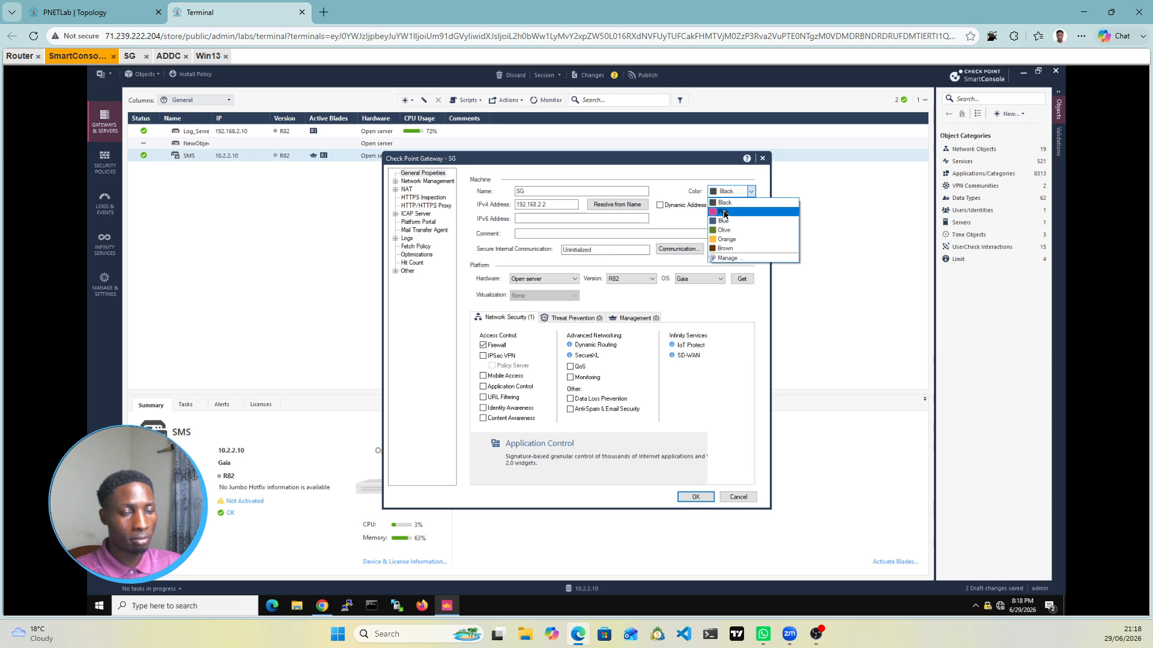
Step: Colour the SG gateway Pink and establish trust with it using a confirmed one-time activation password
left_click(725, 217)
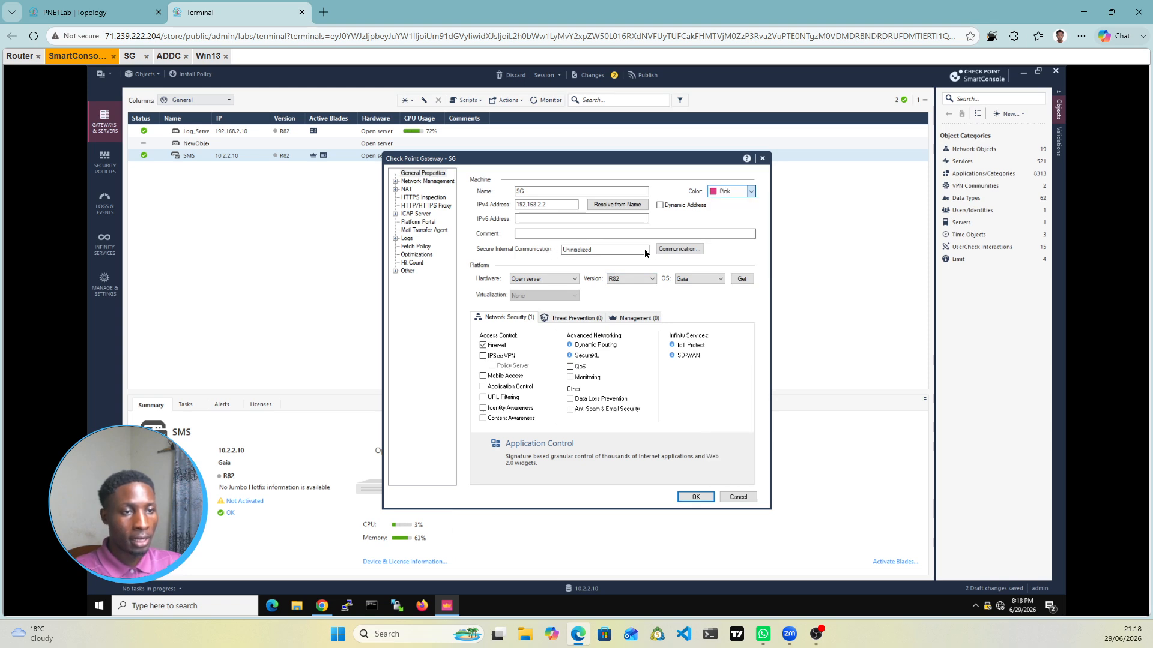
left_click(692, 250)
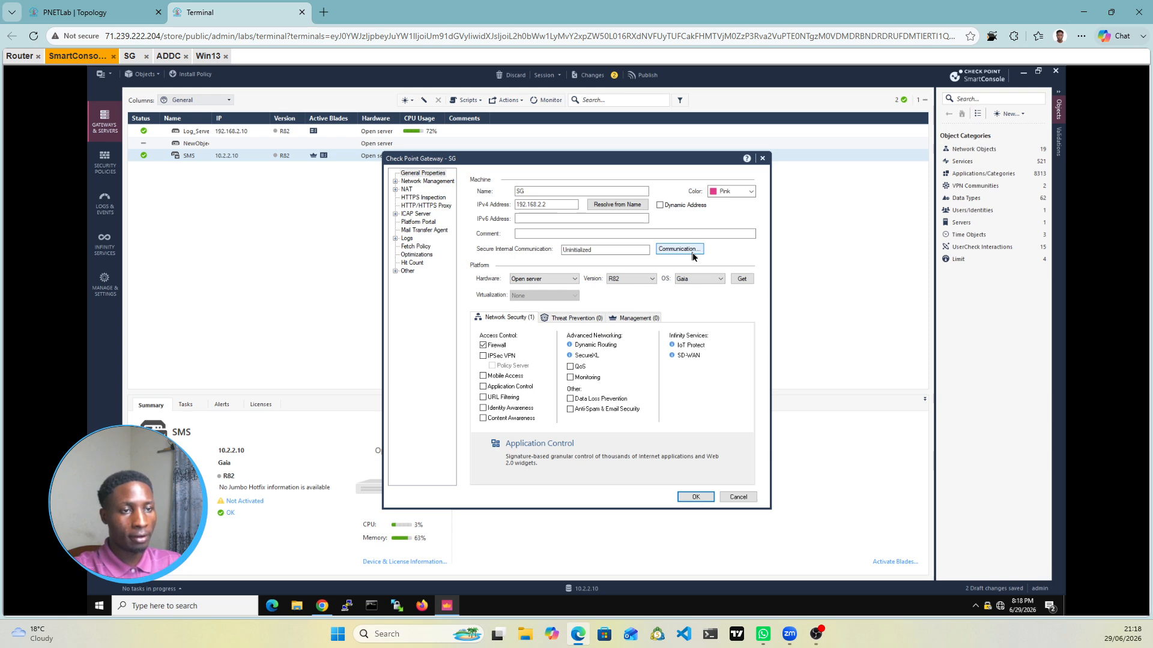
left_click(692, 252)
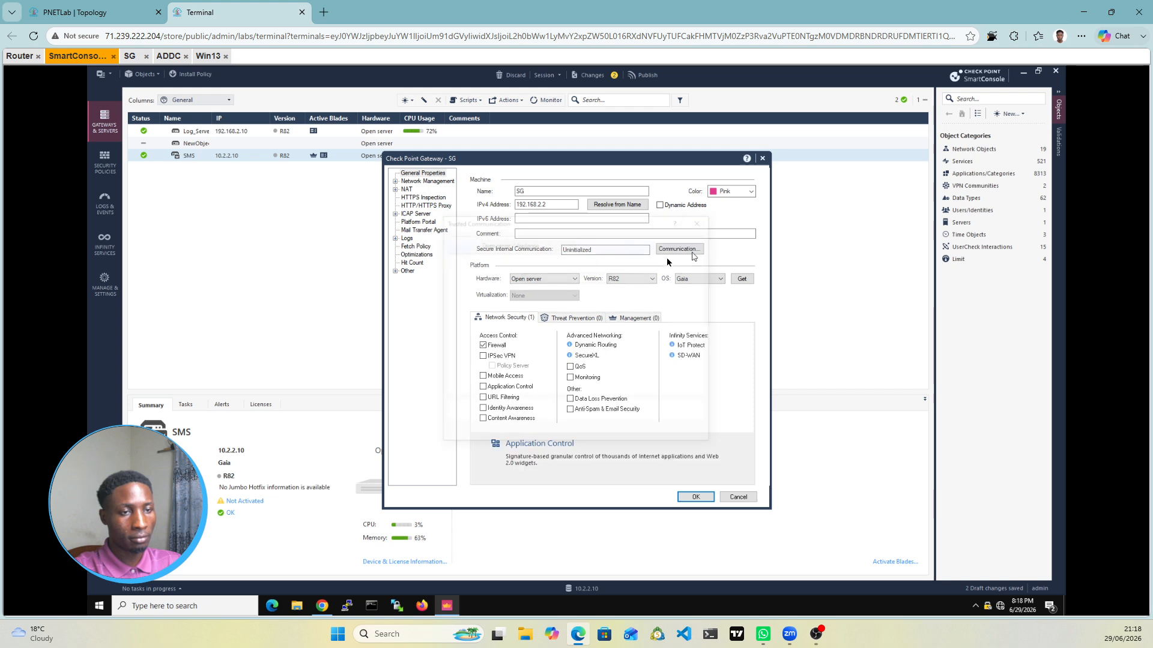
left_click(548, 279)
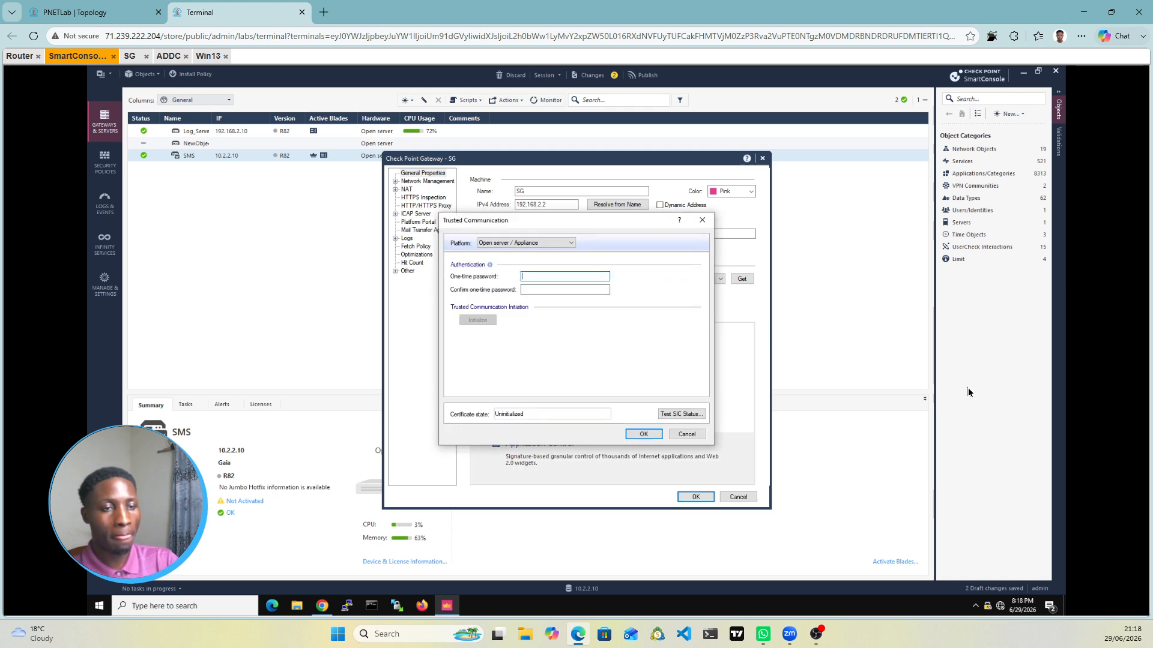
type("123")
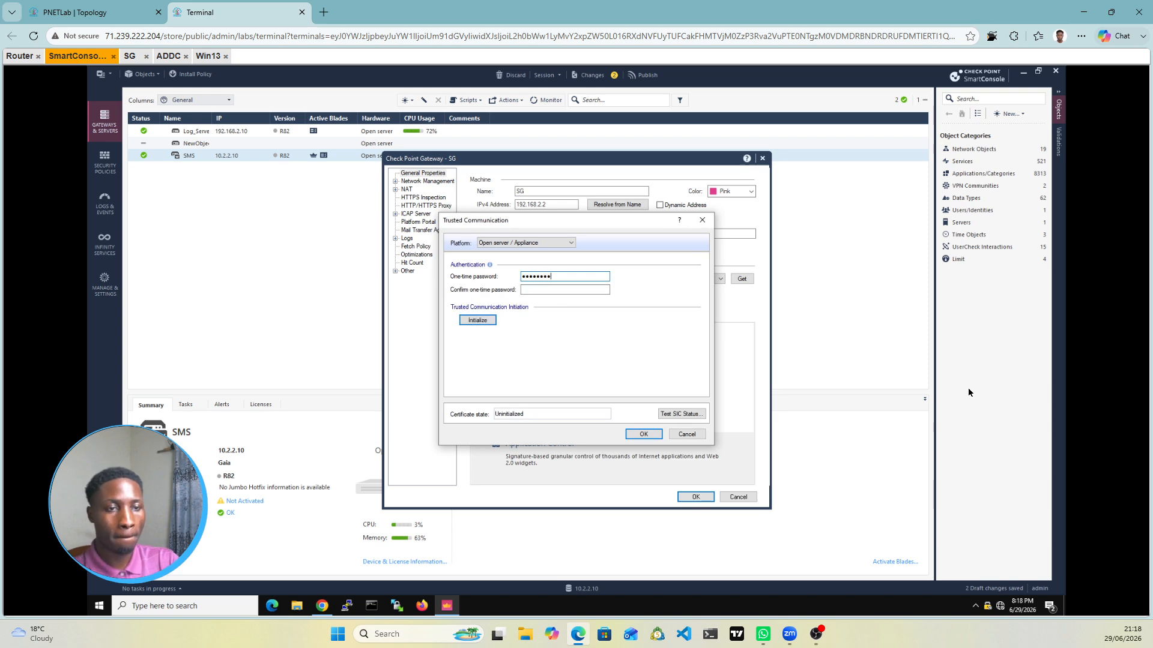
key("Tab")
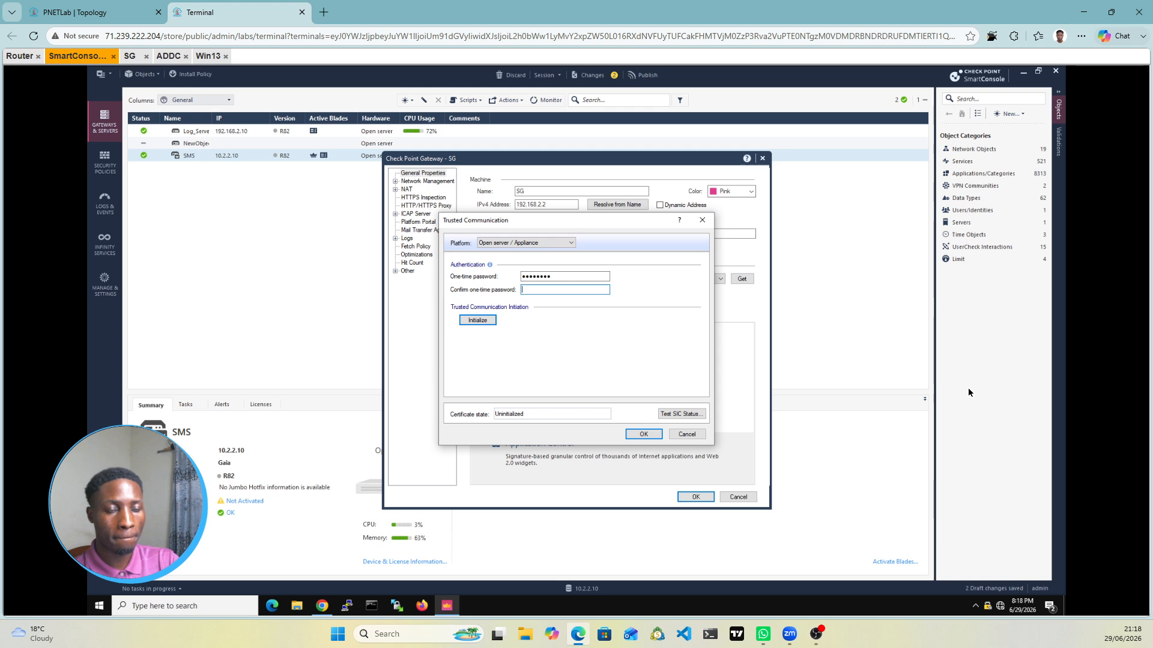
type("••••••••")
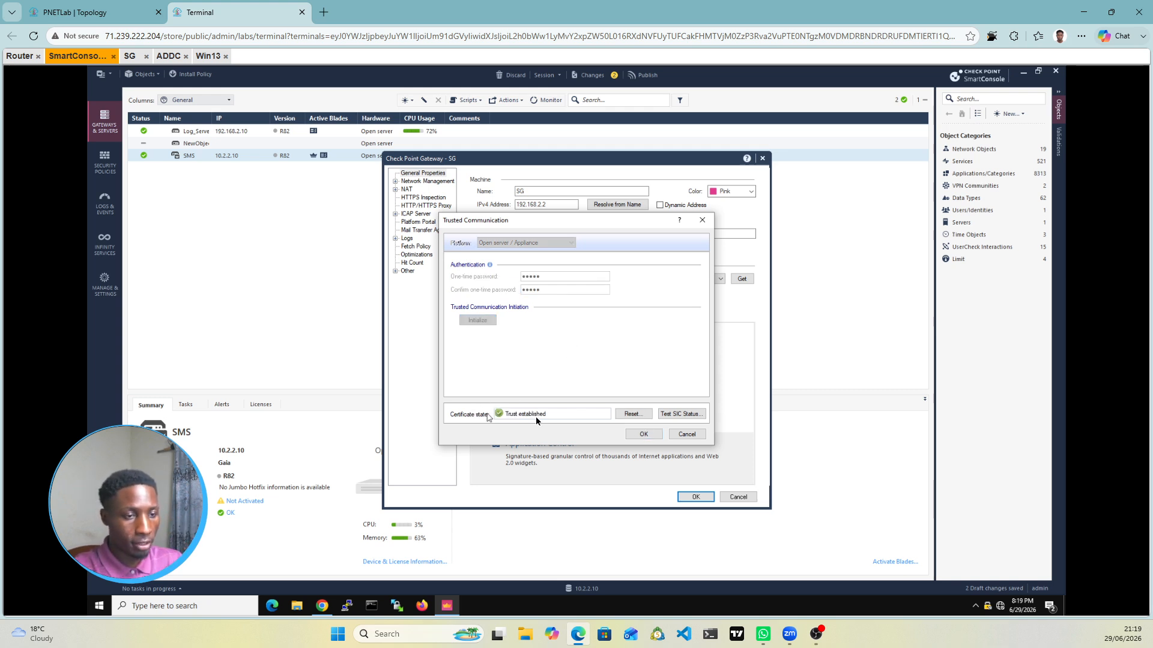
left_click(654, 434)
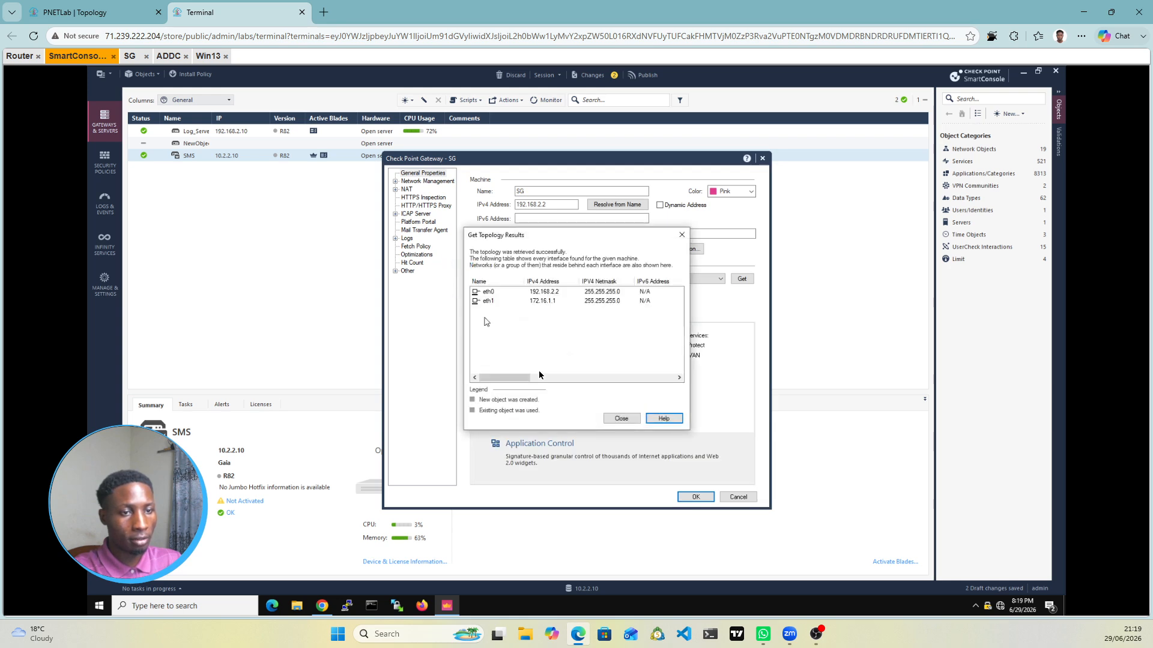
Step: Close the retrieved SG topology listing eth0 192.168.2.2 and eth1 172.16.1.1
left_click(628, 423)
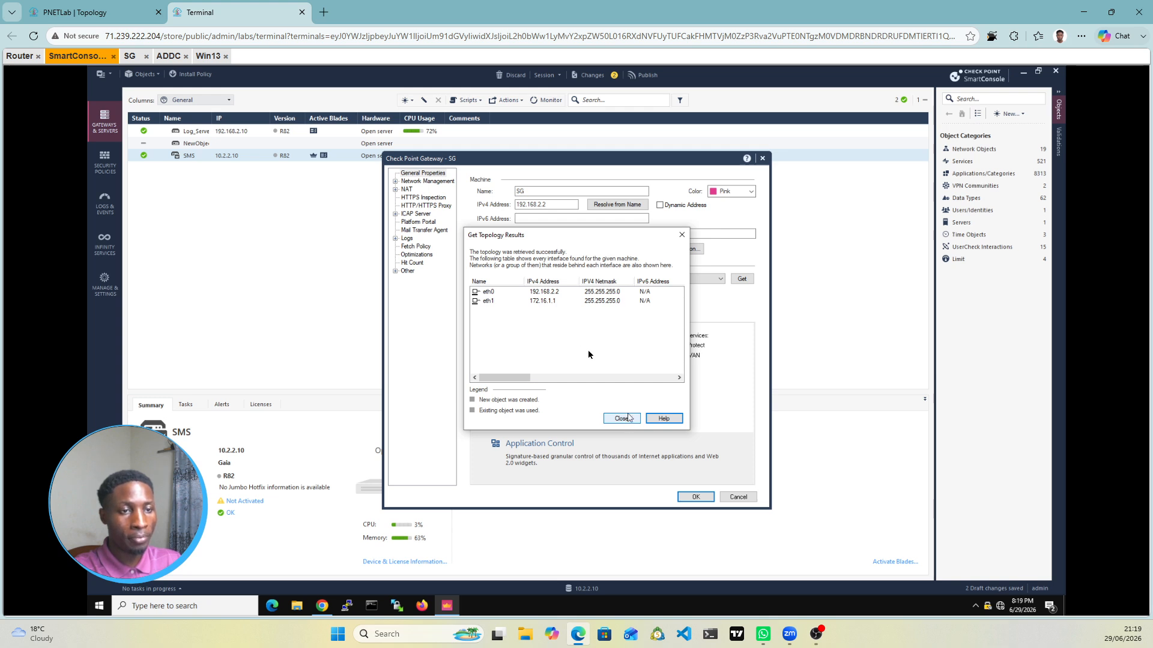
Step: Look through the SG gateway's local log storage and disk-space options, then return to Logs
left_click(395, 239)
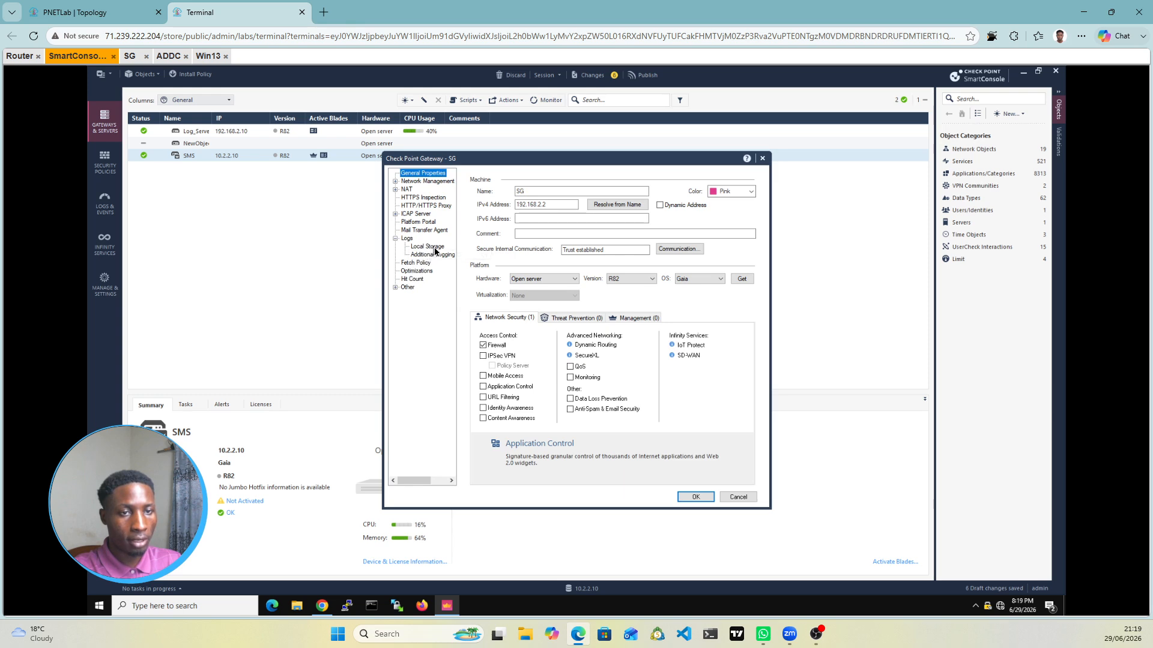
left_click(435, 247)
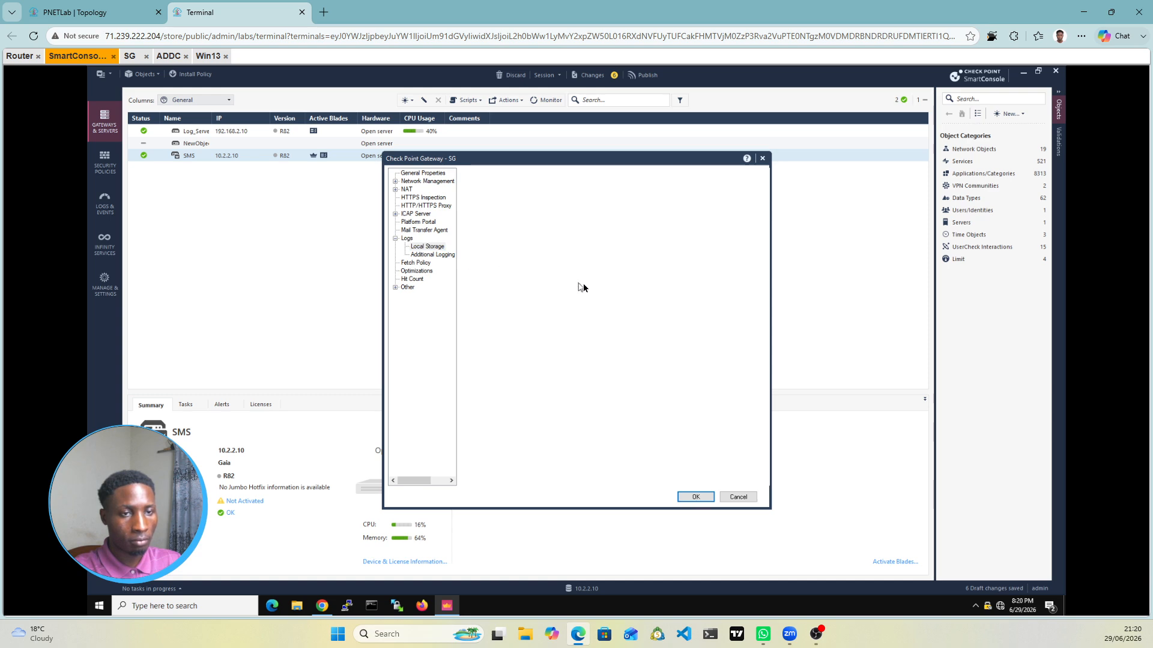
left_click(423, 246)
left_click(409, 239)
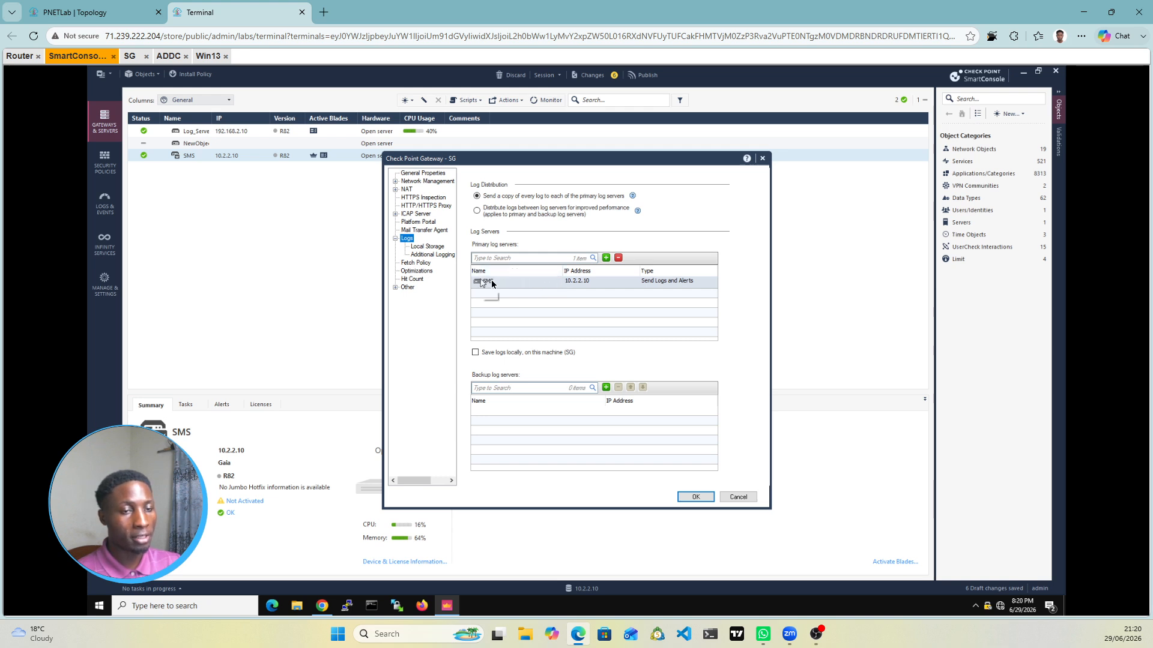
Step: Make Log_Server the primary log server in place of SMS, and add SMS as backup
left_click(606, 258)
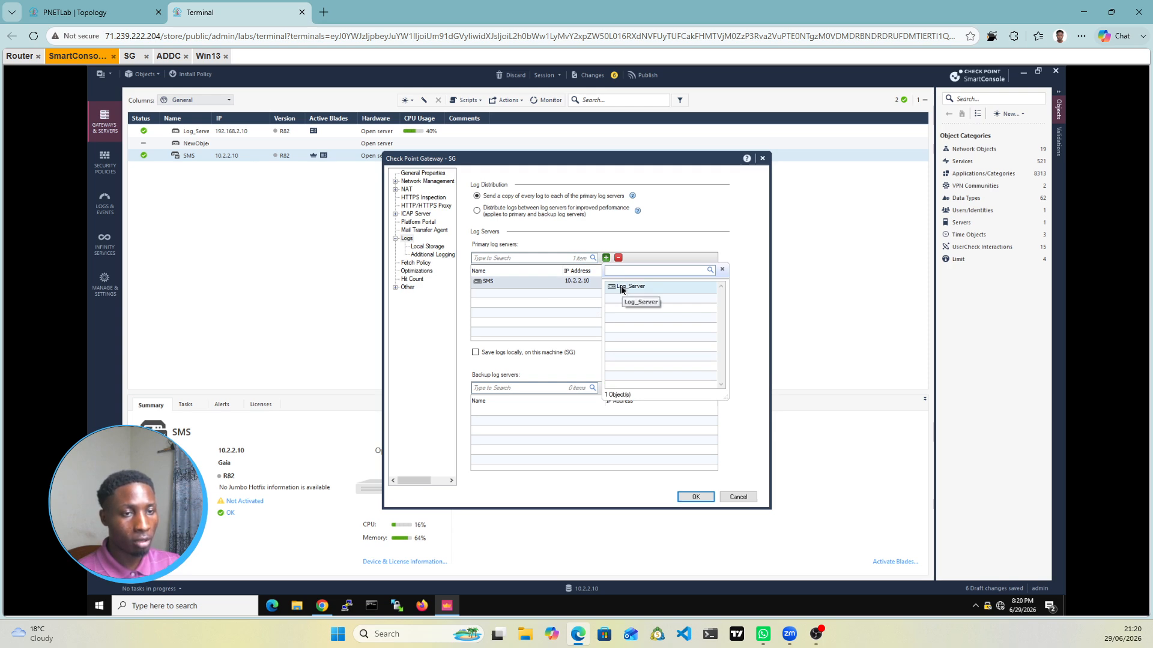
left_click(621, 289)
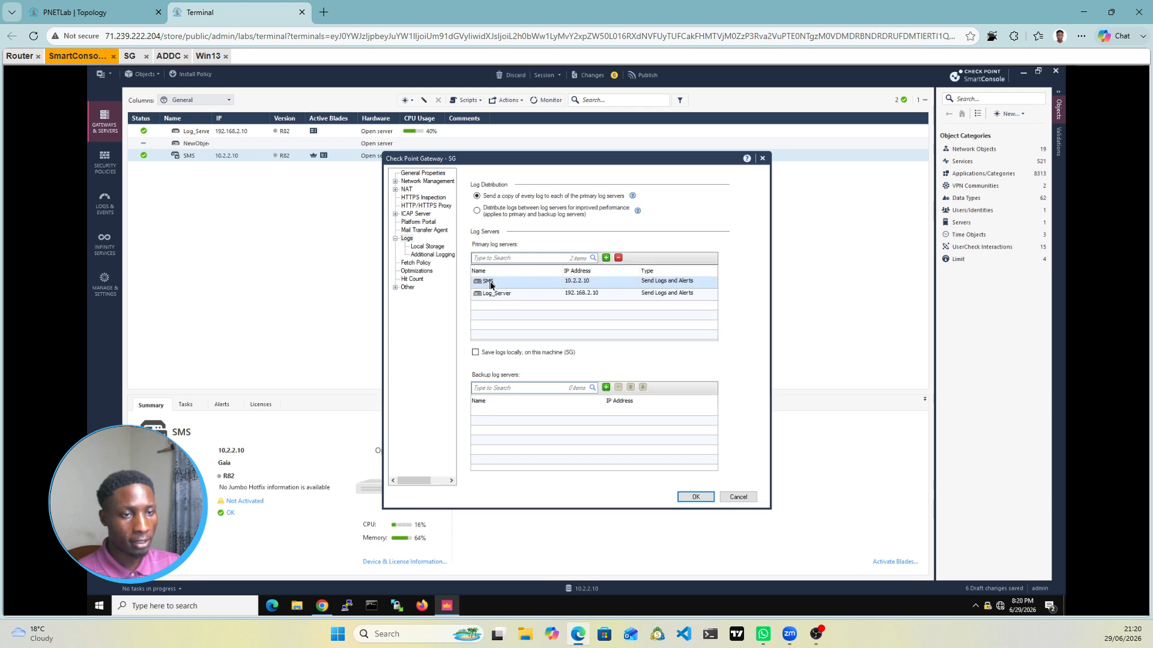
left_click(611, 280)
left_click(618, 259)
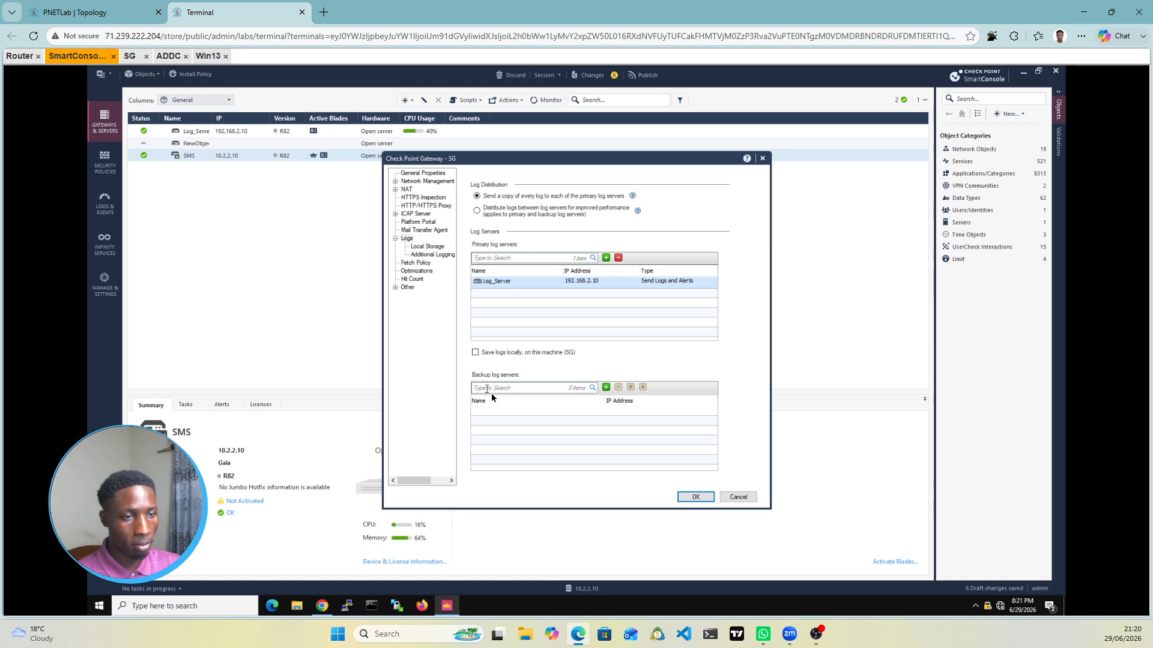
left_click(605, 388)
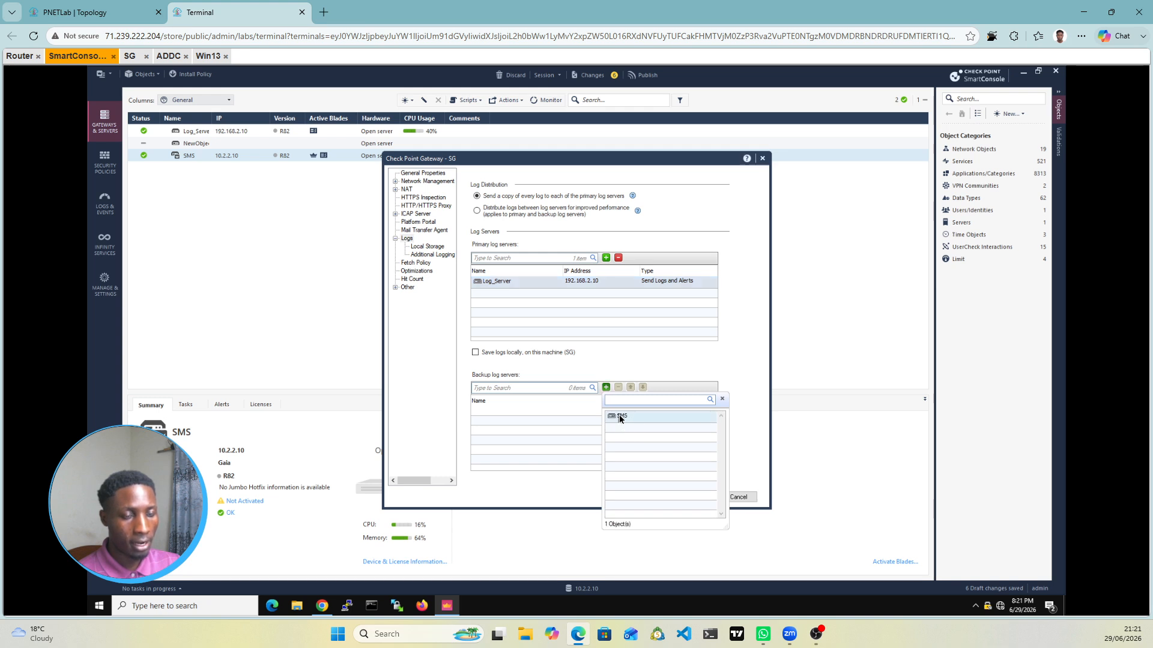
left_click(619, 416)
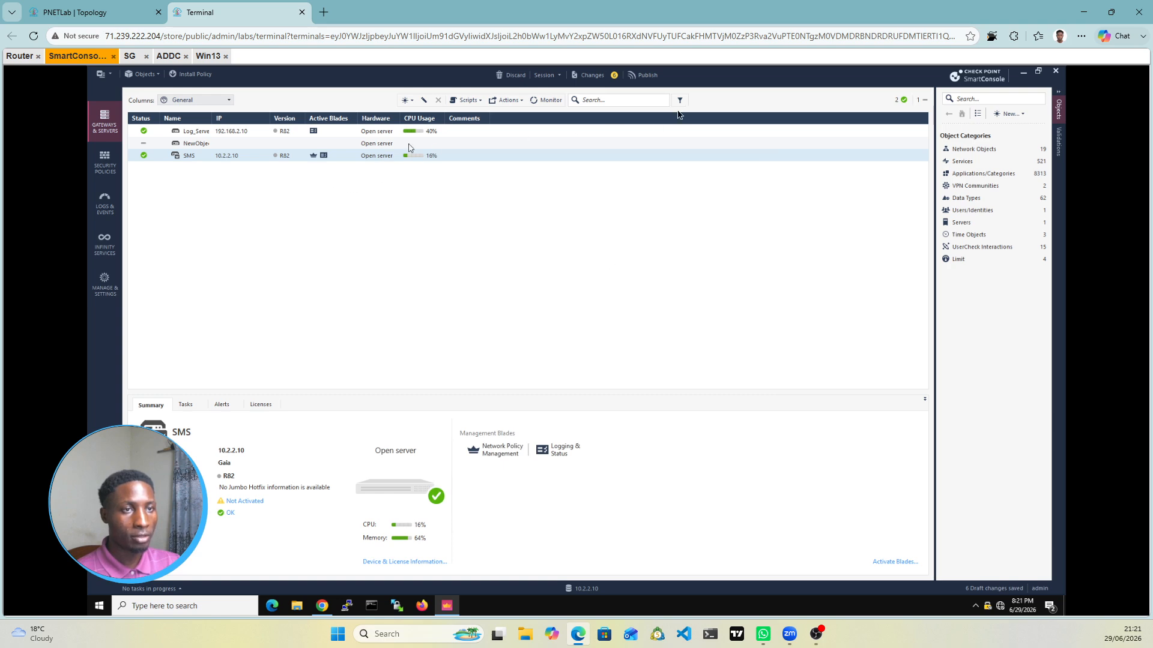
Step: Publish the pending SmartConsole session changes, then bring up the ADDC server console
left_click(648, 77)
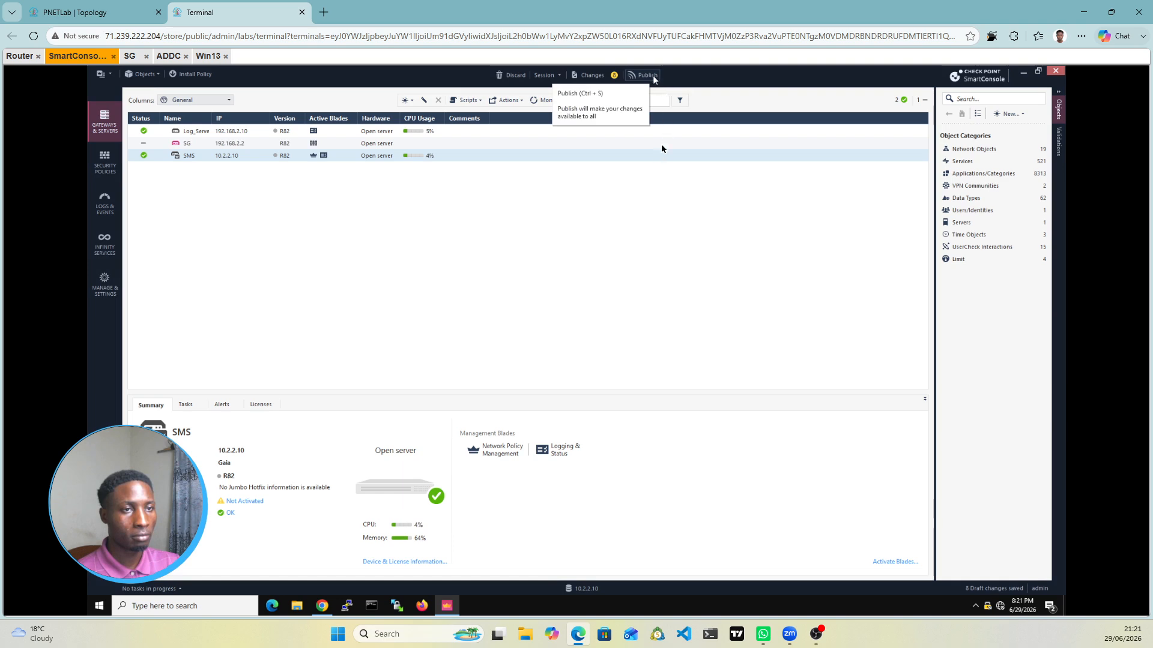
key("ctrl+s")
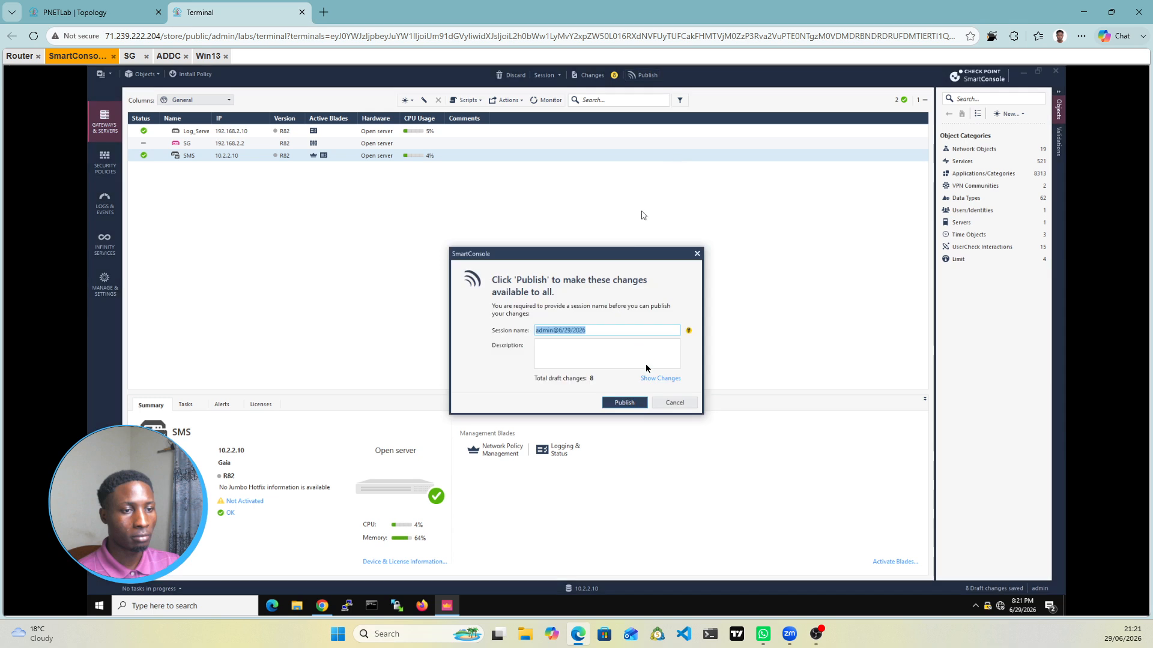
left_click(624, 403)
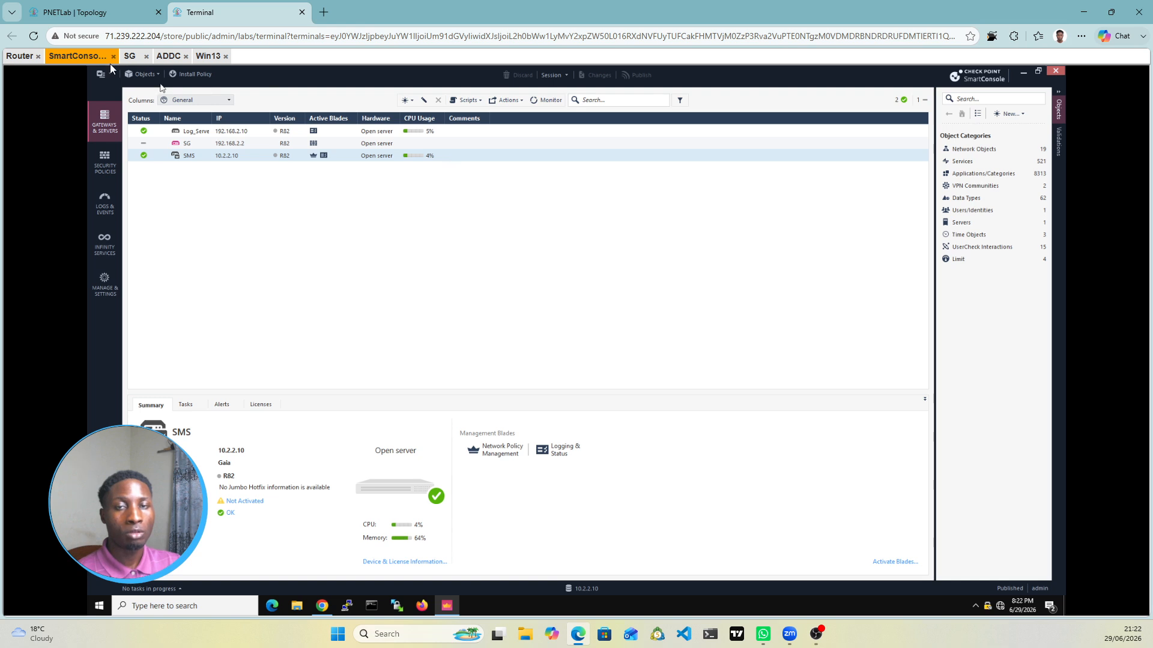
left_click(160, 56)
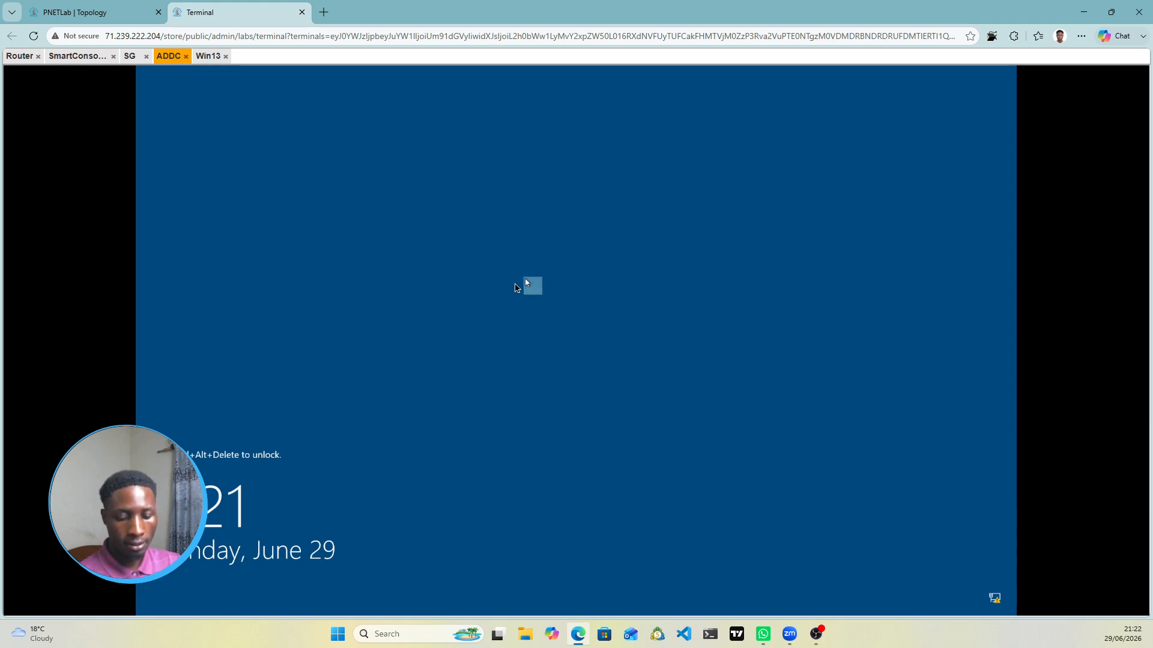
Step: Send Ctrl+Alt+Del to the ADDC server through the Guacamole on-screen keyboard
key("ctrl+alt+shift")
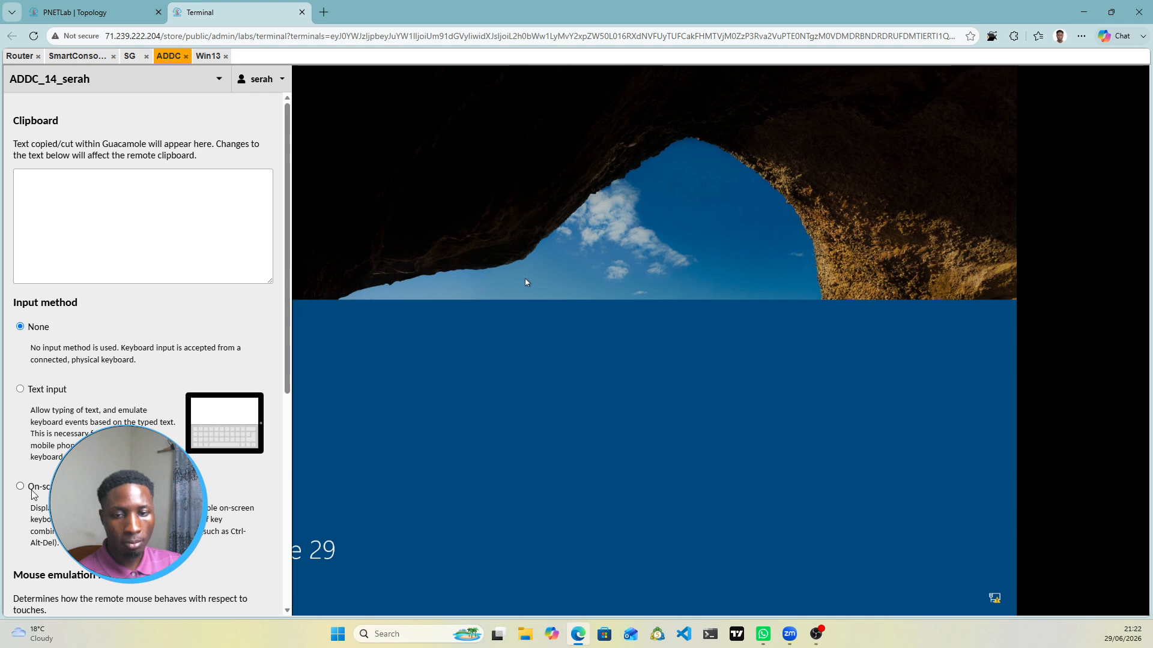
left_click(20, 486)
left_click(37, 592)
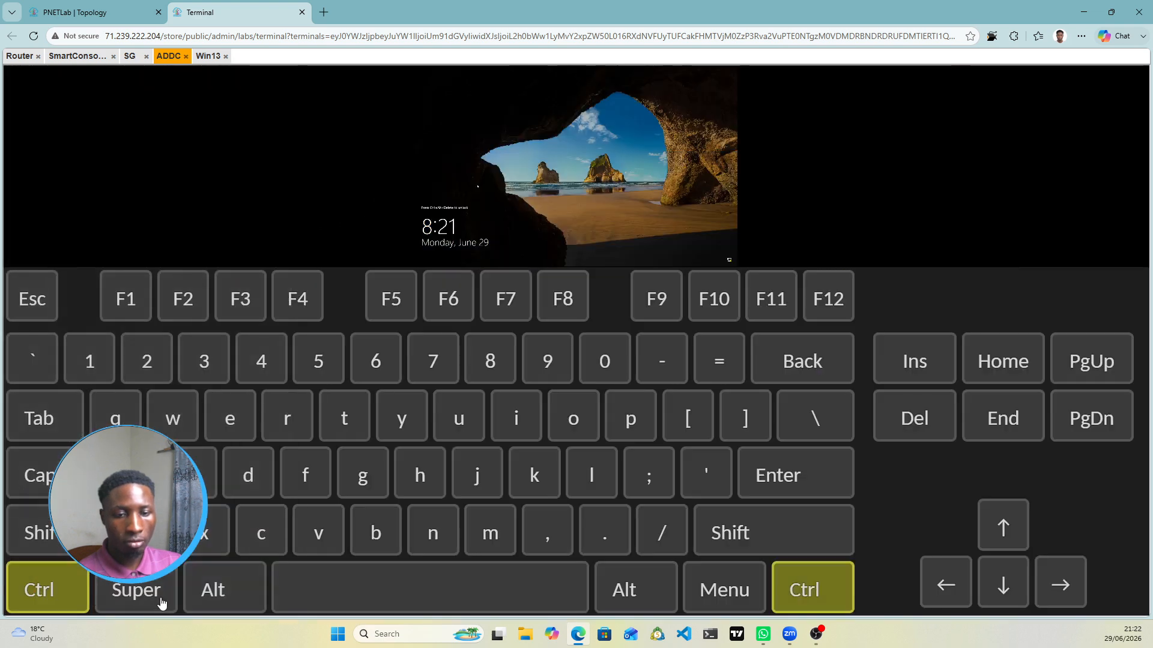
left_click(217, 595)
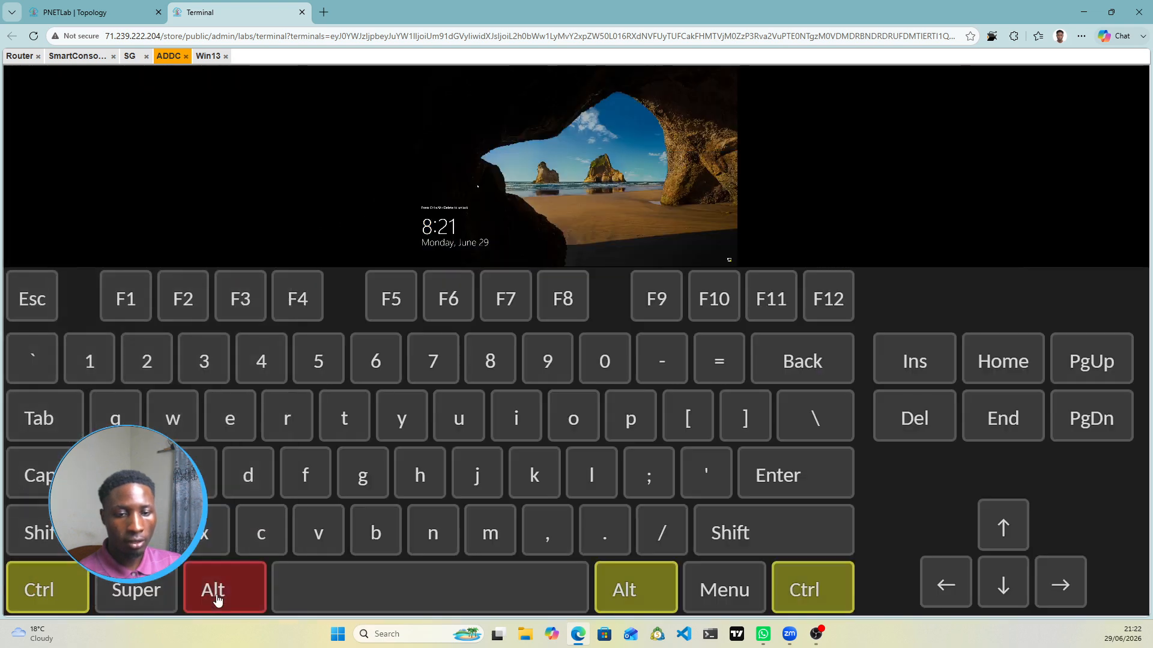
left_click(914, 418)
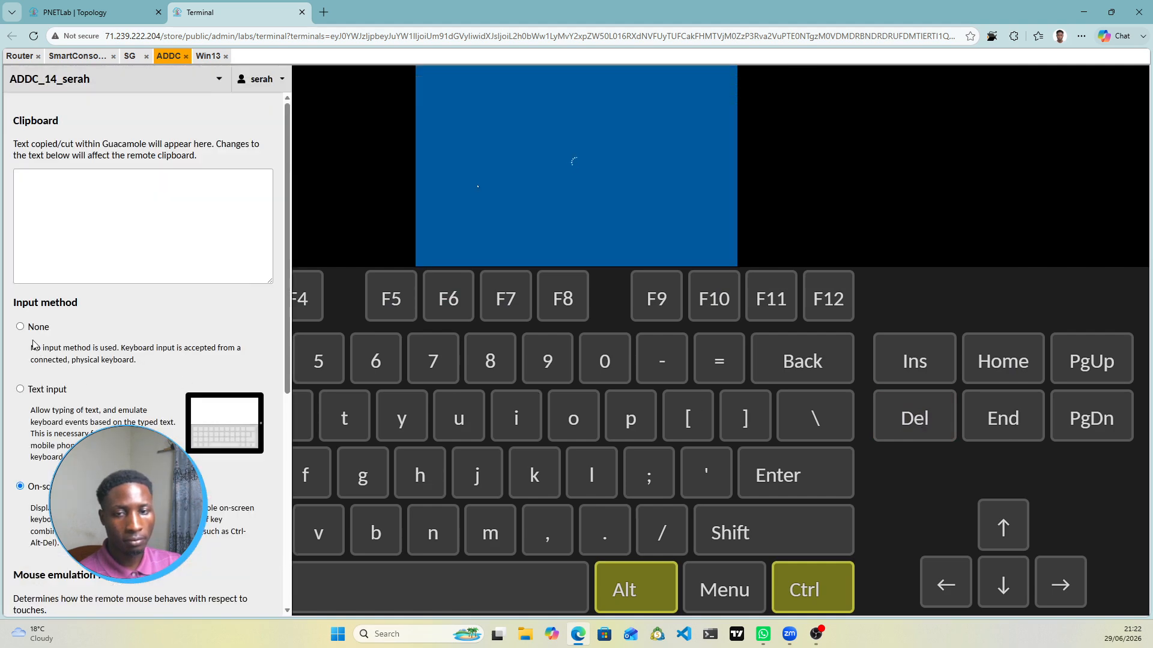
left_click(19, 327)
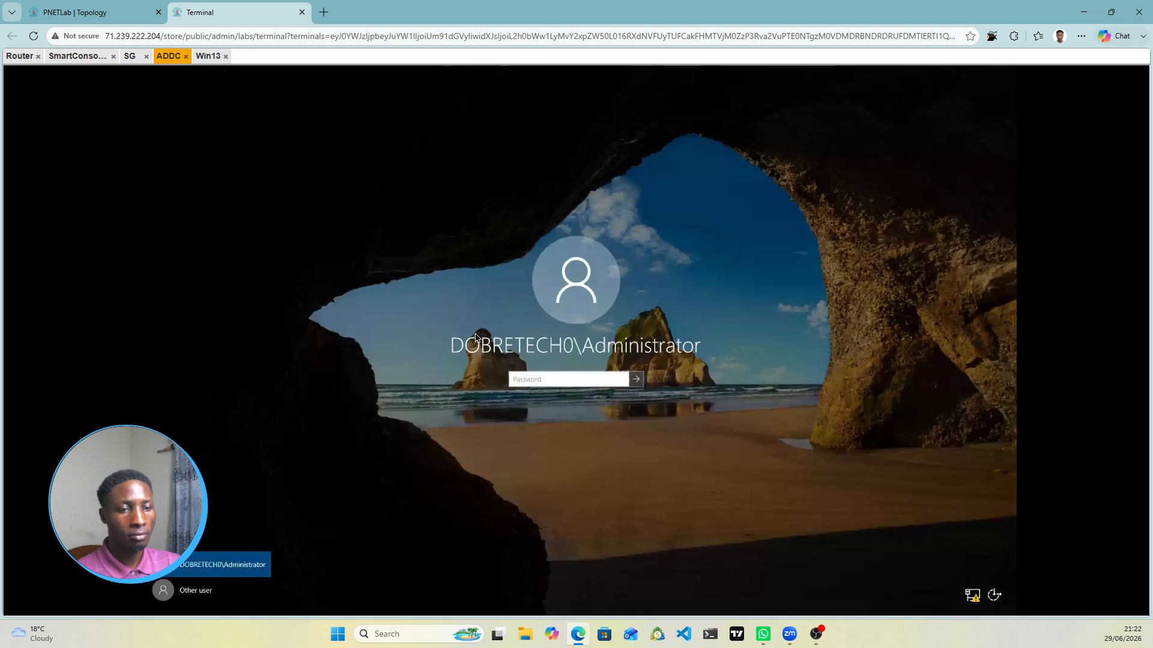
Step: Sign in with the Administrator password, retrying after two incorrect-password attempts
left_click(540, 384)
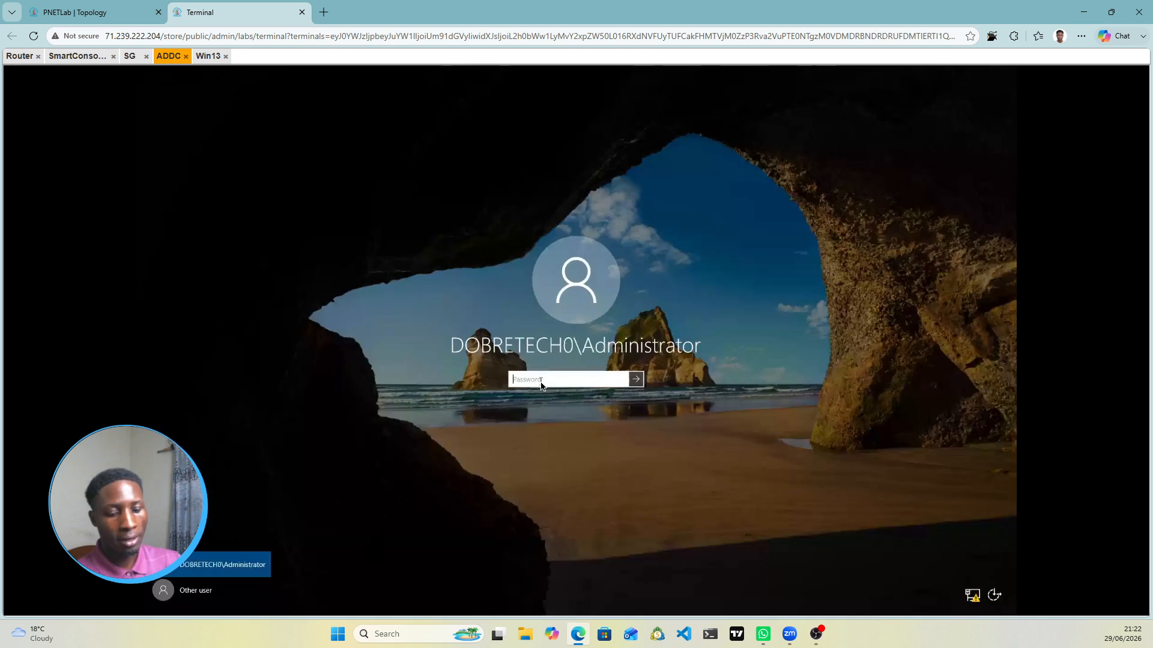
type("*")
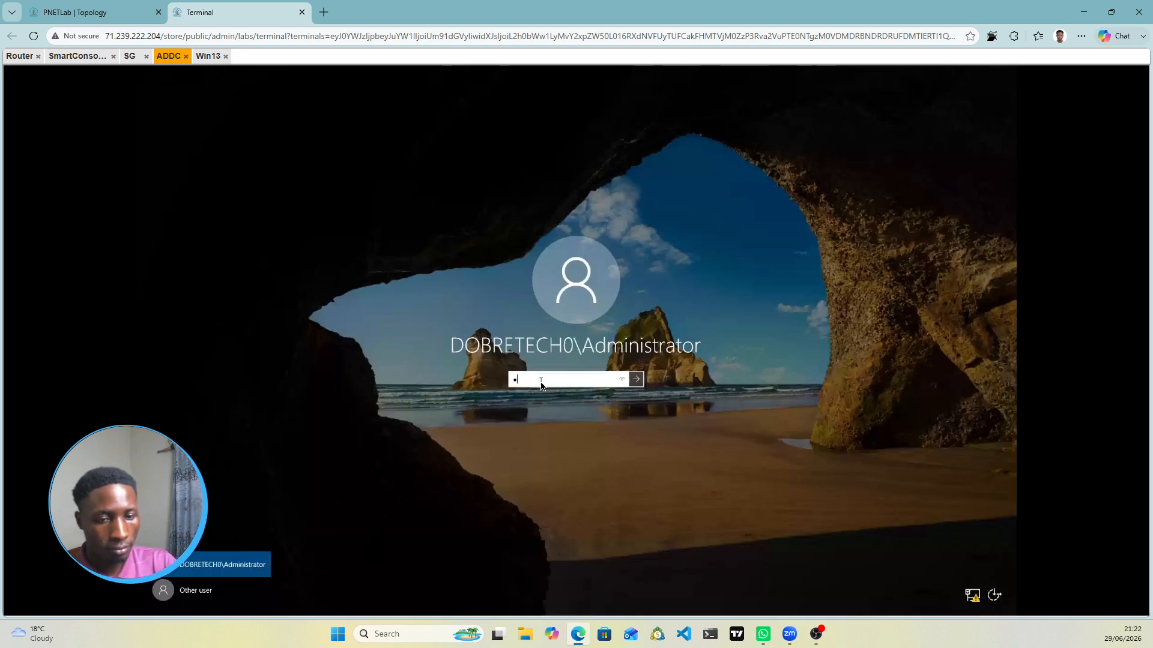
type("******")
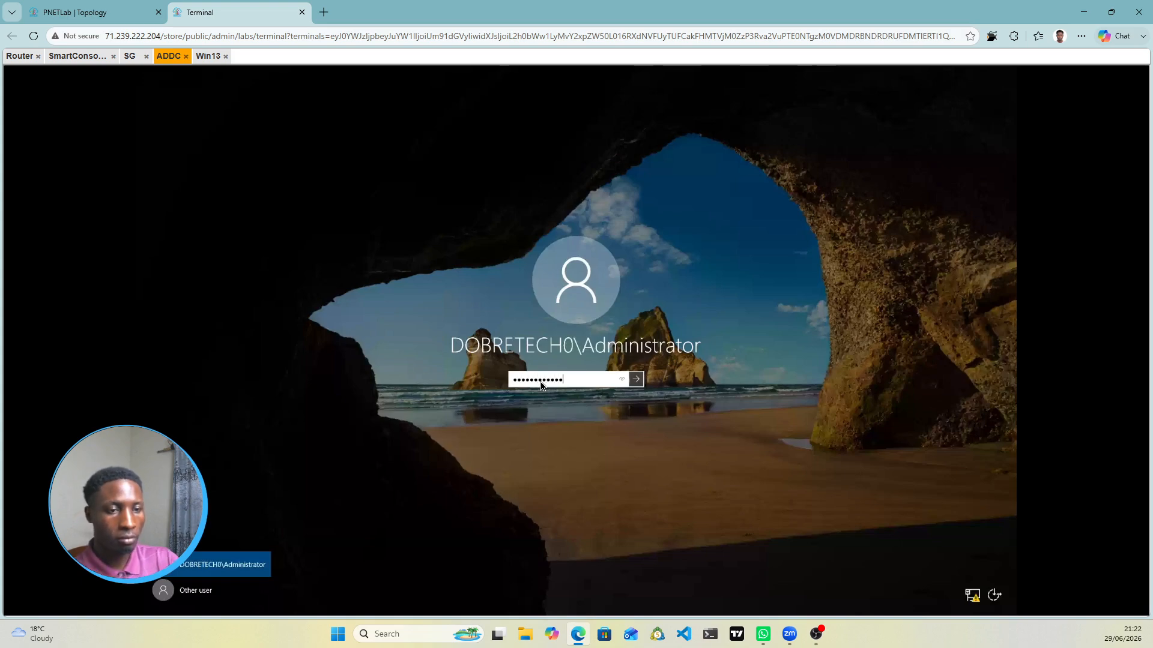
key("Return")
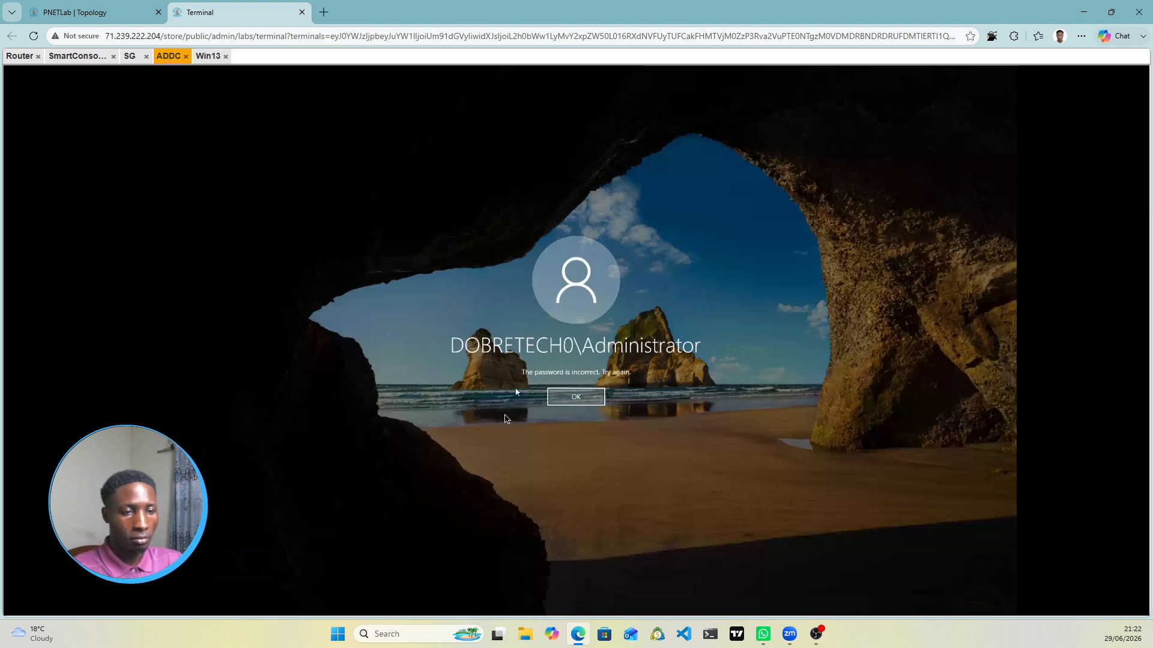
left_click(590, 402)
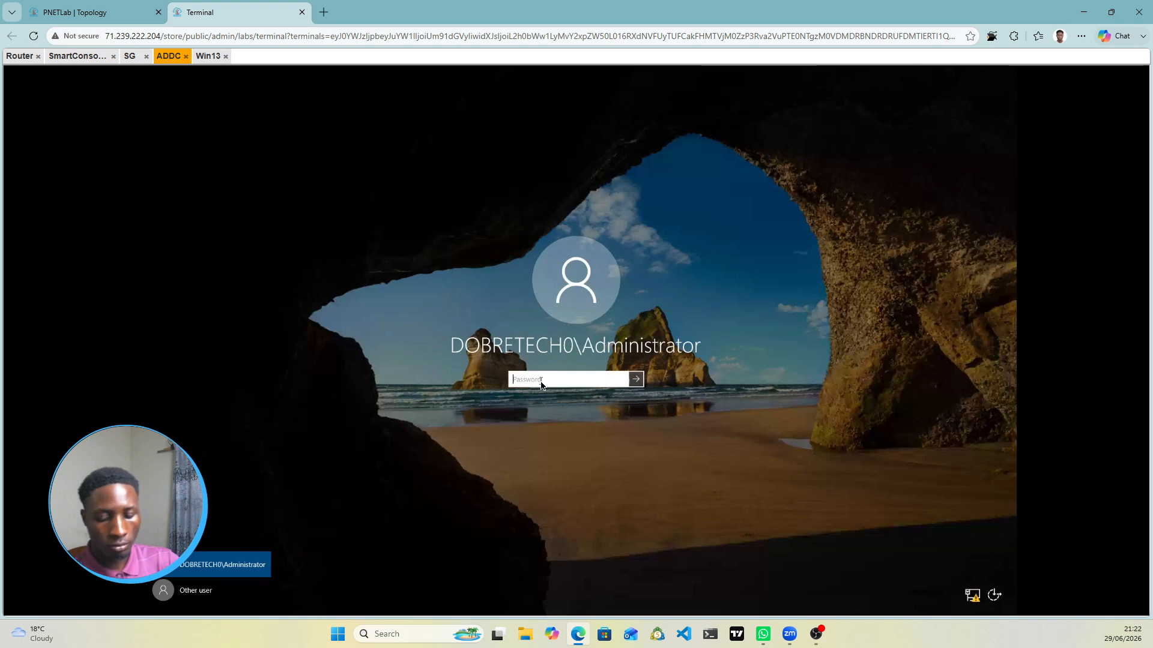
type("•")
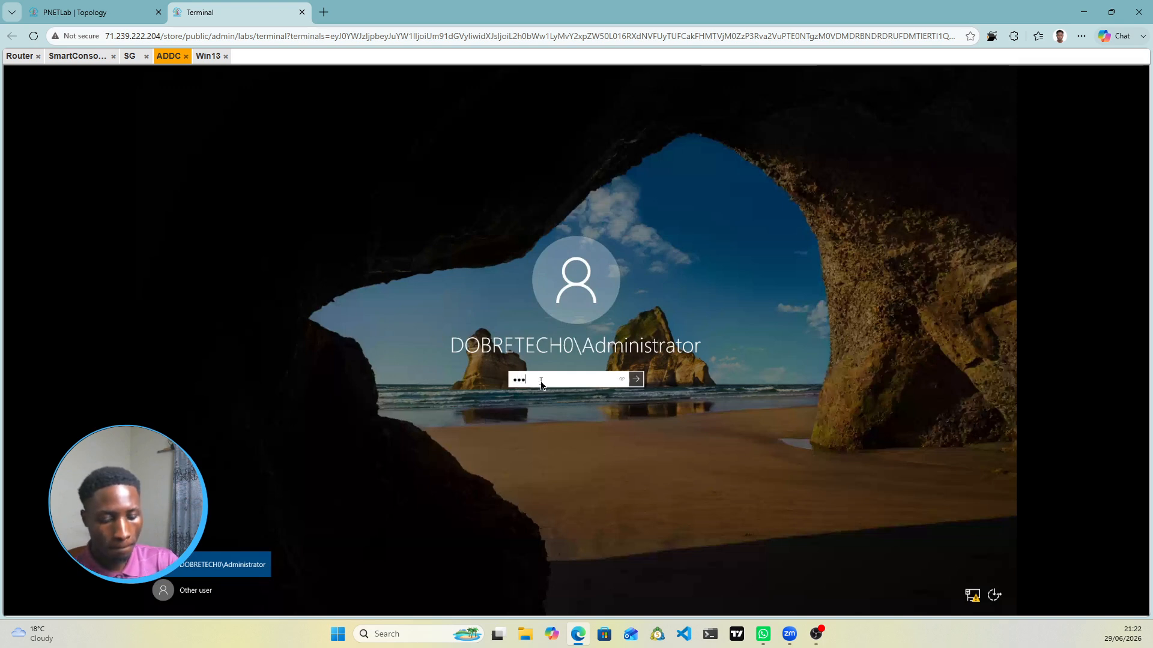
type("•••••")
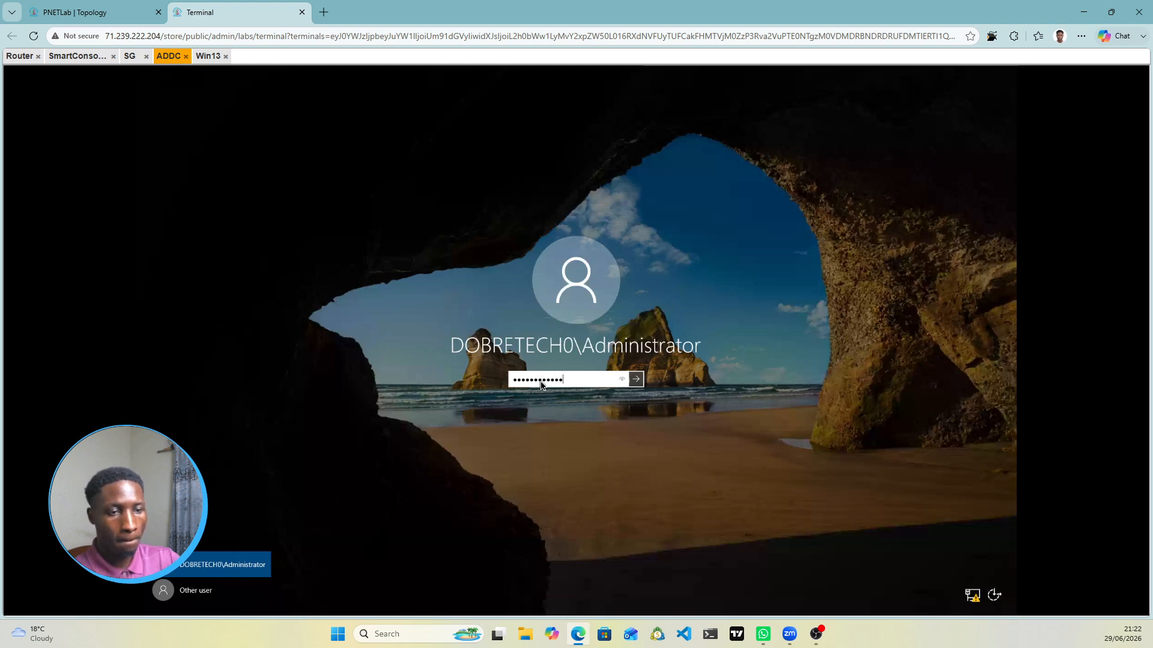
key("Return")
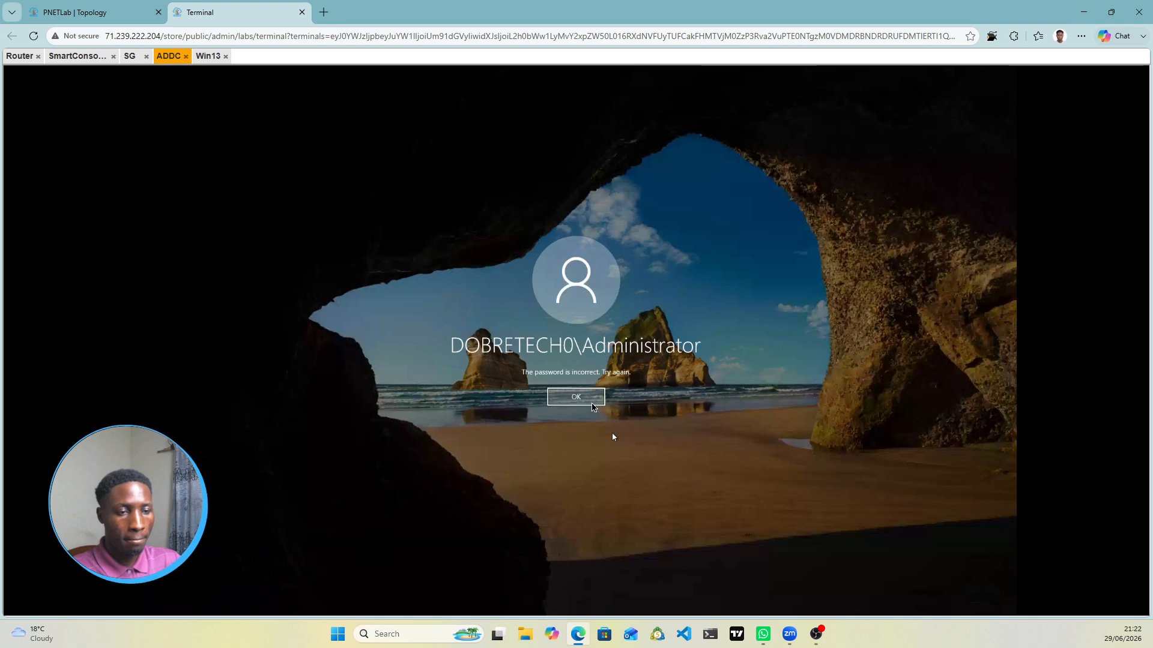
left_click(589, 401)
left_click(559, 382)
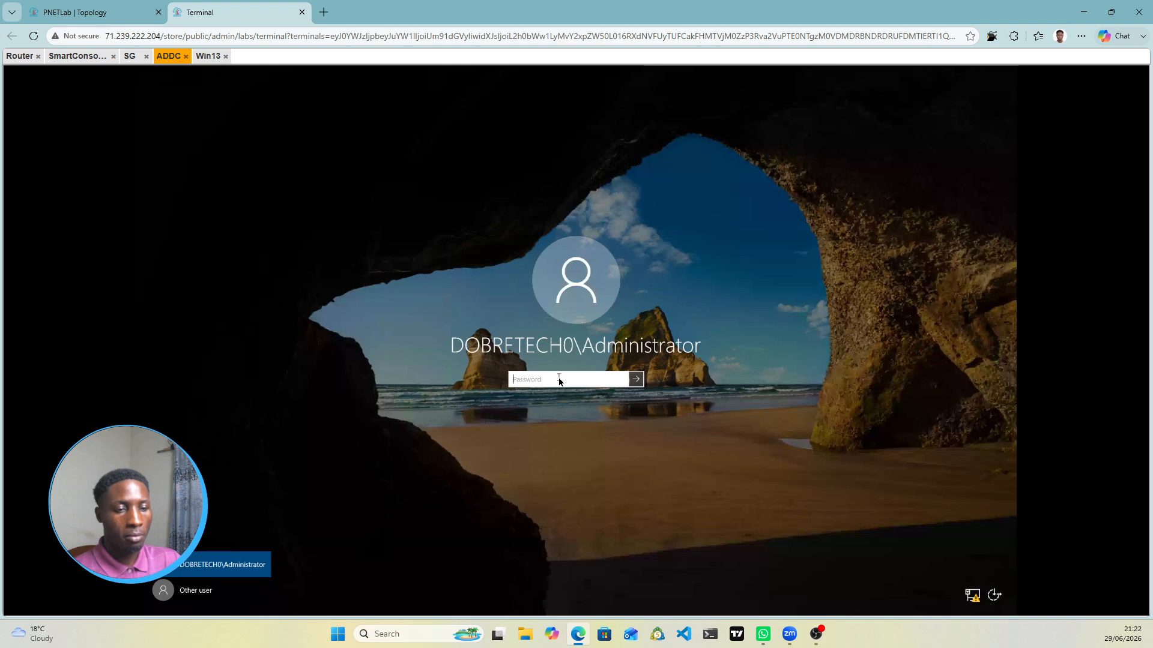
type("••••")
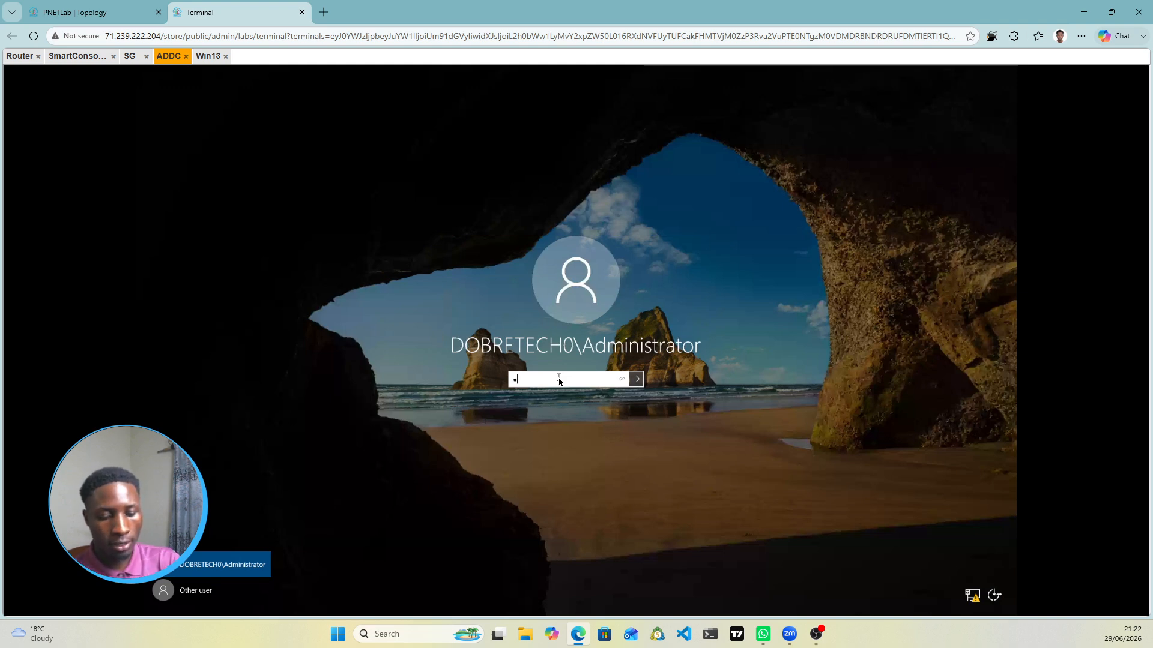
type("•••")
key("Return")
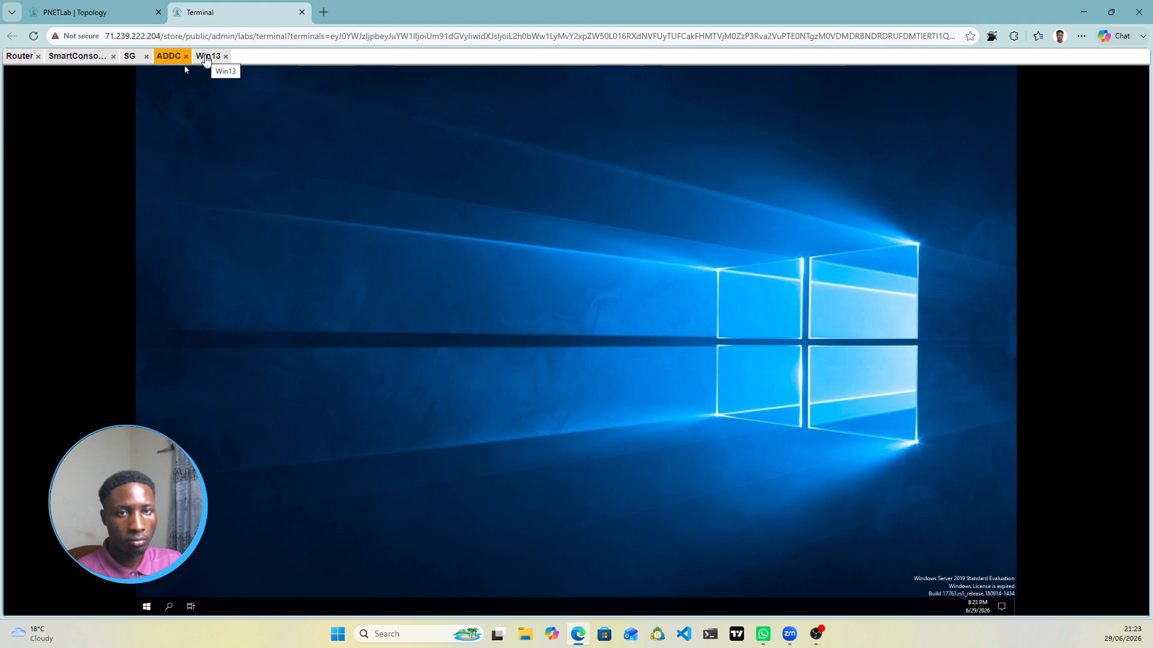
Step: Cycle through the Win13, ADDC, Router and SG console tabs, ending on the SmartConsole session
left_click(204, 56)
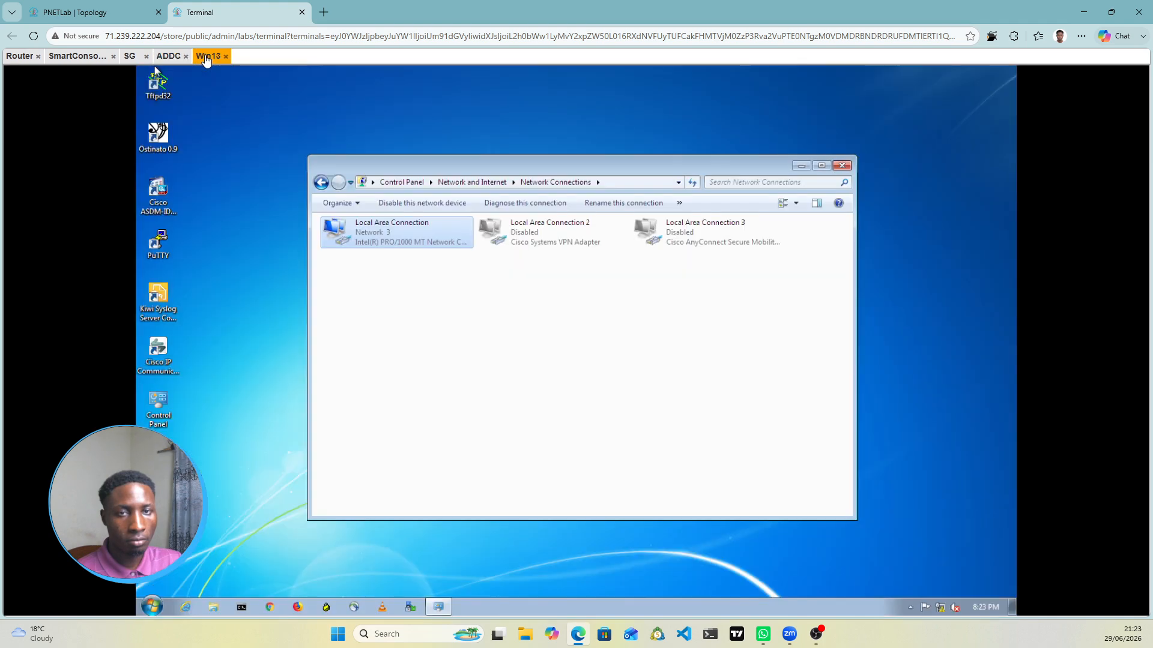
left_click(167, 57)
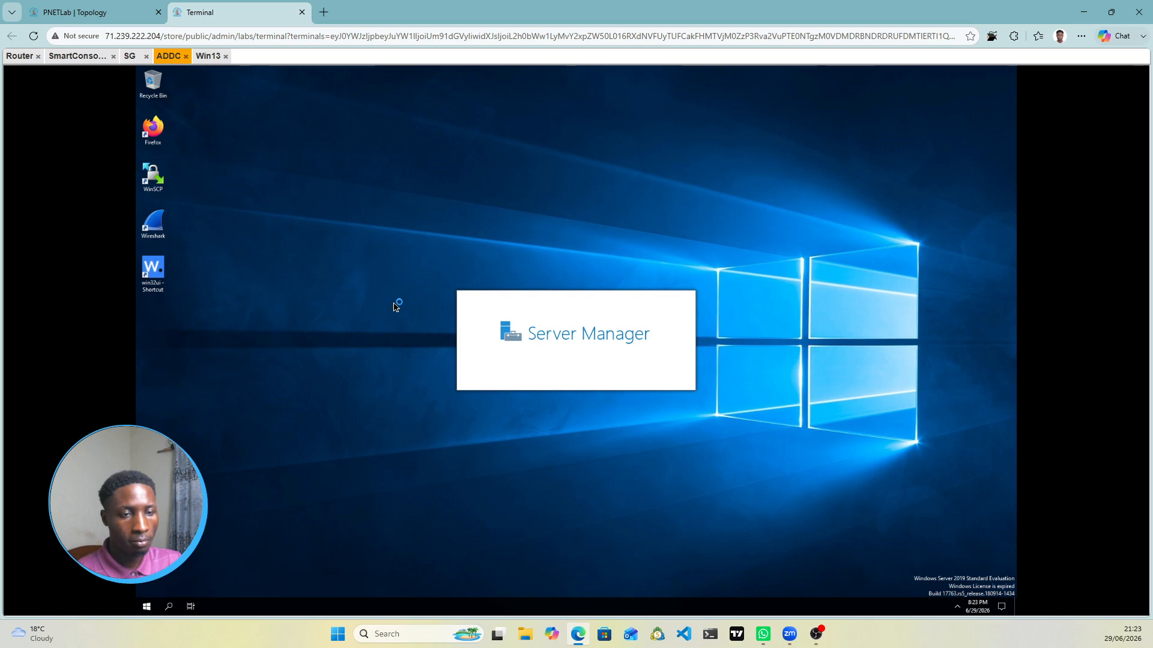
left_click(88, 55)
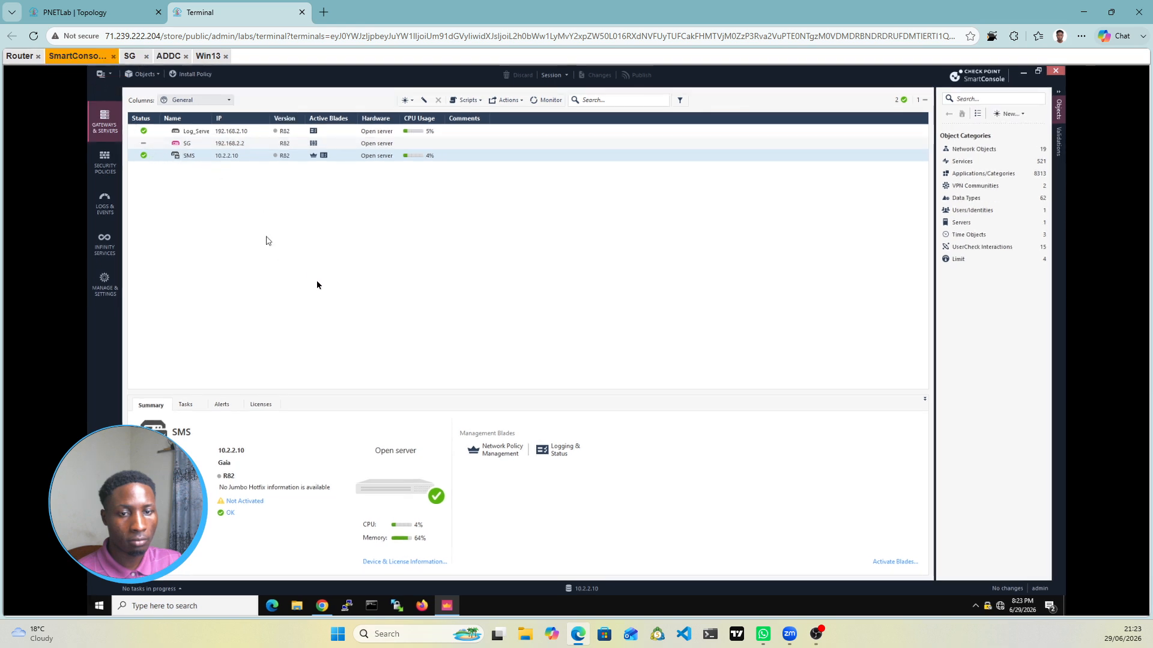
left_click(19, 56)
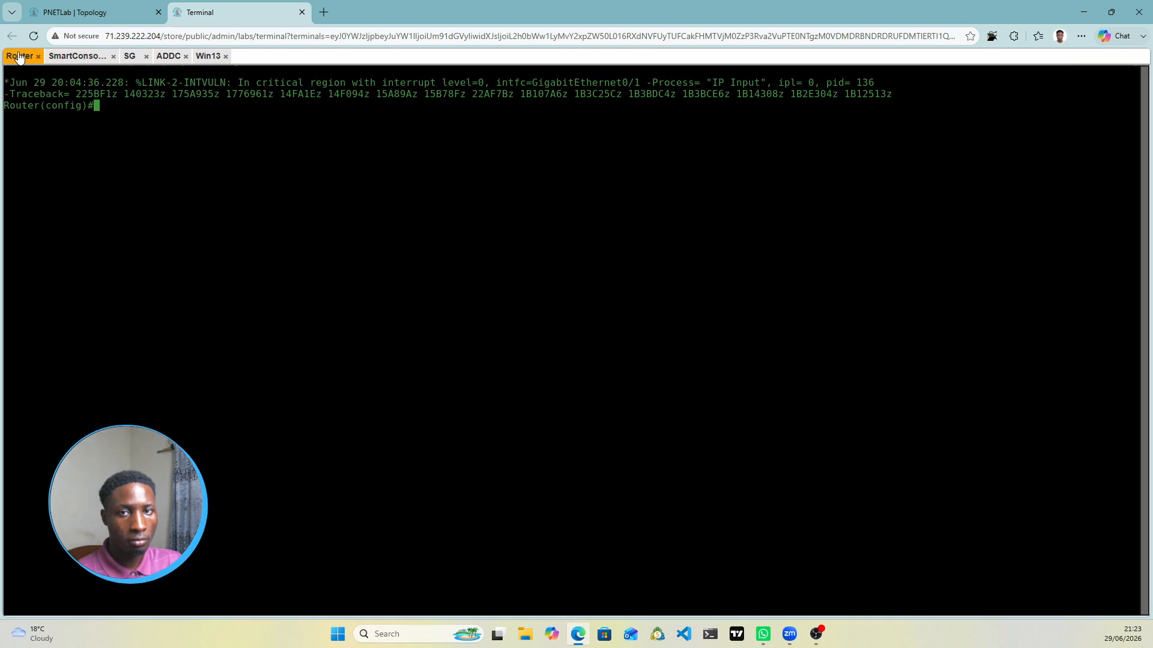
left_click(67, 57)
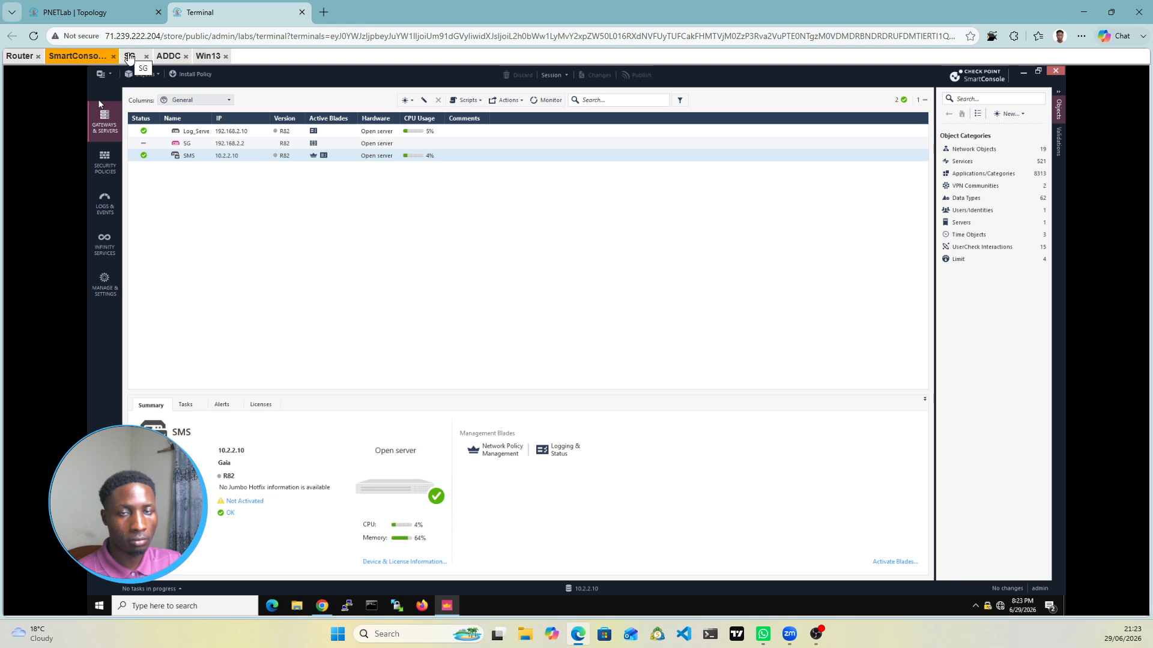
left_click(127, 56)
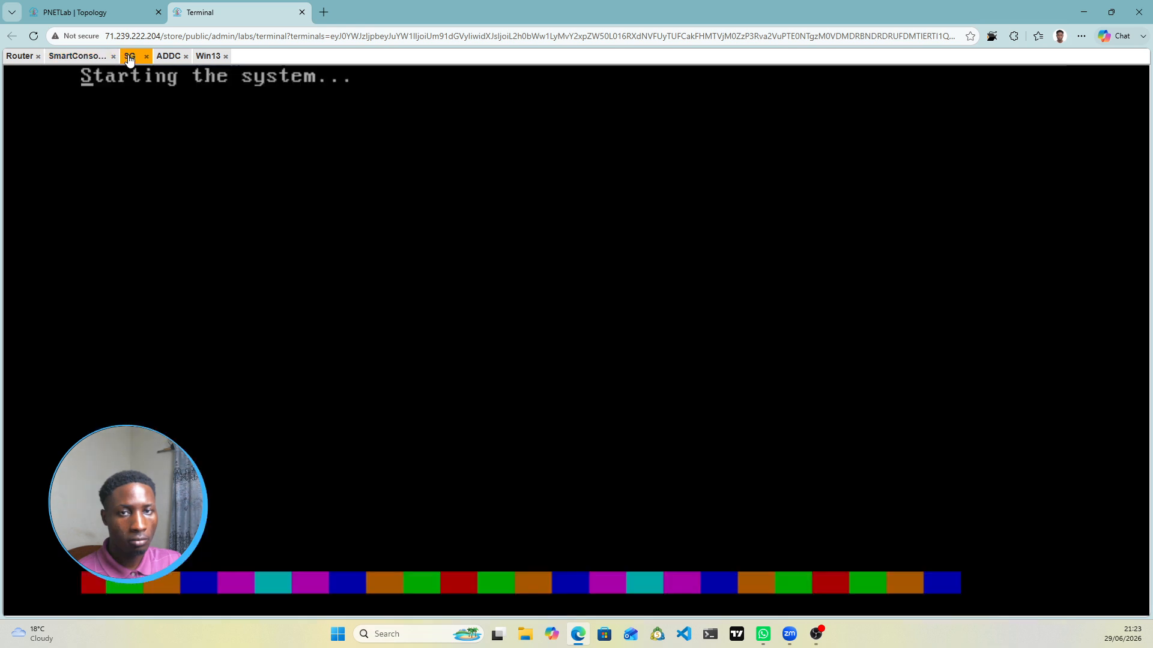
left_click(74, 56)
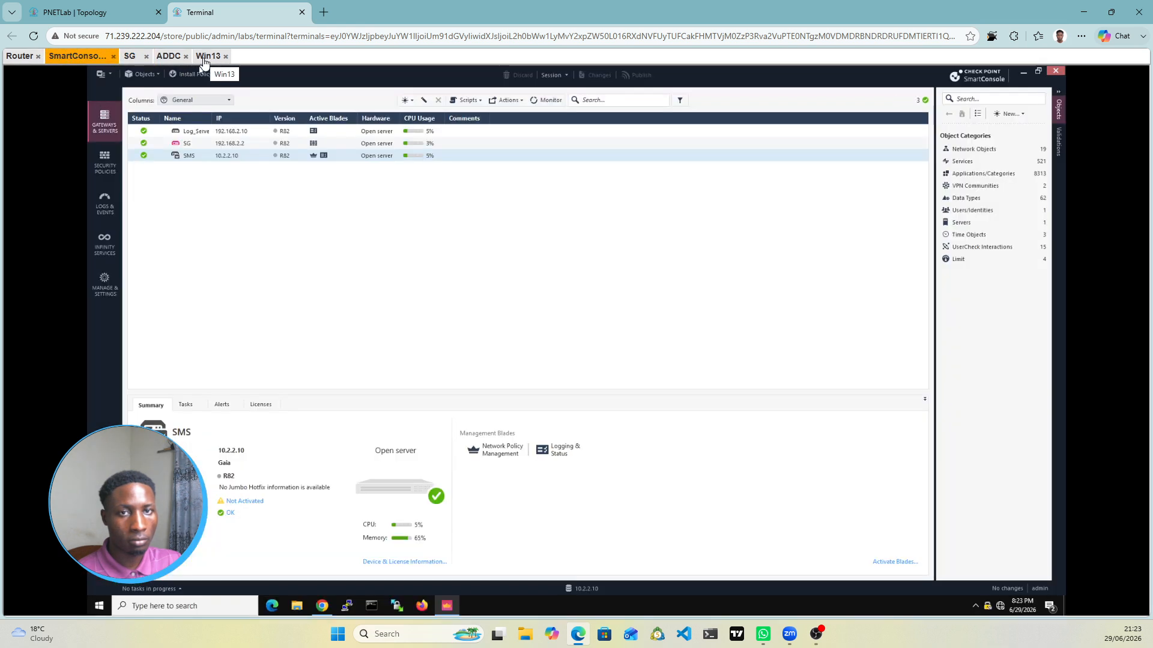
left_click(170, 56)
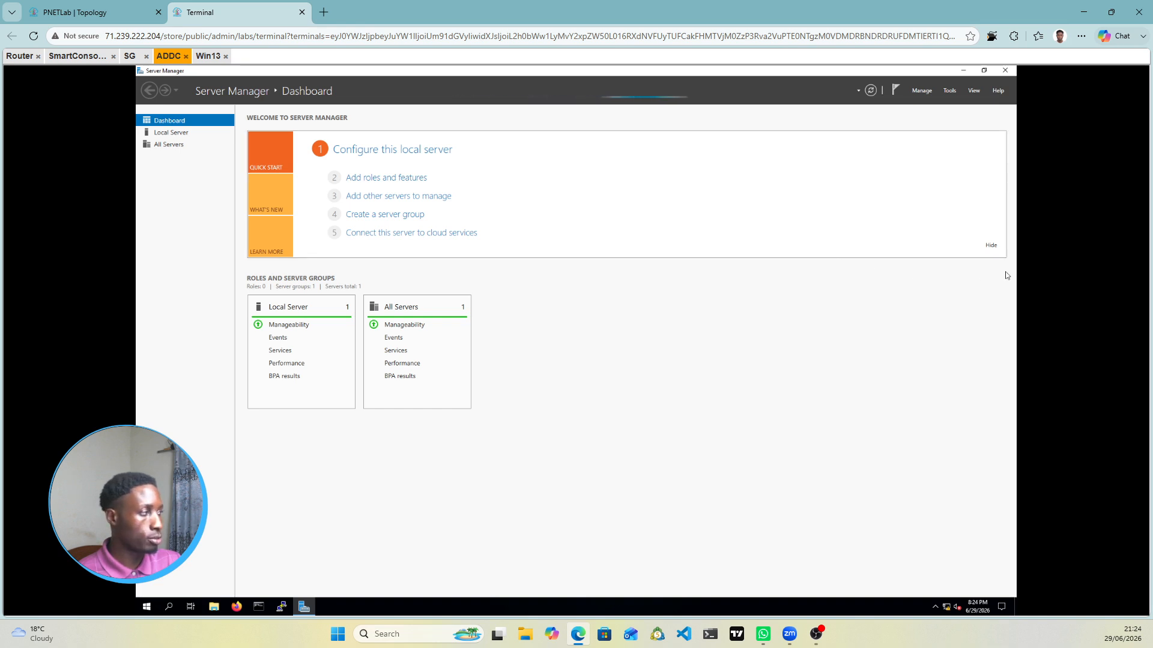
left_click(77, 56)
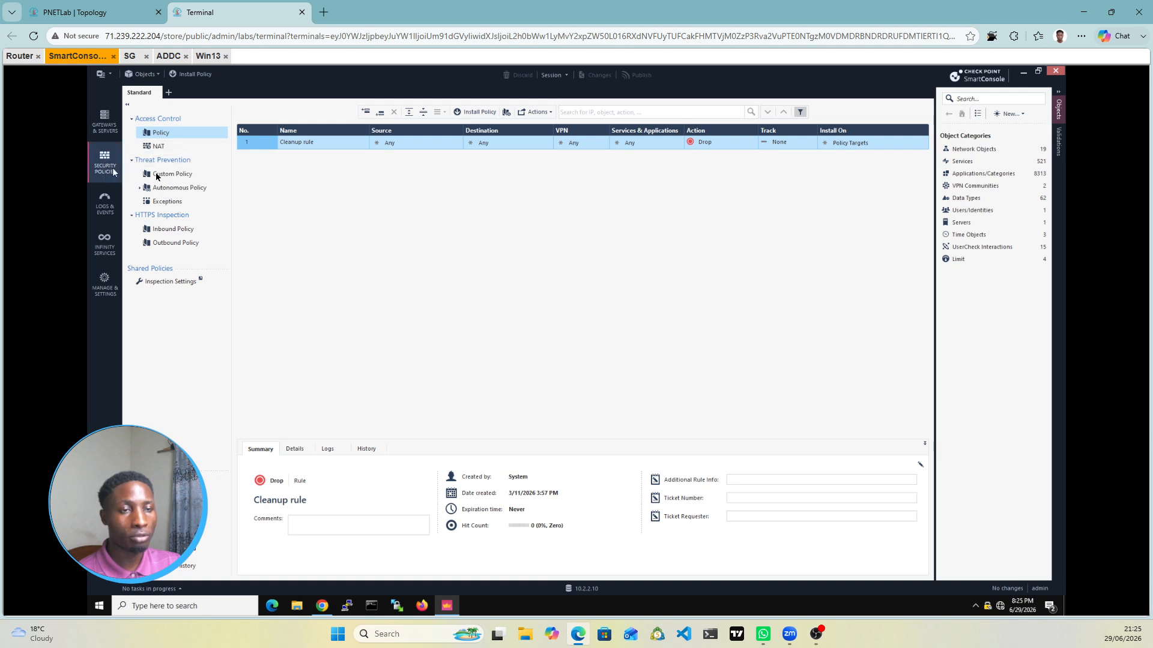
Step: Set the Cleanup rule's Action to Accept and its Track to Log
left_click(736, 145)
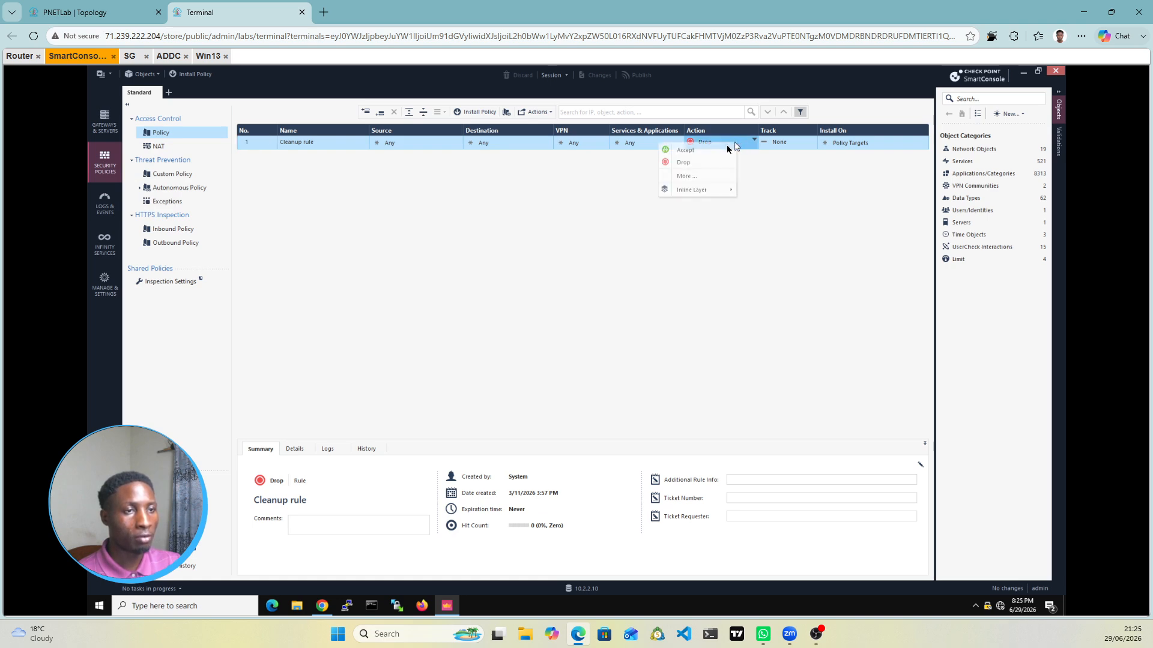
left_click(786, 149)
left_click(789, 144)
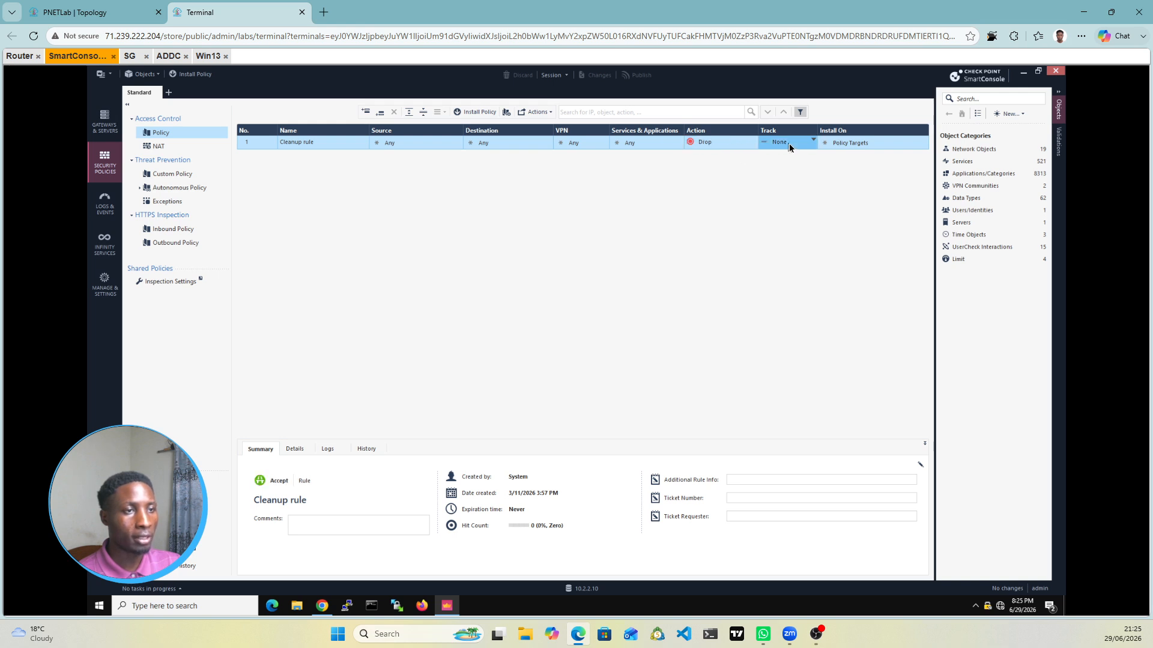
left_click(789, 143)
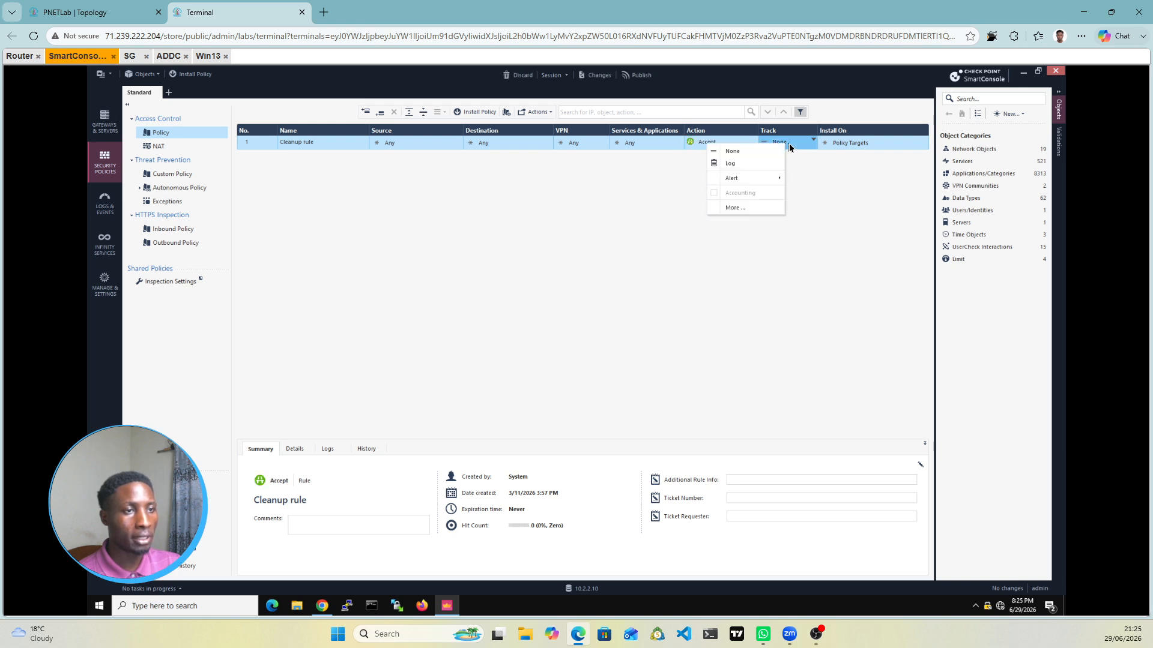
left_click(740, 165)
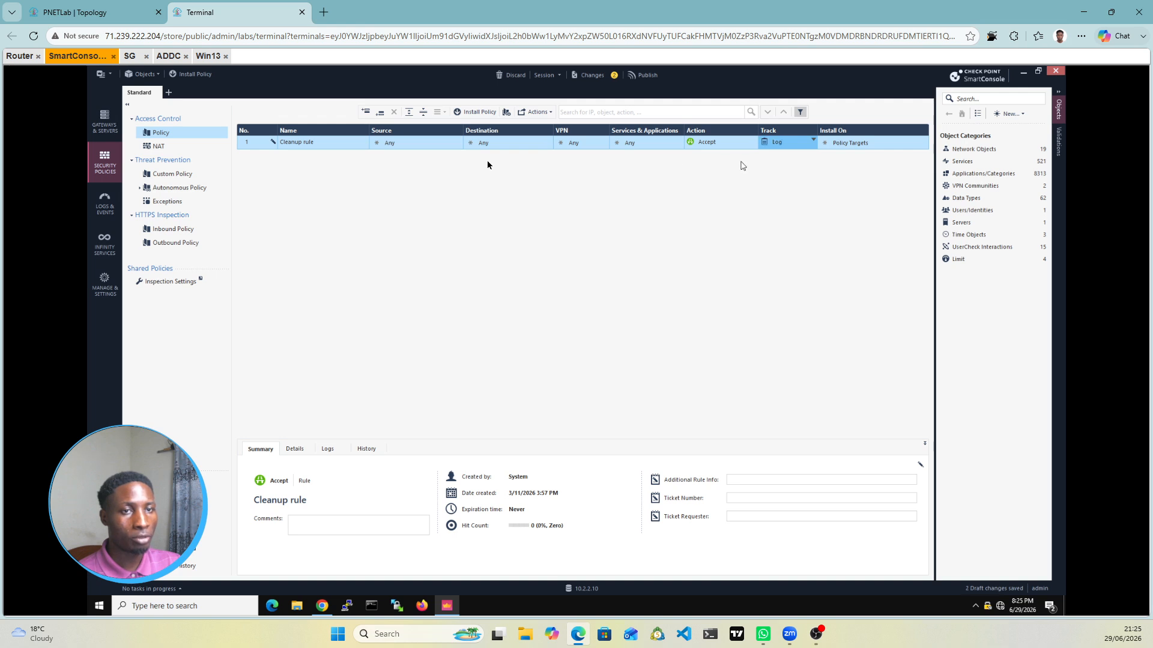
Step: Publish the changes and install the Standard policy on the SG gateway
left_click(478, 118)
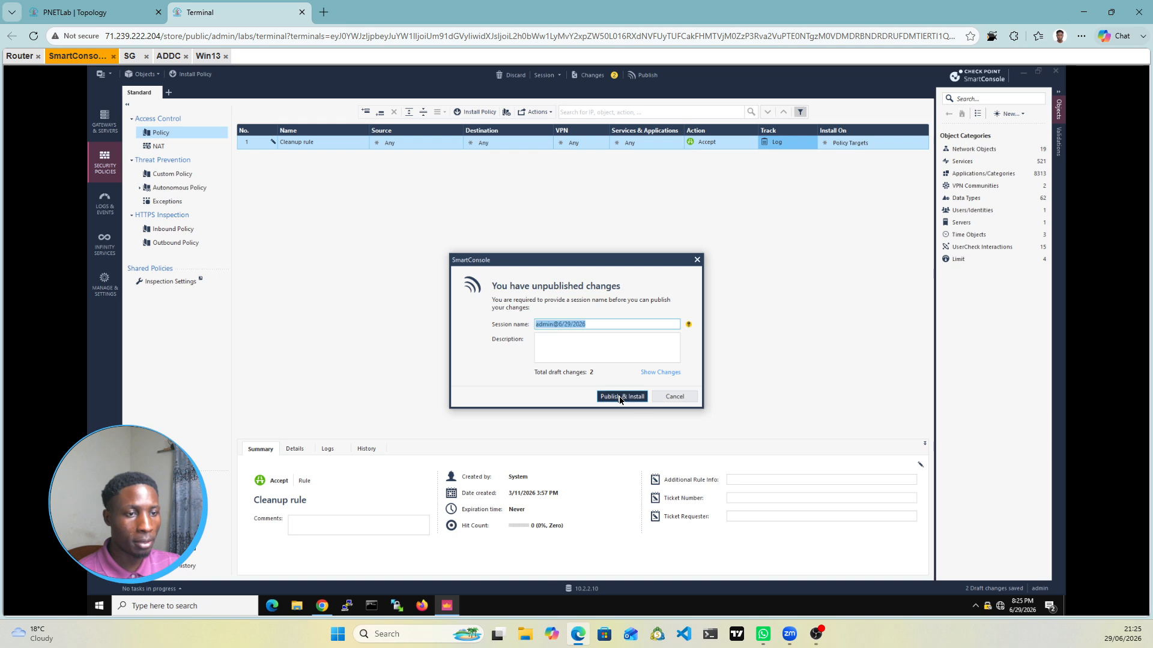
left_click(620, 398)
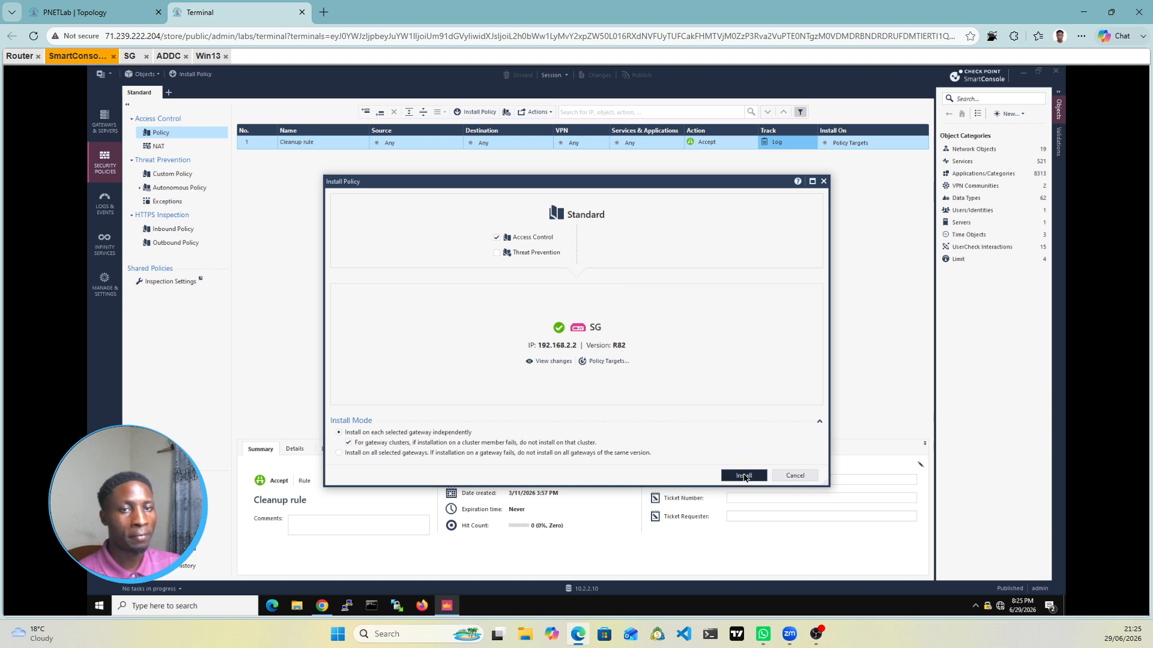
left_click(744, 476)
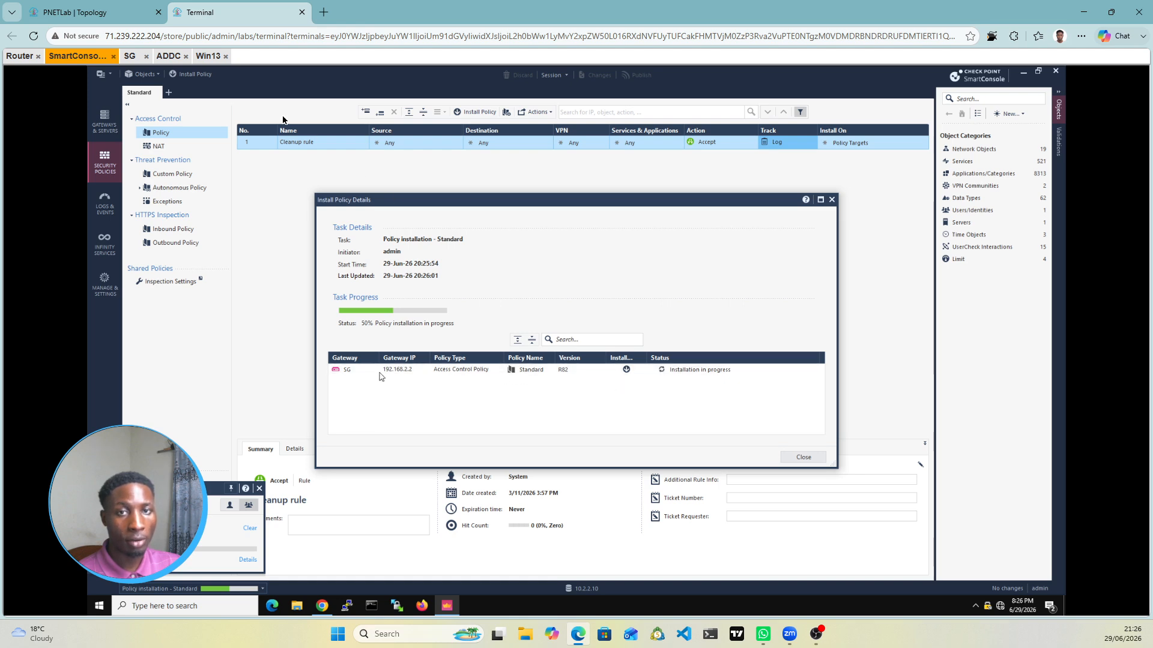
left_click(168, 57)
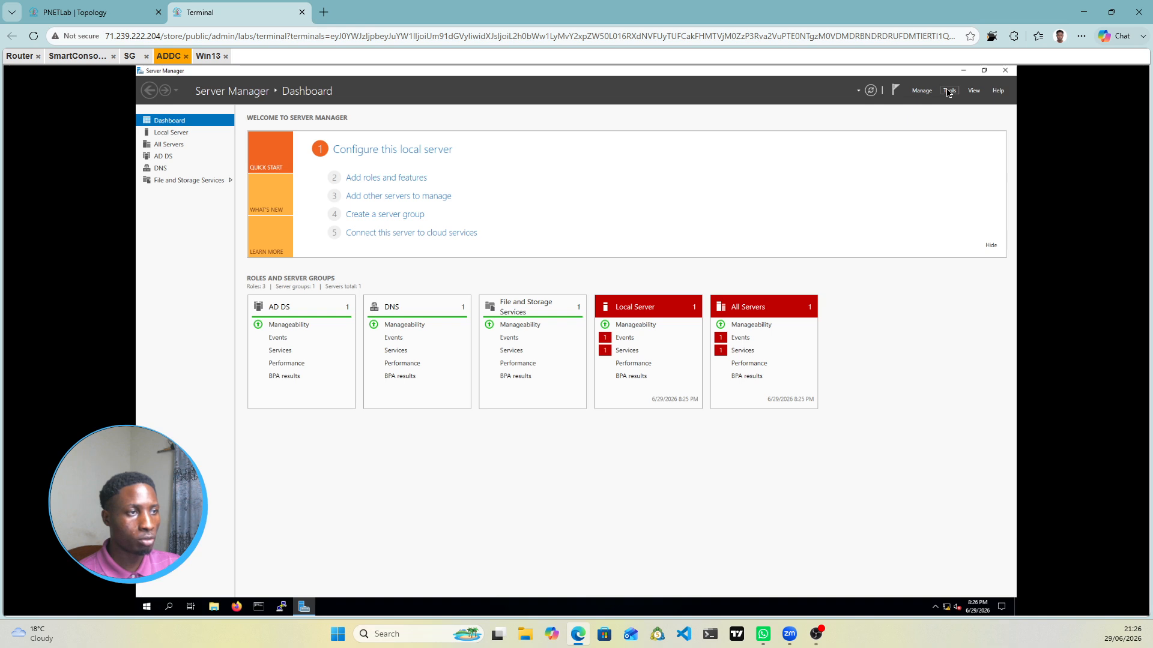
left_click(949, 92)
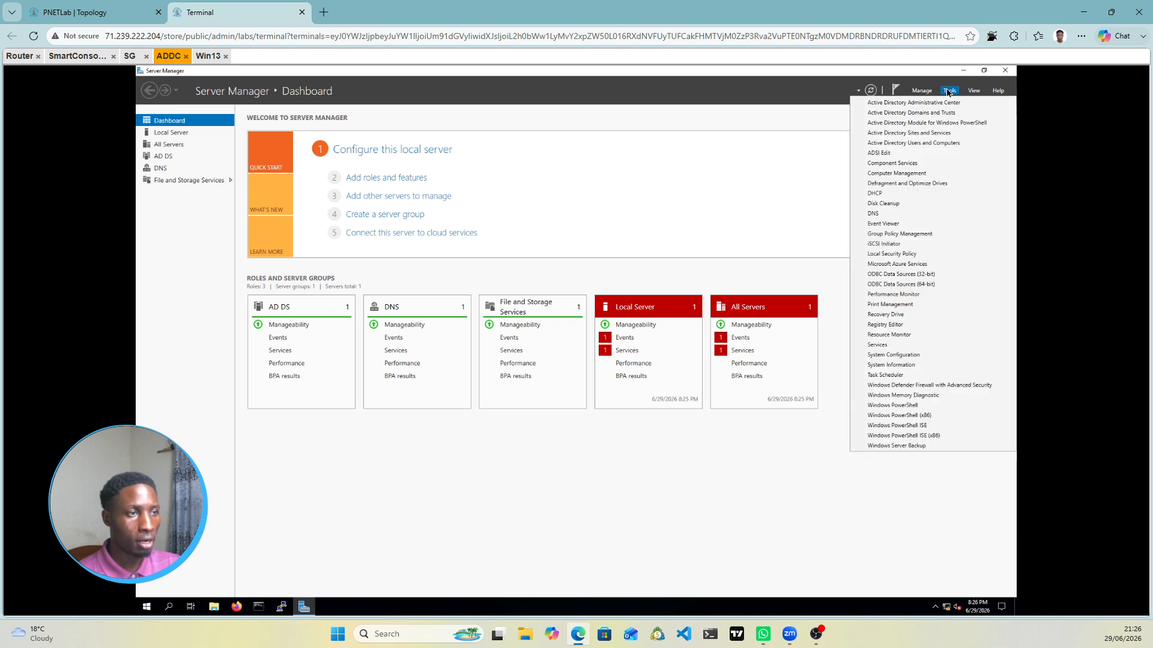
left_click(922, 91)
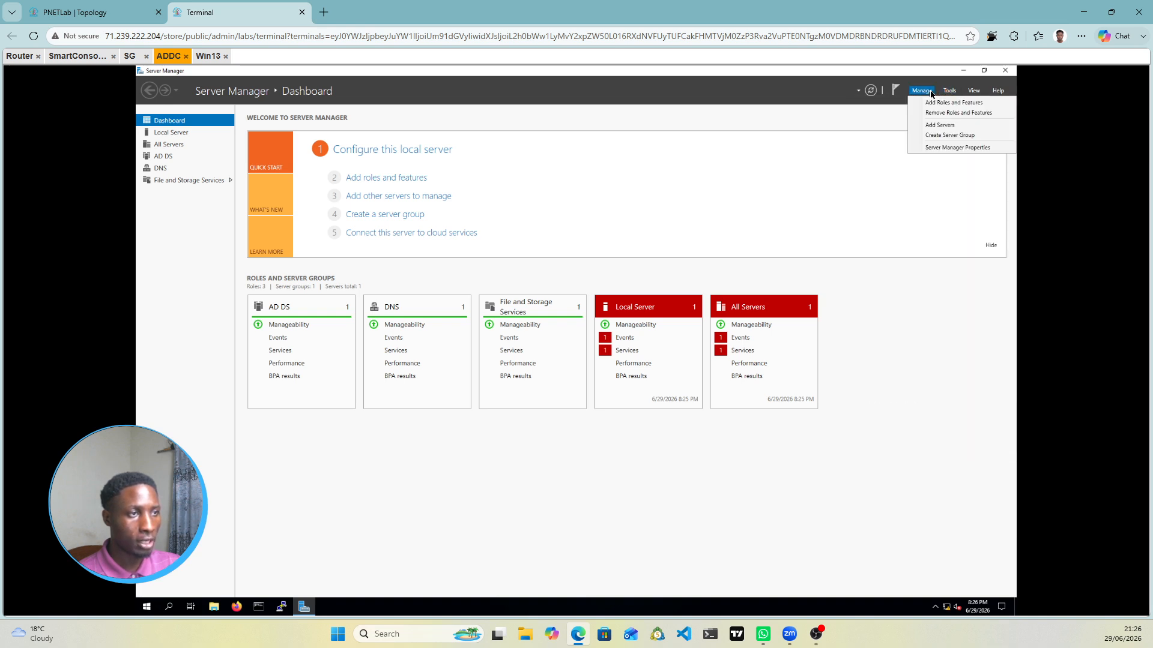
left_click(937, 114)
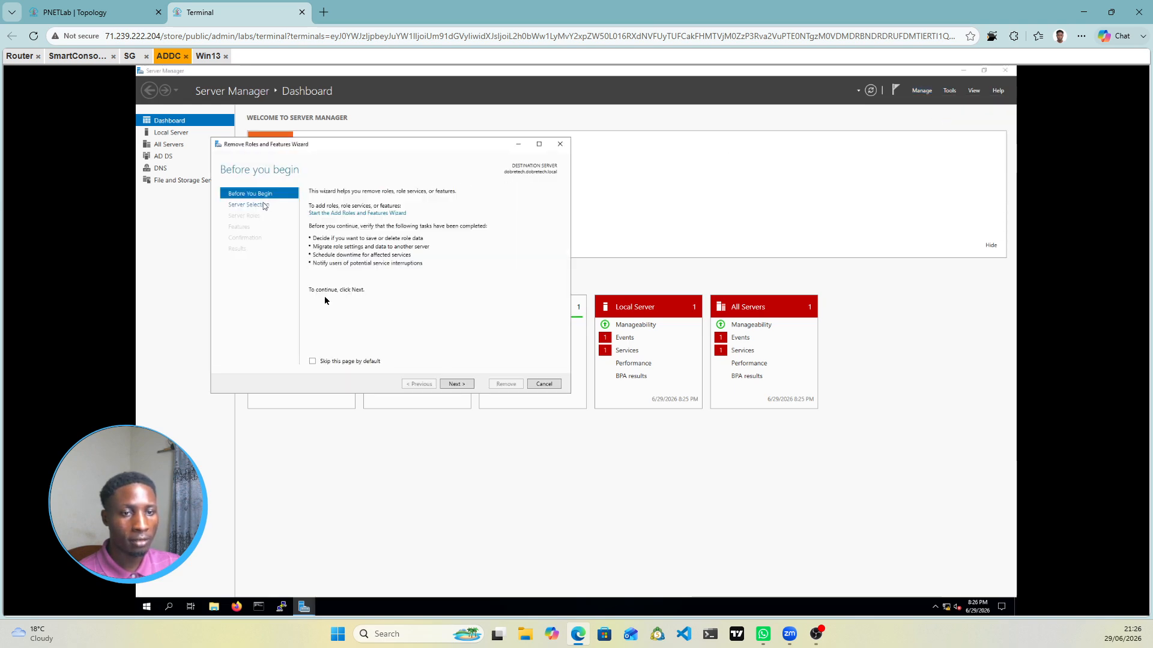
left_click(456, 384)
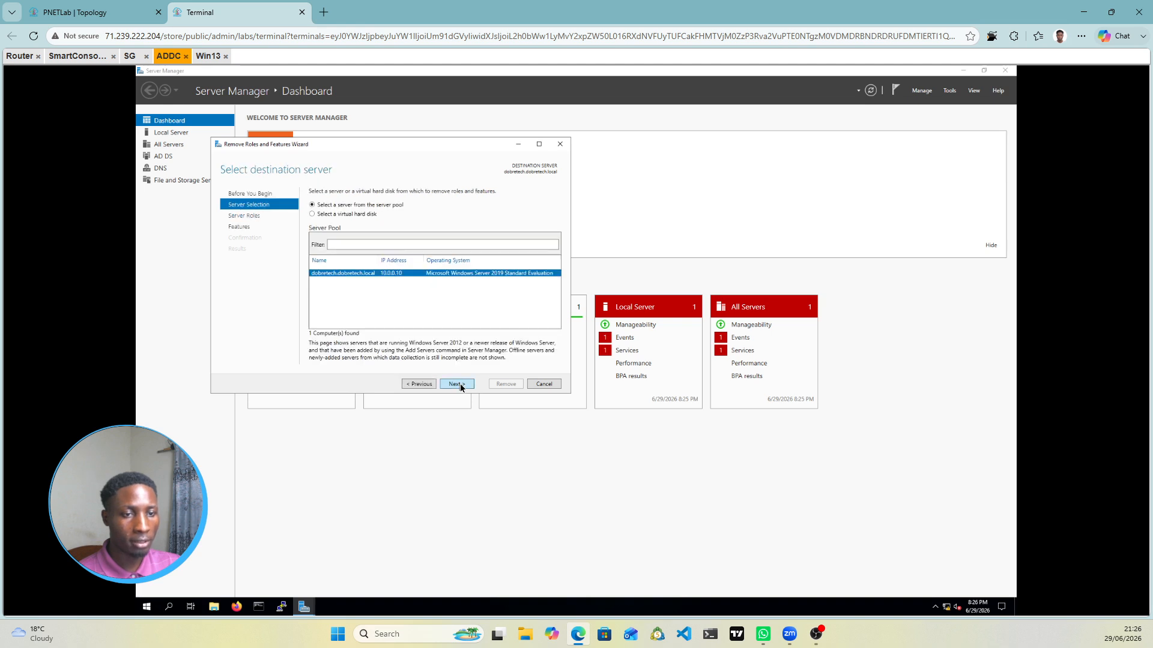
left_click(458, 384)
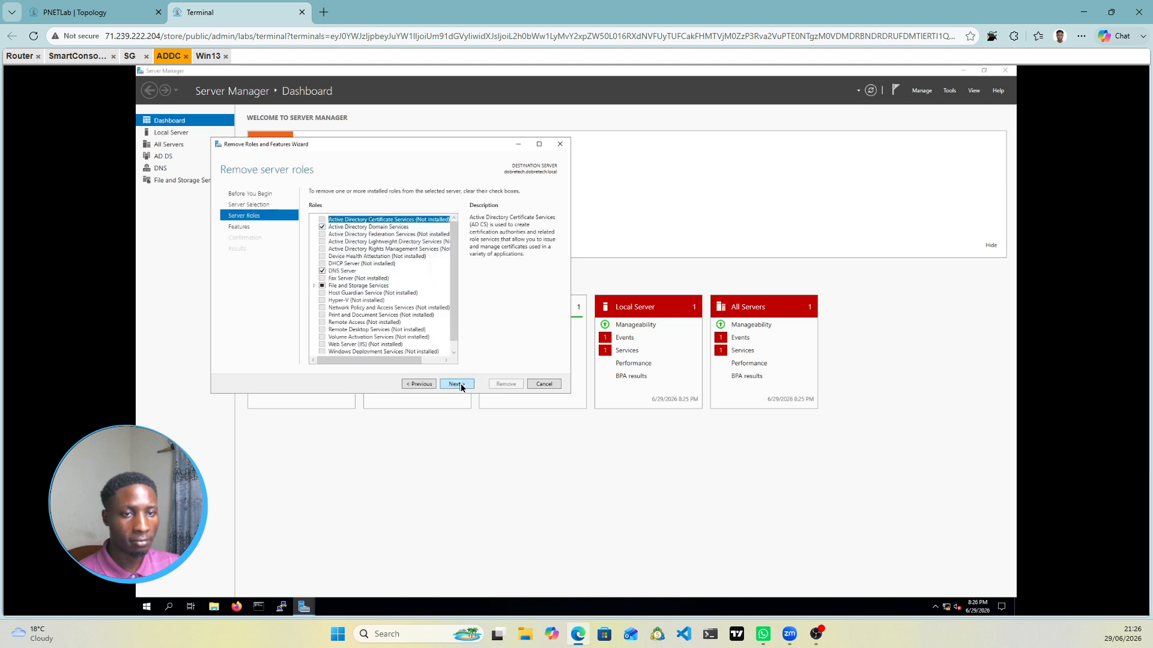
left_click(323, 266)
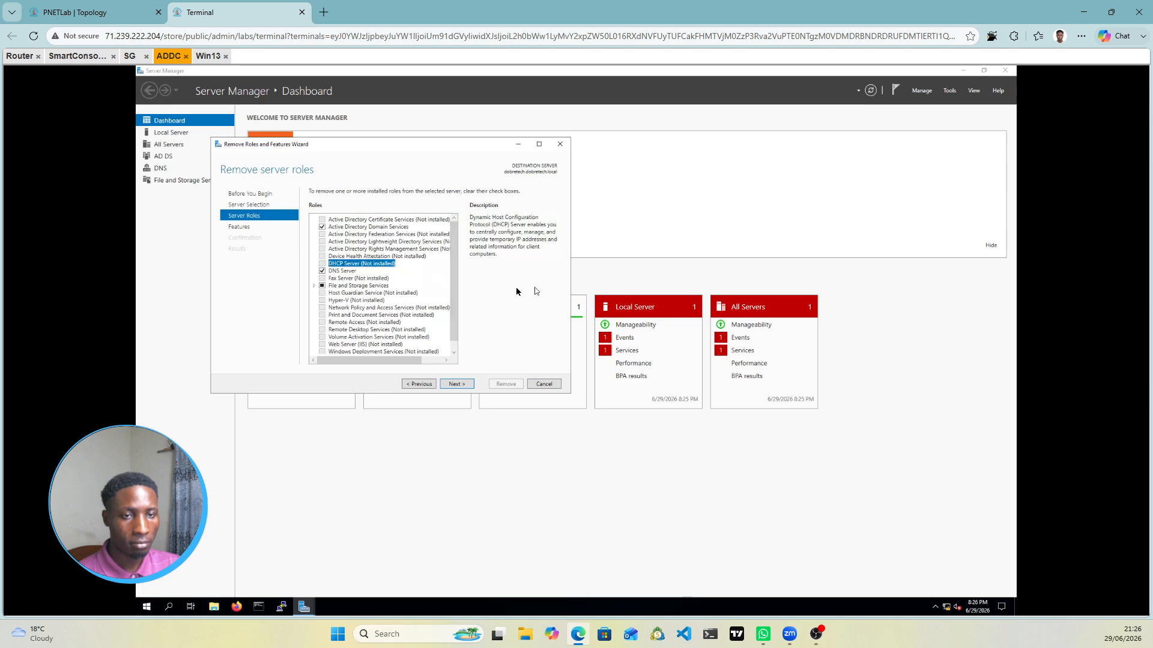
scroll(450, 300, "down", 1)
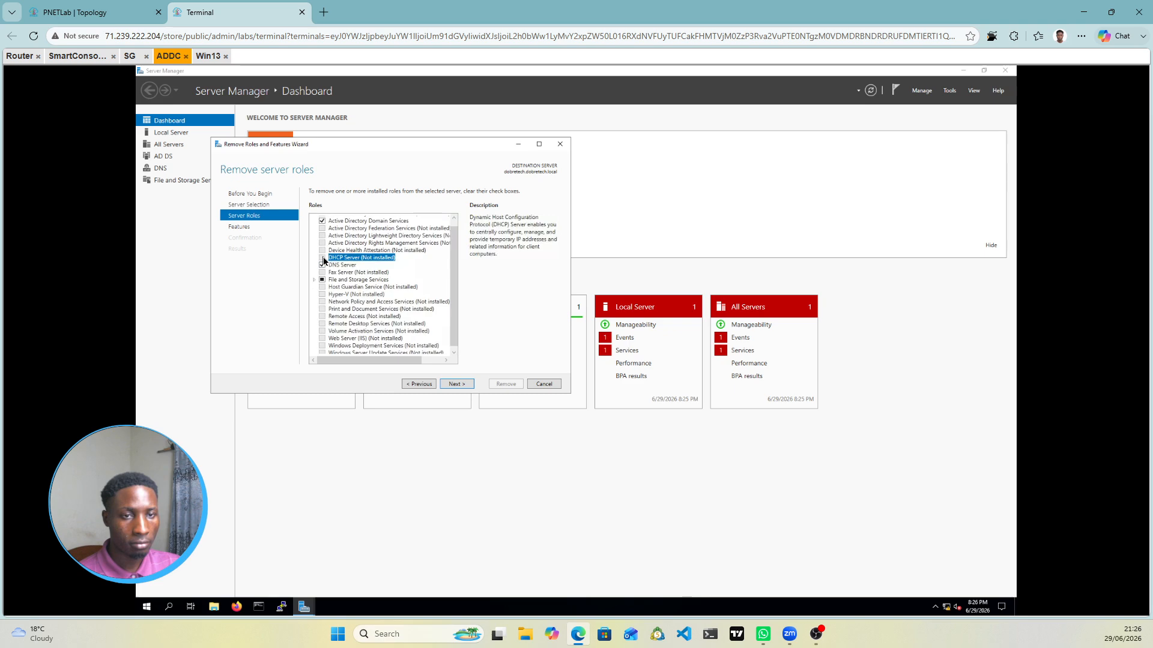
scroll(404, 268, "down", 1)
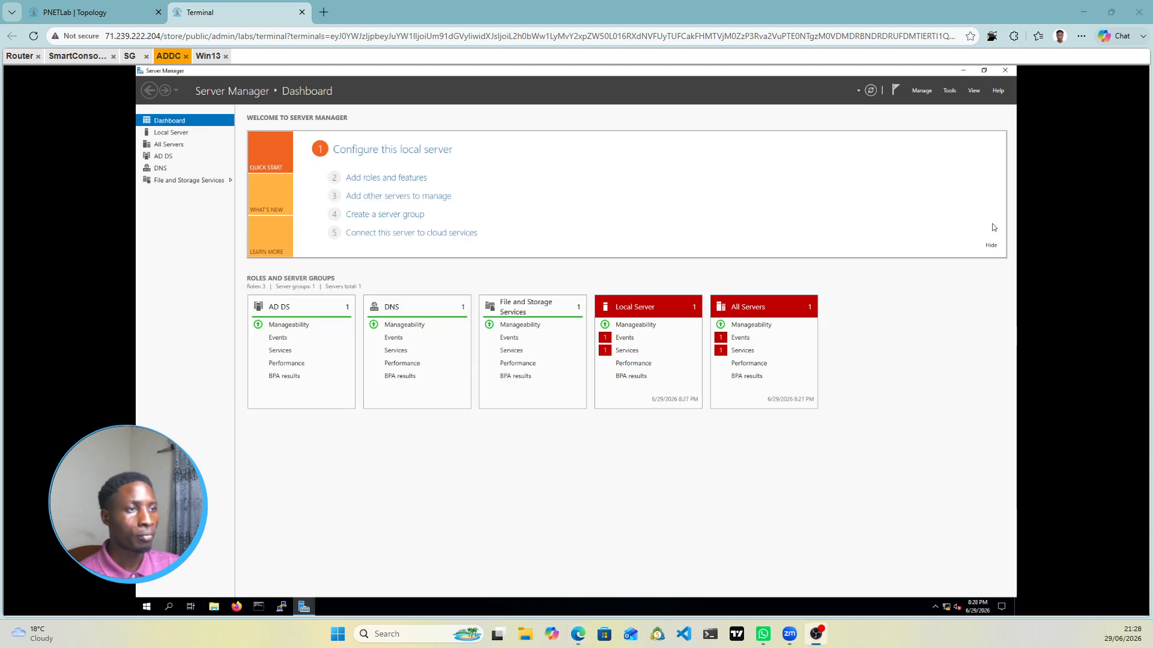
left_click(949, 90)
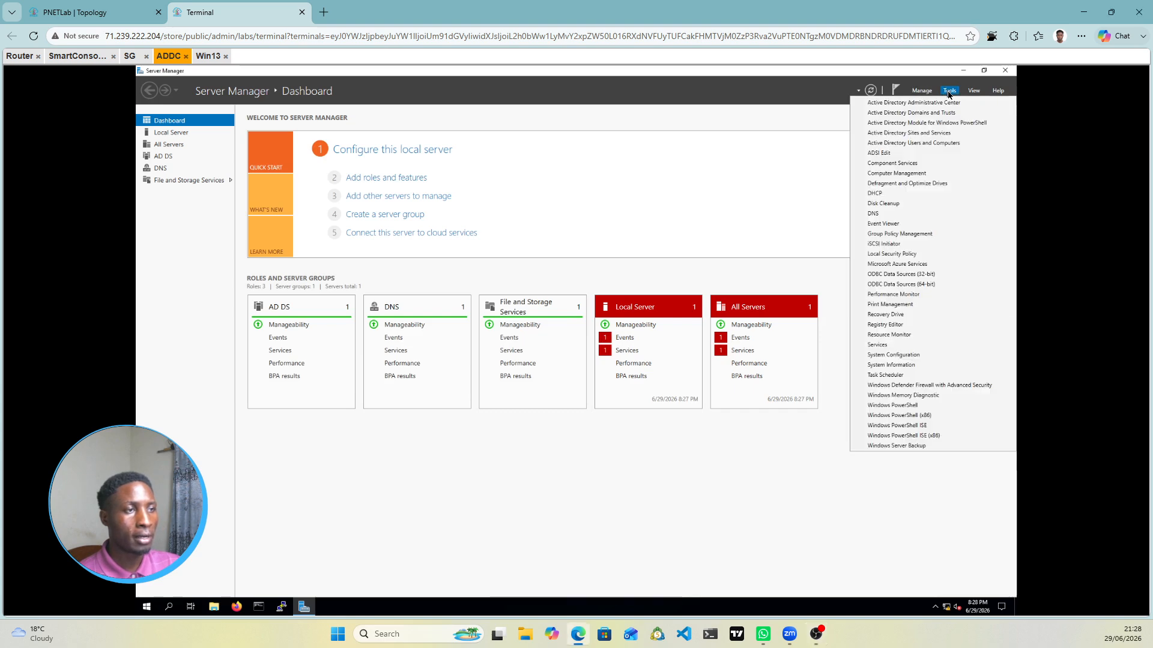
Step: Open the DHCP console from Server Manager's Tools menu and enlarge its window
left_click(882, 194)
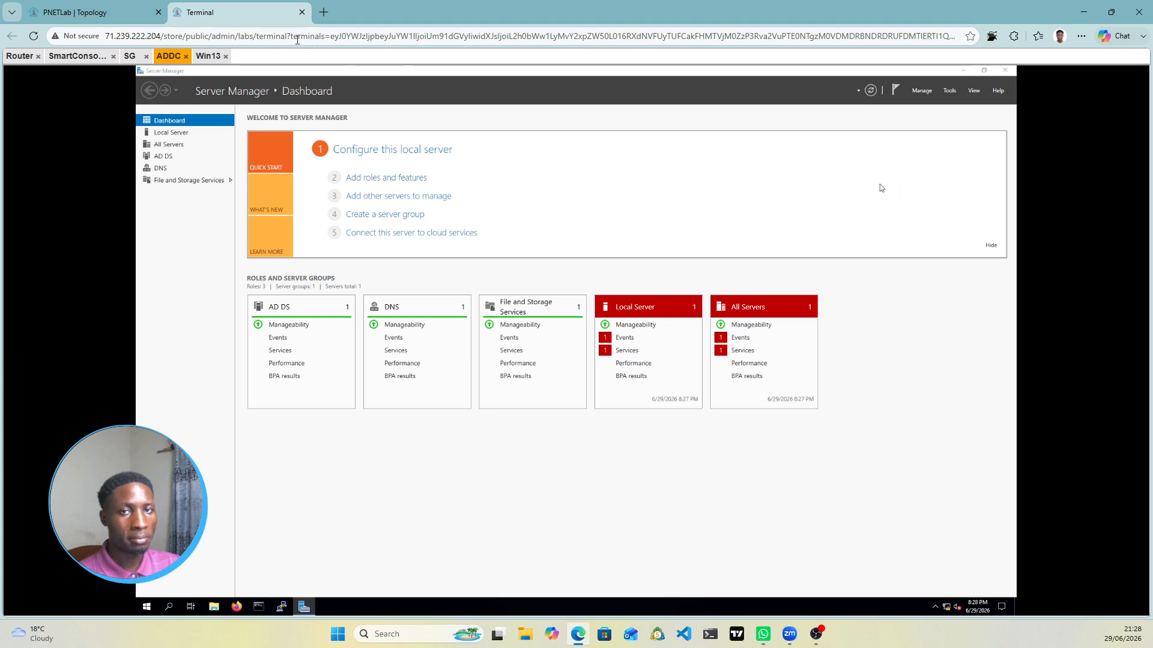
left_click(103, 12)
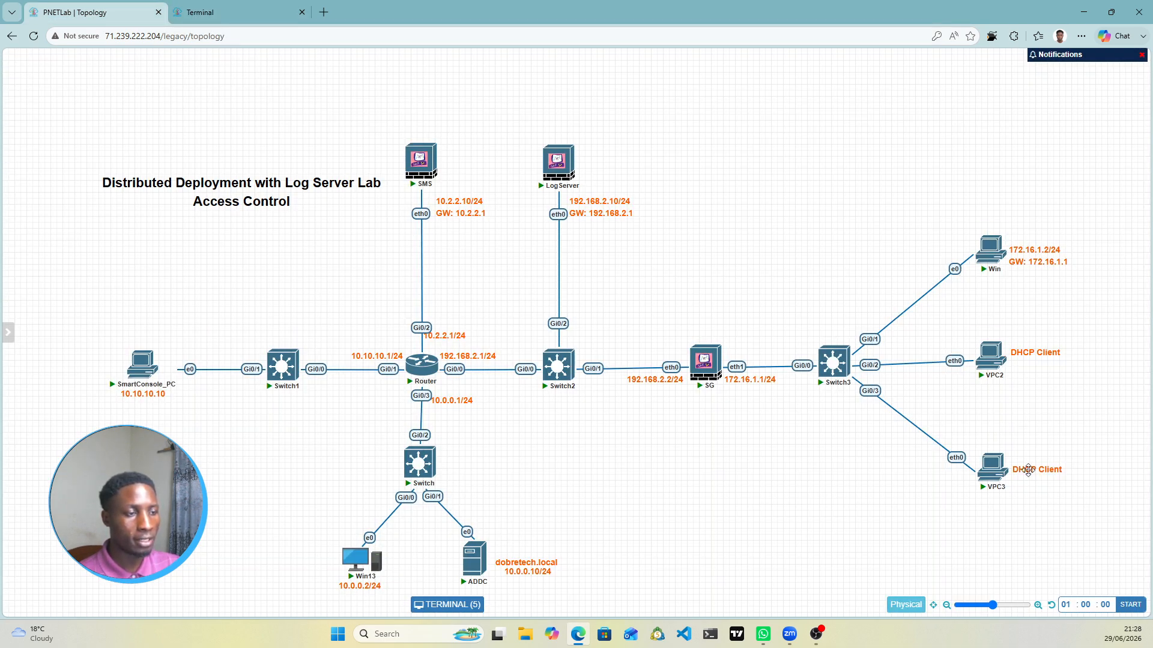
left_click(257, 18)
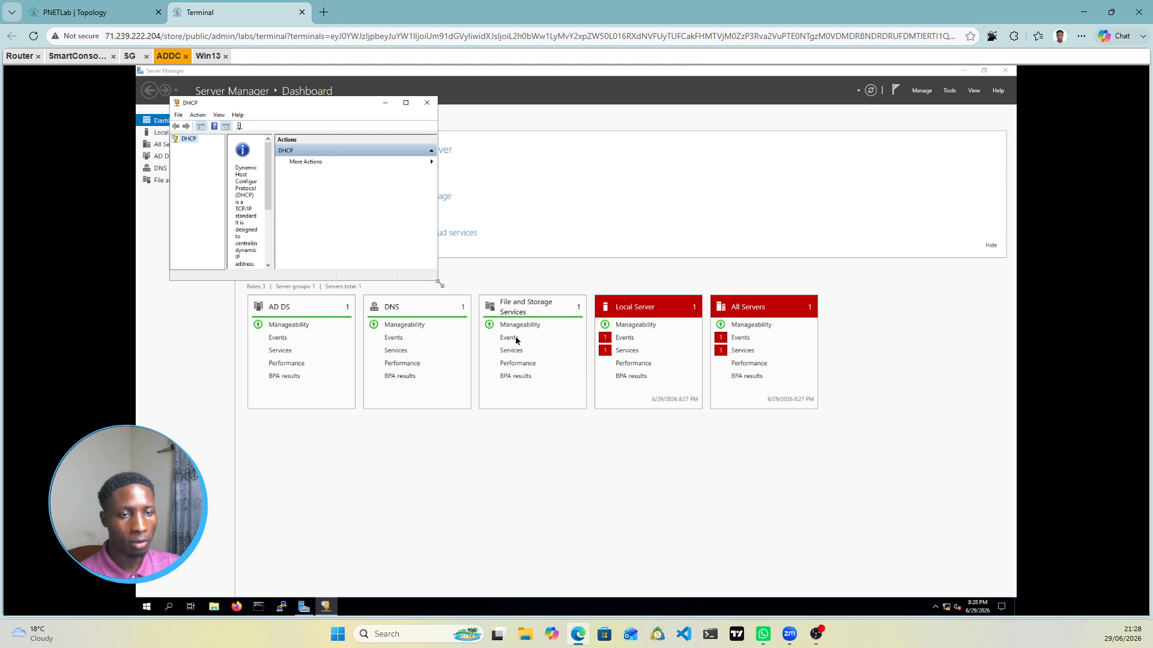
left_click_drag(440, 284, 661, 412)
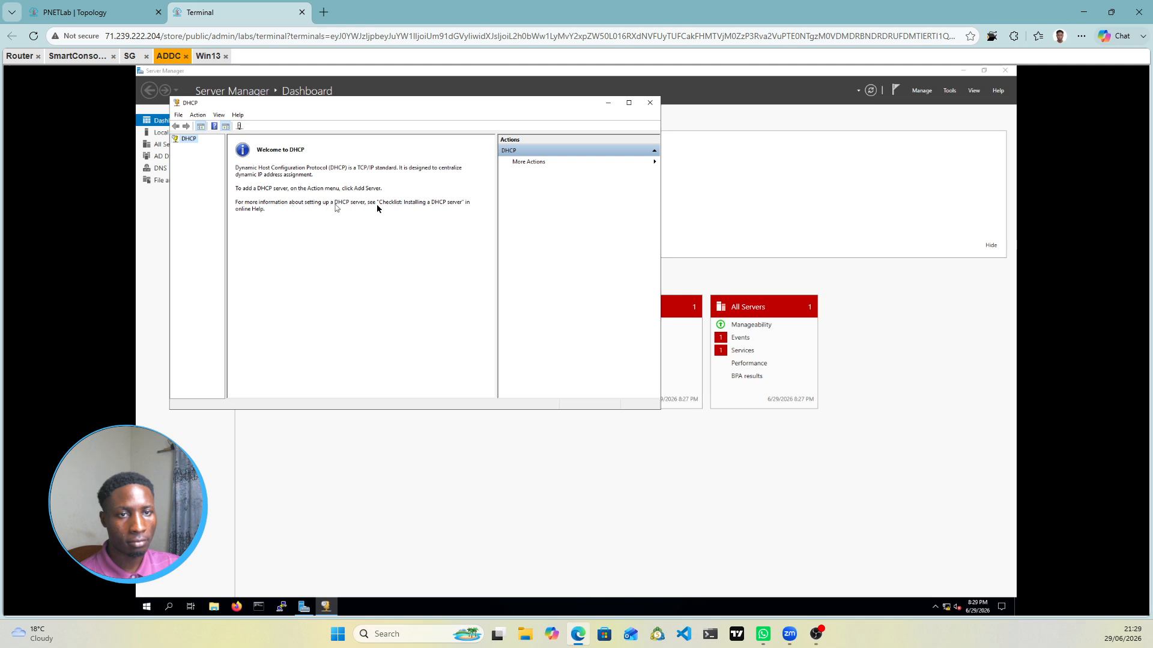
Step: Select the DHCP Server role, advance through the wizard to Confirmation, and begin installation
left_click(1003, 158)
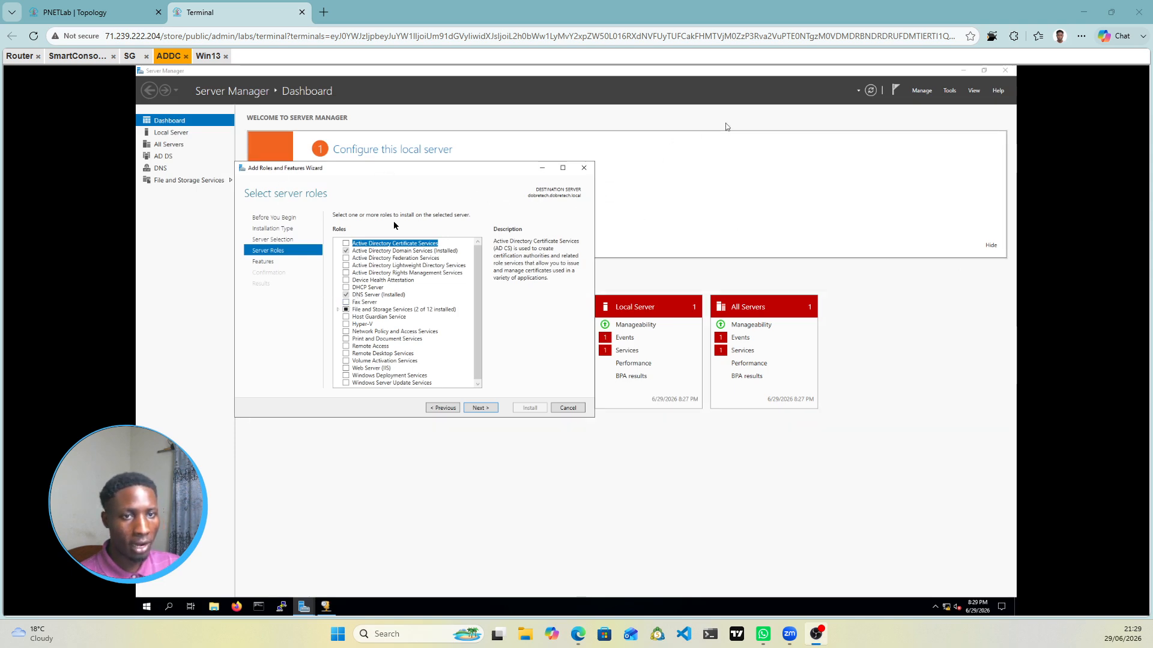
left_click(345, 288)
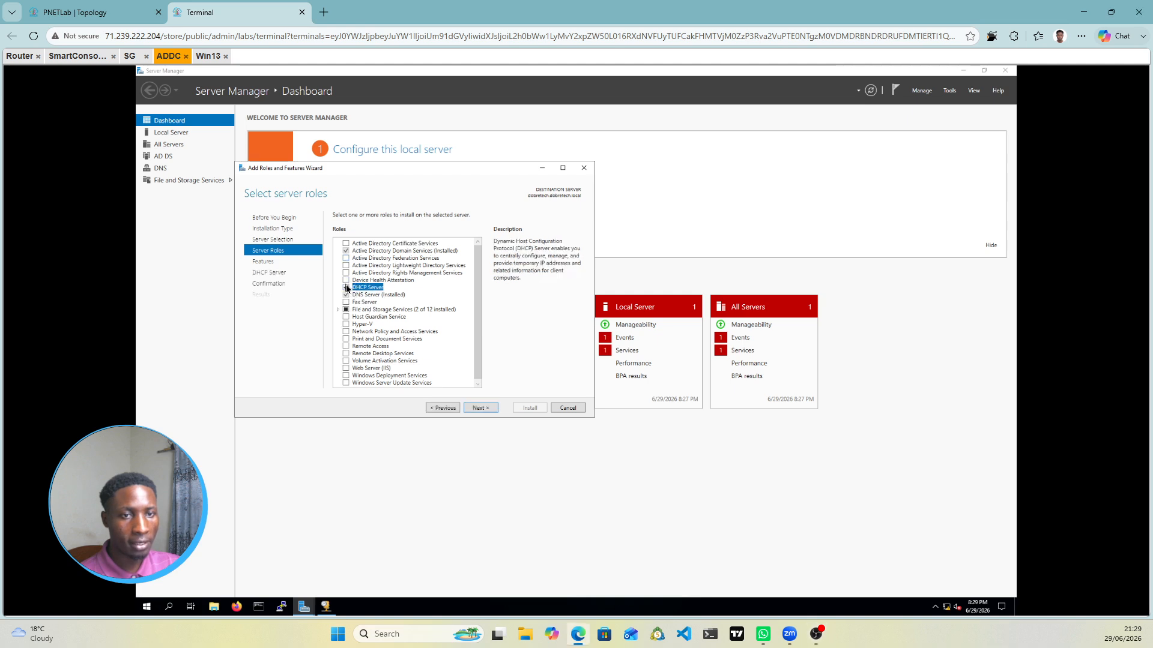
left_click(481, 408)
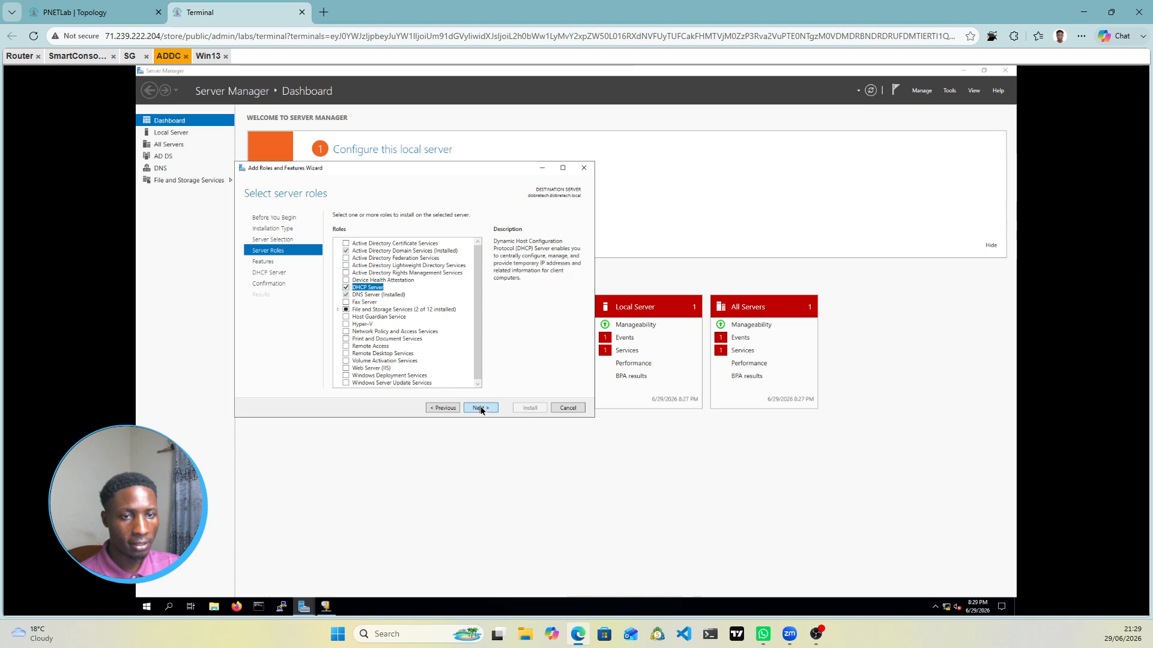
left_click(482, 409)
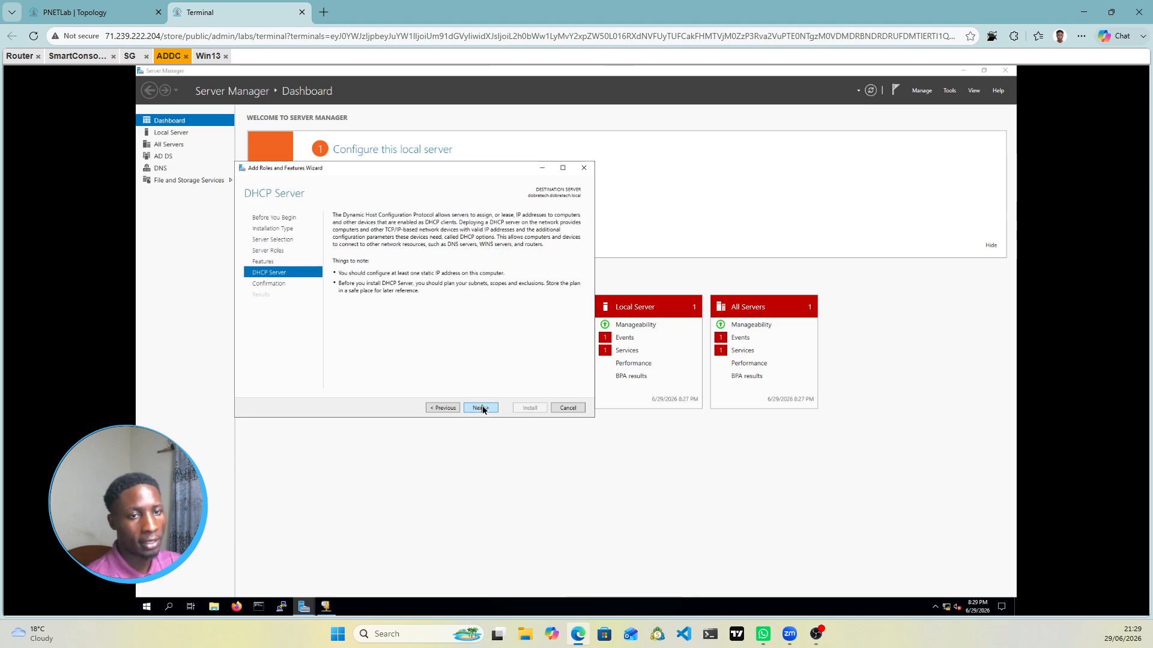
left_click(483, 409)
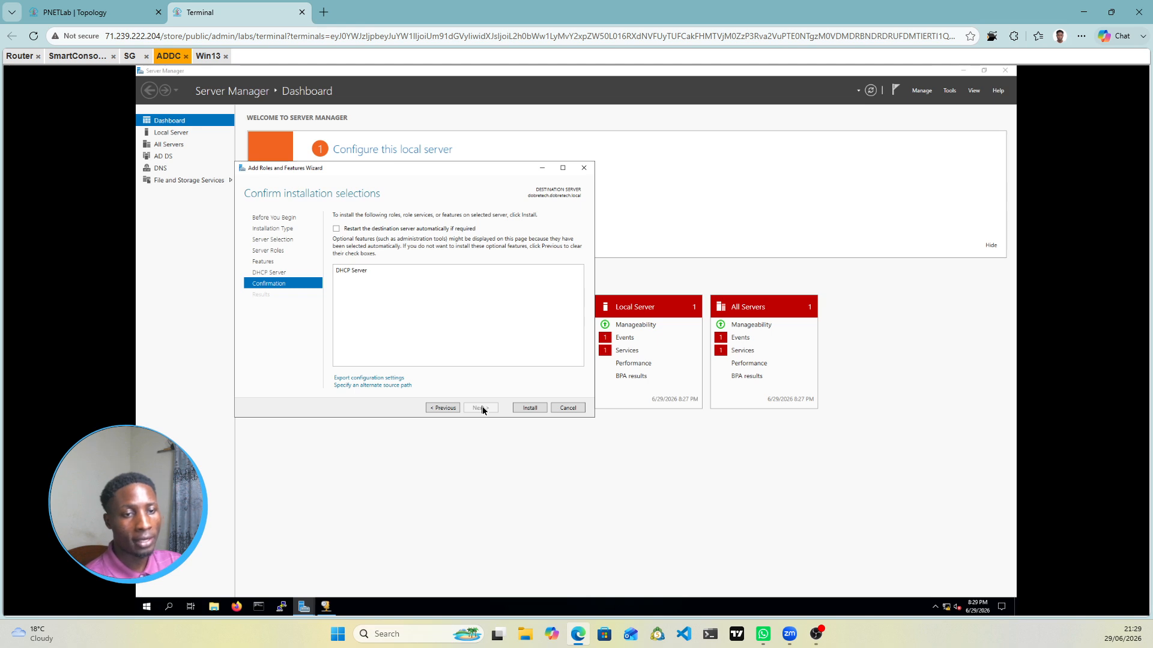
left_click(530, 409)
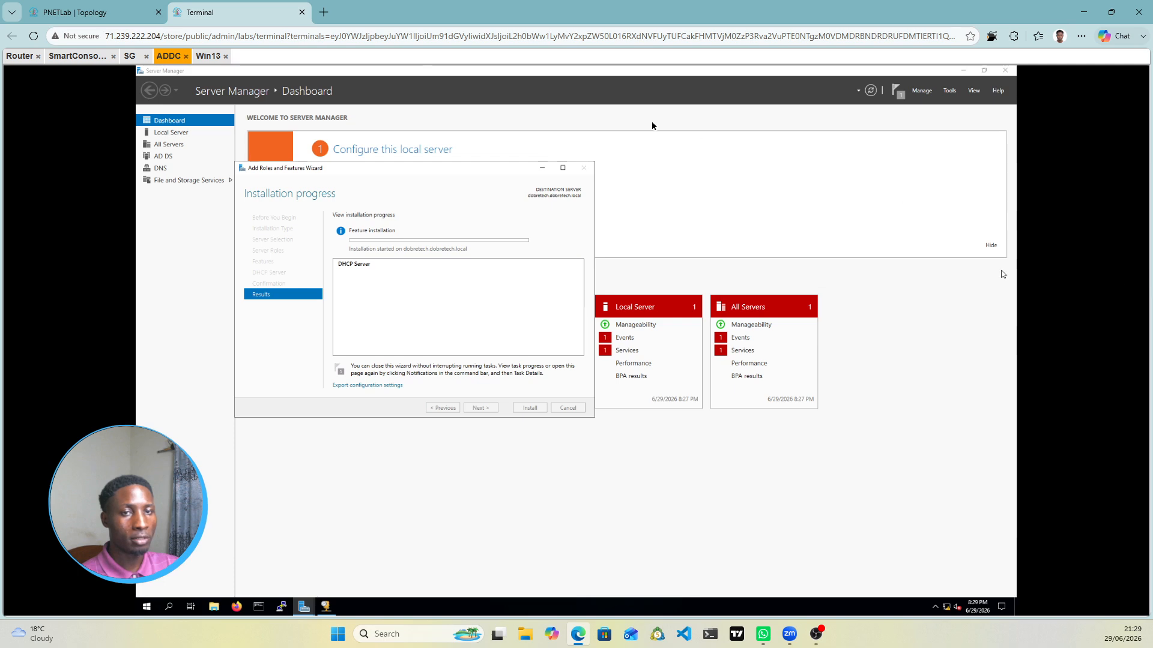
left_click_drag(83, 55, 83, 80)
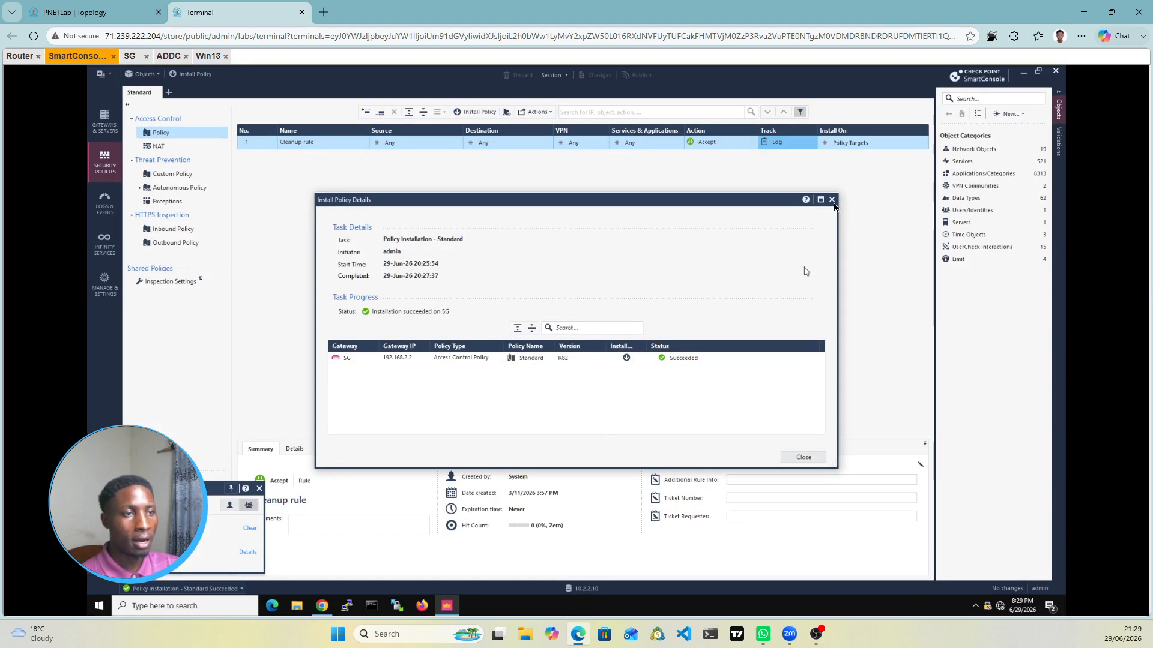
Step: Close the successful Install Policy Details and return to the ADDC server session
left_click(832, 200)
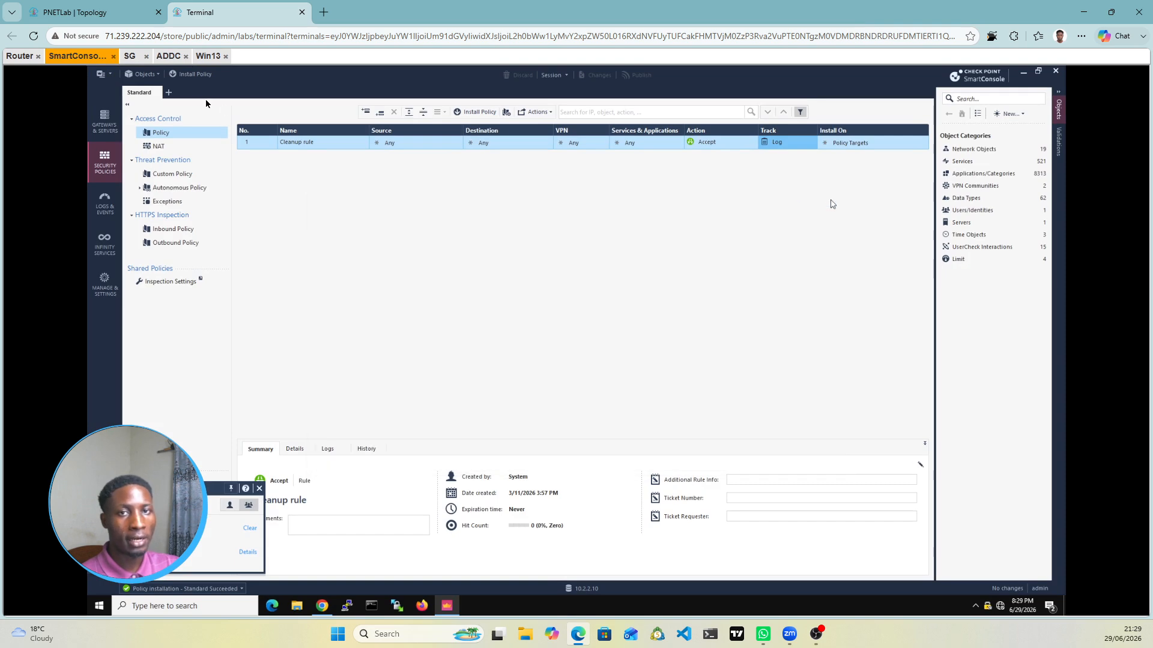
left_click(106, 6)
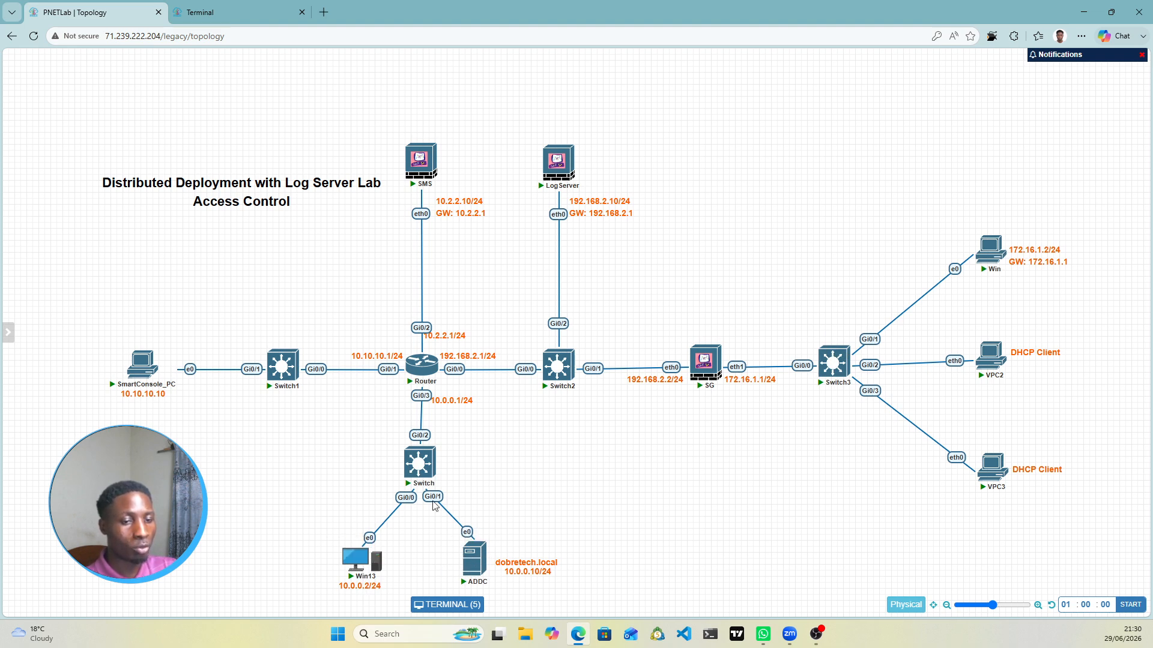
left_click(212, 18)
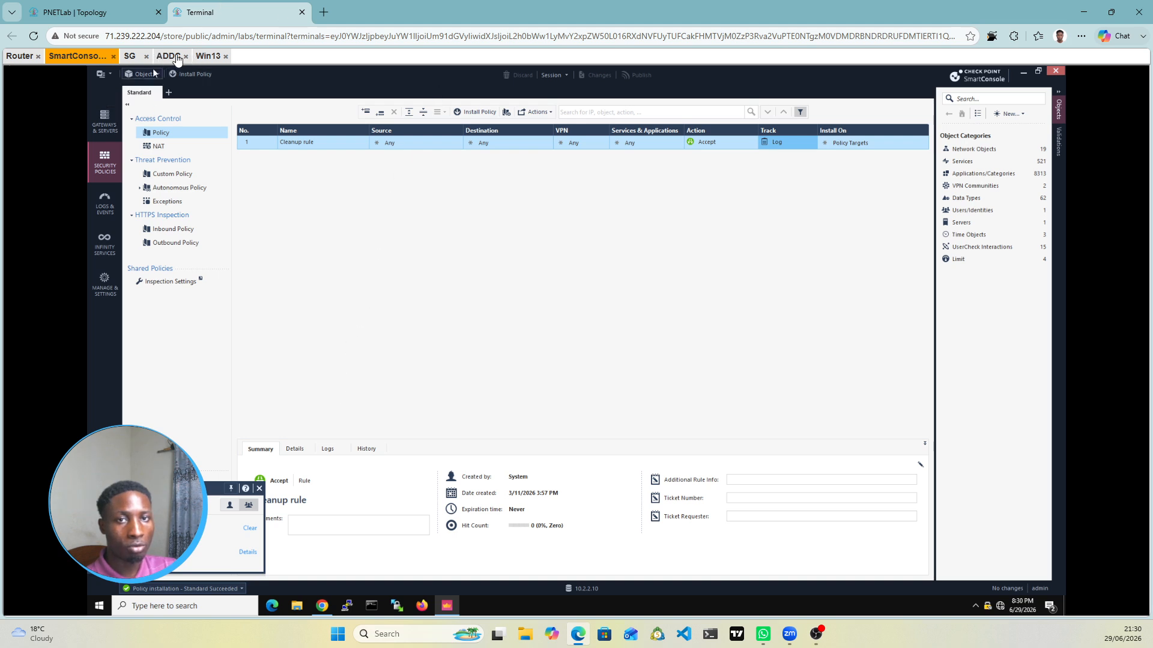
left_click(164, 56)
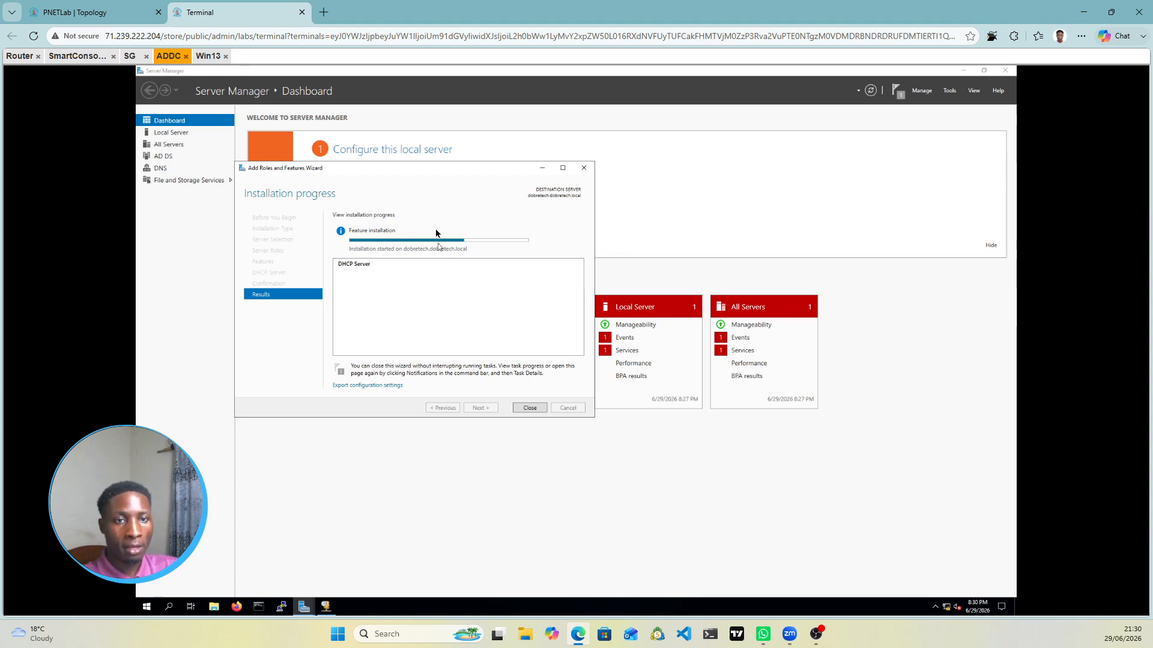
Step: Minimize the DHCP wizard, glance at the topology, and return to the ADDC Server Manager dashboard
left_click(543, 169)
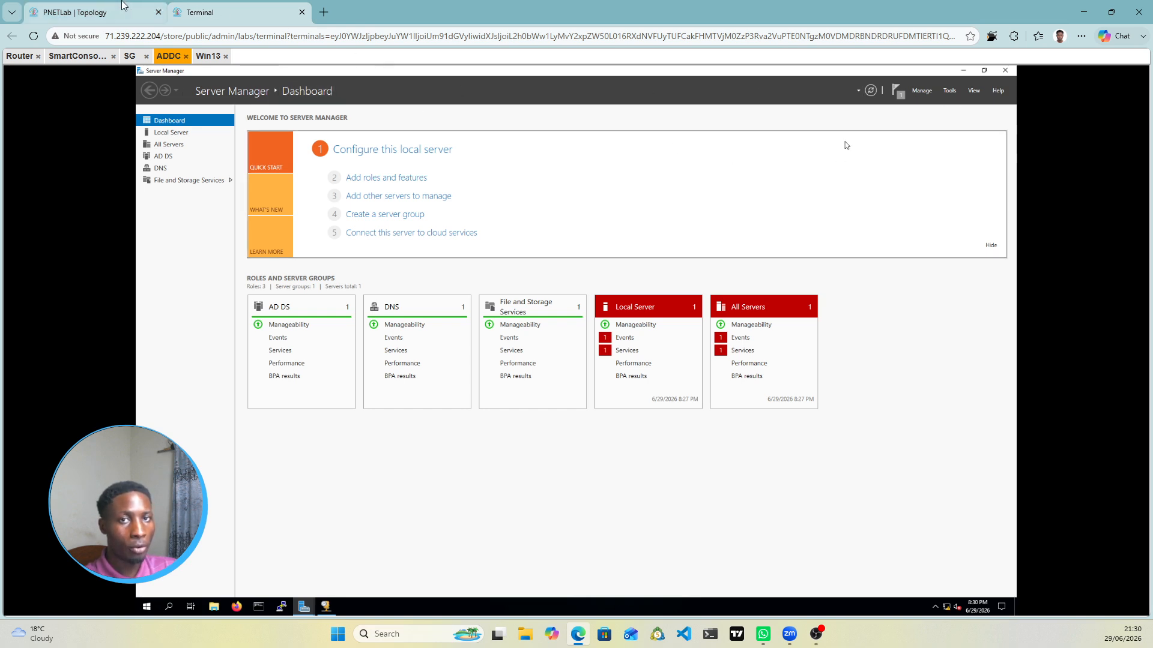
left_click(90, 12)
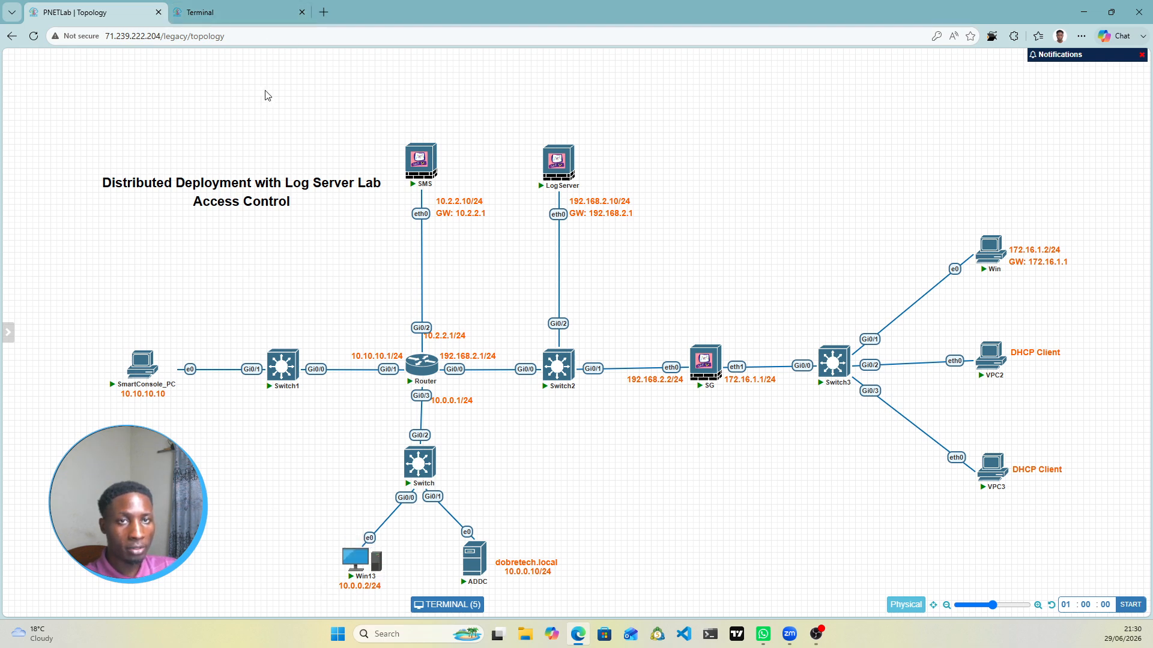
left_click(254, 31)
left_click(254, 14)
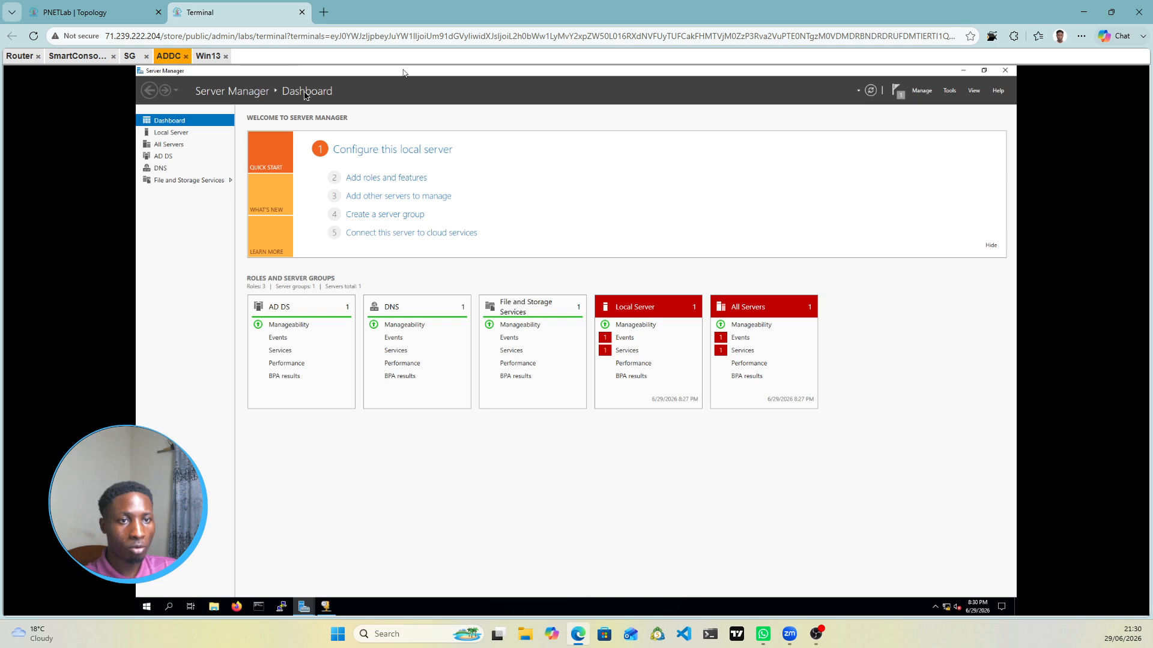
Step: Launch Active Directory Users and Computers and open the dobretech.local Users container's context menu
left_click(946, 93)
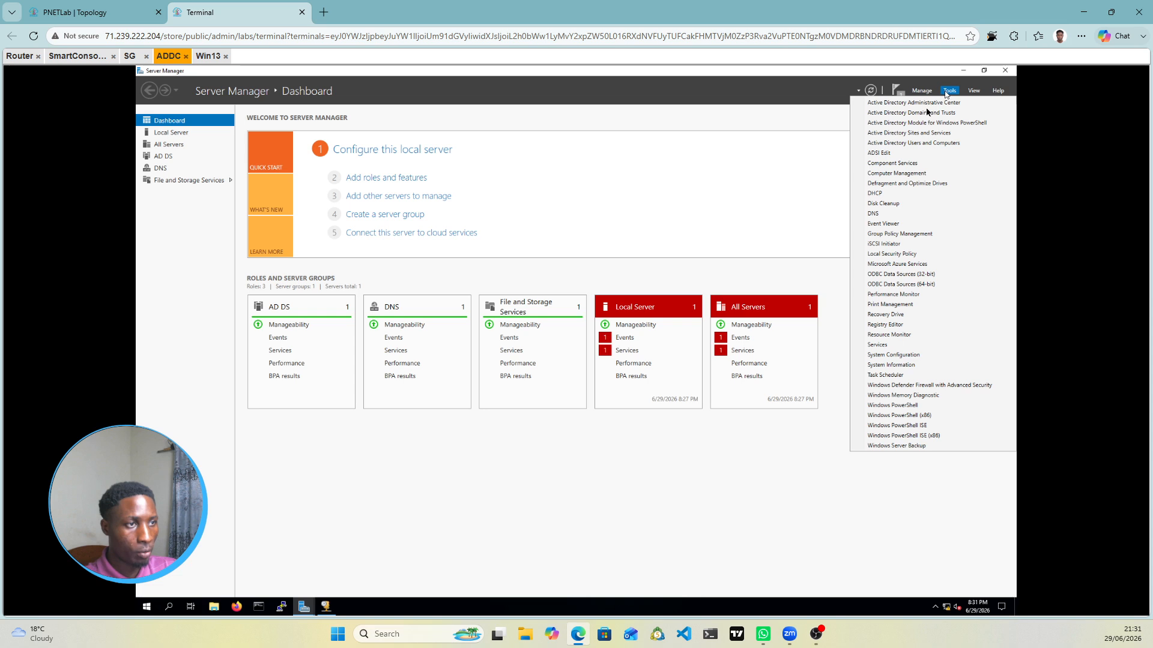
left_click(919, 143)
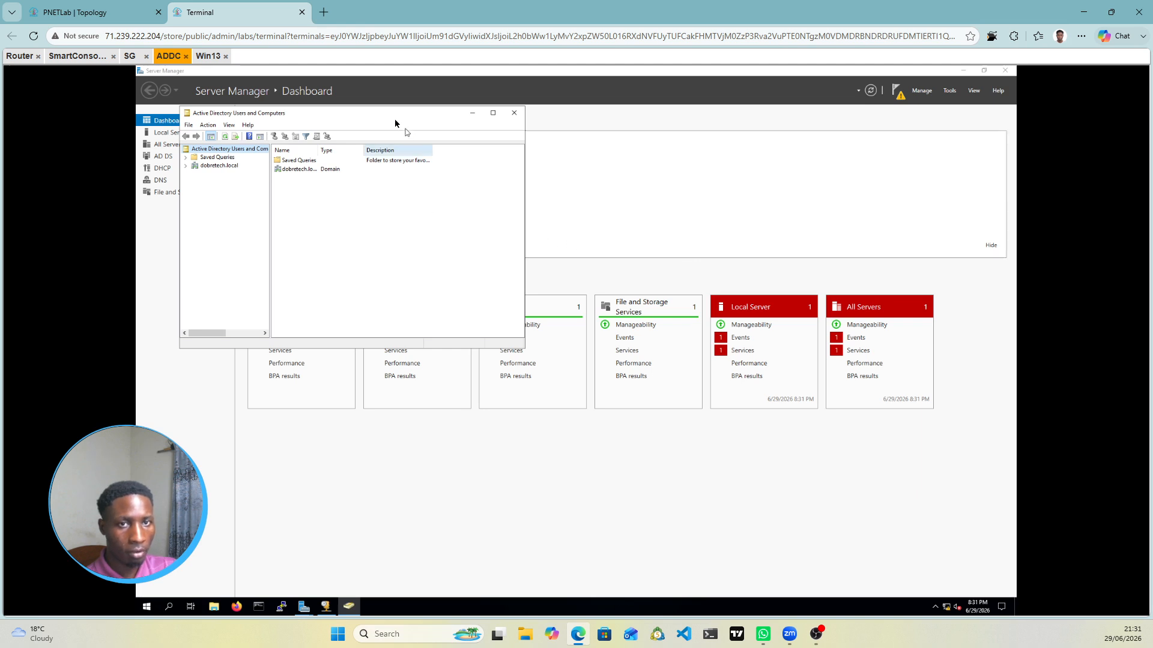
left_click_drag(395, 121, 541, 151)
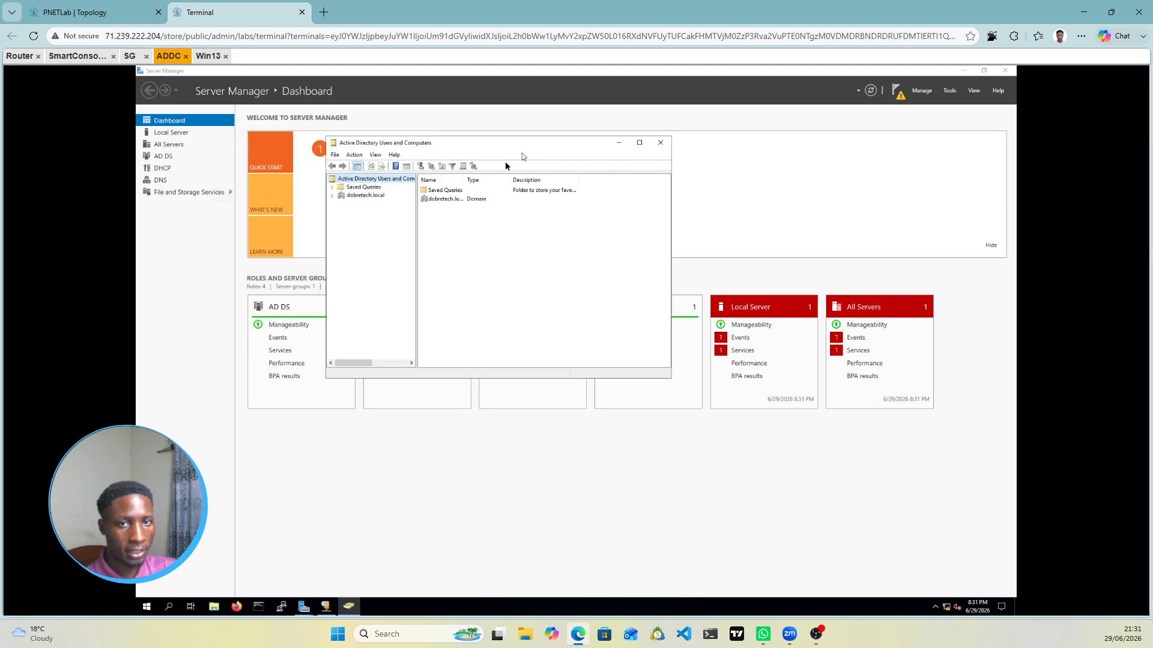
left_click(334, 197)
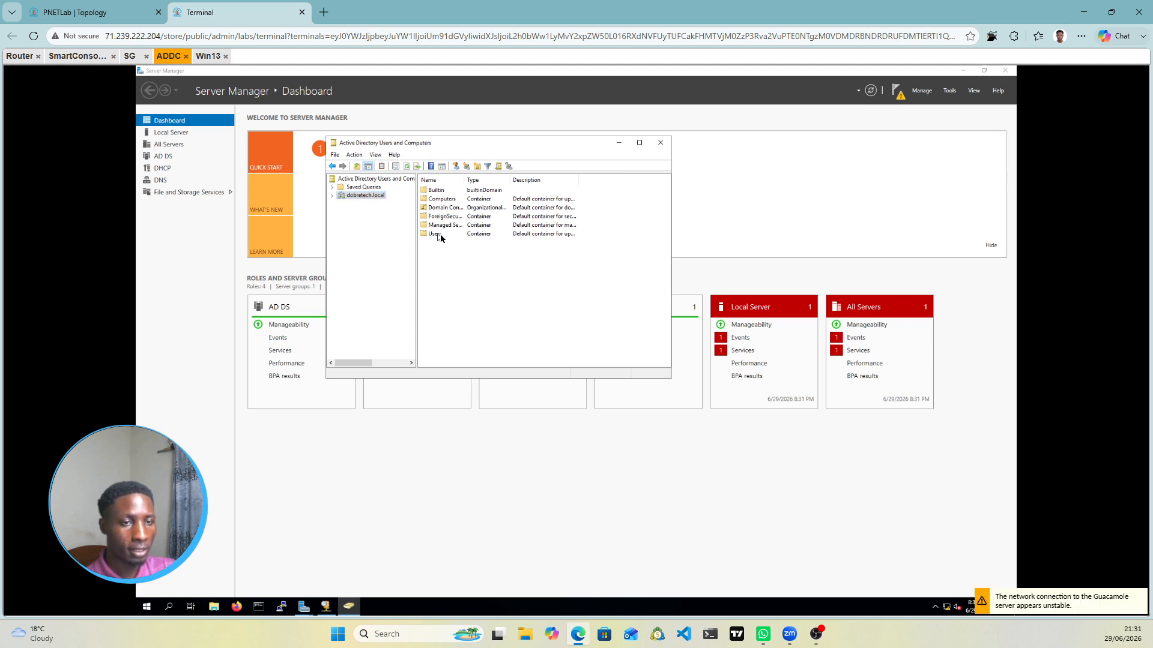
double_click(439, 236)
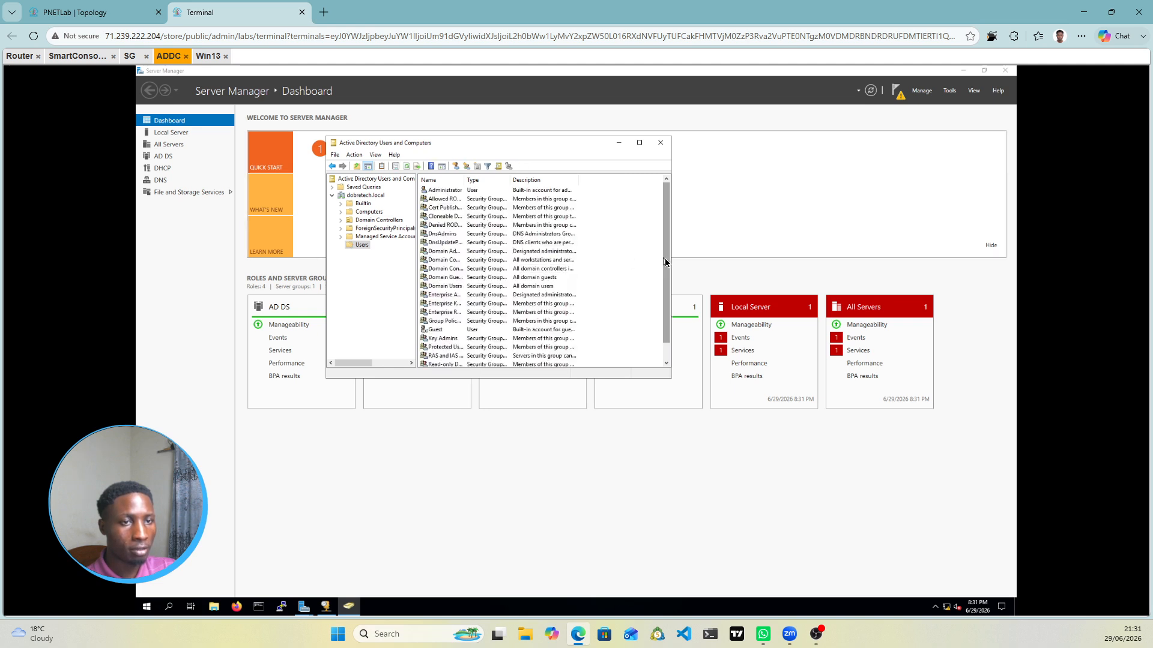
left_click_drag(667, 283, 667, 302)
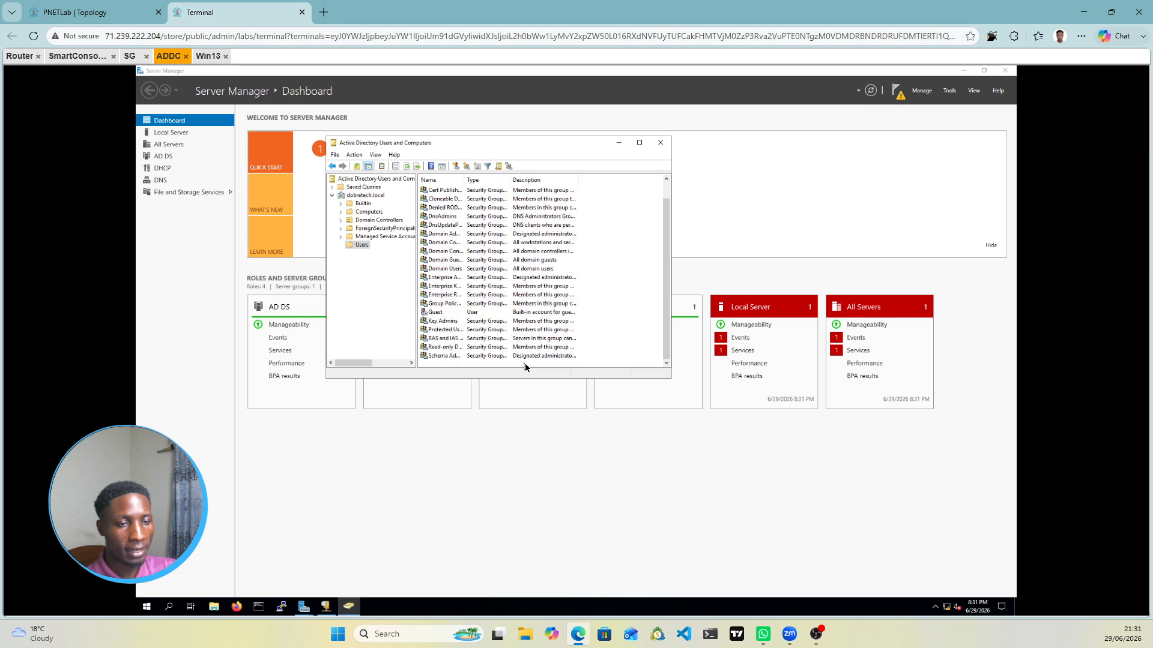
right_click(525, 363)
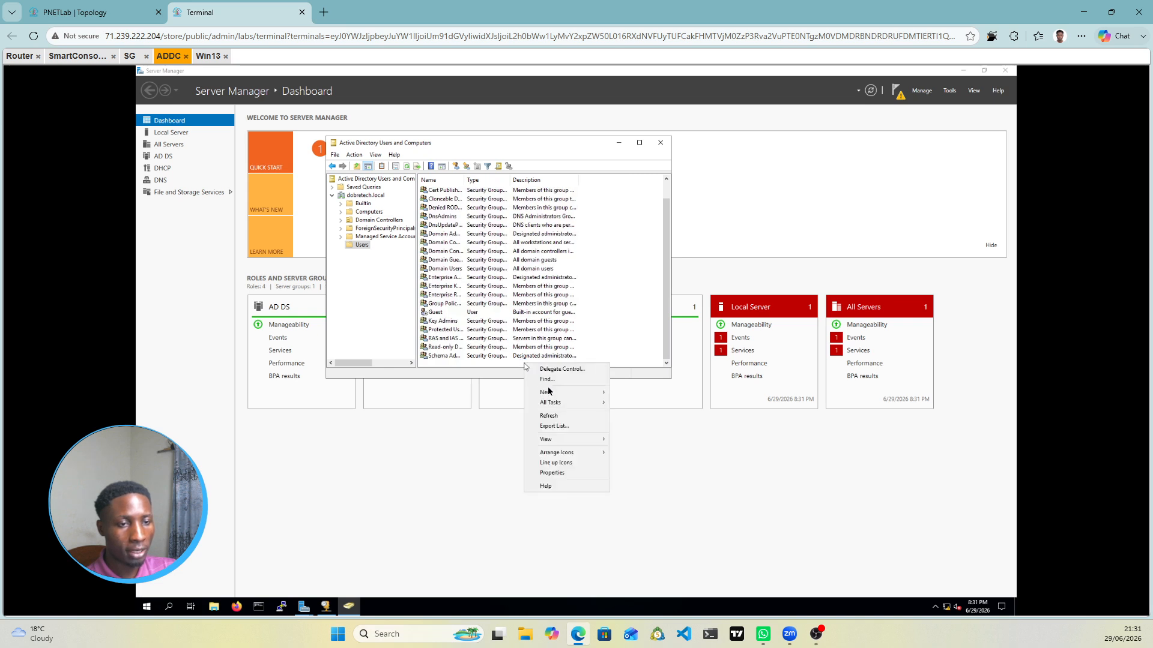
Step: Start a new user object in Users with the logon name dan
mouse_move(573, 395)
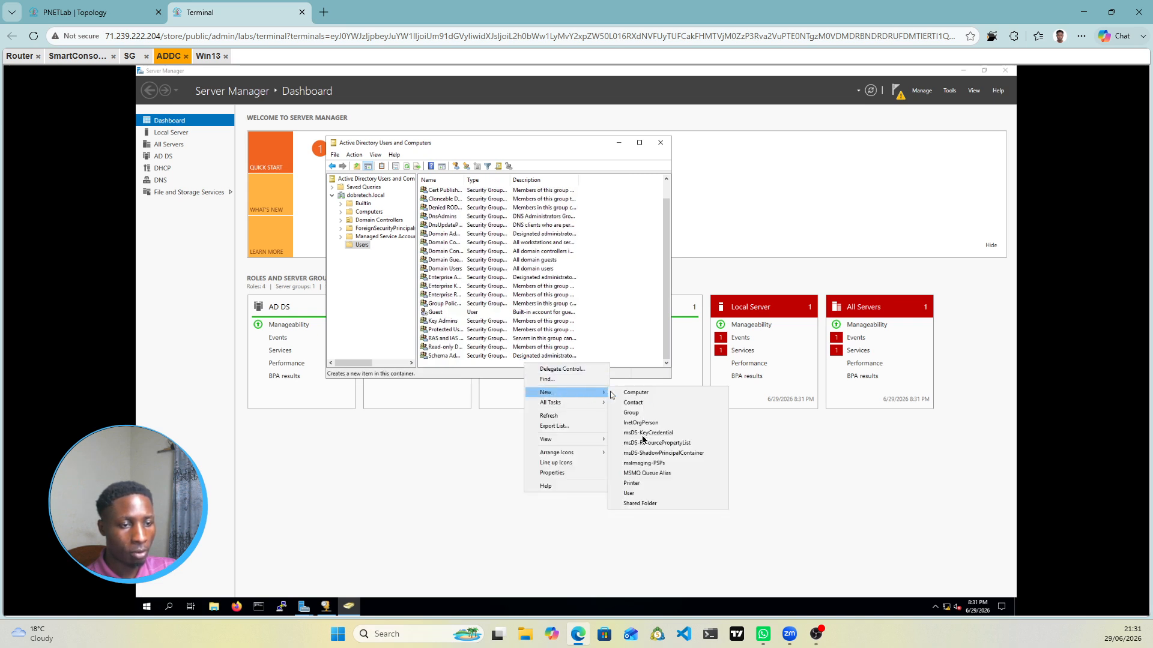
left_click(641, 495)
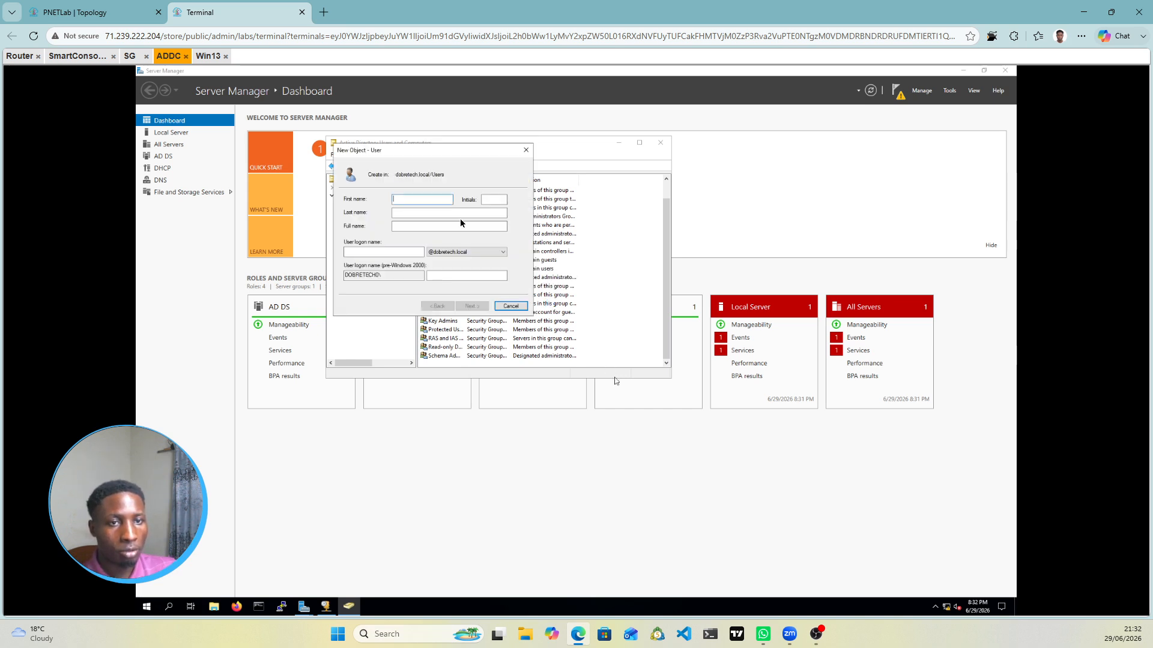
left_click(414, 200)
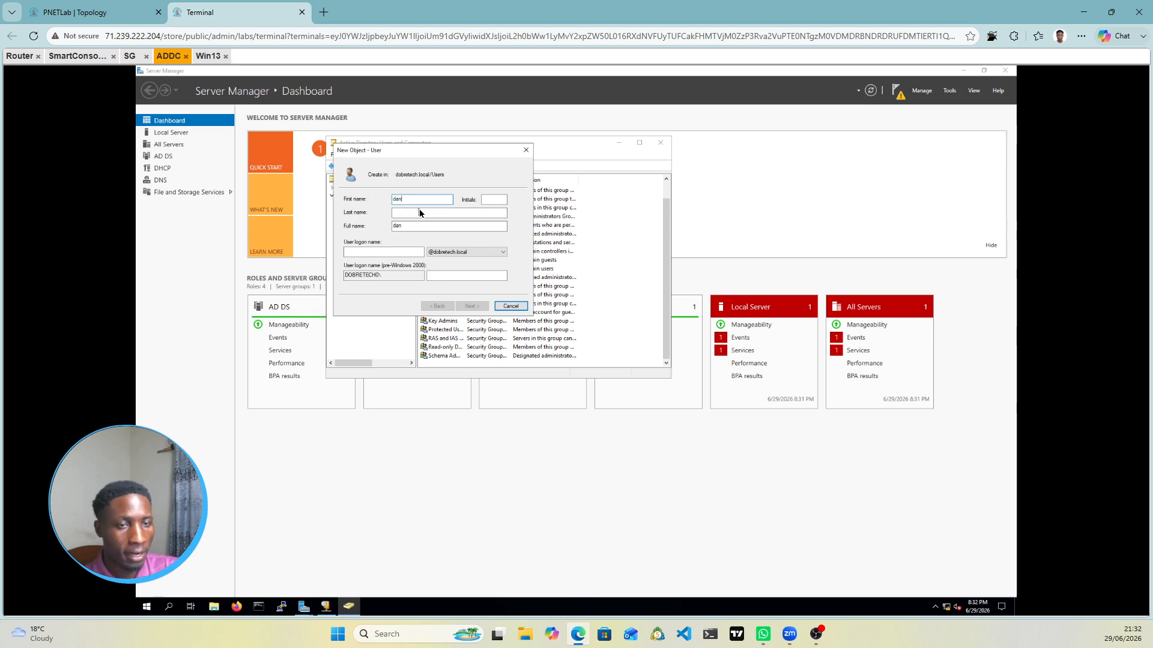
key("BackSpace")
key("BackSpace")
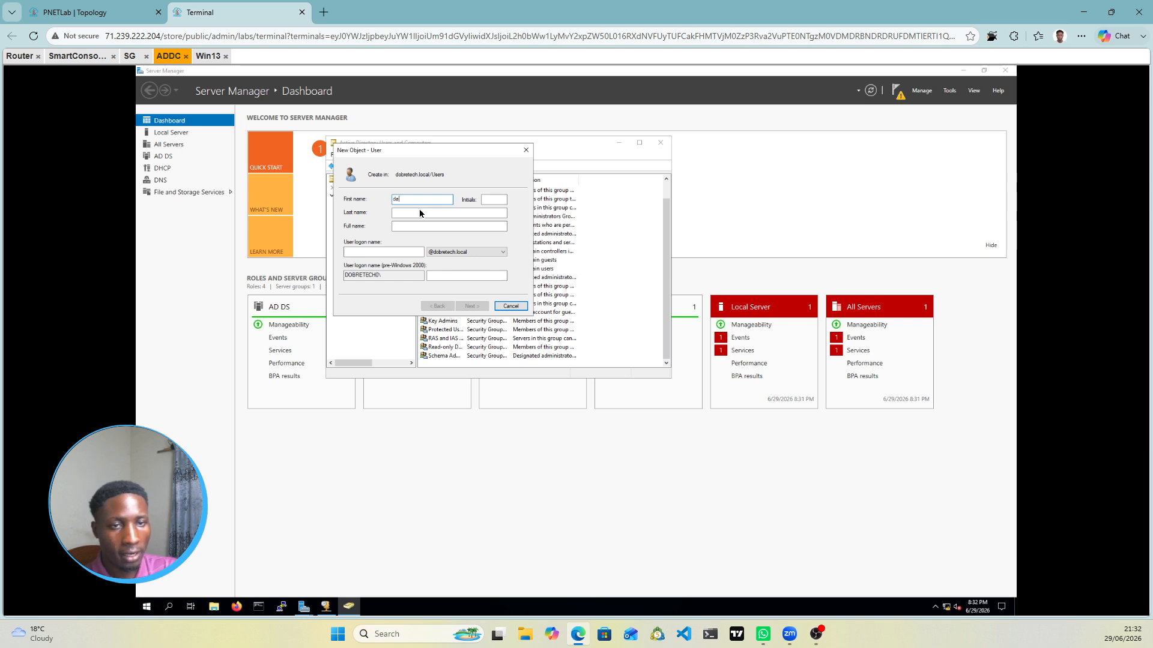
left_click(368, 252)
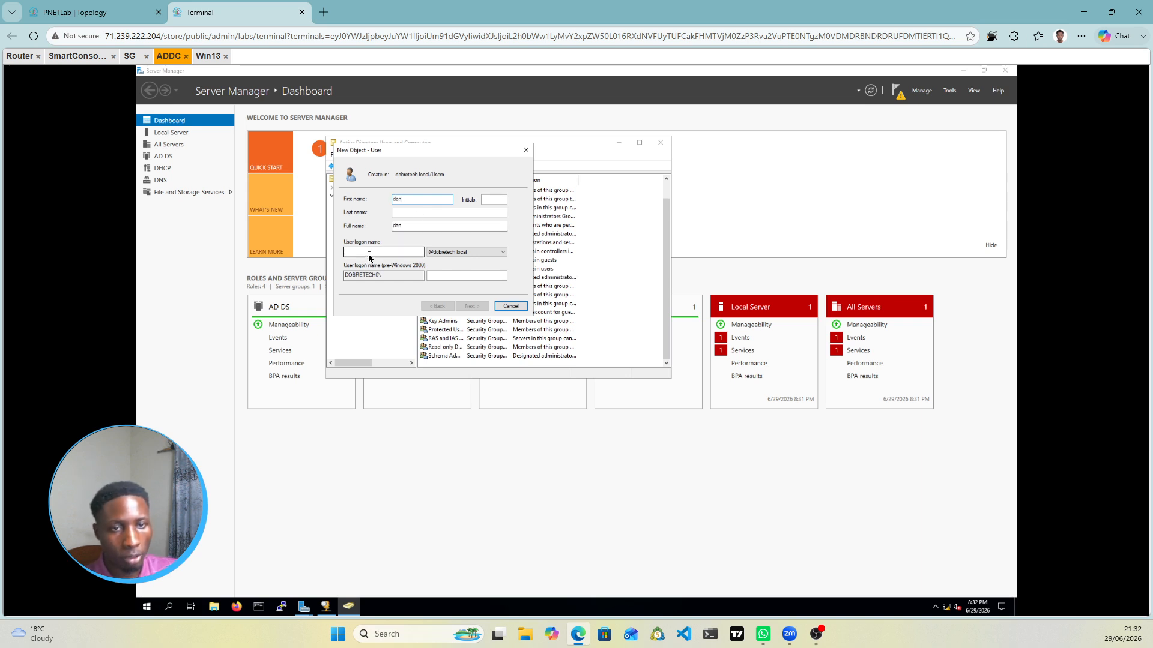
type("dan")
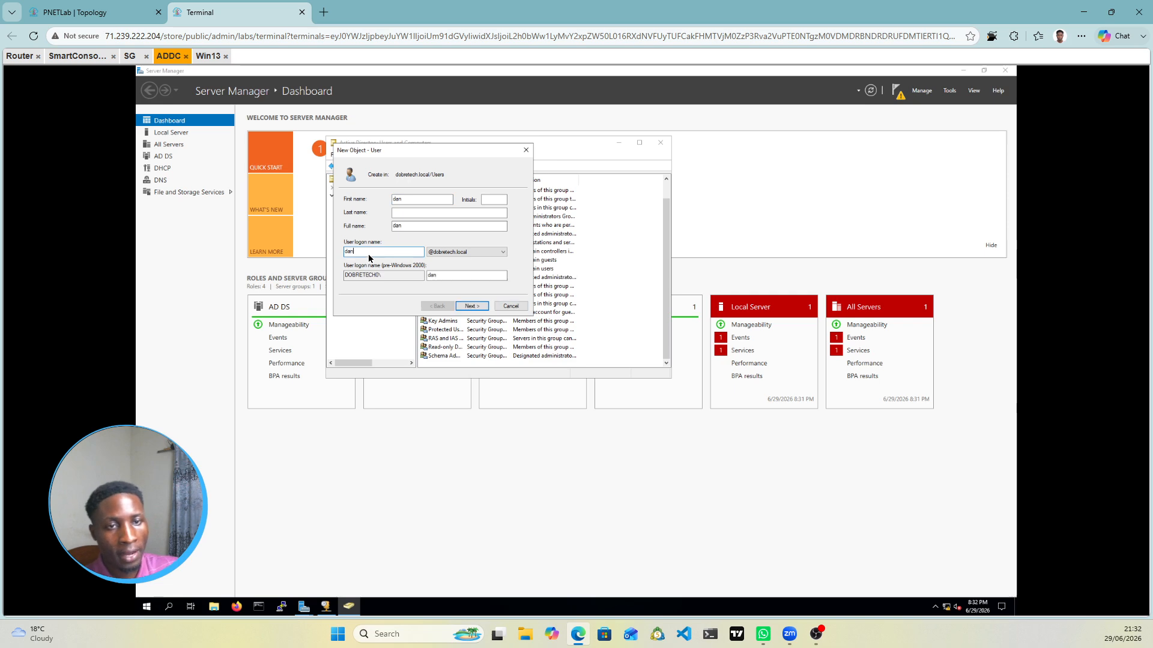
left_click(470, 306)
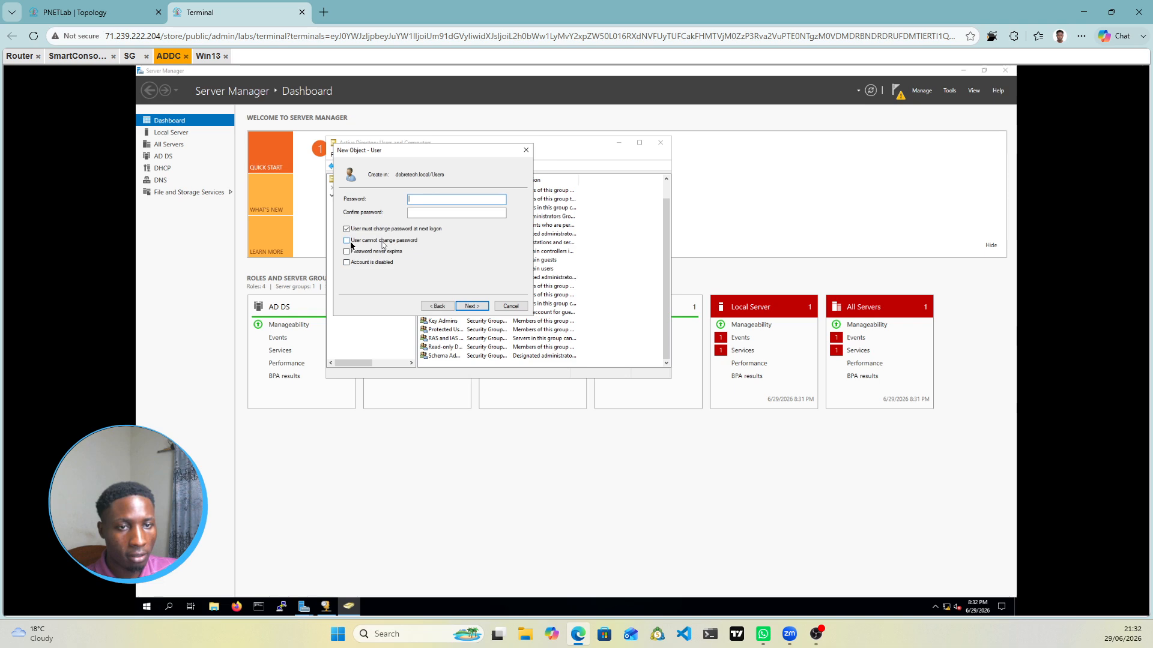
Step: Give dan a confirmed password, no forced change at logon, user cannot change password, and finish
left_click(347, 230)
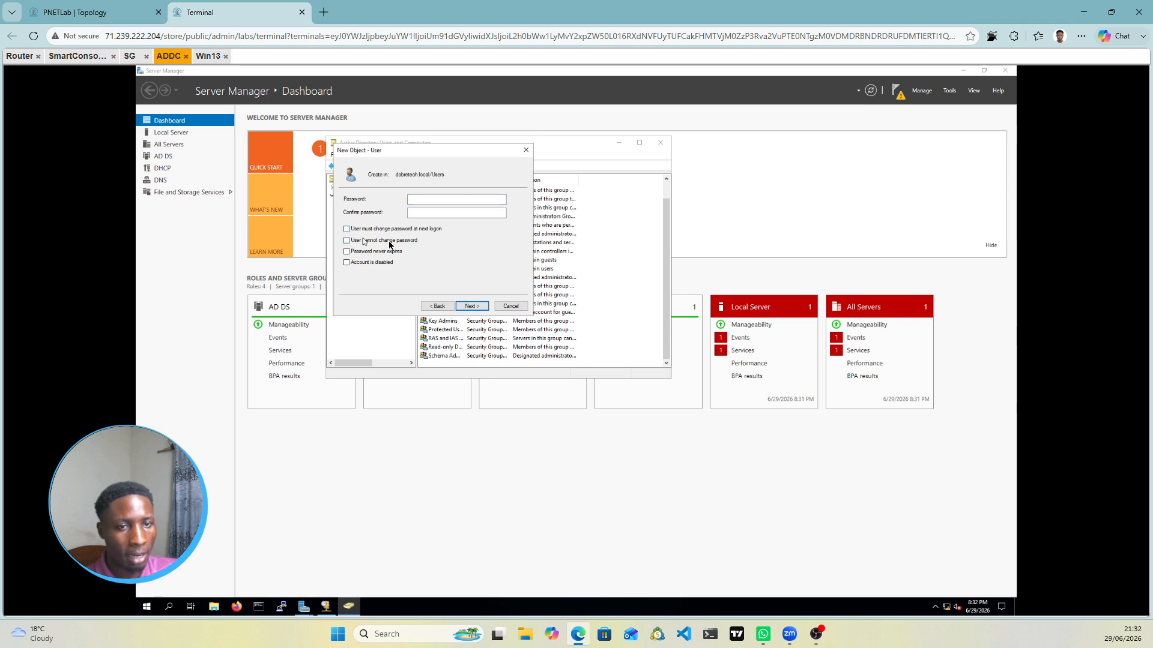
left_click(347, 241)
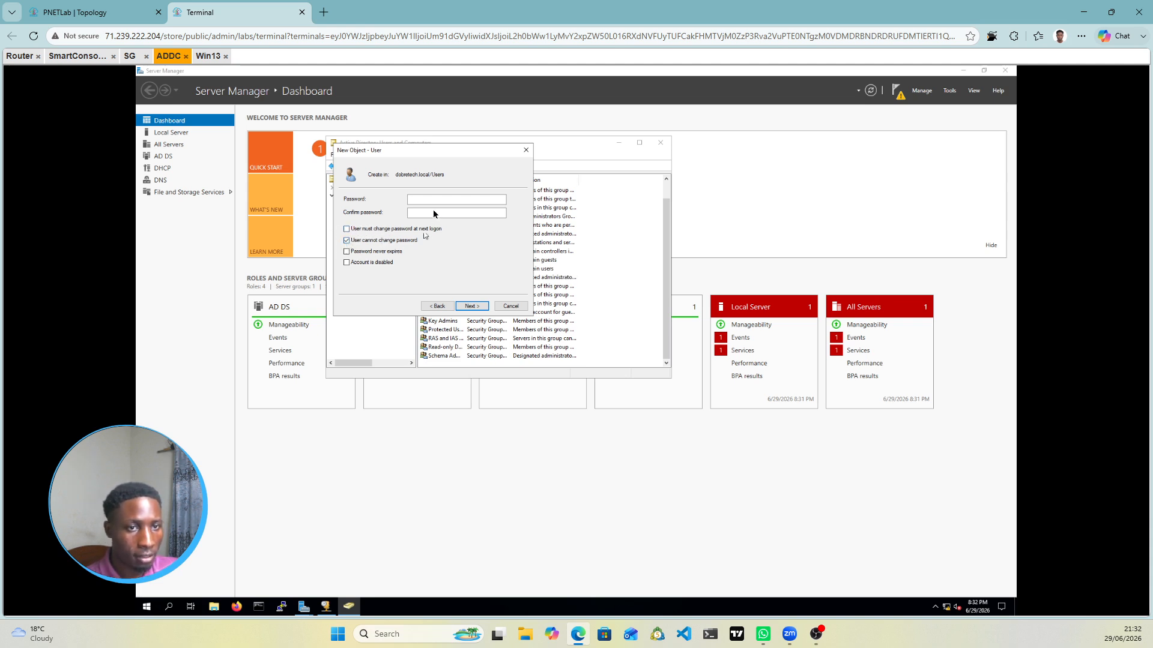
left_click(456, 199)
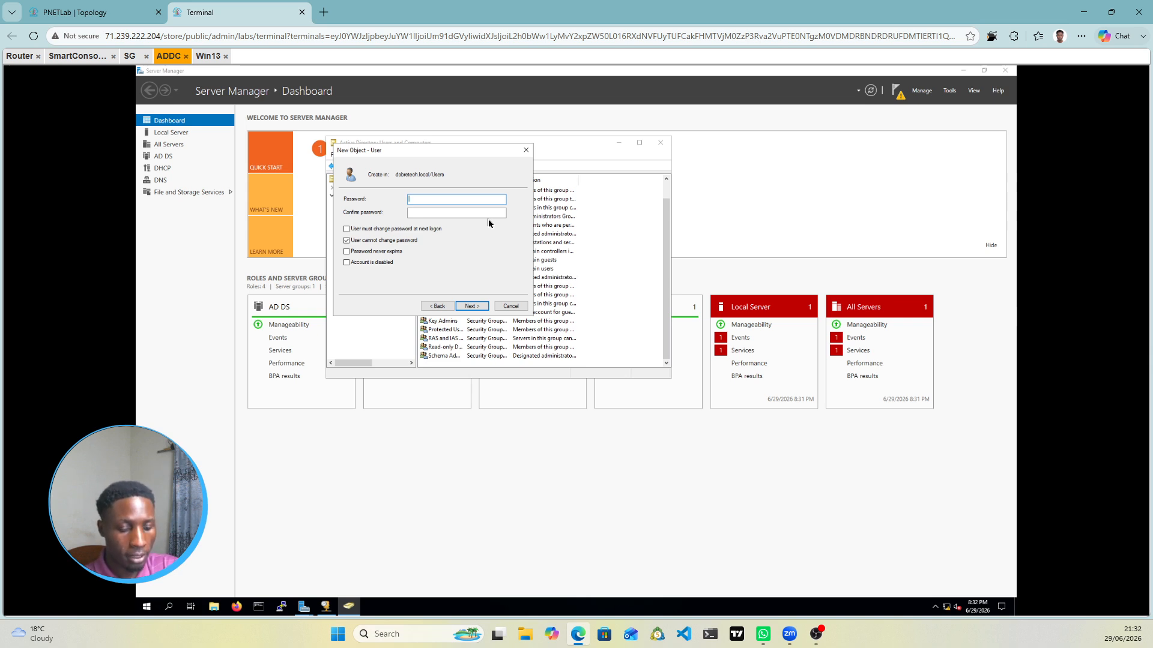
type("P@ssw")
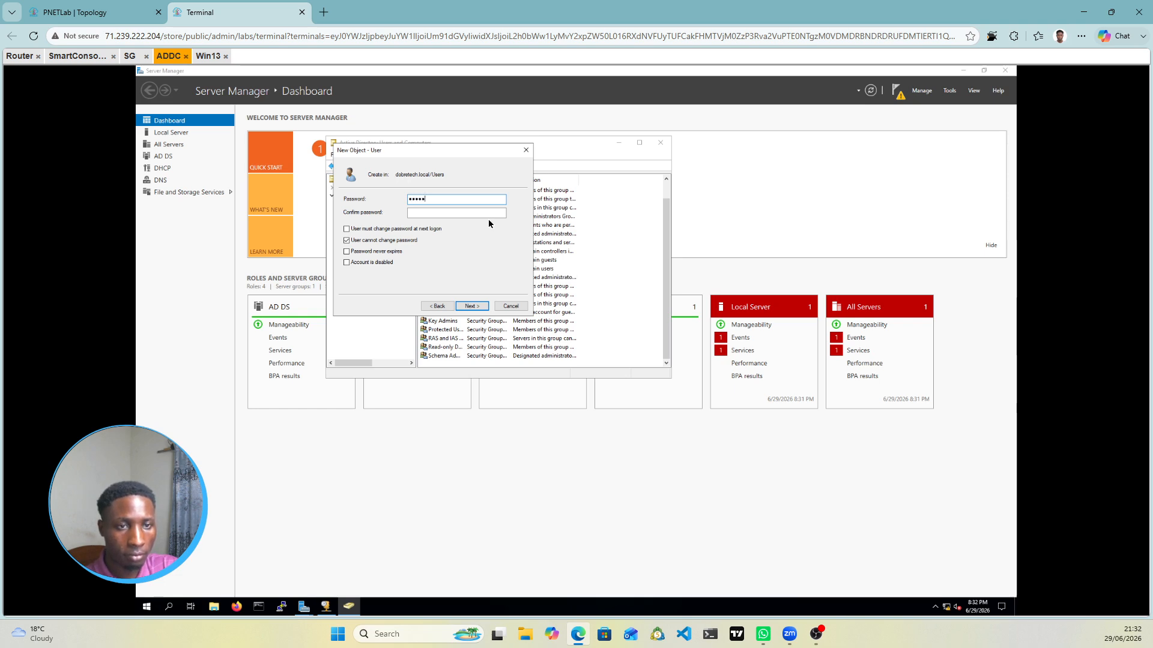
key("BackSpace")
key("BackSpace")
key("BackSpace")
key("BackSpace")
key("BackSpace")
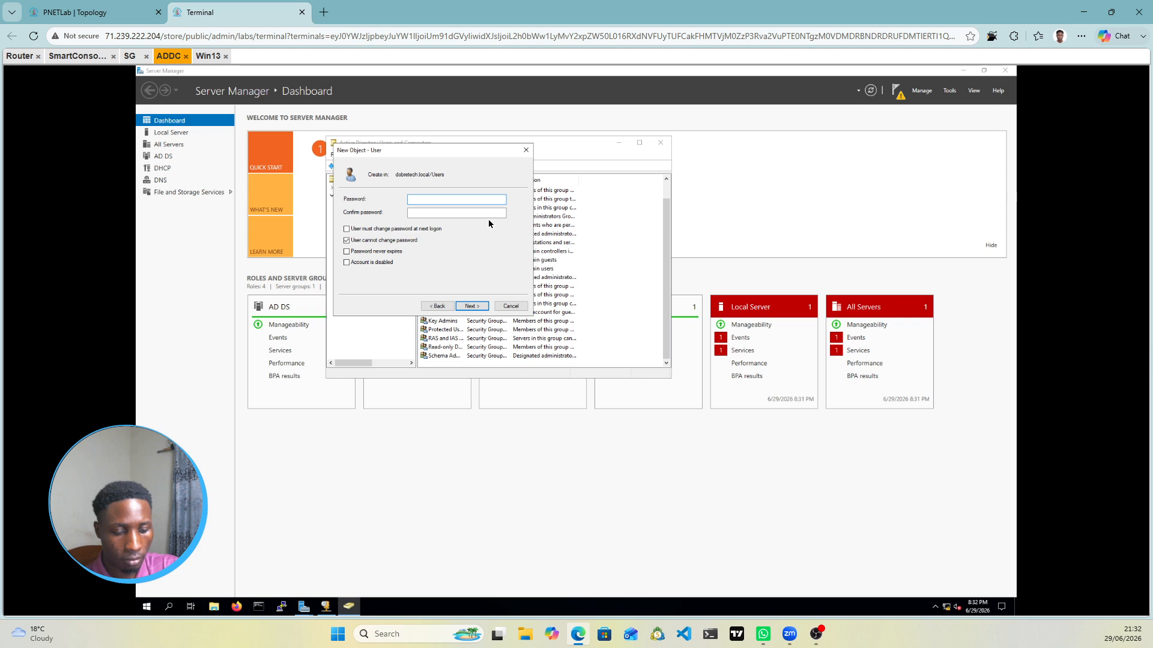
type("P@s")
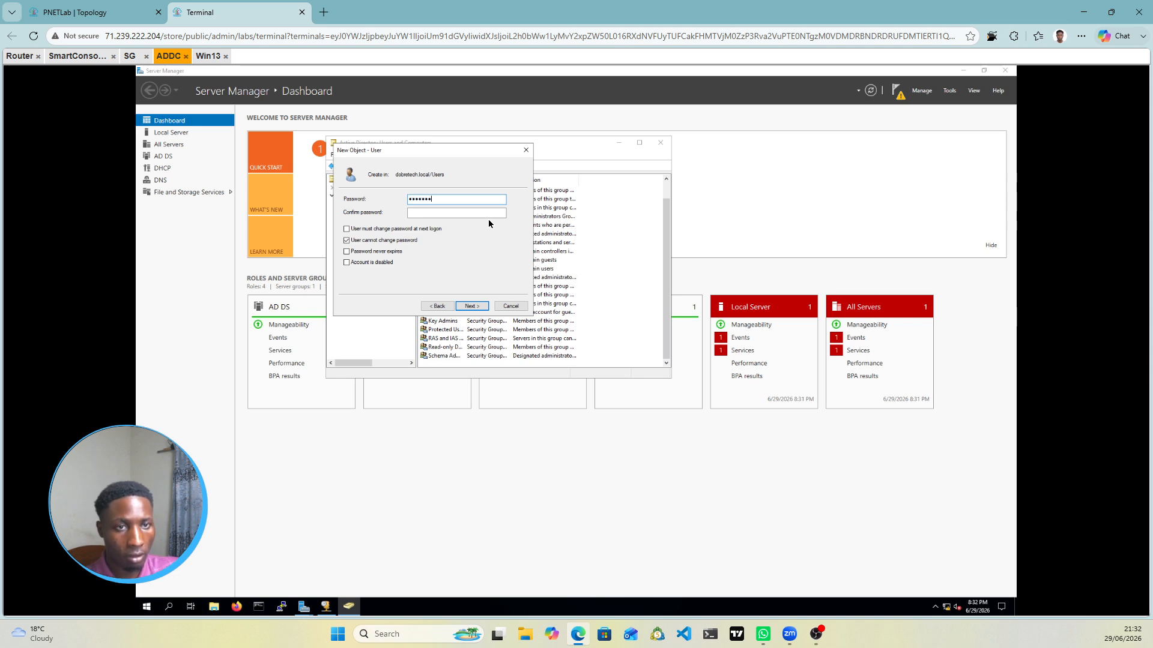
left_click(433, 214)
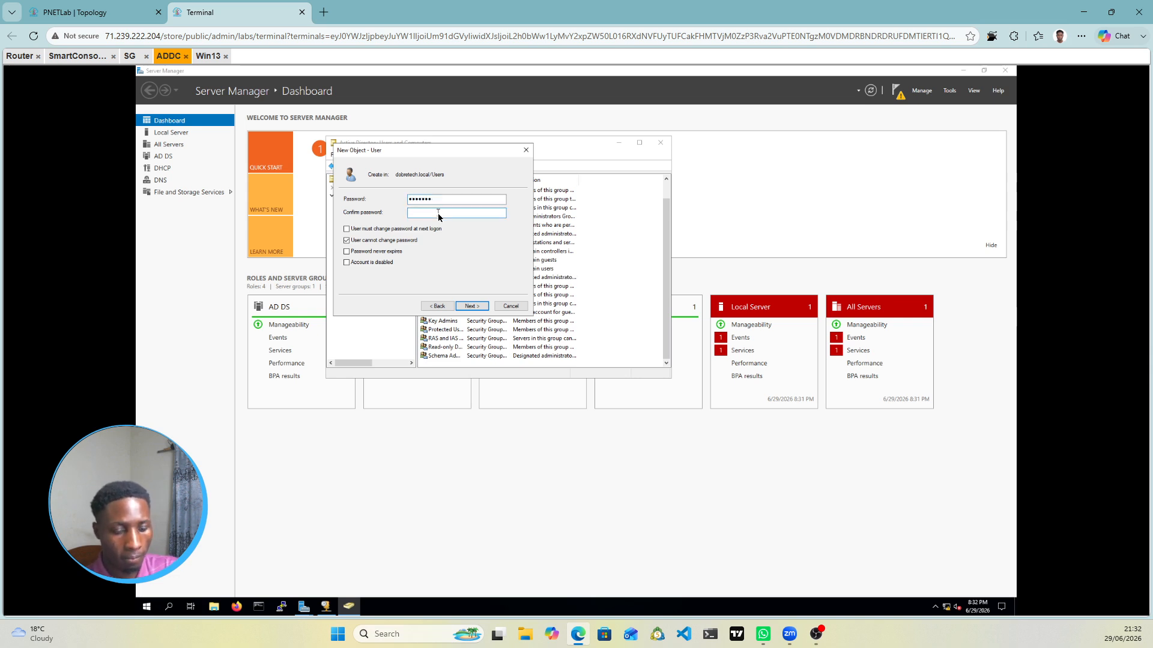
type("P@ss1")
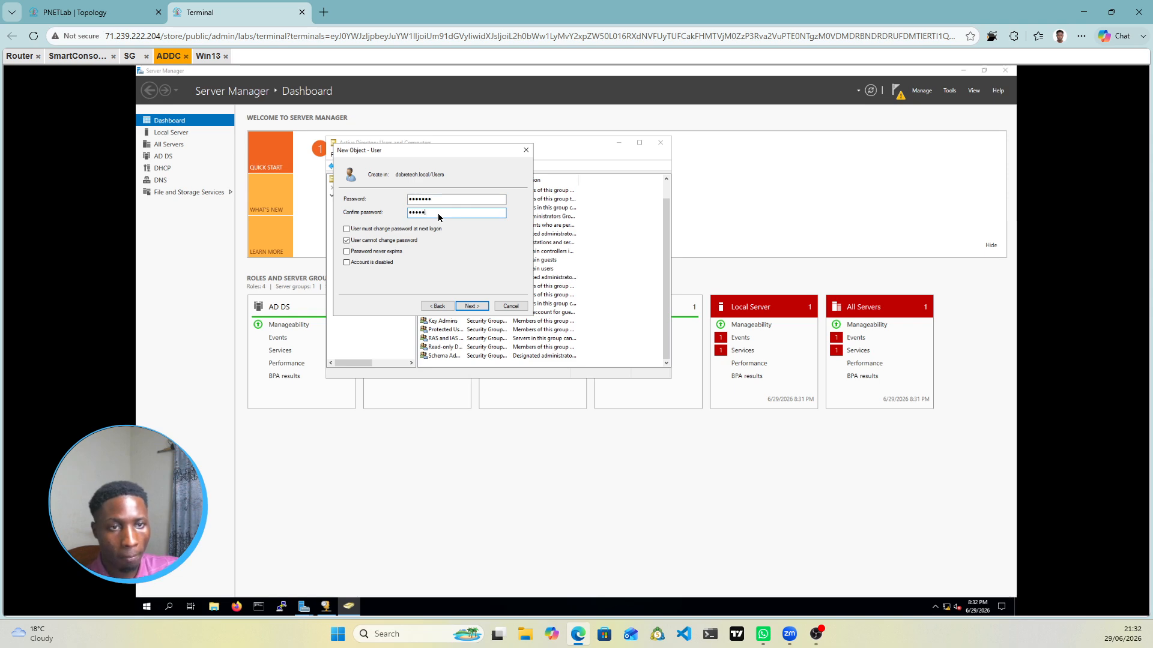
type("23")
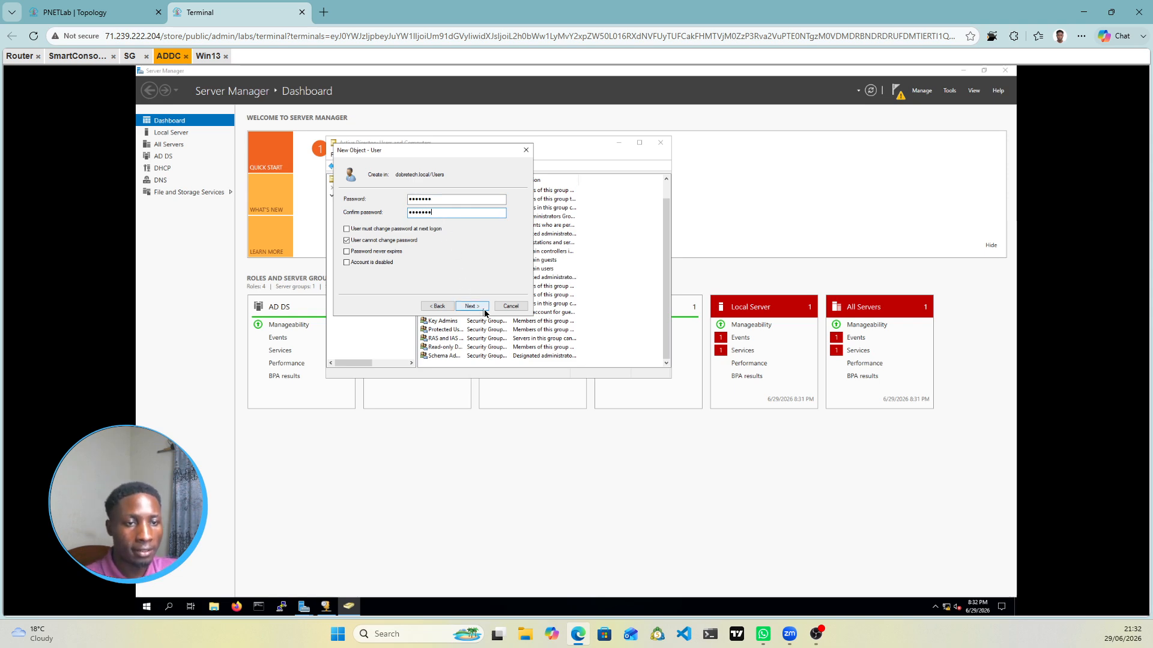
left_click(484, 312)
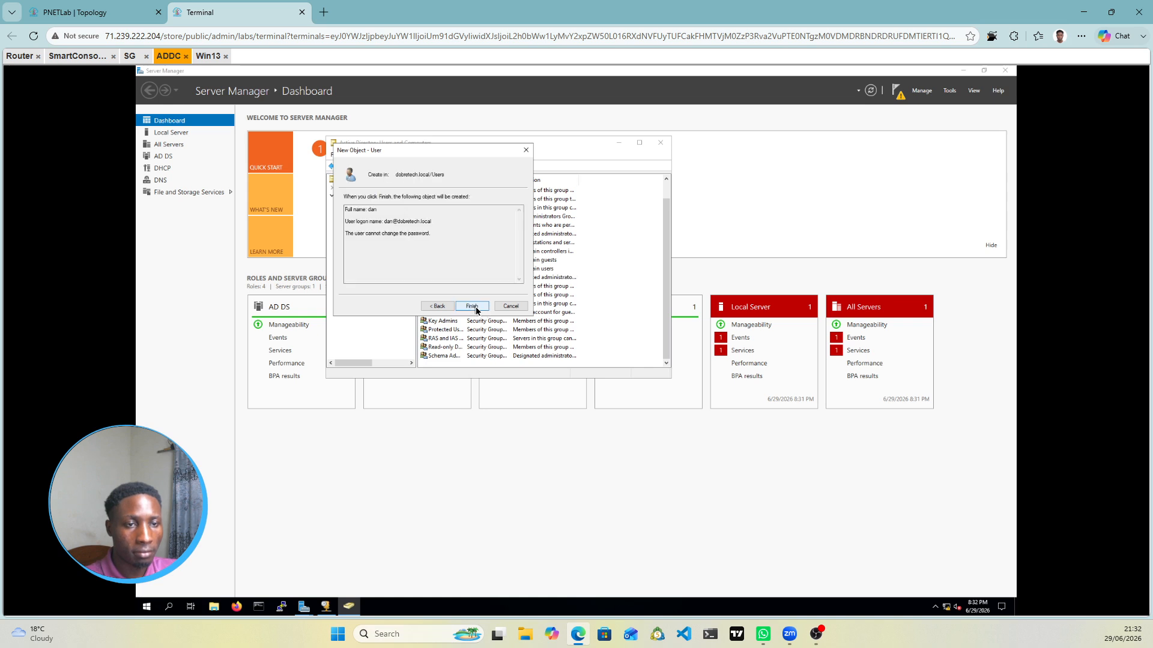
left_click(473, 307)
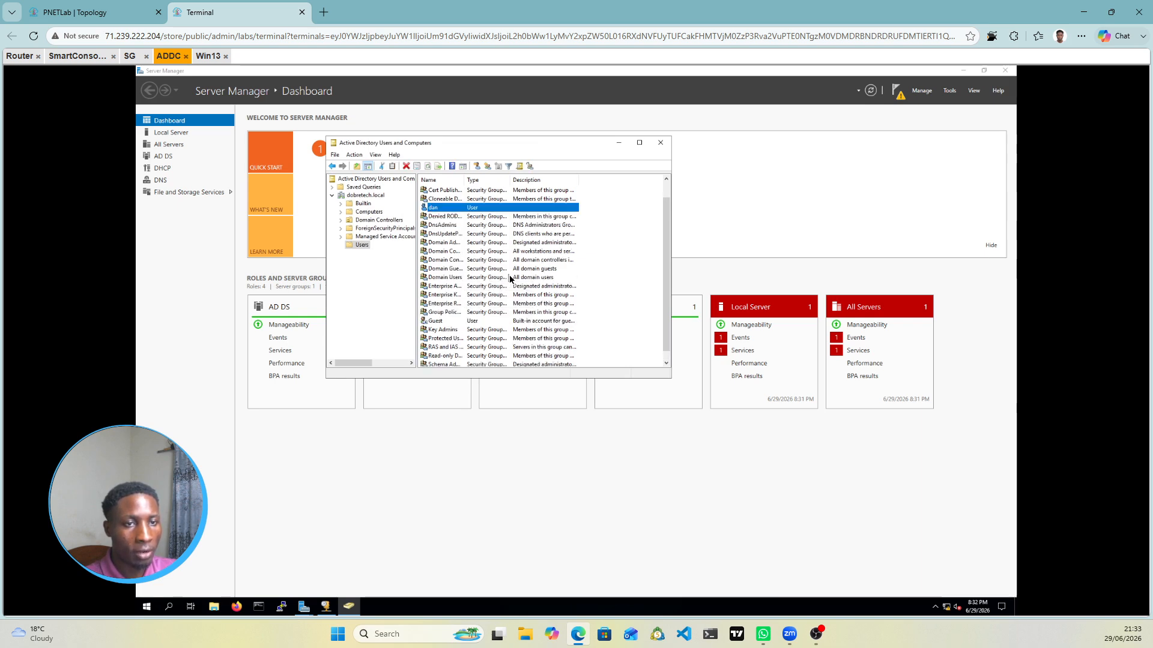
Step: Add dan as a member of Domain Admins, apply, and minimize the directory window
scroll(509, 275, "down", 1)
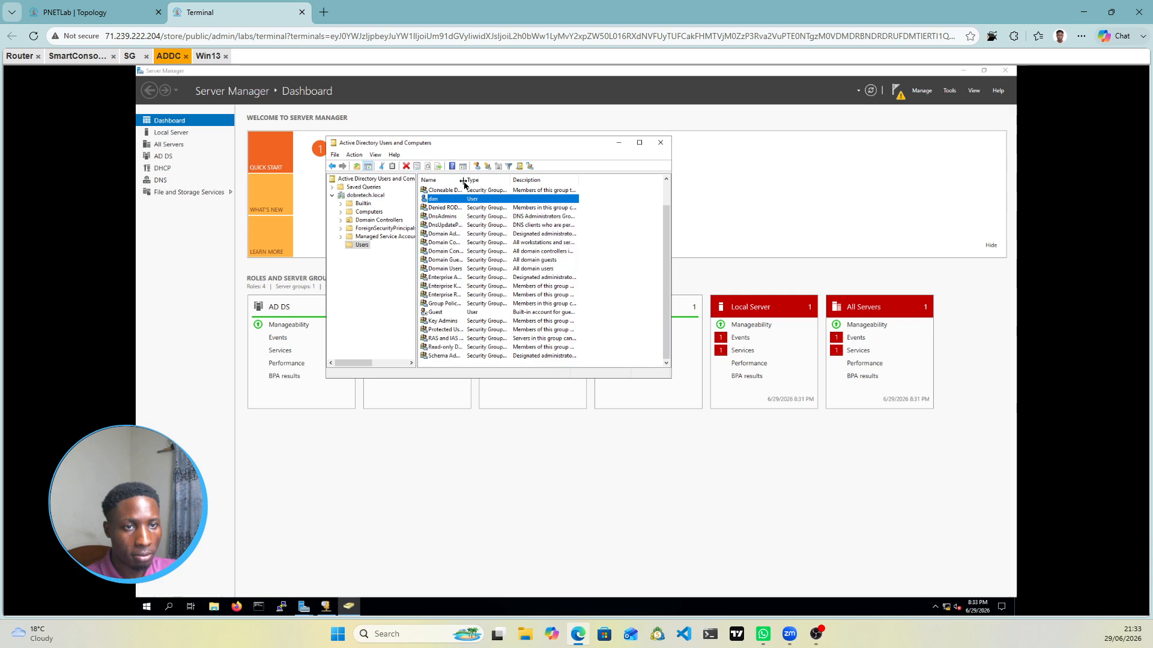
left_click_drag(466, 181, 504, 184)
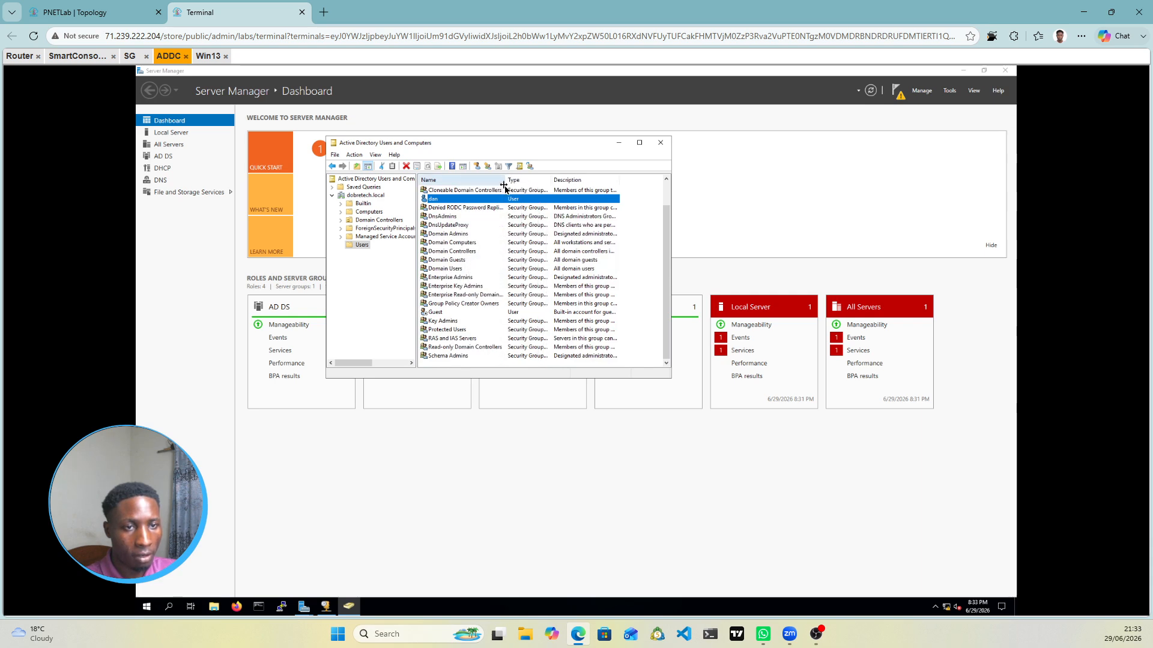
double_click(450, 235)
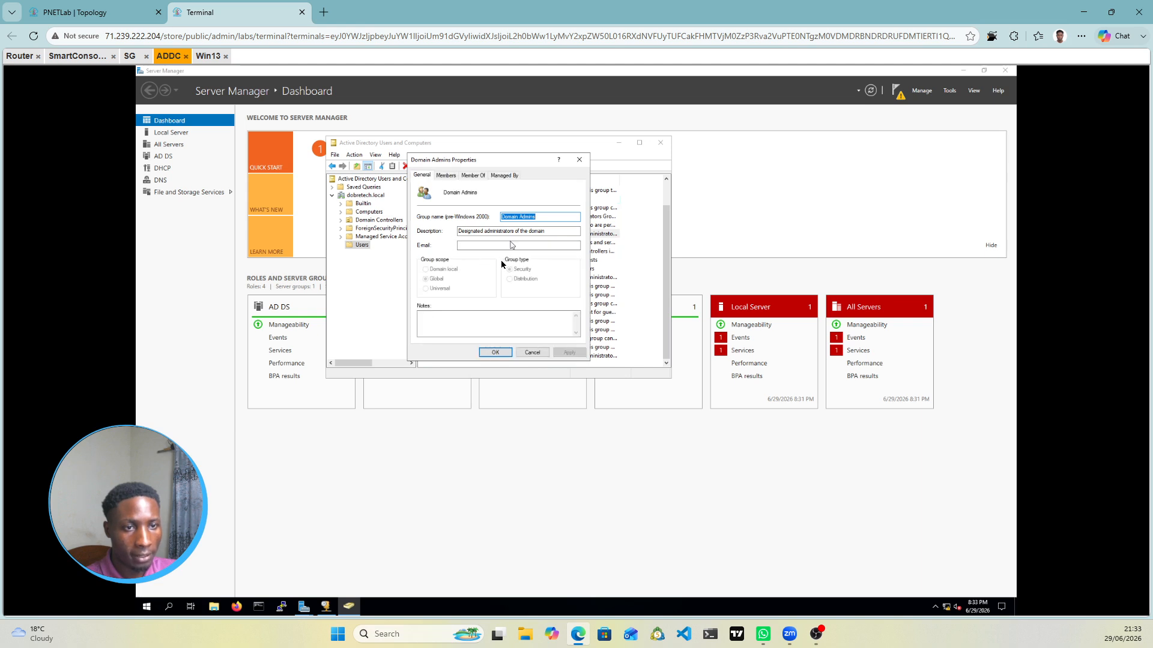
left_click(447, 176)
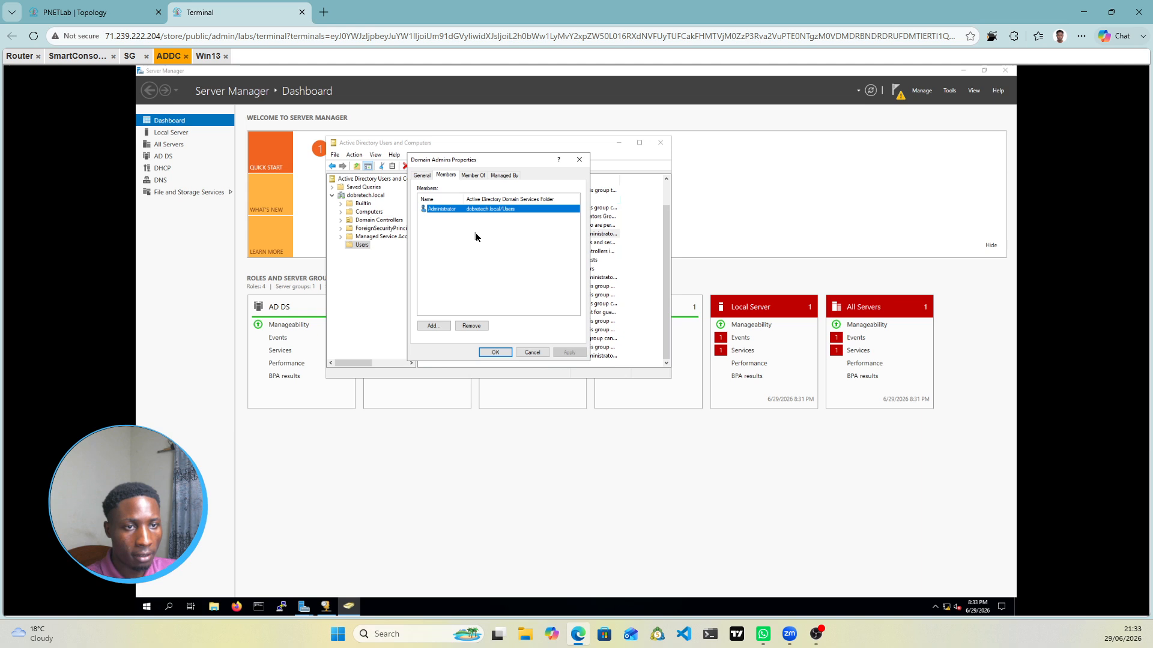
left_click(434, 327)
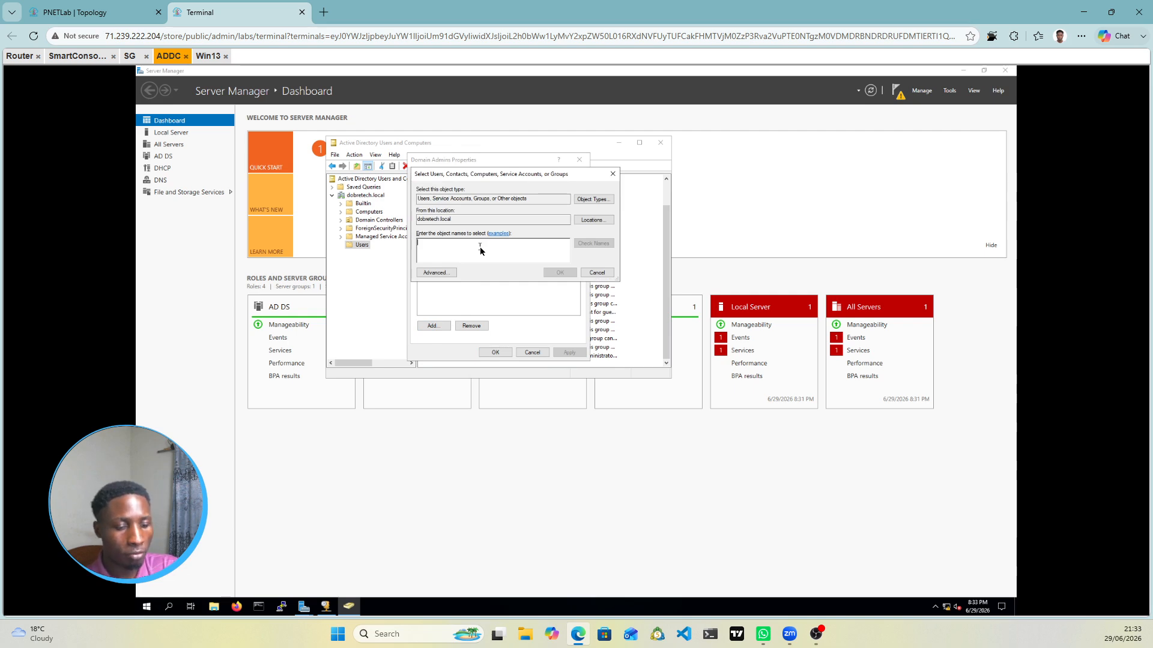
type("dan")
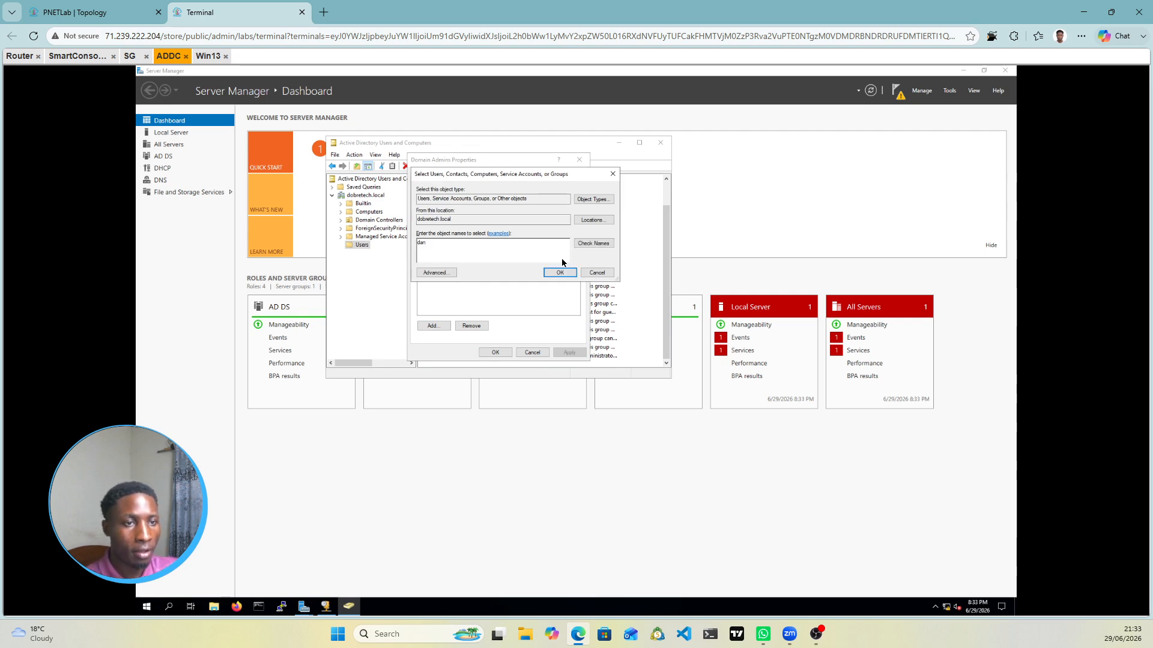
left_click(593, 244)
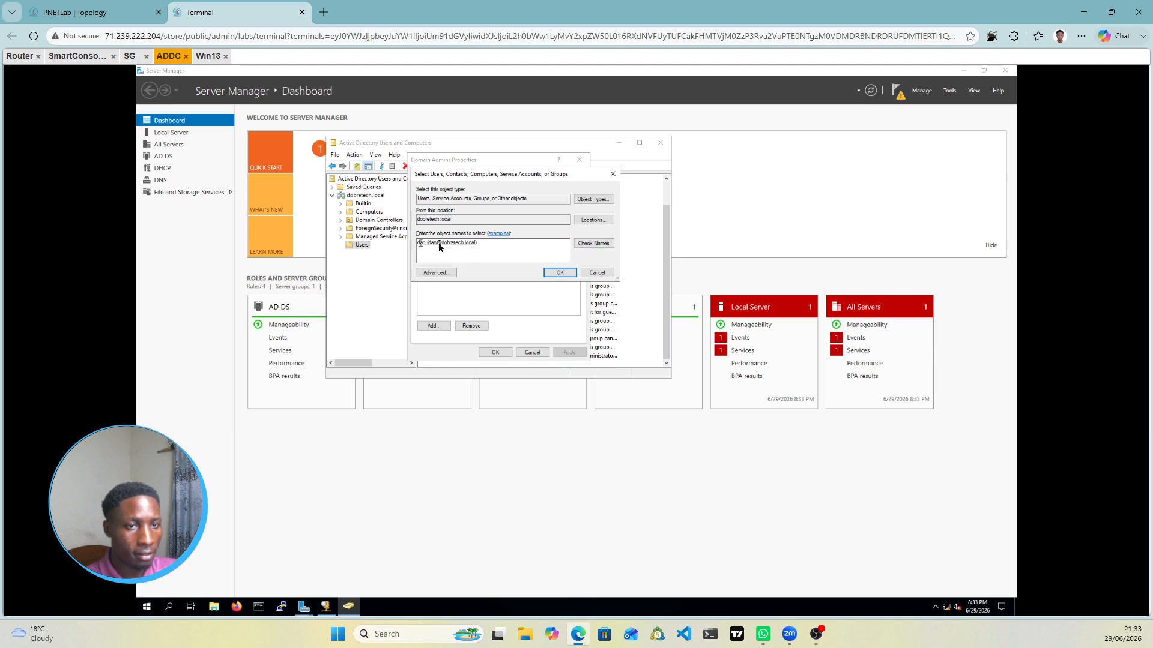
left_click(559, 273)
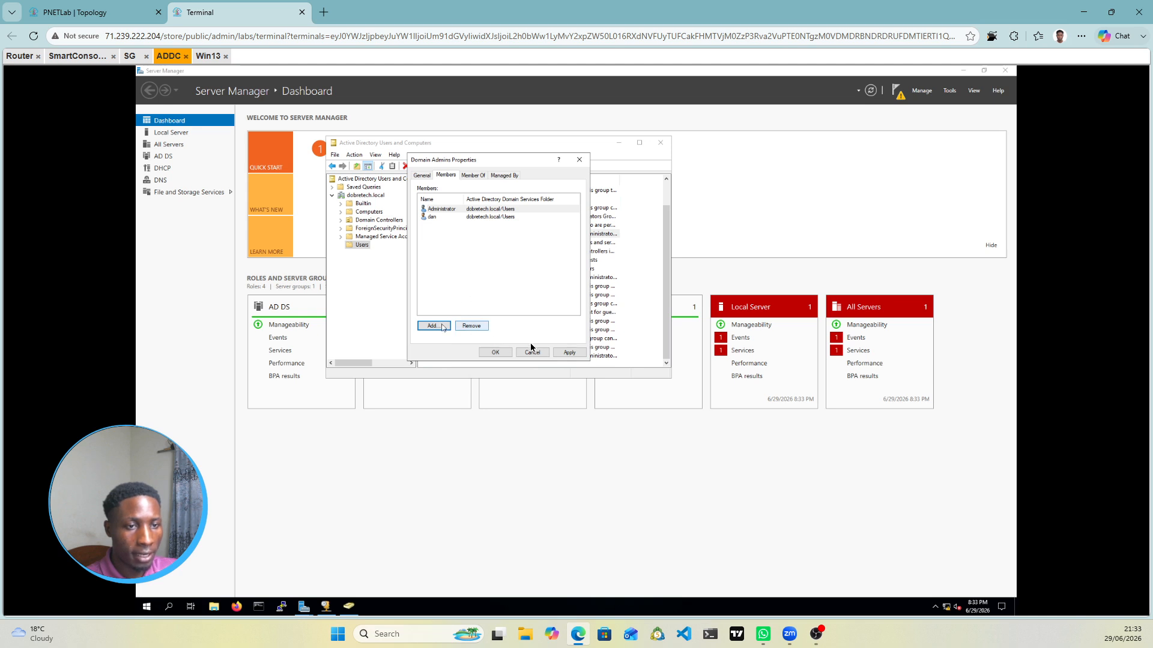
left_click(569, 352)
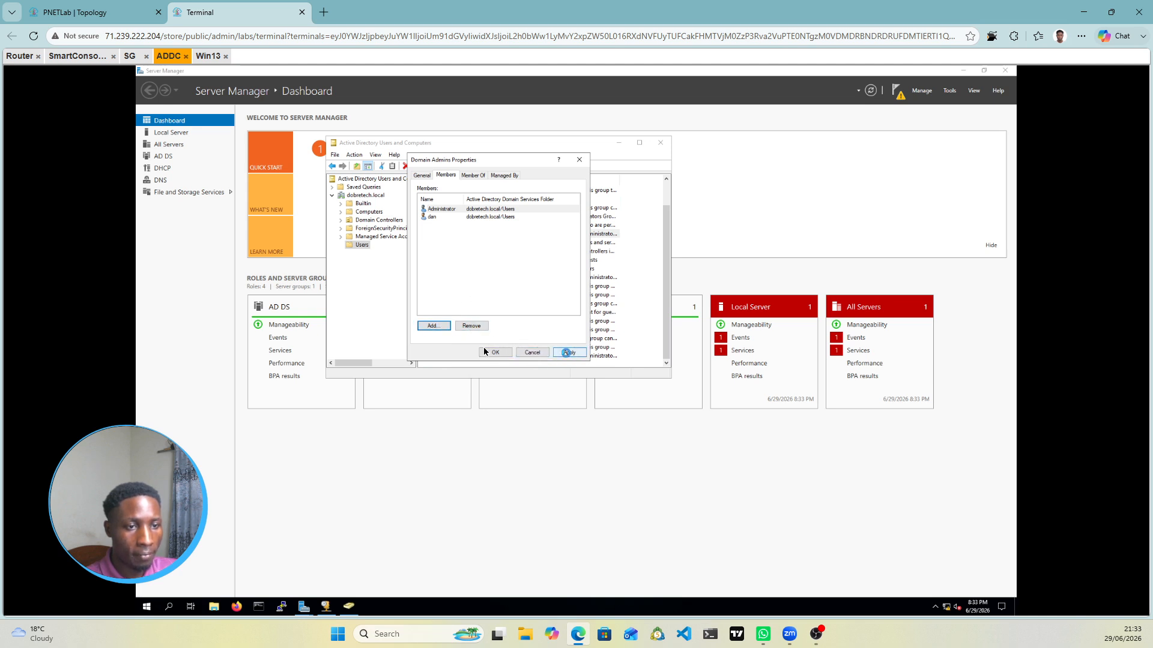
left_click(495, 355)
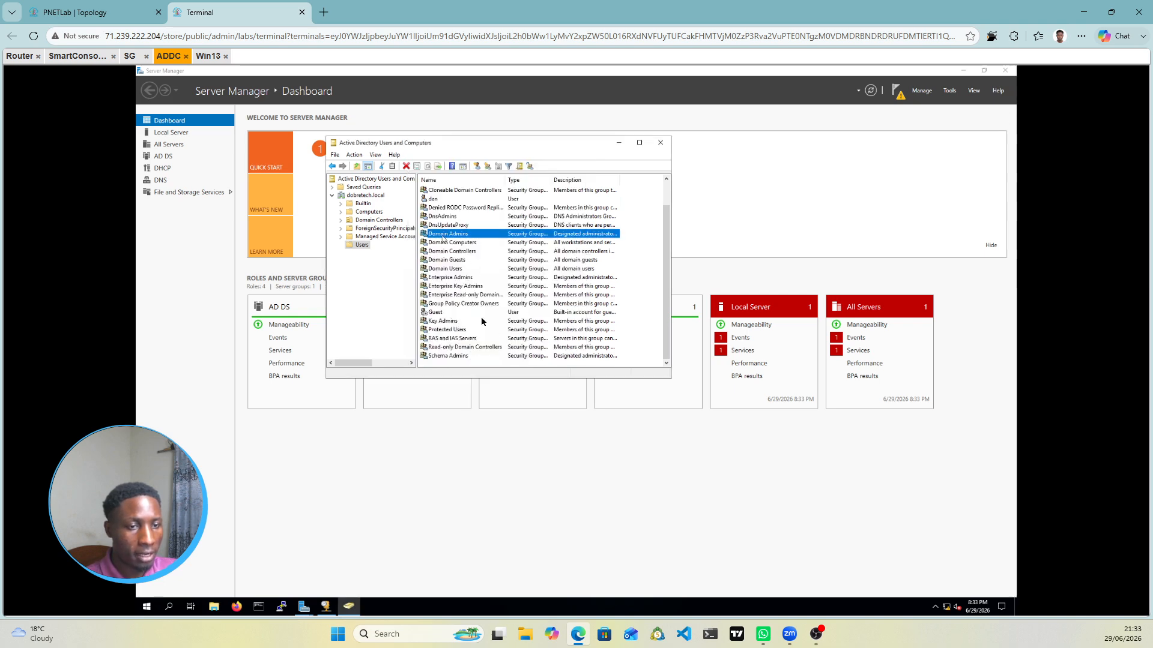
left_click(619, 144)
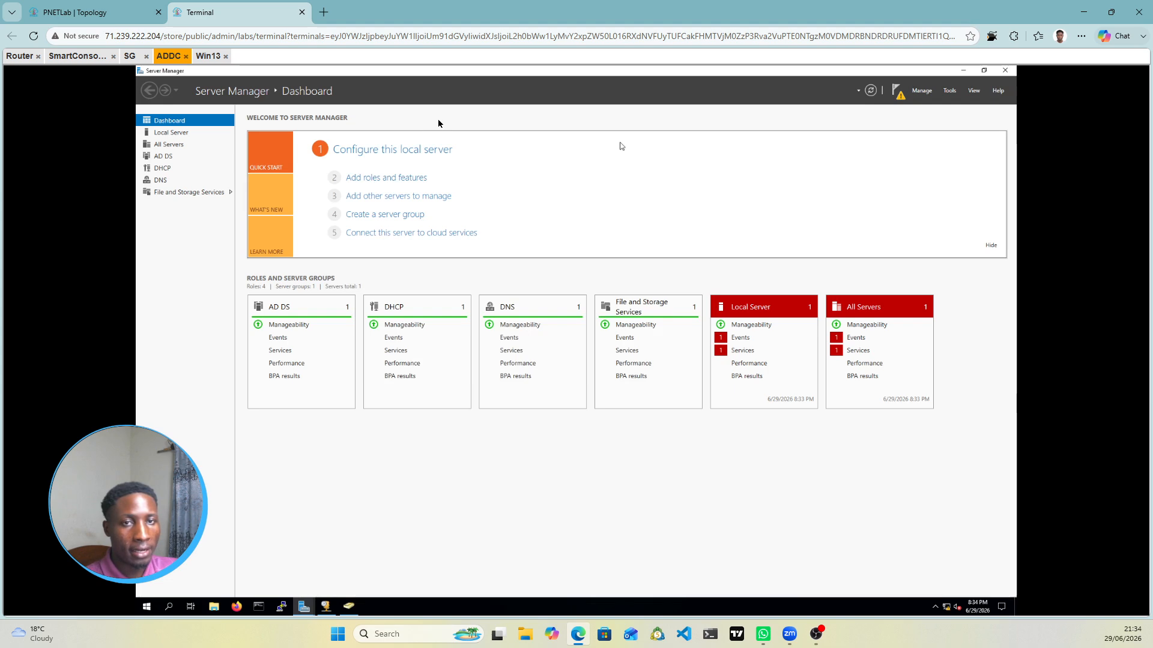
Step: On the Win13 client, open This PC's Properties and its computer name Change settings
left_click(208, 55)
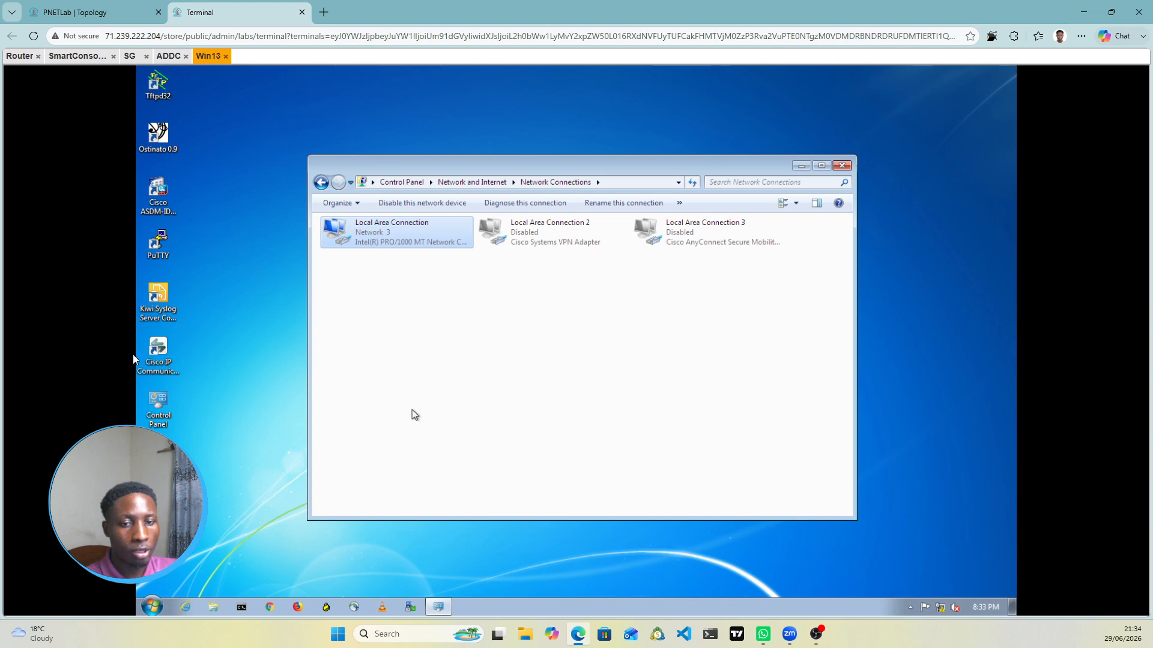
key("super+e")
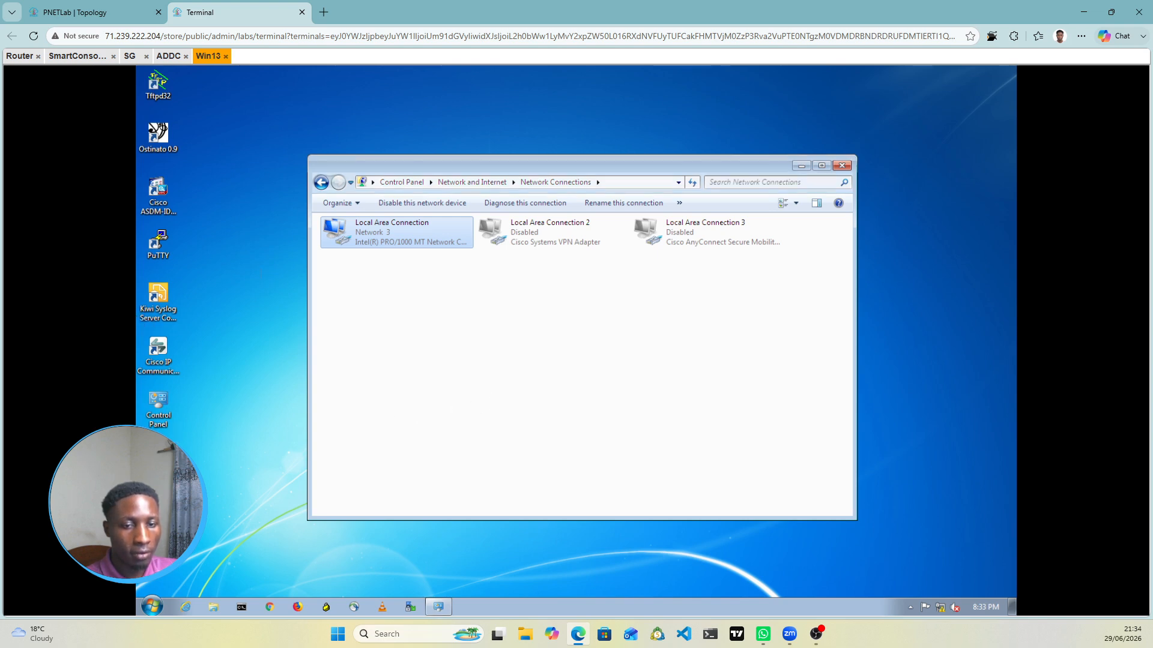
right_click(588, 403)
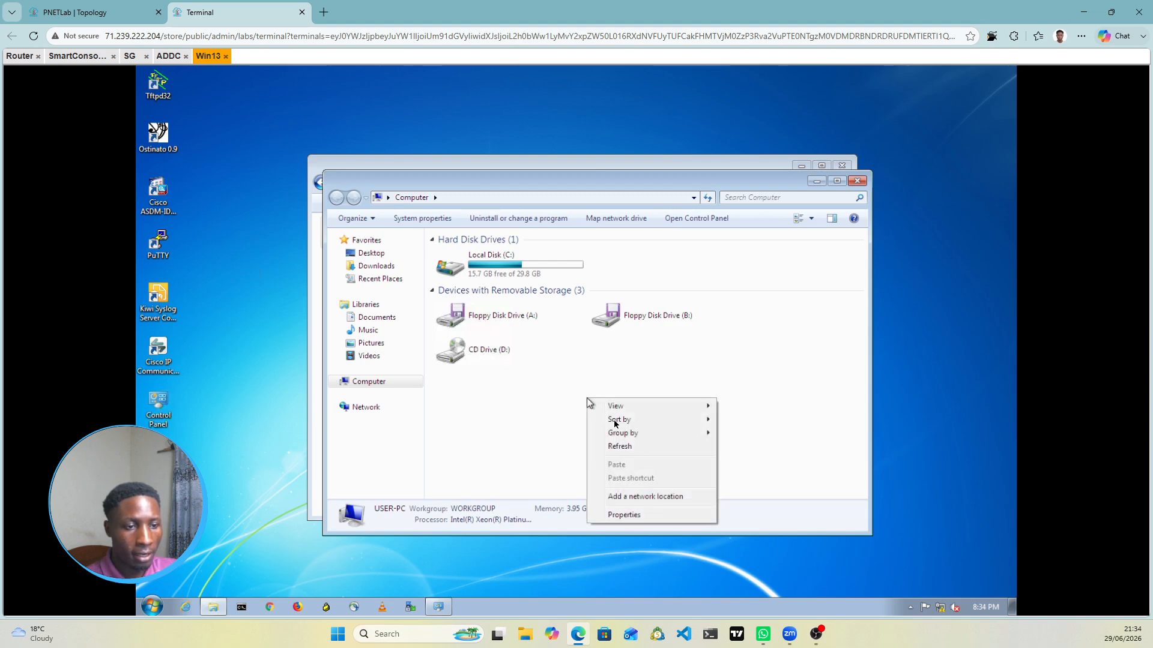
left_click(622, 515)
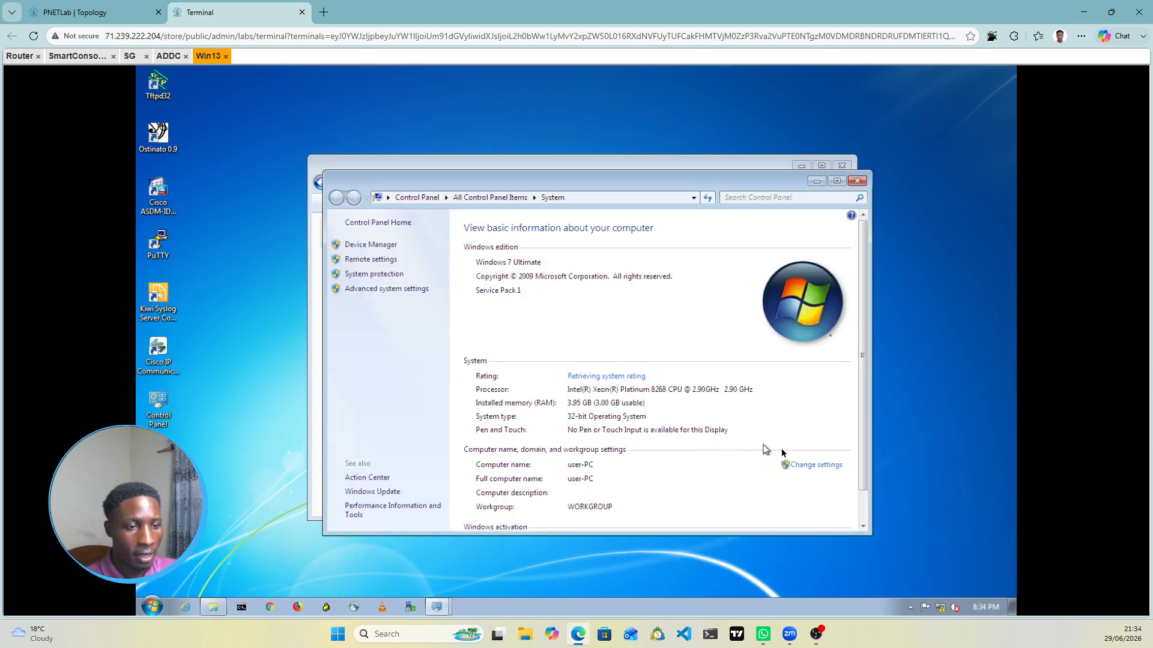
scroll(780, 434, "down", 1)
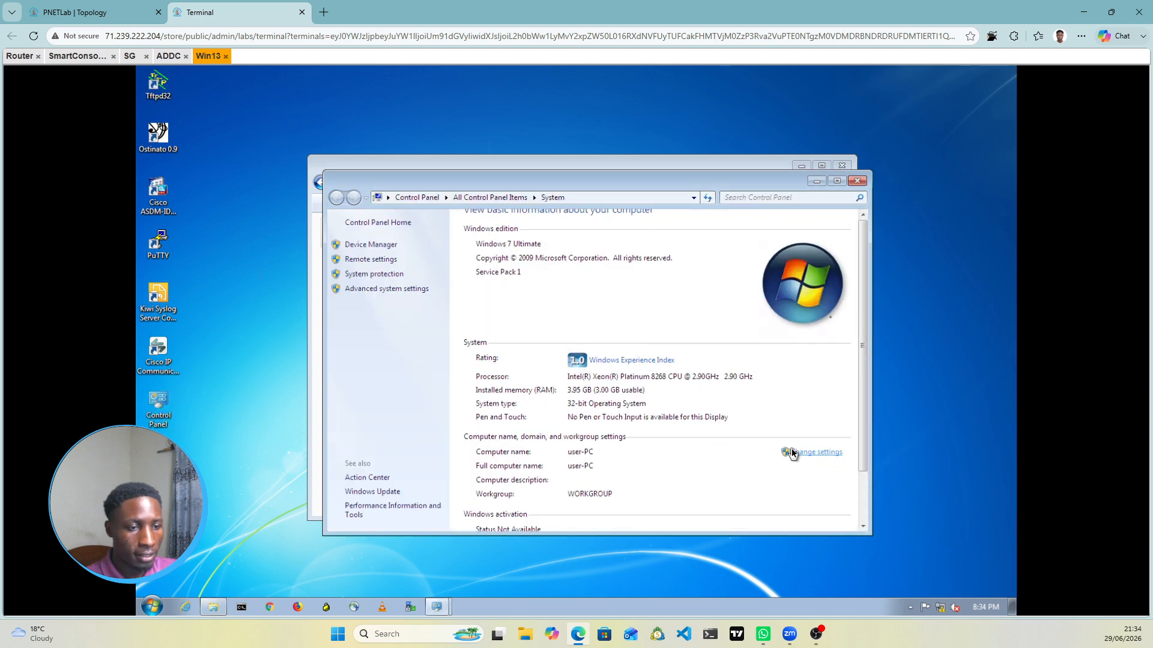
scroll(792, 452, "down", 1)
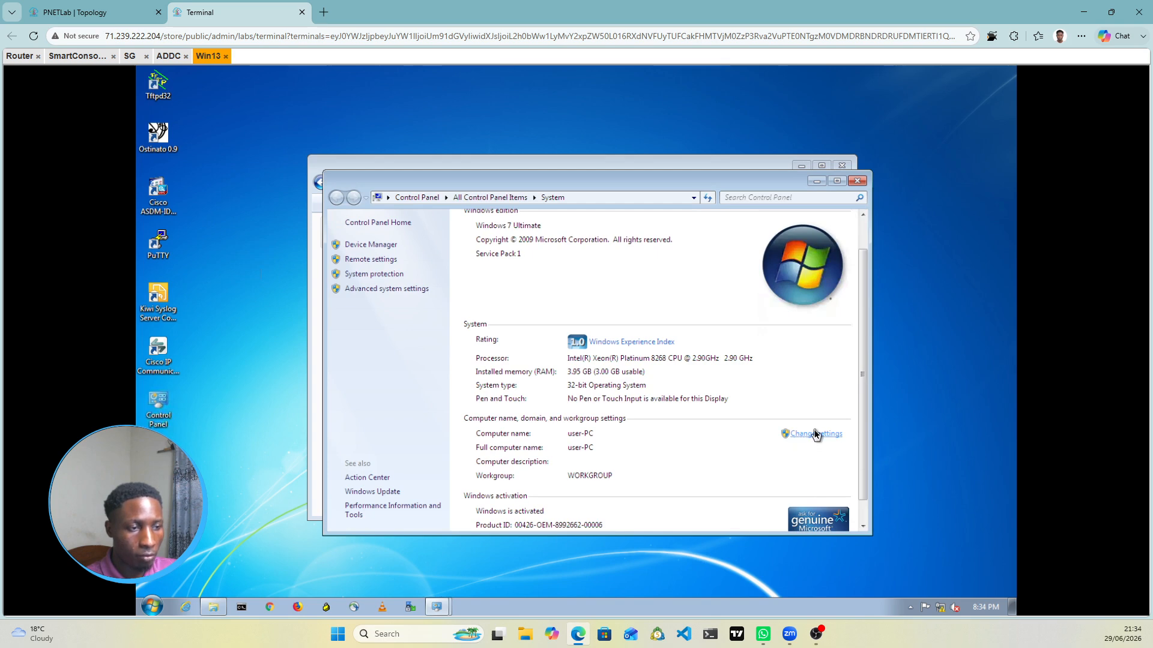
left_click(816, 434)
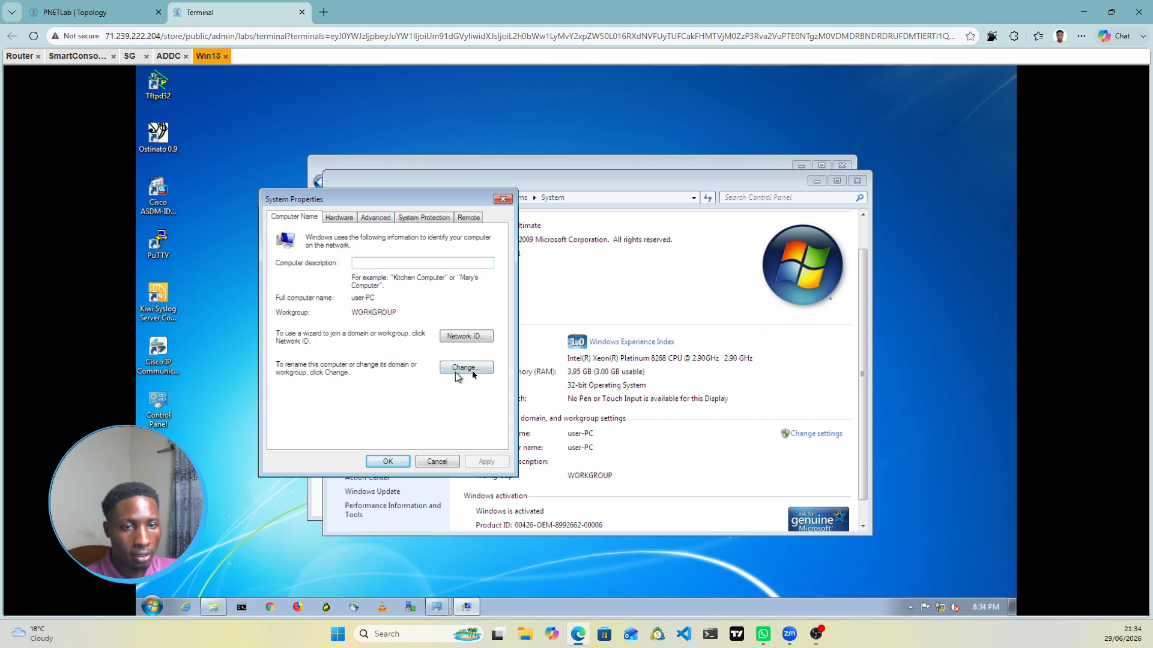
Step: Switch Win13's membership from WORKGROUP to the dobretech.local domain and confirm the join
left_click(475, 337)
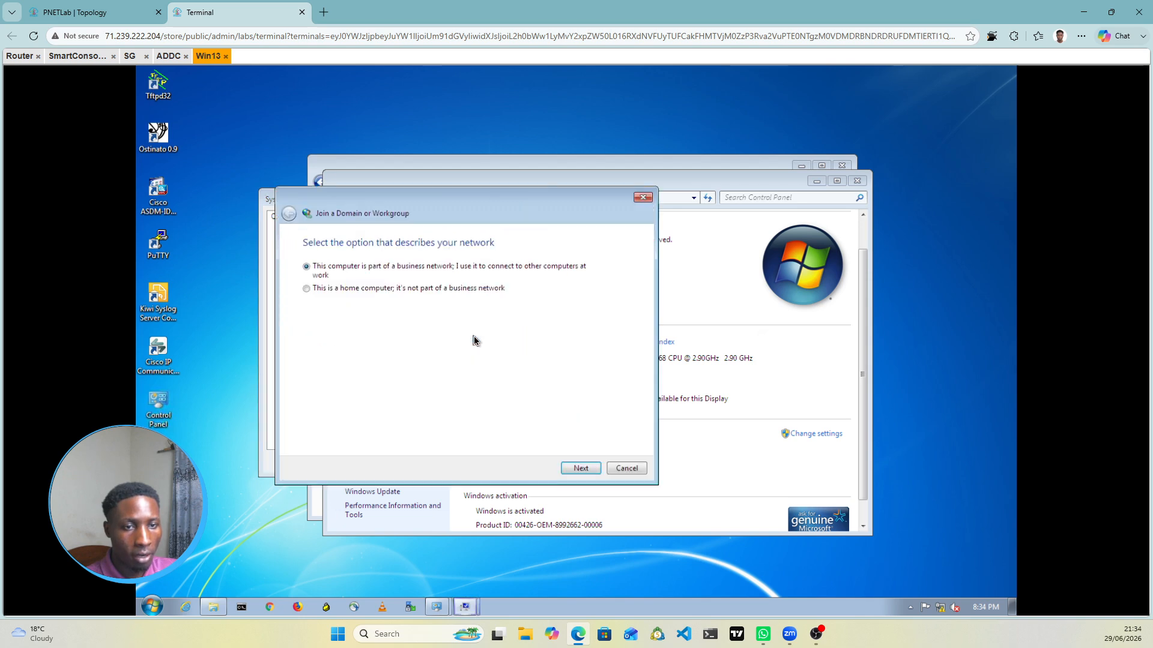
left_click(626, 469)
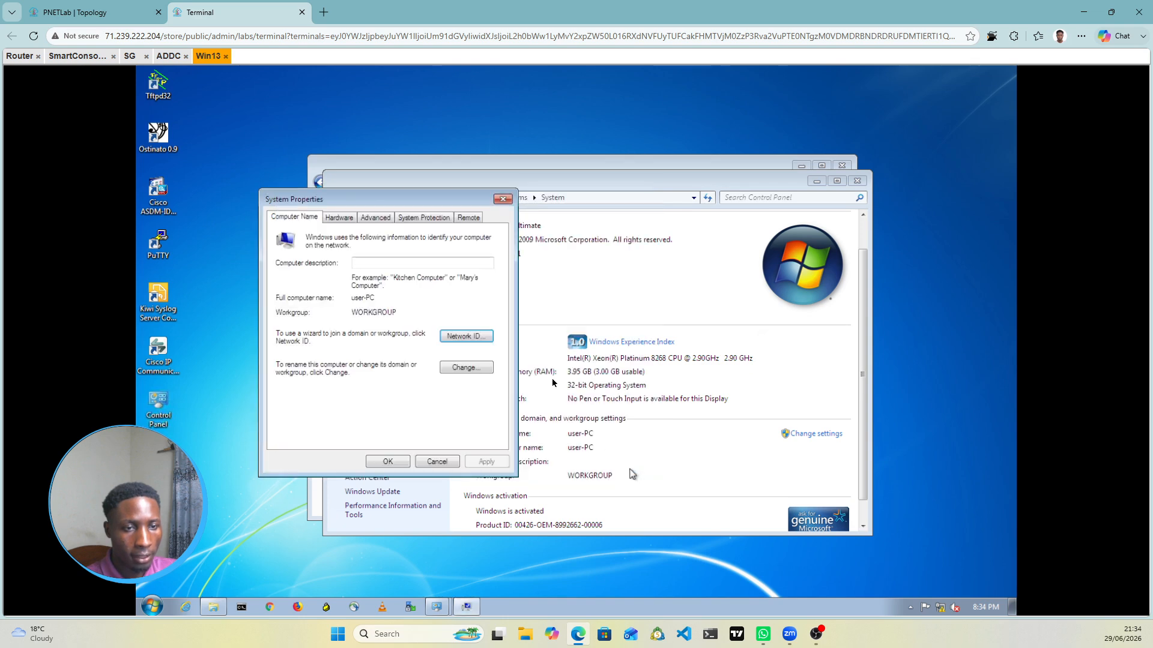
left_click(462, 371)
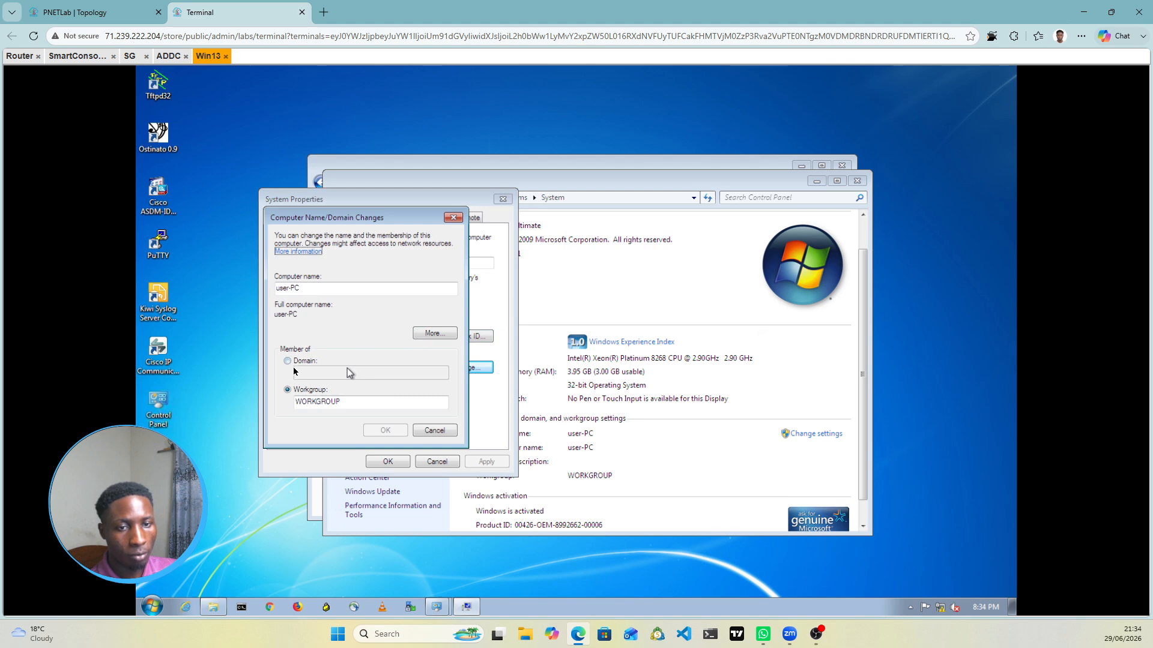
left_click(289, 362)
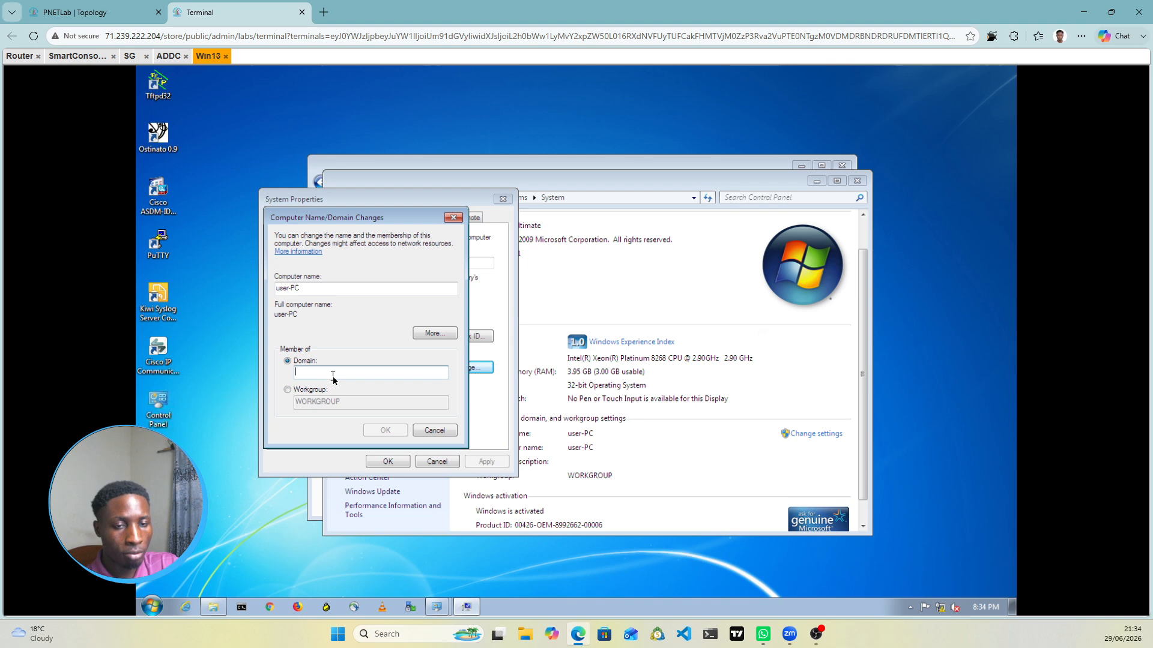
type("dobretech.local")
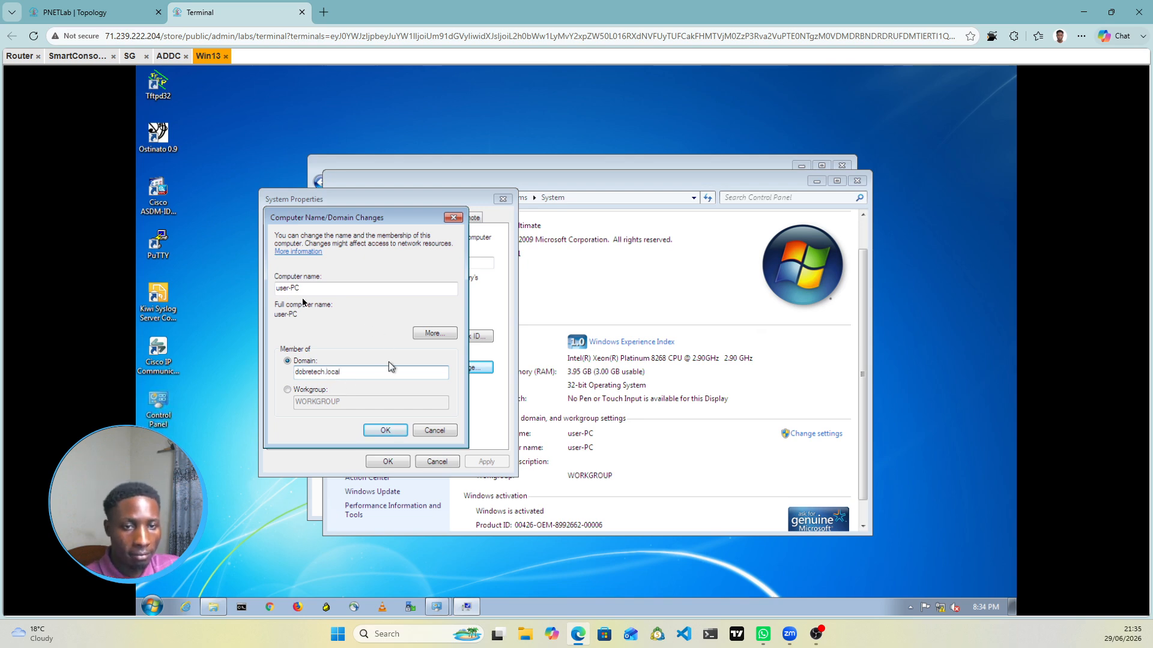
left_click(382, 432)
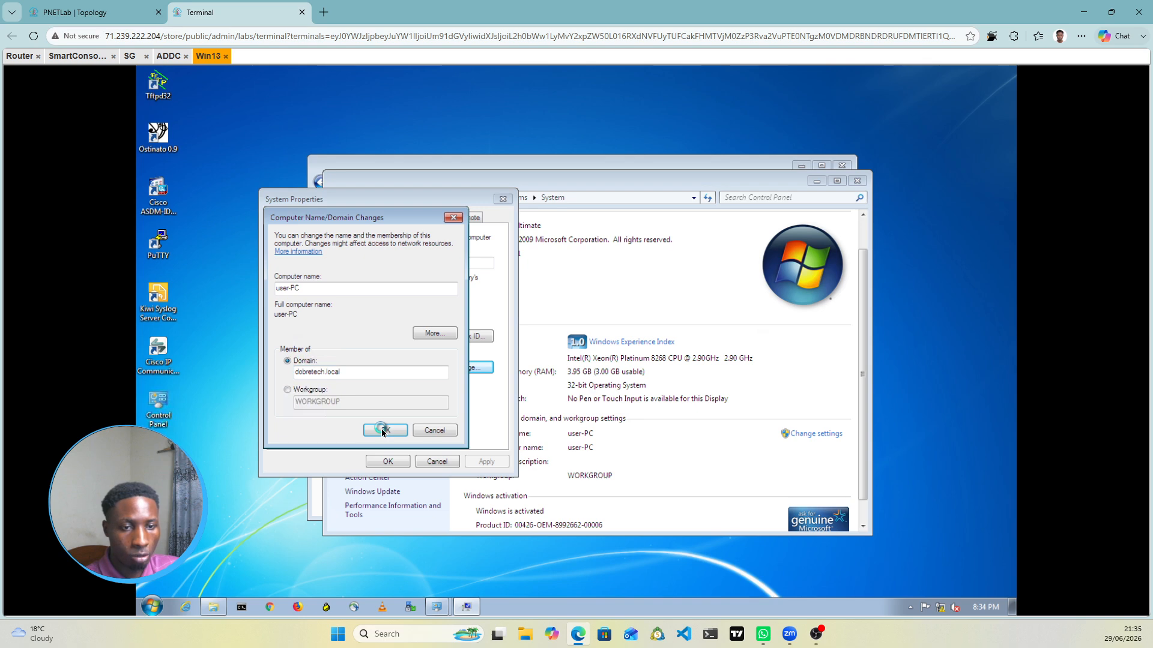
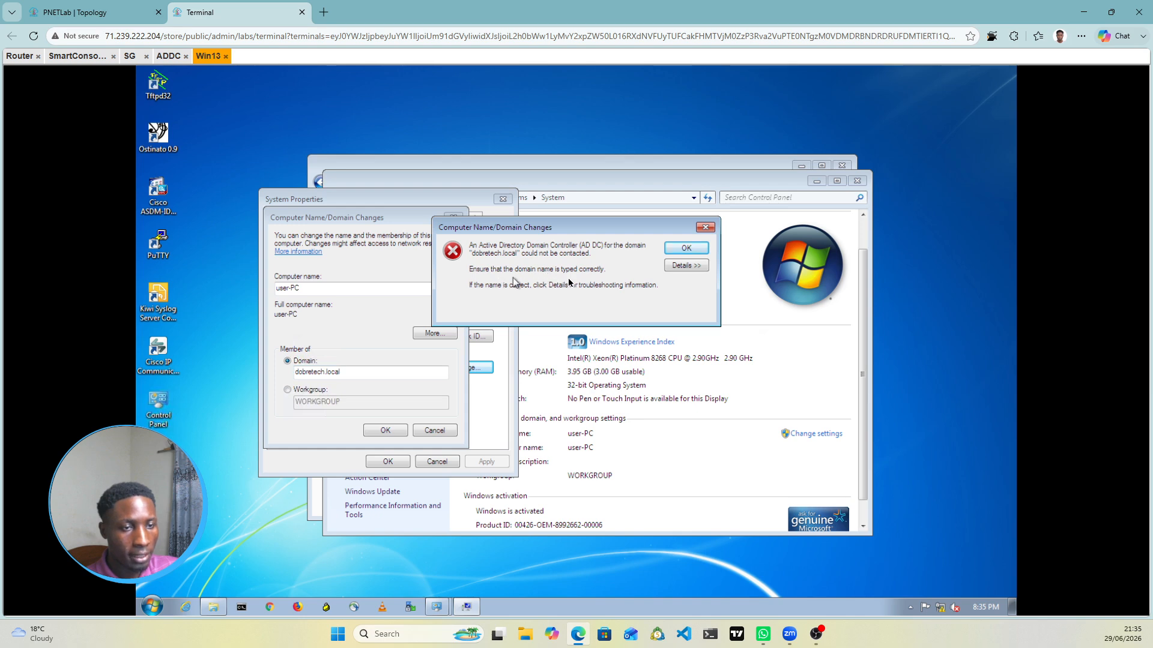
Step: Check the ADDC server's IP address on its Local Server page, then return to Win13
left_click(168, 57)
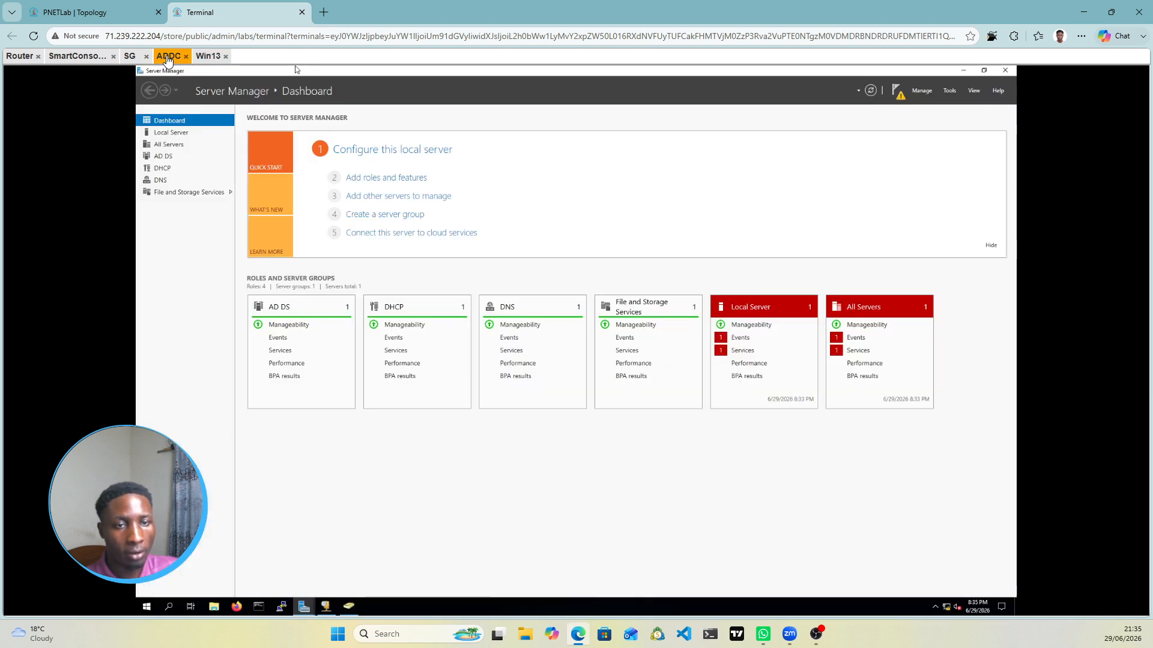
left_click(170, 133)
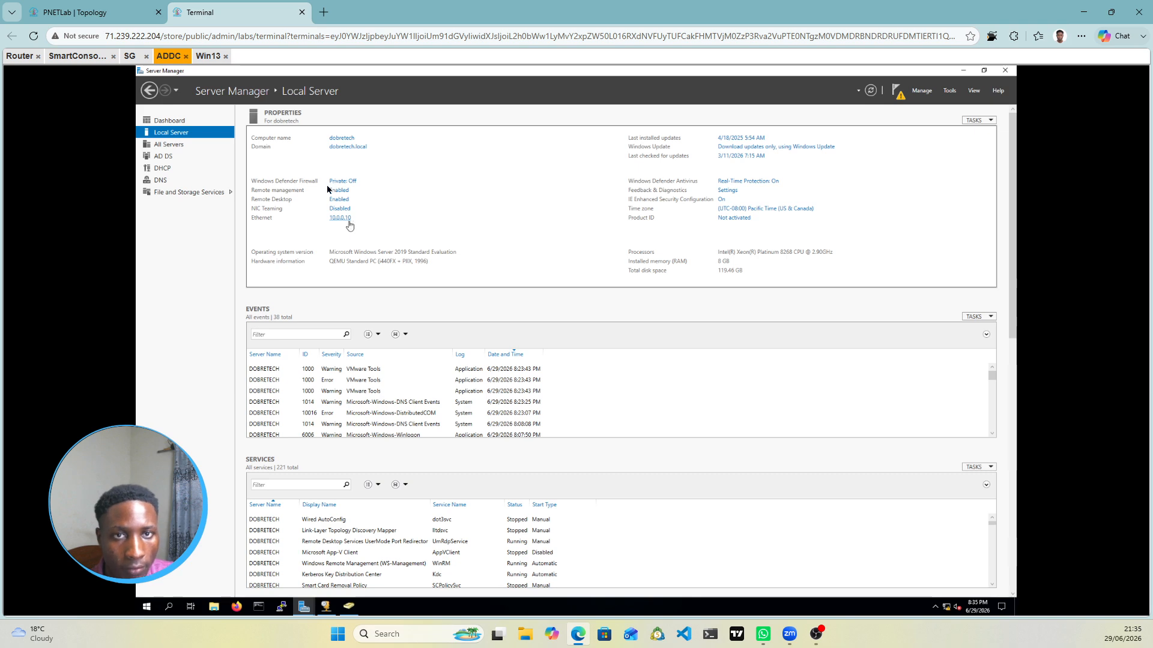
left_click(205, 56)
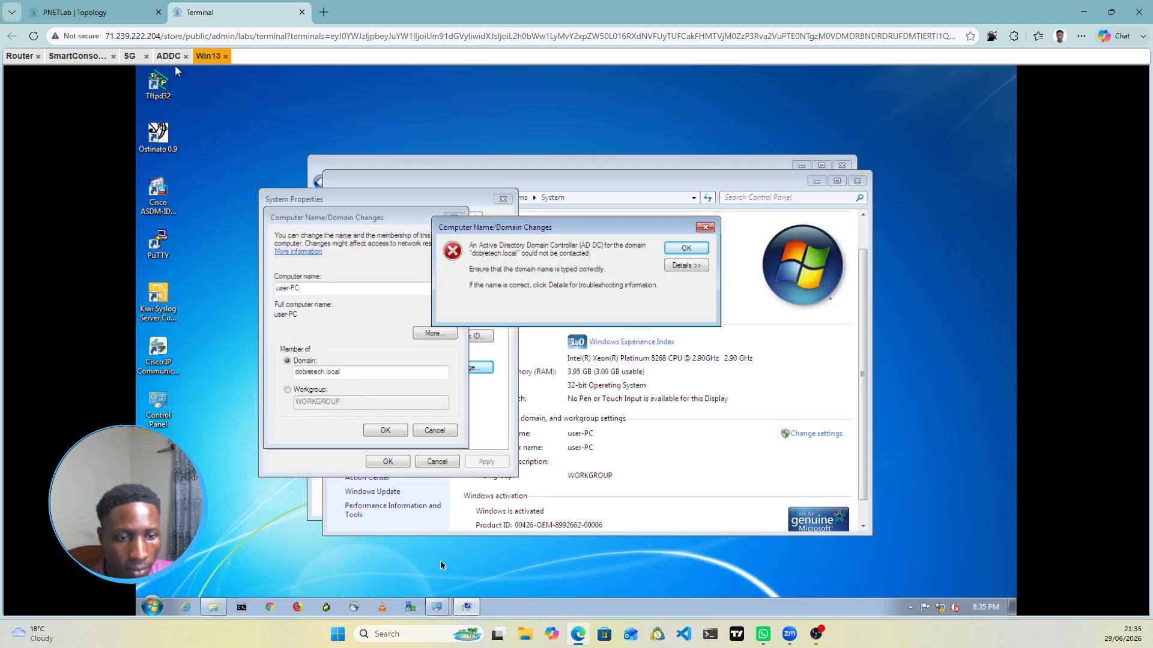
Step: Set the Local Area Connection's IPv4 preferred DNS server to 10.0.0.10 and save
left_click(453, 165)
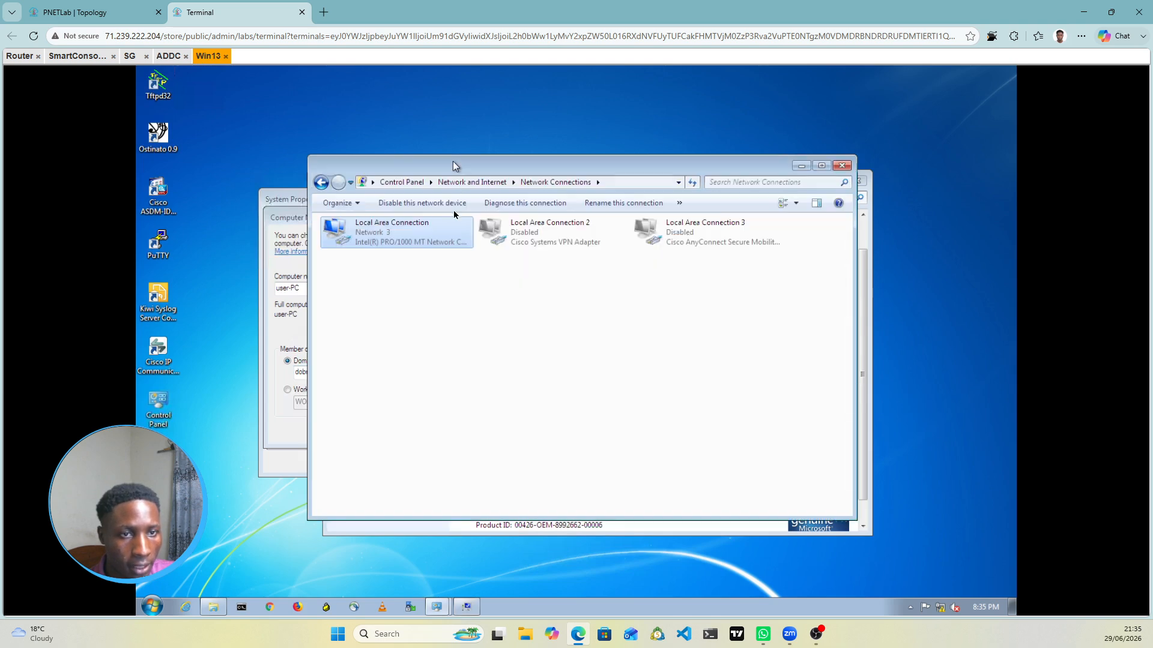
right_click(416, 235)
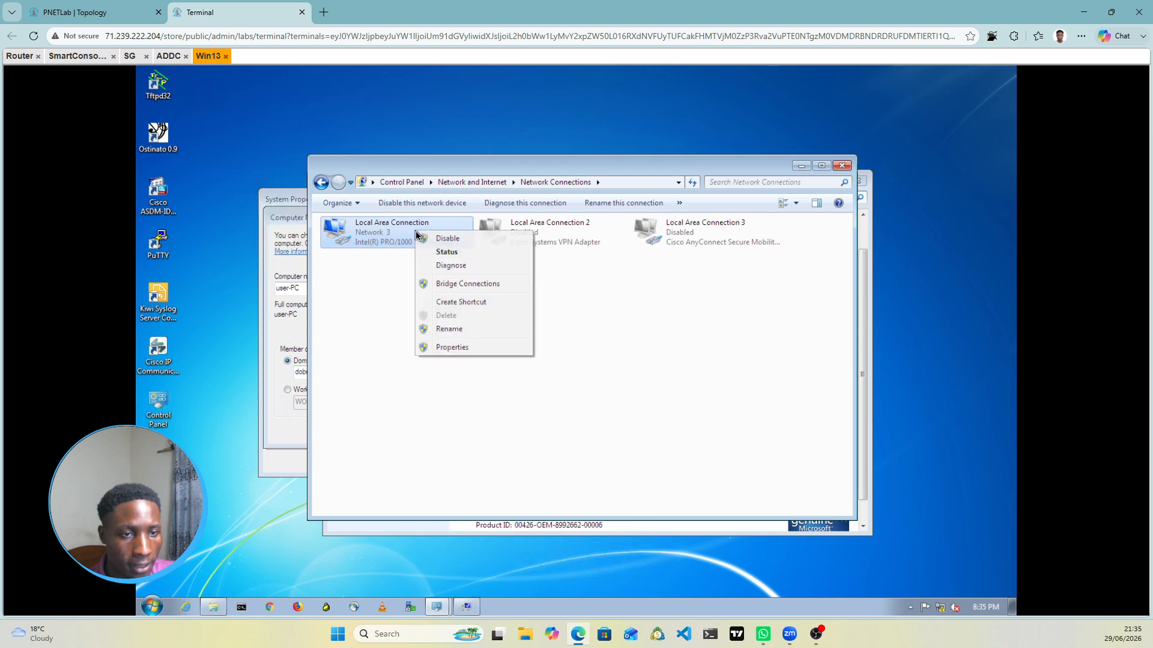
left_click(459, 351)
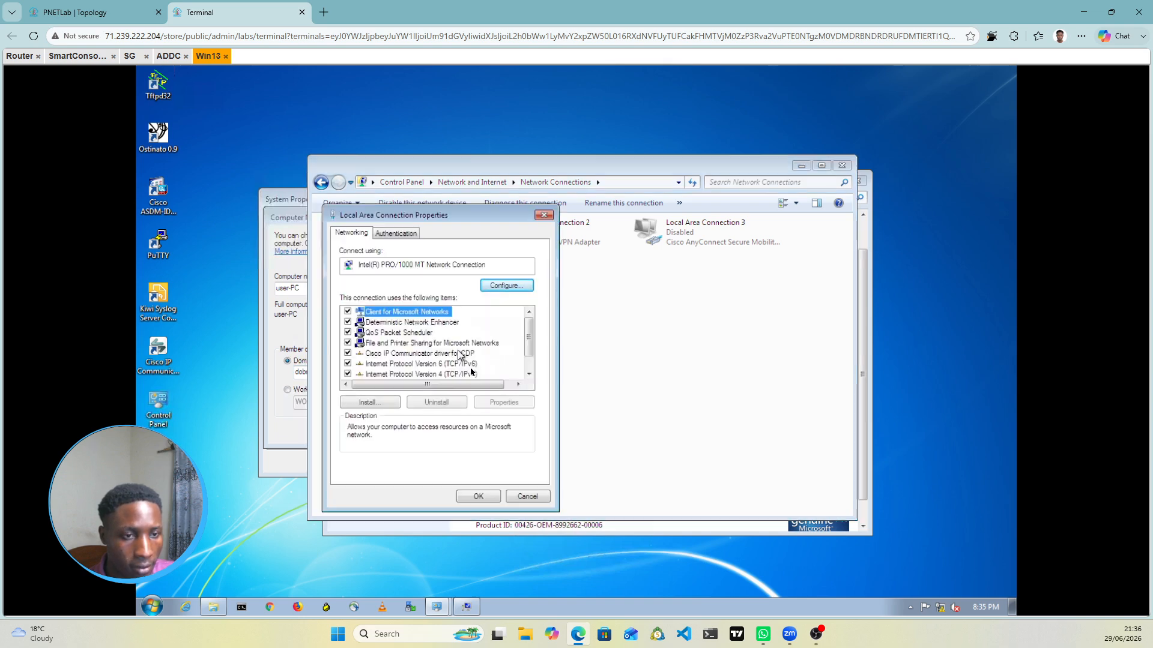
left_click(457, 375)
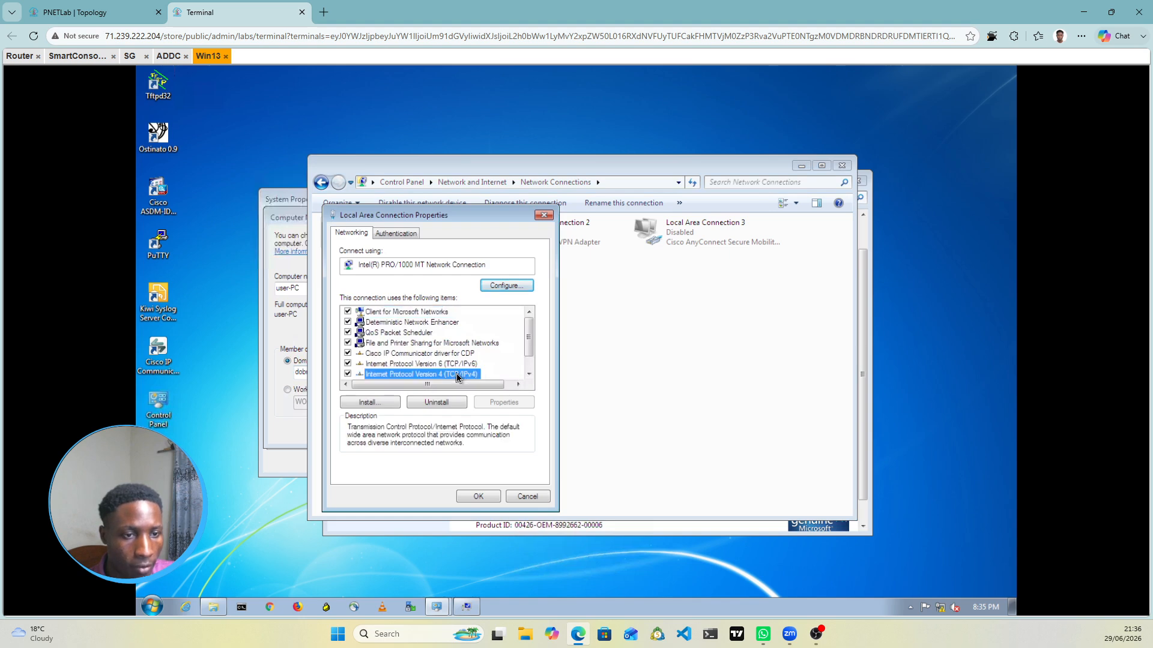
double_click(457, 376)
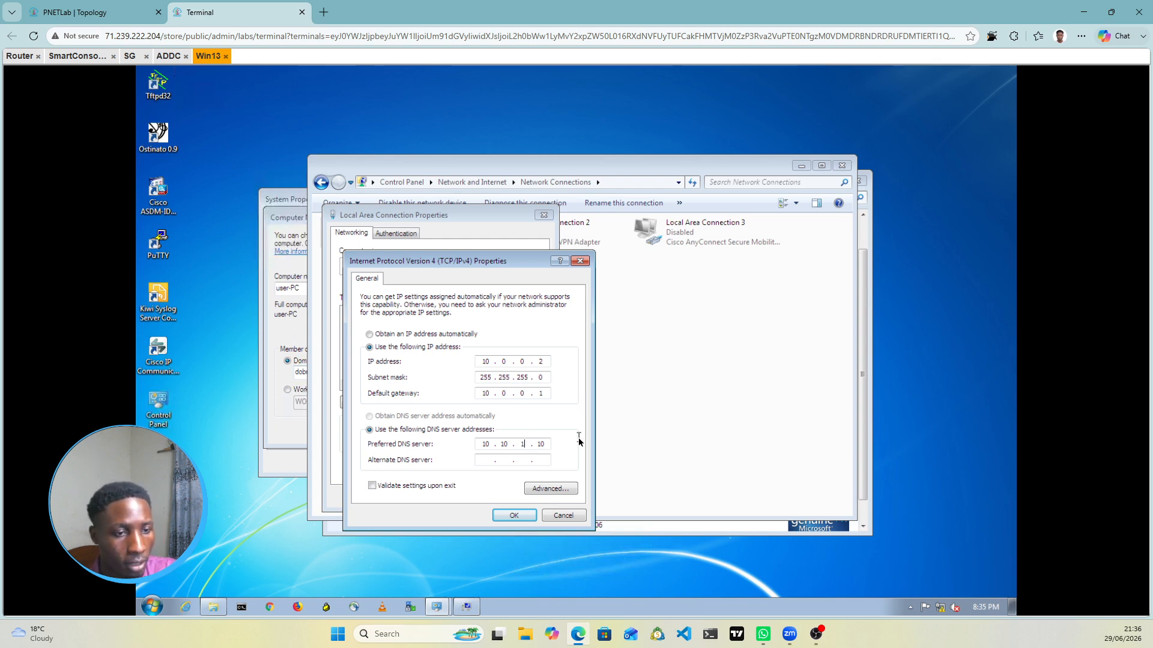
key("BackSpace")
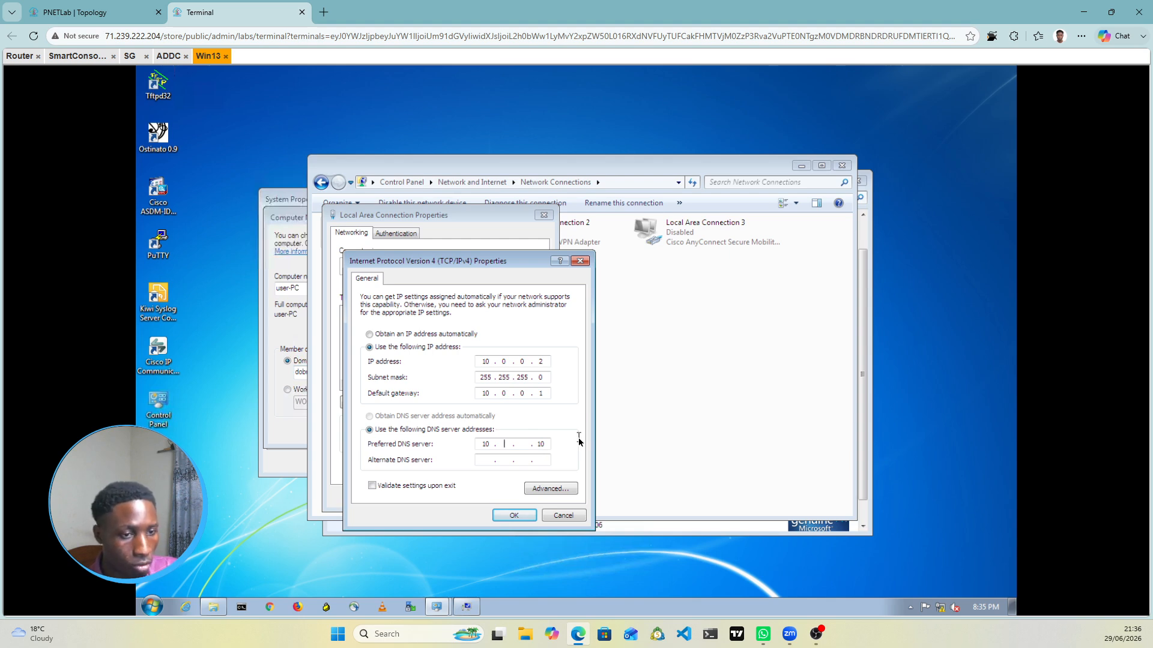
type("0.0")
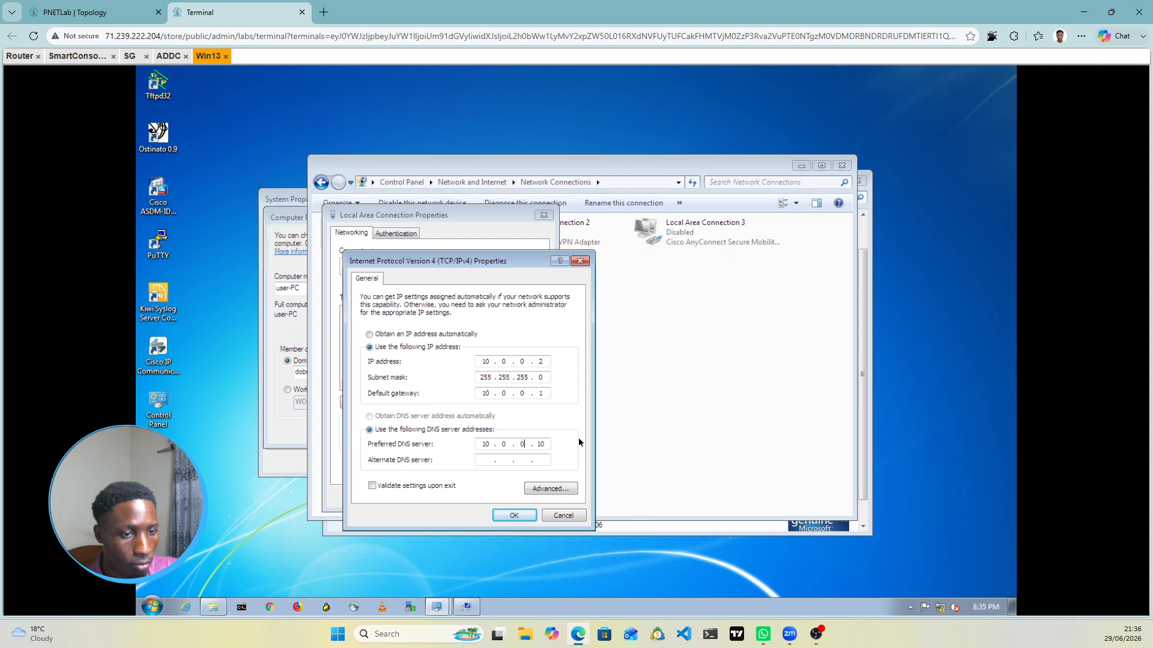
left_click(524, 520)
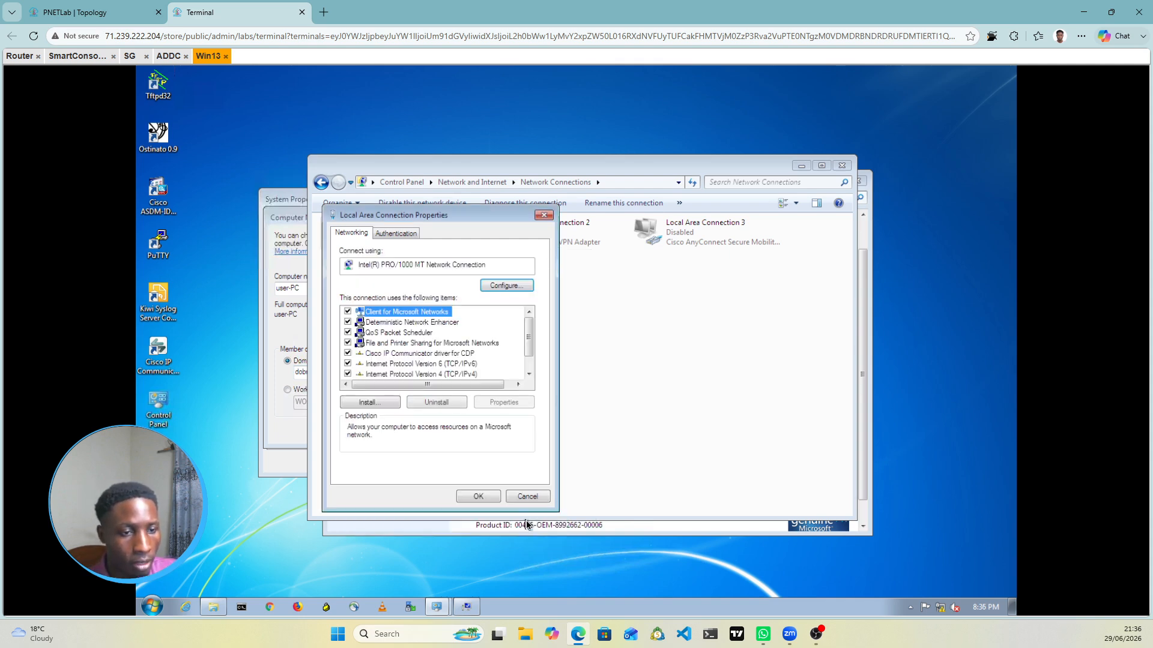
left_click(479, 496)
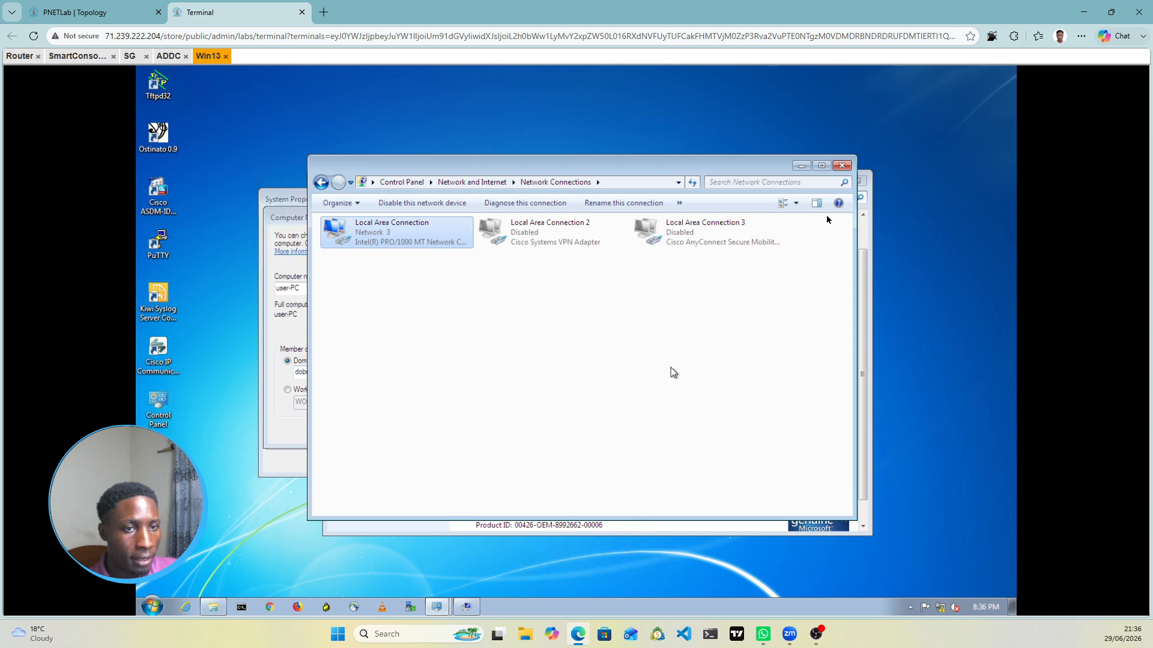
Step: Retry joining dobretech.local, authenticating with the domain admin account's user name and password
left_click(842, 167)
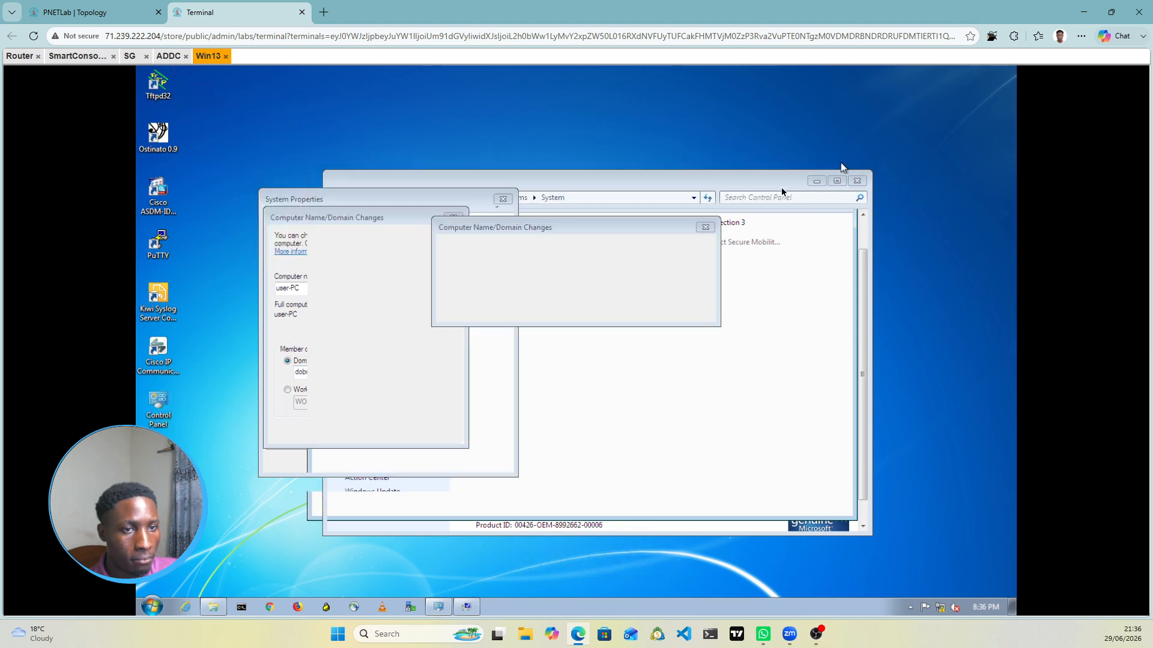
left_click(706, 228)
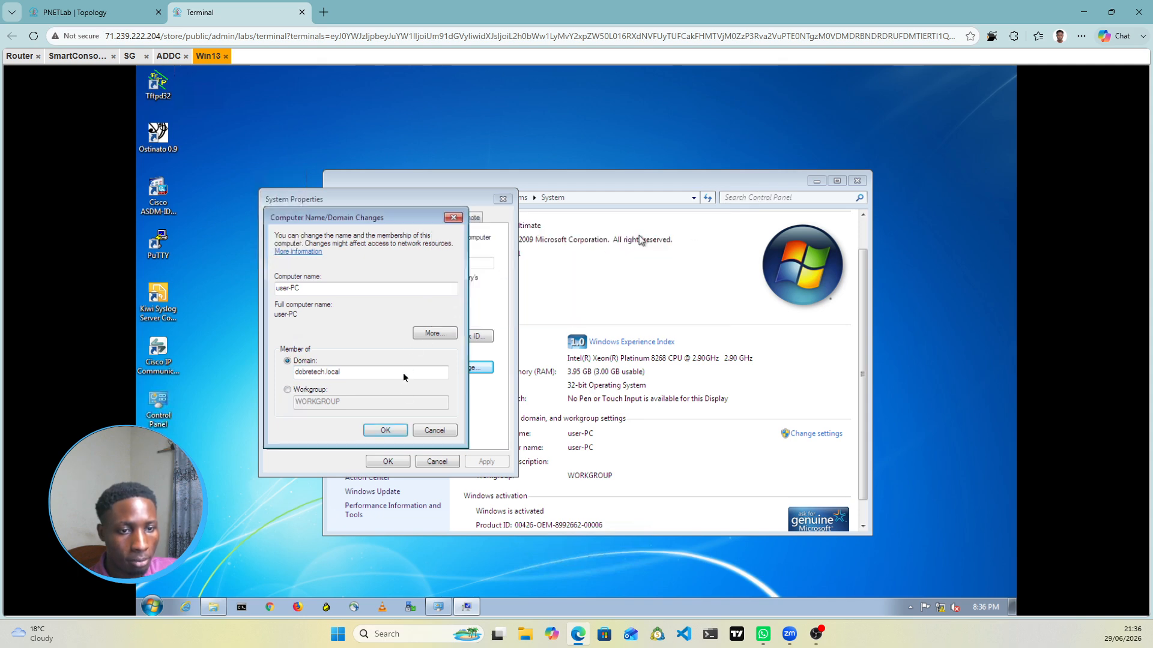
left_click(395, 432)
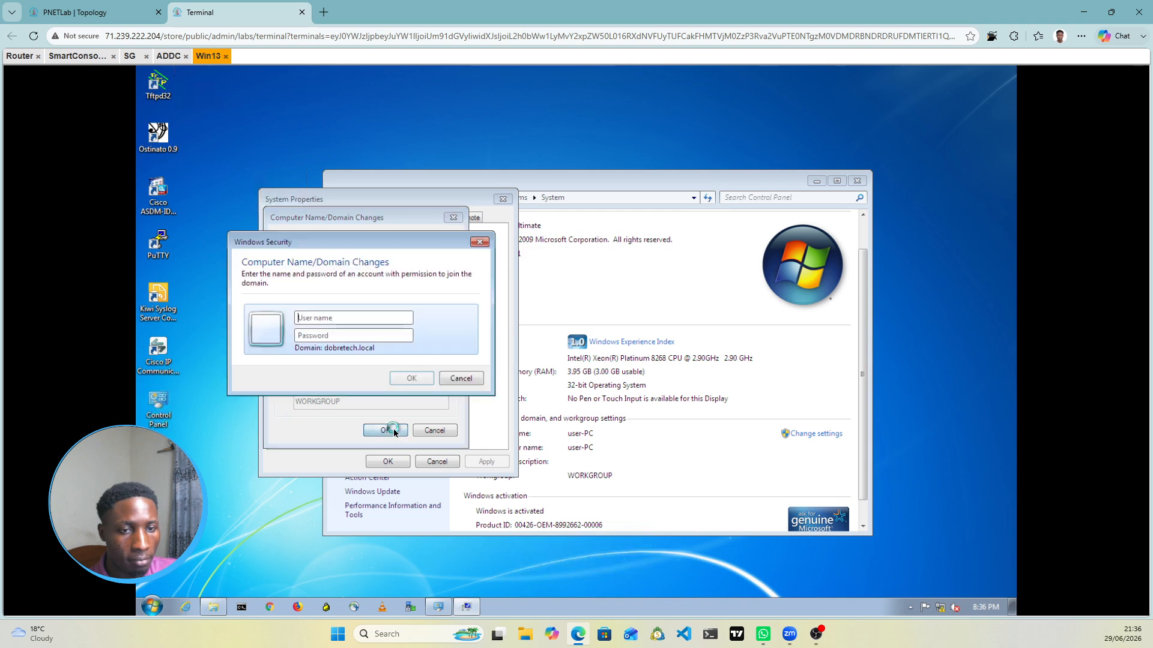
left_click(337, 319)
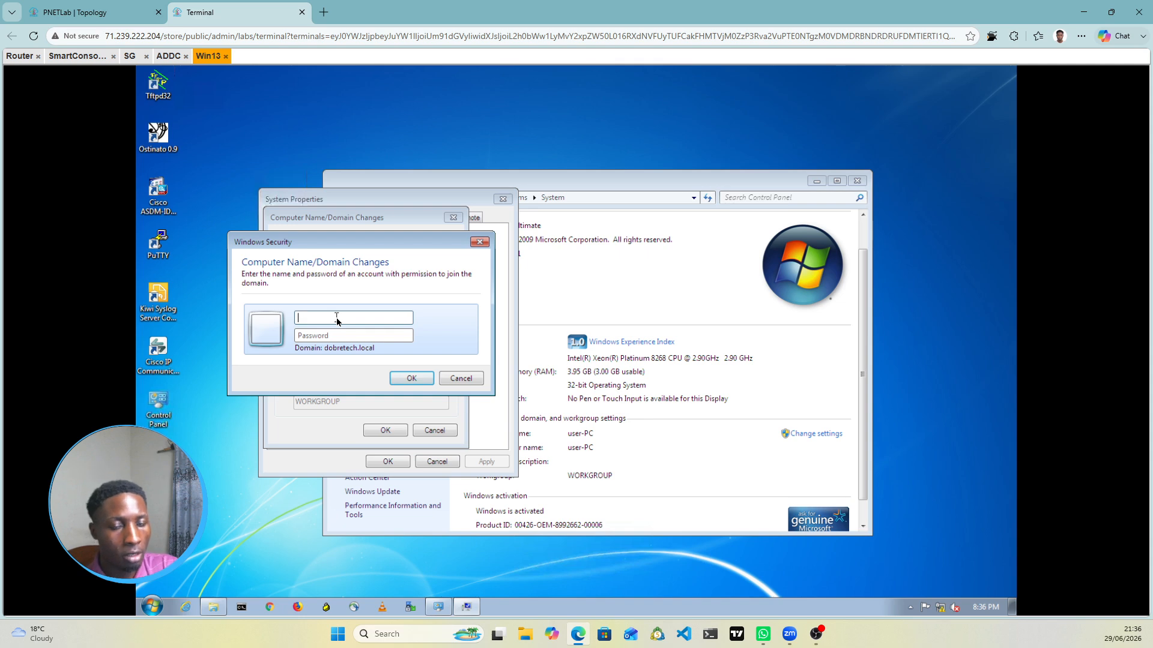
type("dan")
key("Tab")
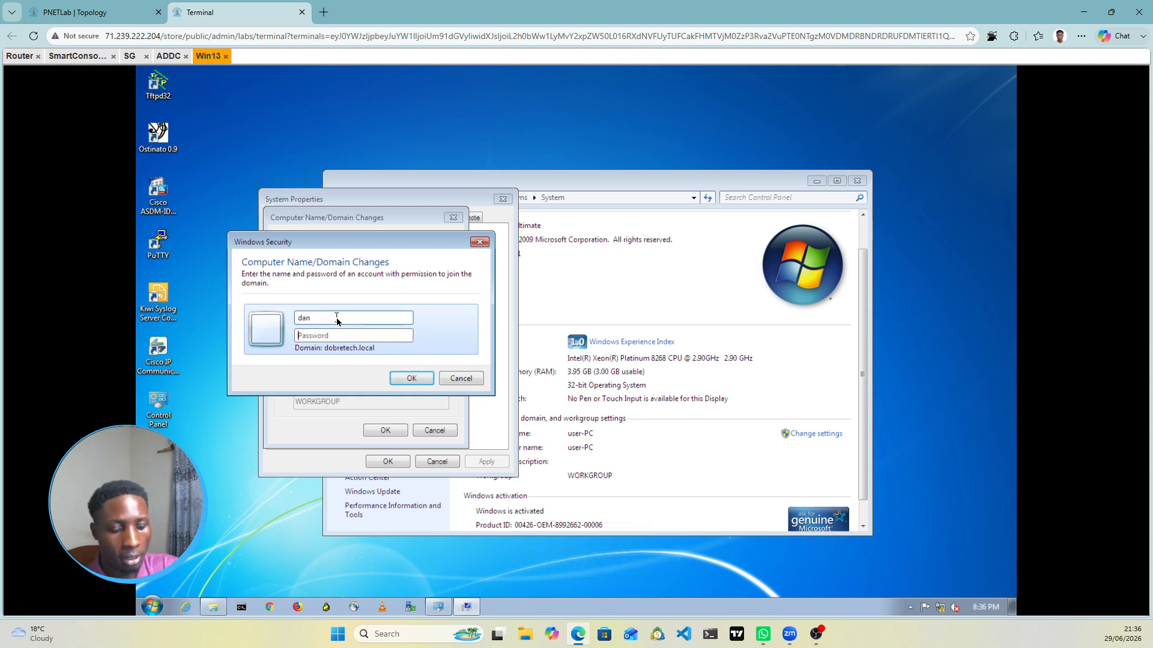
type("****")
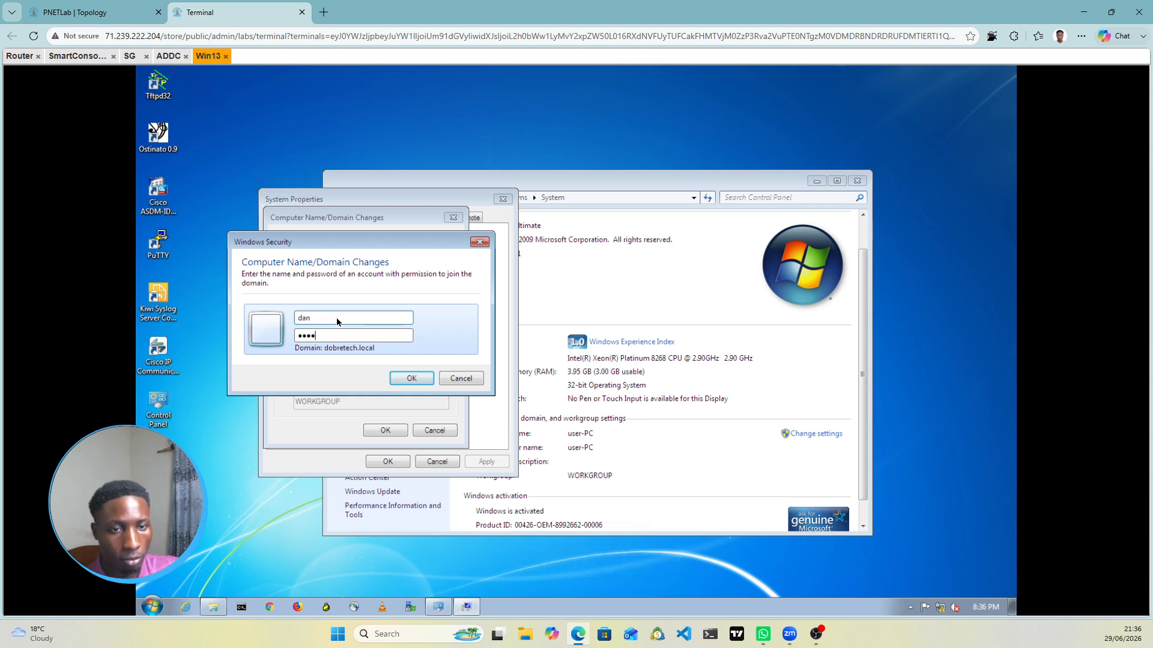
type("***")
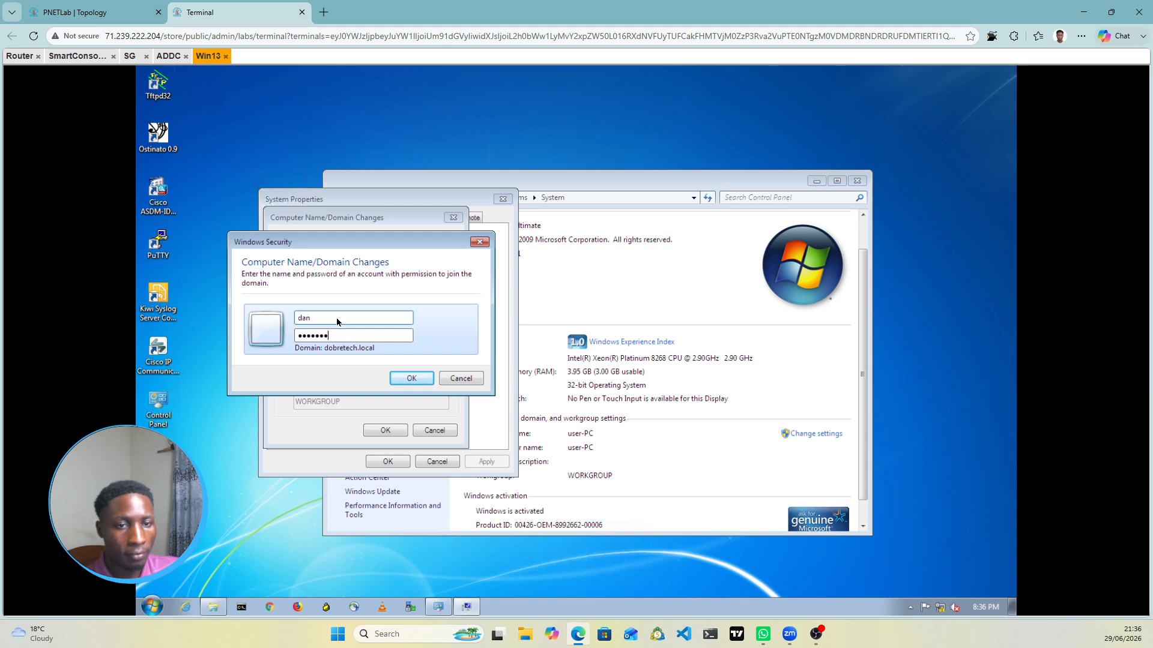
left_click(410, 378)
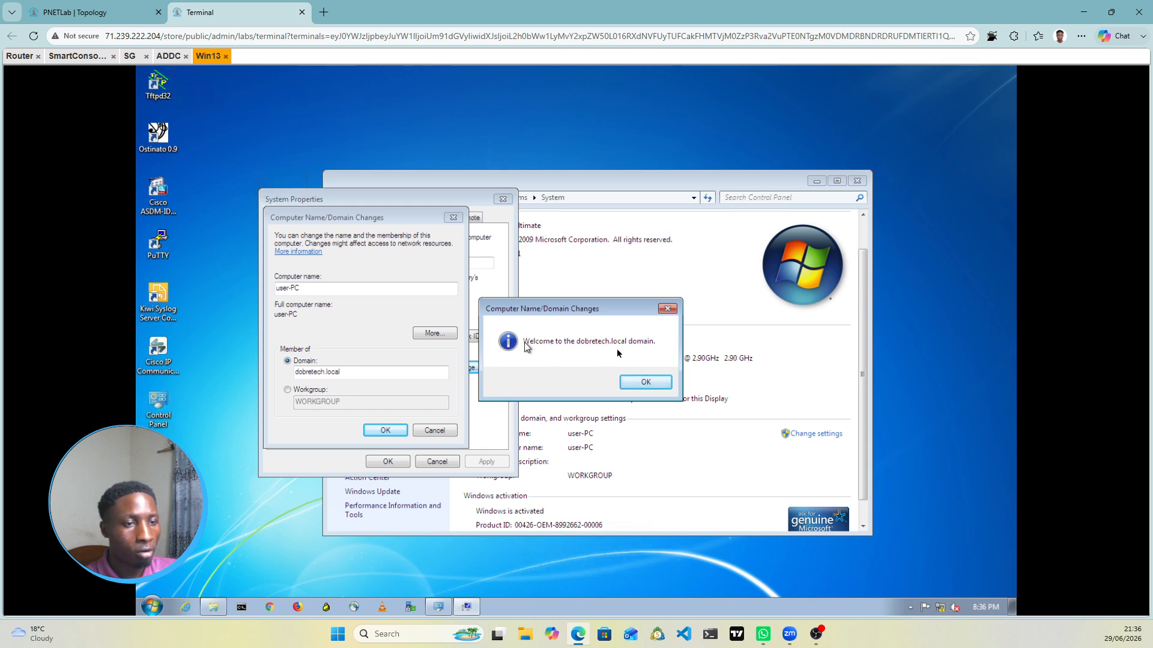
Step: Acknowledge the domain welcome and restart notices and restart Win13 now
left_click(648, 383)
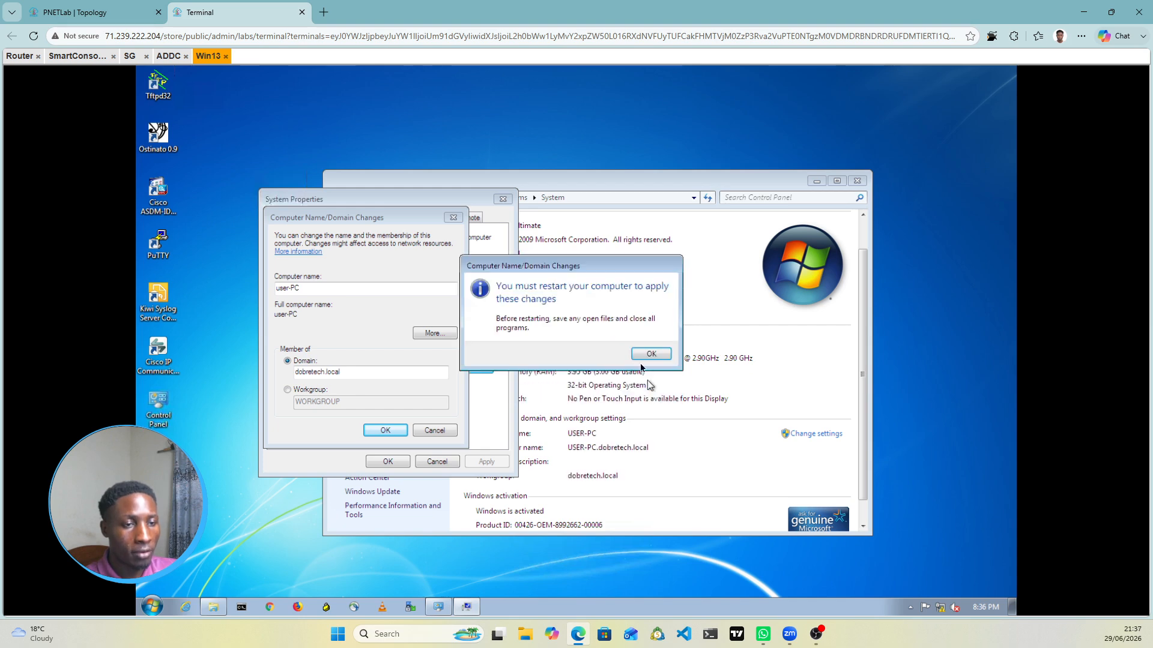
left_click(647, 357)
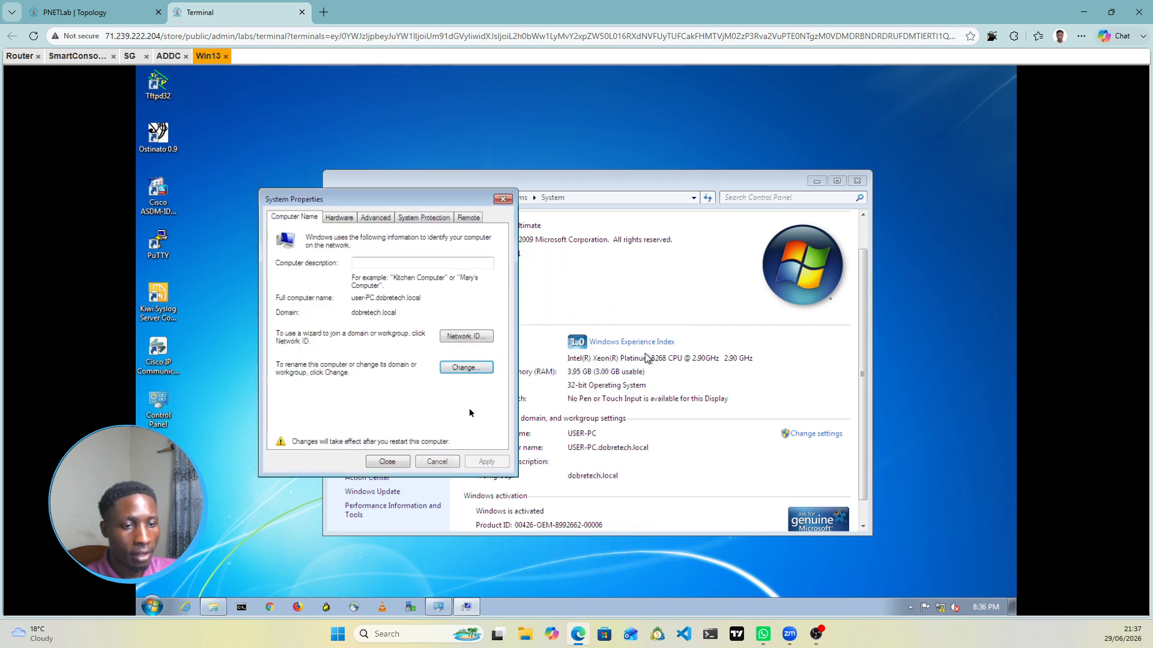
left_click(387, 462)
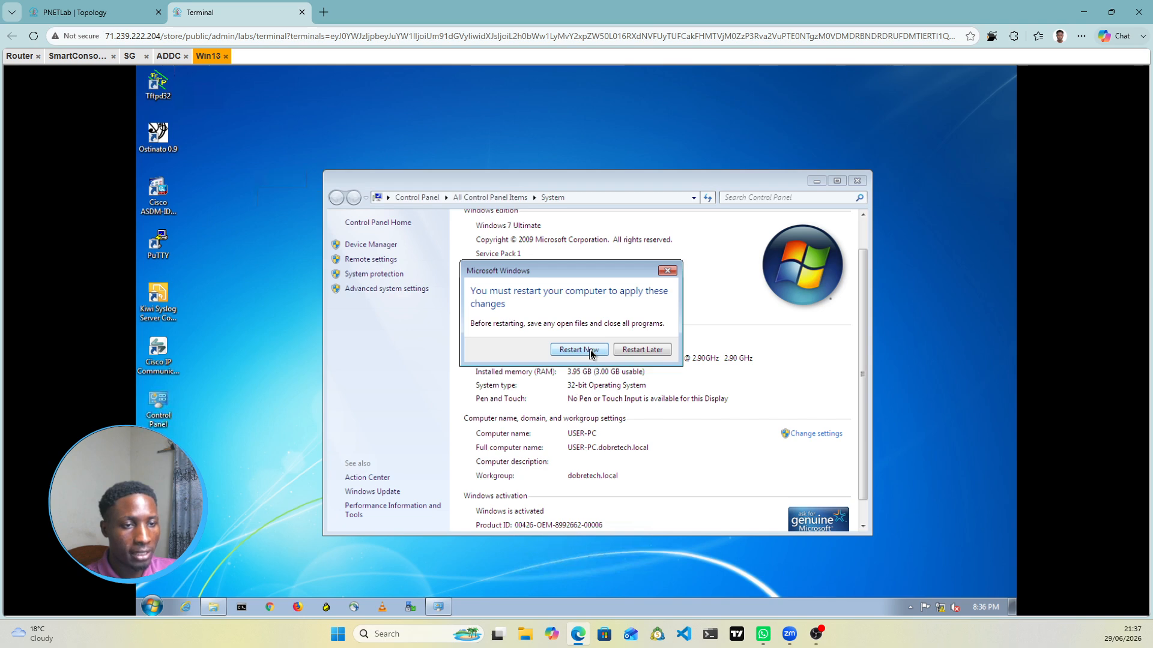
left_click(591, 354)
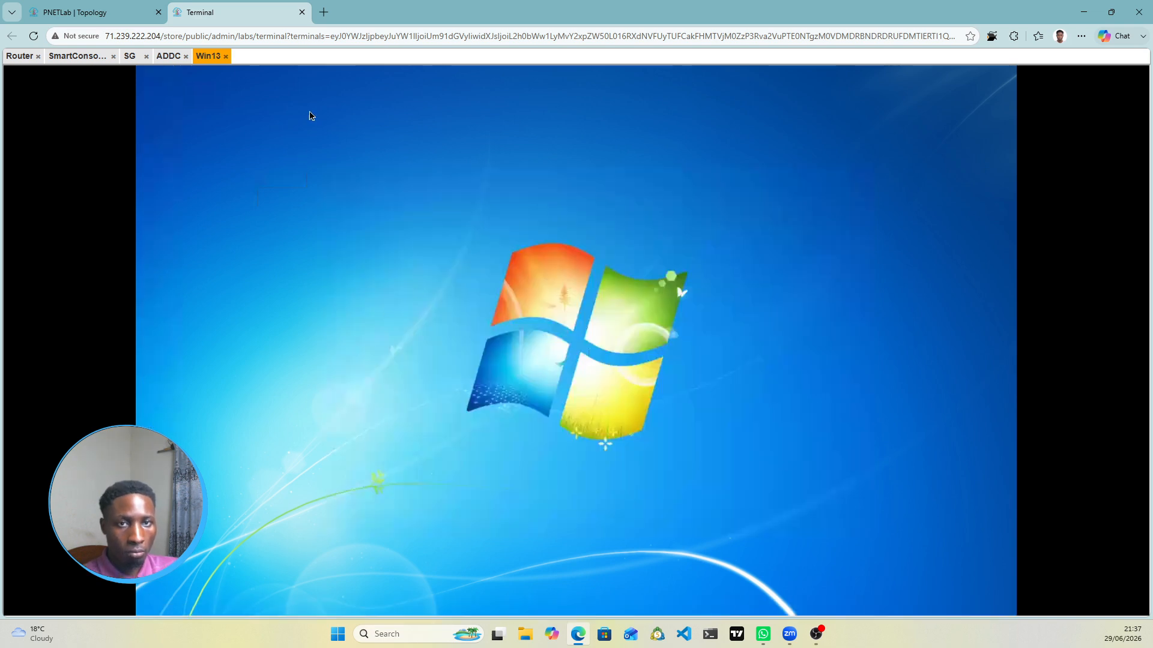
Step: On the ADDC server, close the DHCP console, minimize Active Directory Users and Computers, and open Server Manager's Tools menu
left_click_drag(209, 59, 207, 74)
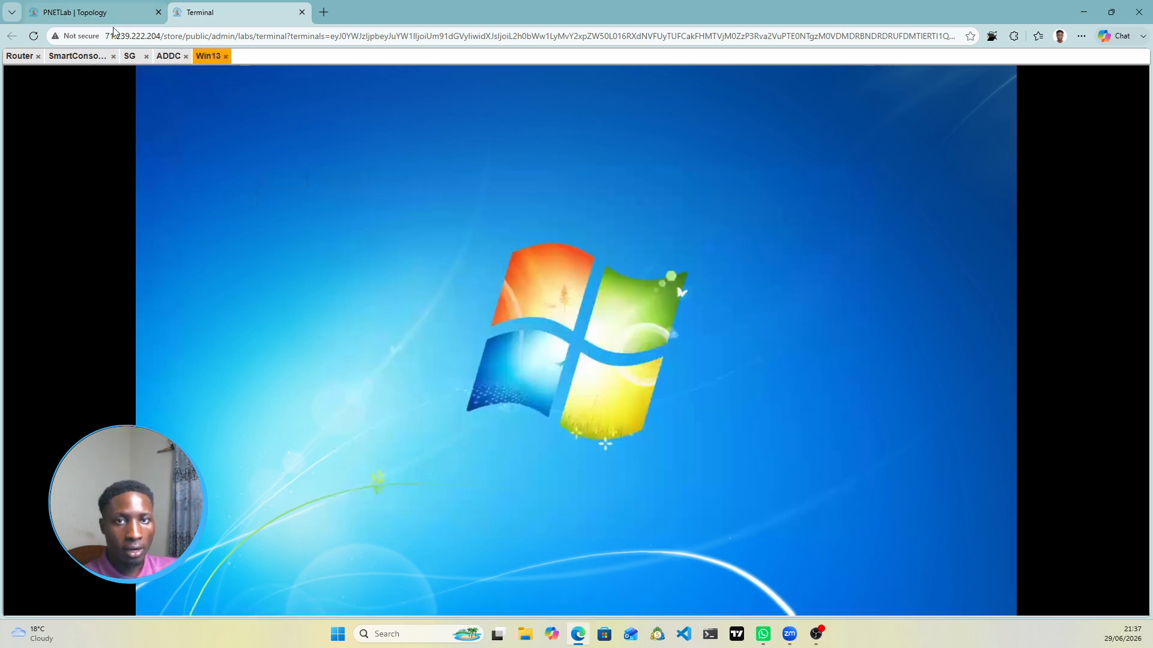
left_click(170, 57)
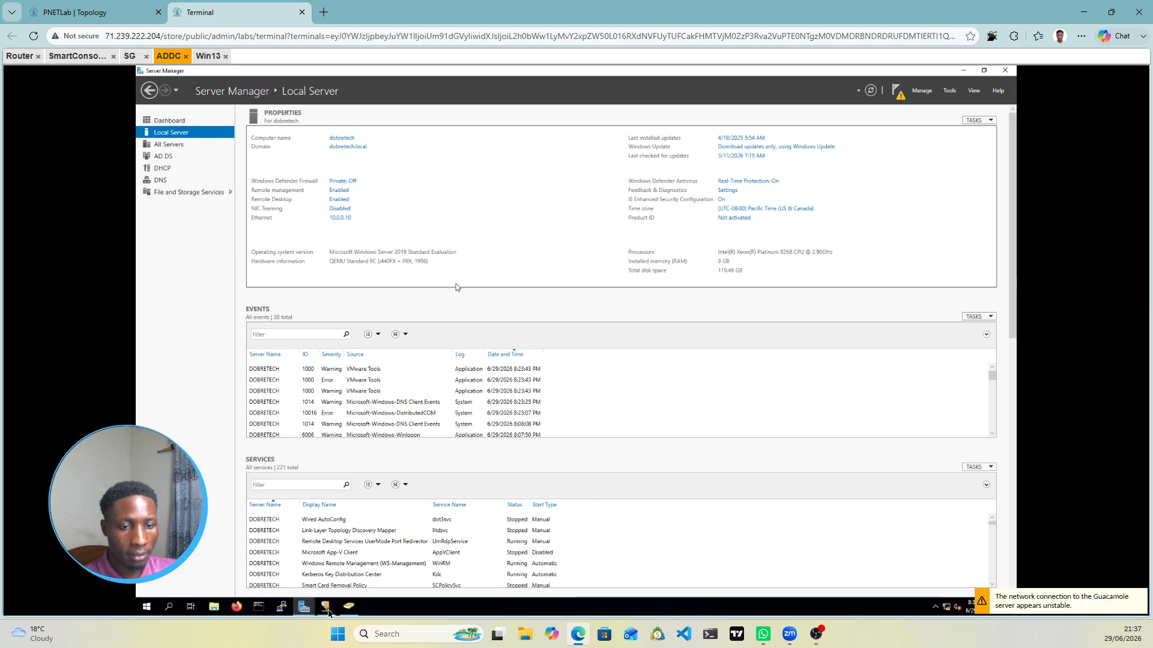
mouse_move(326, 607)
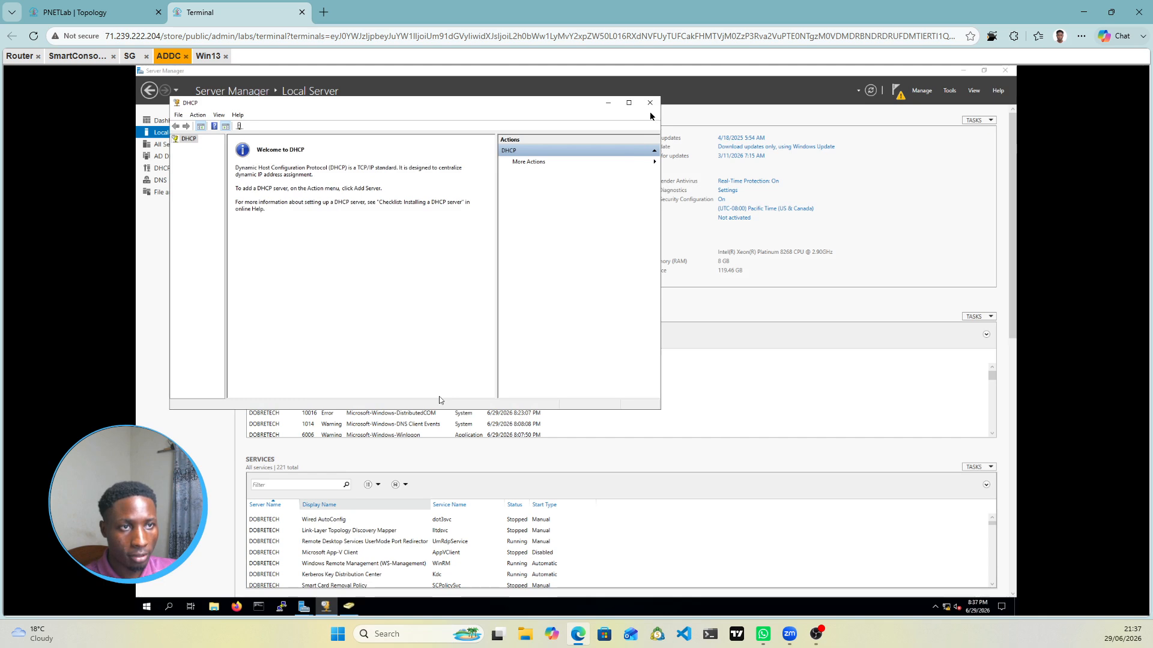
left_click(650, 103)
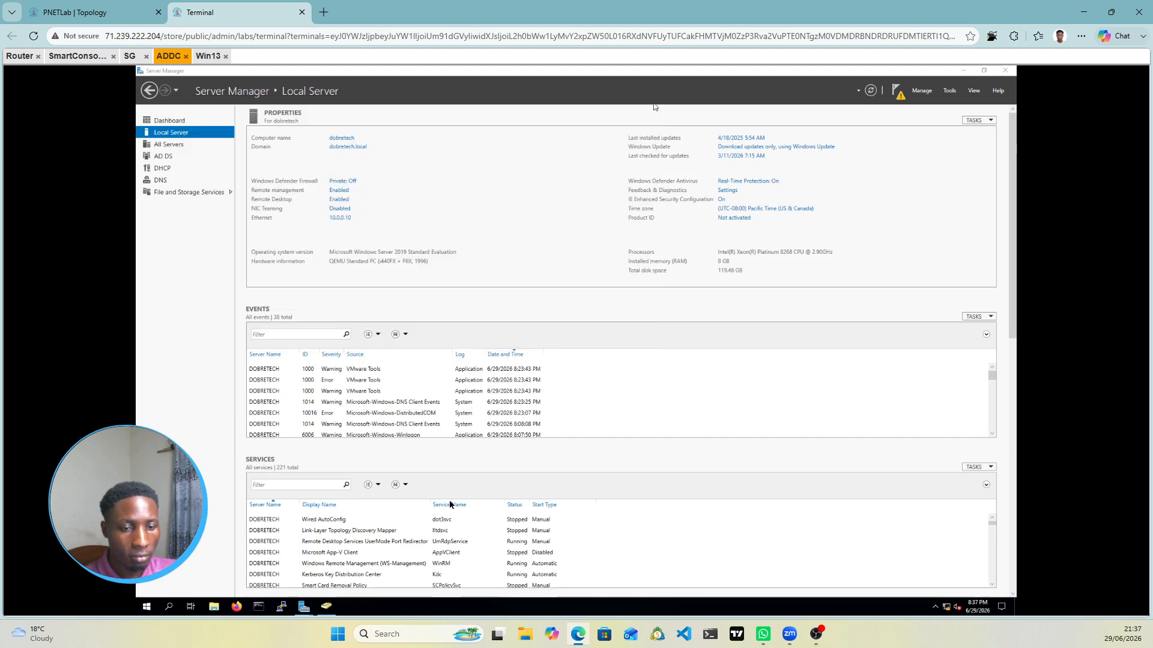
left_click(328, 611)
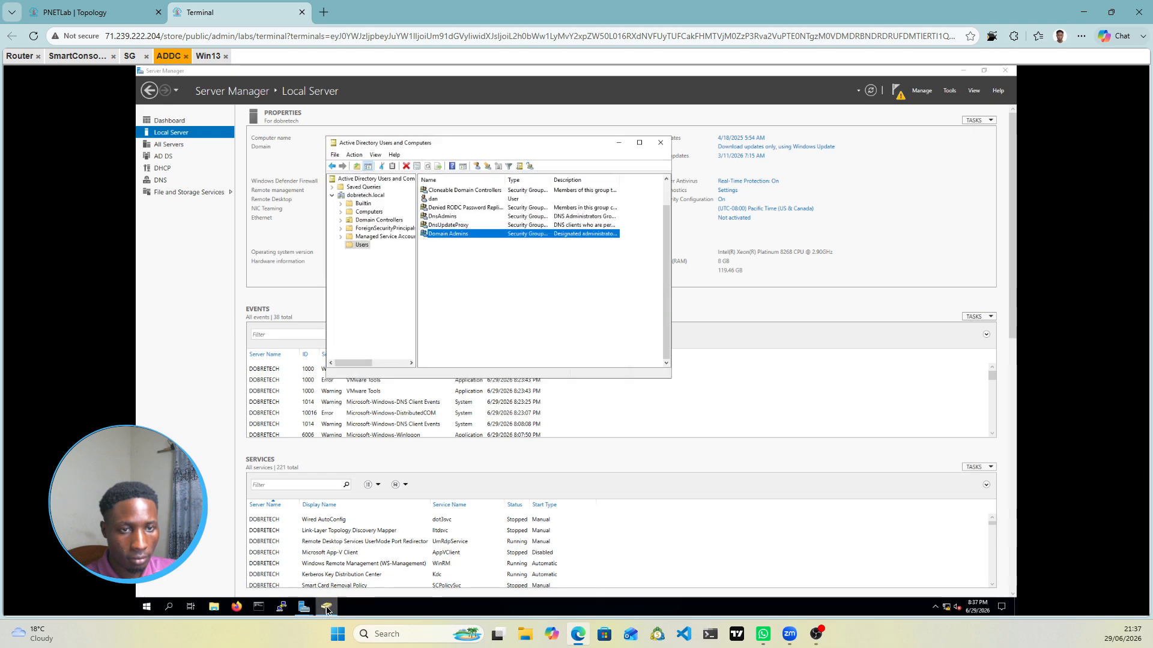
left_click(619, 145)
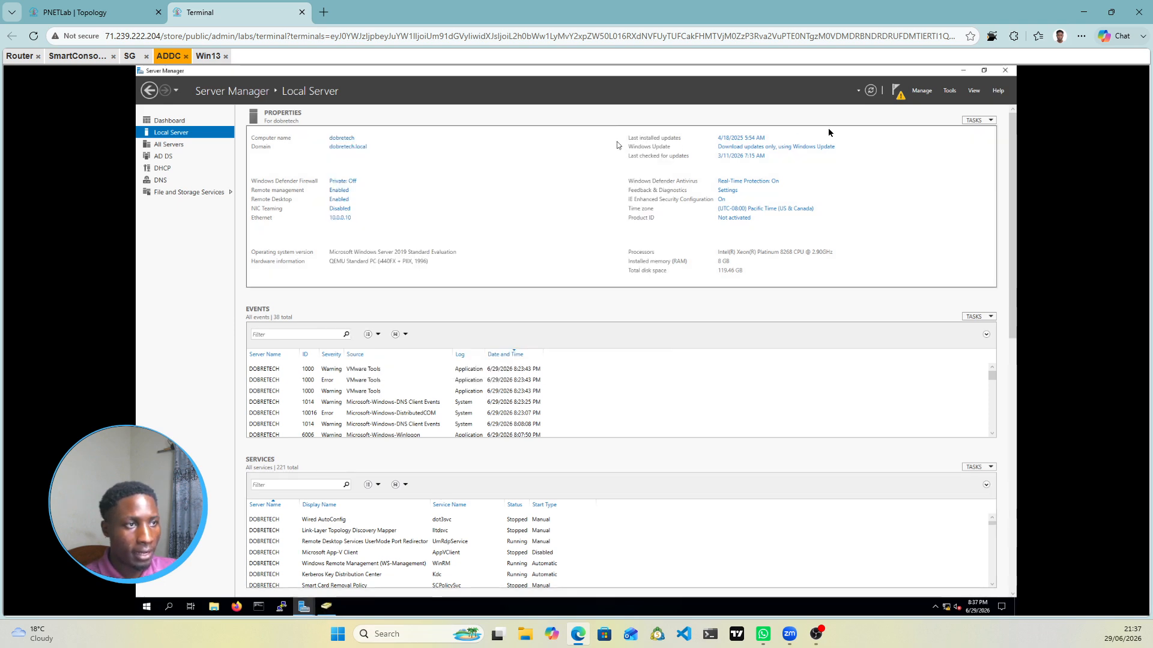
left_click(958, 93)
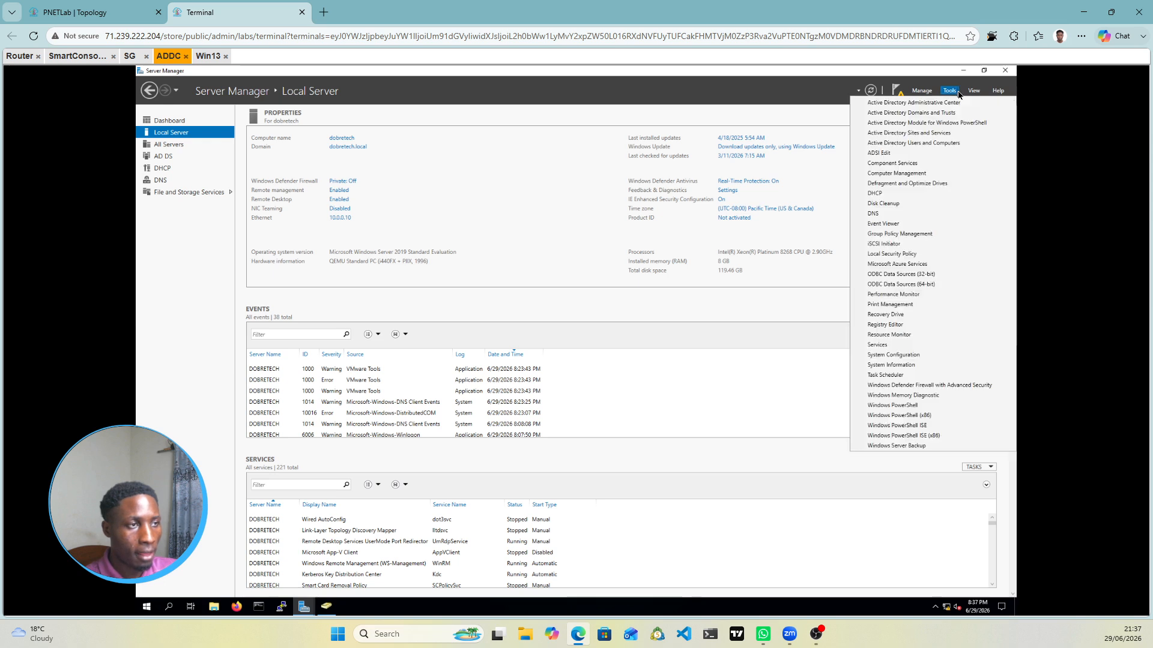
Step: Open and enlarge the DHCP console, then authorize the dobretech.dobretech.local server
left_click(883, 193)
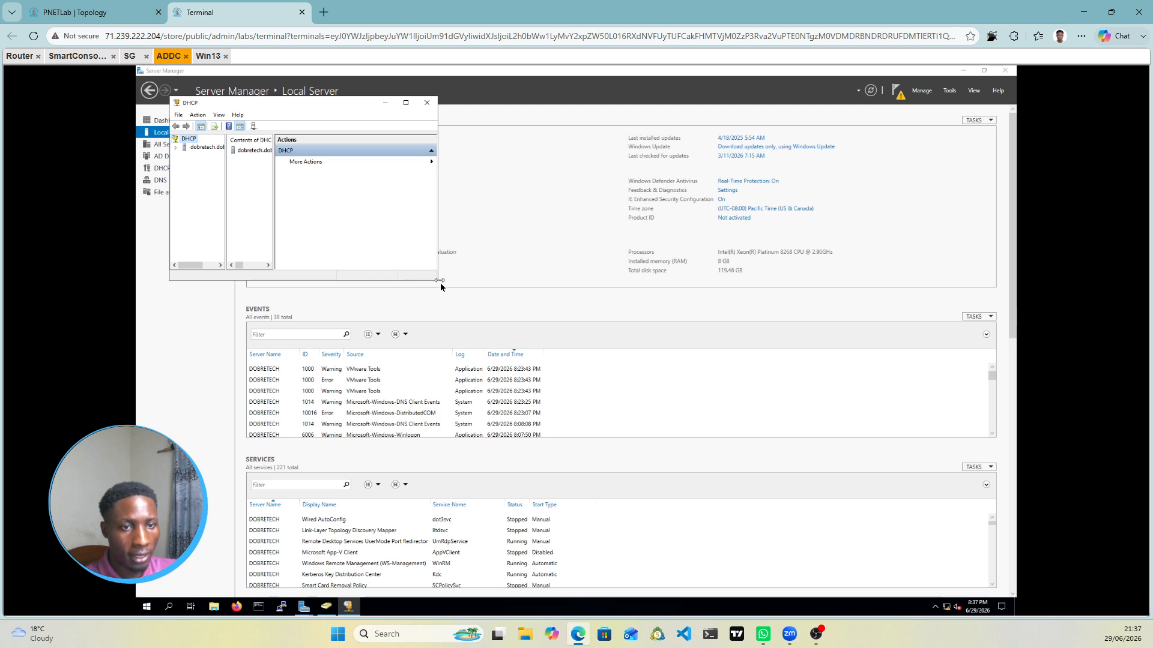
left_click_drag(440, 284, 602, 376)
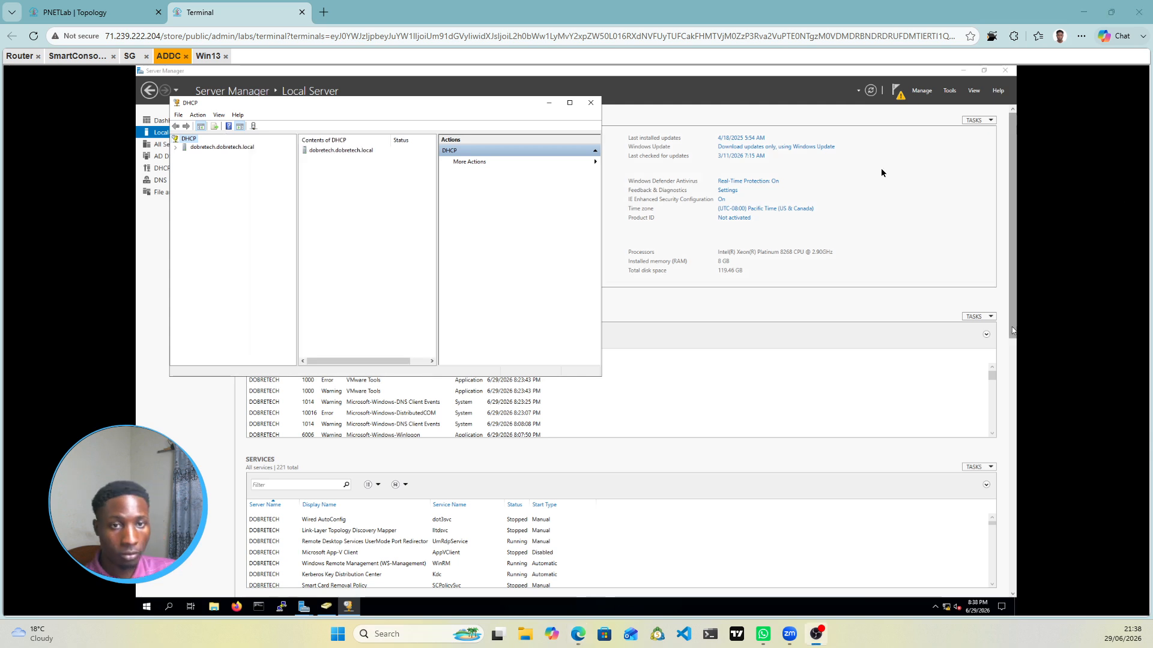
left_click(178, 149)
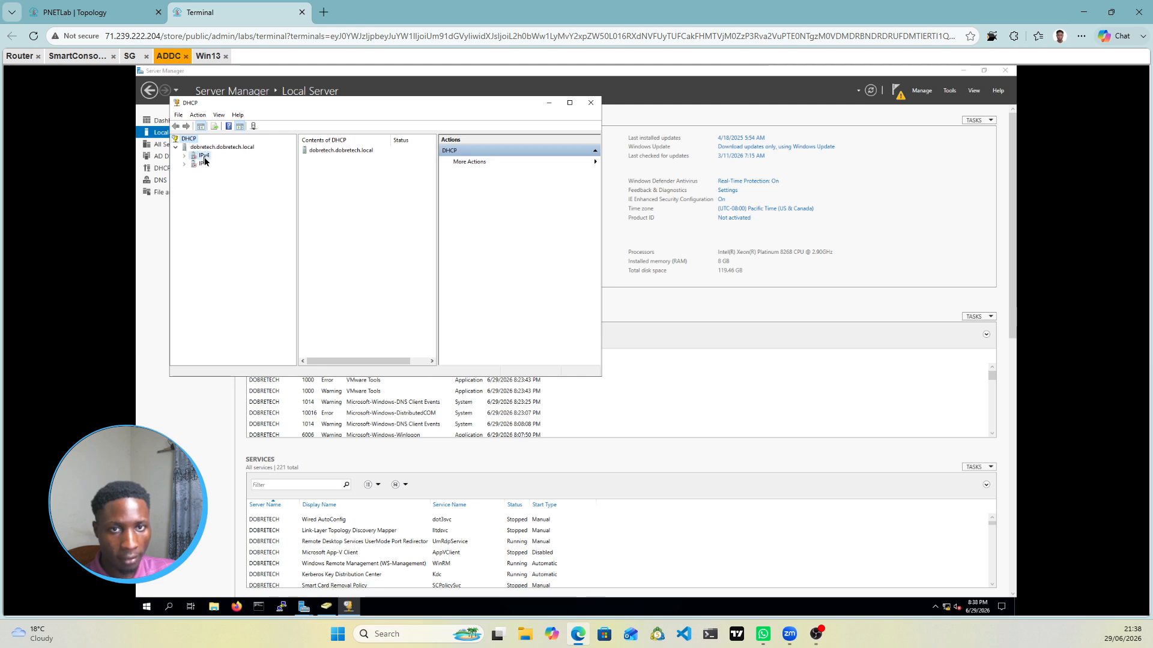
right_click(204, 160)
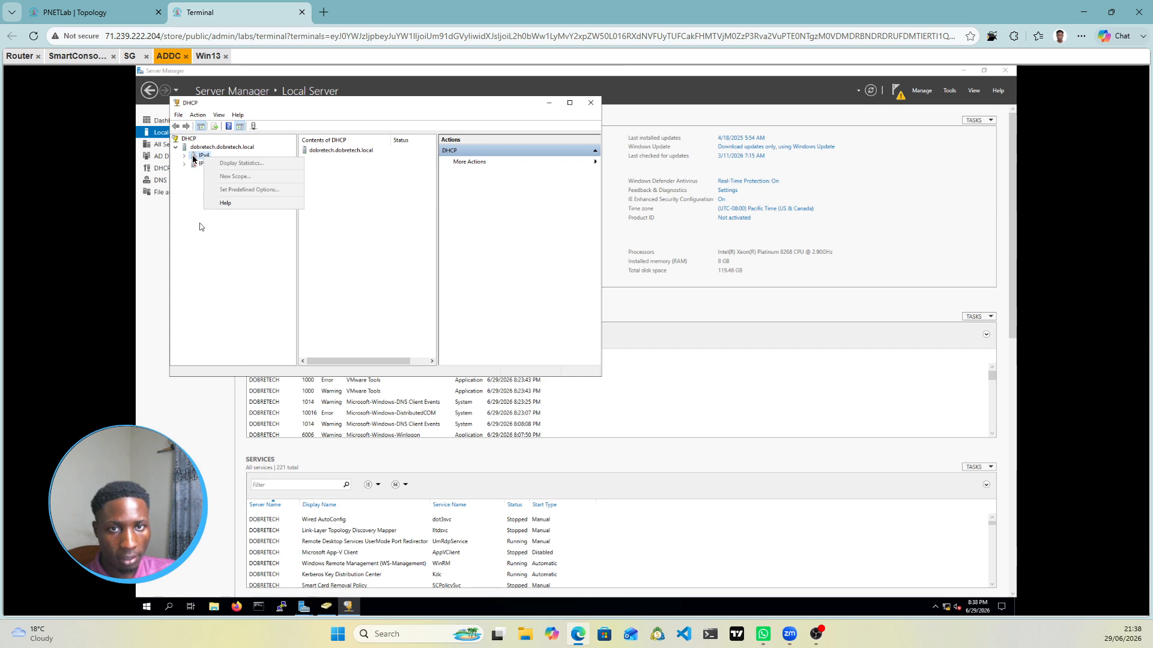
left_click(201, 227)
right_click(211, 151)
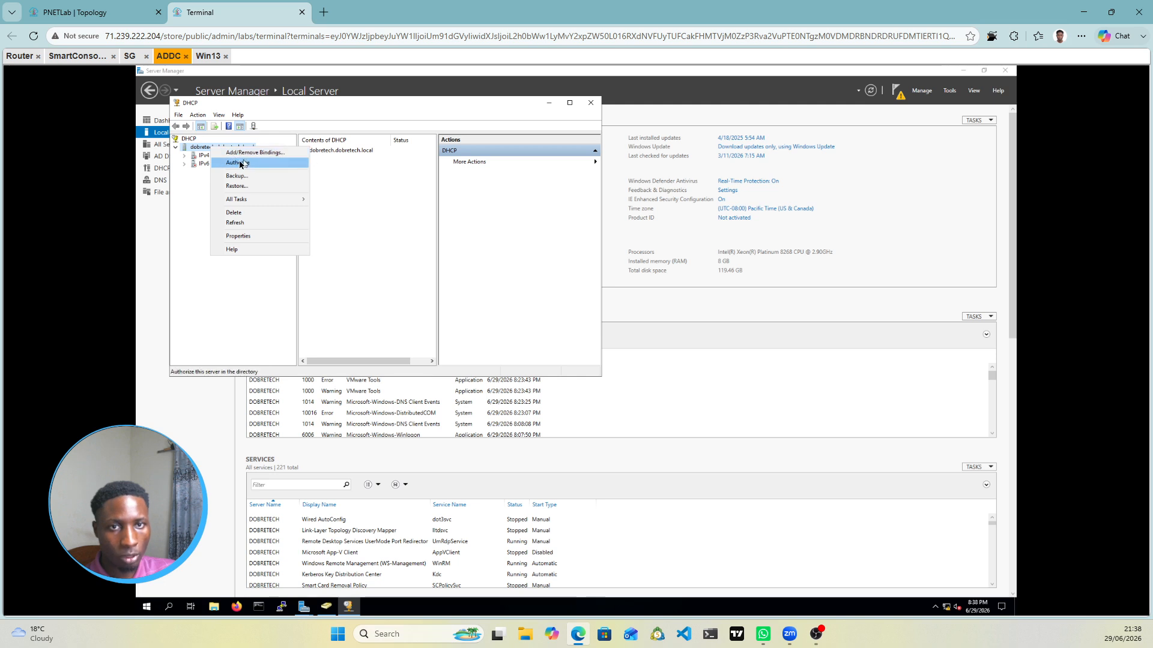
left_click(238, 163)
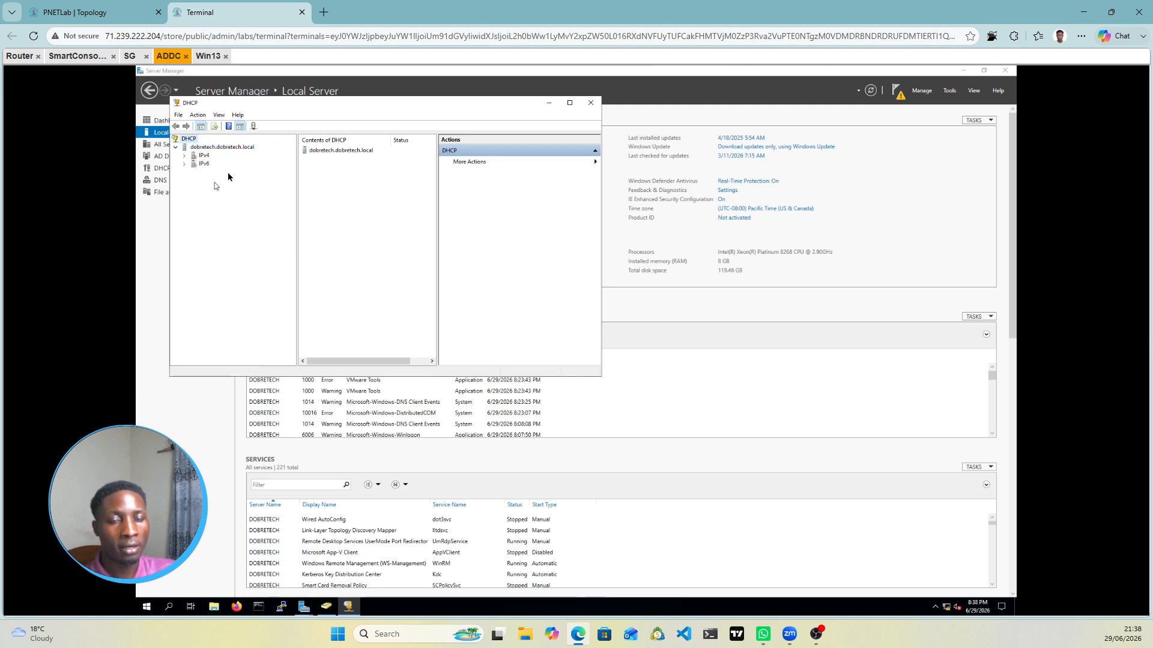
Step: Expand the IPv4 and IPv6 branches and bring up IPv4's actions for a new scope
left_click(185, 156)
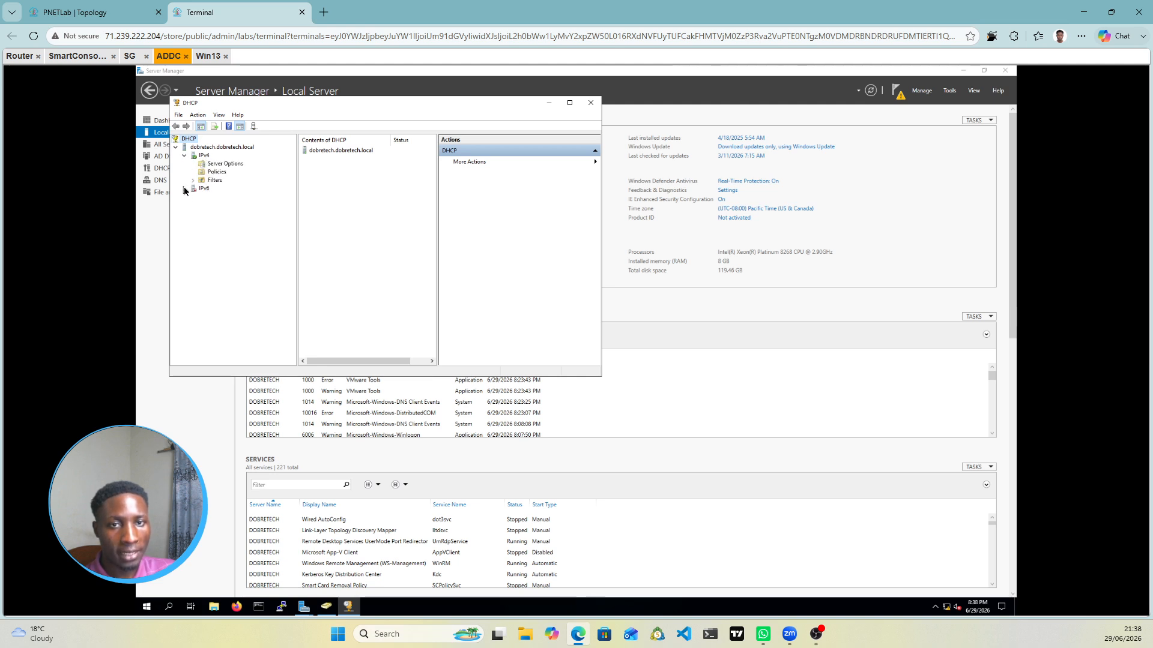
left_click(185, 189)
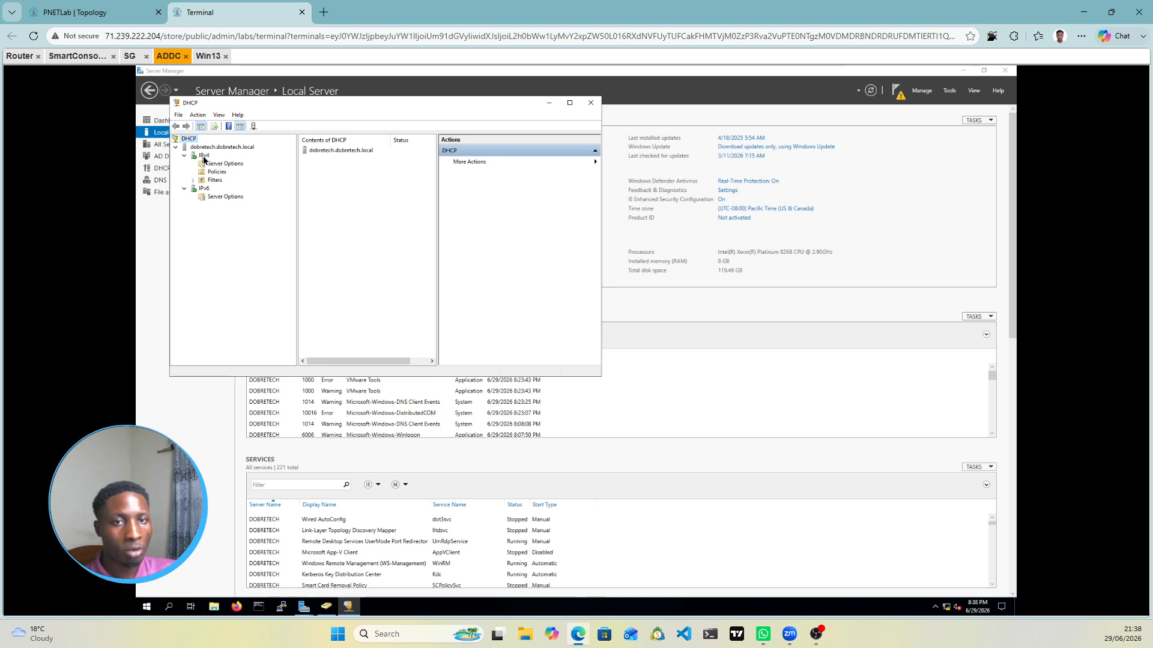
right_click(204, 160)
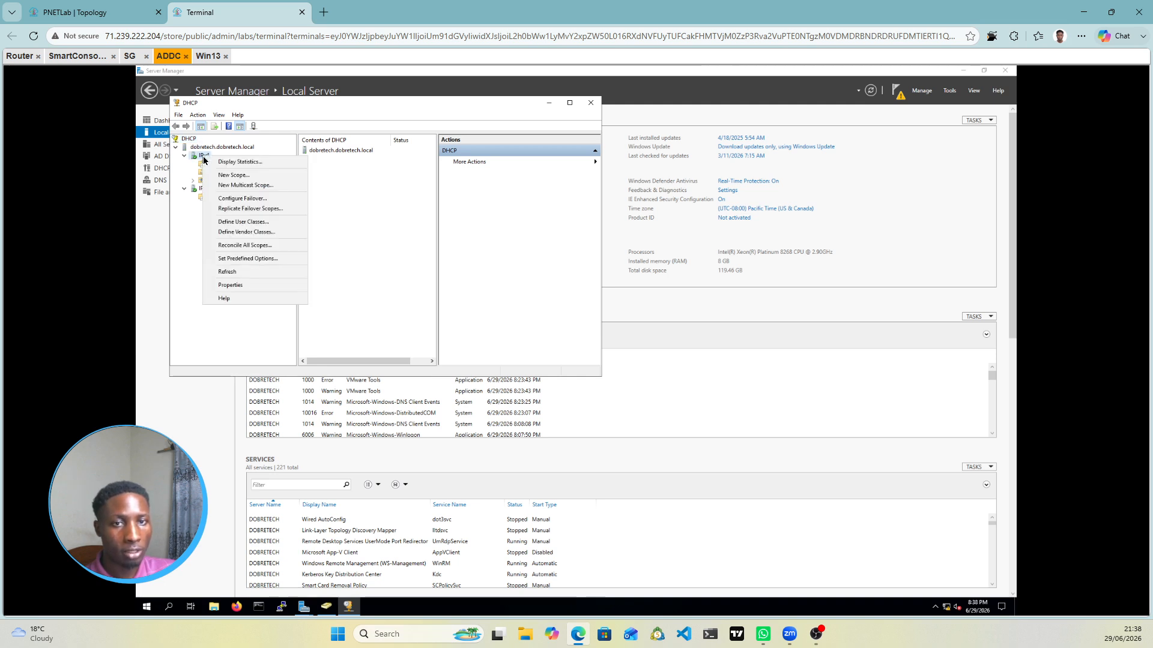
Step: Start the New Scope Wizard and name the scope Scope1
left_click(244, 177)
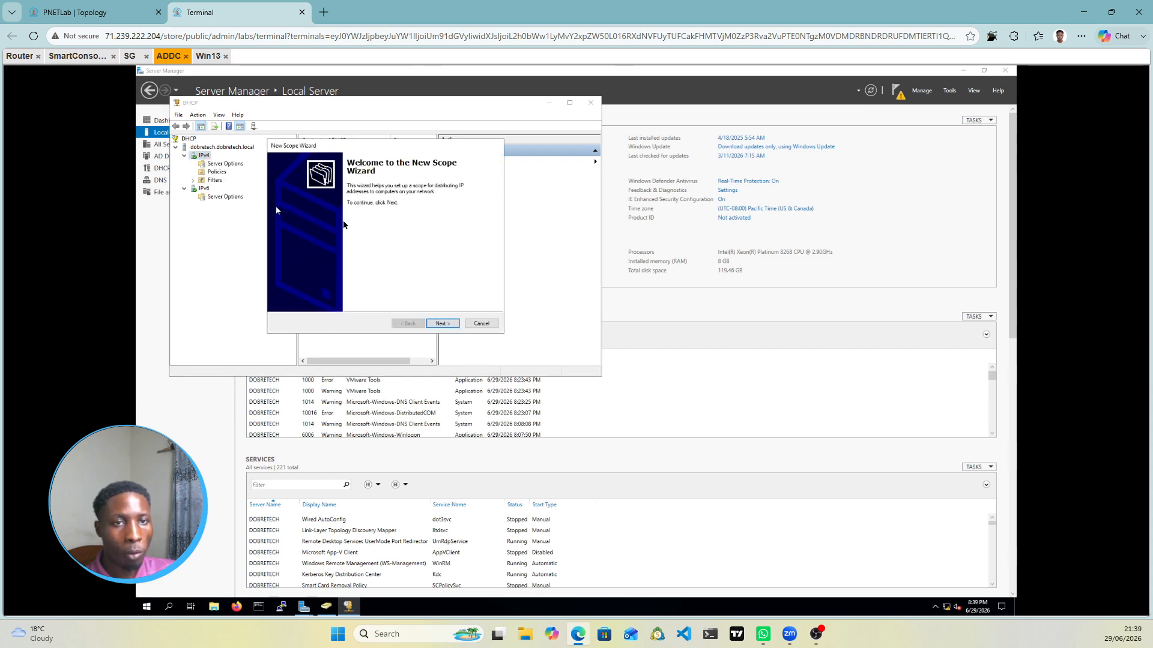
left_click(442, 324)
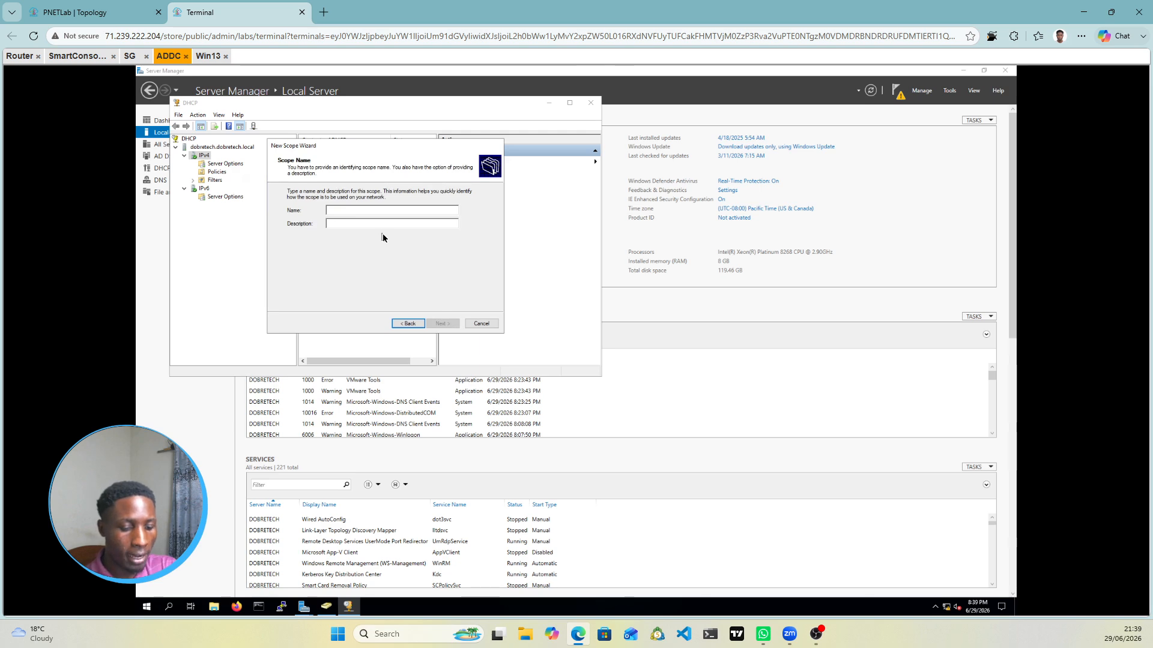
type("Scope1")
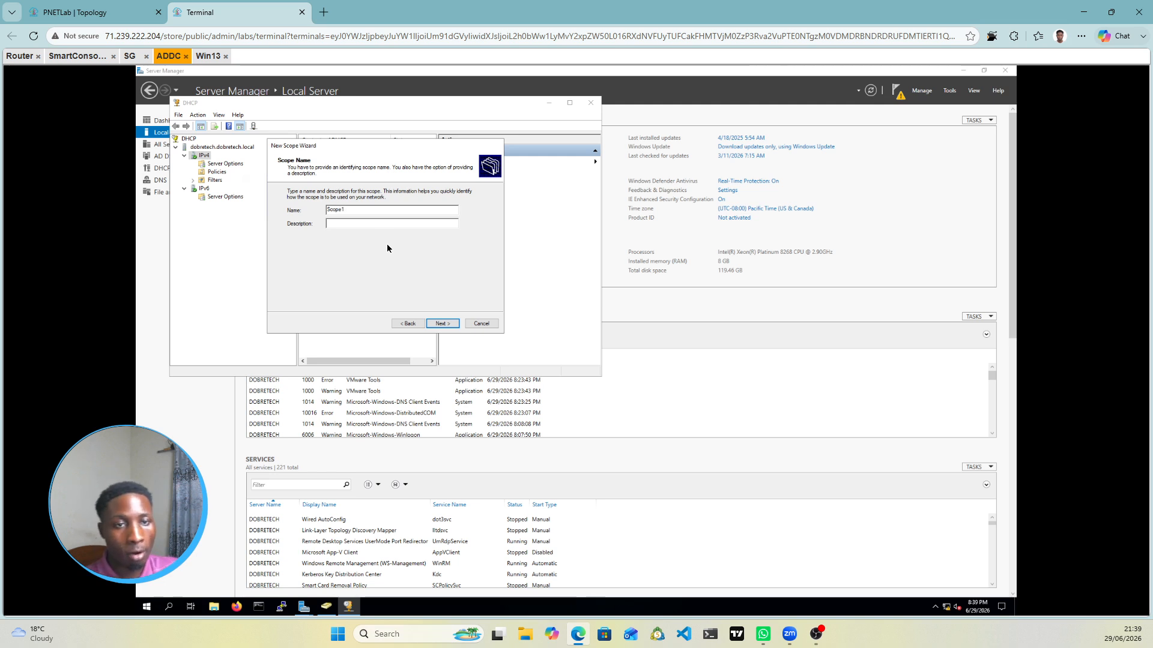
left_click(439, 327)
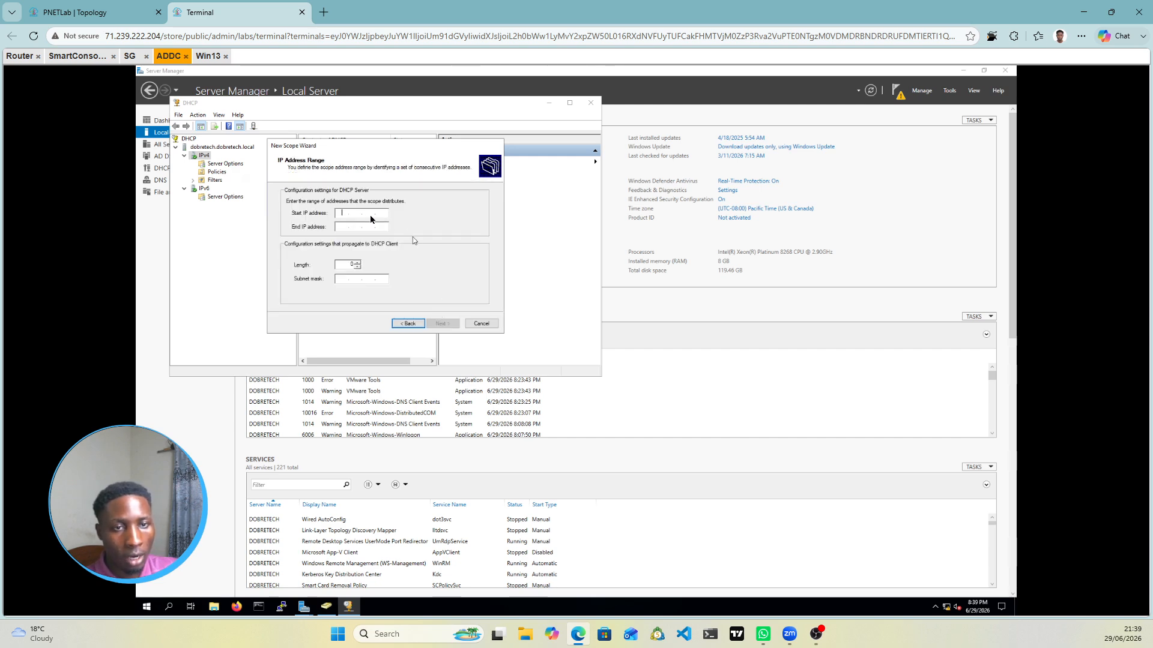
left_click(72, 12)
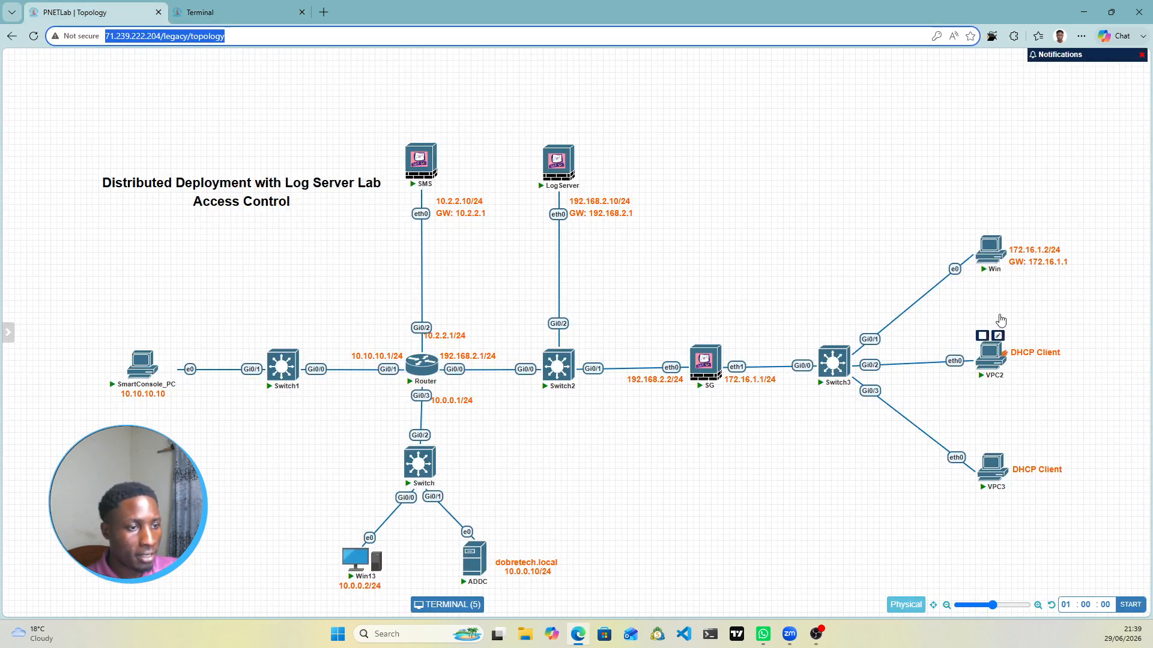
left_click(200, 12)
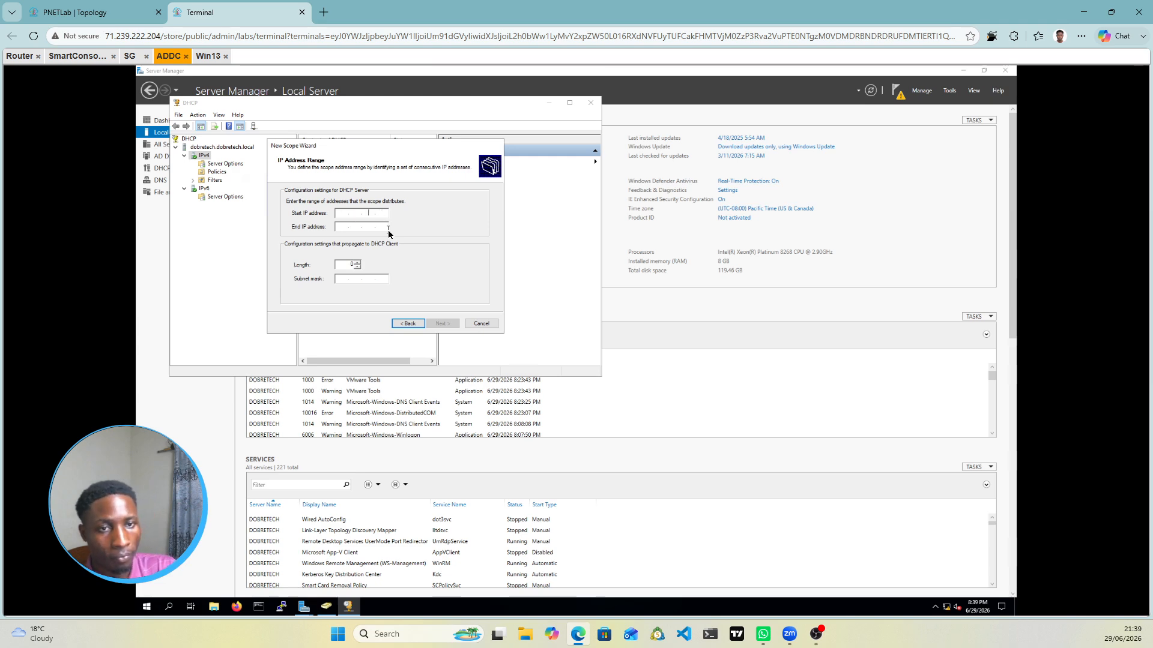
Step: Enter the range 172.16.1.10–172.16.1.50 with subnet mask 255.255.255.0 (length 24)
key("BackSpace")
key("BackSpace")
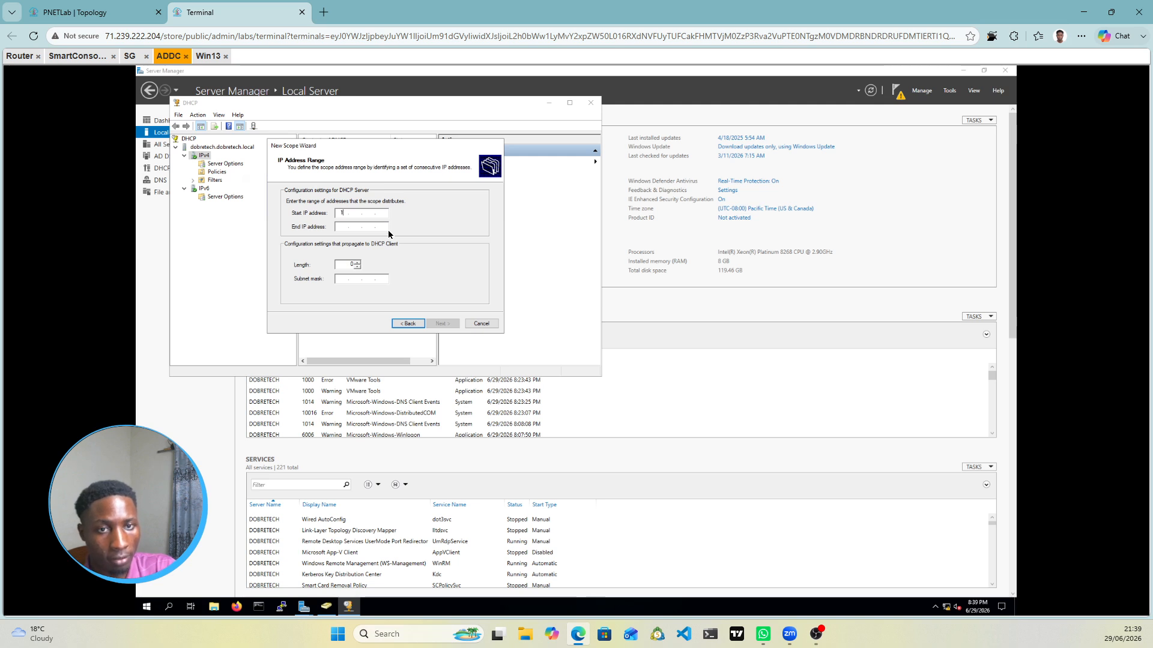
type("172.16")
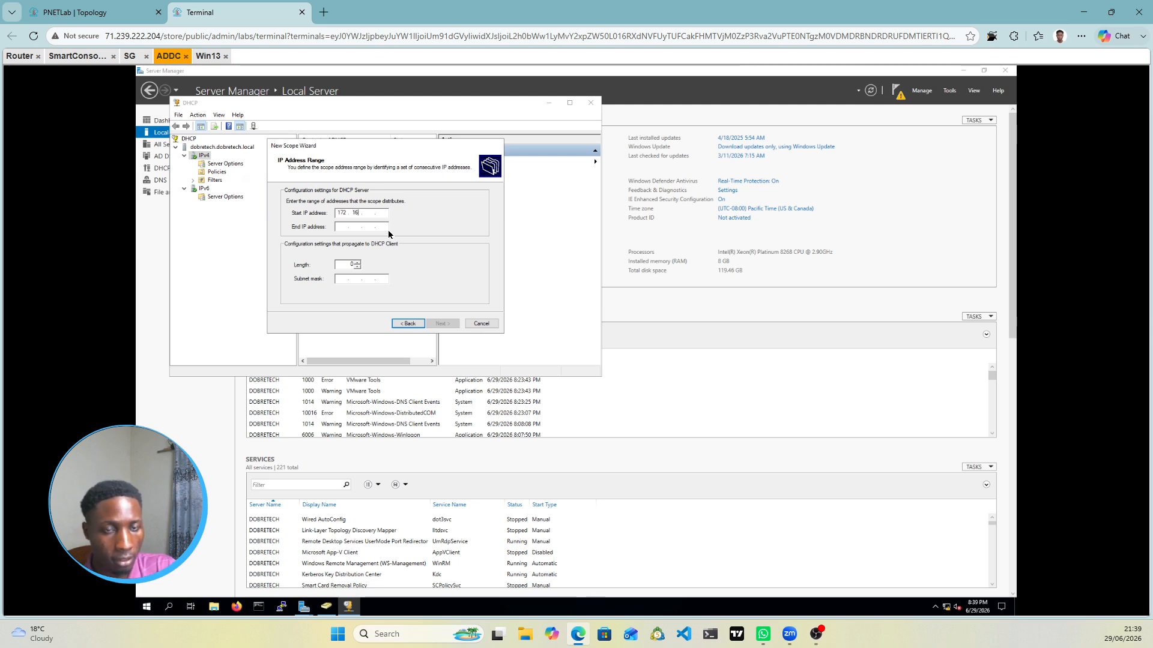
type(".1.10")
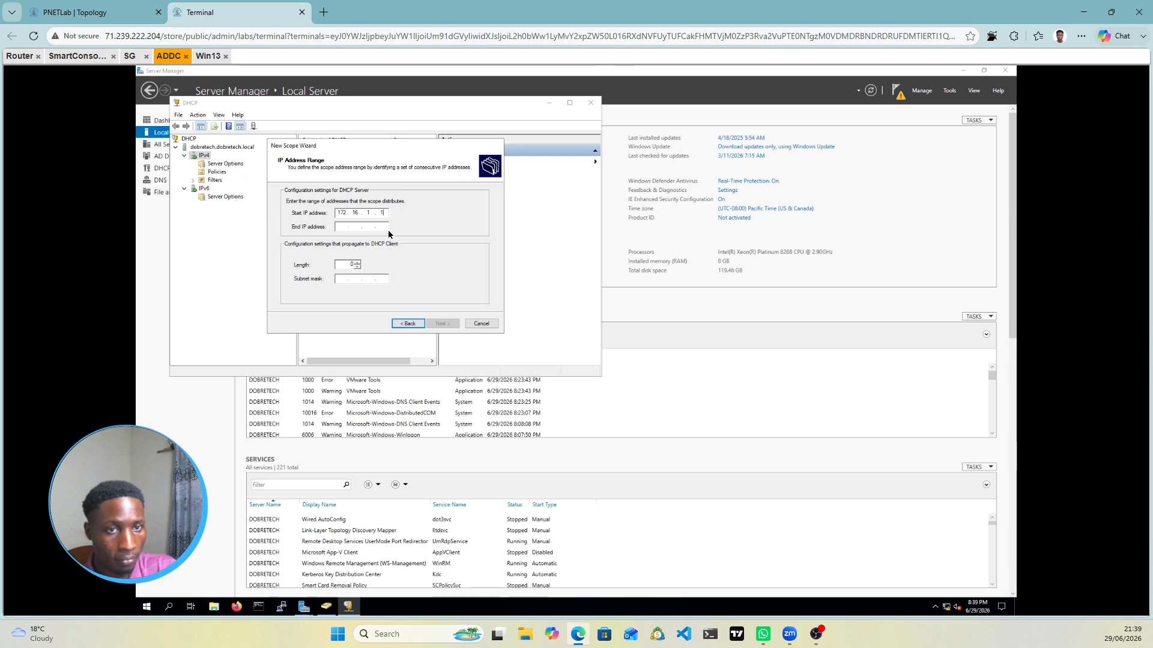
left_click(360, 231)
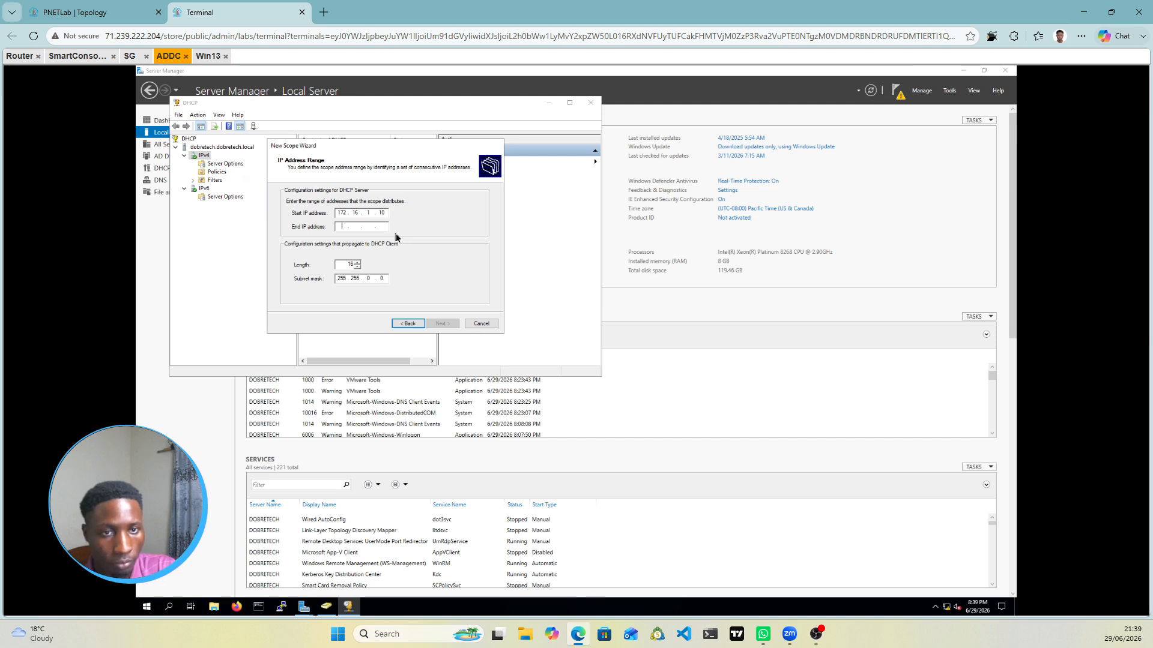
type("172.1")
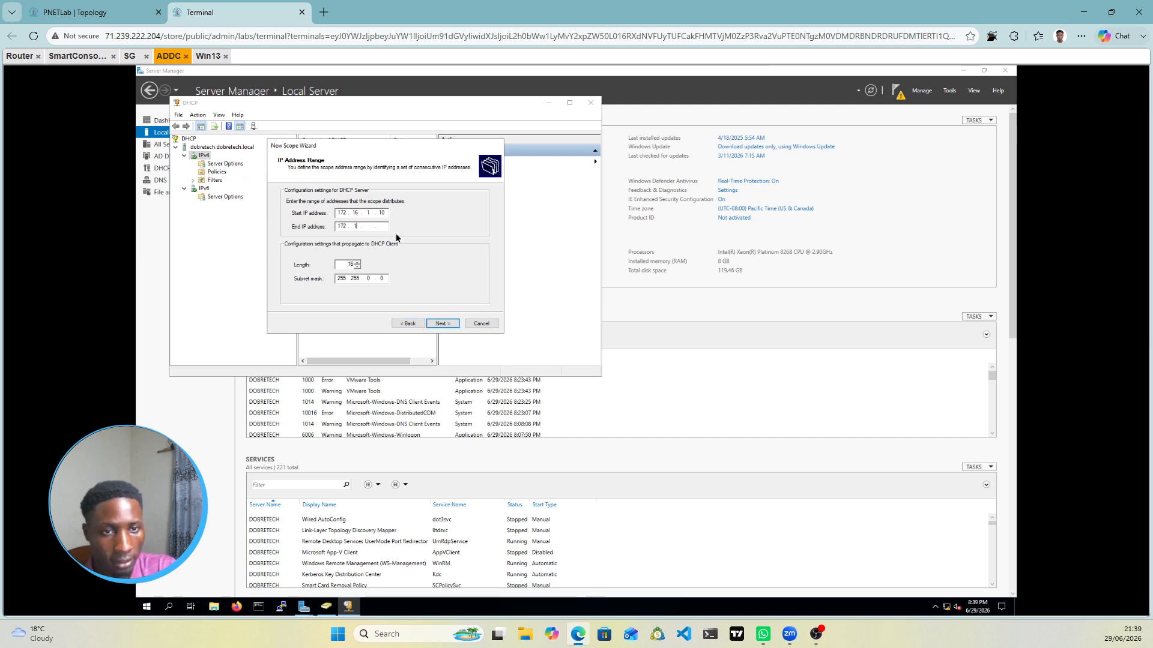
type("6.1.")
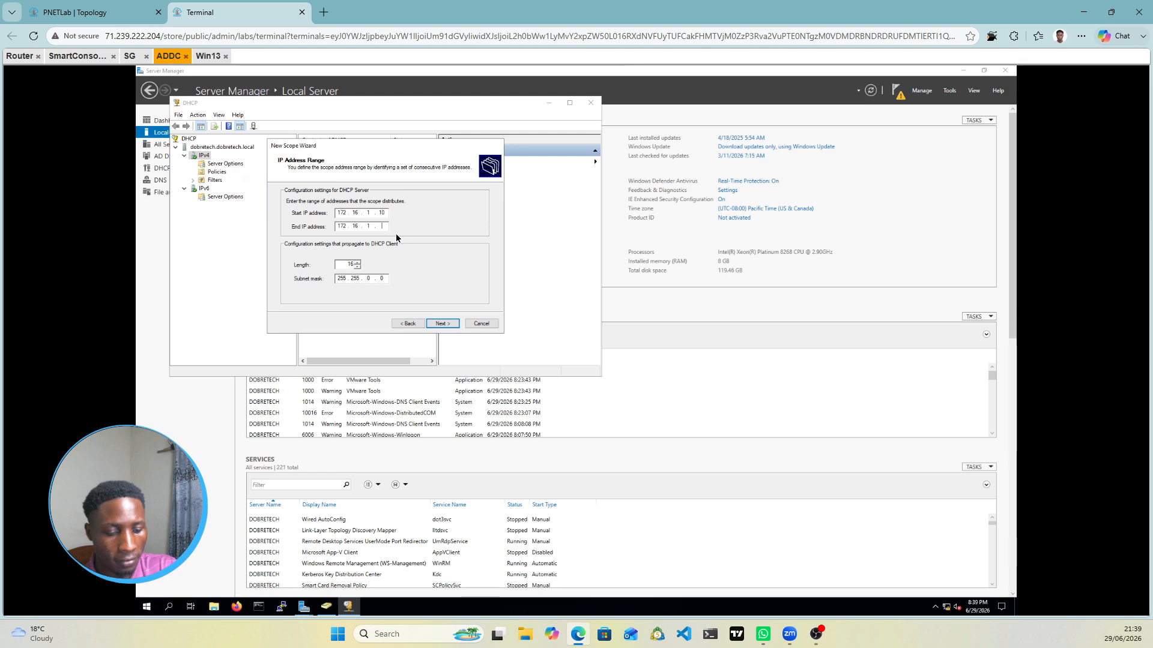
type("50")
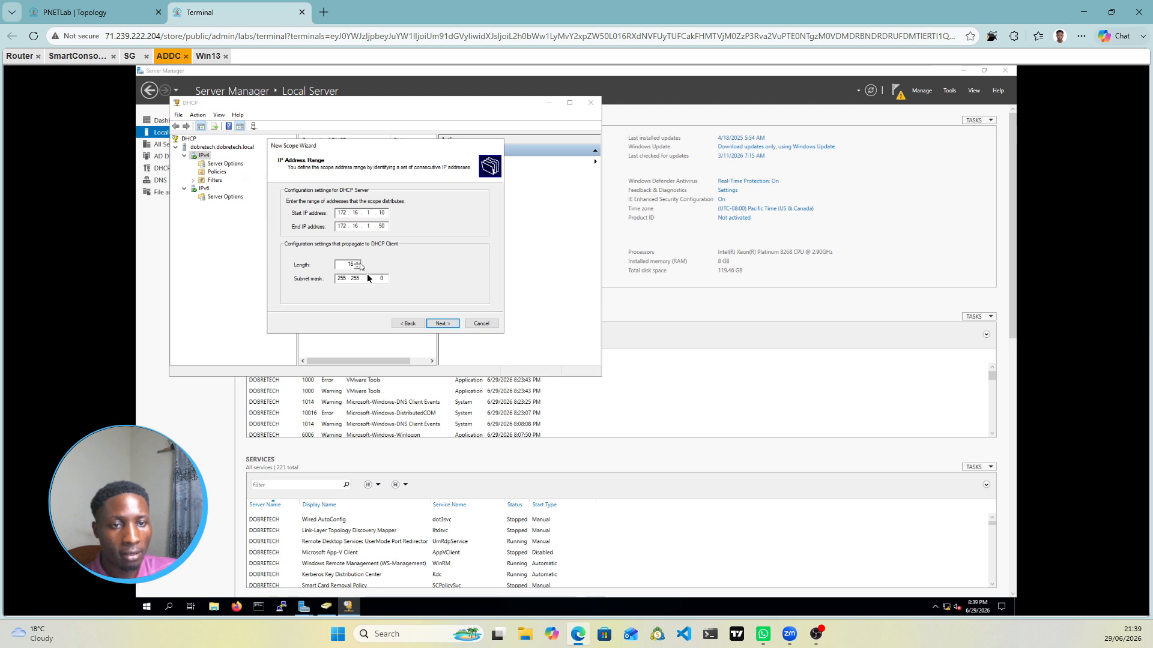
key("Tab")
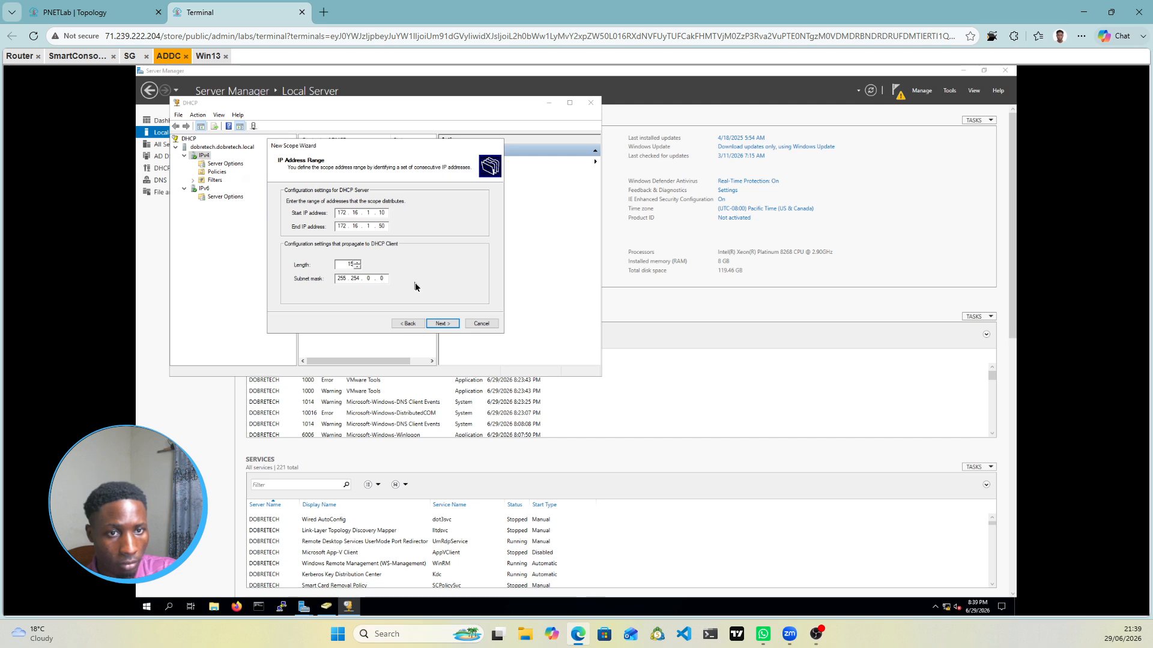
key("BackSpace")
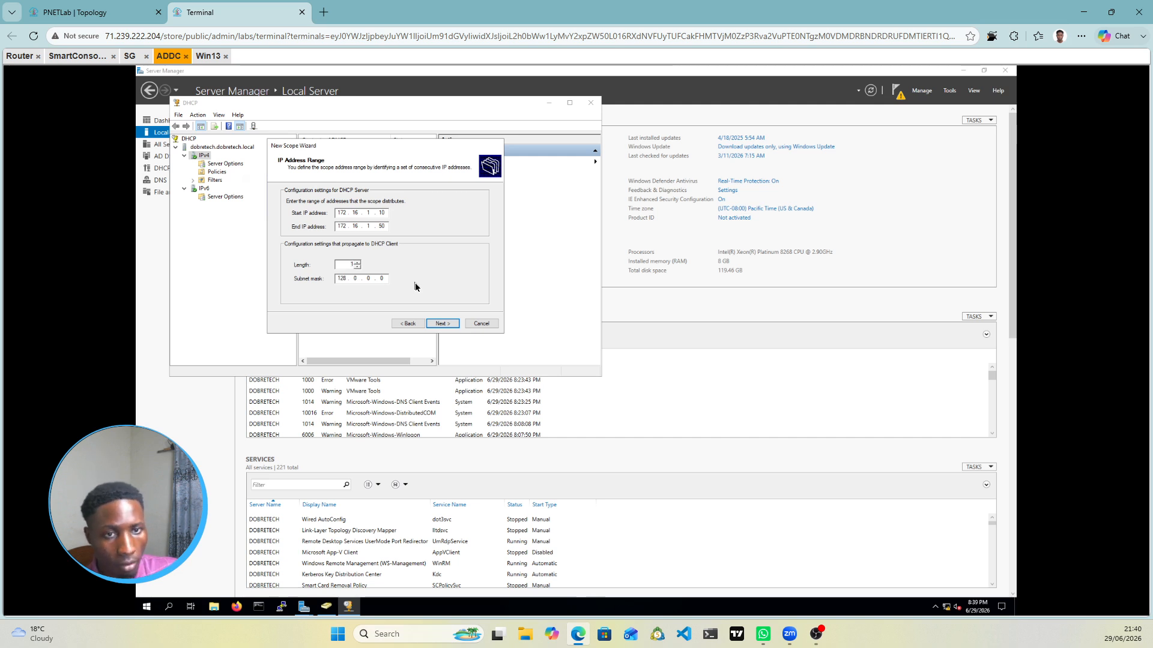
left_click(343, 279)
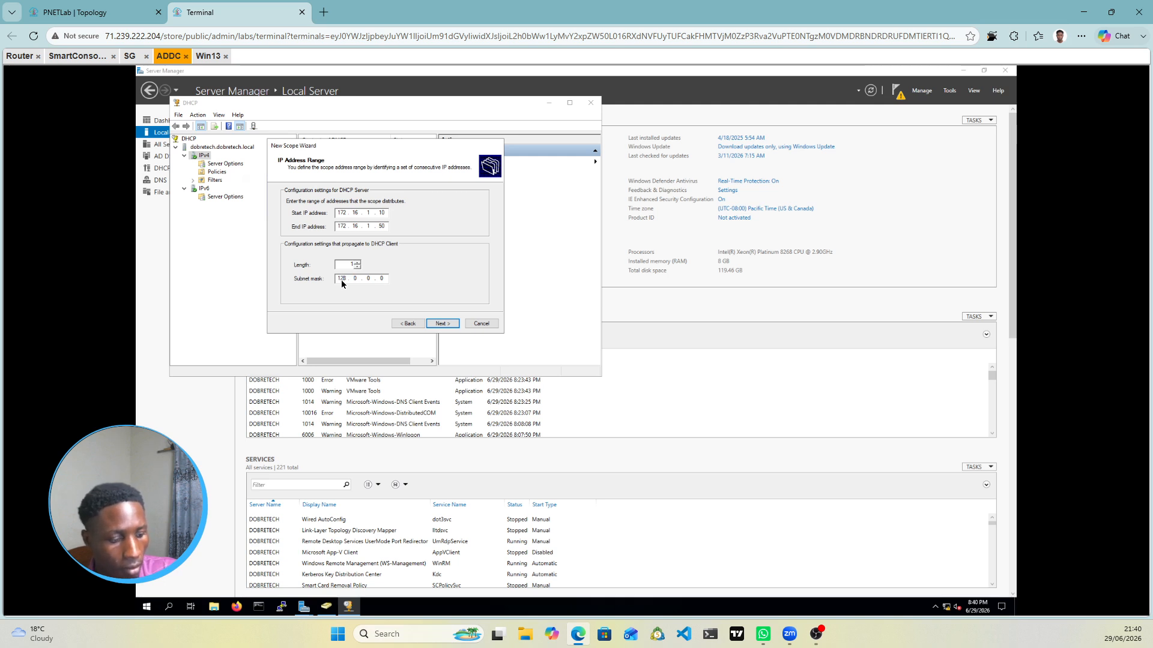
key("BackSpace")
key("BackSpace")
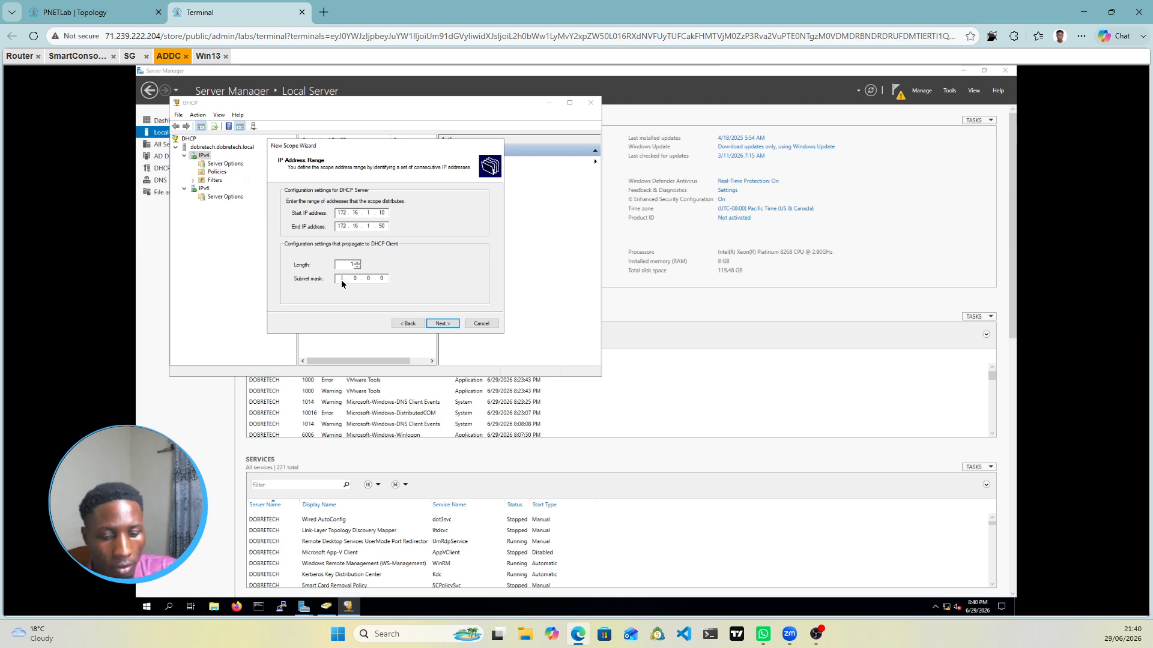
type("255 . ")
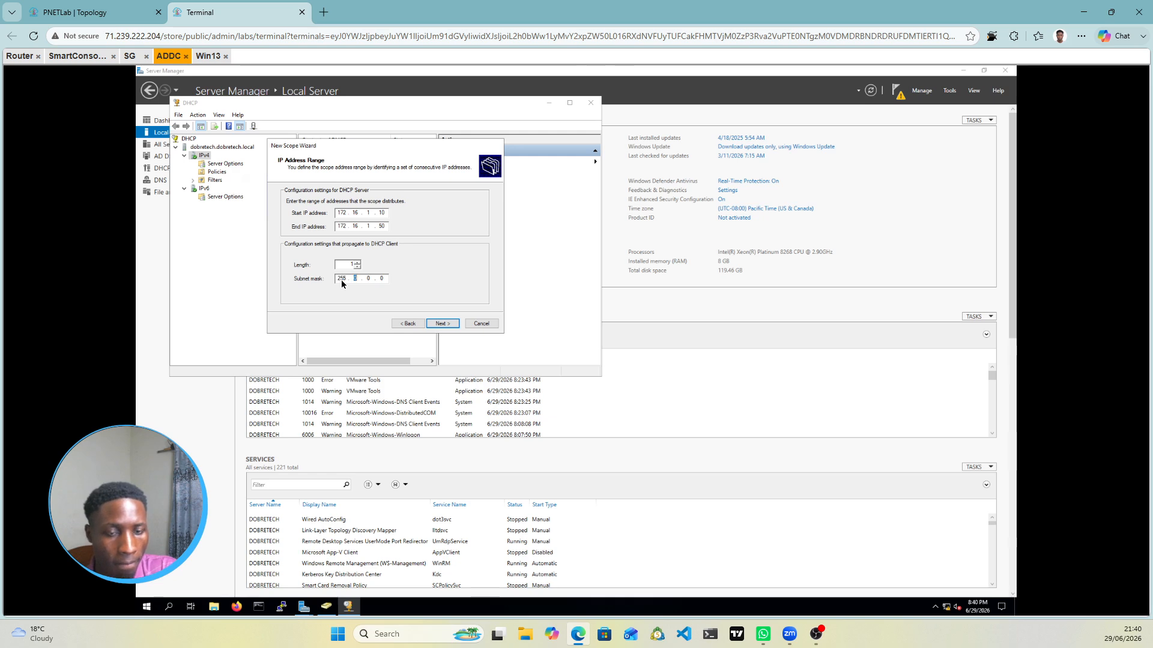
type("255 . ")
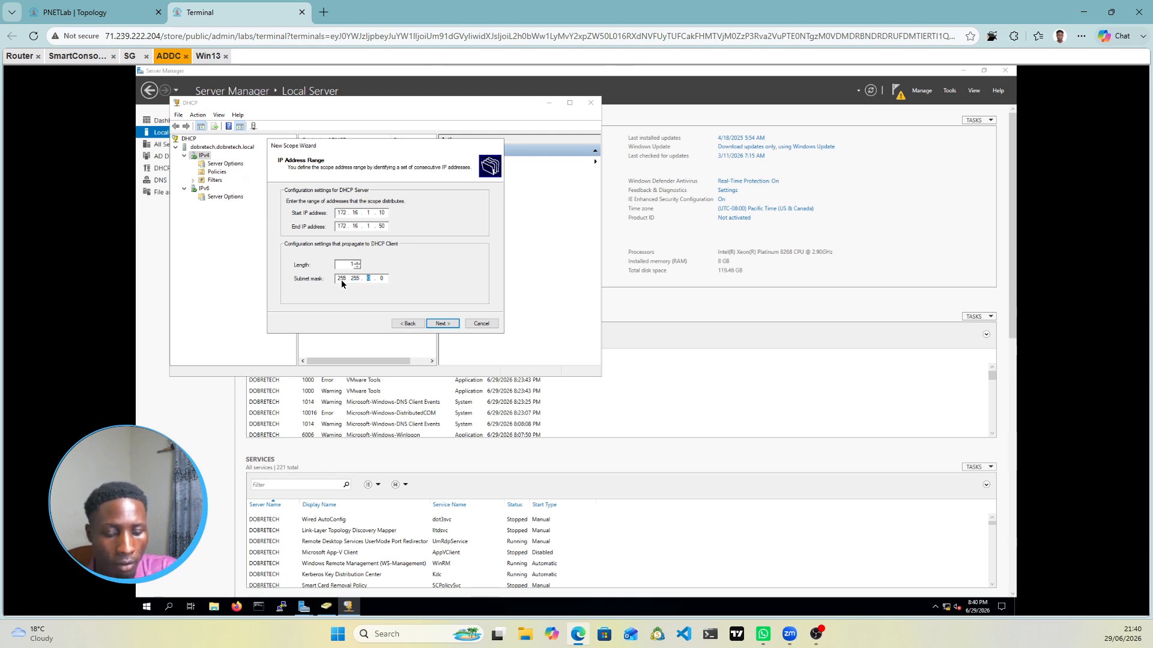
type("255 .")
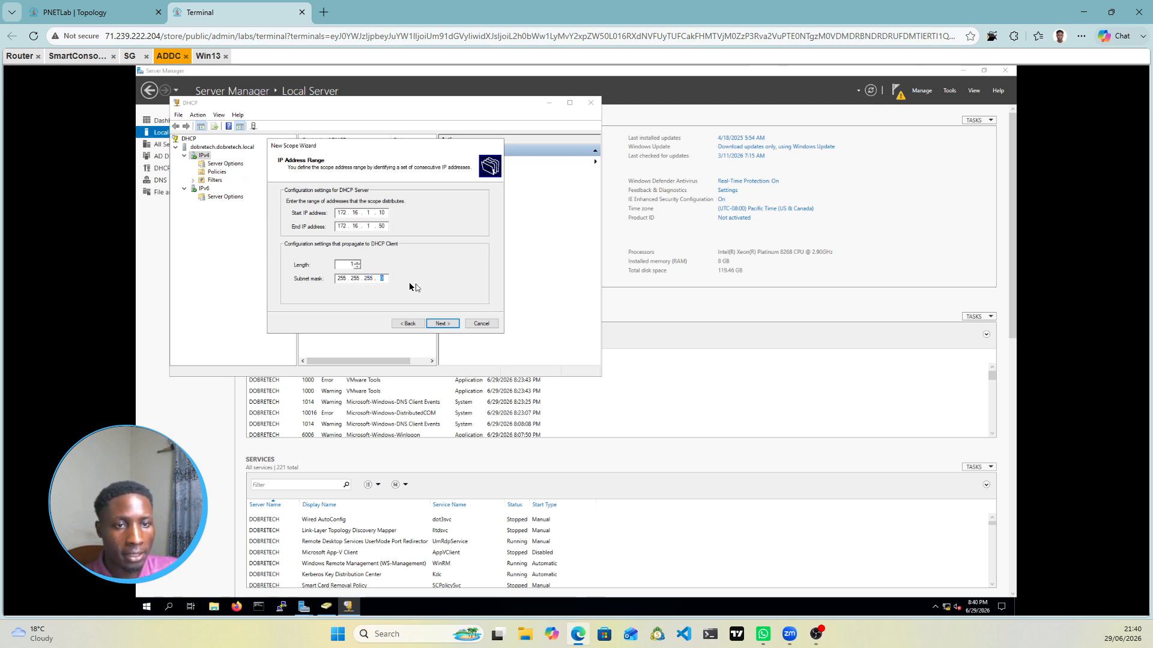
left_click(346, 266)
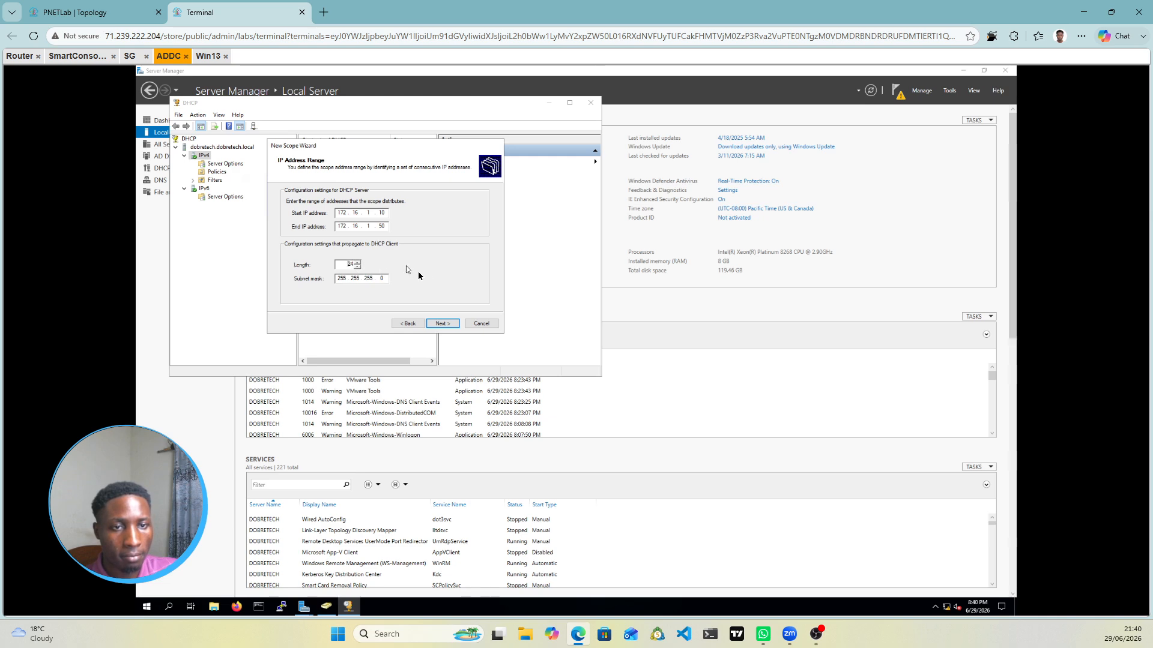
Step: Skip exclusions and keep the default lease duration in the scope wizard
left_click(443, 328)
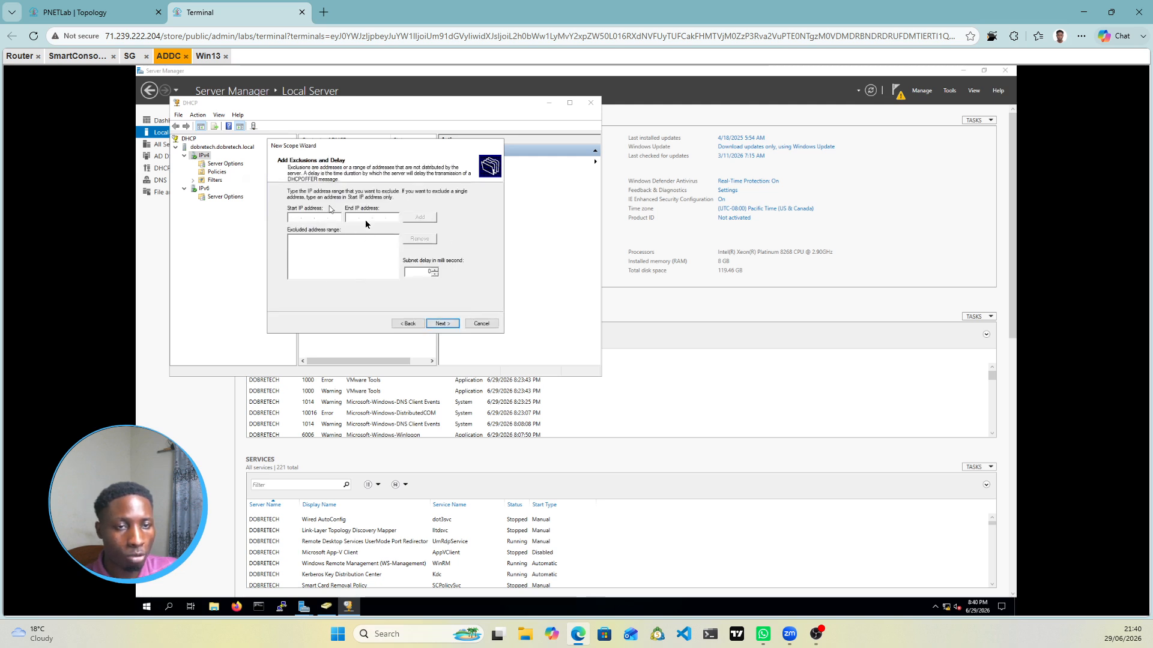
left_click(449, 323)
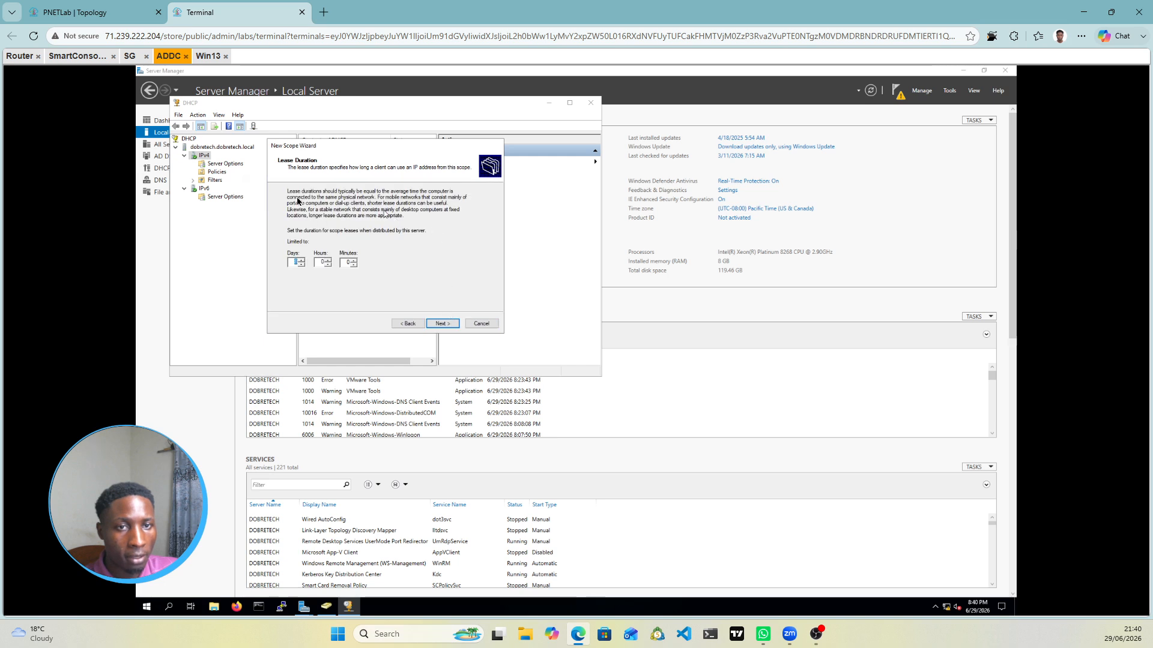
left_click(449, 324)
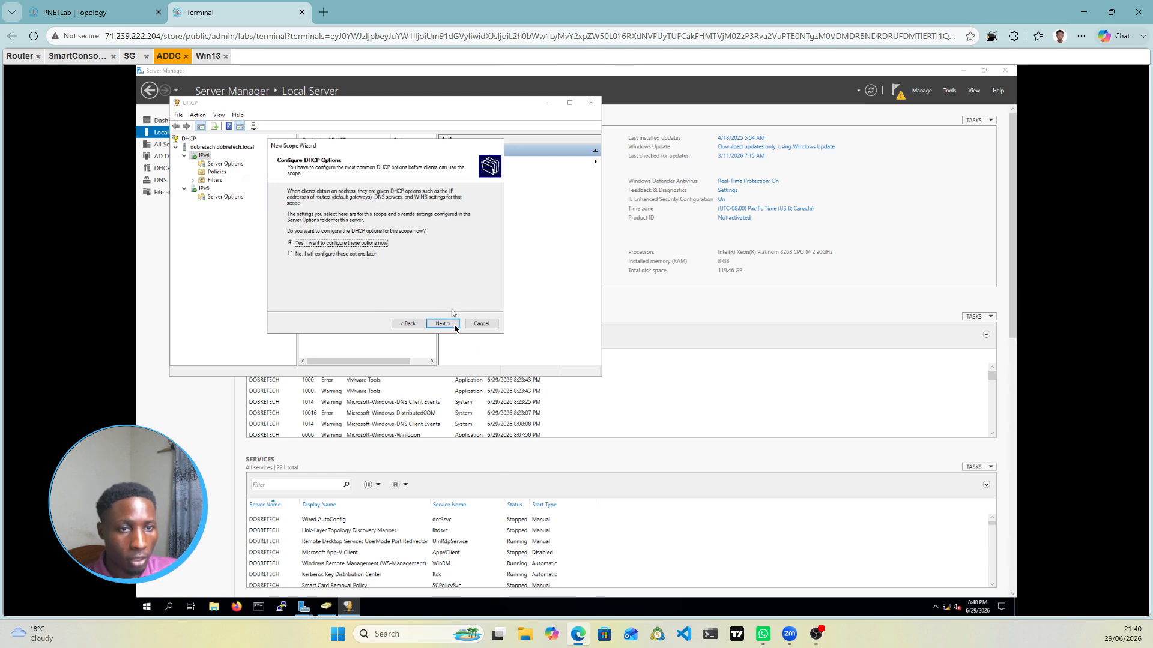
left_click(446, 324)
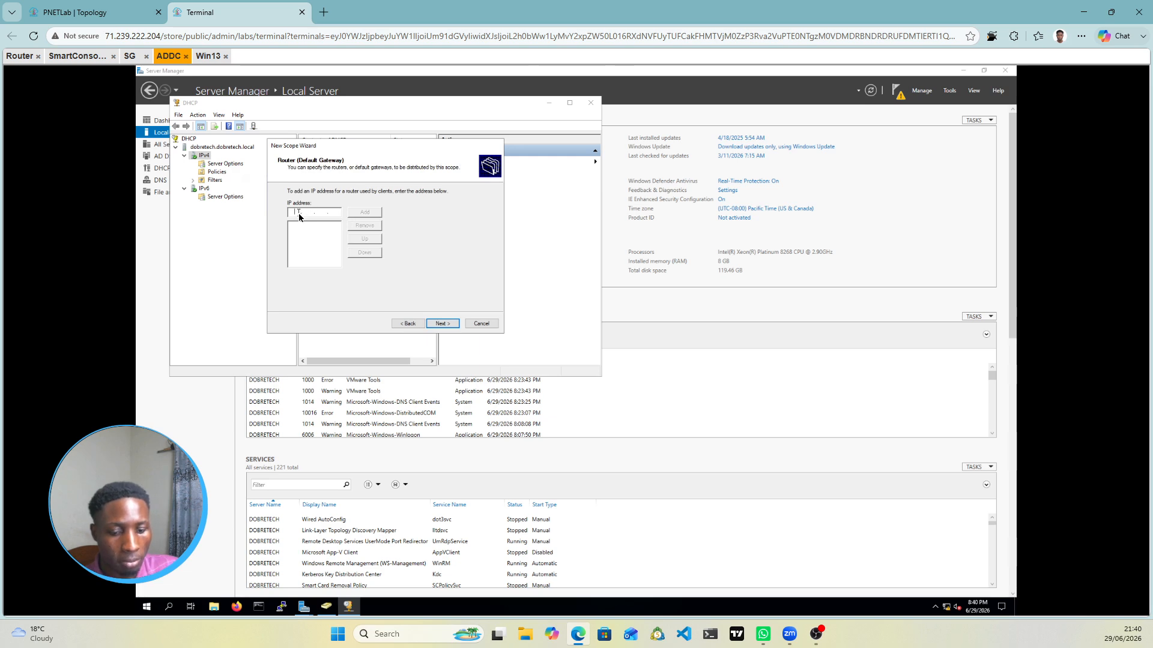
Step: Add 172.16.1.1 as default gateway, accept DNS, skip WINS, and activate the scope
type("172 . 16 . 1 . 1")
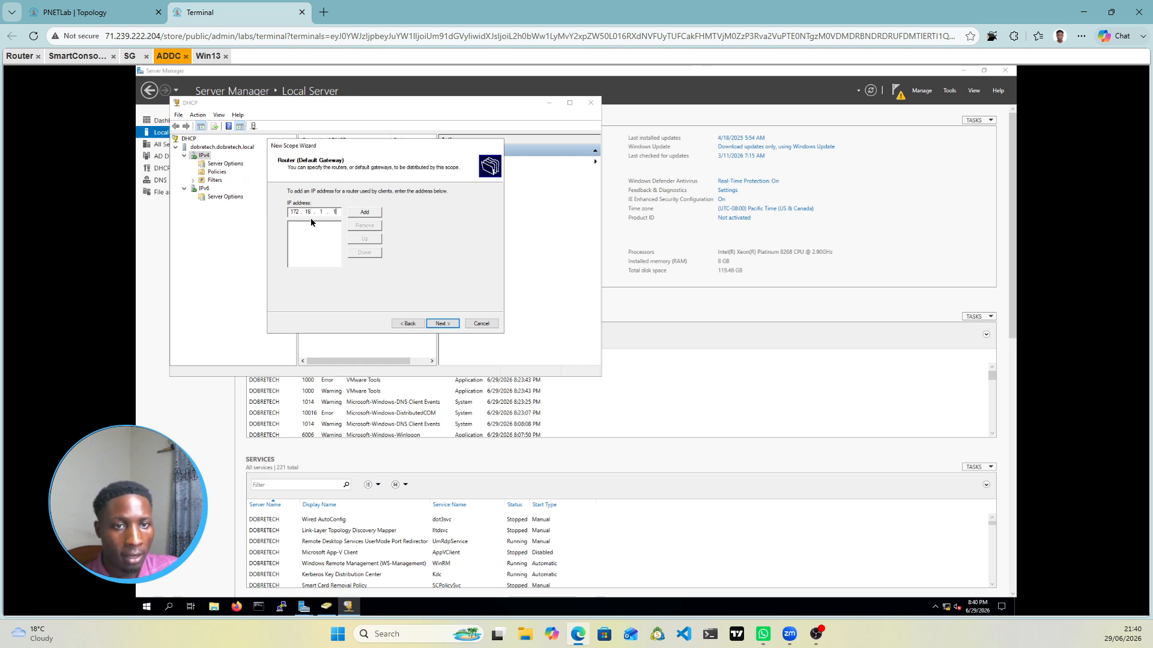
left_click(372, 214)
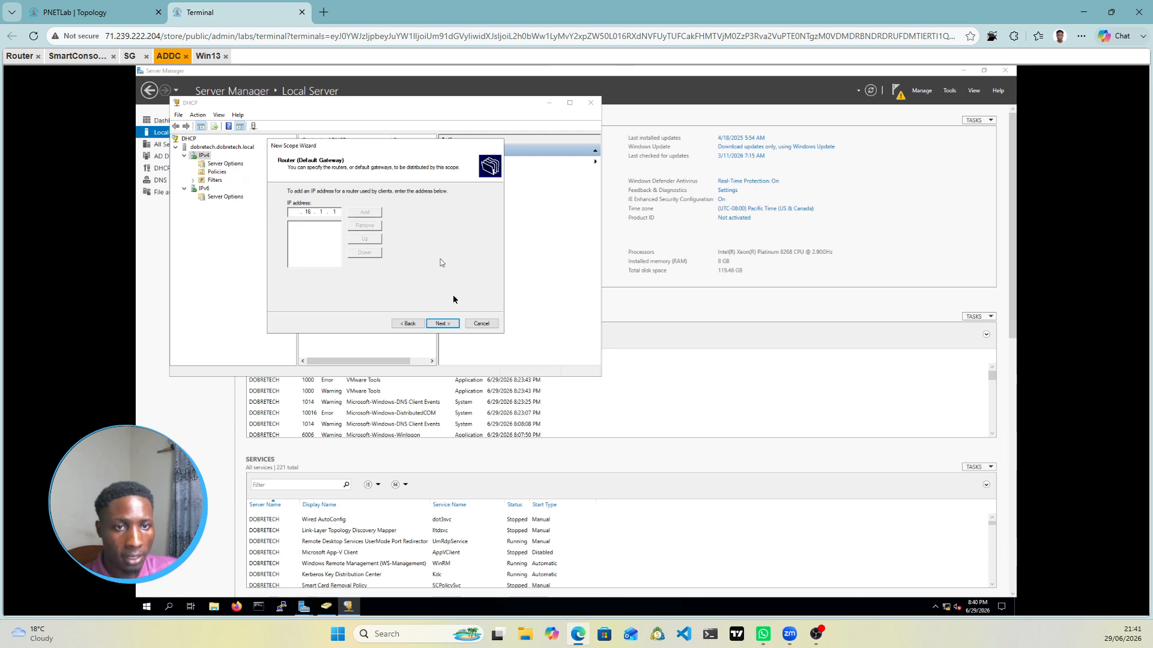
left_click(441, 324)
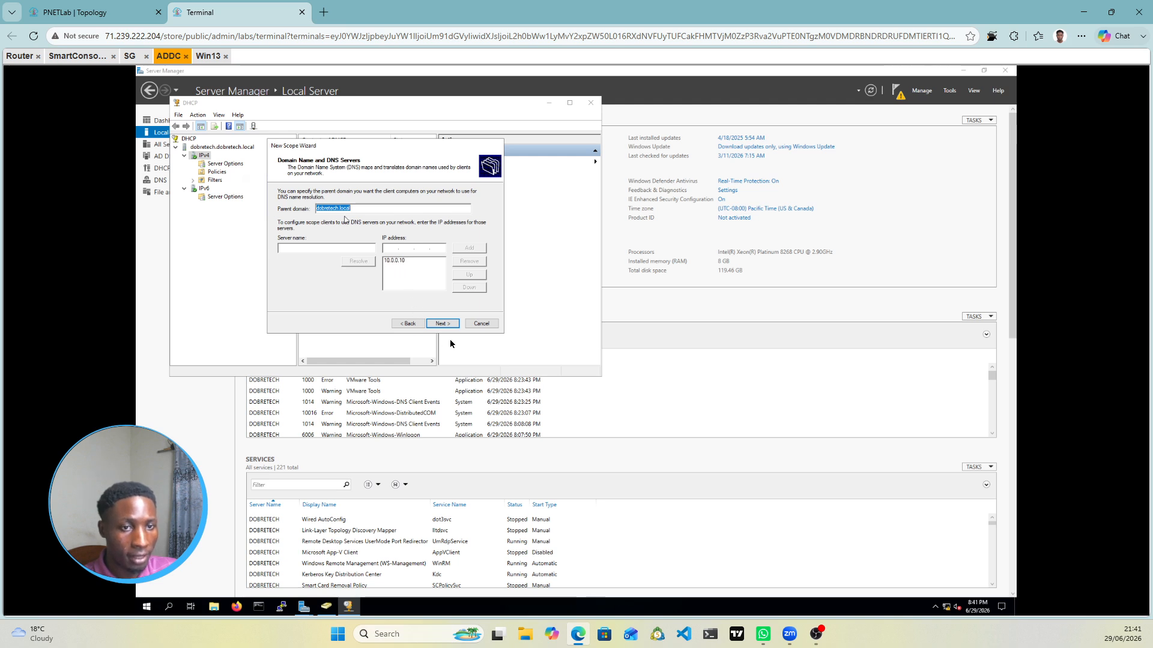
left_click(445, 323)
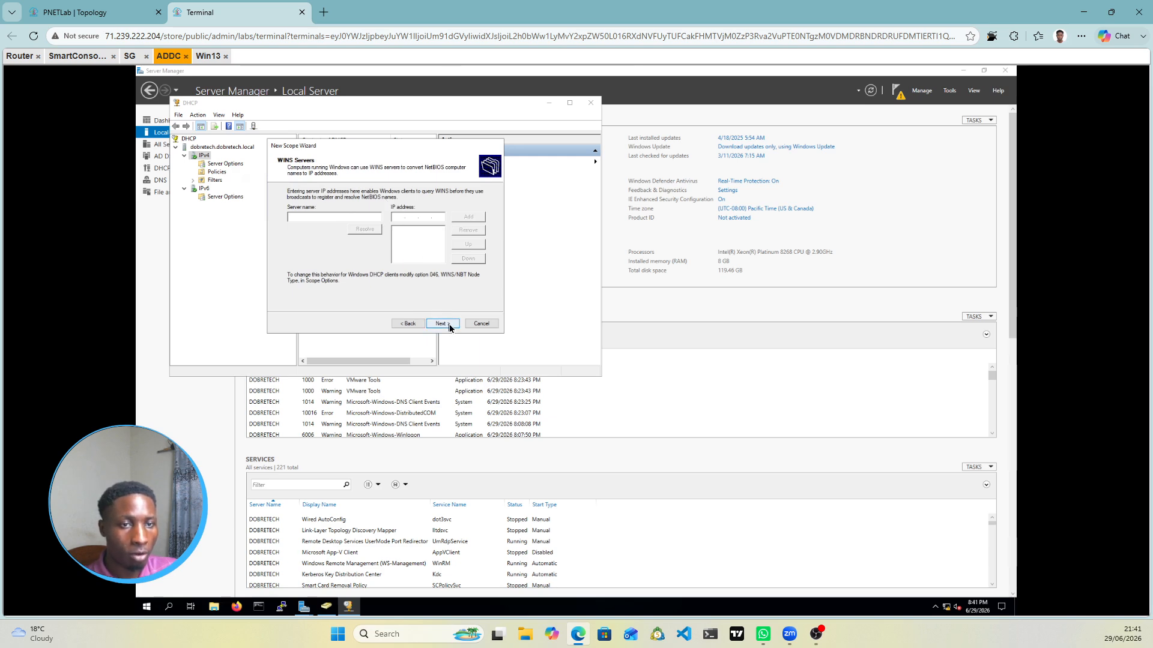
left_click(450, 328)
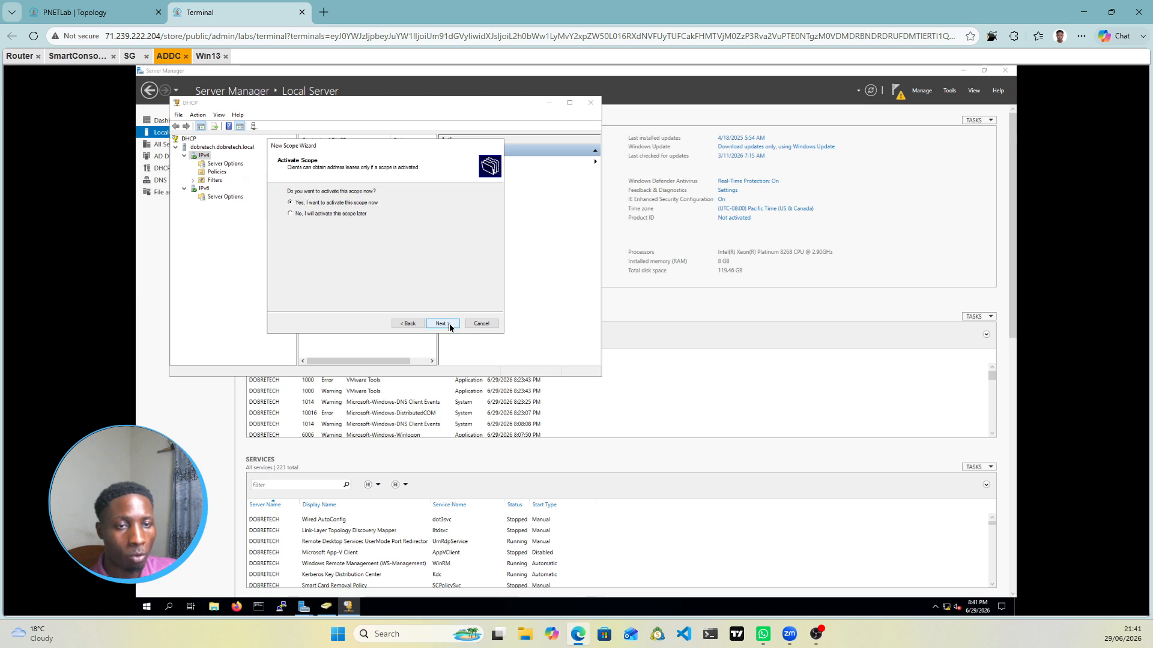
left_click(449, 326)
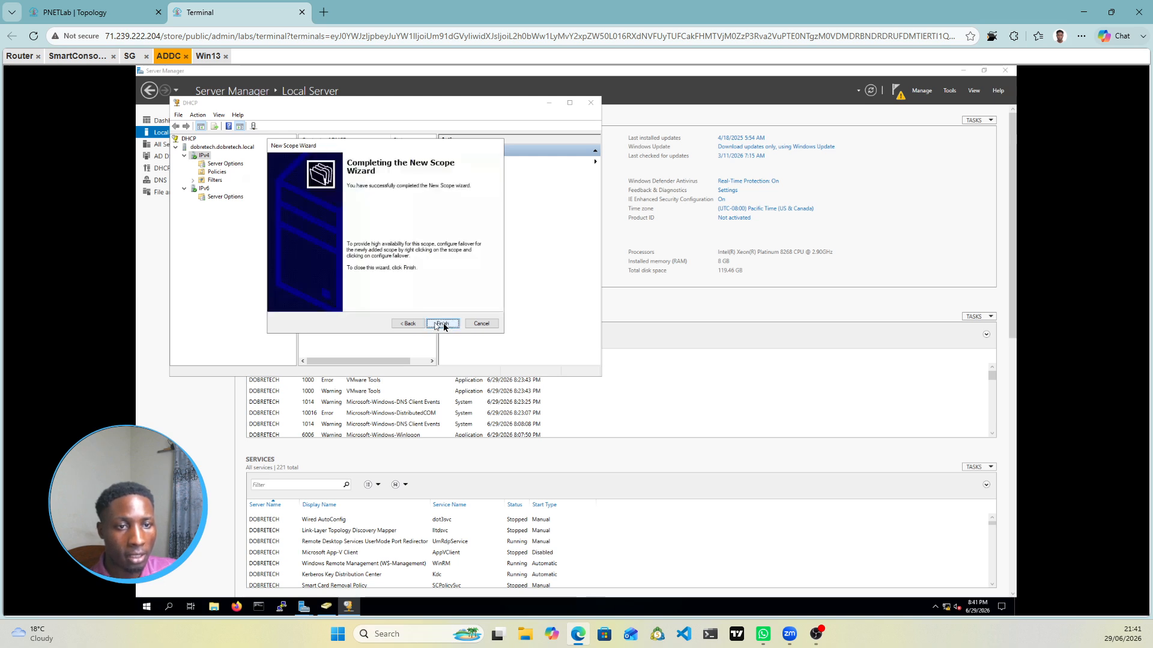
left_click(443, 326)
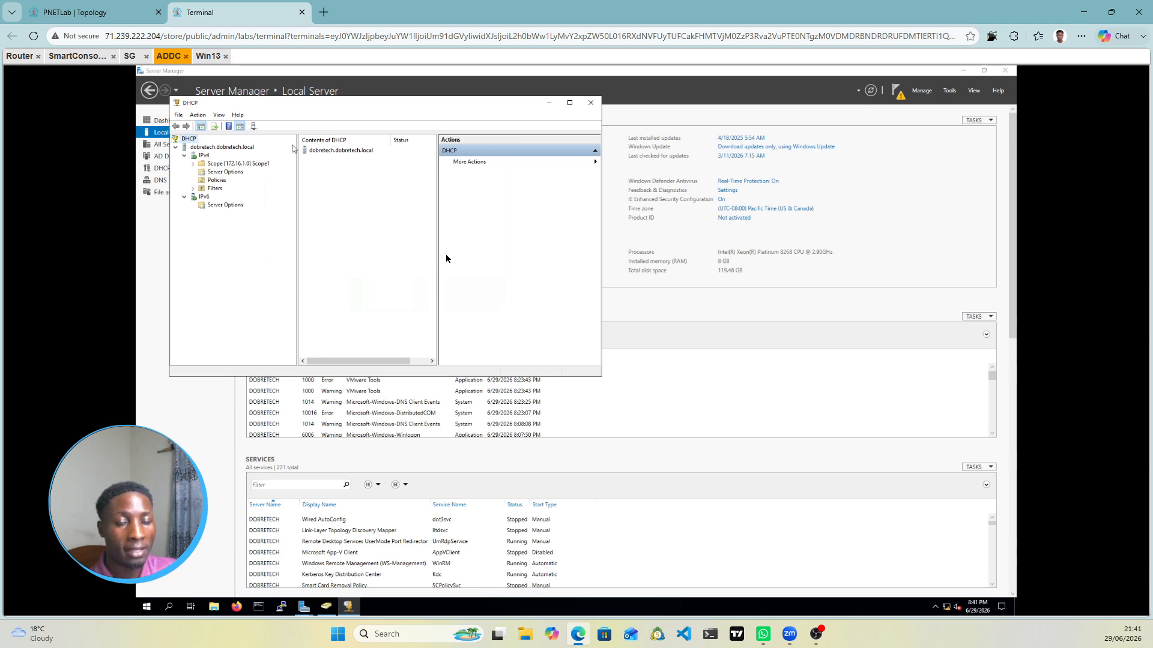
Step: Look over the lab topology, then bring up the Router's console at Router(config)#
left_click(147, 12)
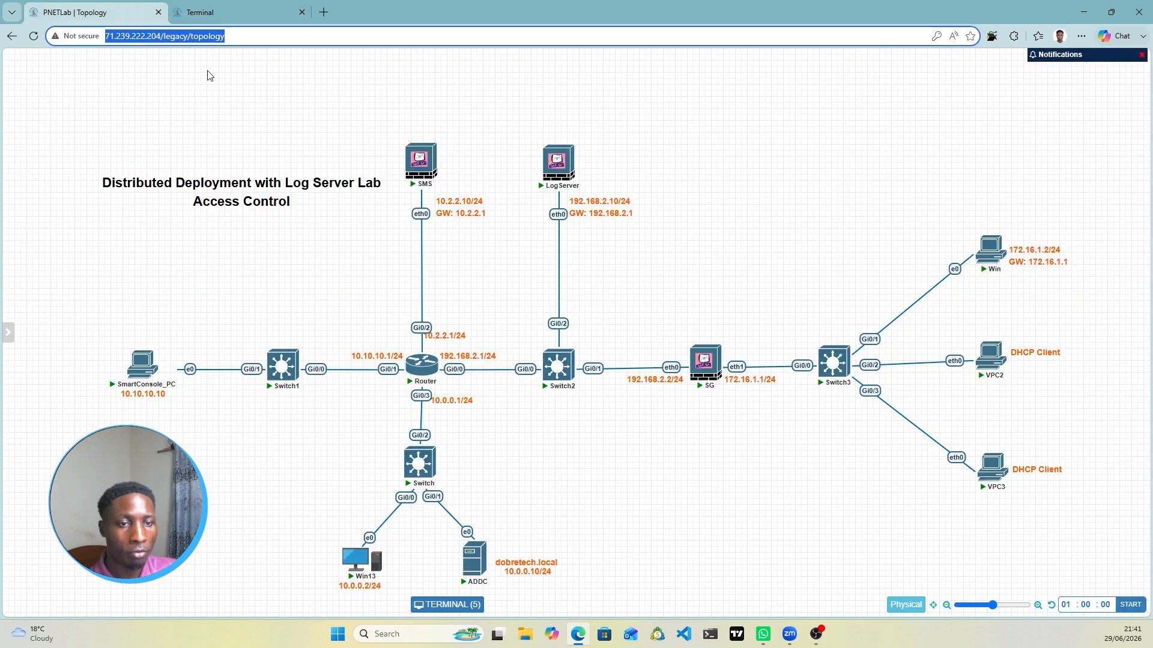
mouse_move(488, 564)
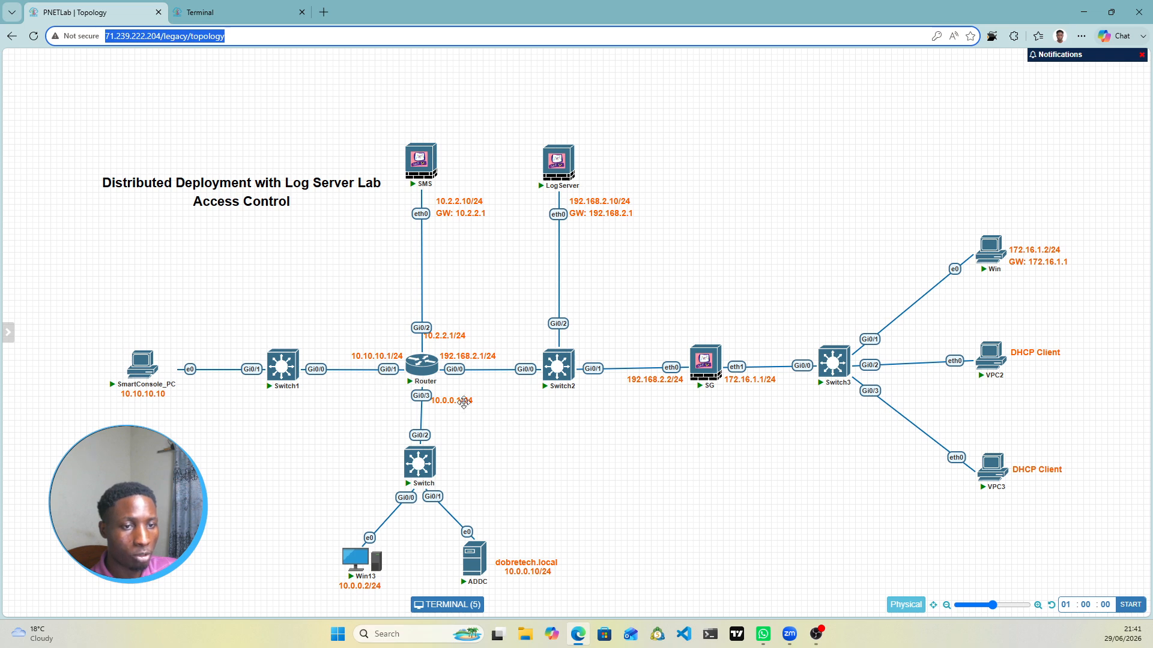
mouse_move(428, 372)
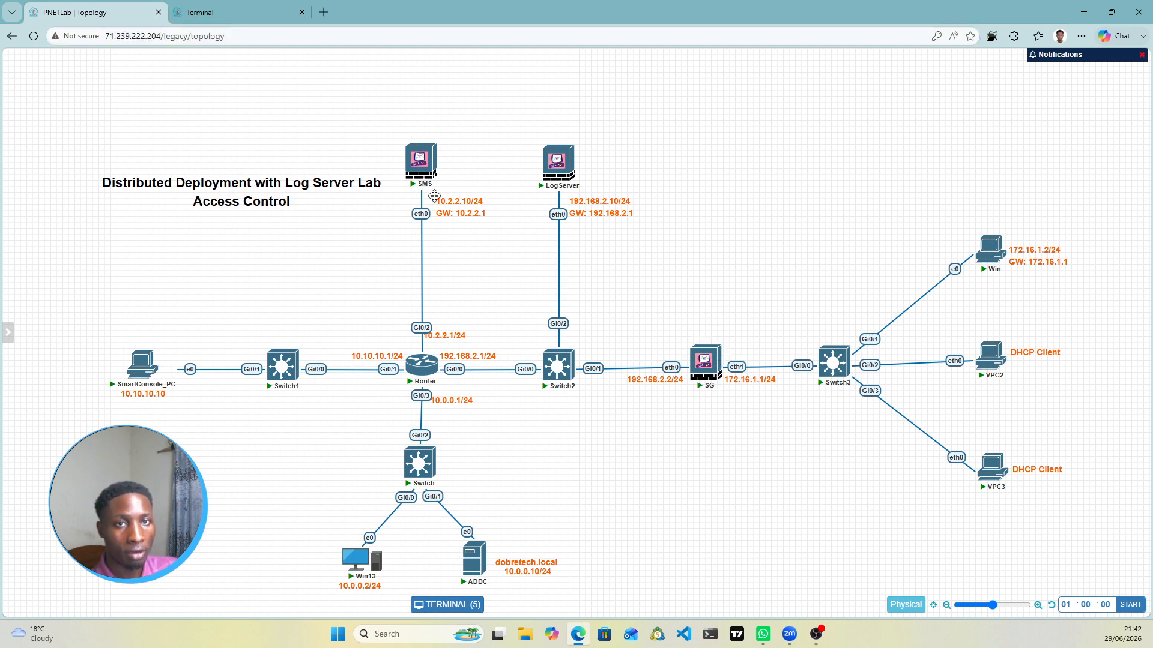
left_click(222, 11)
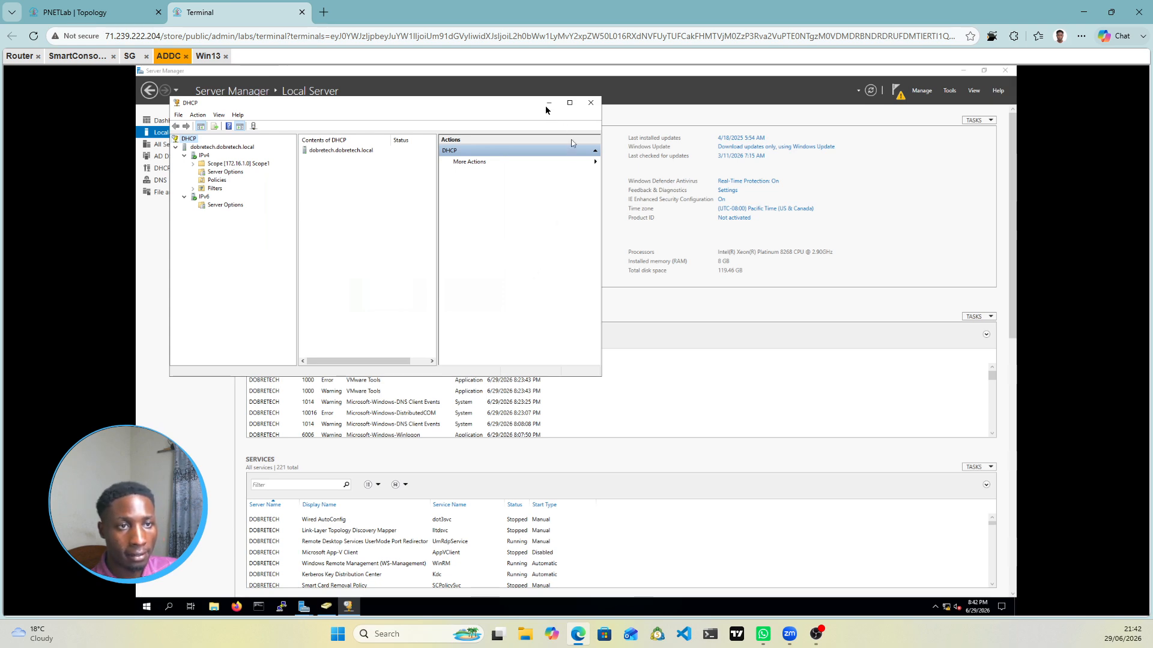
left_click(77, 56)
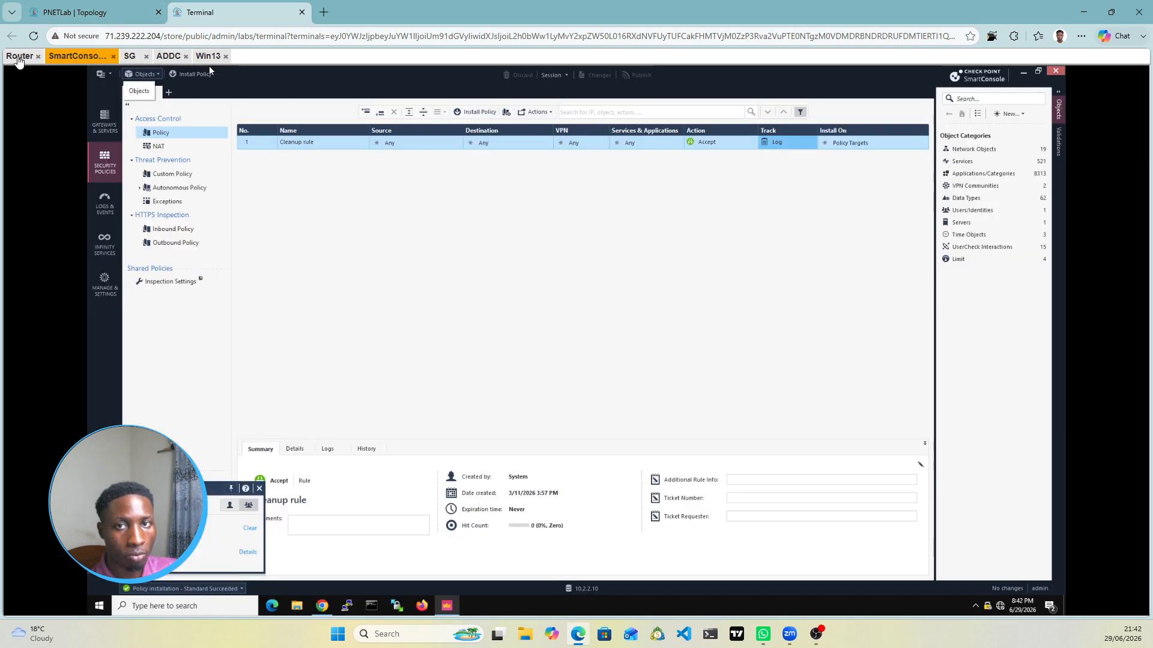
left_click(20, 57)
left_click(74, 13)
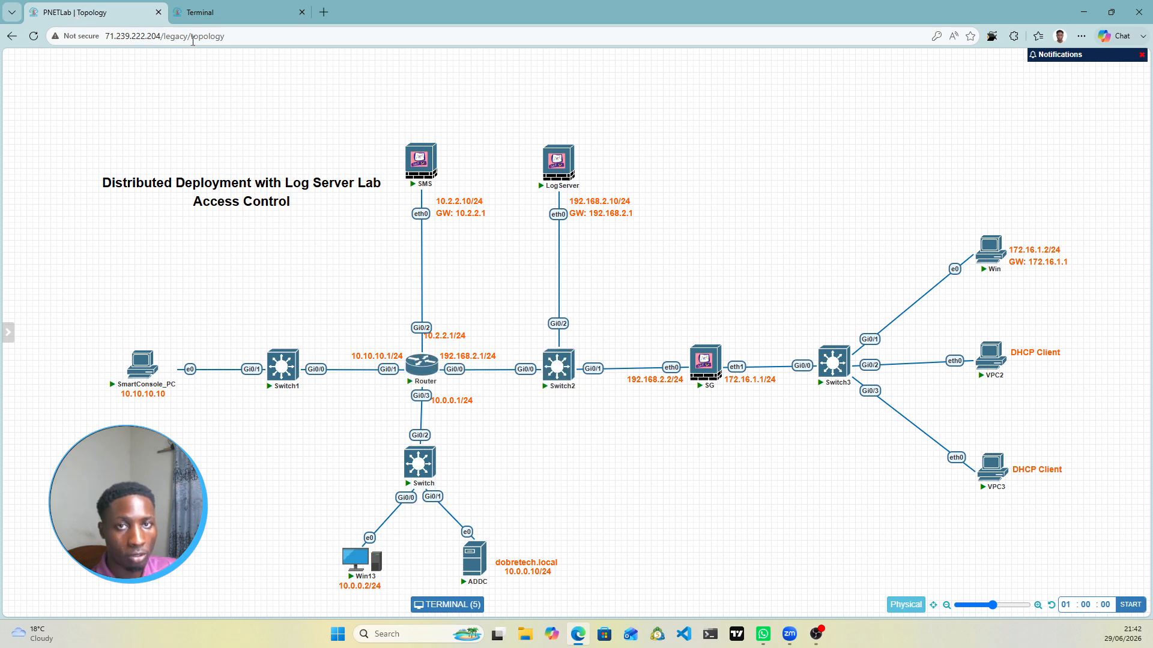
left_click(217, 14)
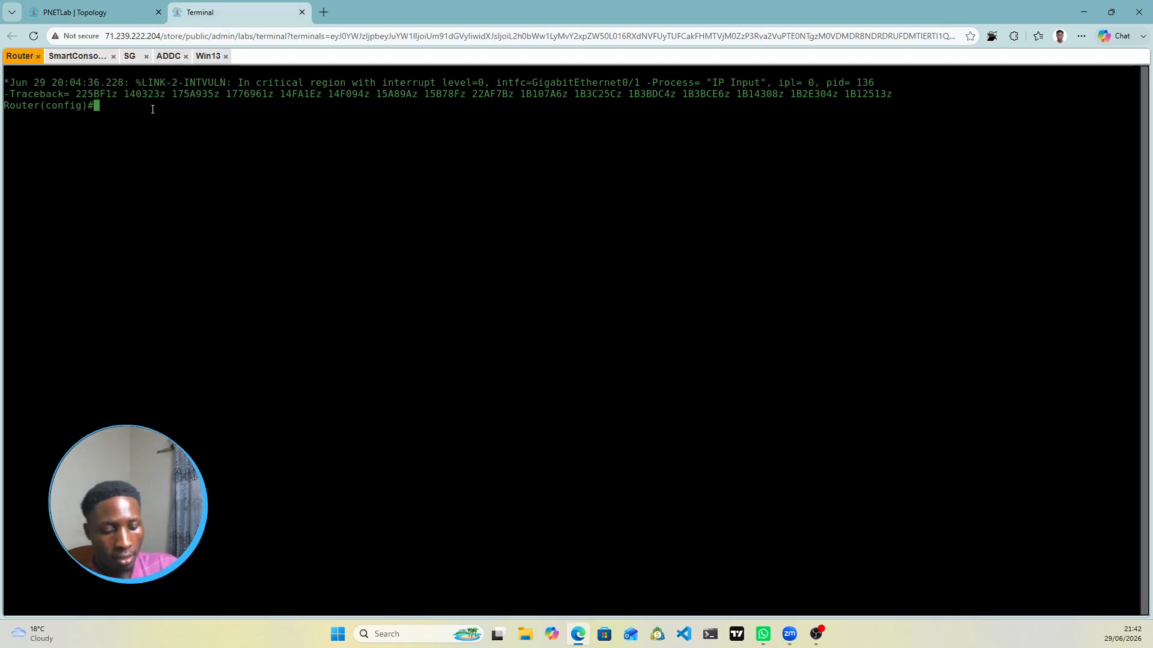
Step: Configure ip helper-address 10.0.0.10 on the Router's interface gi0/0
type("int ")
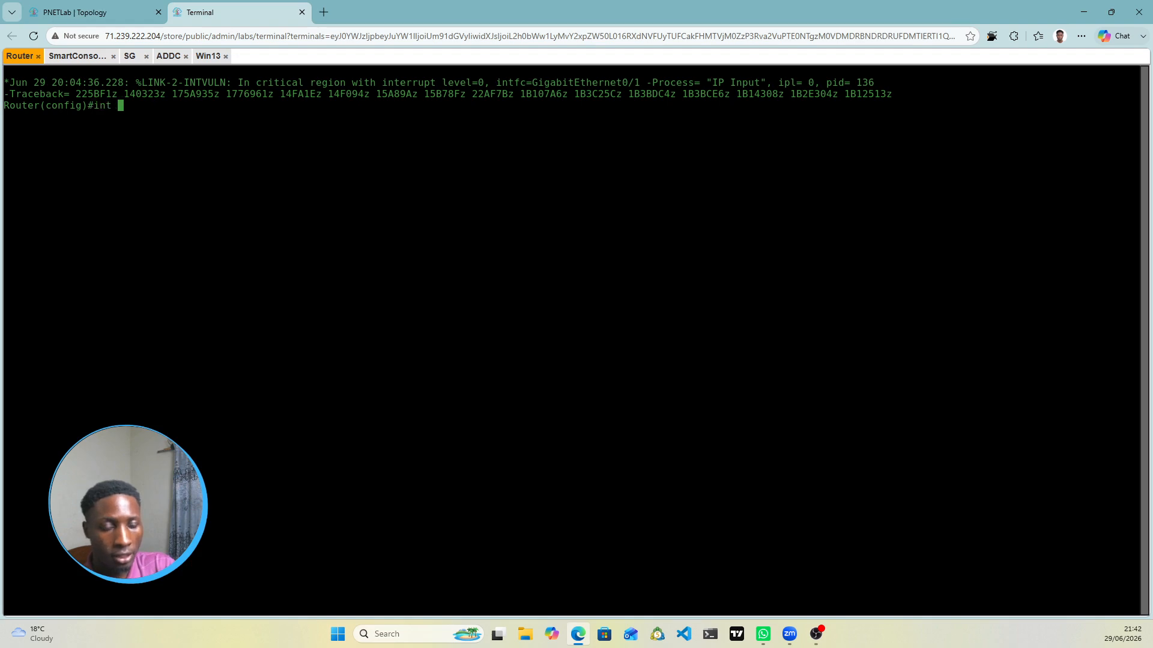
type("gi0/0")
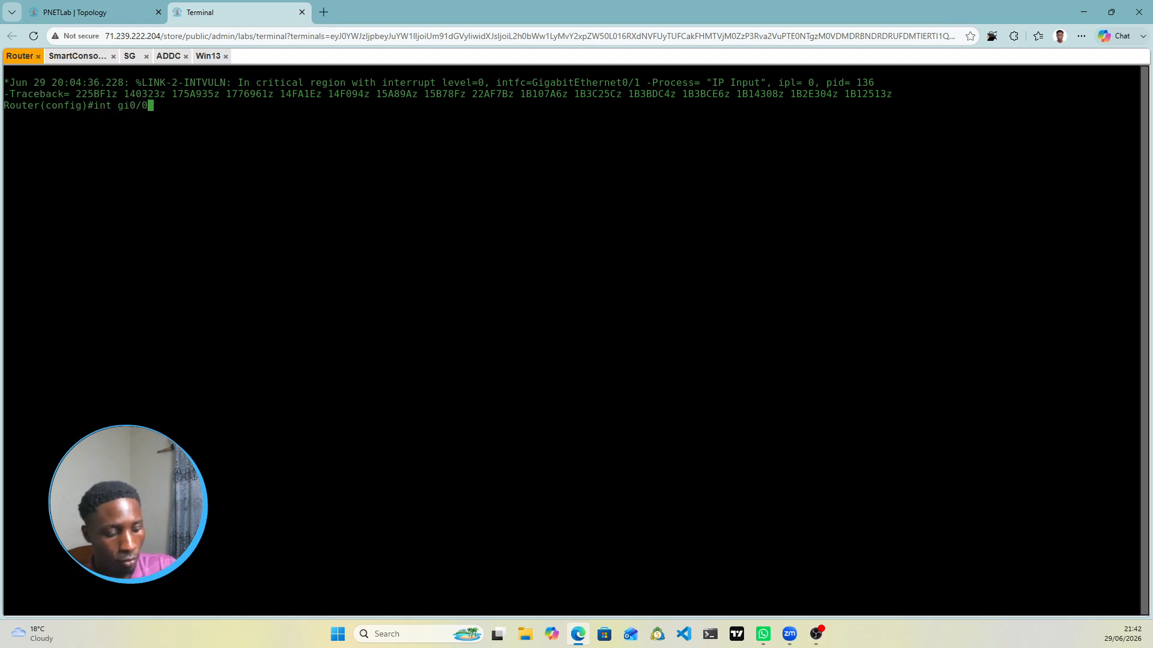
key("Return")
type("ip hel")
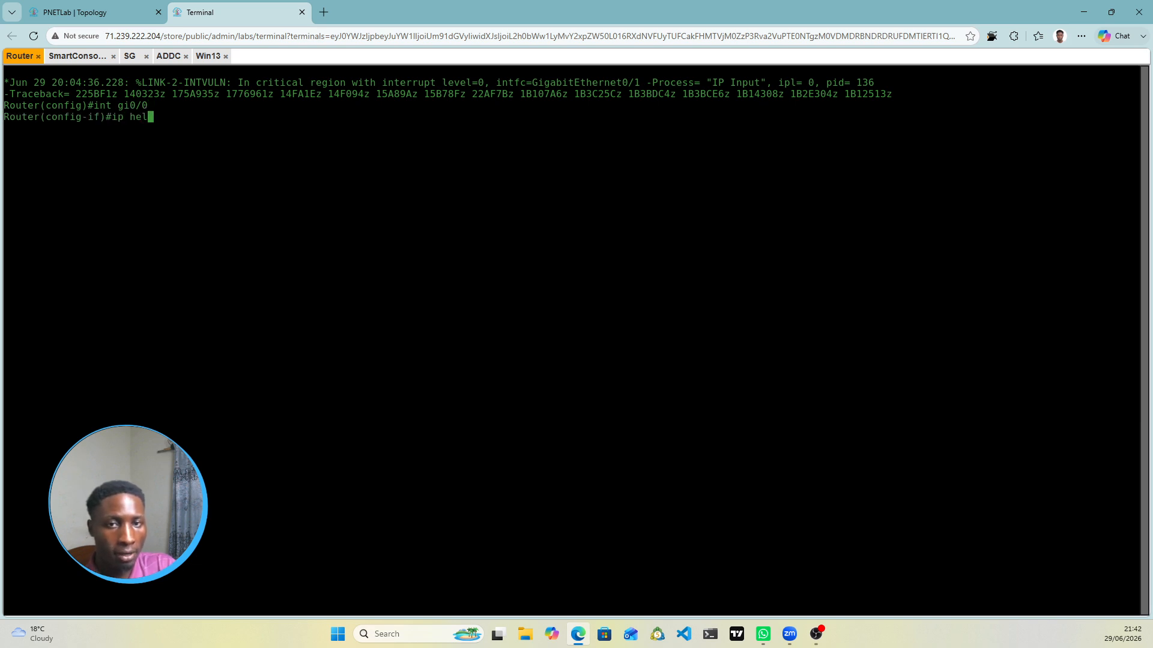
key("Tab")
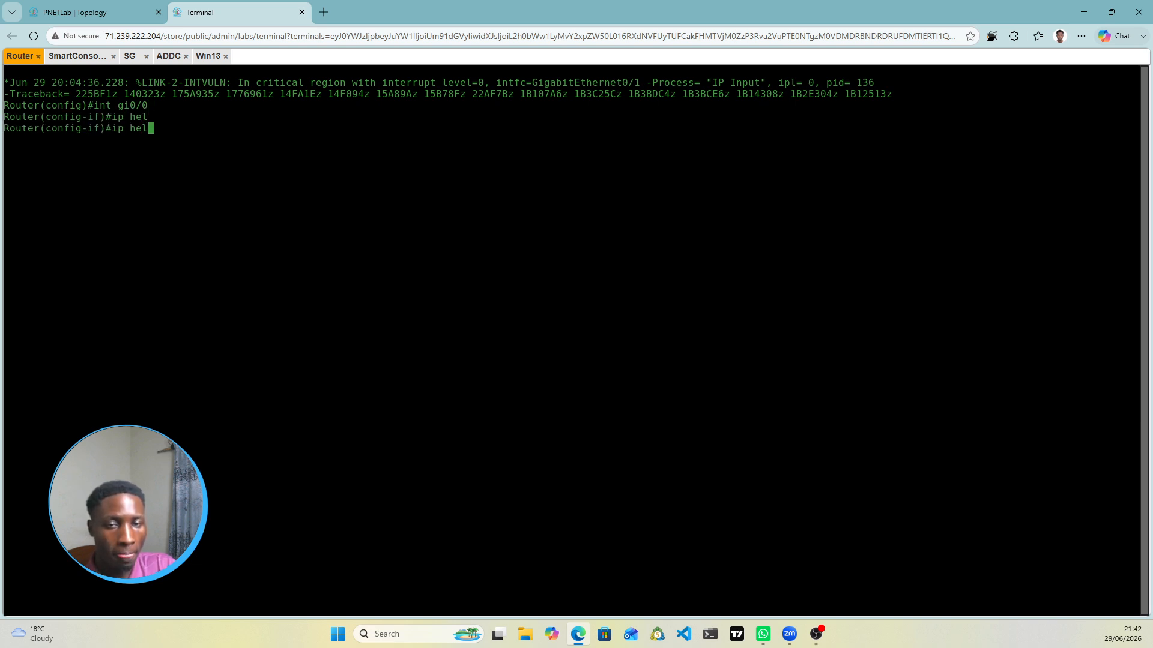
type("per")
key("Tab")
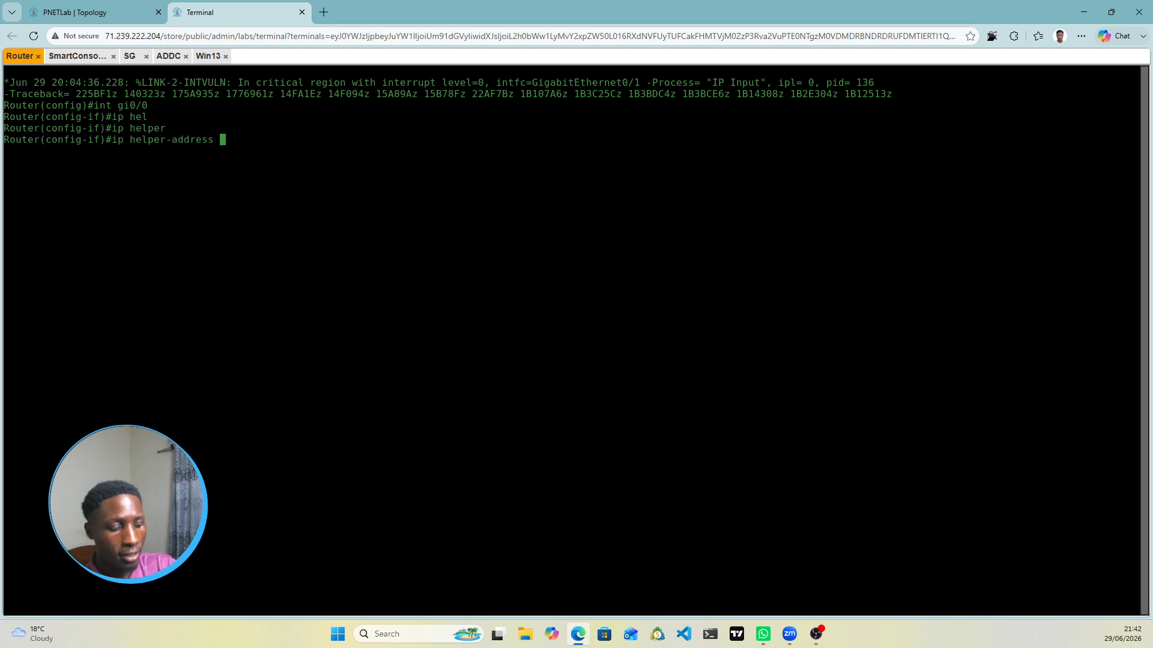
type("10")
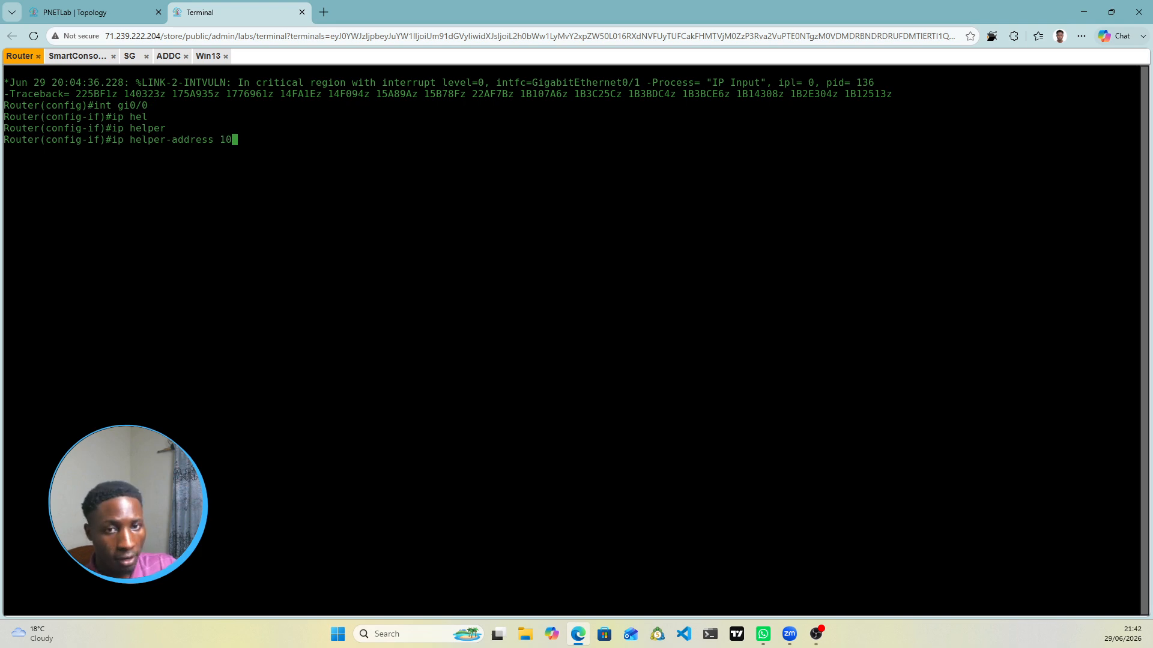
type(".0.0.10")
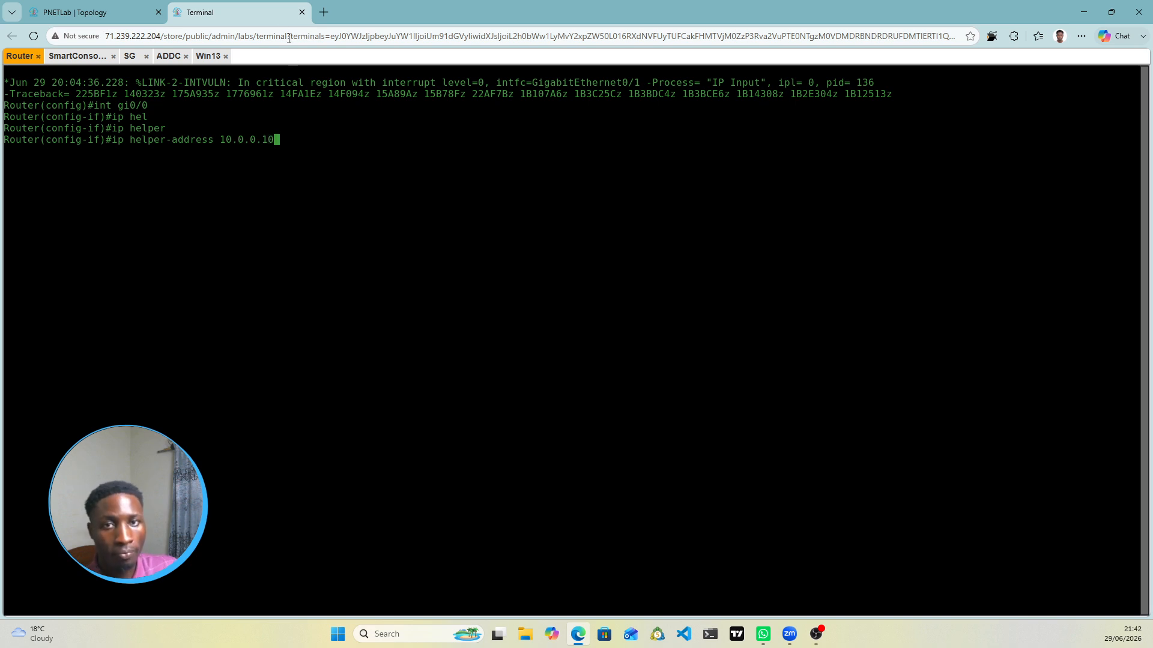
left_click(84, 12)
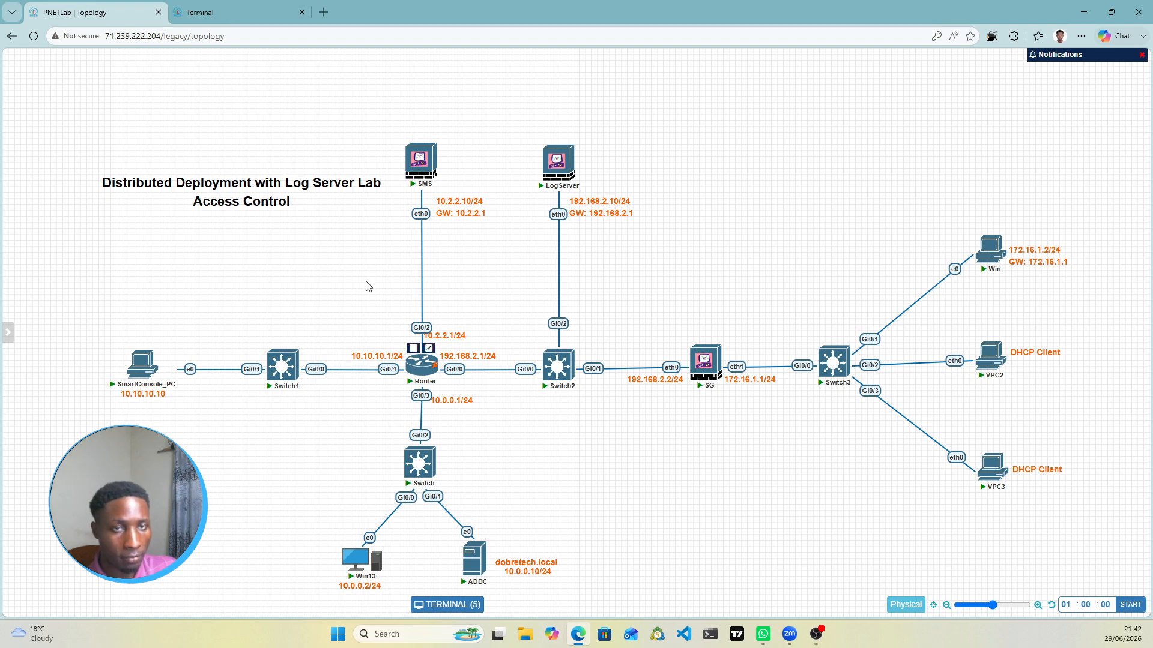
left_click(211, 13)
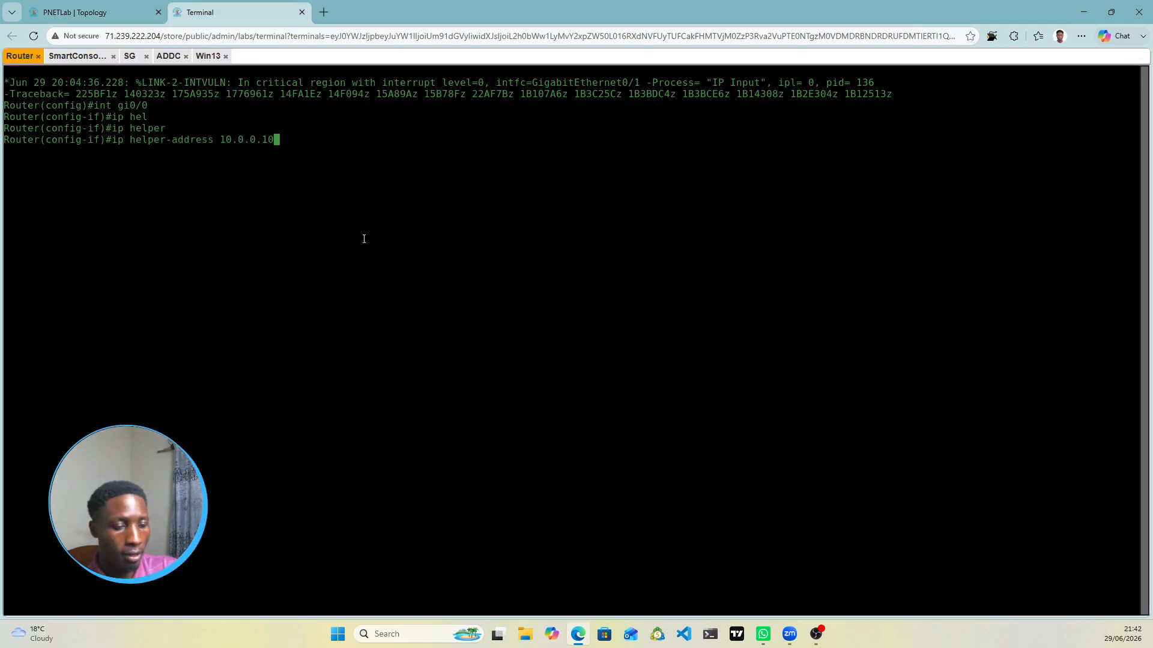
key("Return")
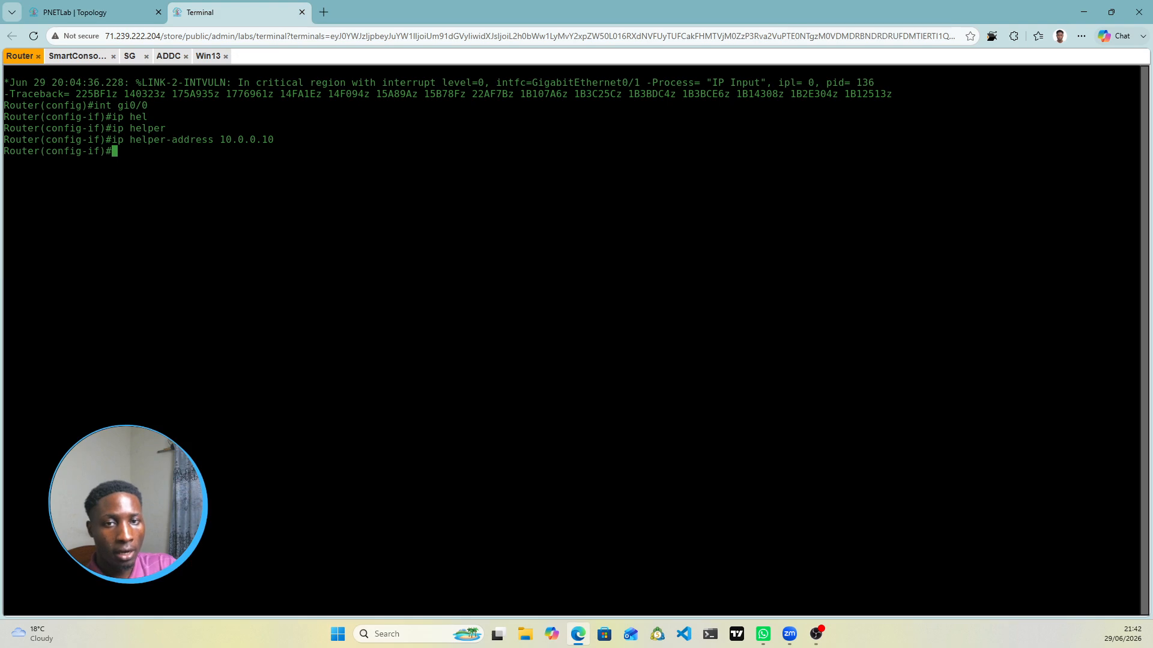
Step: Save the router configuration with do wr mem, then open Chrome on the SmartConsole machine
type("do wr mem")
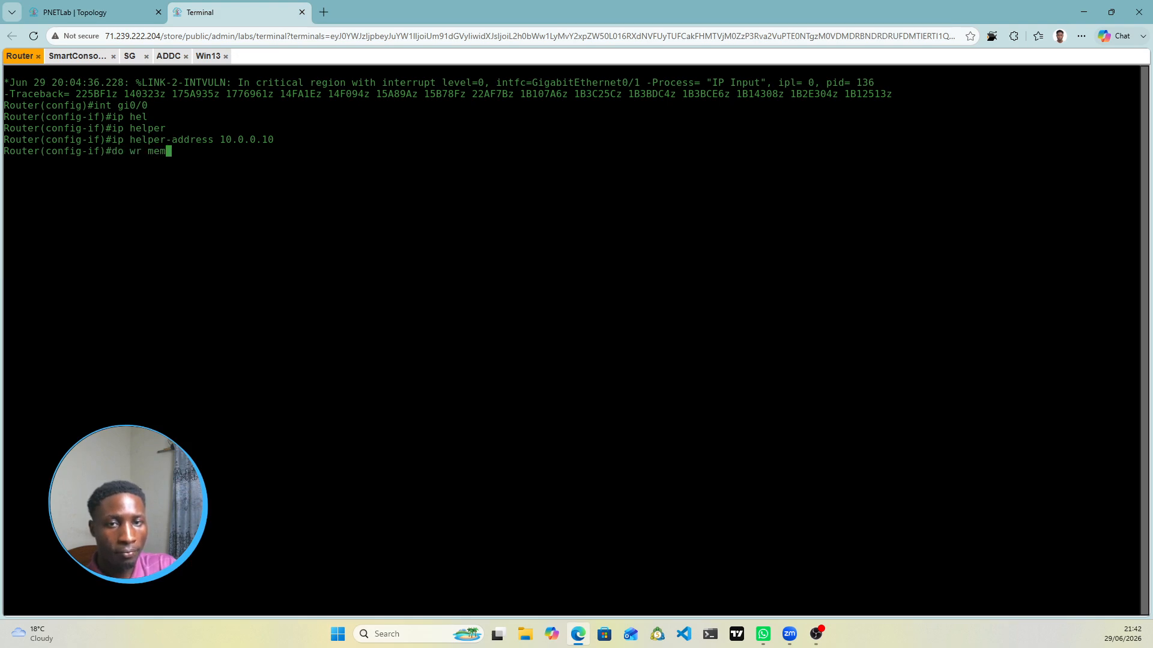
key("Return")
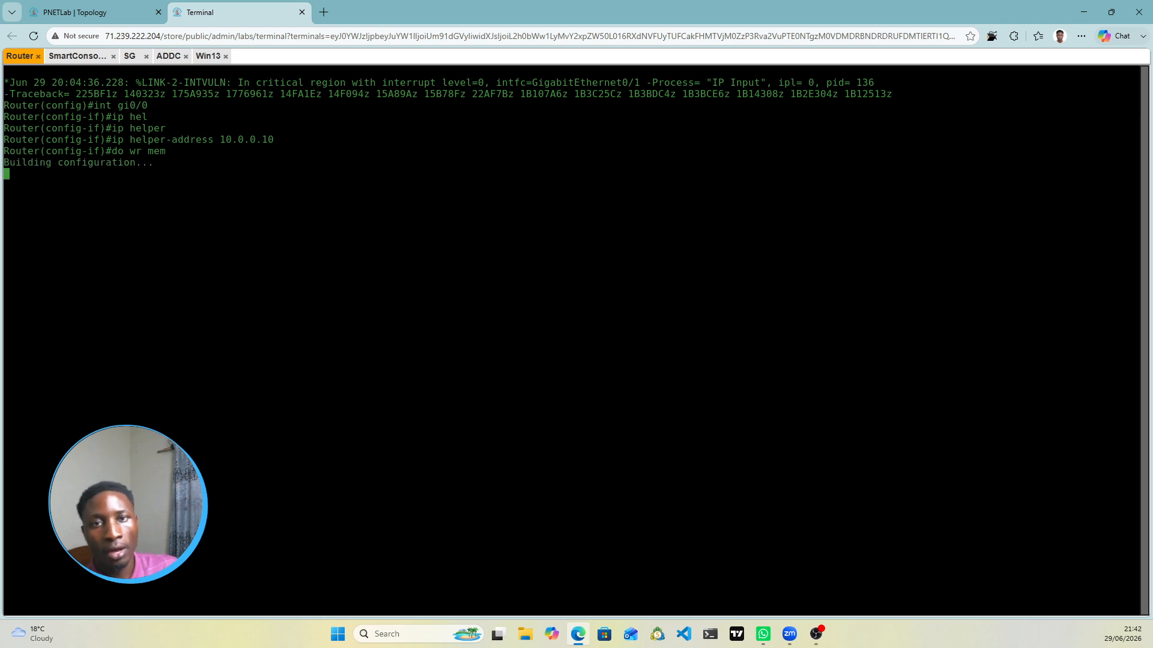
left_click(78, 56)
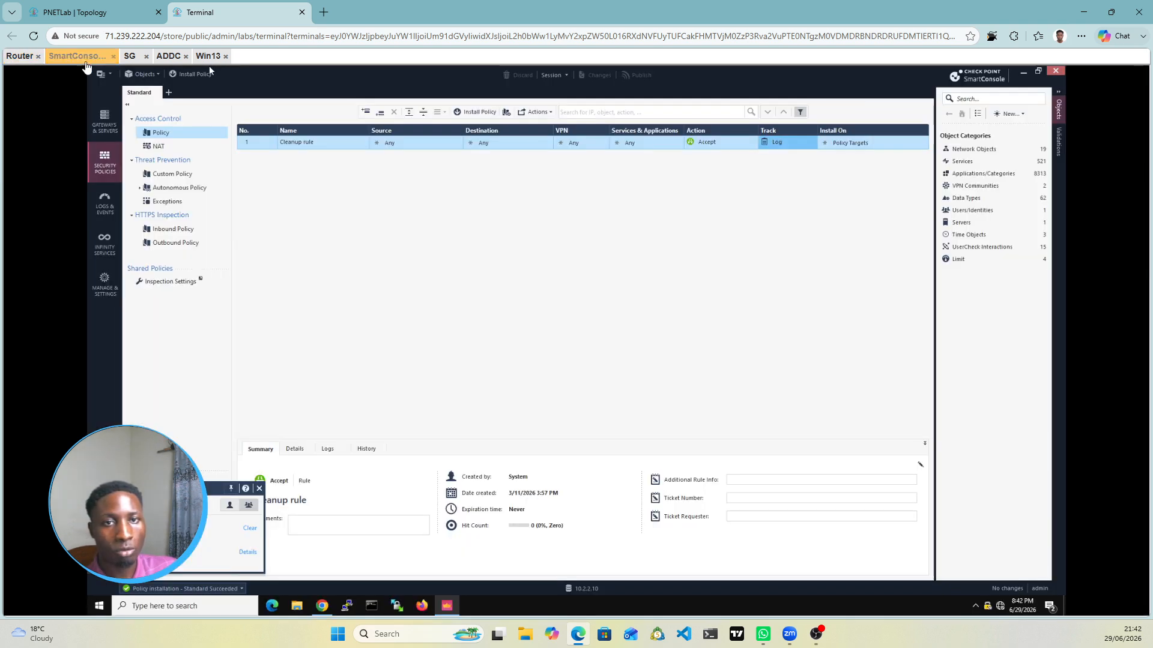
left_click(324, 598)
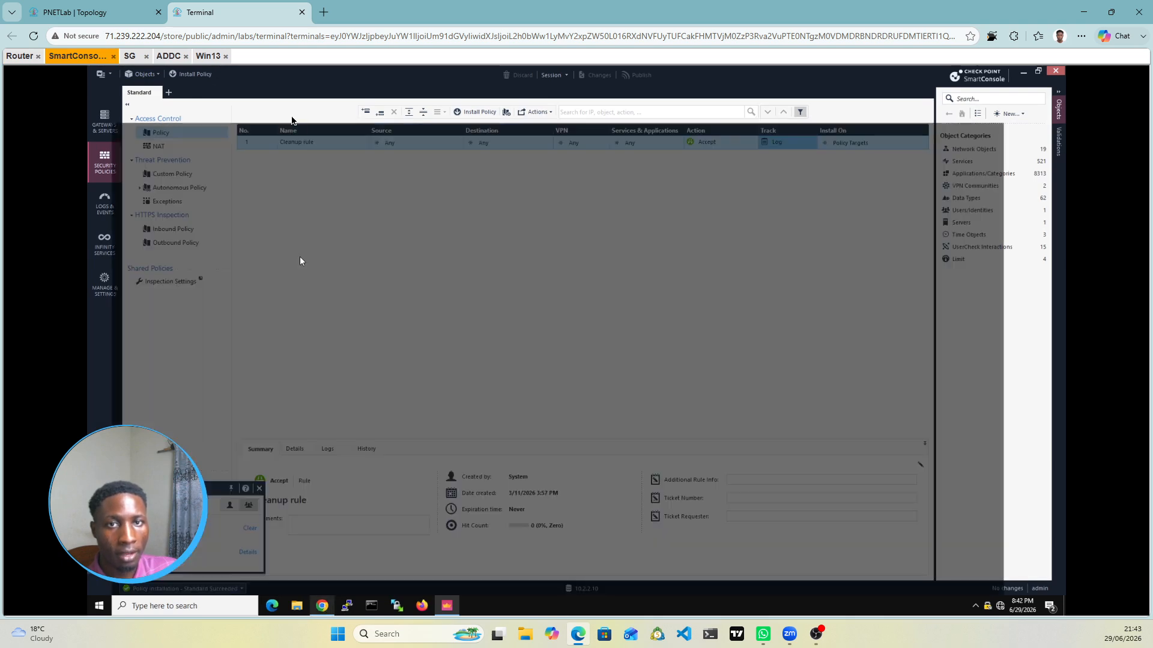
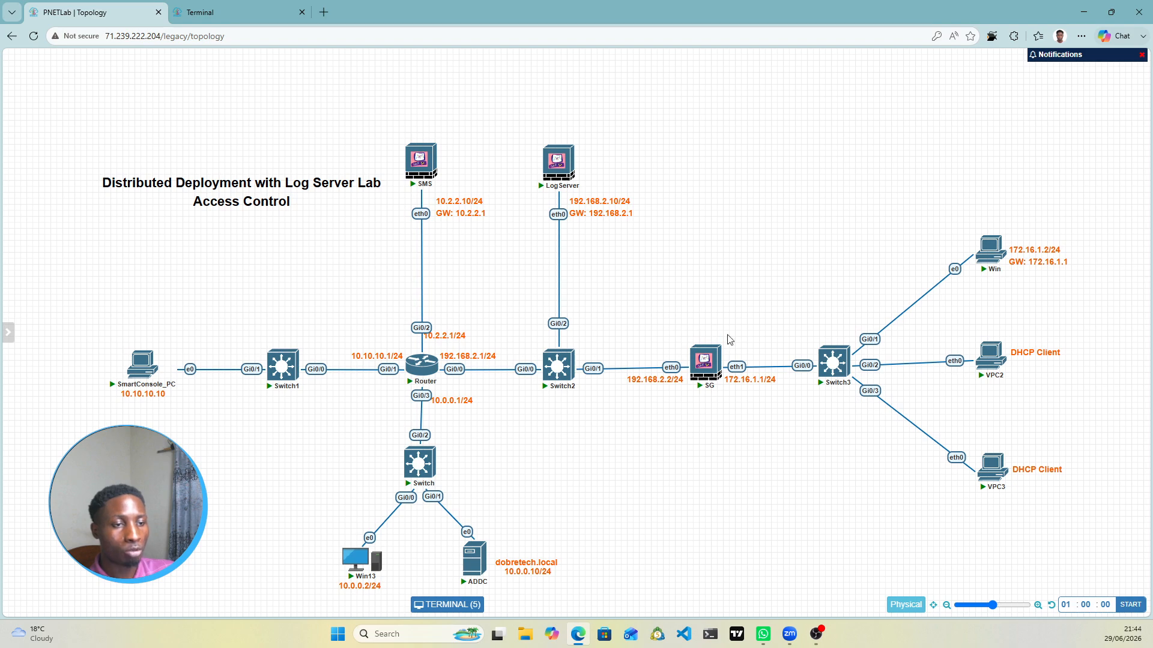
Step: Switch to the gateway's Gaia portal session and go to the DHCP Relay page
left_click(239, 12)
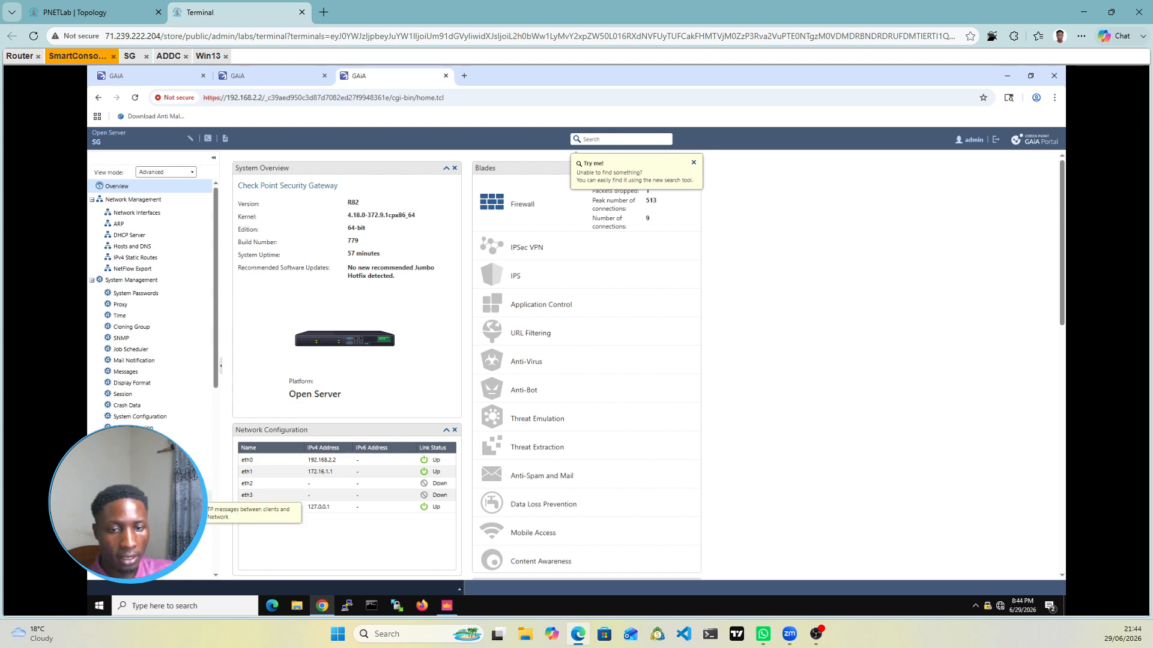
left_click(129, 497)
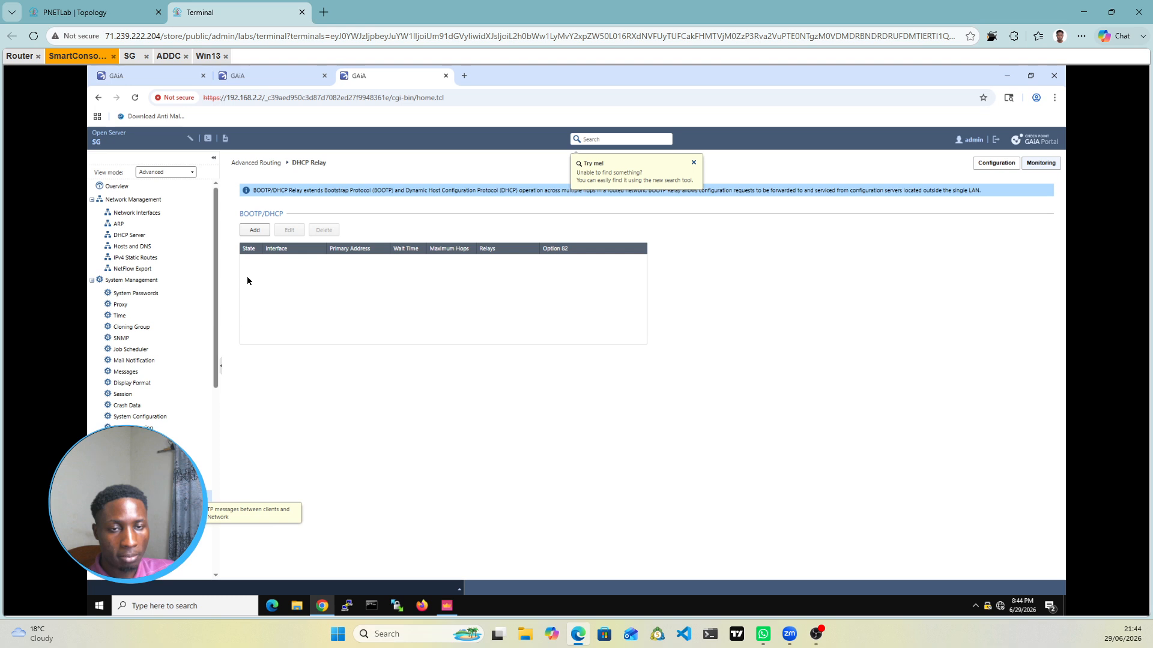
Step: Add a new DHCP relay on interface eth1 with primary address 172.16.1.1
left_click(252, 232)
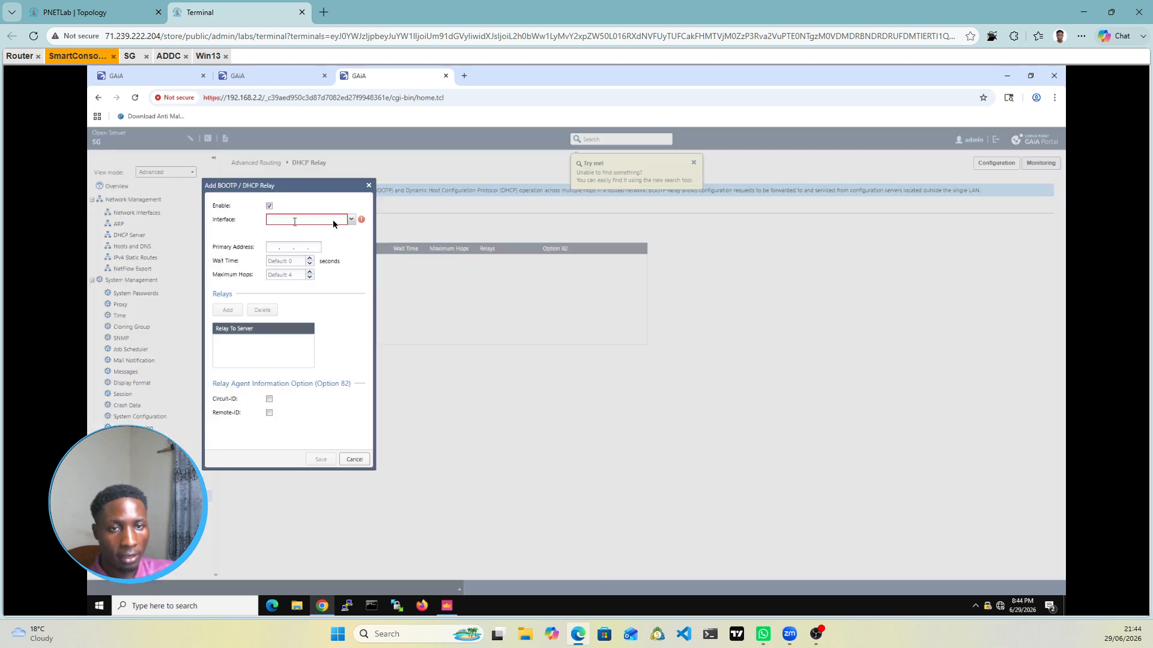
left_click(351, 220)
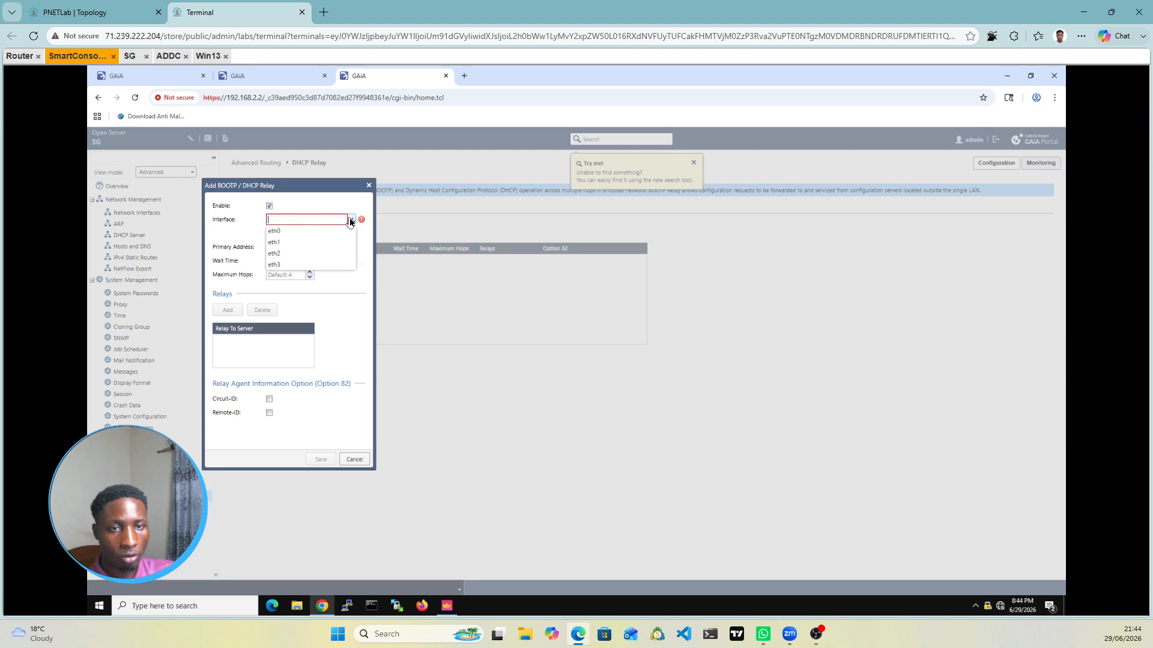
left_click(90, 12)
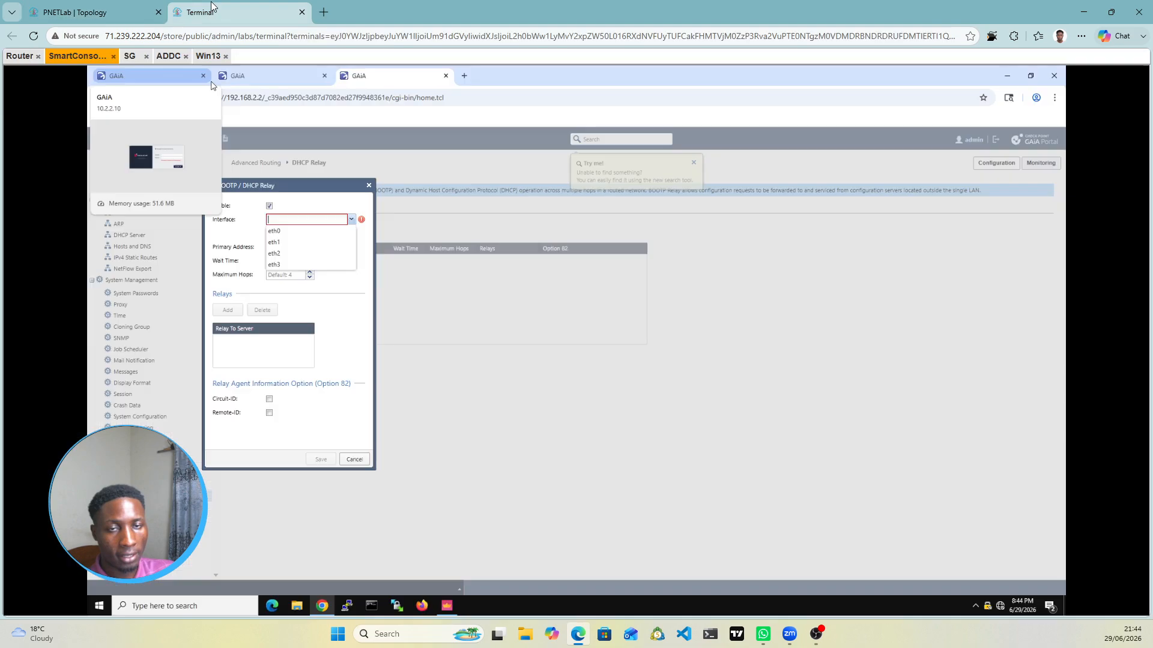
left_click(252, 12)
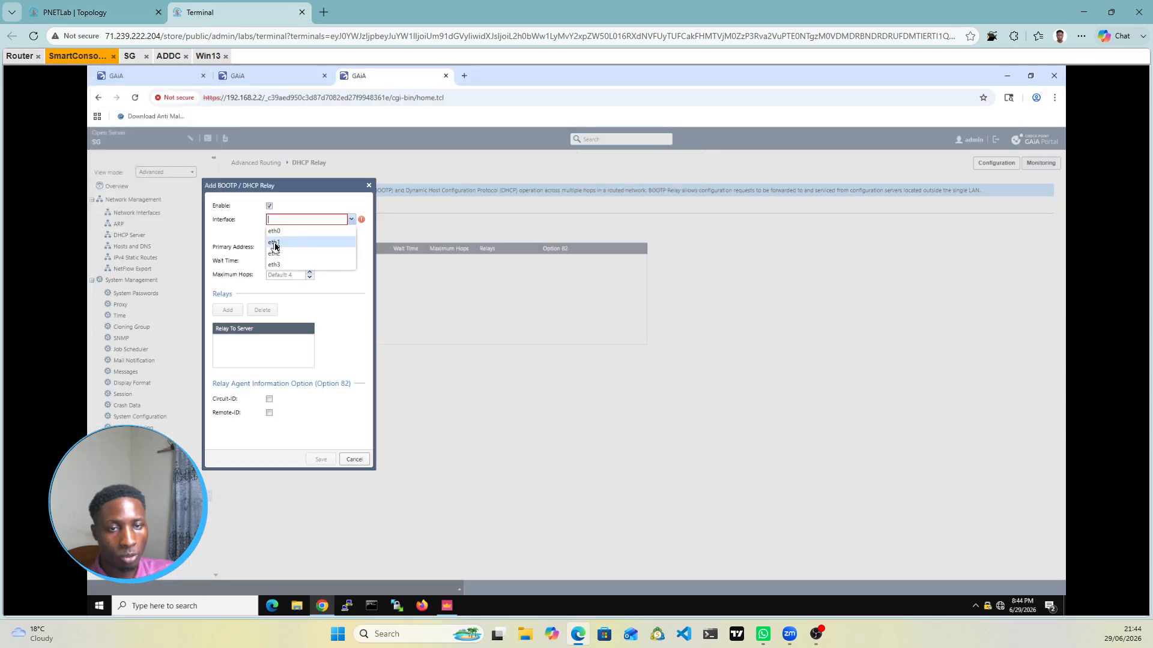
left_click(276, 243)
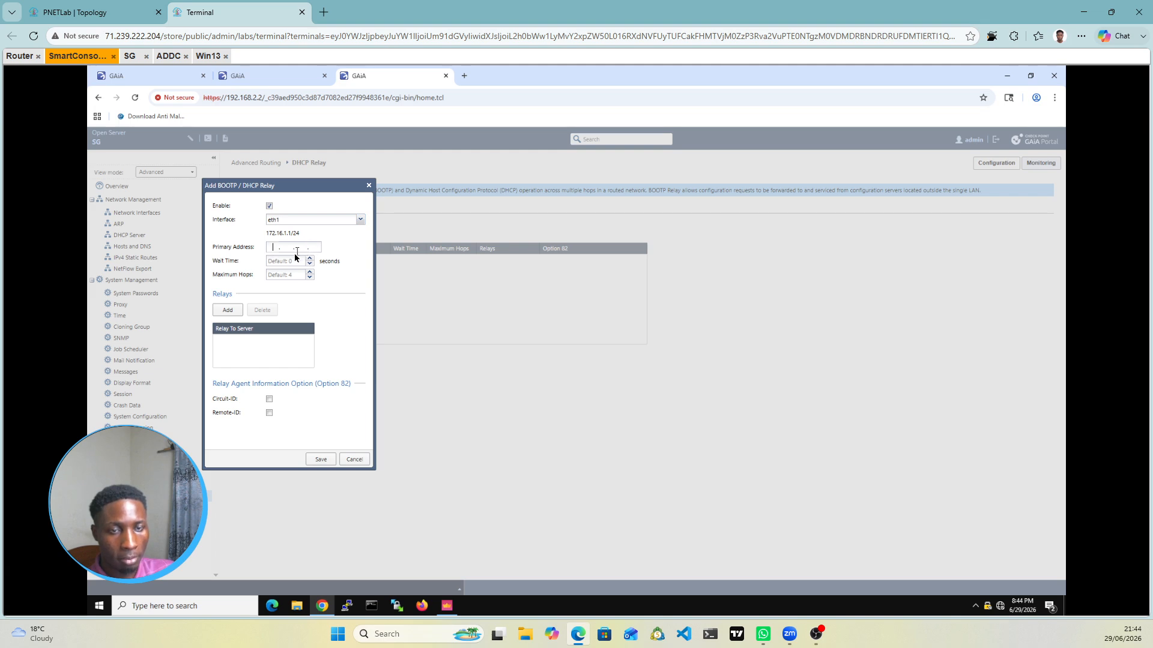
type("172")
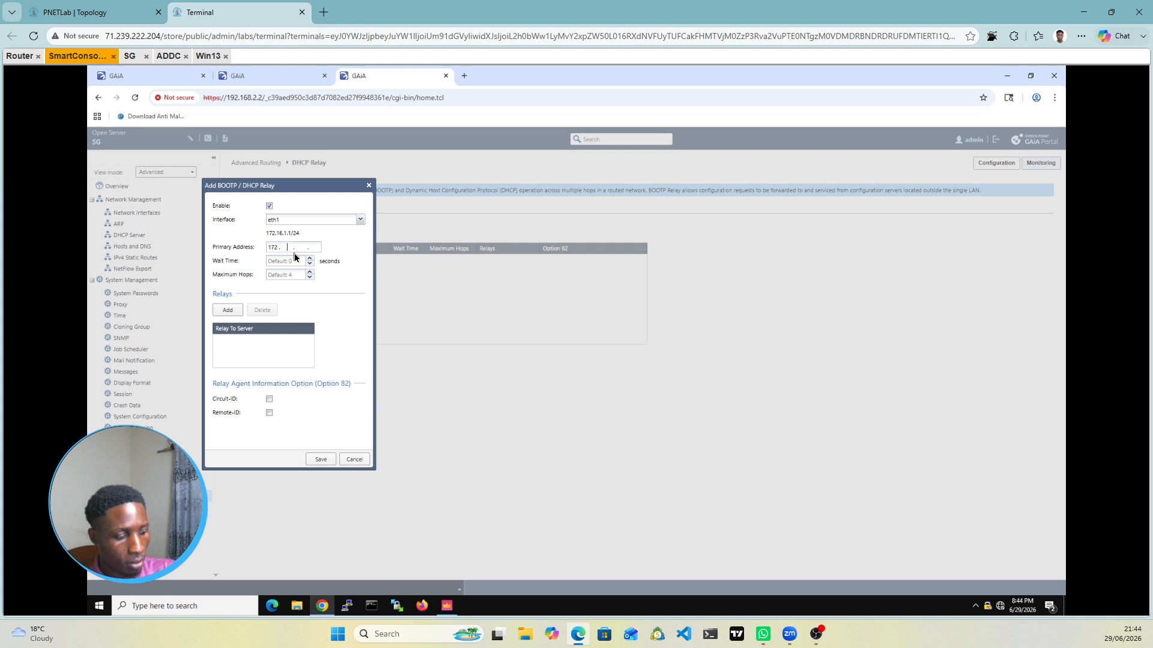
type(".16.1.1")
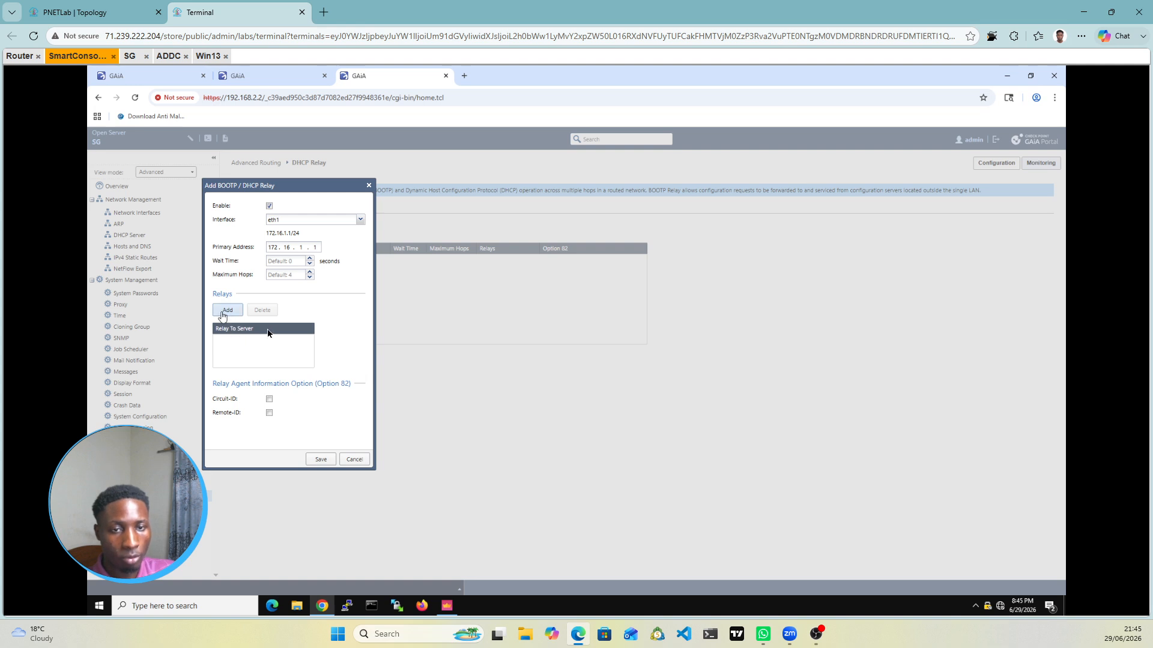
Step: Add relay server 10.0.0.10 and save the eth1 relay configuration
left_click(227, 311)
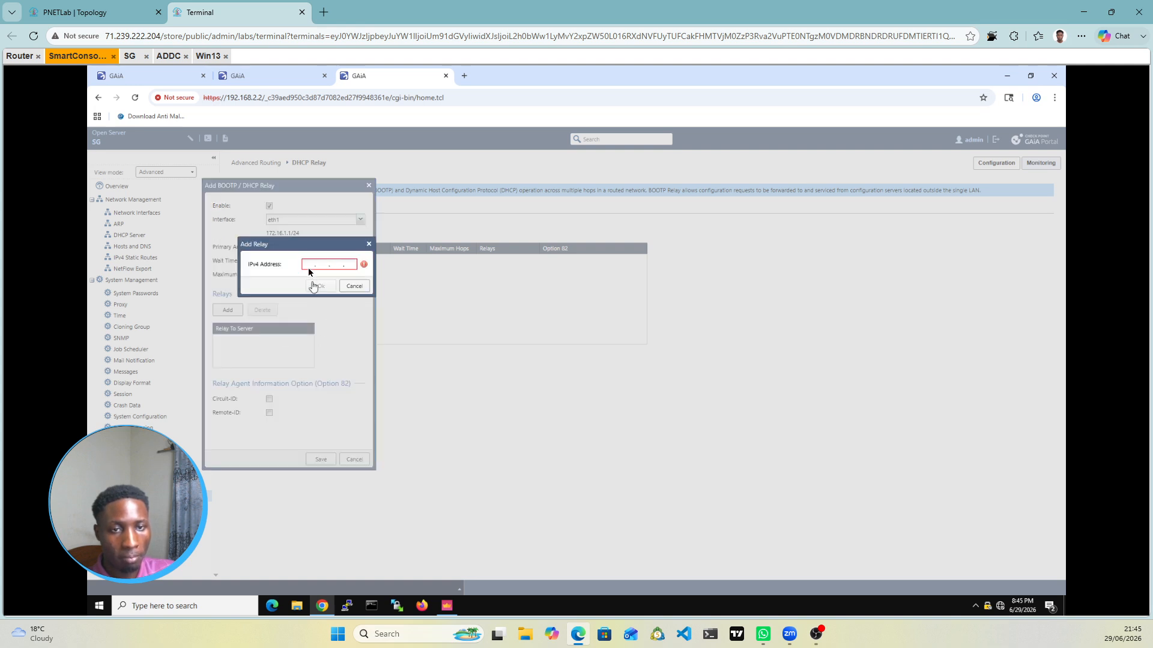
left_click(90, 12)
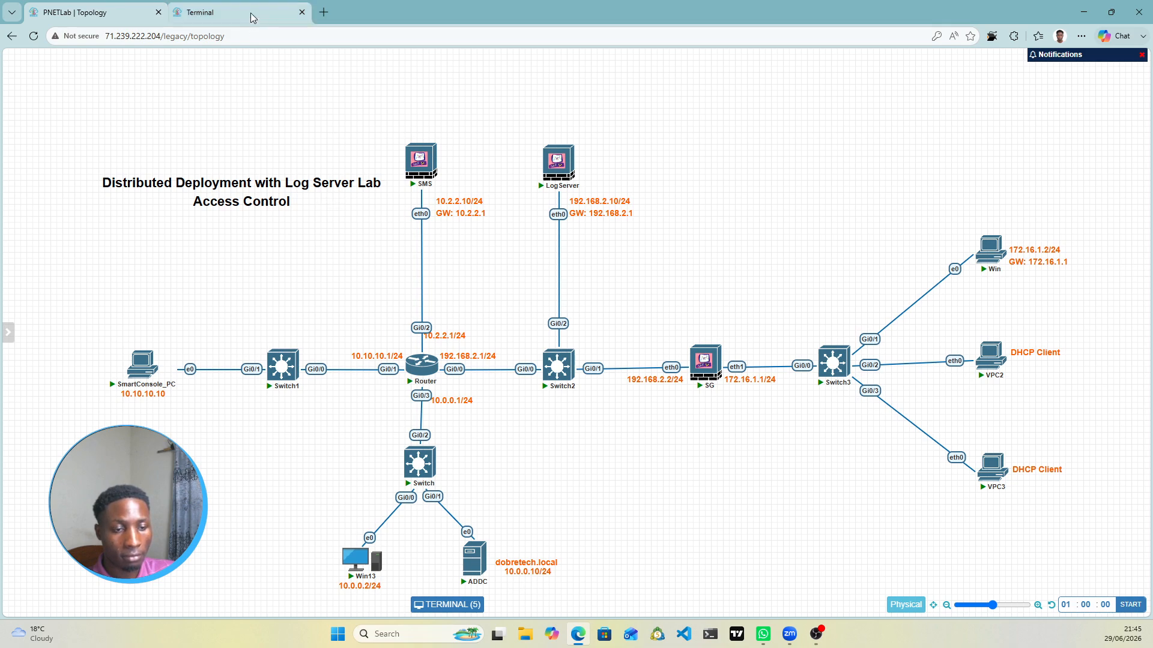
mouse_move(250, 12)
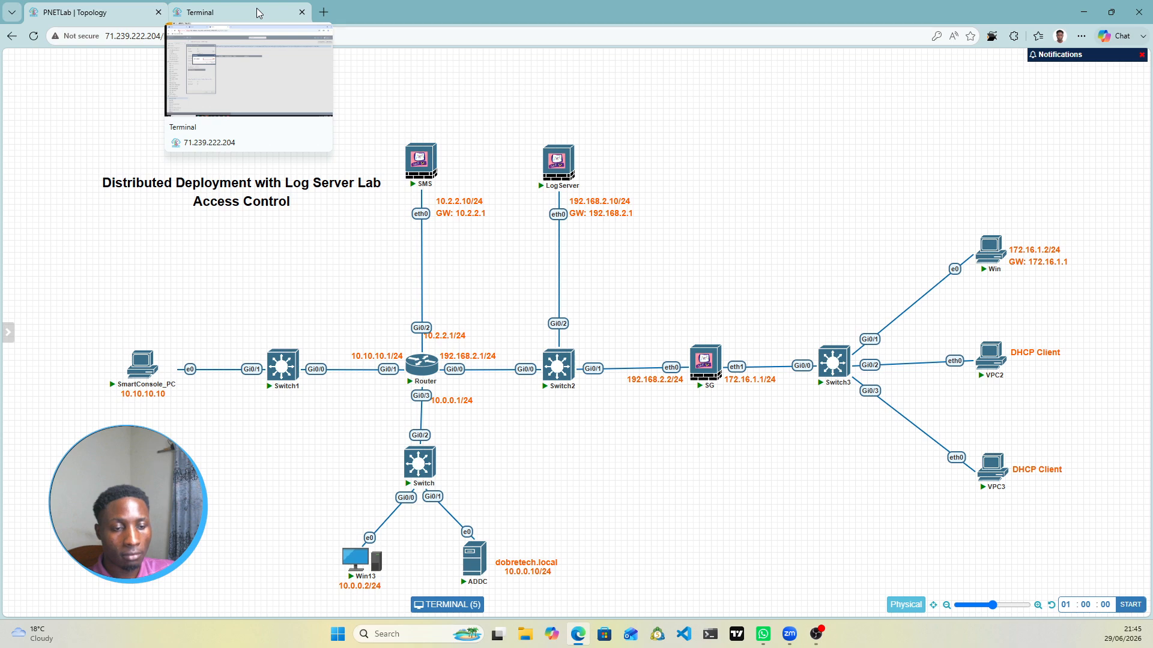
left_click(257, 9)
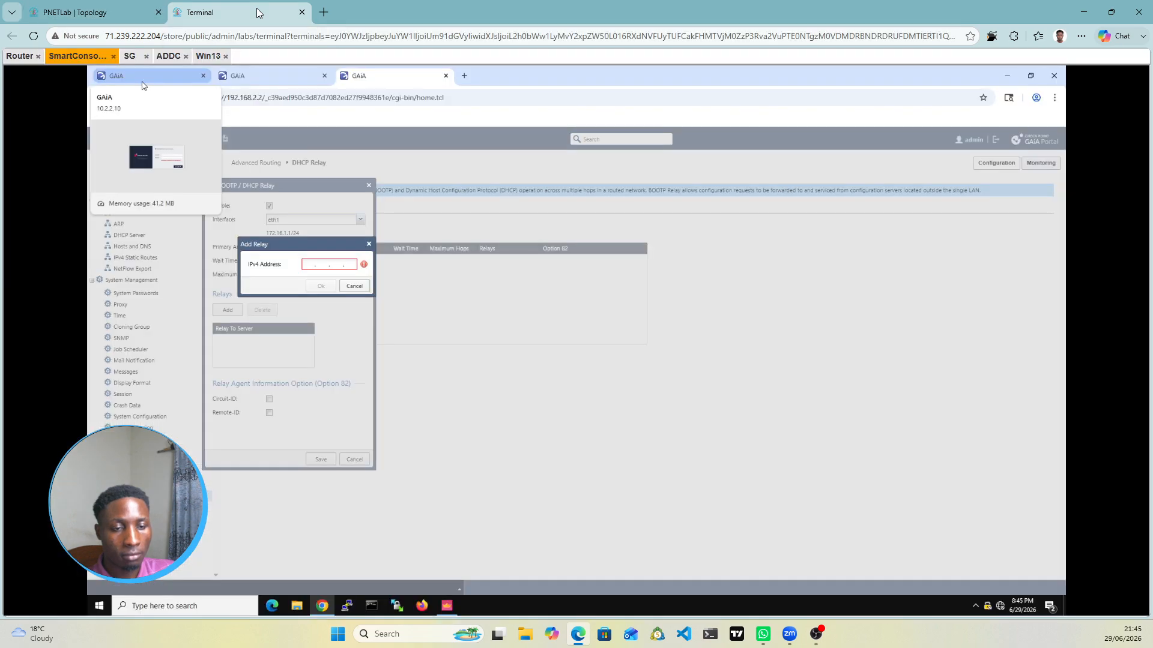
left_click(311, 264)
type("10")
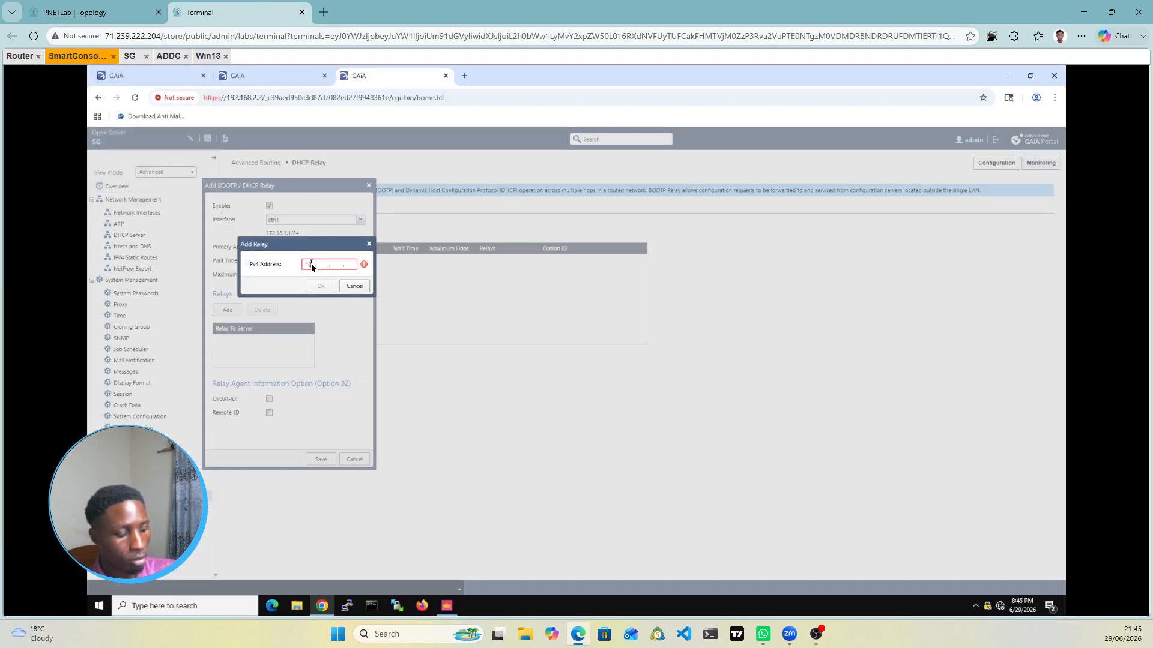
type(".0.0.10")
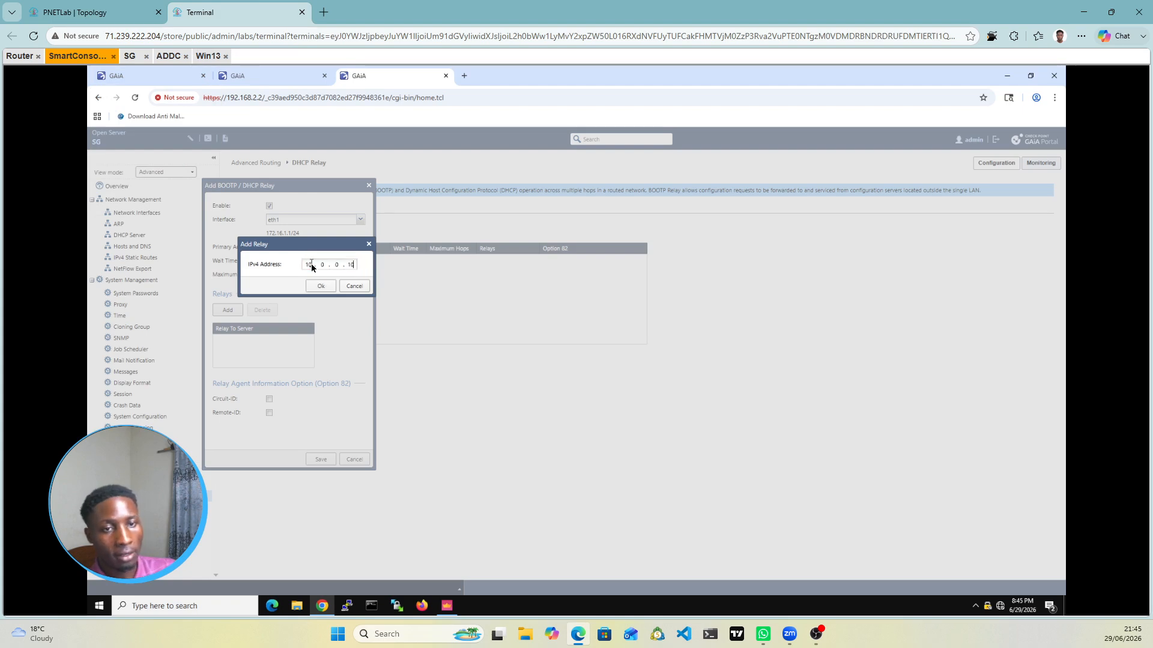
left_click(321, 287)
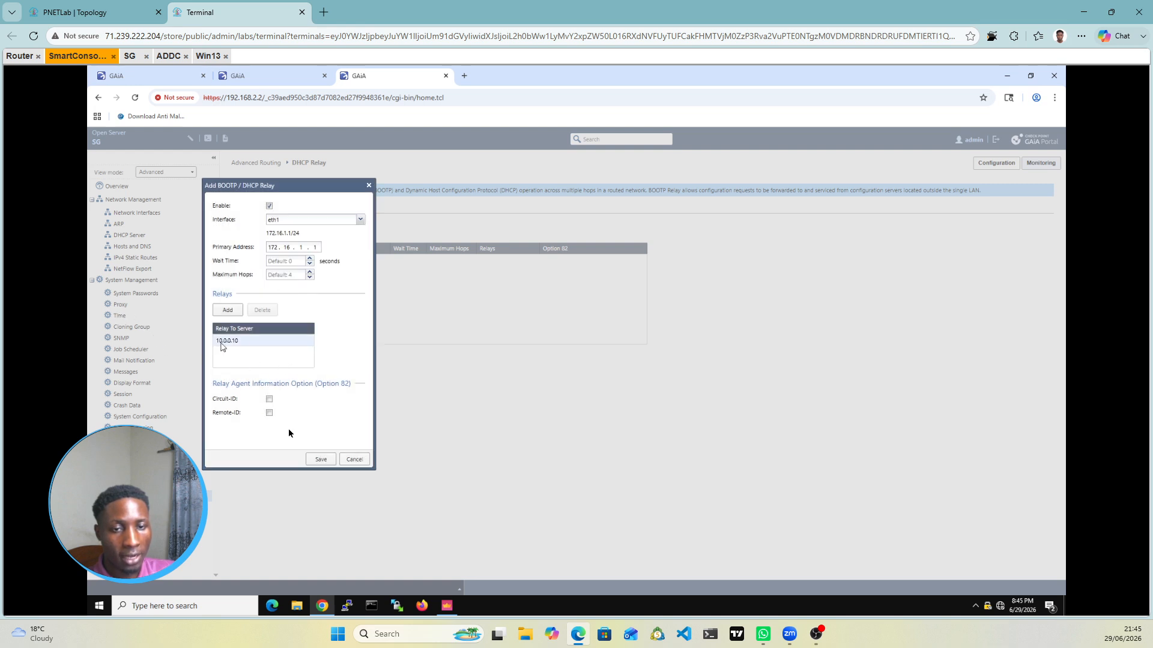
left_click(320, 460)
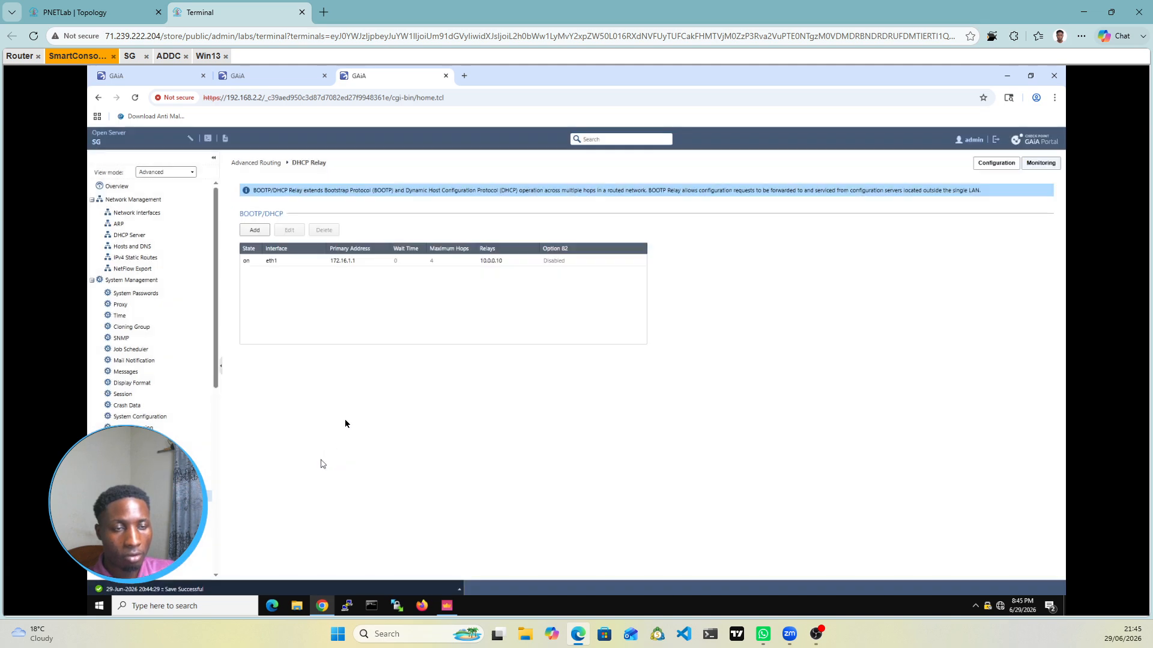
left_click(115, 12)
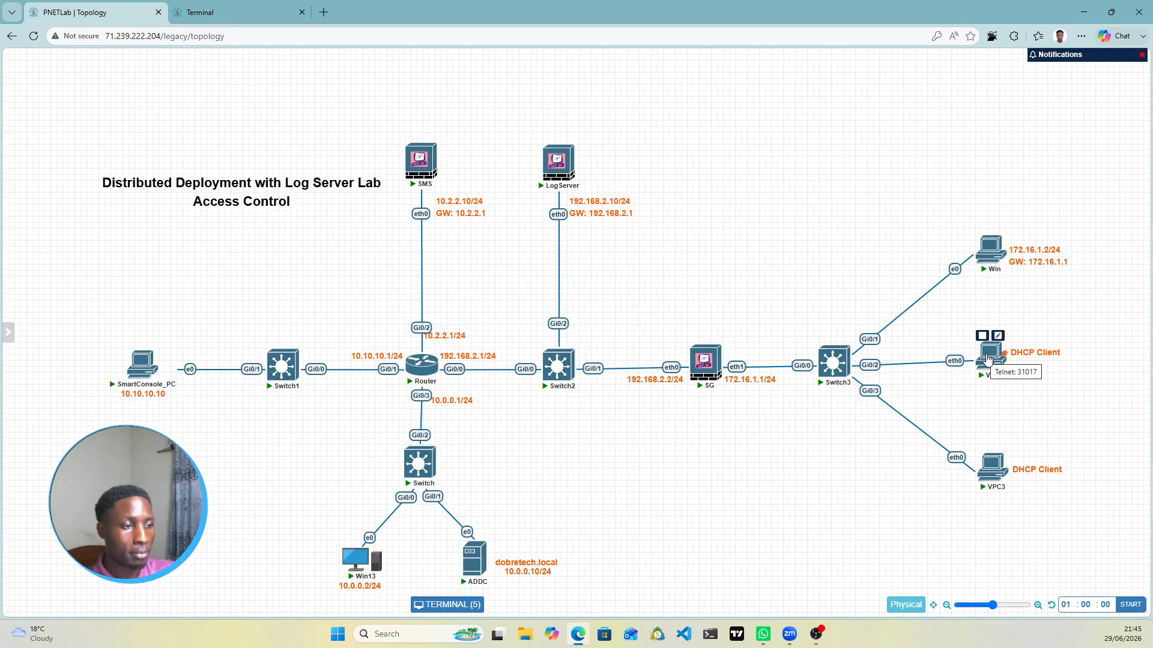
Step: On VPC2, request an address with ip dhcp and display it with show ip
left_click(990, 359)
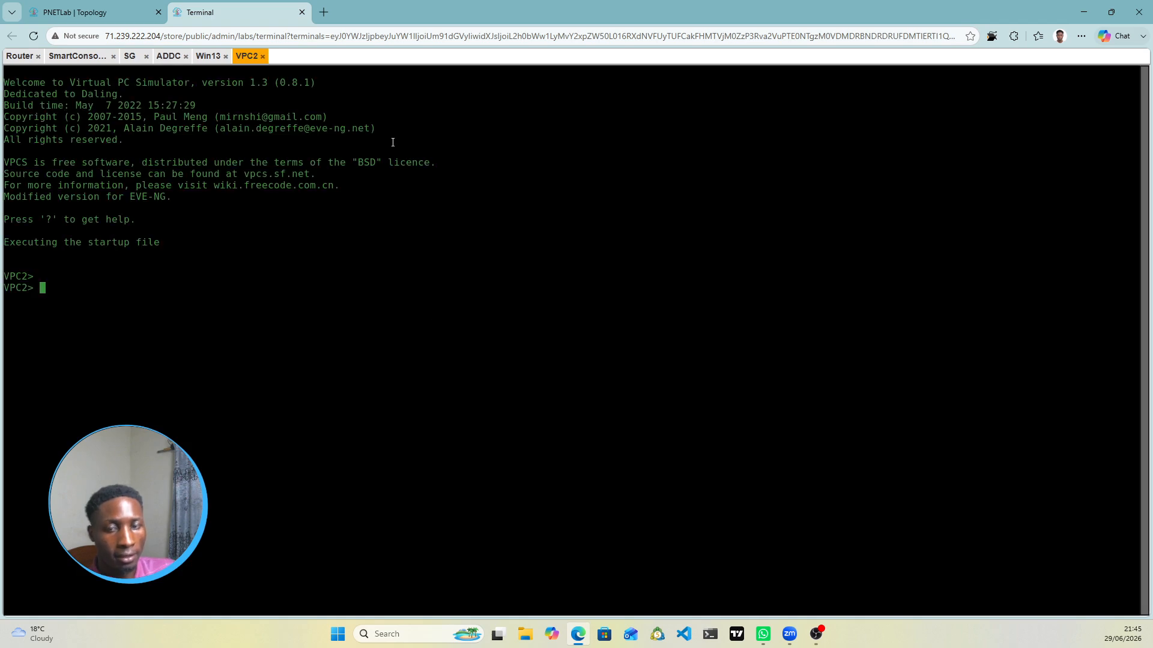
type("ip ")
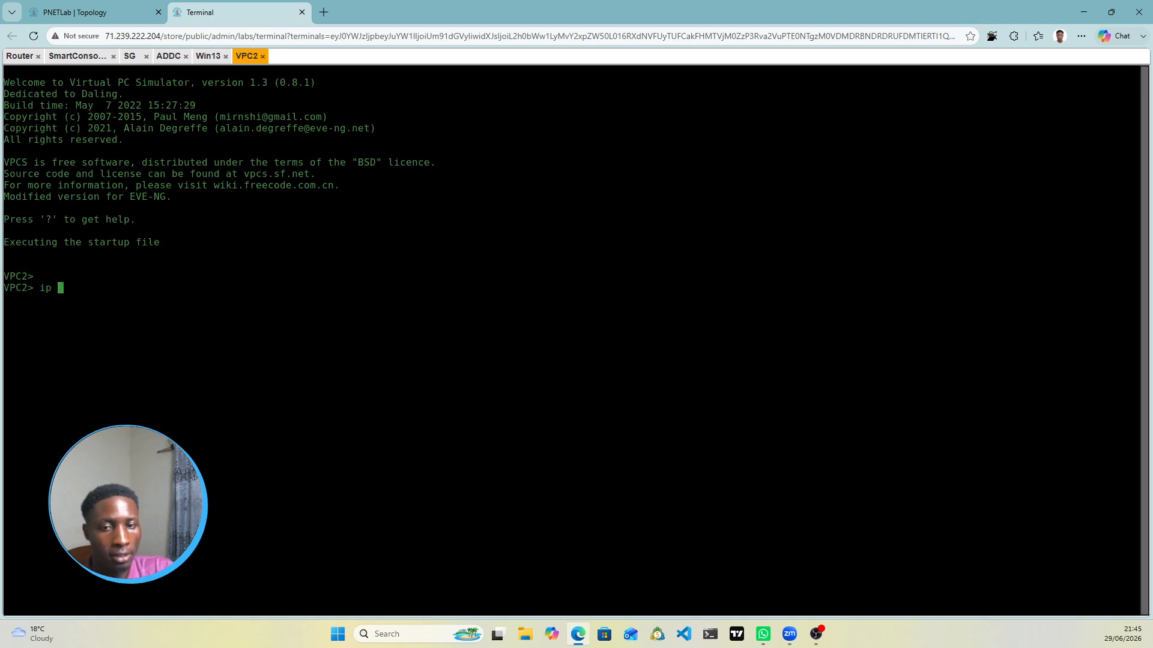
type("dhcp")
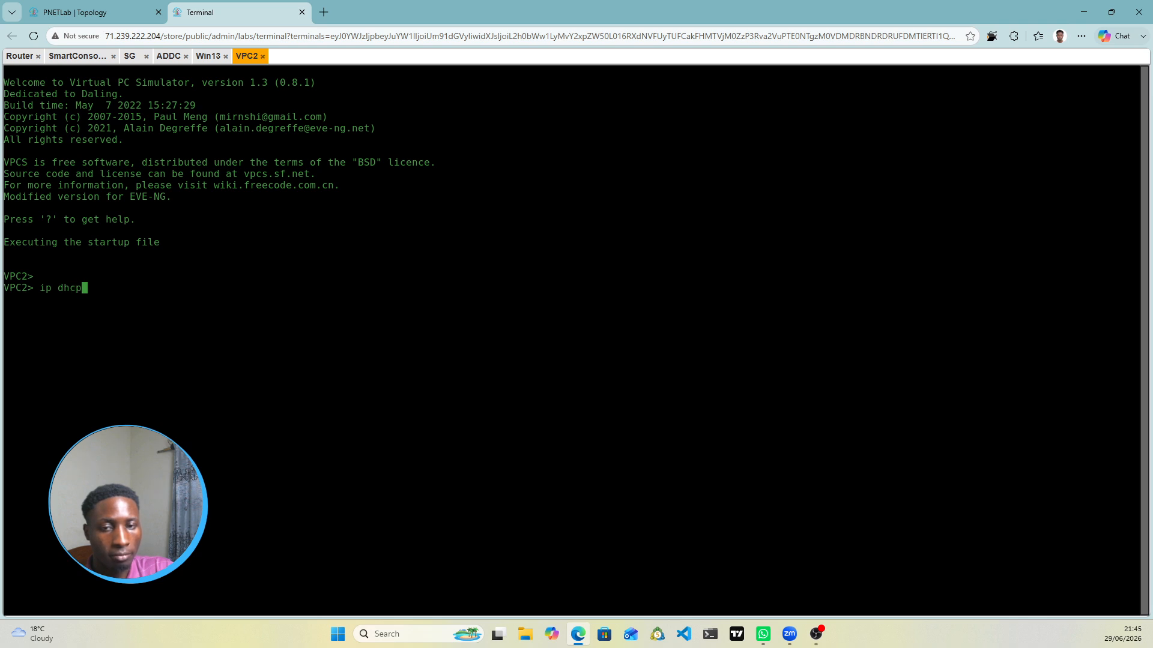
key("Return")
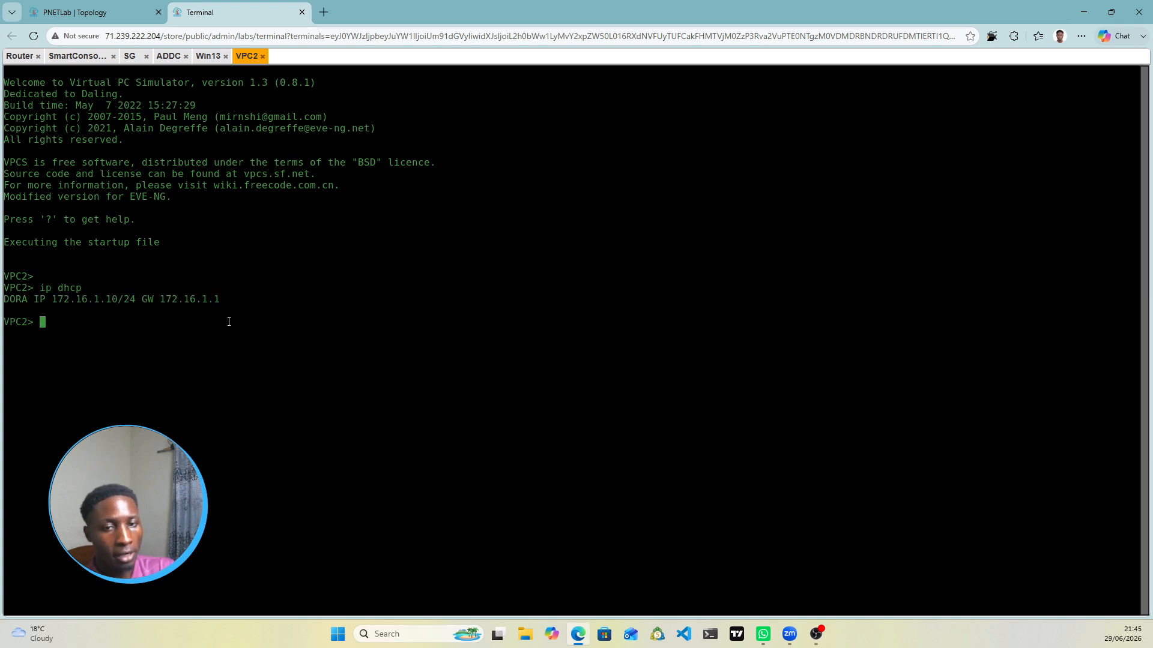
type("show ip")
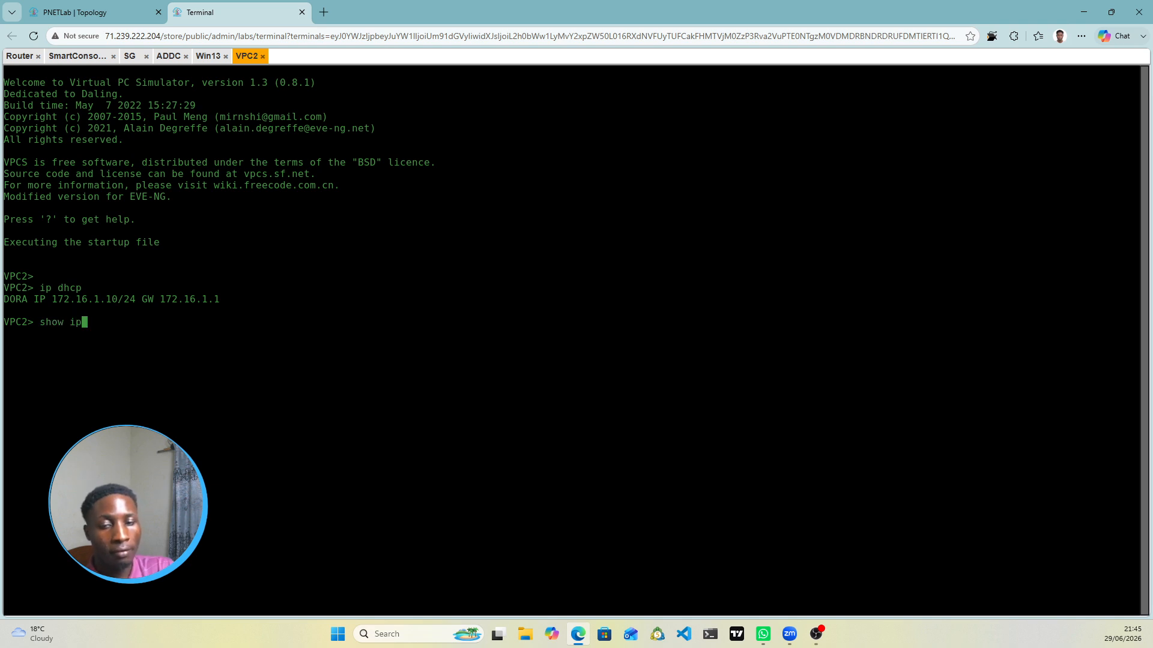
key("Return")
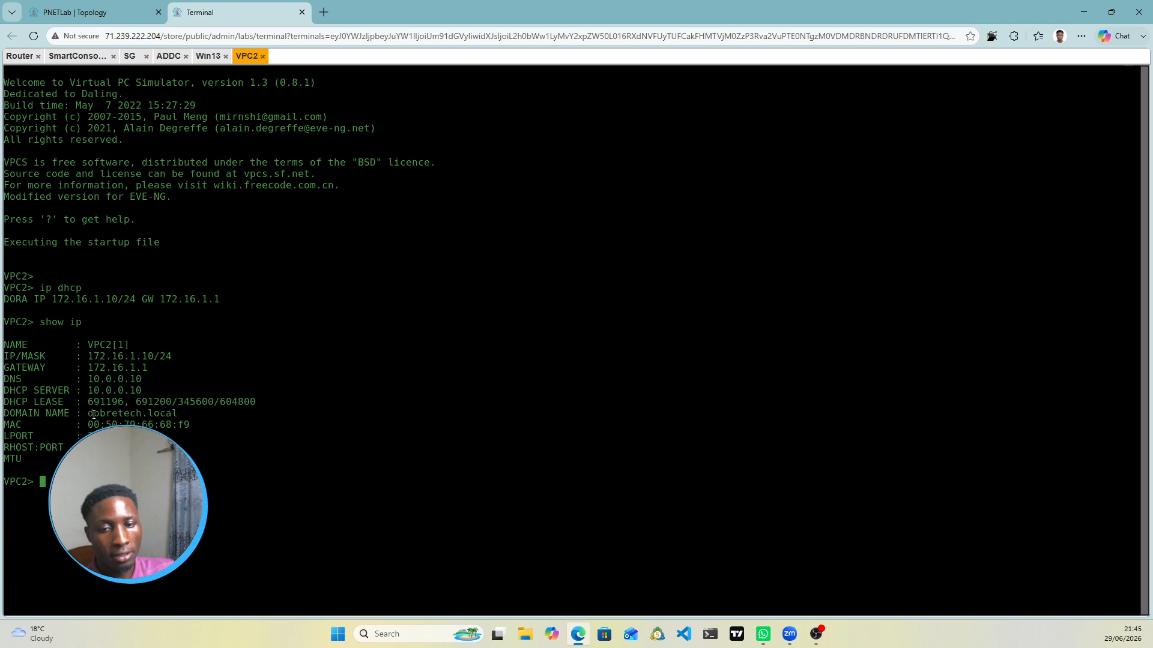
Step: Highlight VPC2's lease details: domain dobretech.local, gateway 172.16.1.1, DNS and DHCP server 10.0.0.10
left_click_drag(89, 414, 180, 413)
left_click(135, 370)
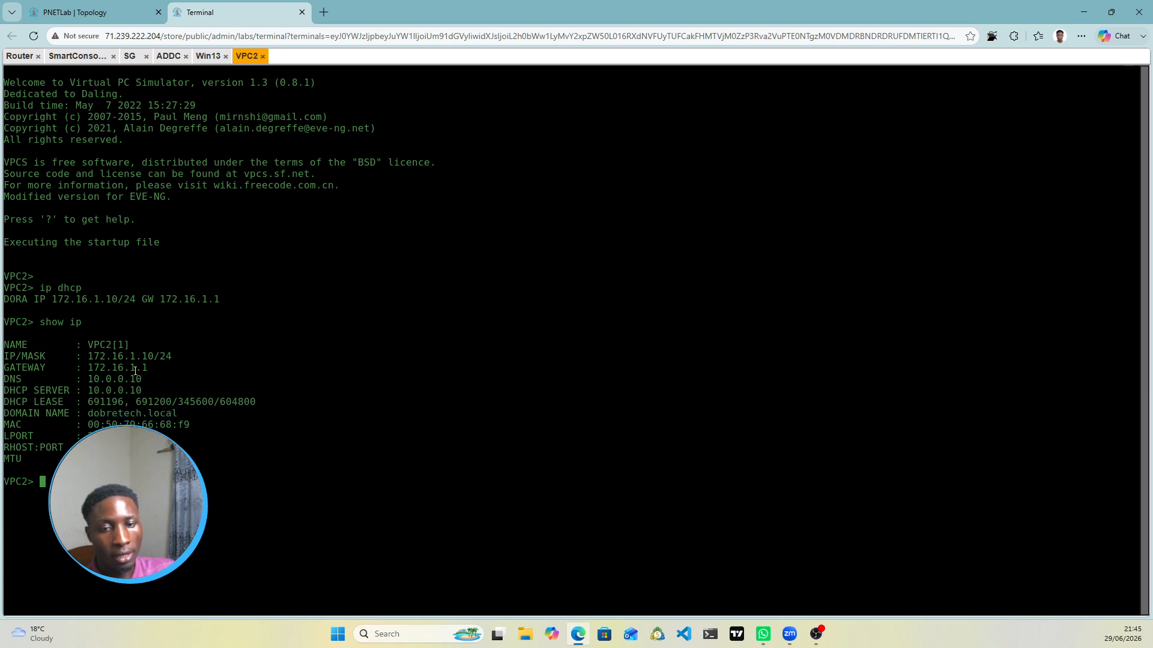
left_click_drag(93, 366, 172, 367)
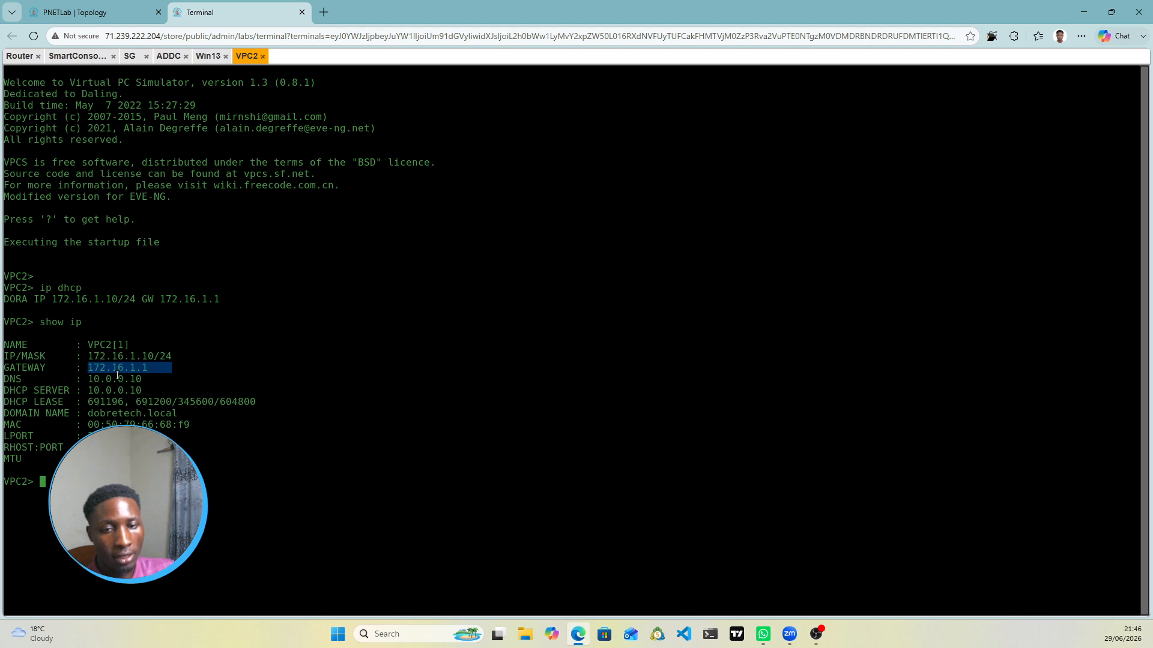
left_click_drag(88, 378, 172, 379)
left_click_drag(83, 391, 143, 390)
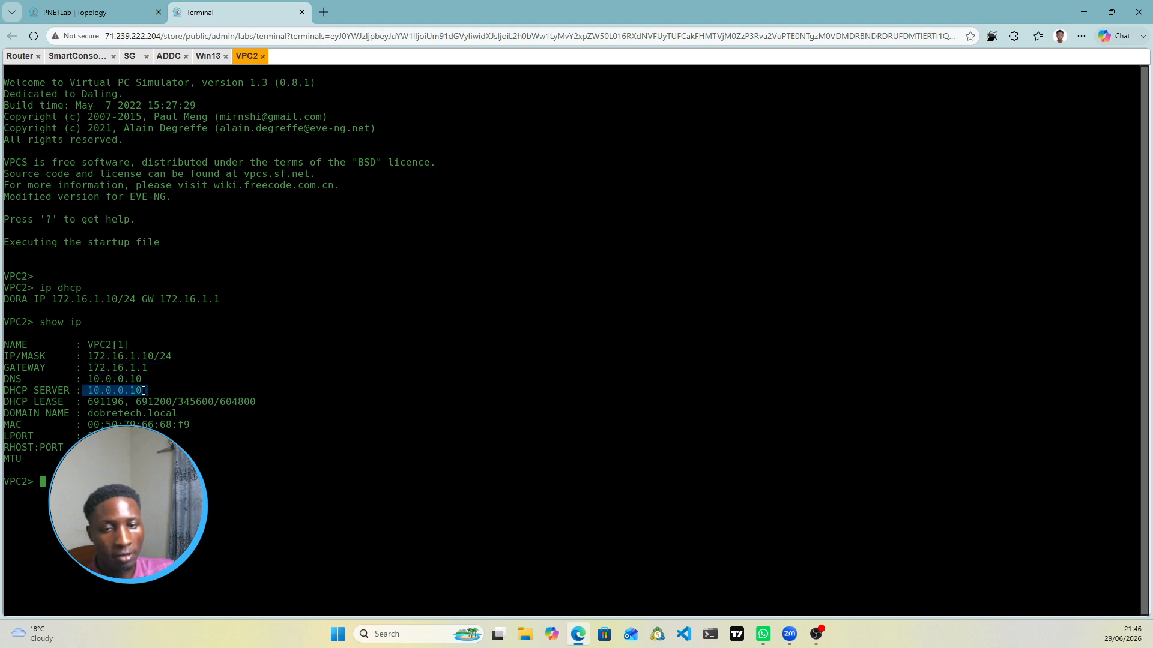
left_click(120, 14)
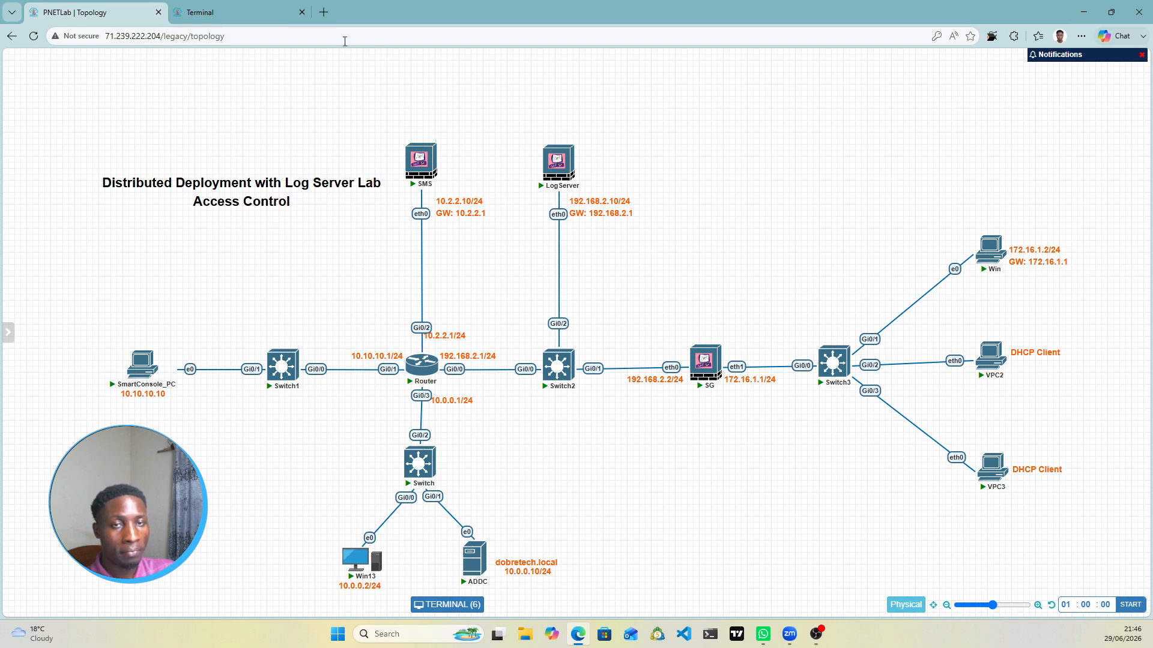
Step: Open the Win13 console, compare it against the lab topology, then return to SmartConsole_PC
mouse_move(554, 391)
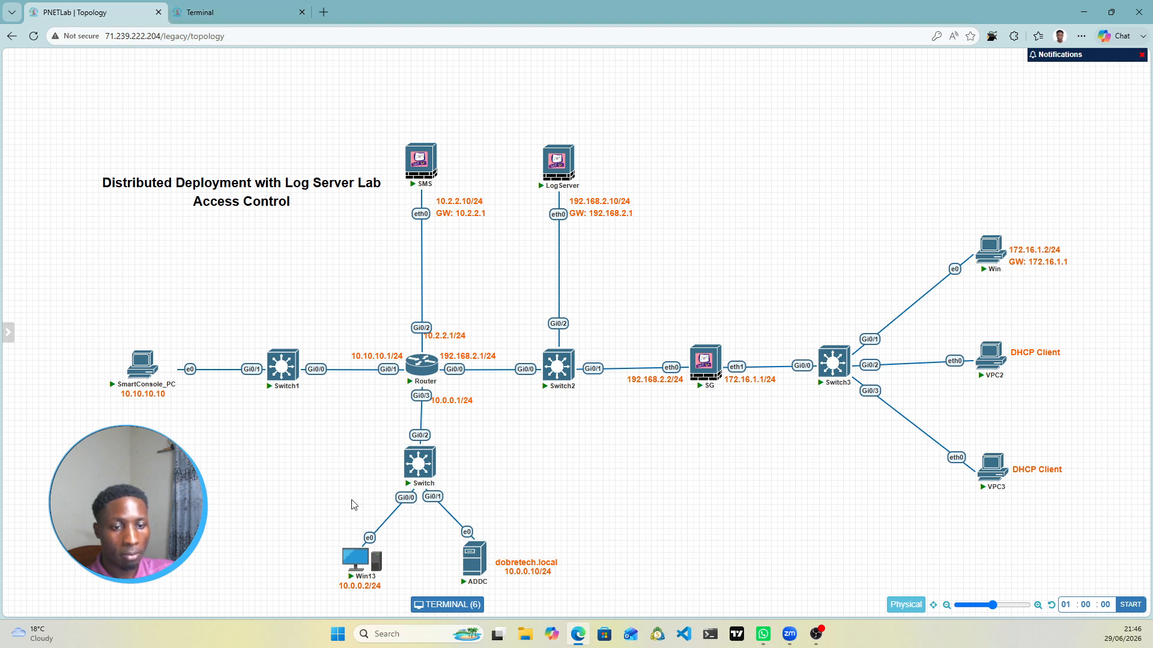
mouse_move(375, 566)
left_click(216, 8)
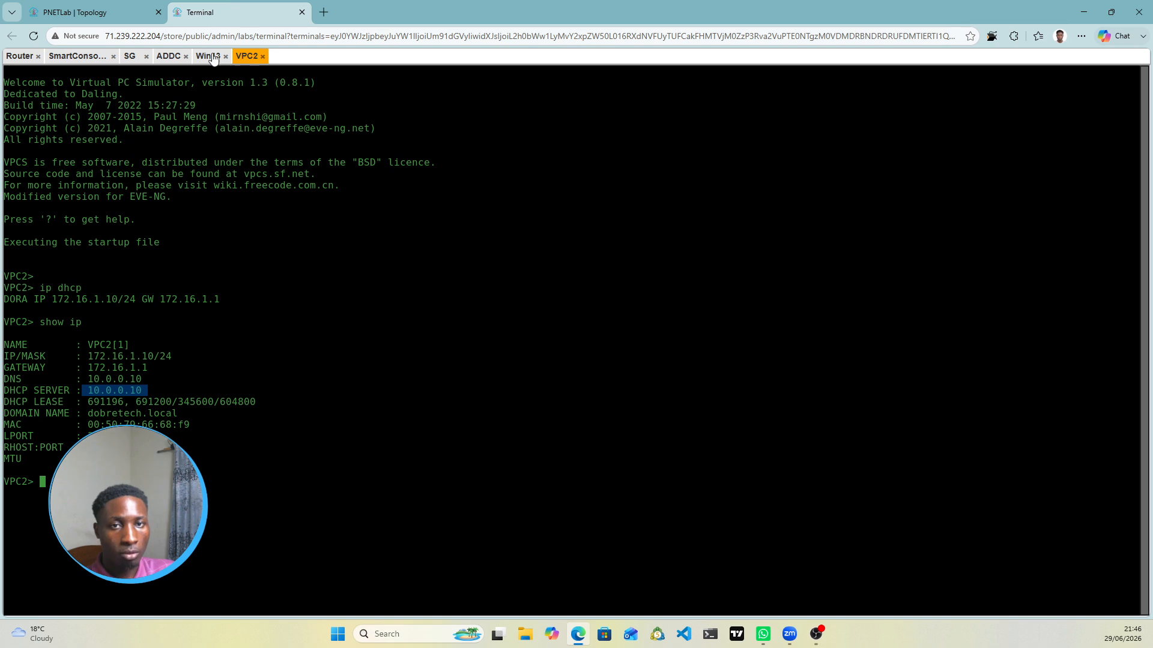
left_click_drag(207, 56, 226, 120)
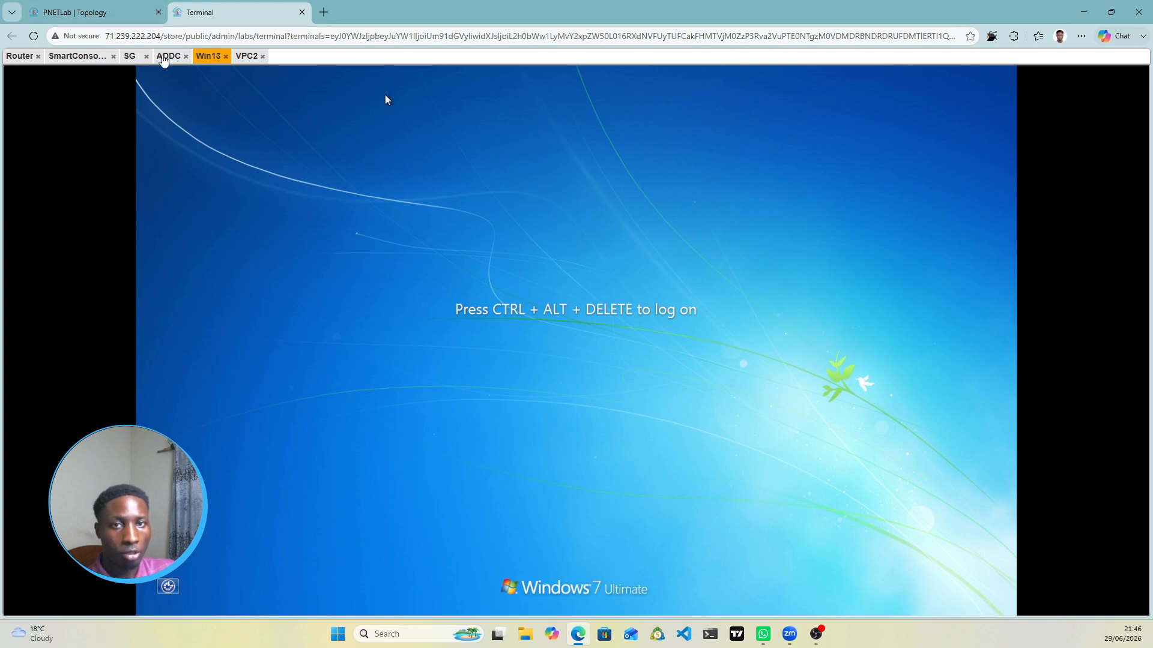
left_click(128, 13)
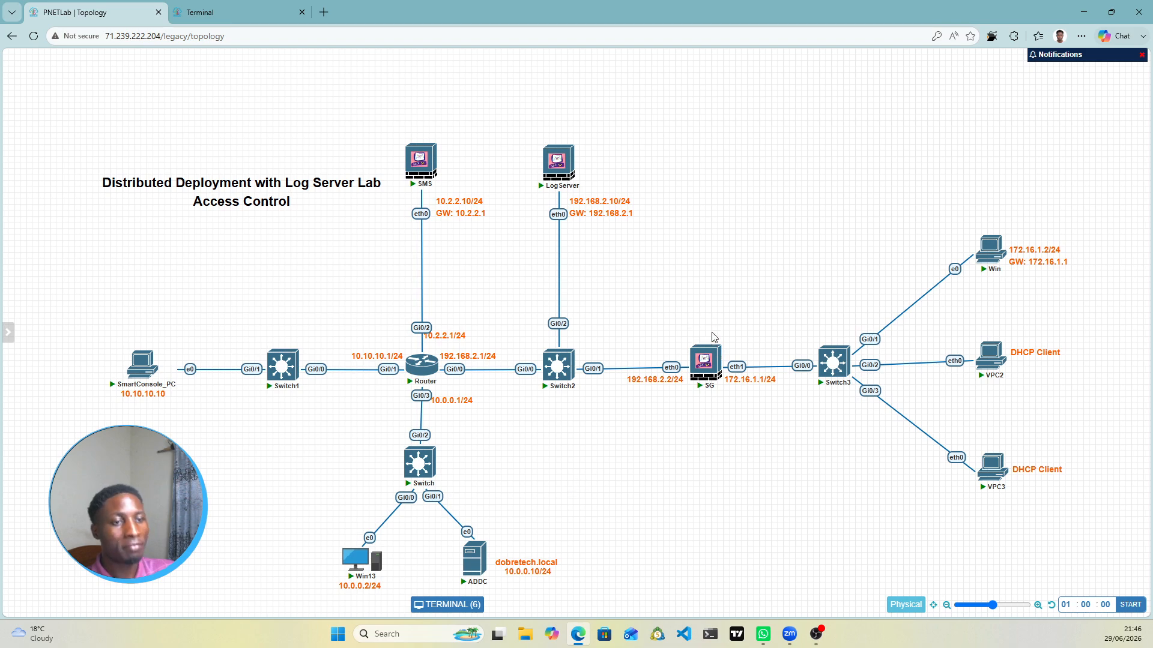
mouse_move(709, 386)
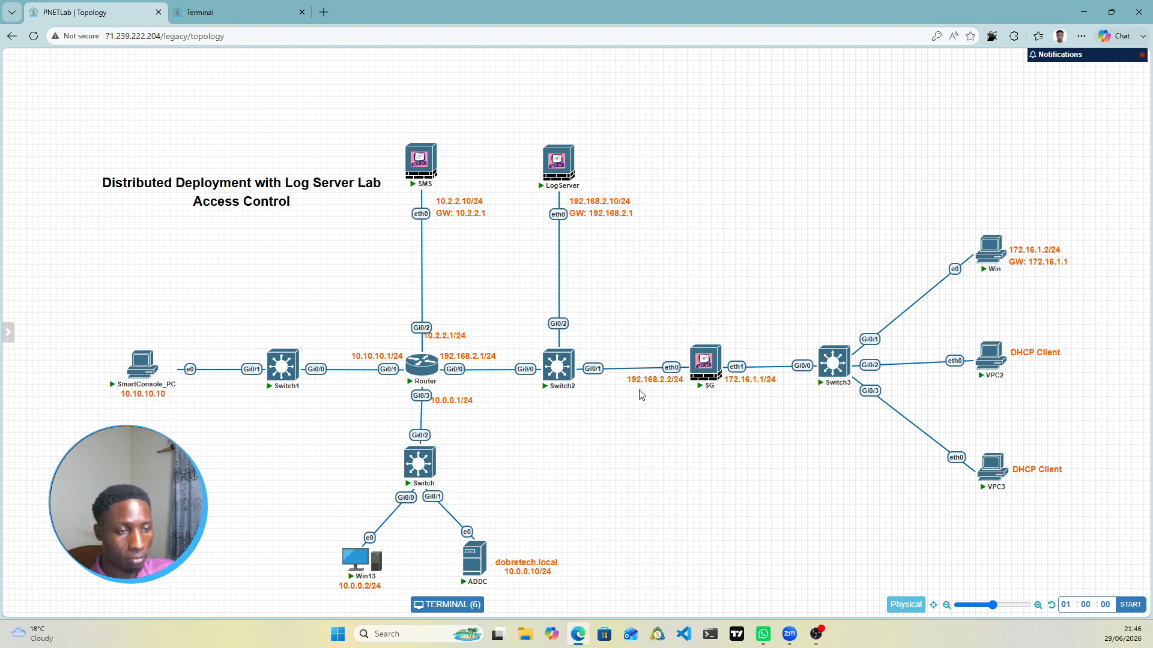
left_click(259, 14)
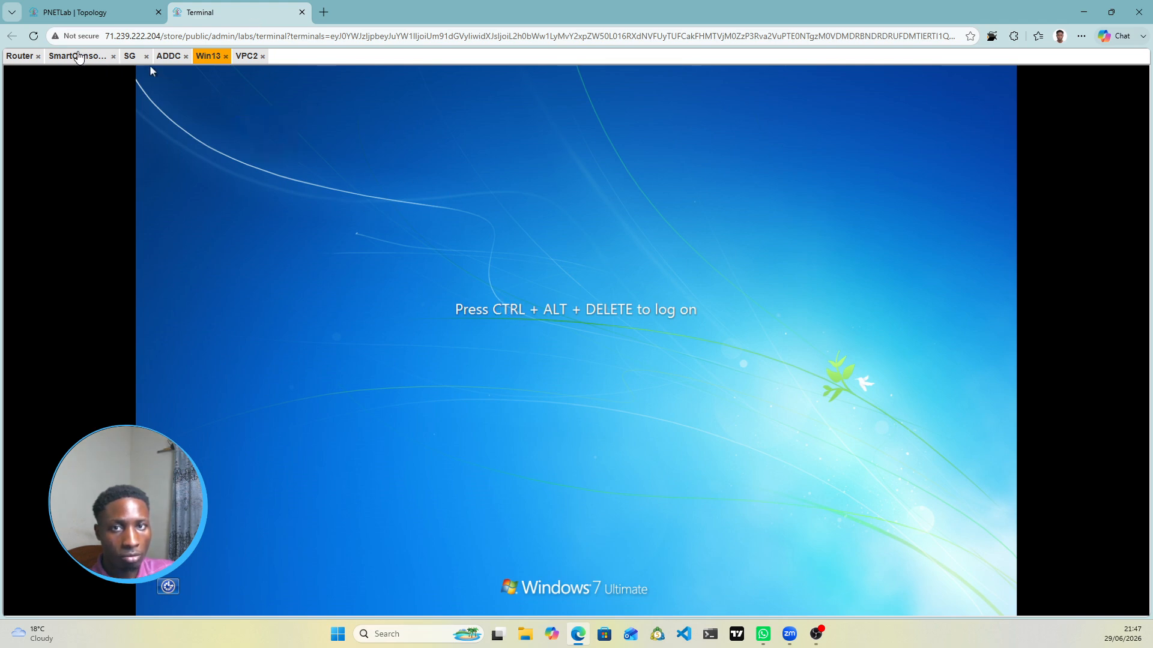
left_click(78, 56)
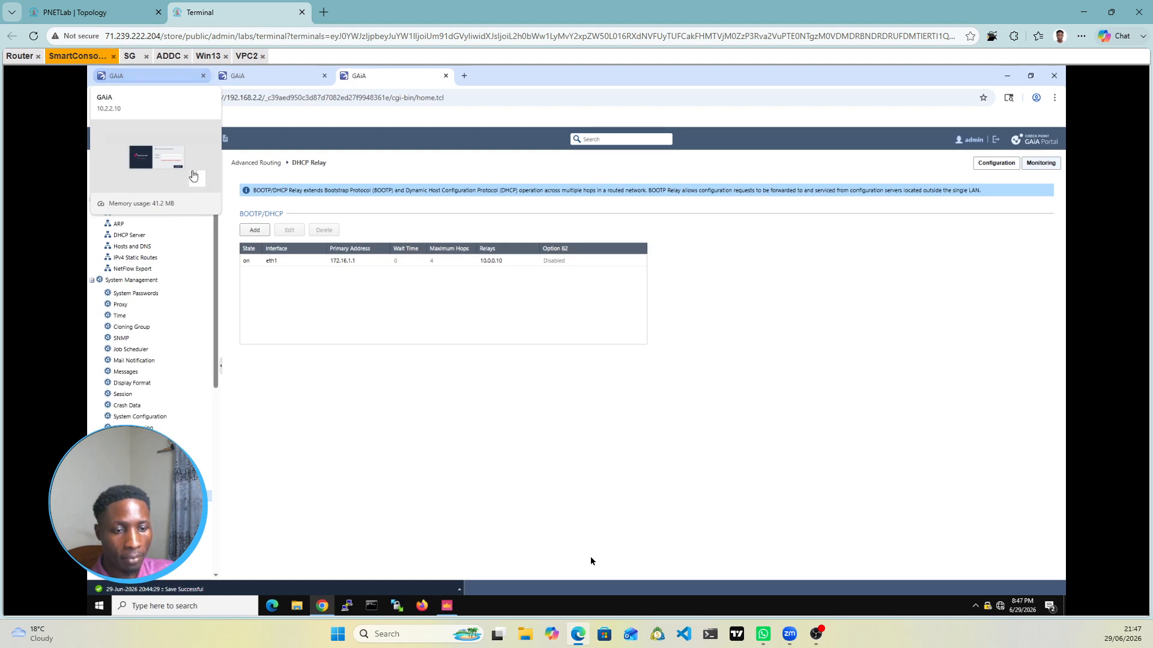
Step: Bring SmartConsole forward and view Gateways & Servers listing SG, Log_Server and SMS
left_click(446, 607)
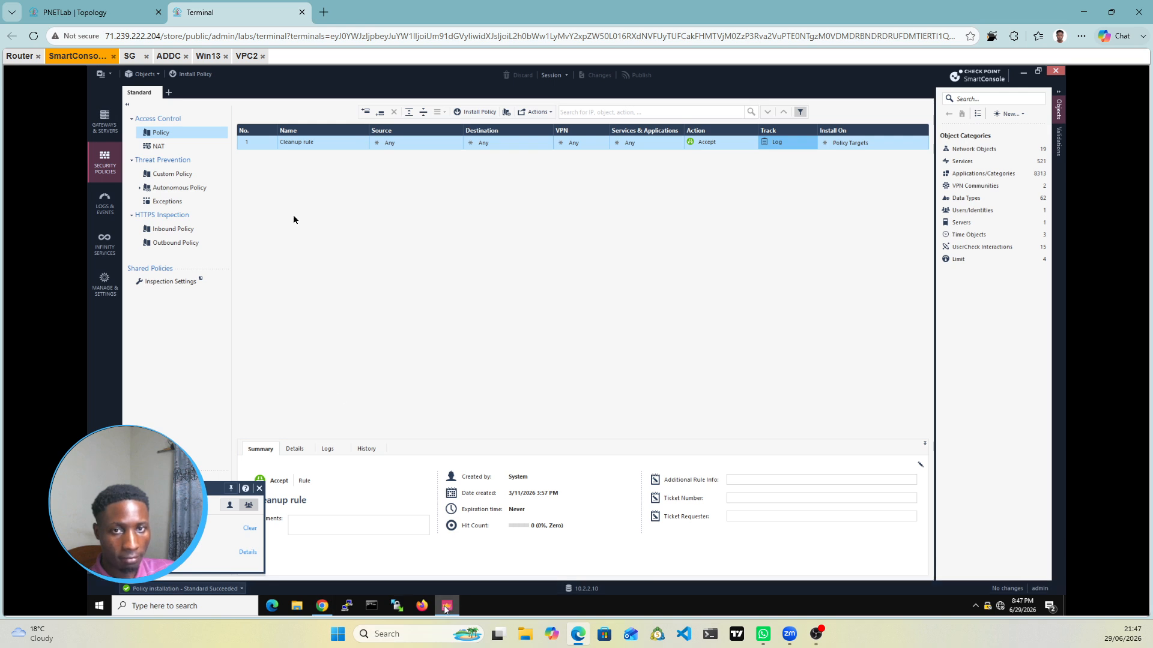
left_click(104, 127)
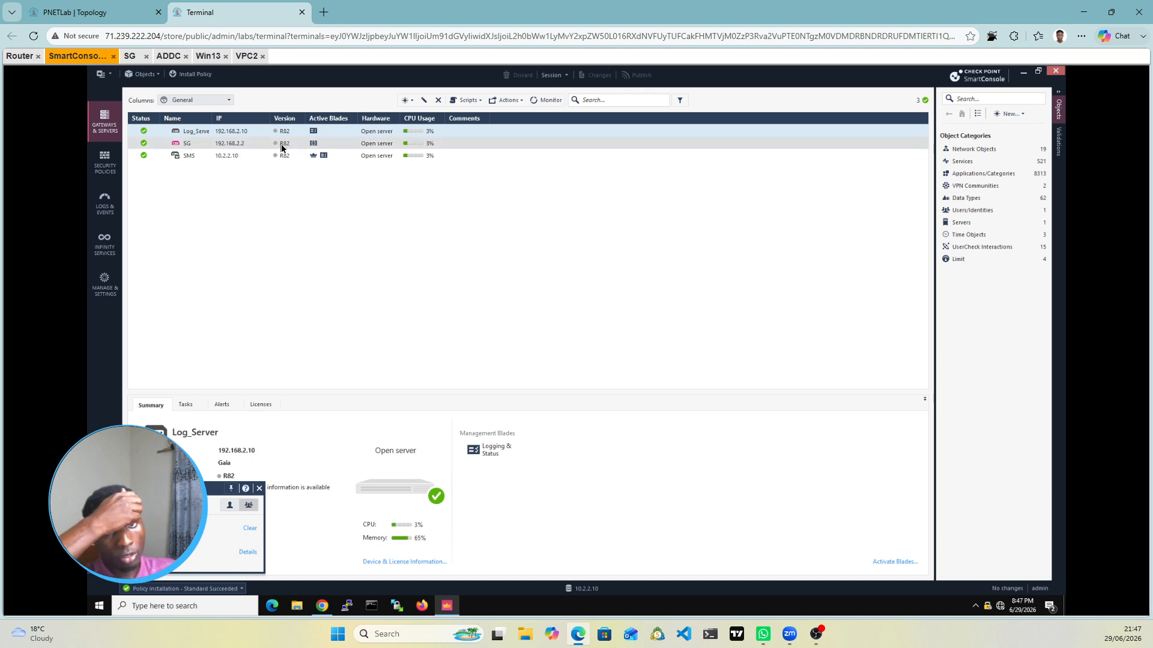
mouse_move(281, 148)
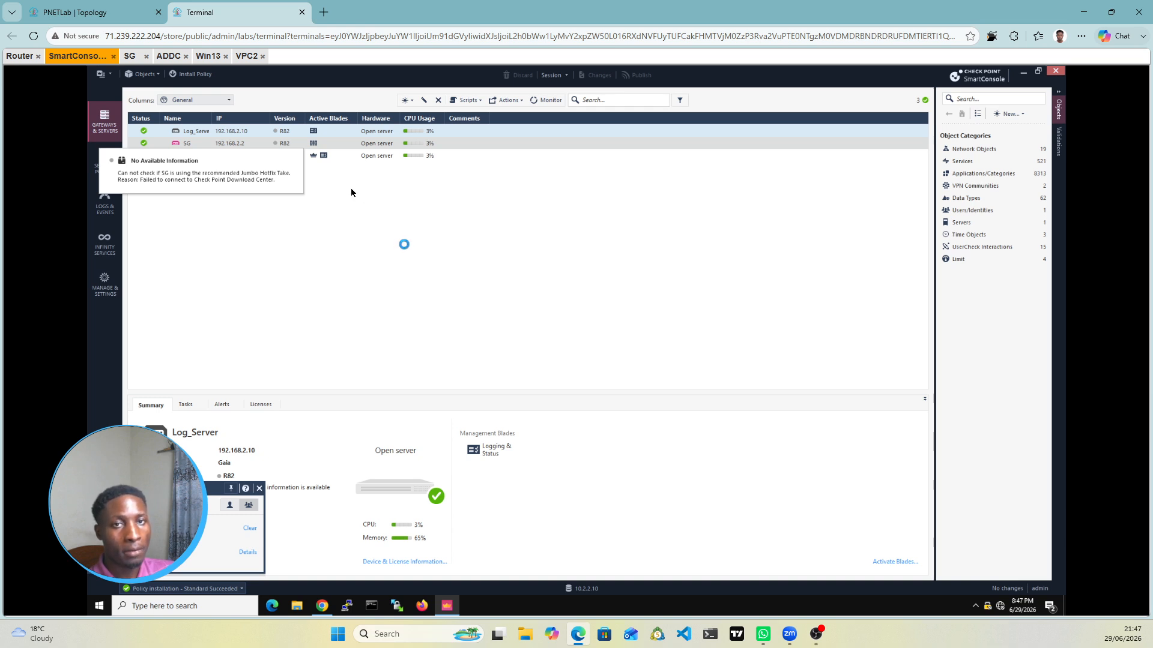
left_click(208, 57)
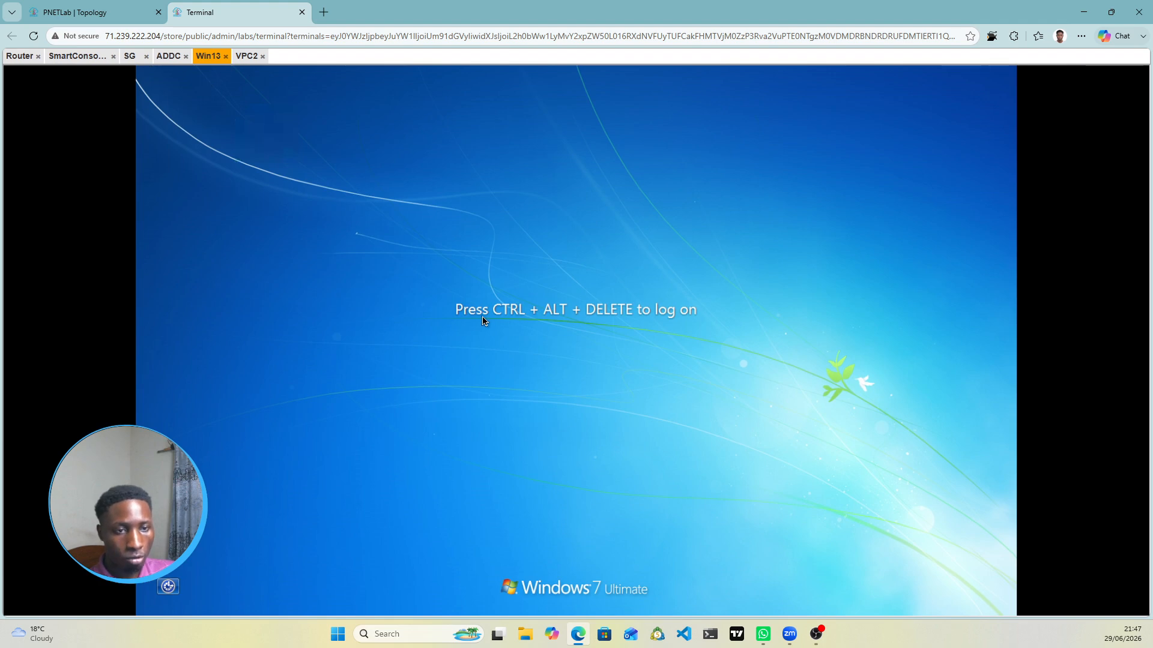
Step: Send Ctrl+Alt+Del to Win13 using Guacamole's on-screen keyboard
key("ctrl+alt+shift")
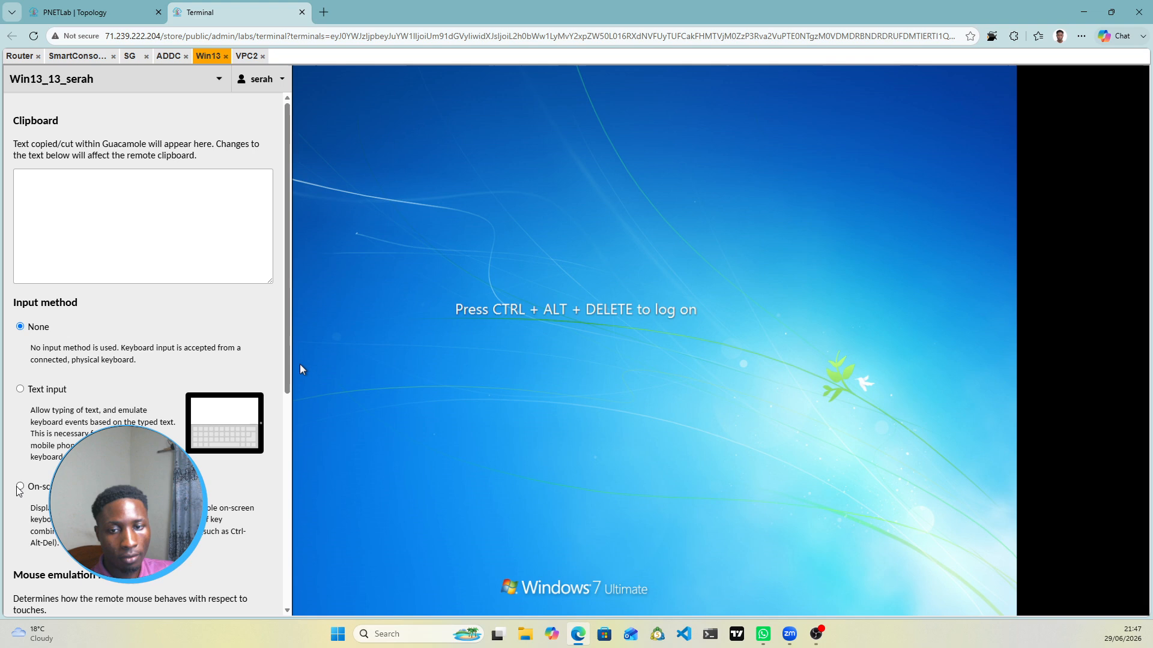
left_click(19, 486)
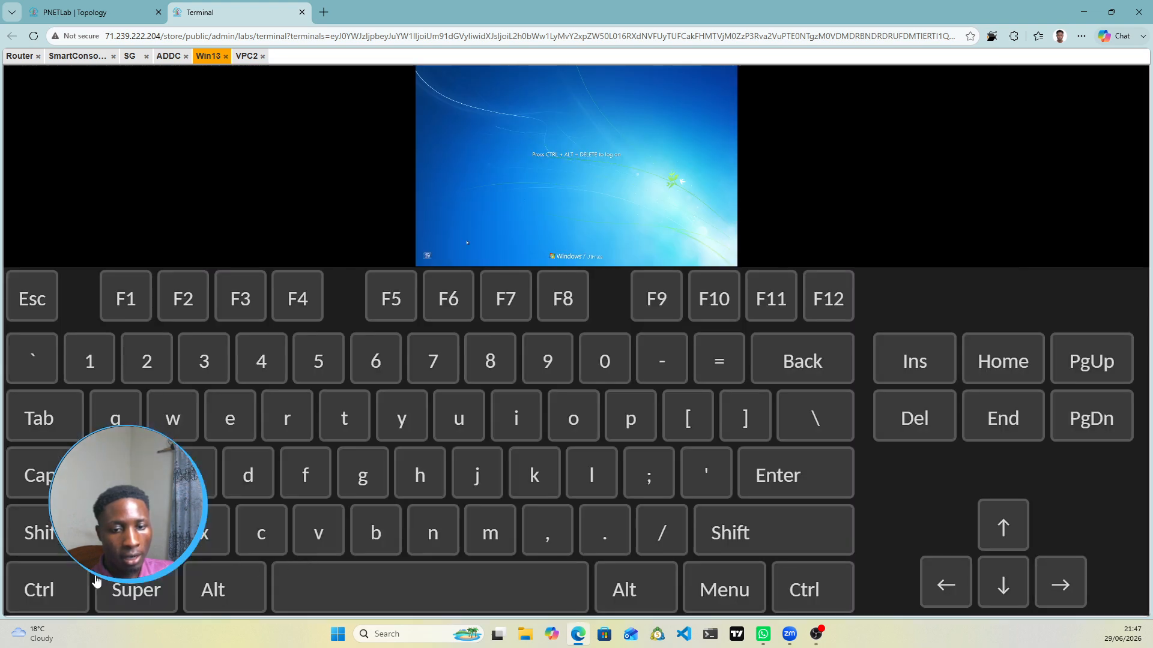
left_click(52, 592)
left_click(220, 594)
left_click(915, 427)
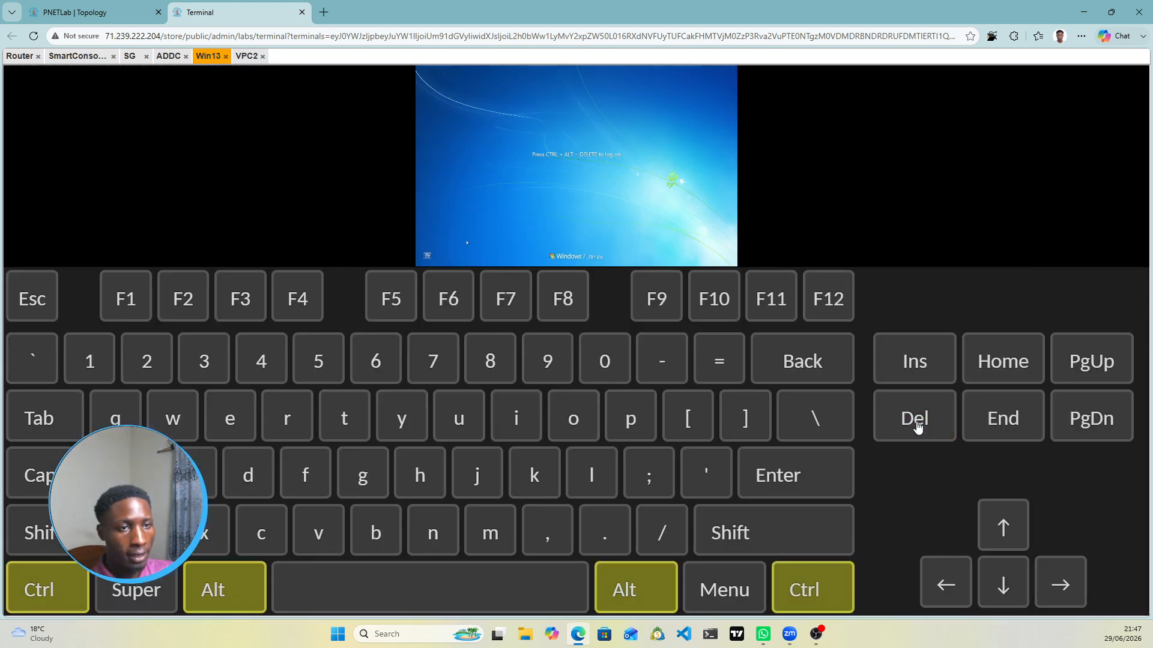
key("ctrl+alt+shift")
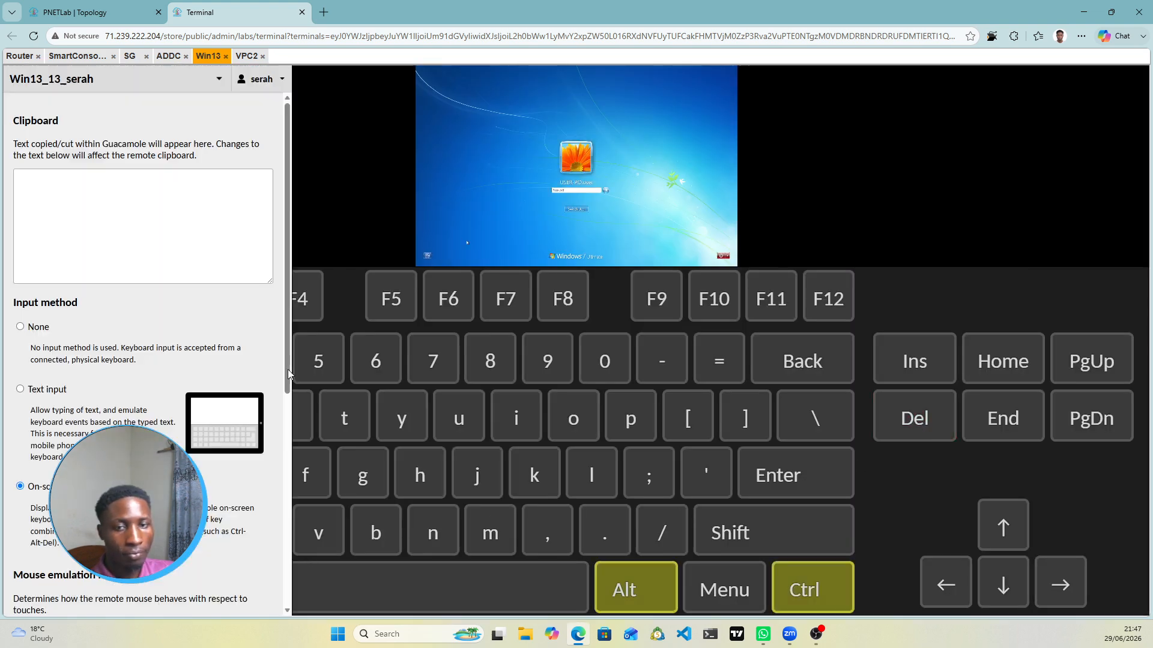
left_click(20, 328)
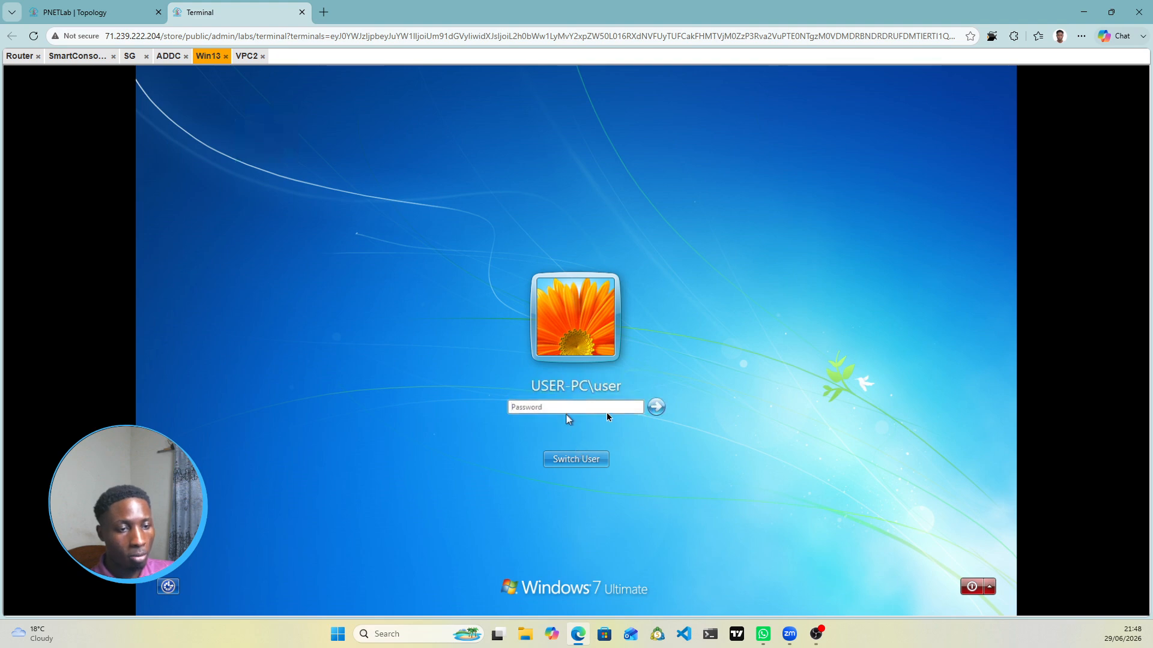
Step: Switch to Other User and sign in with the domain user's name and password
left_click(583, 467)
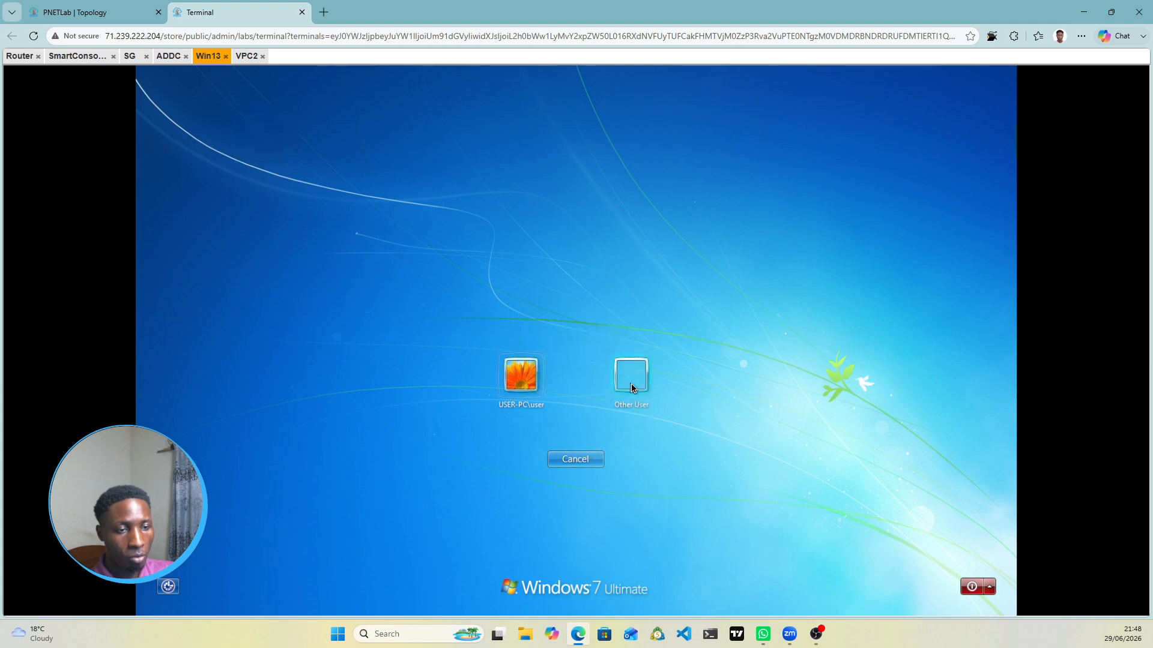
left_click(632, 389)
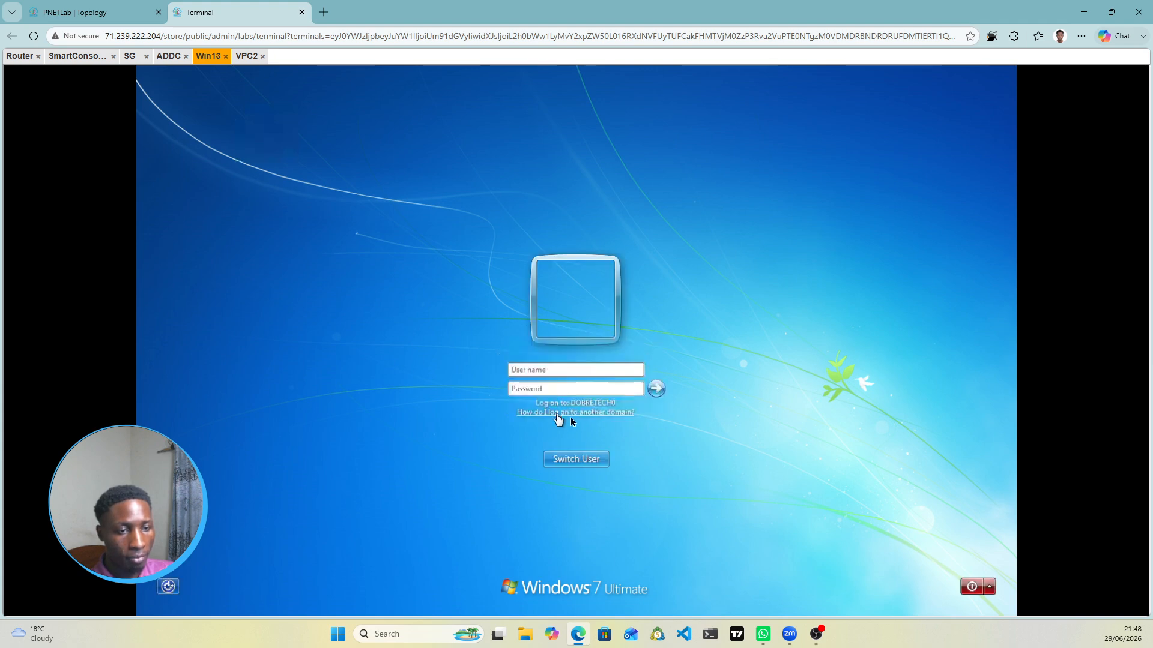
left_click(541, 373)
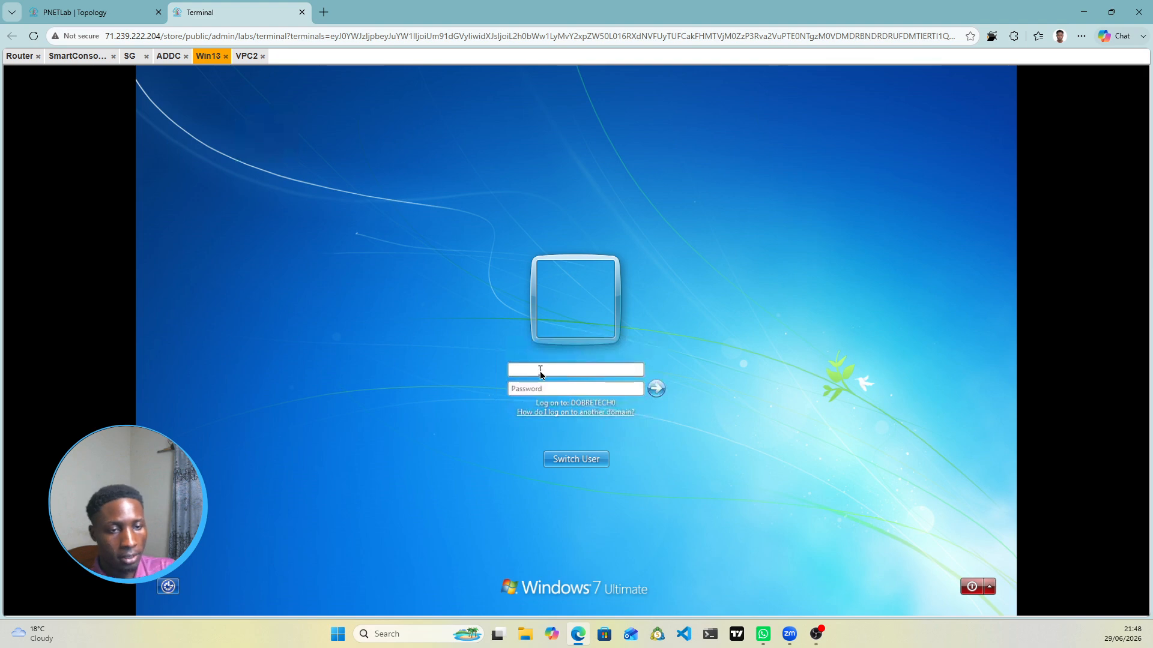
type("dan")
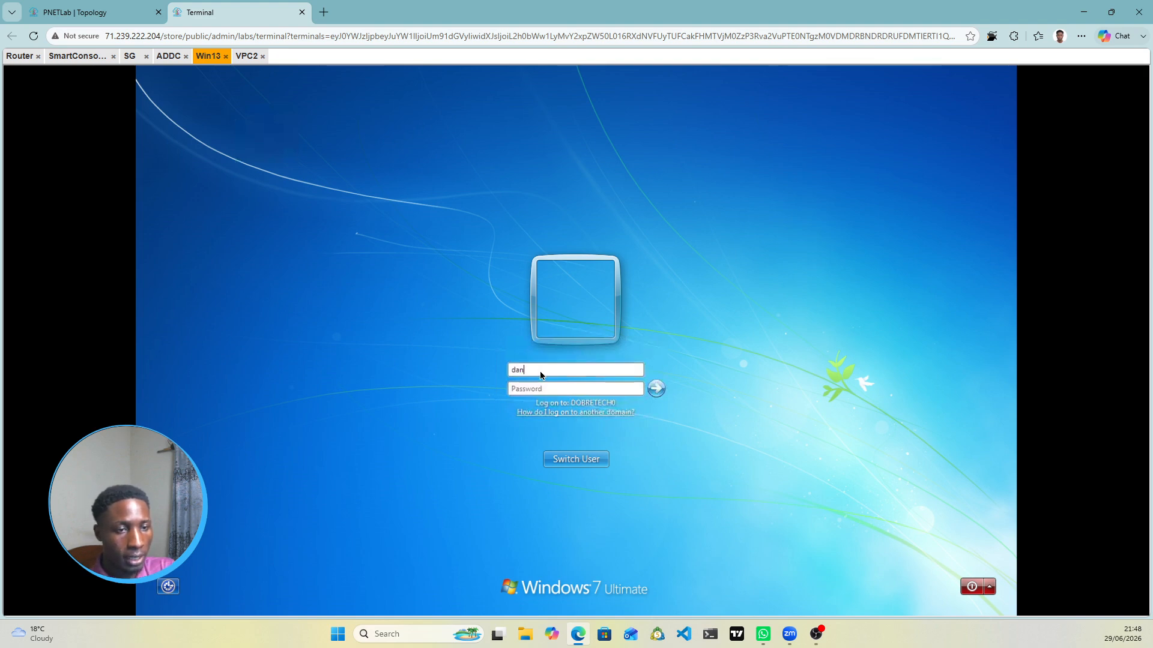
key("Tab")
type("••••••")
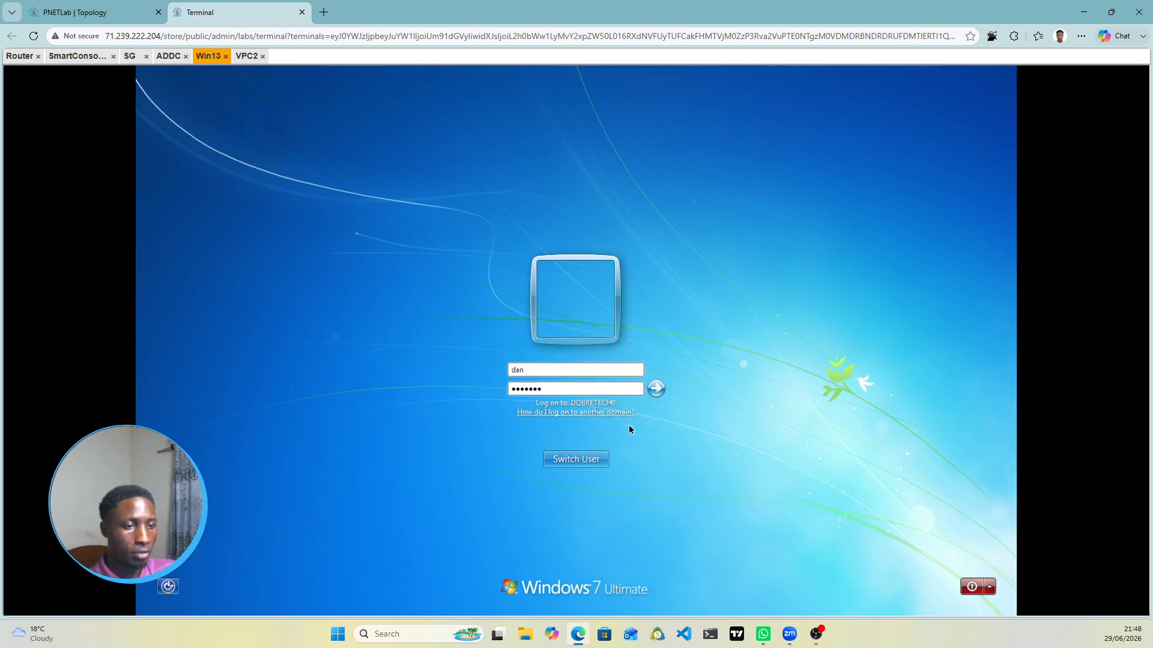
key("Return")
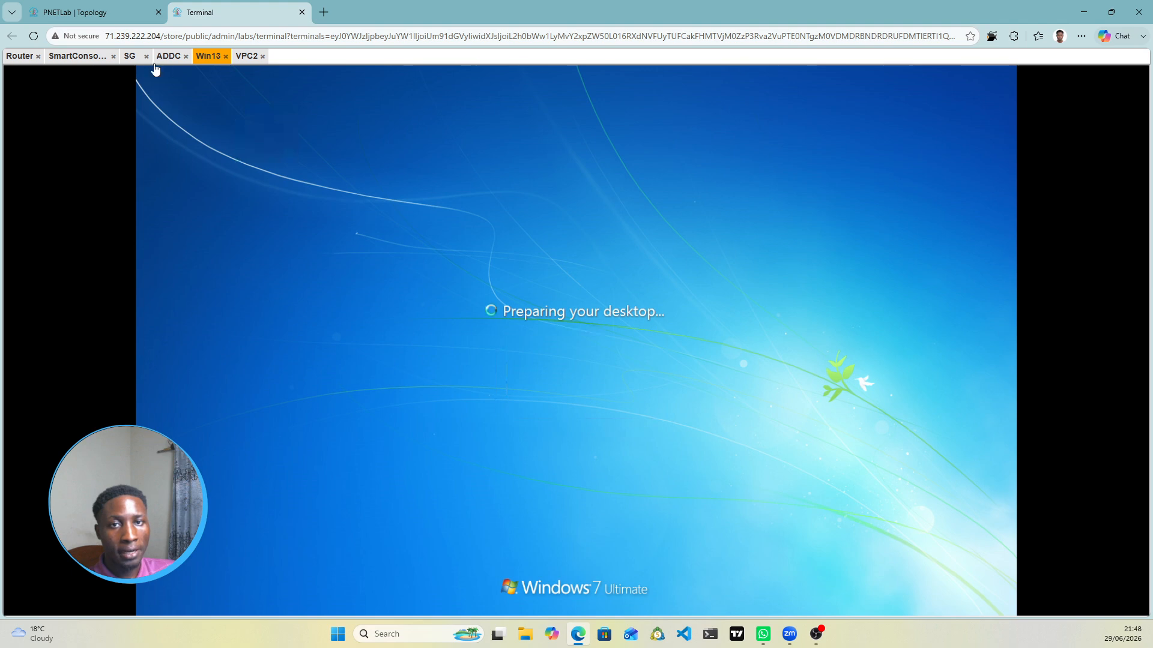
Step: Enable the Identity Awareness blade on SG, launching its wizard with AD Query selected
left_click(81, 56)
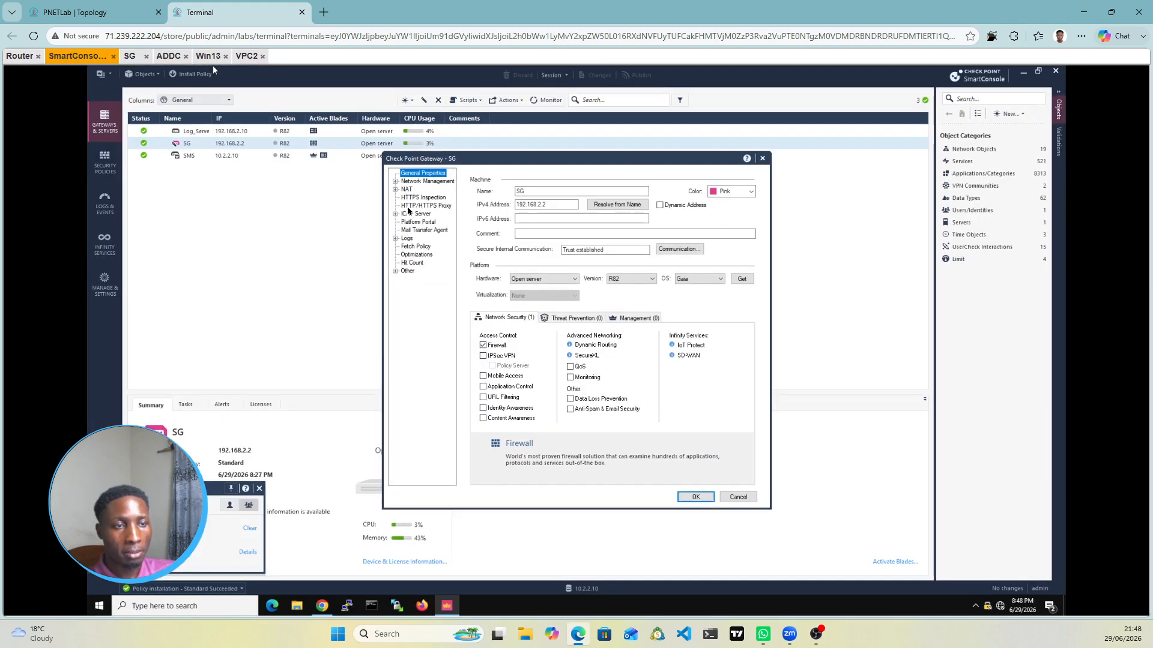
left_click(482, 410)
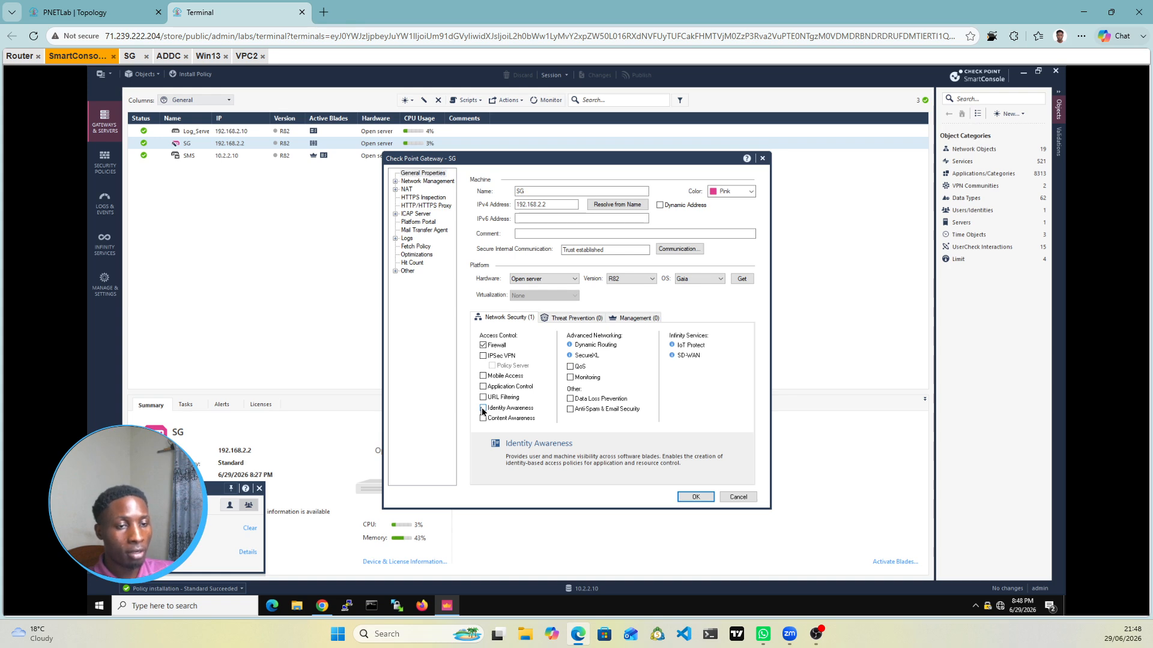
left_click(482, 411)
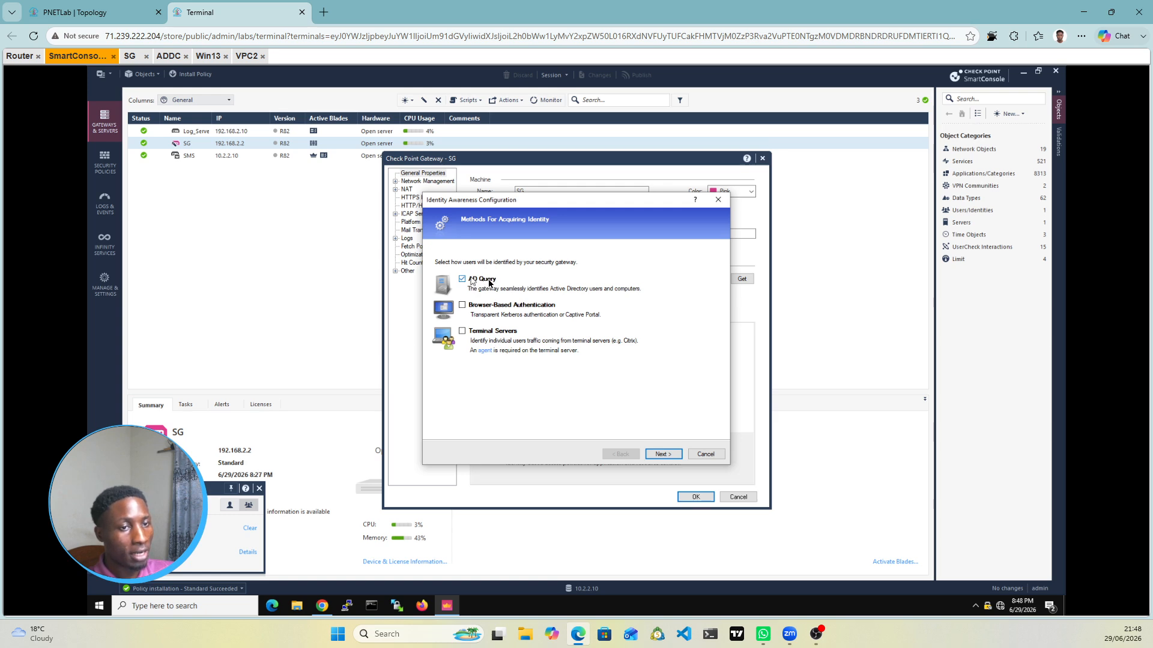
Step: Connect to Active Directory dobretech.local at 10.0.0.10 with the domain administrator's credentials
left_click(661, 455)
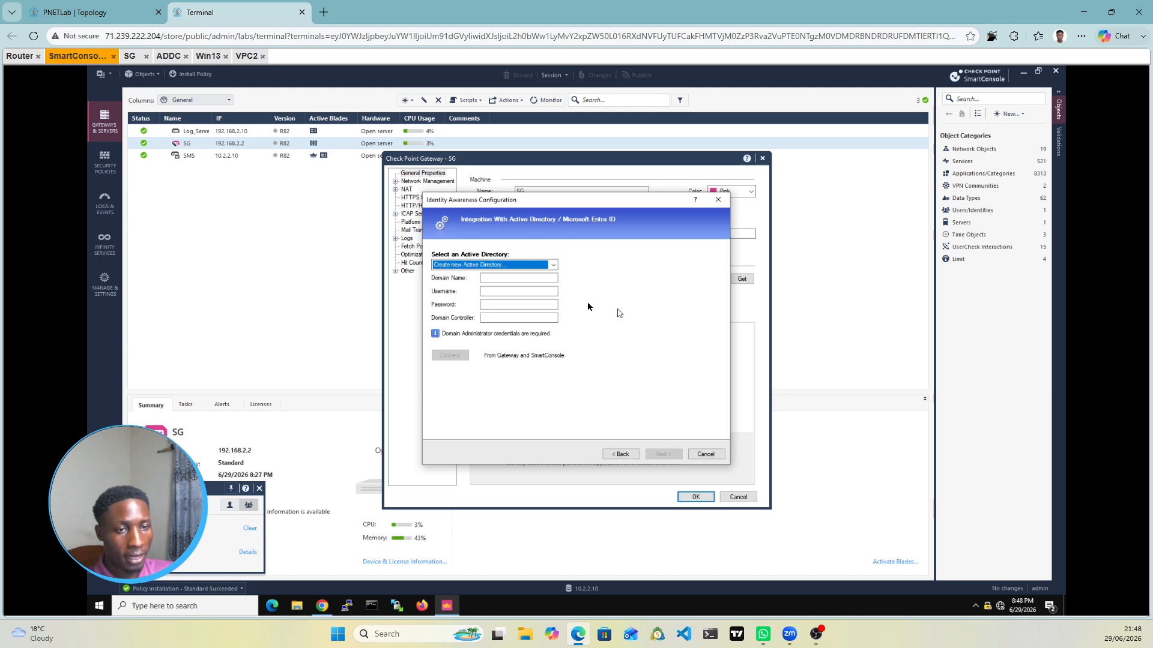
left_click(506, 279)
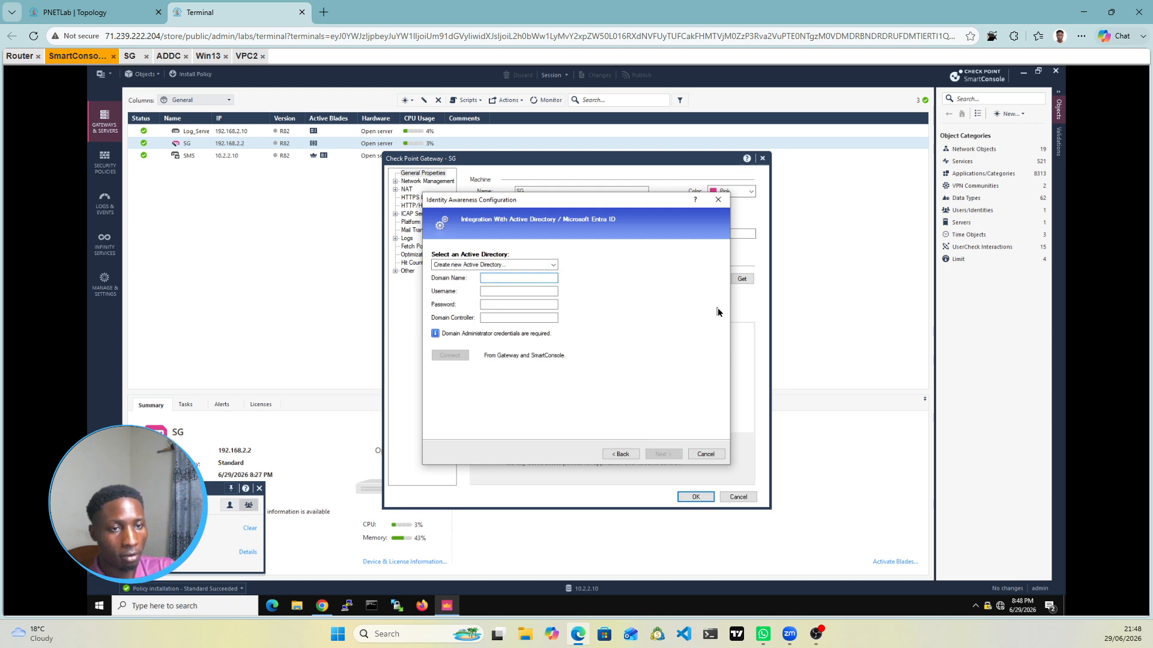
type("dobre")
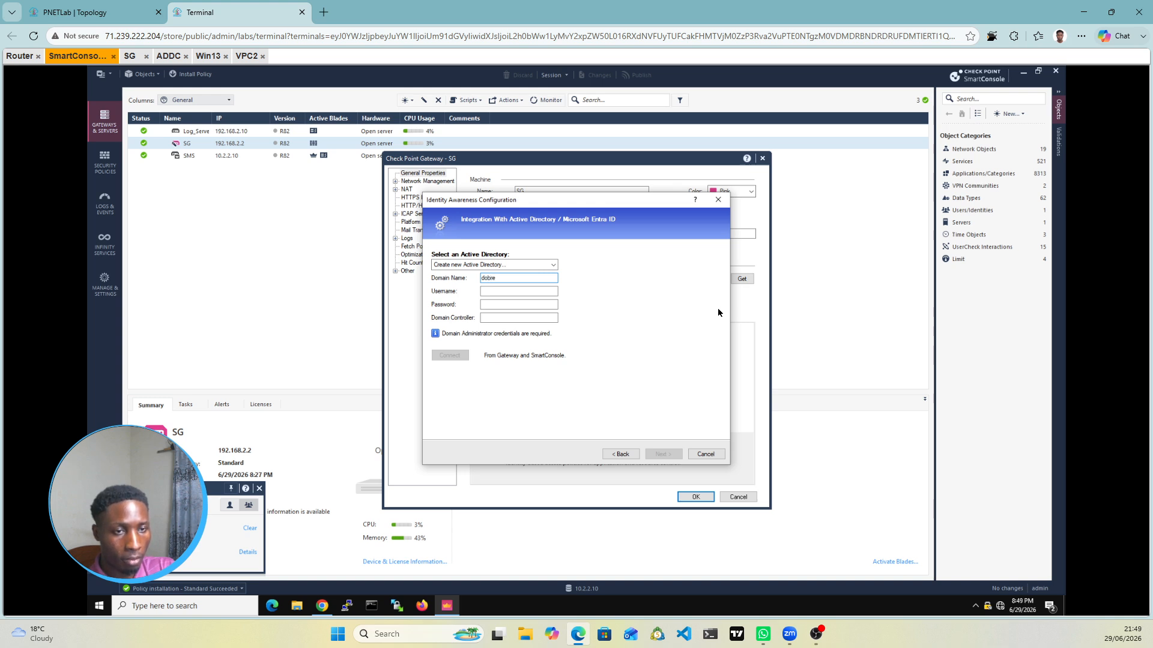
type(".")
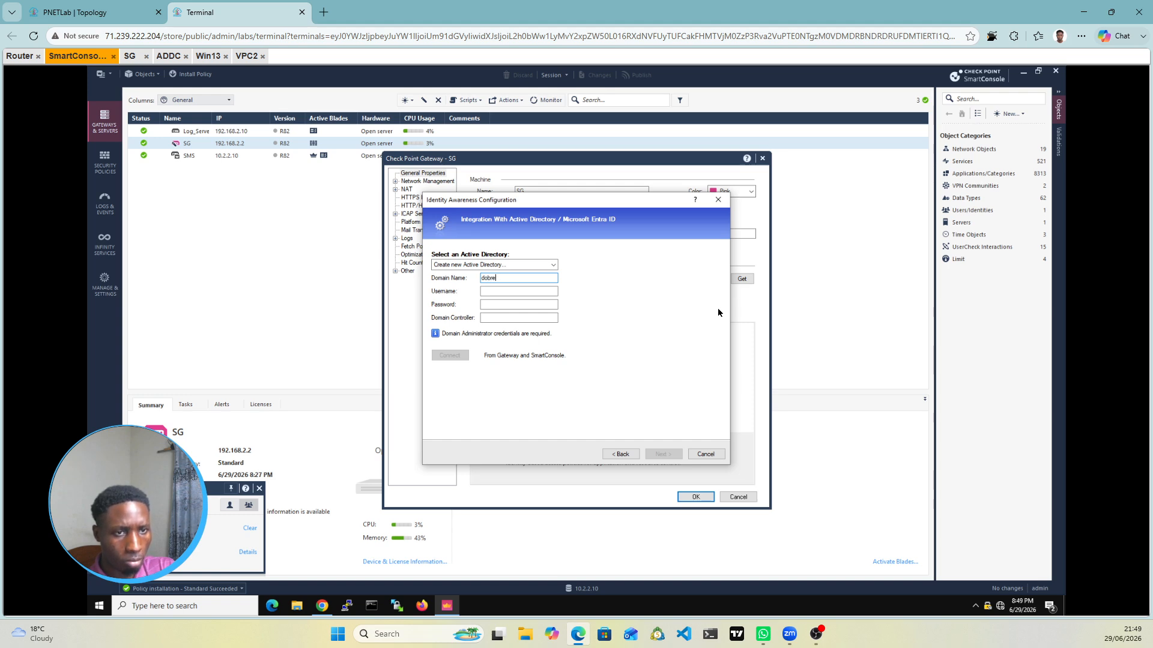
type("ech.local")
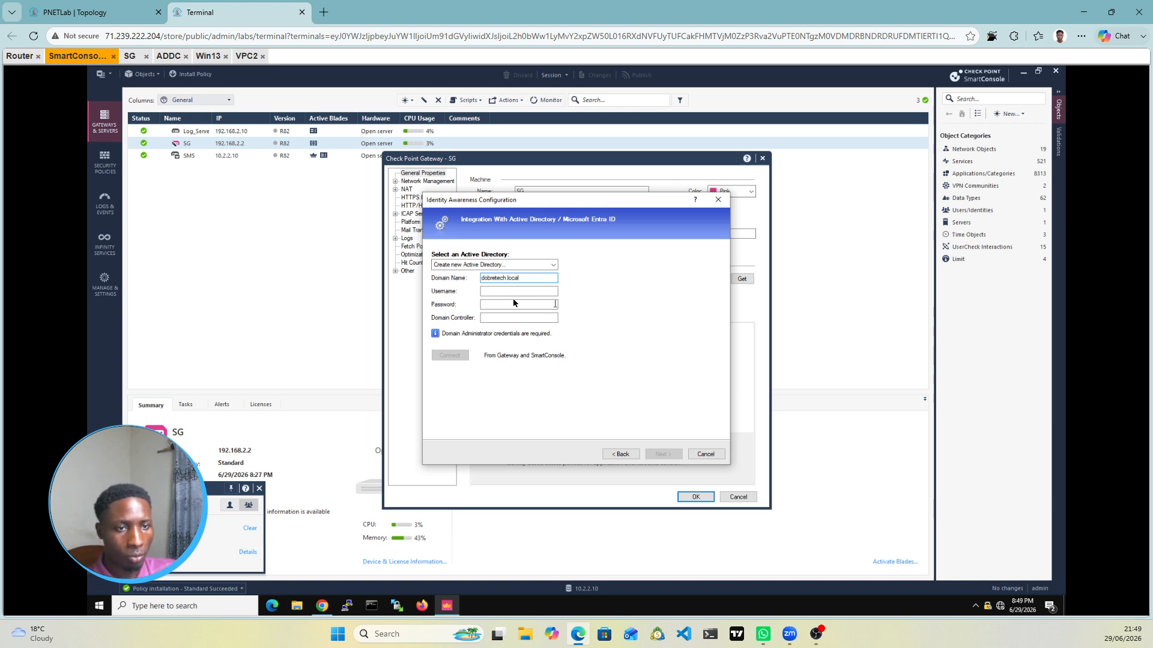
left_click(490, 291)
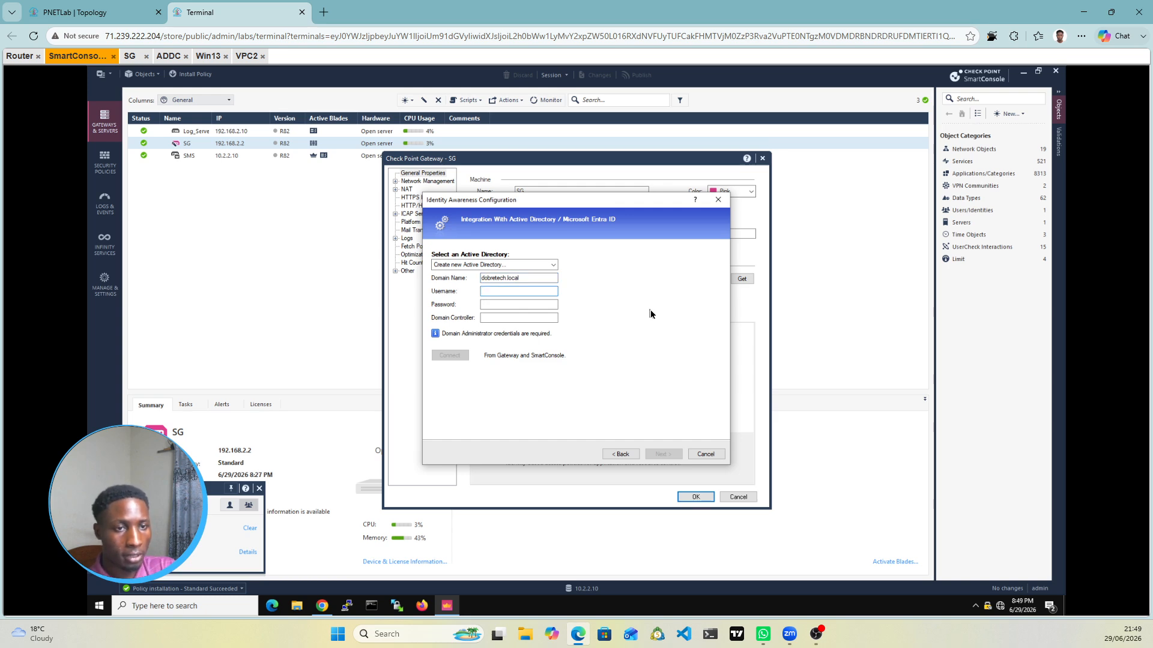
type("Administrator")
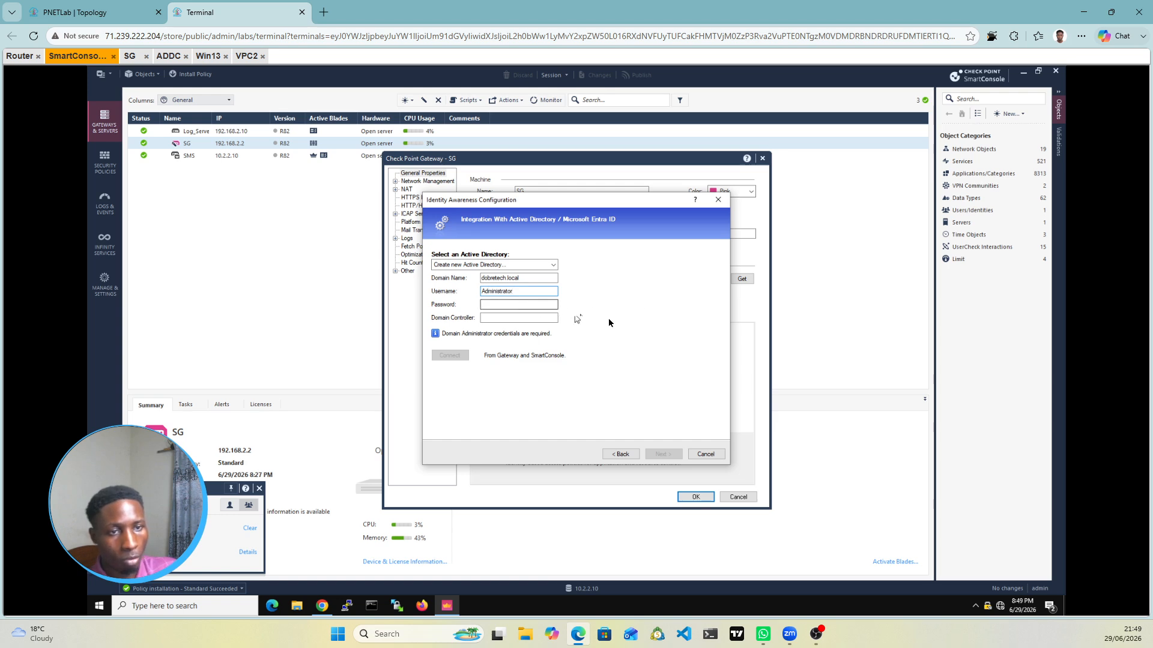
key("Tab")
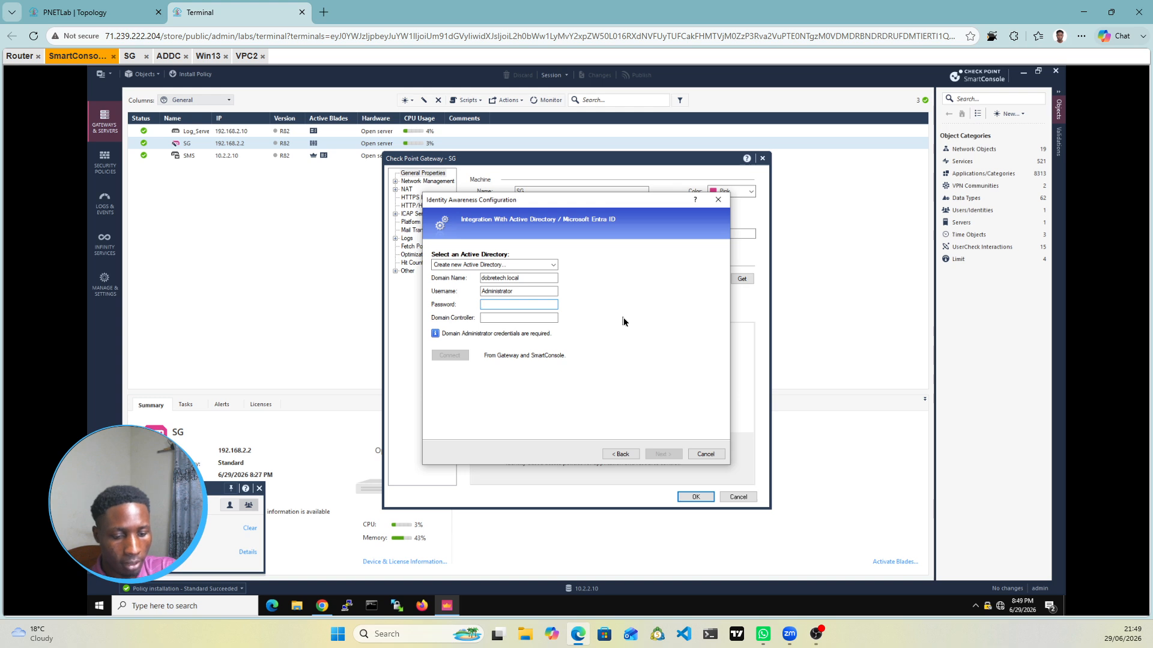
type("••••")
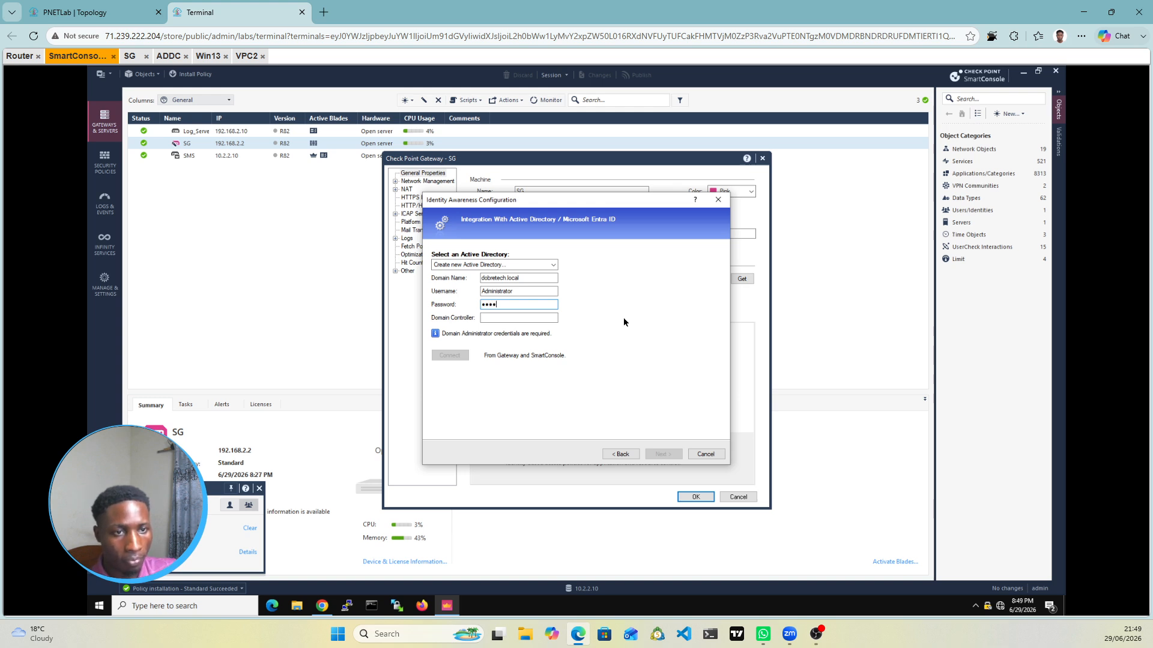
type("•••")
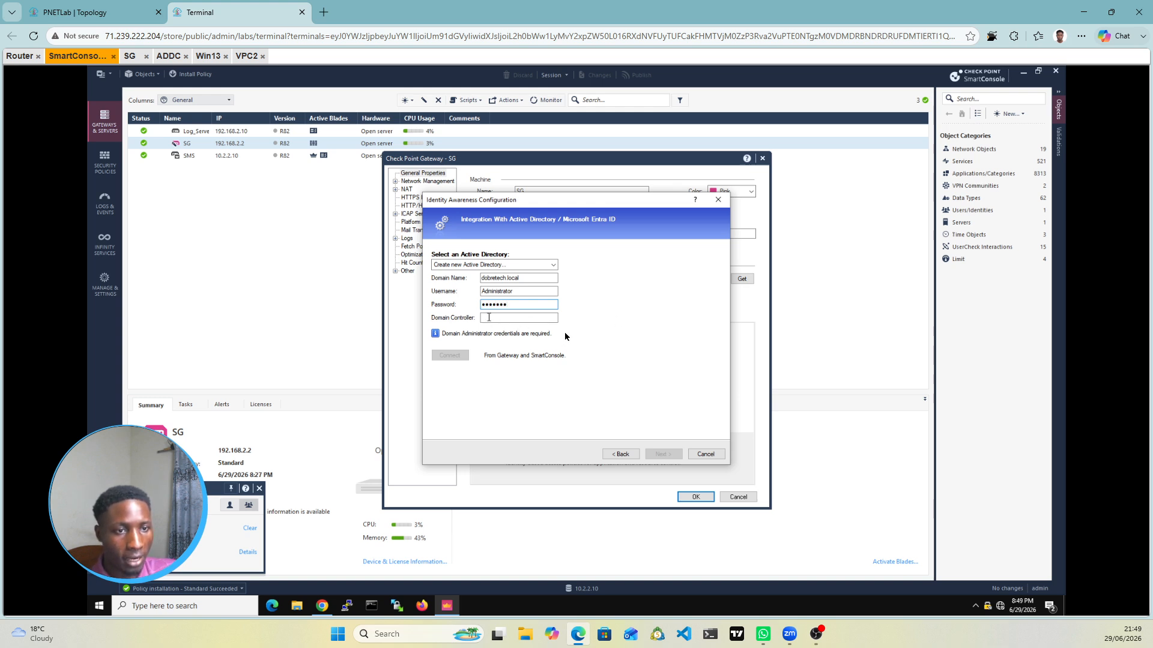
key("Tab")
type("10")
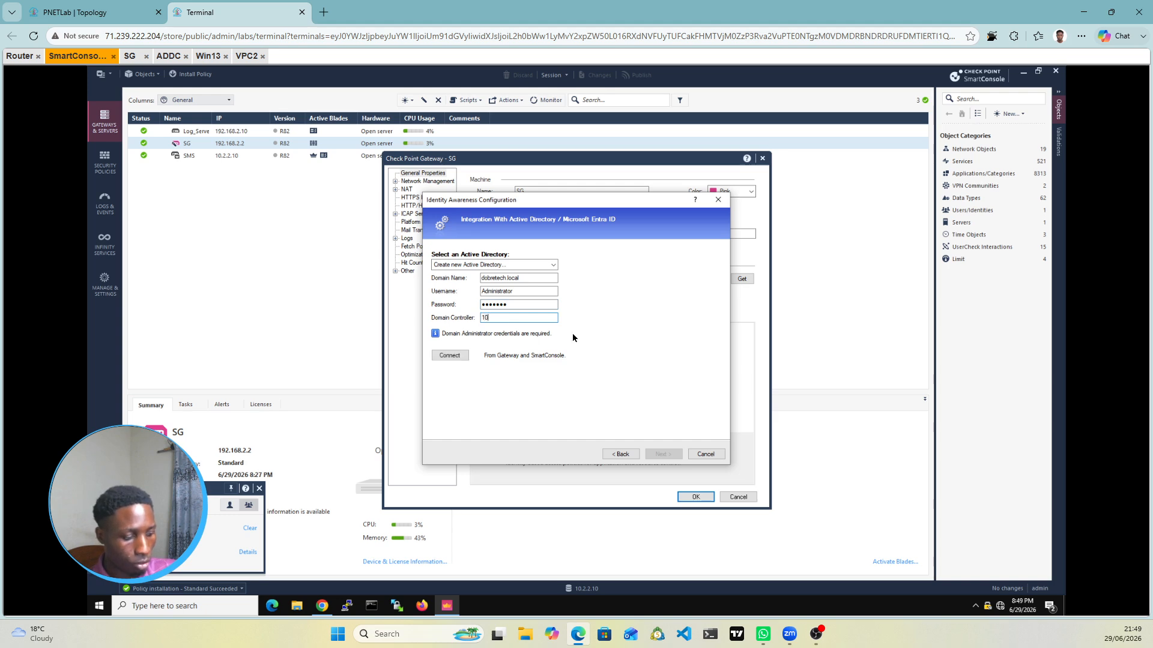
type(".0.0.10")
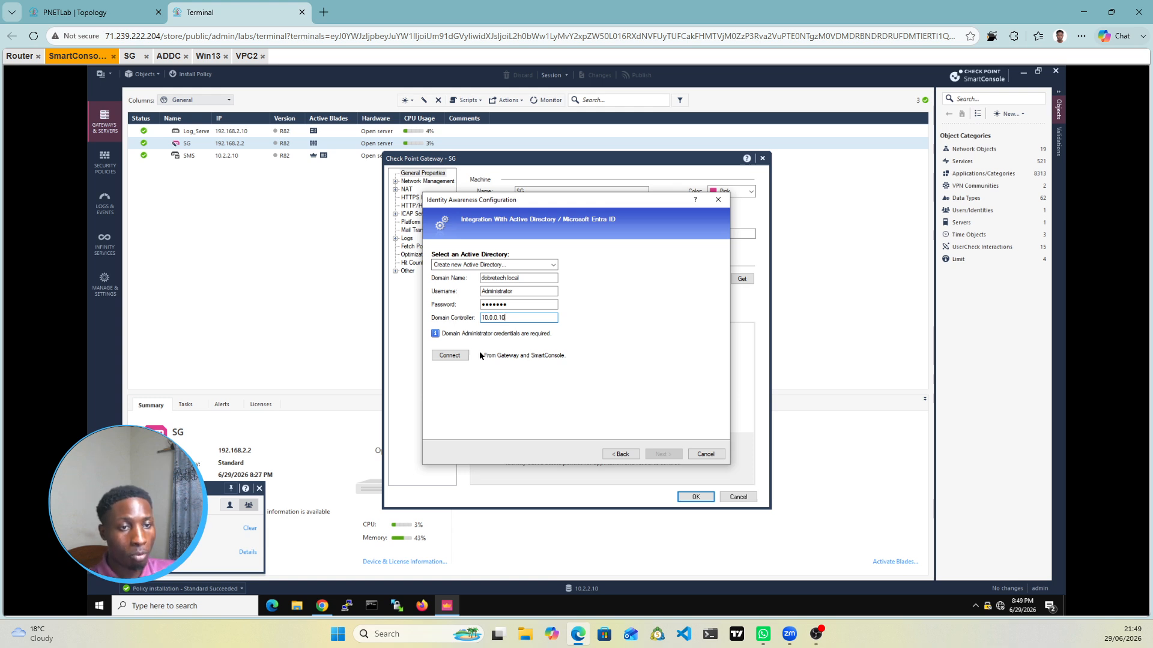
left_click(449, 355)
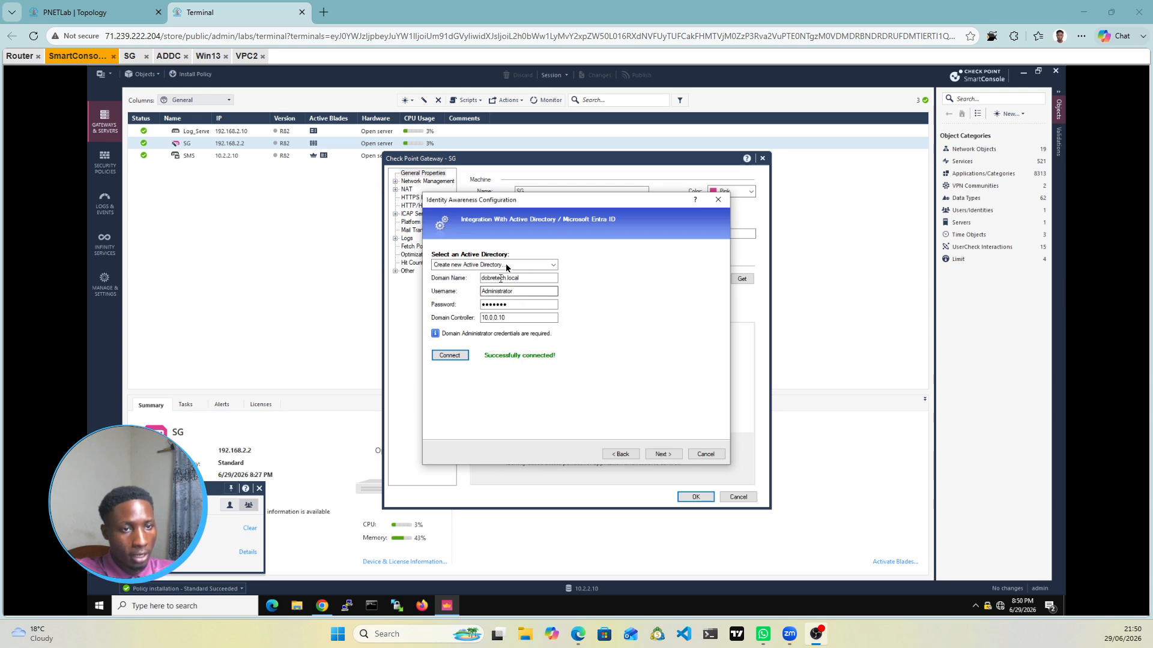
left_click(663, 455)
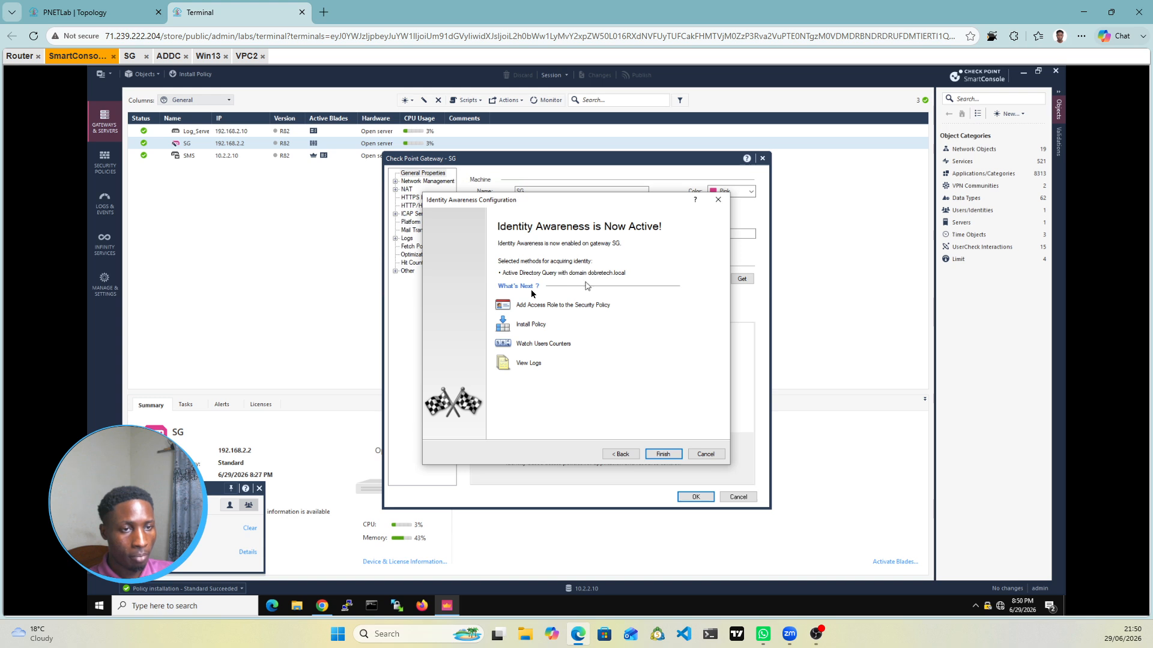
Step: Finish the Identity Awareness wizard, confirm SG's properties, and publish the draft changes
left_click(673, 458)
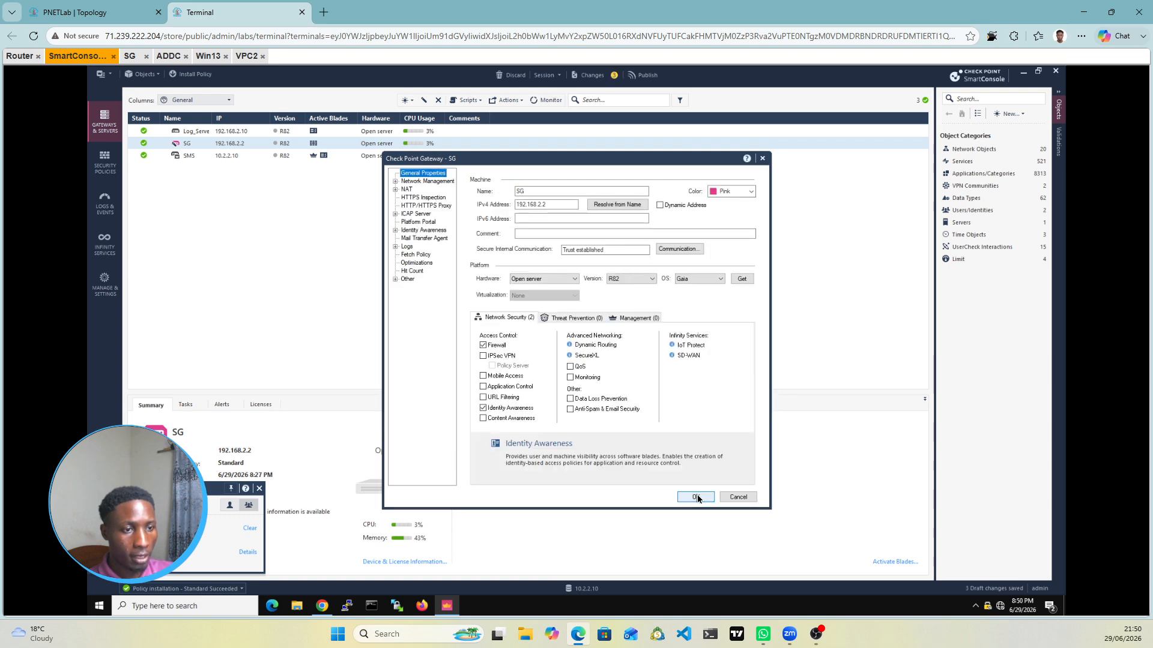
left_click(697, 496)
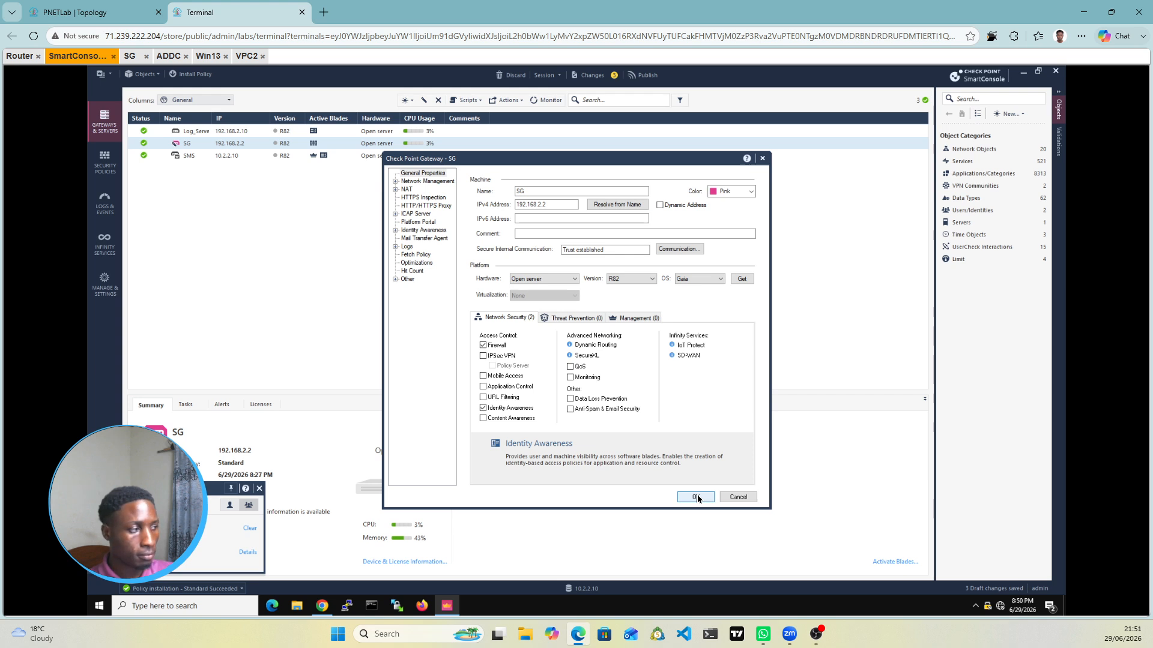
left_click(696, 496)
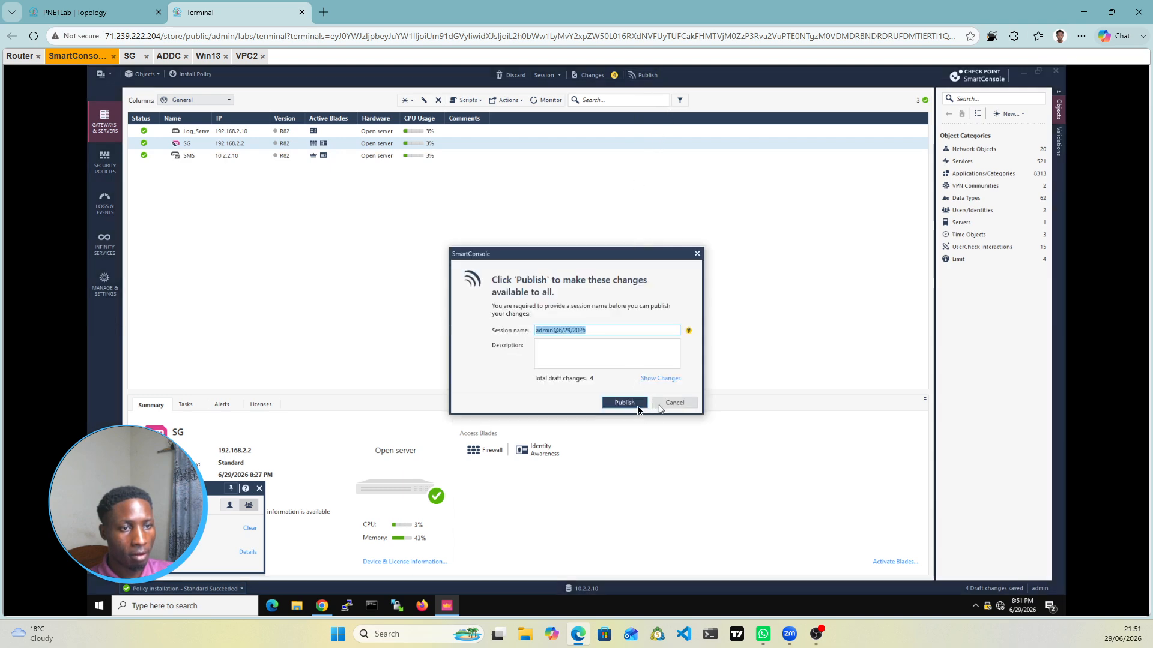
left_click(631, 407)
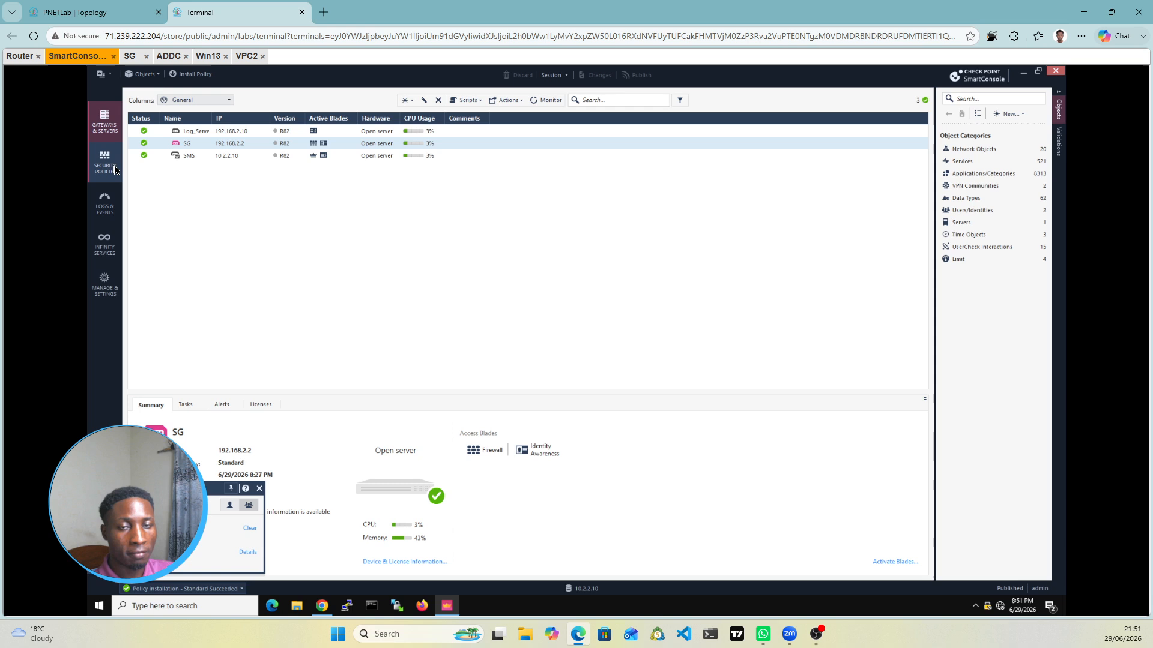
Step: From Security Policies, create a new Access Role via New > More > User/Identity
left_click(116, 170)
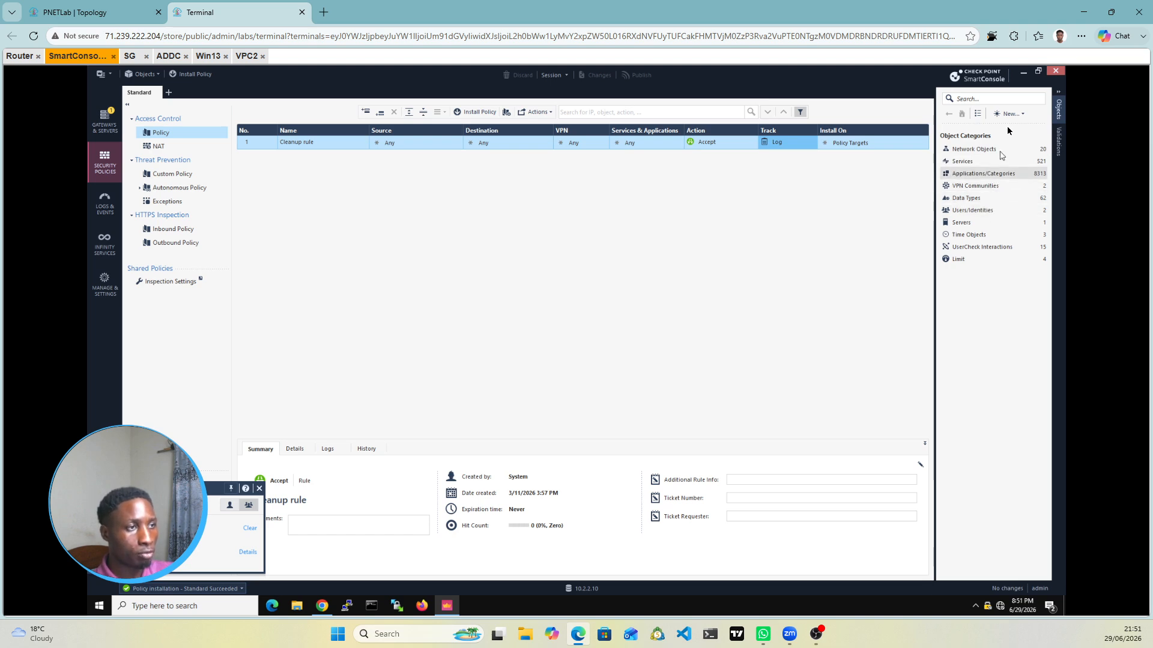
left_click(1023, 115)
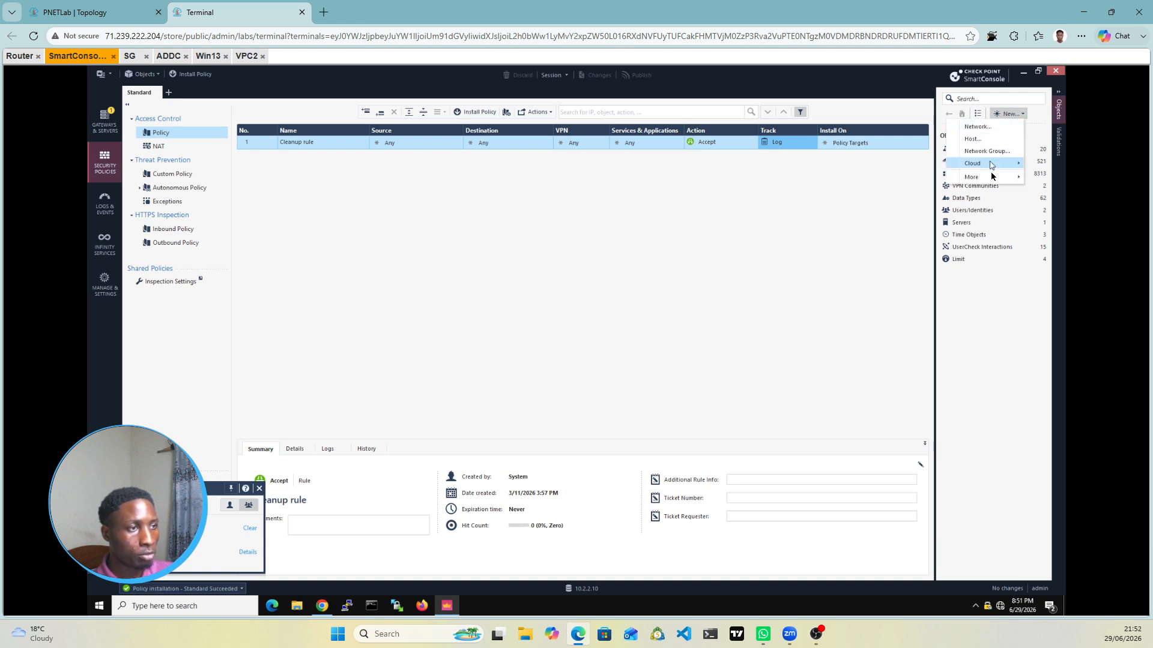
mouse_move(1001, 180)
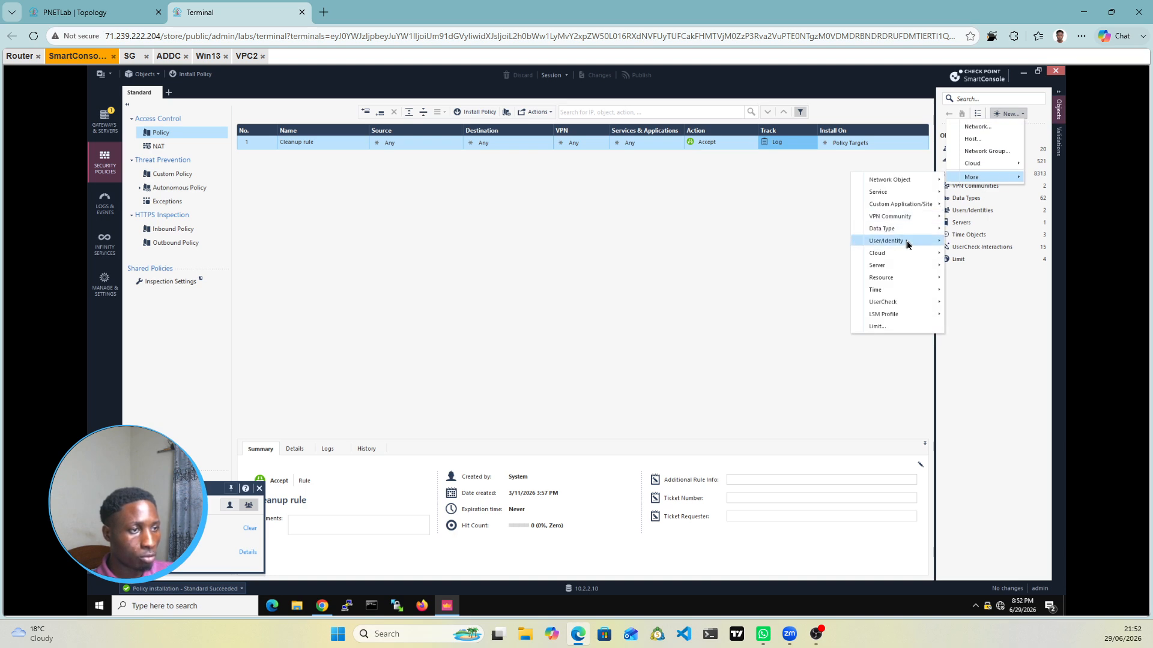
mouse_move(906, 242)
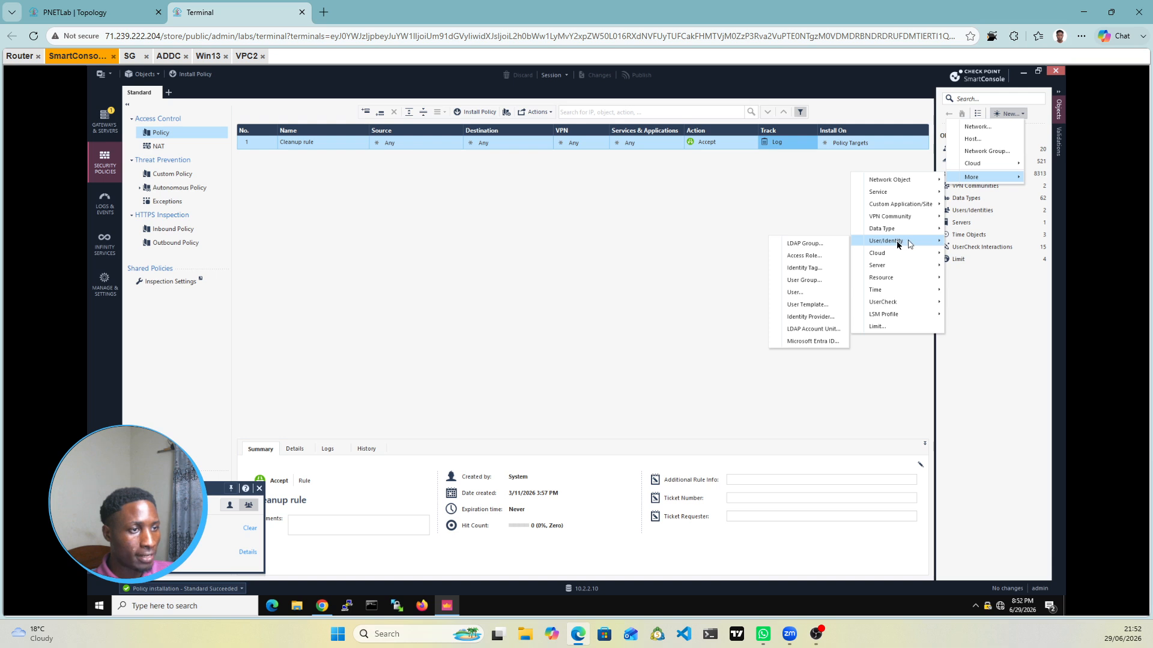
left_click(804, 255)
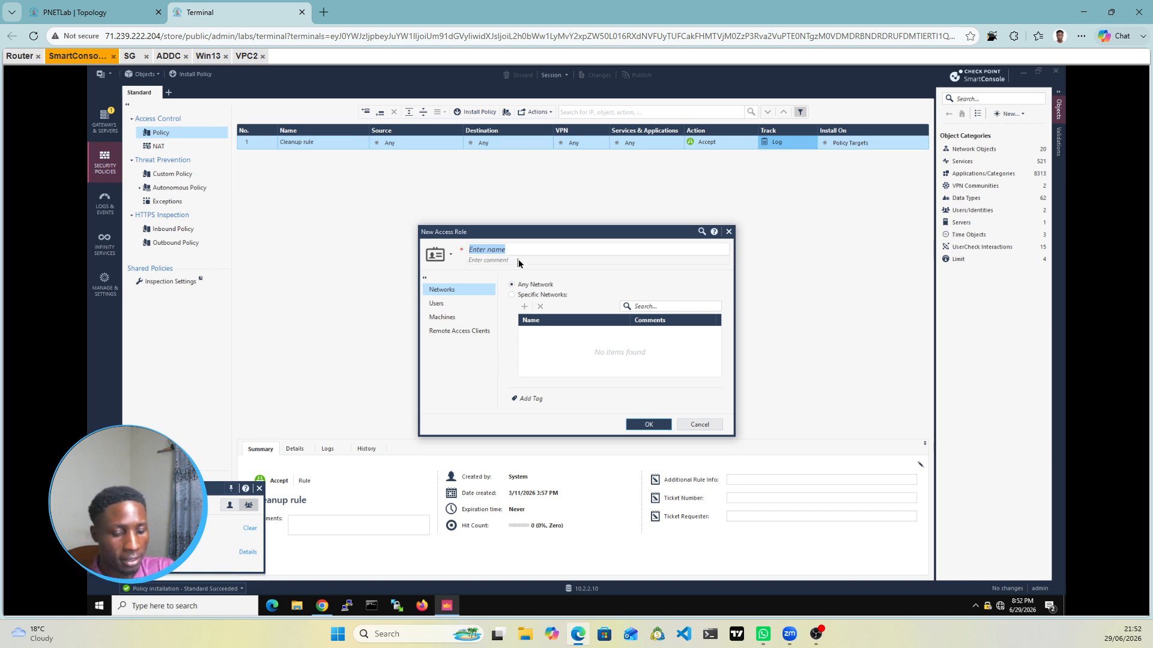
Step: Name the new access role Access_Role and limit it to specific users or groups
type("Access")
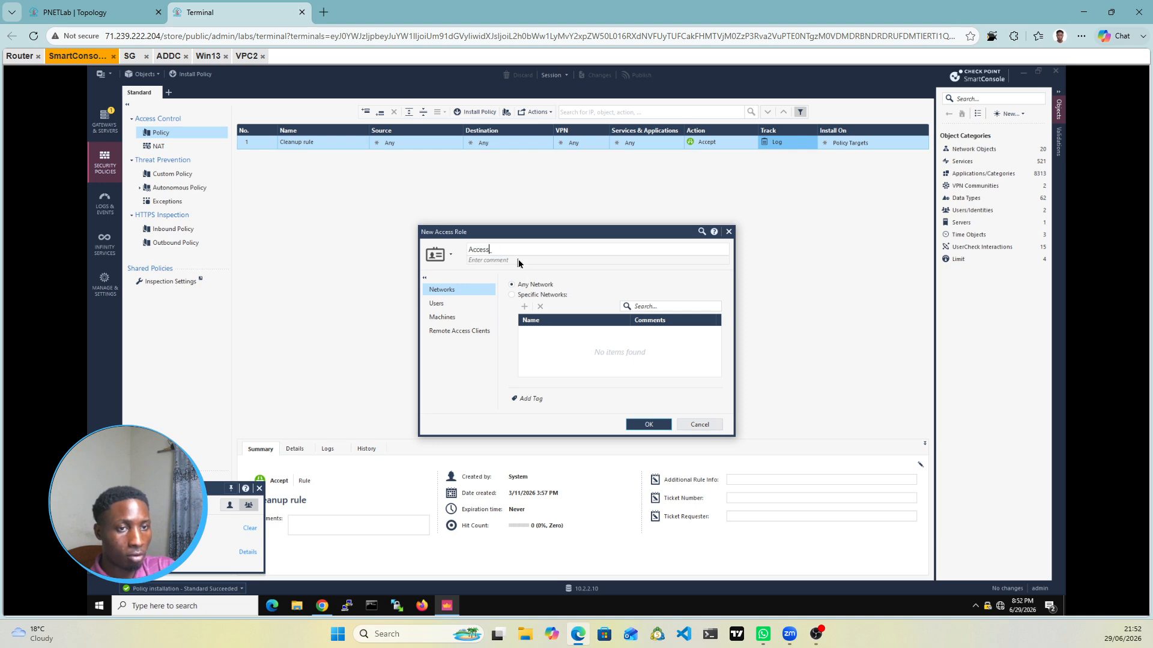
type("_Ro")
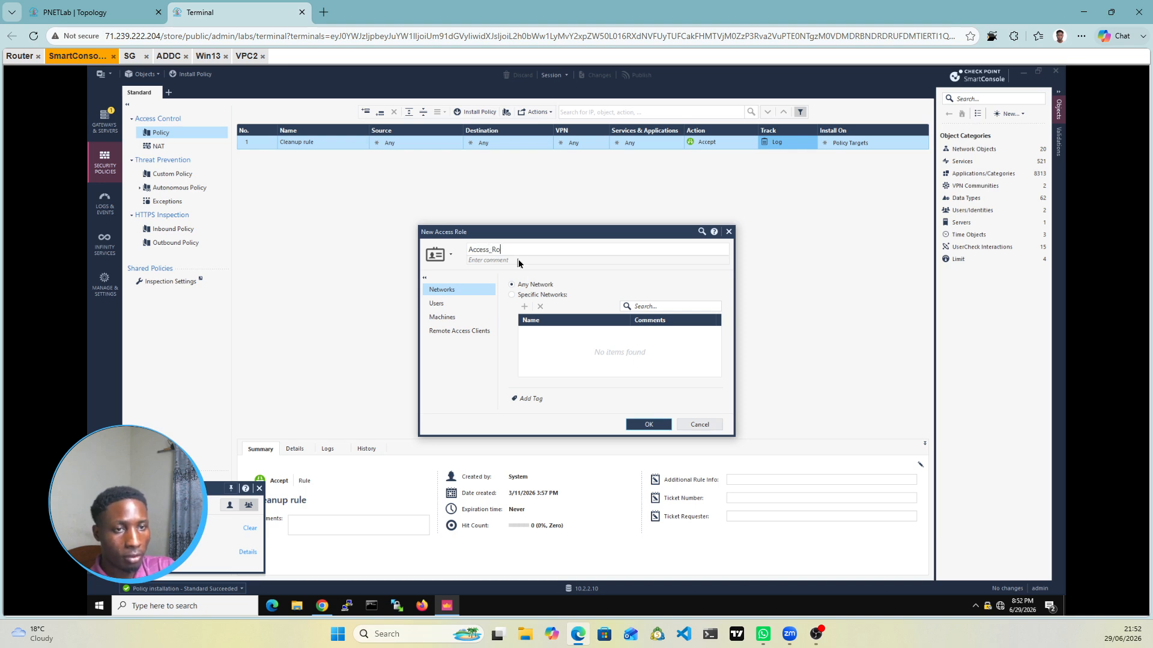
type("le")
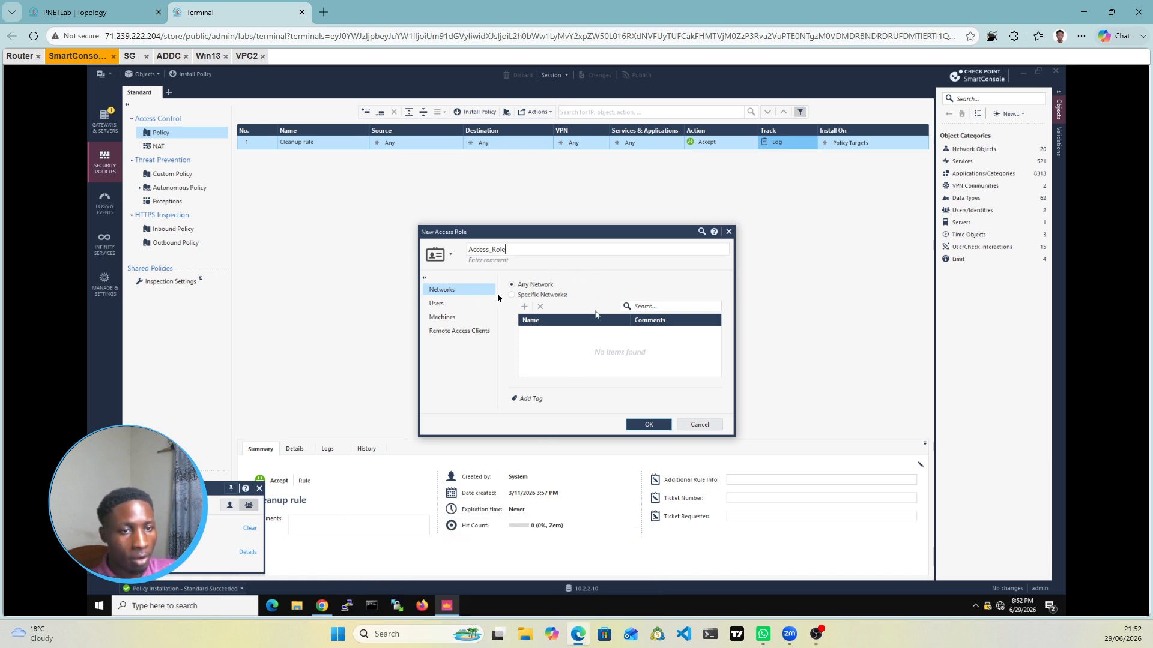
left_click(466, 305)
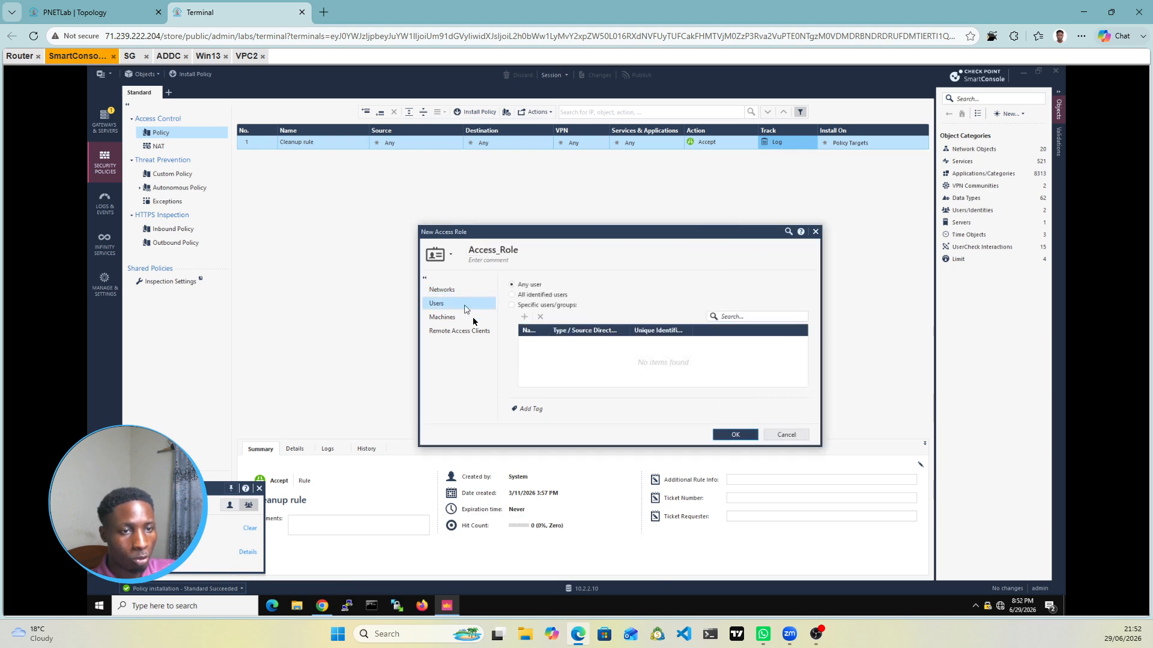
left_click(512, 305)
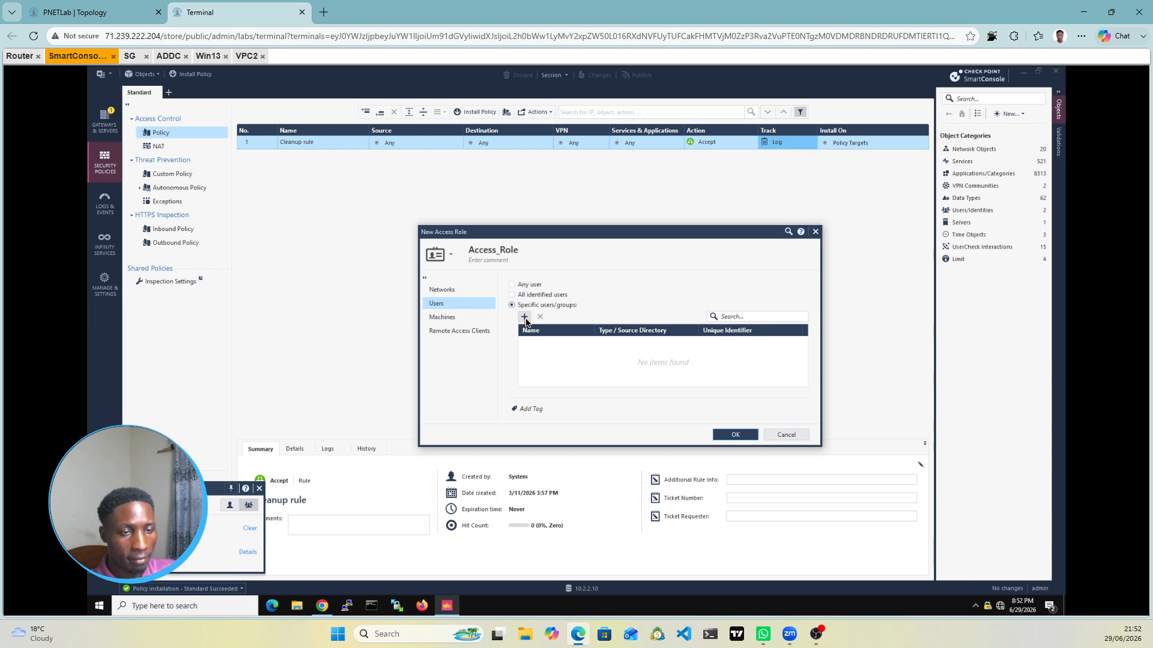
left_click(526, 321)
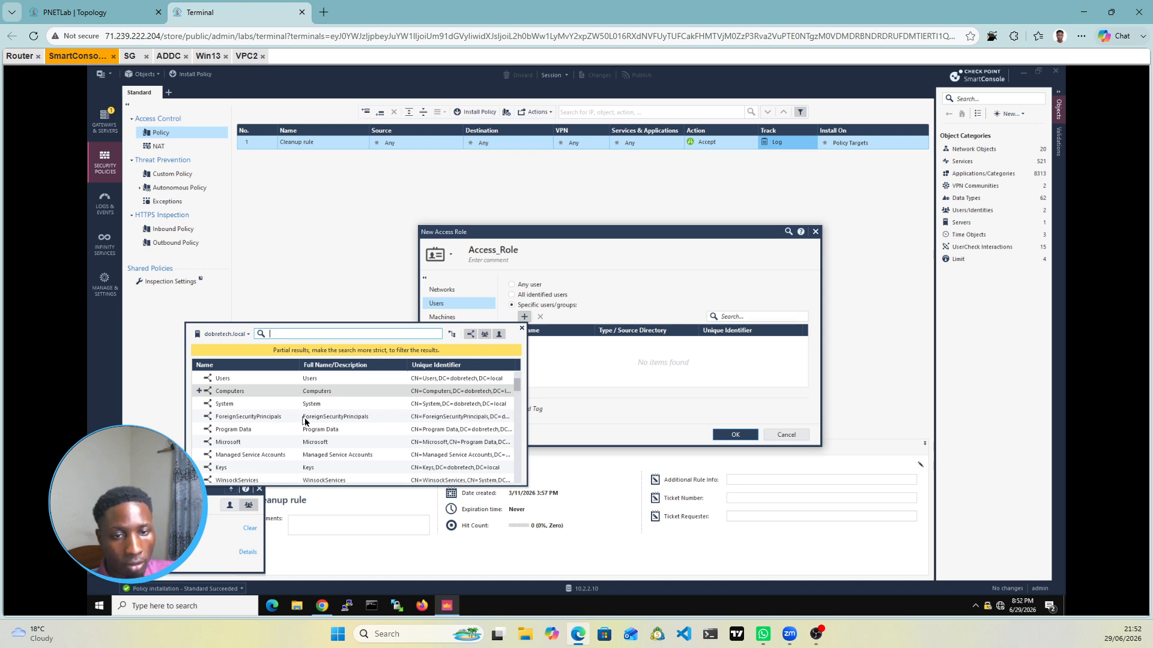
Step: Search the dobretech.local directory for entries matching 'domain'
scroll(306, 422, "down", 5)
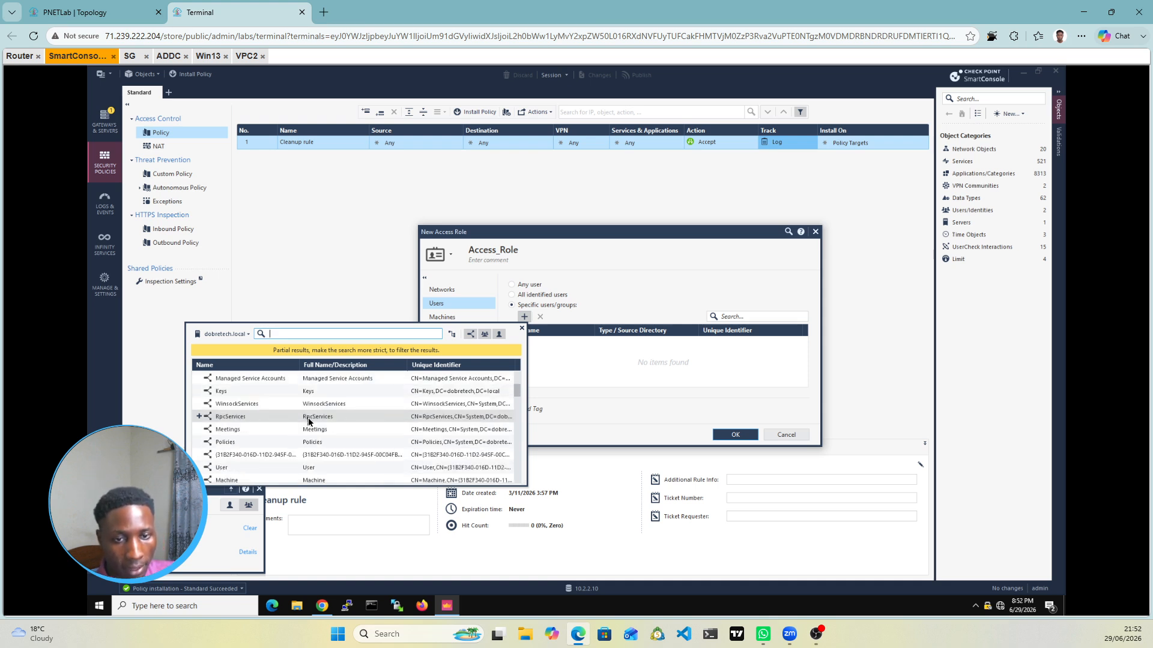
scroll(309, 422, "down", 3)
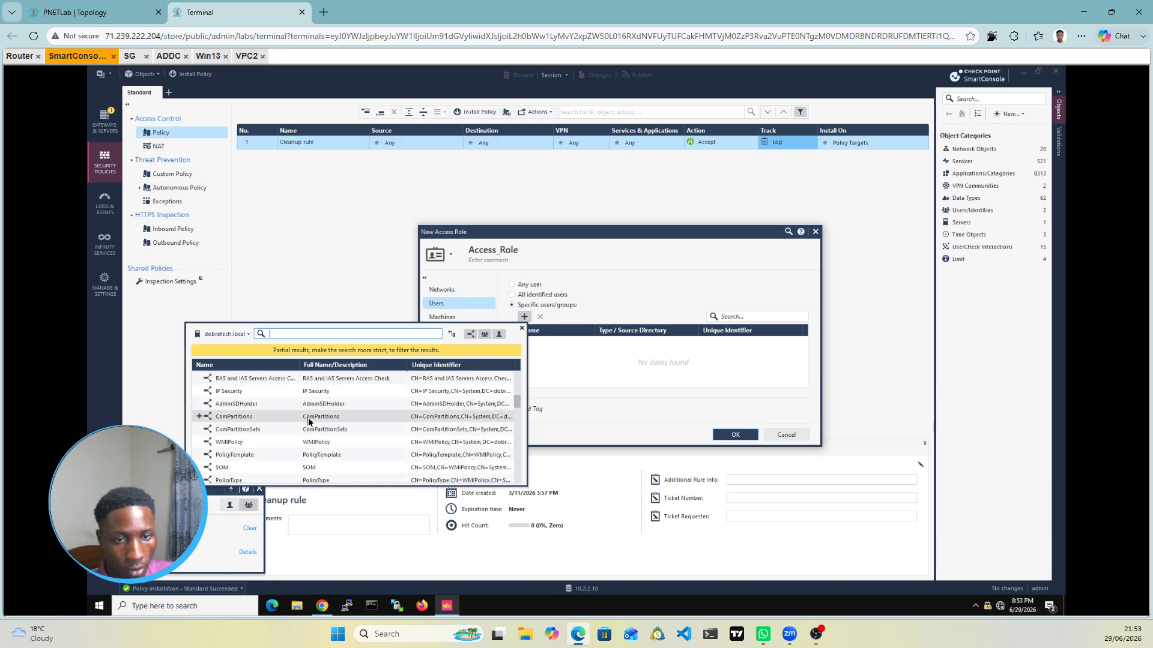
scroll(309, 420, "down", 3)
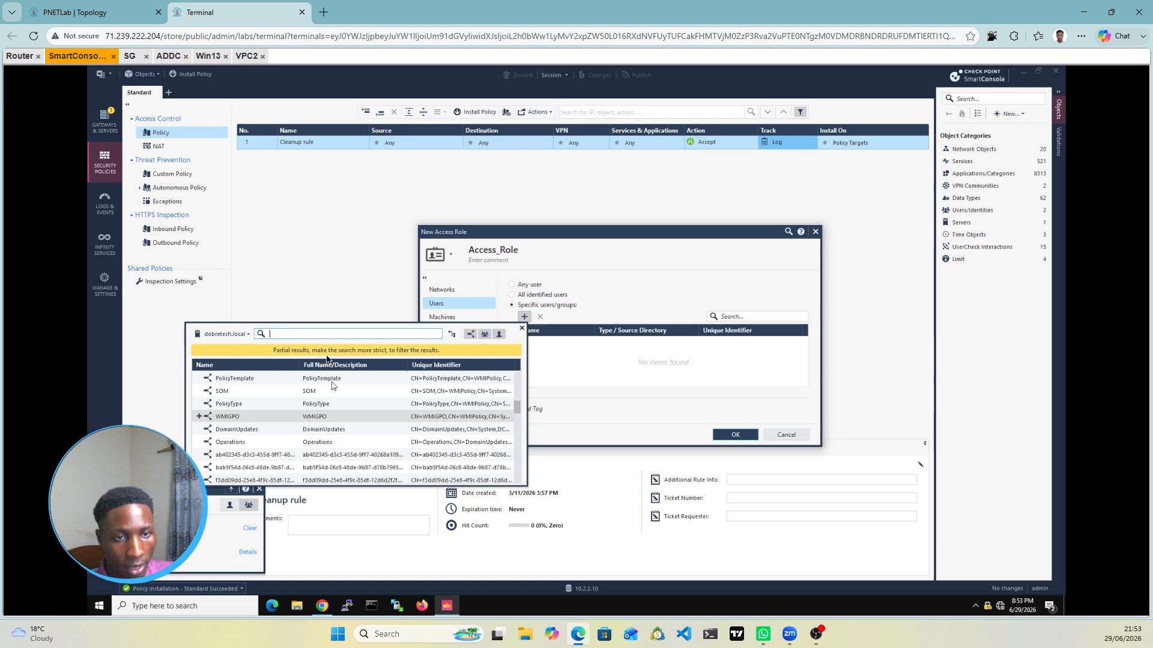
scroll(293, 414, "down", 3)
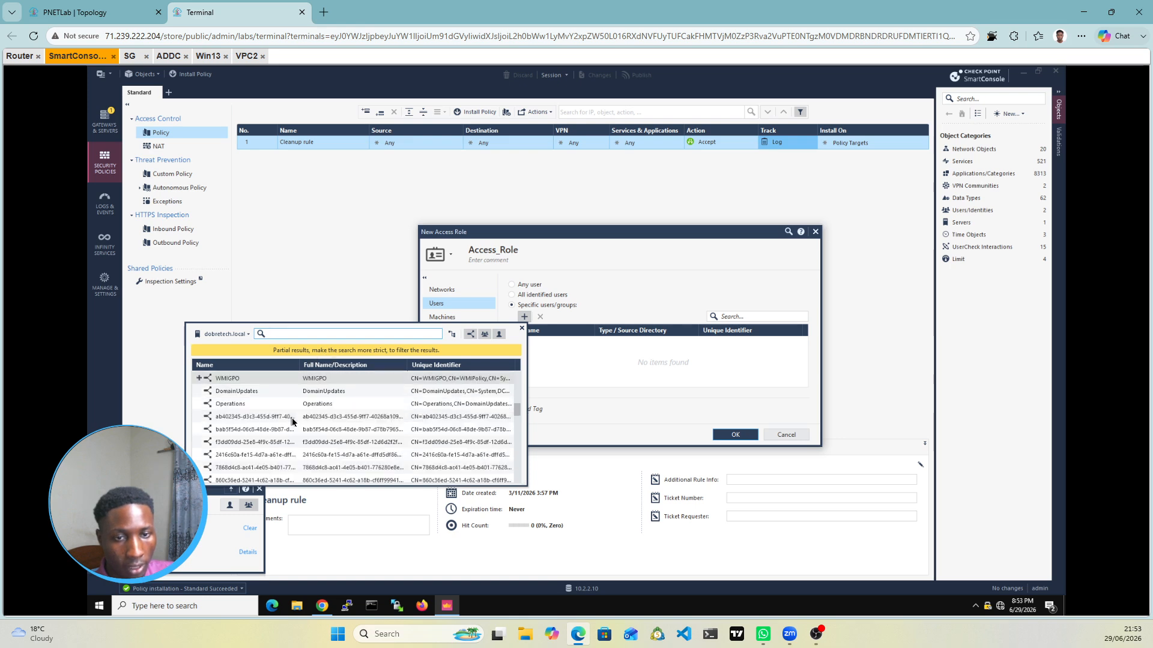
scroll(293, 420, "down", 5)
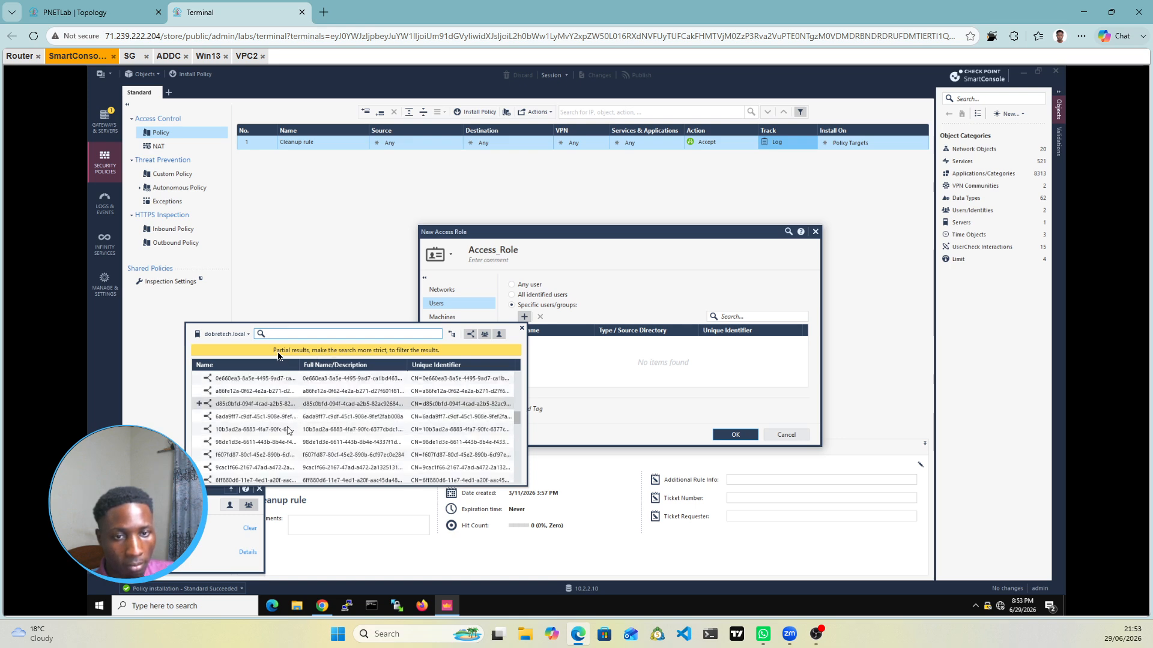
left_click(245, 335)
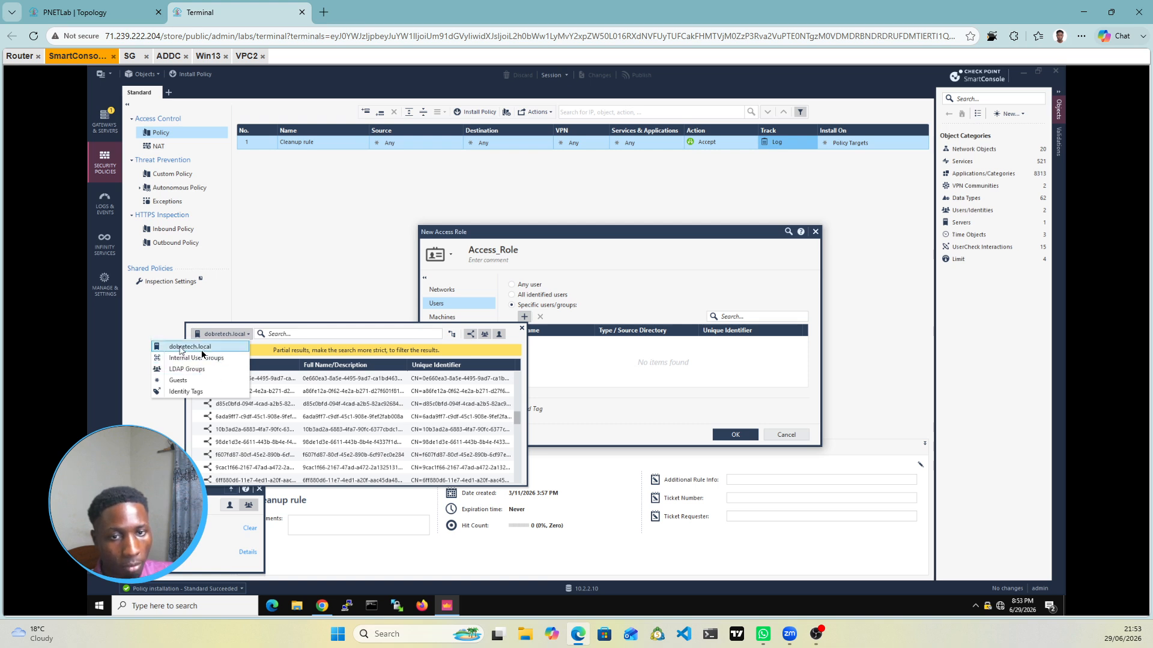
left_click(280, 334)
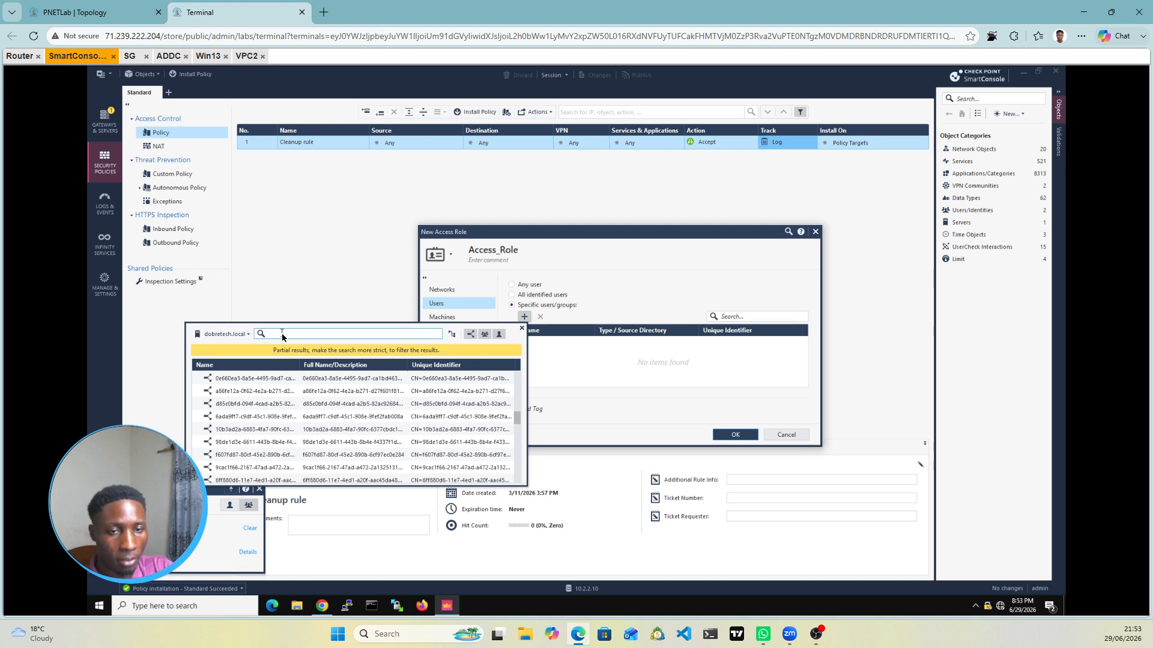
type("domain")
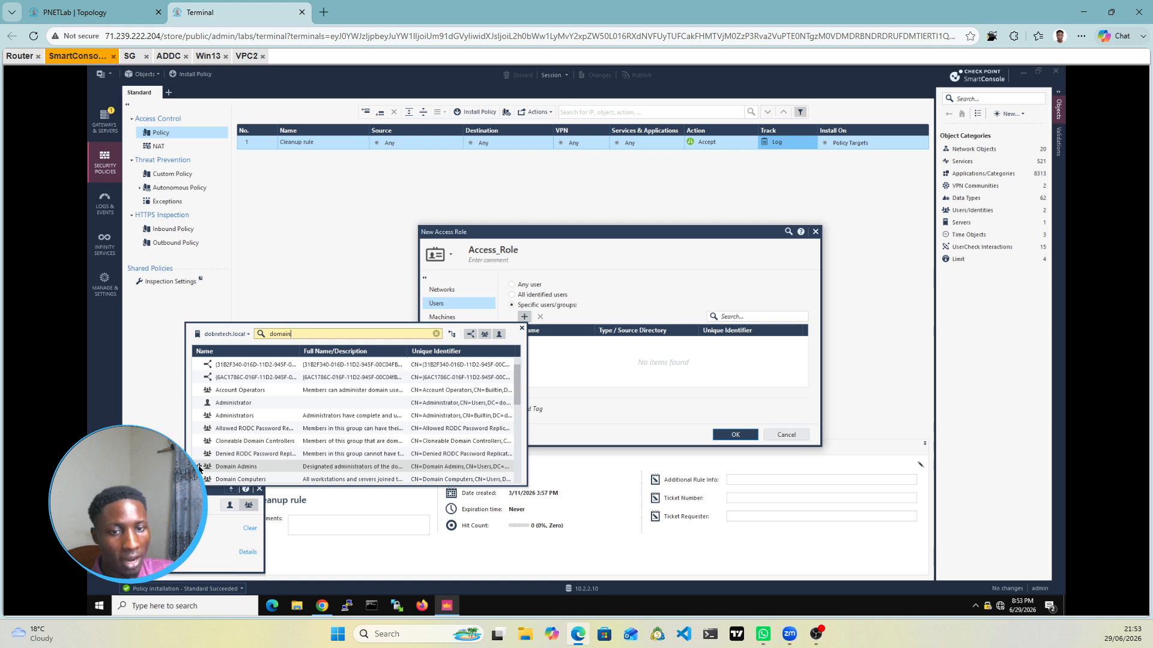
Step: Add the Domain Admins group to Access_Role and save the role
left_click(224, 469)
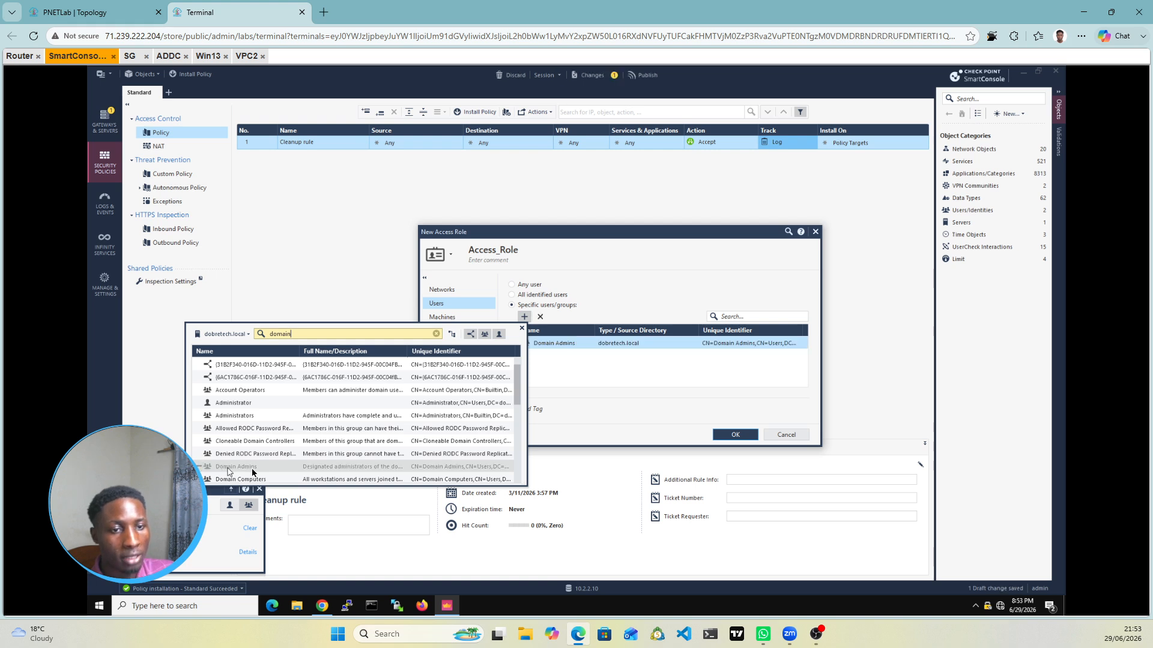
left_click(618, 378)
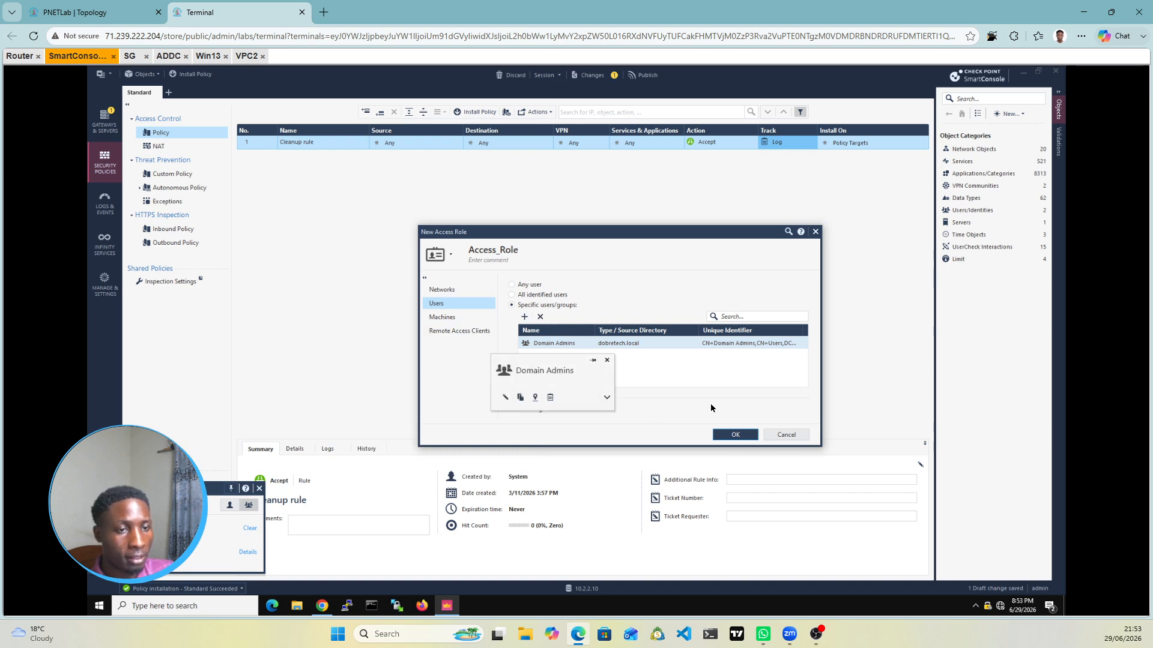
mouse_move(558, 347)
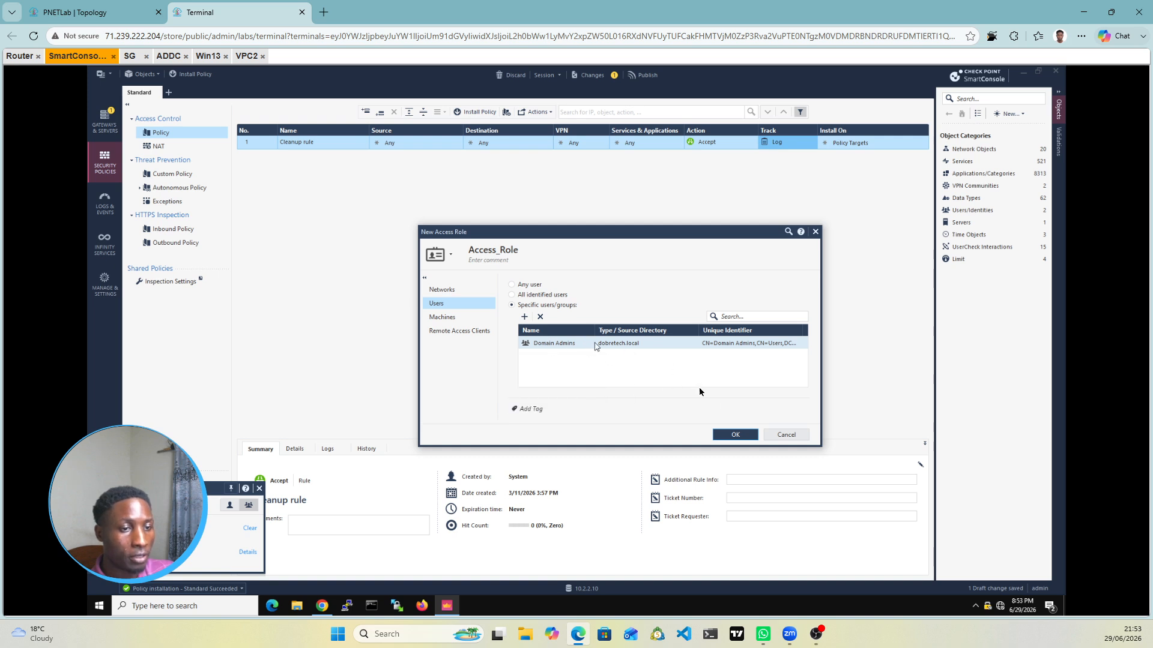
left_click(731, 437)
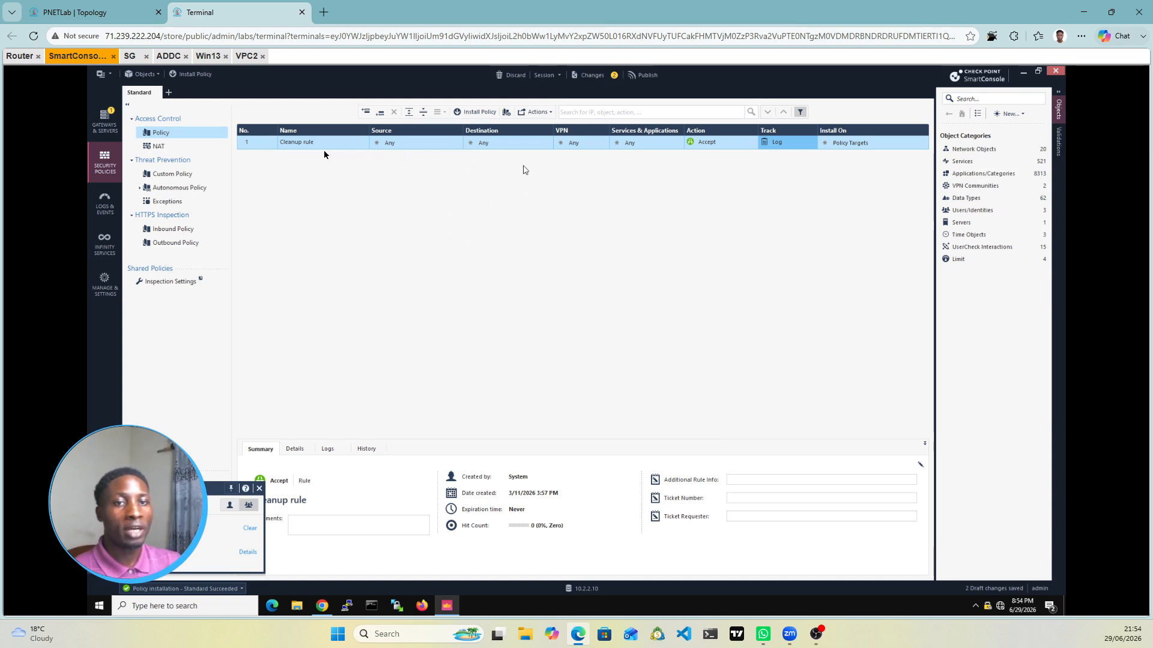
Step: Insert a new rule above the Cleanup rule and name it Access-Role
right_click(269, 144)
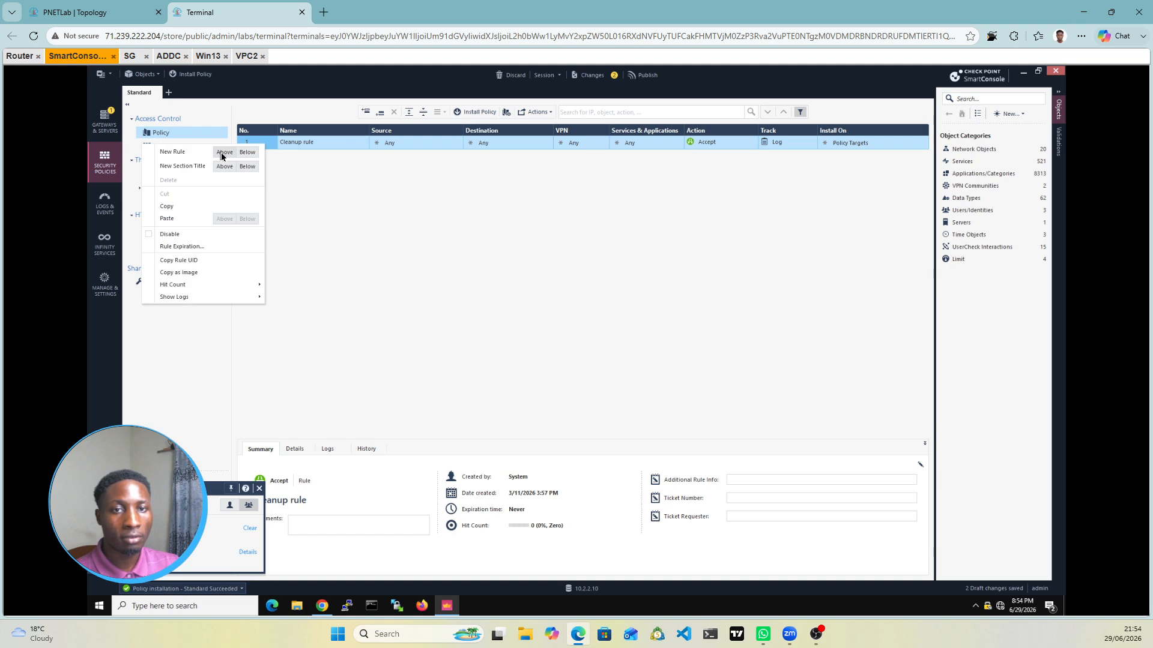
left_click(221, 155)
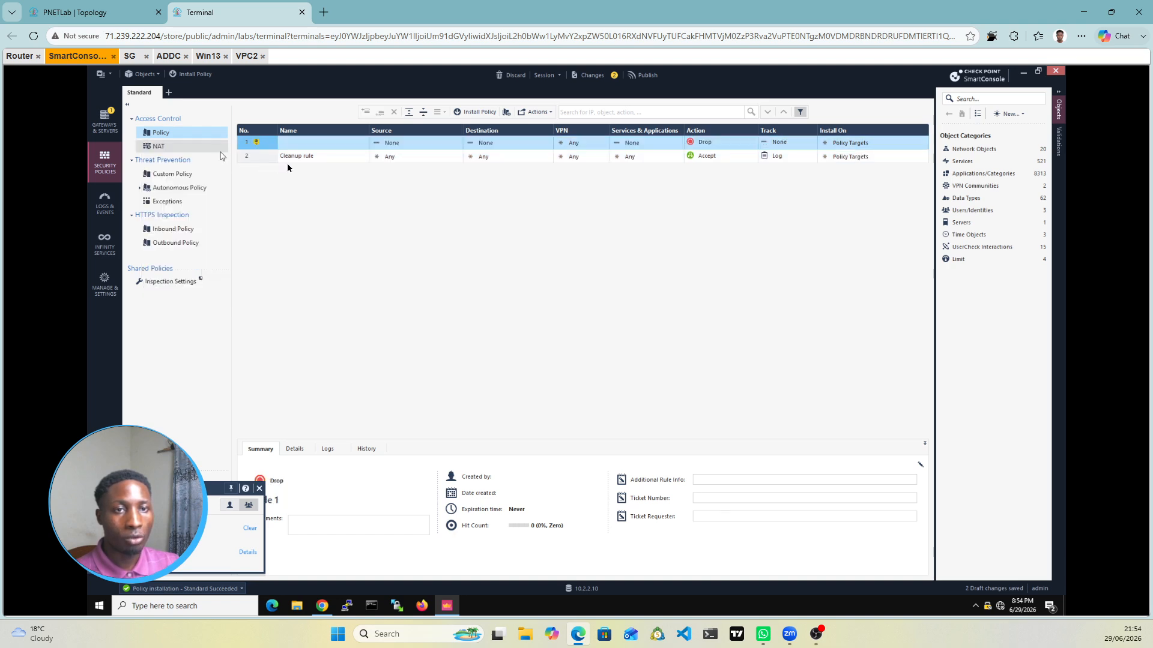
left_click(312, 145)
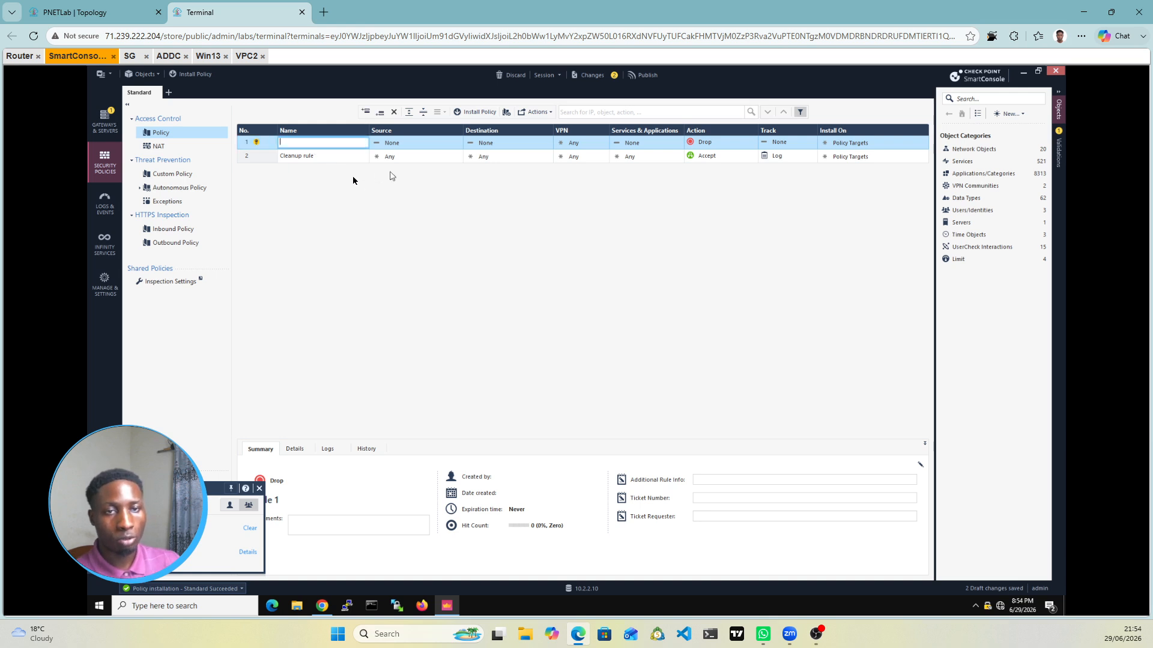
type("A")
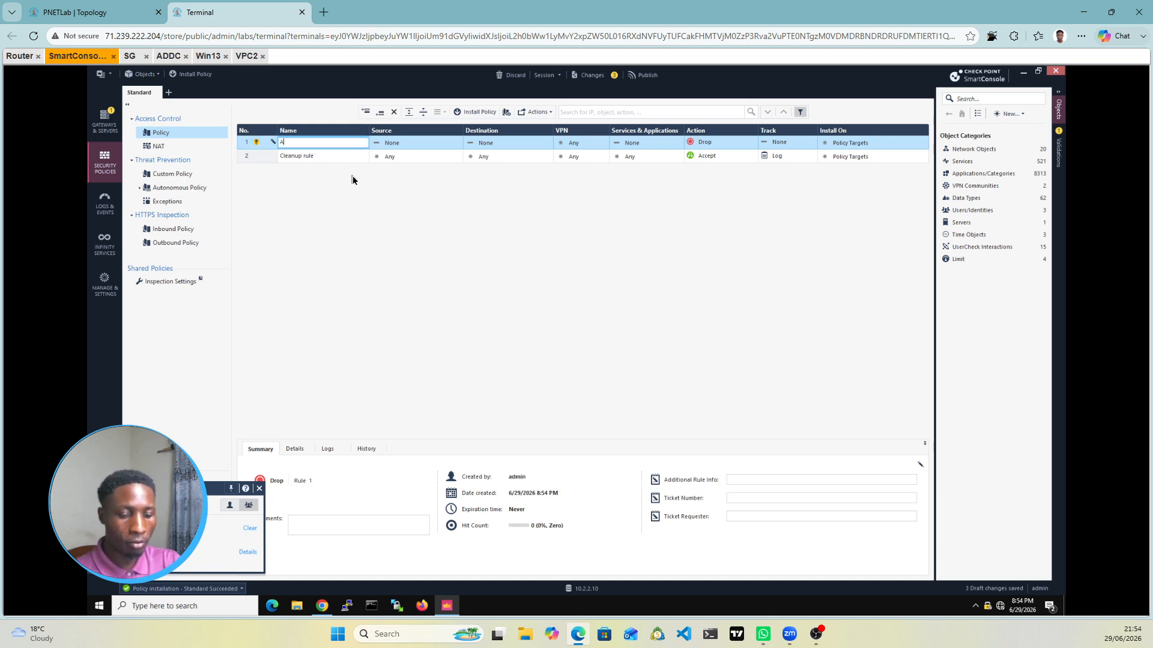
type("ccess")
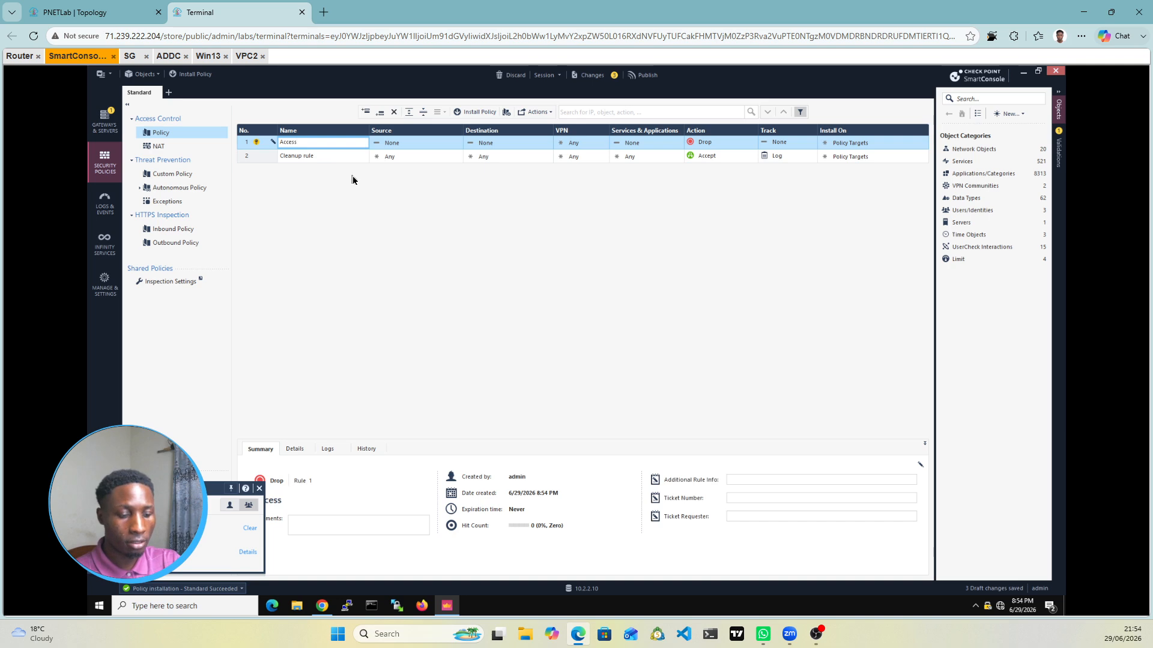
key("Return")
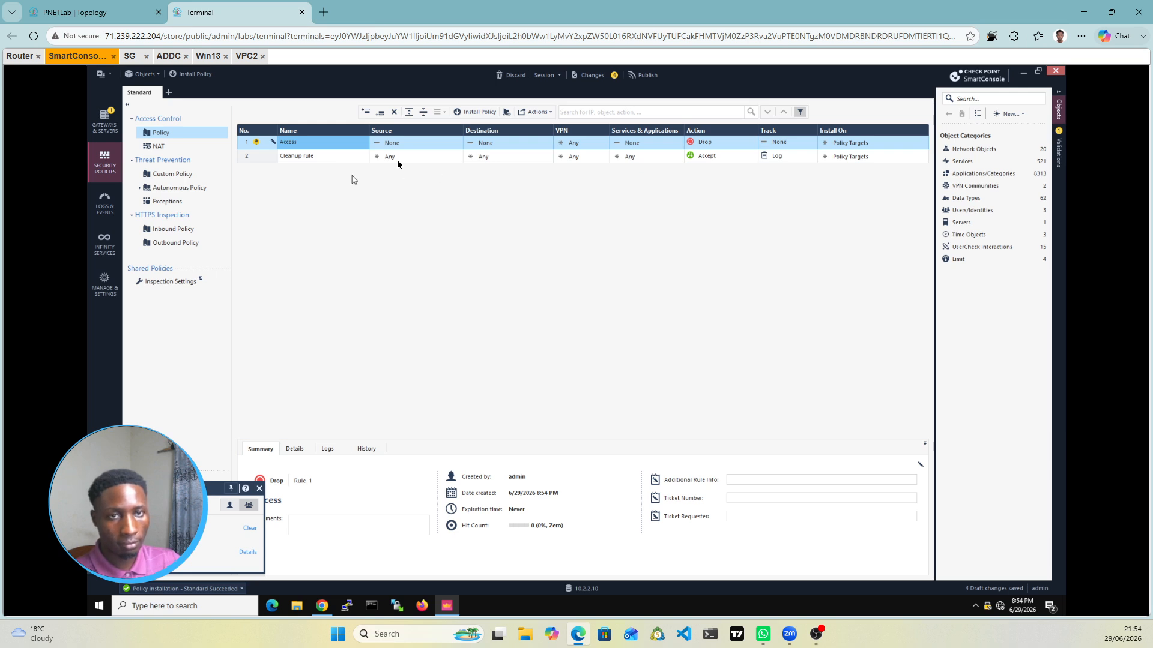
left_click(313, 146)
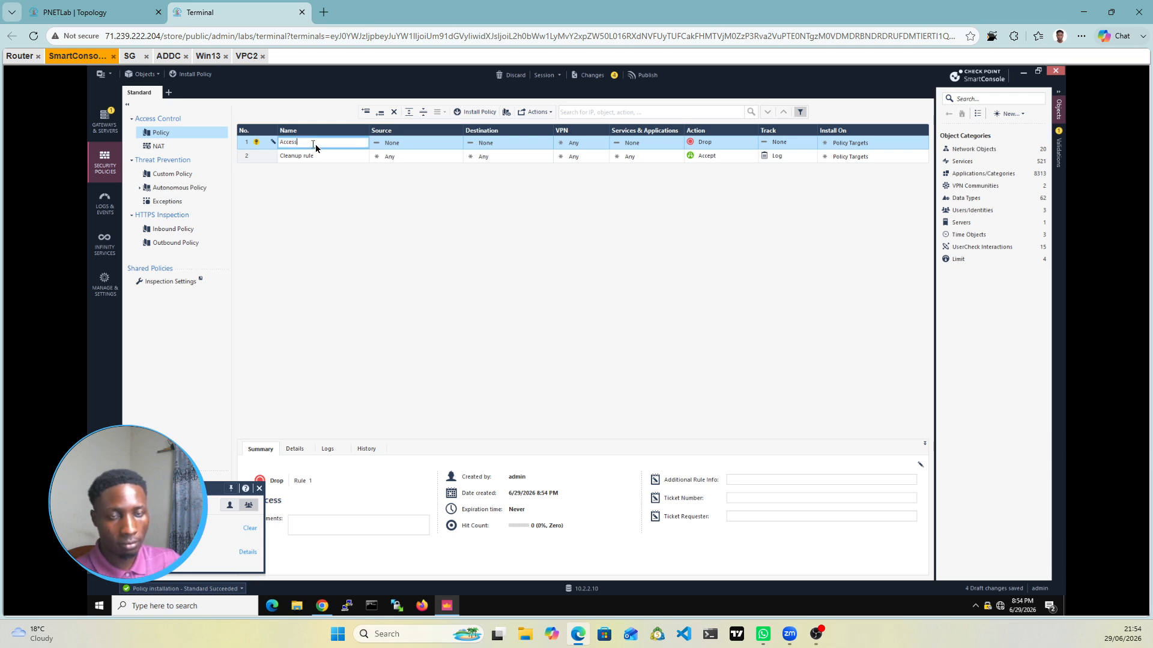
type("-")
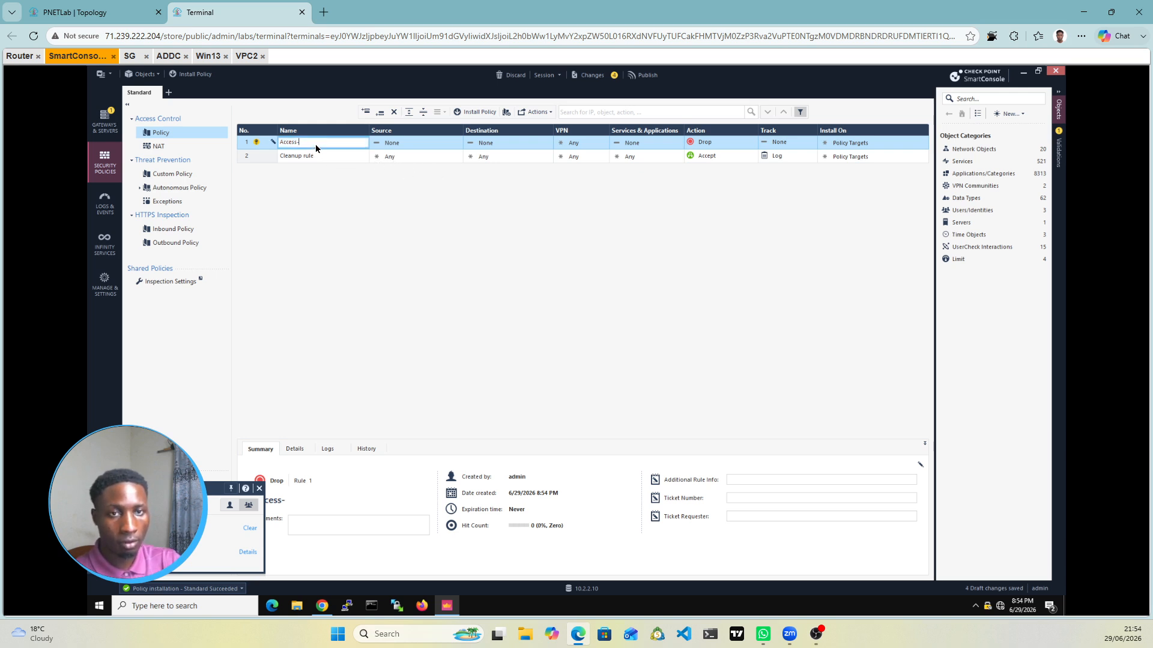
type("Role")
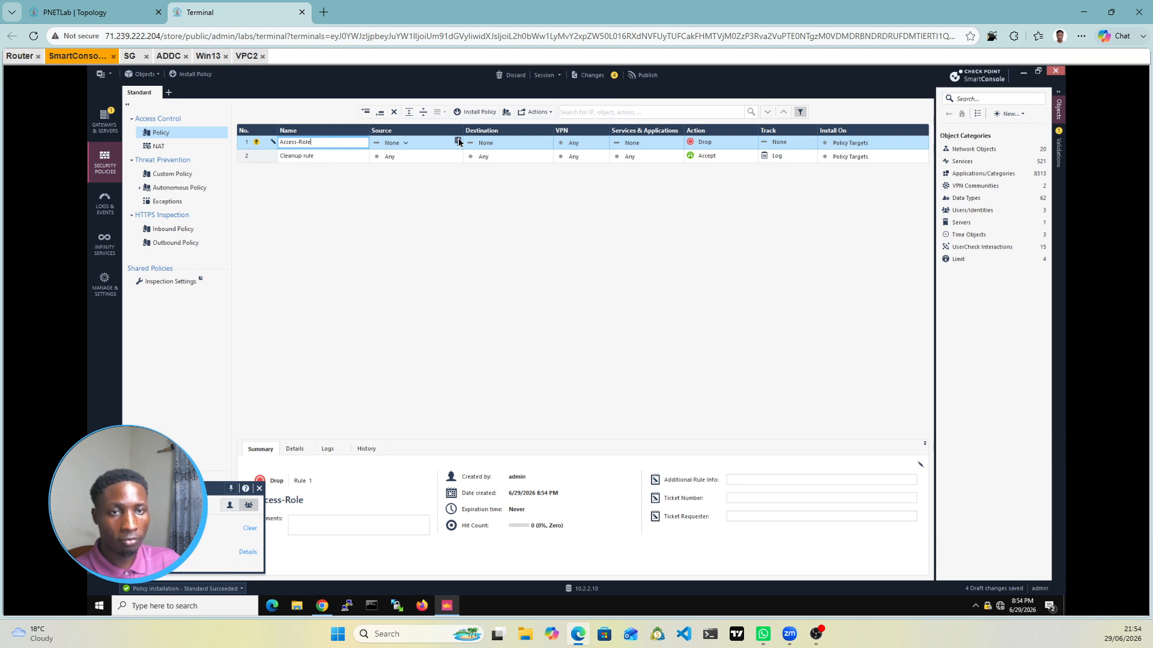
Step: Set Access_Role as the Access-Role rule's source
left_click(459, 140)
left_click(458, 142)
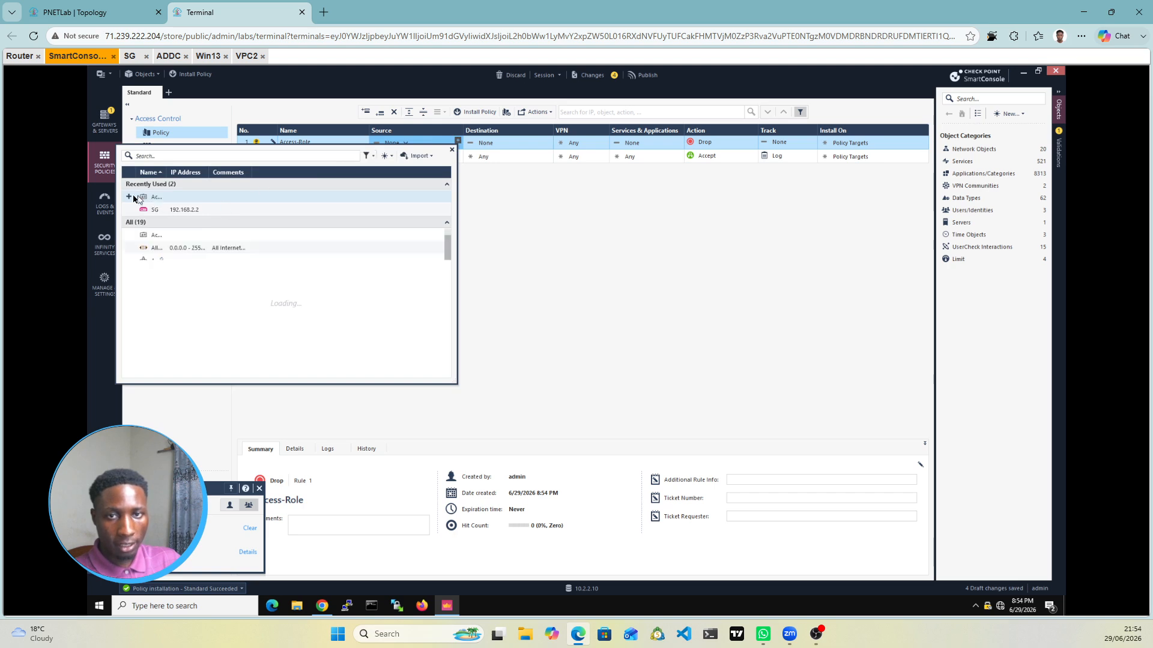
left_click(130, 198)
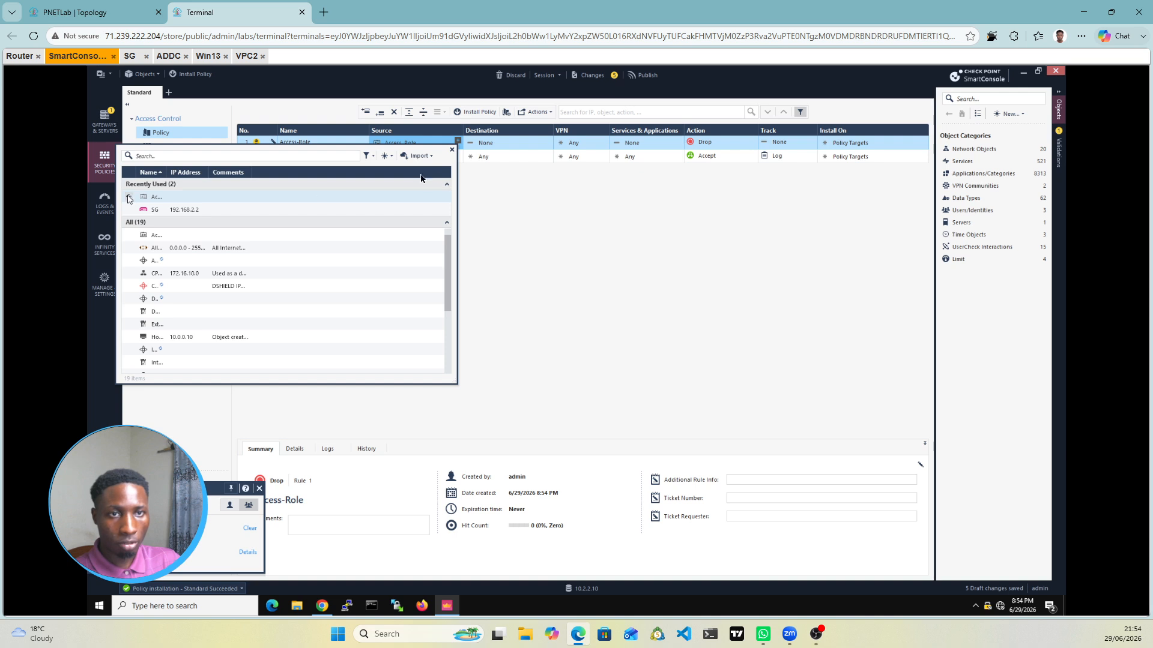
left_click(524, 192)
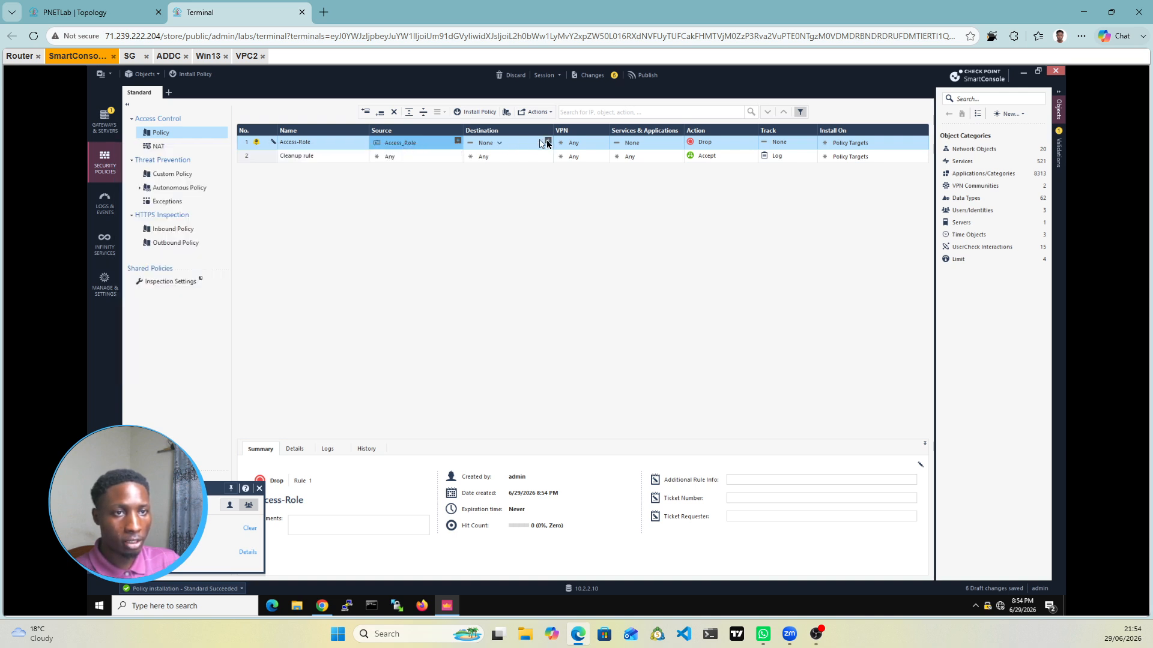
Step: Browse the objects available for the rule's destination
left_click(547, 143)
left_click(547, 141)
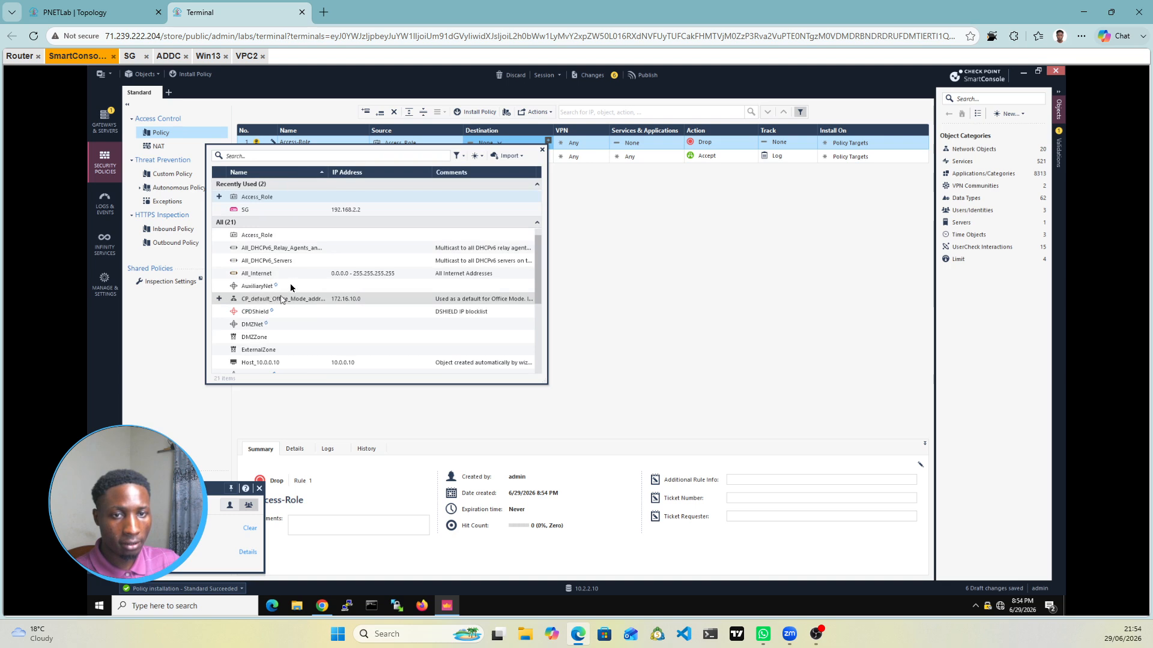
scroll(290, 287, "down", 1)
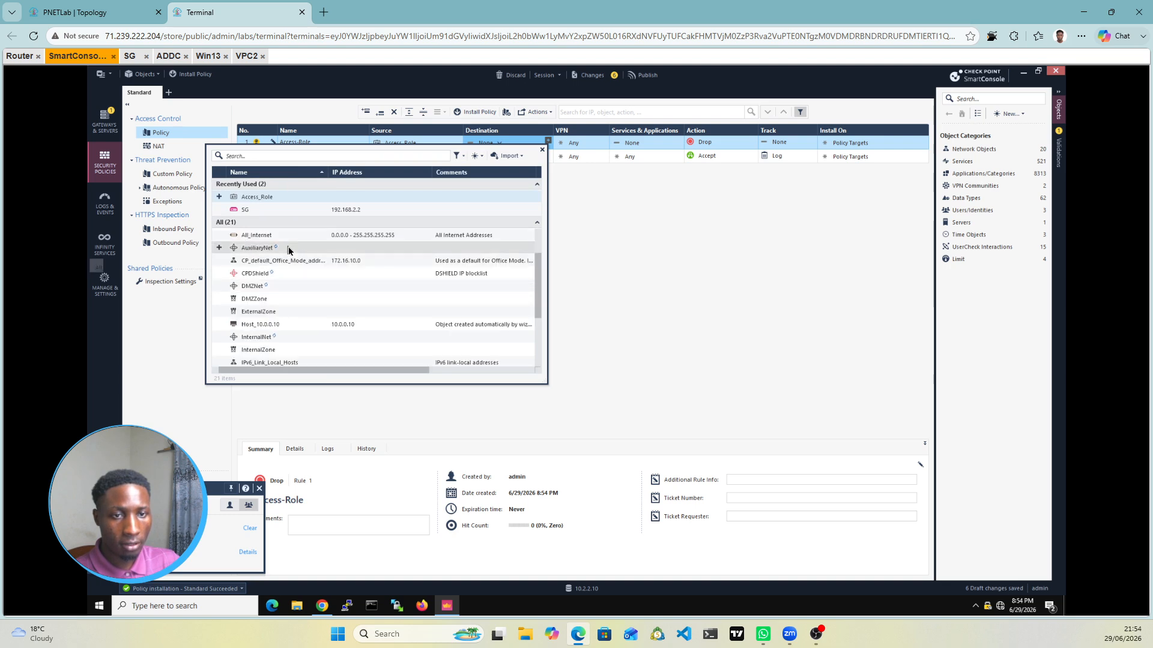
scroll(288, 247, "down", 1)
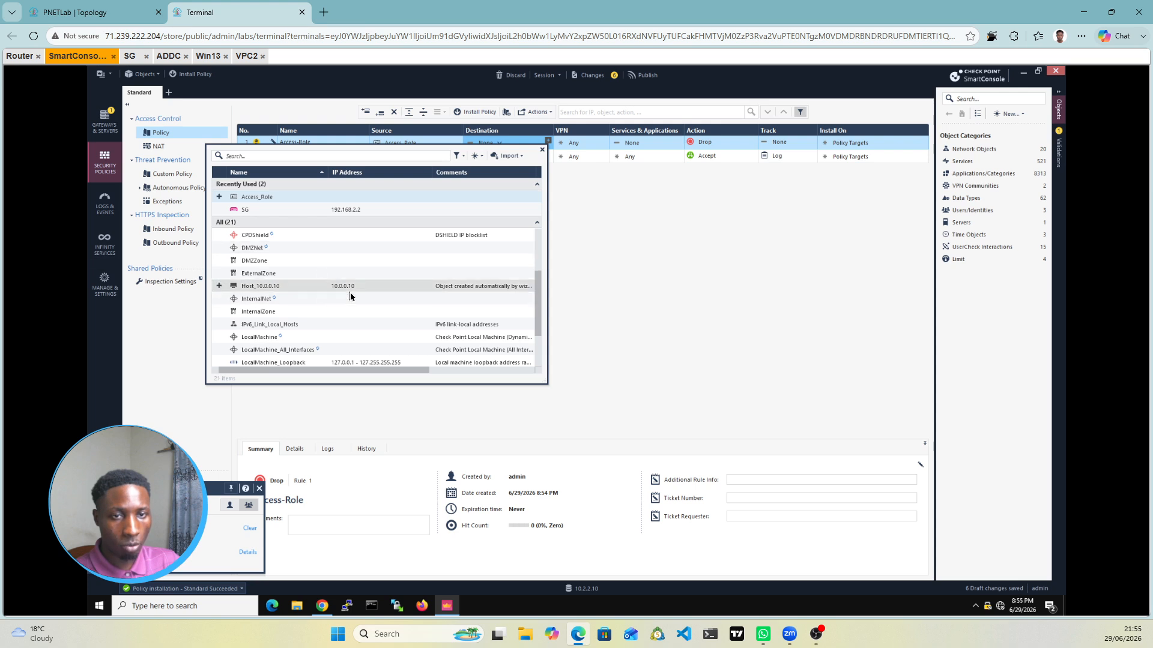
scroll(351, 293, "up", 2)
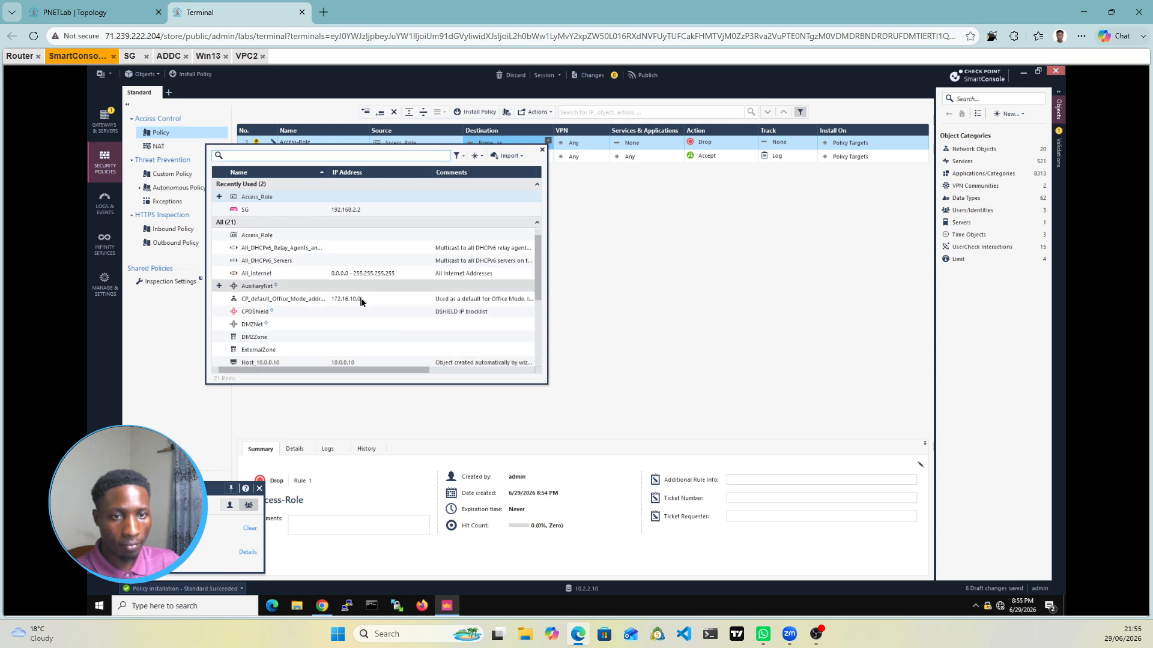
Step: Create network SG-Net (172.16.1.0, mask 255.255.255.0) as the rule's destination
left_click(479, 159)
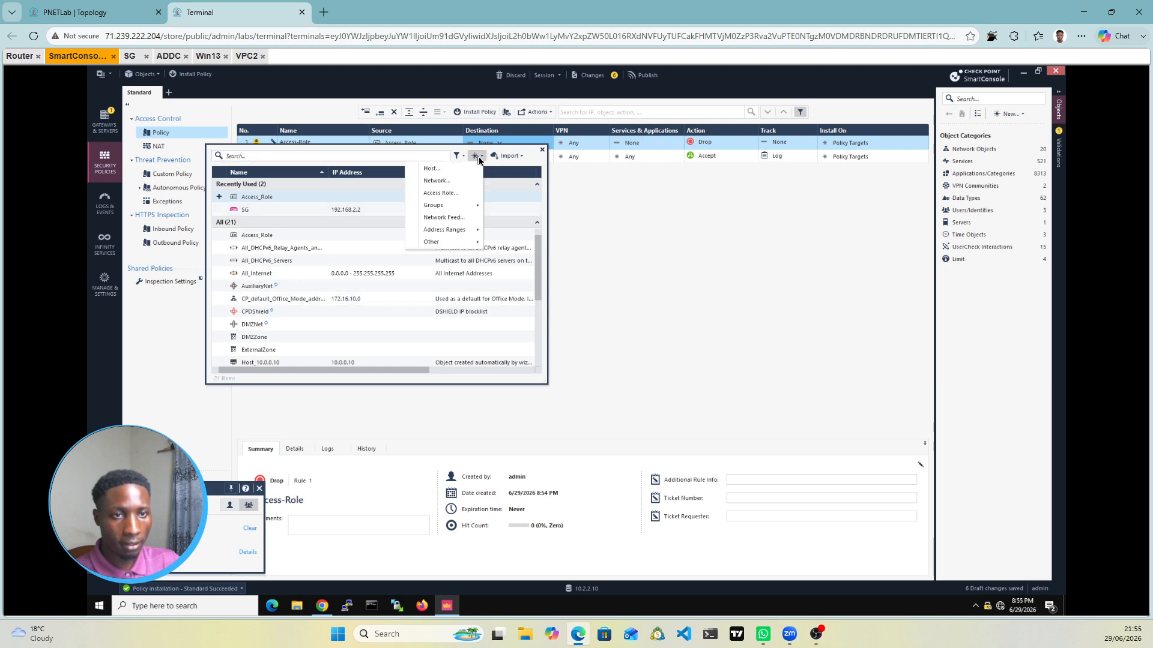
left_click(435, 180)
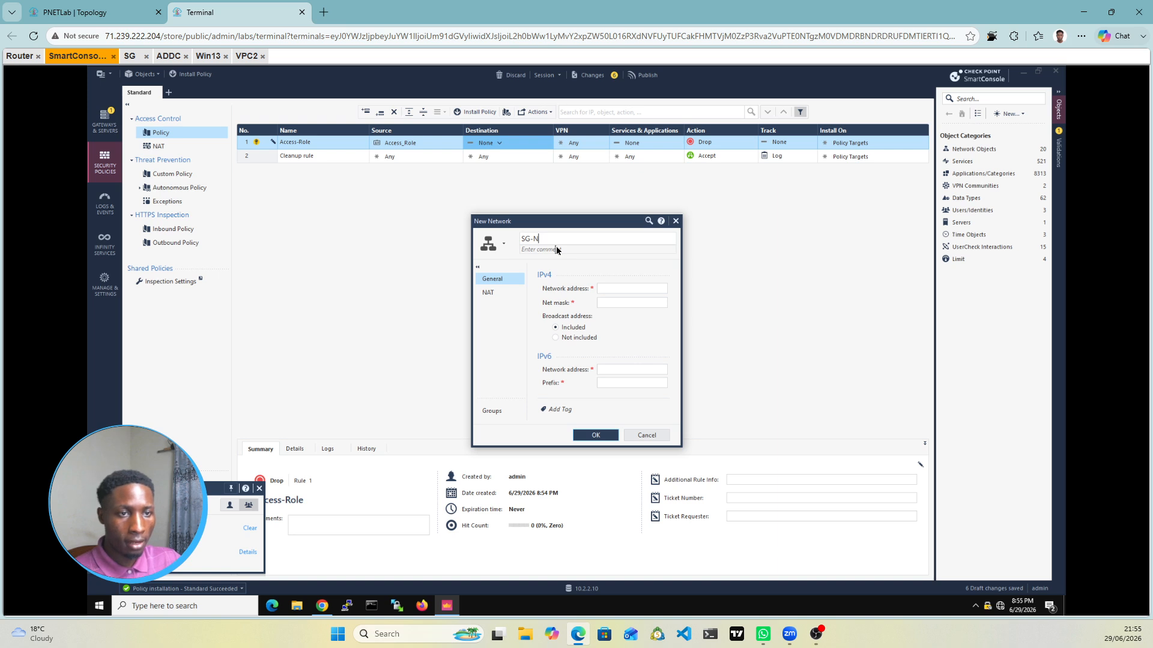
type("et")
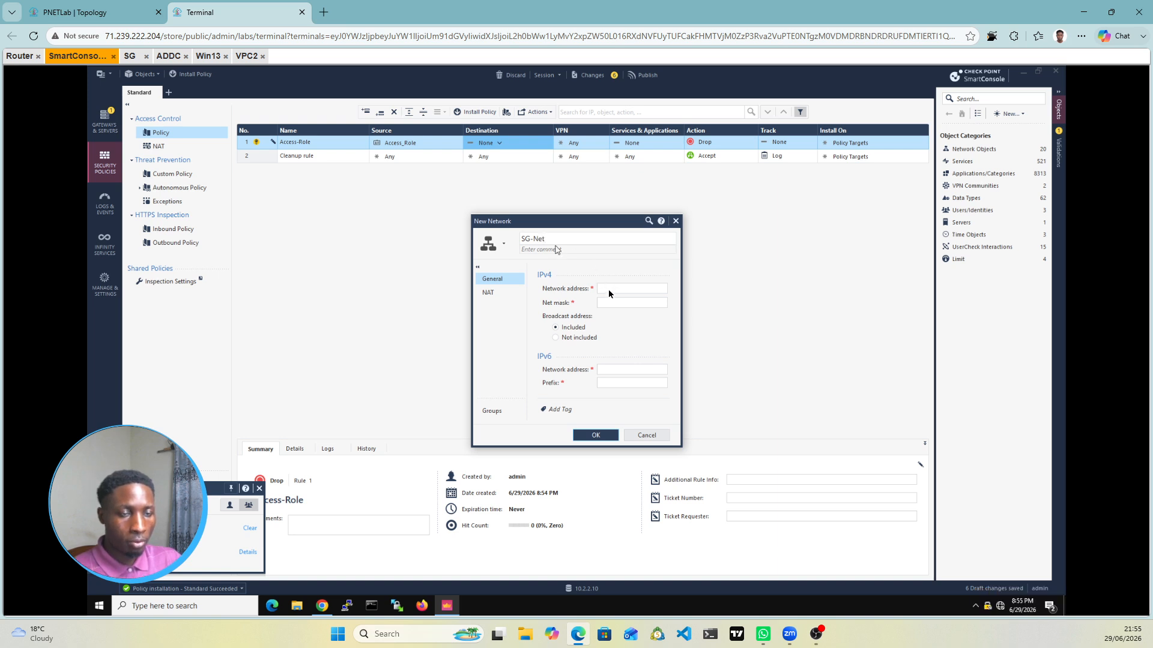
left_click(609, 290)
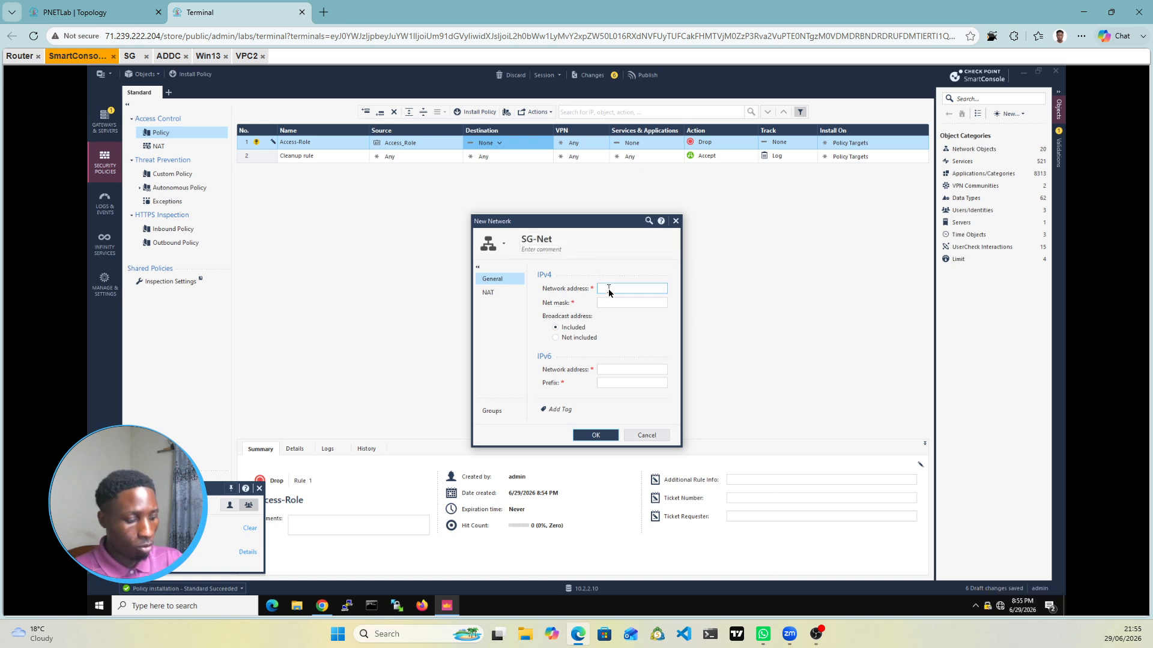
type("172.16.1.1")
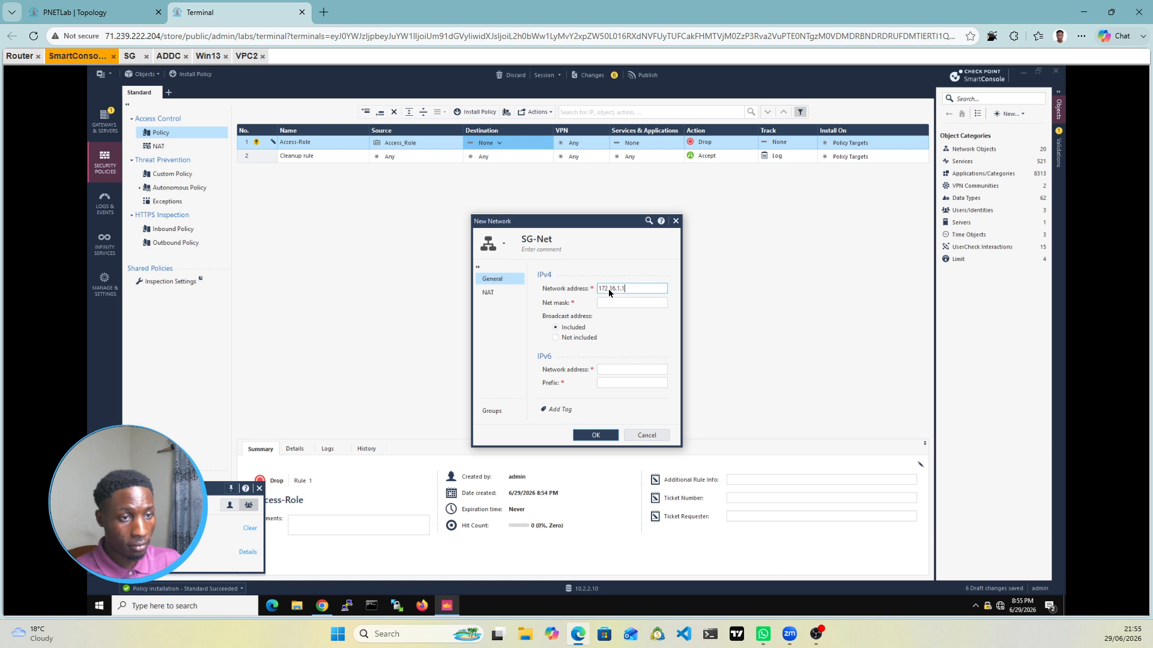
left_click(607, 302)
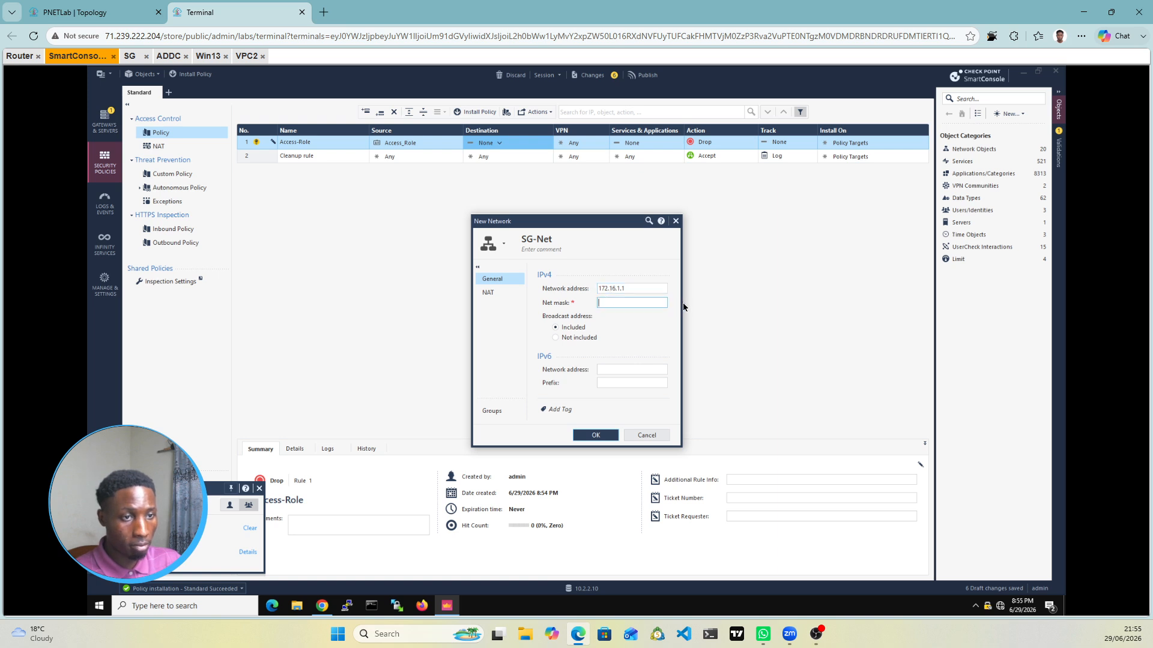
left_click(646, 290)
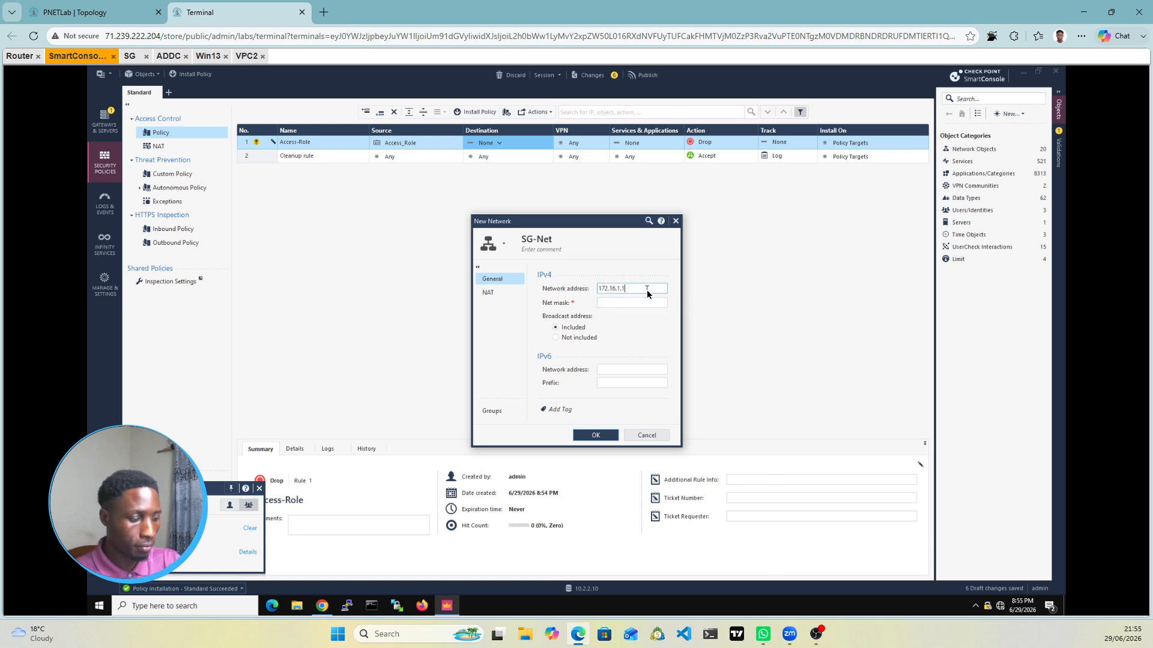
key("BackSpace")
type("0")
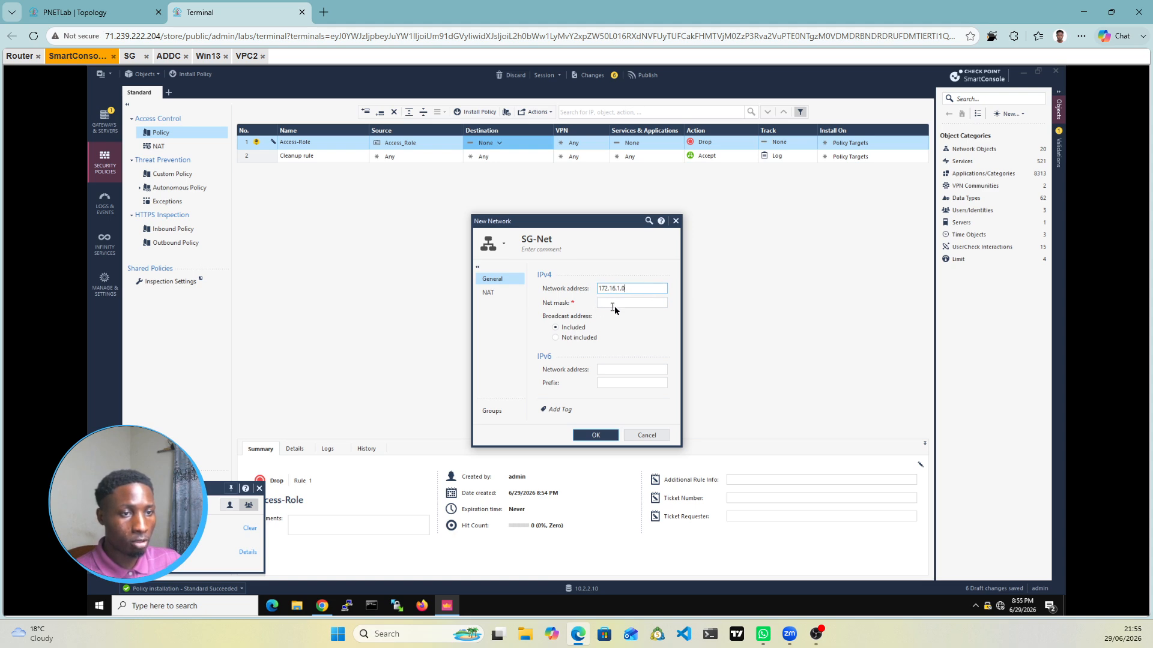
left_click(618, 304)
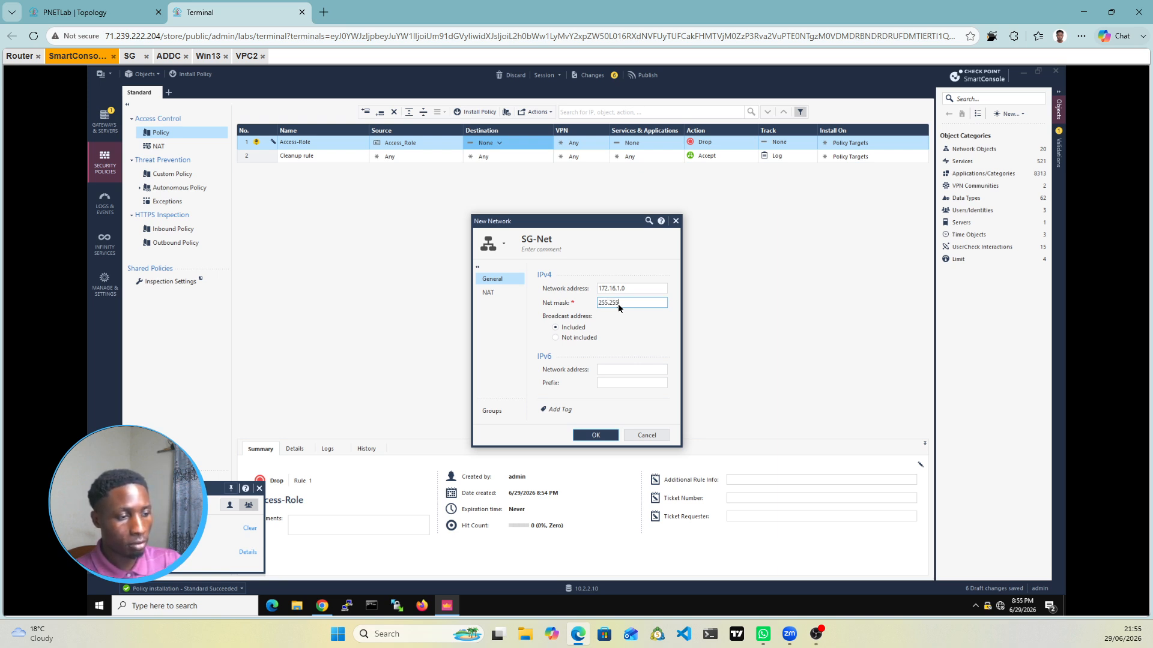
type("255.255.255.0")
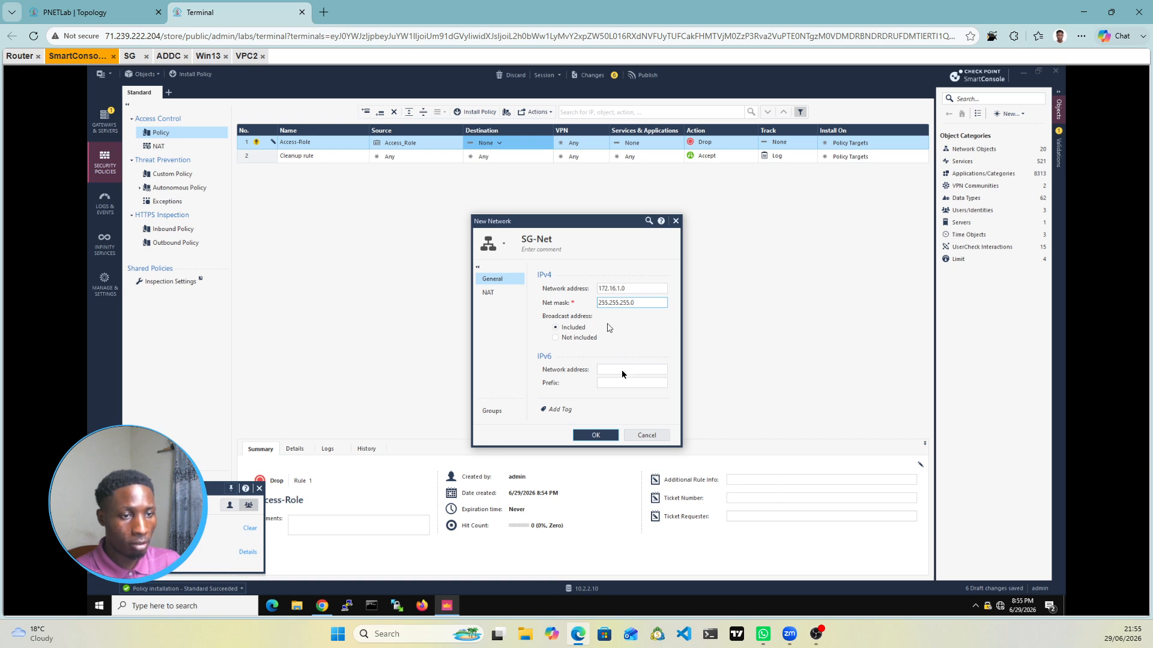
left_click(595, 435)
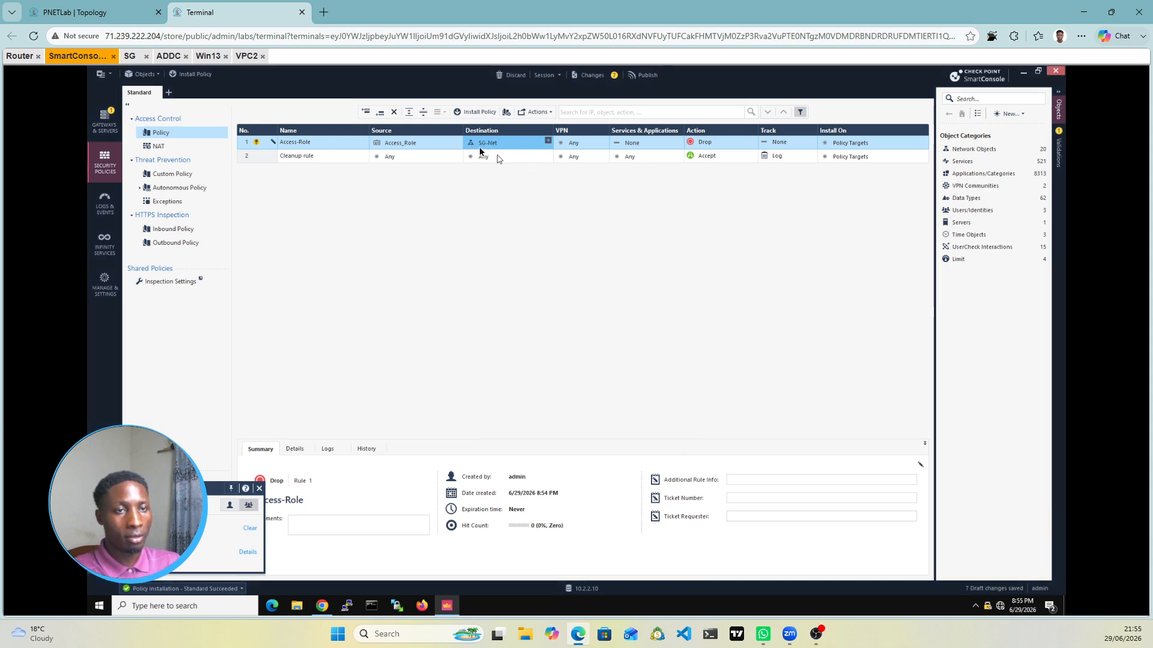
Step: Glance at the lab topology, then go back to the SmartConsole session
left_click(90, 12)
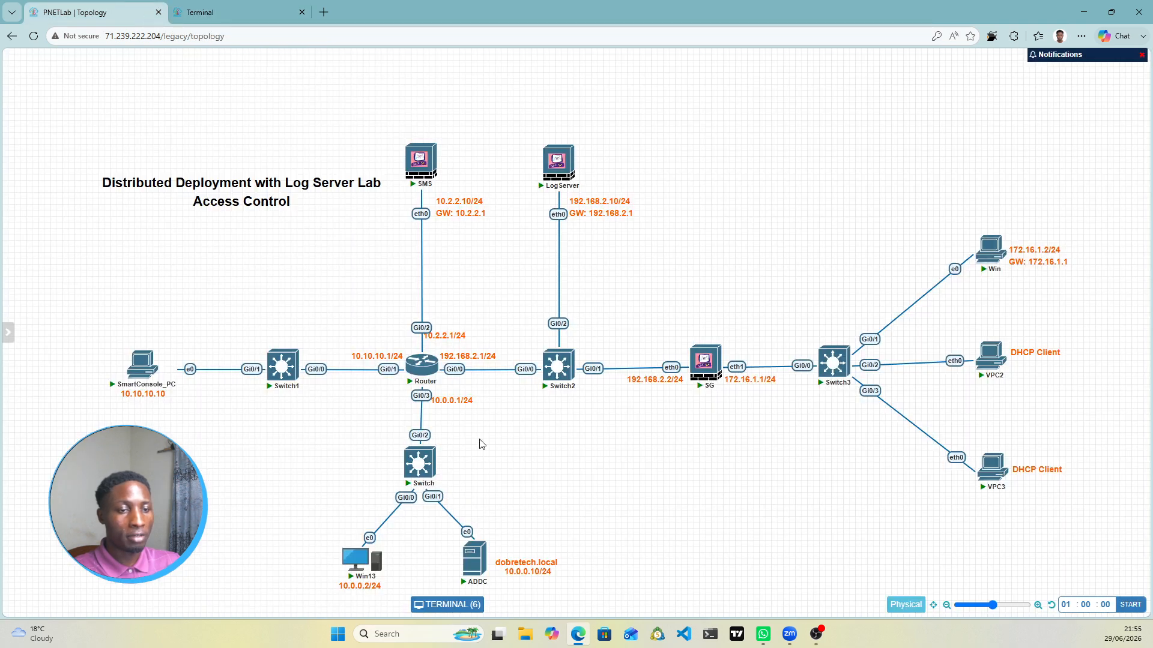
mouse_move(378, 567)
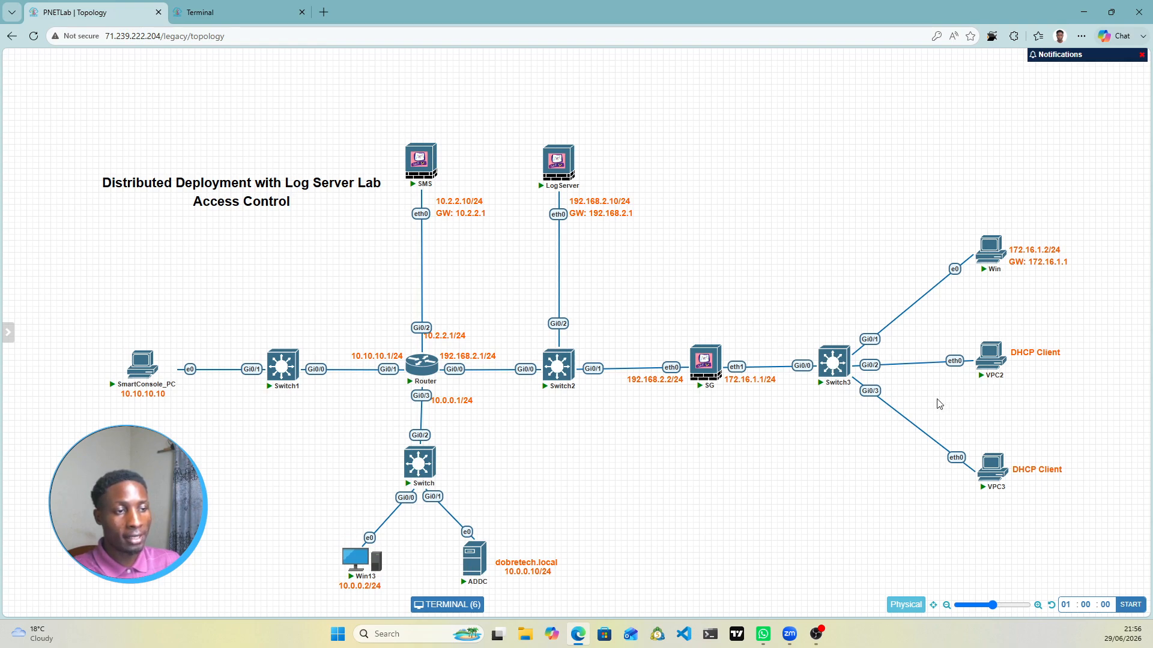
left_click(243, 11)
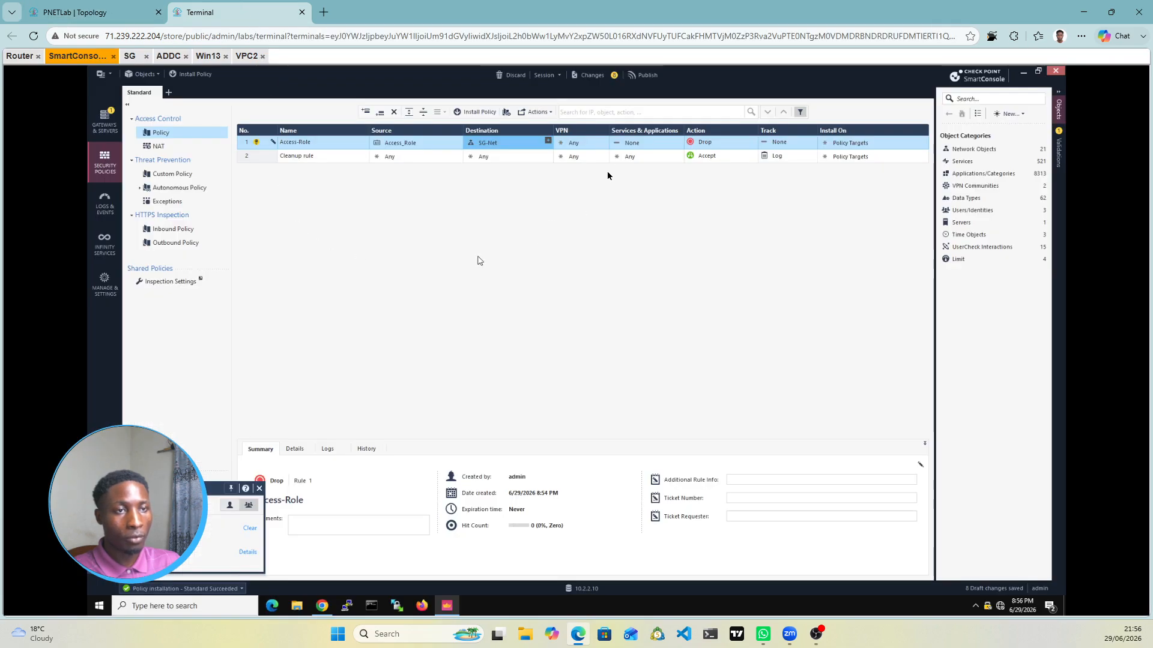
Step: Set rule 1's services to Any, its action to Accept and its track to Log
left_click(645, 144)
left_click(645, 144)
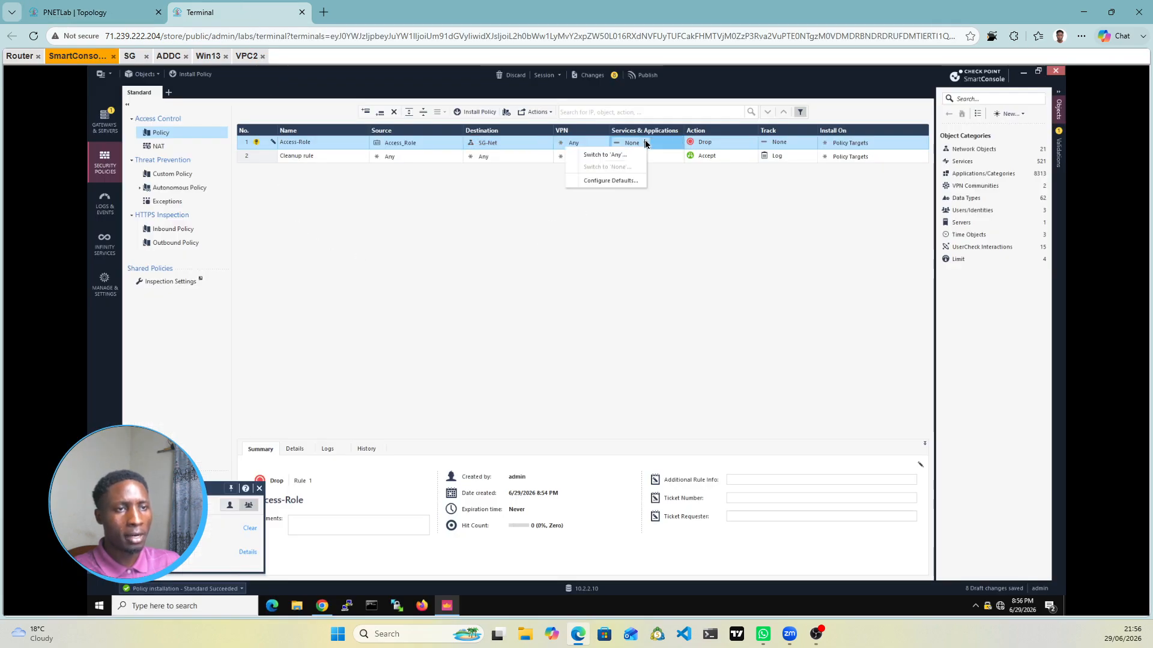
left_click(608, 155)
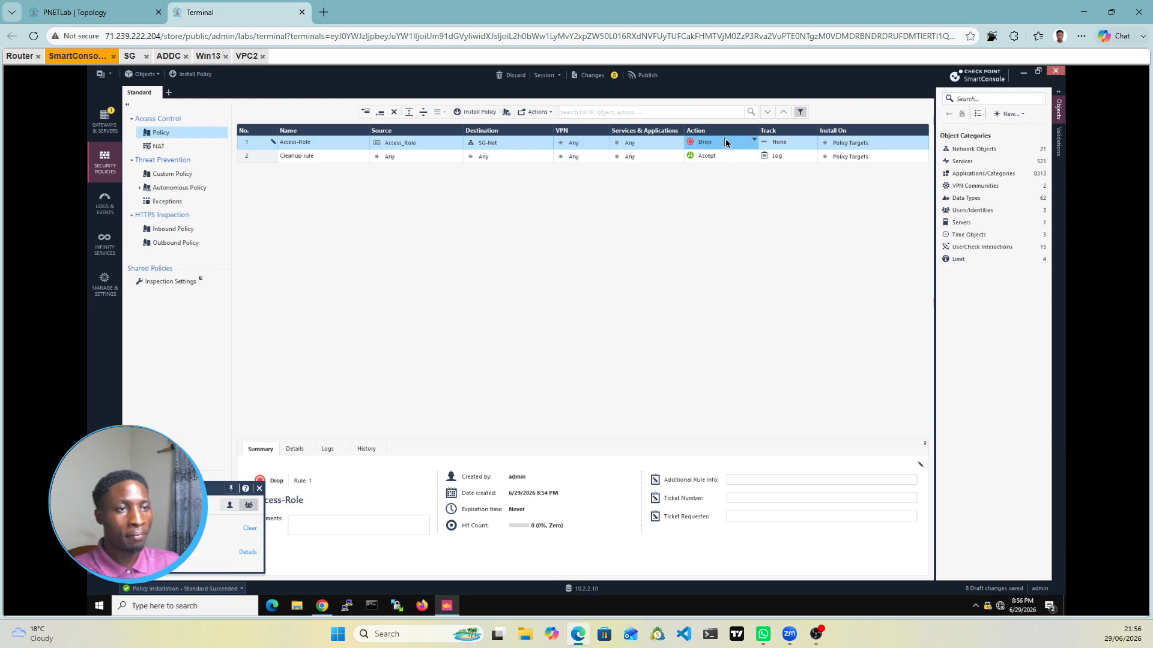
left_click(725, 145)
left_click(724, 145)
left_click(678, 147)
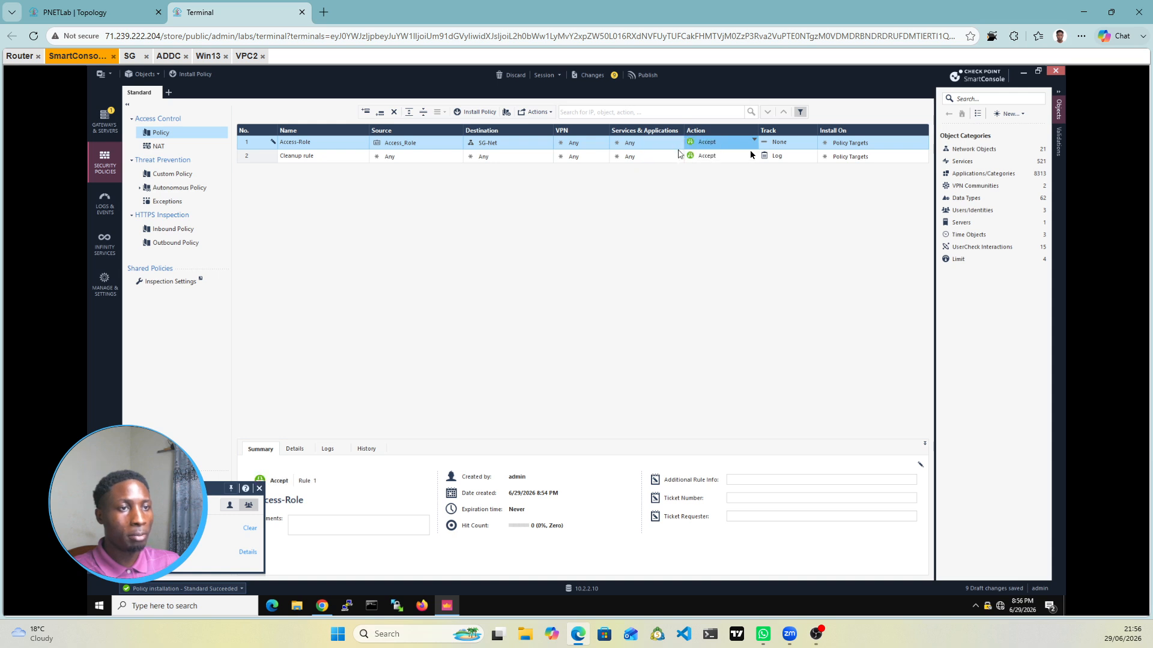
left_click(790, 144)
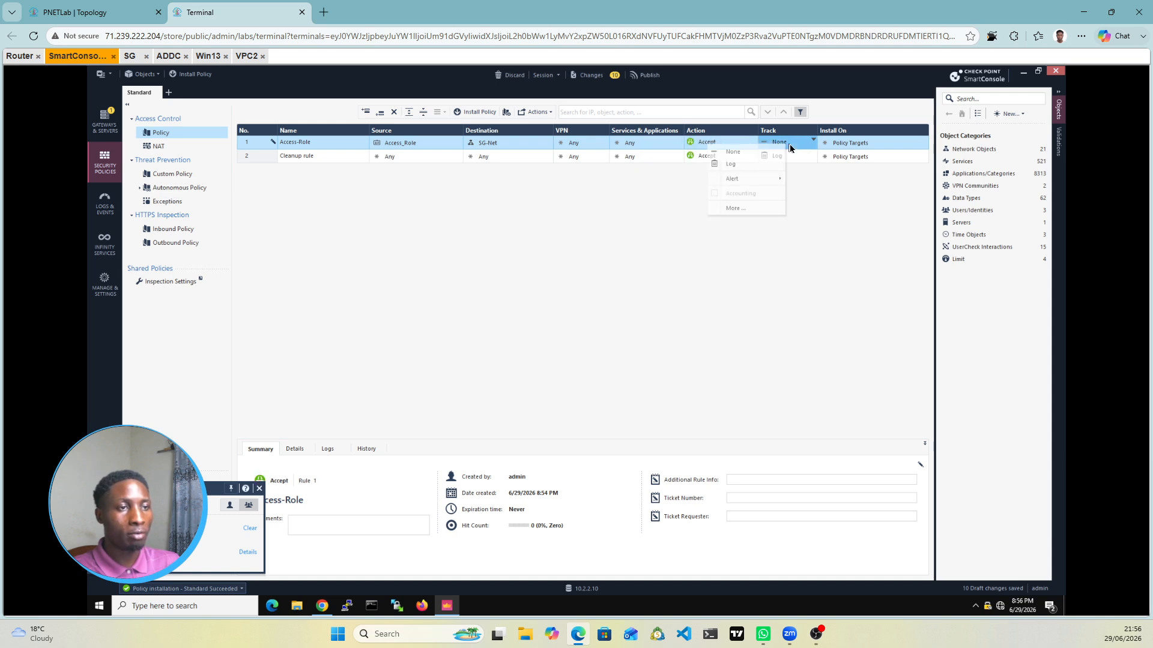
left_click(738, 165)
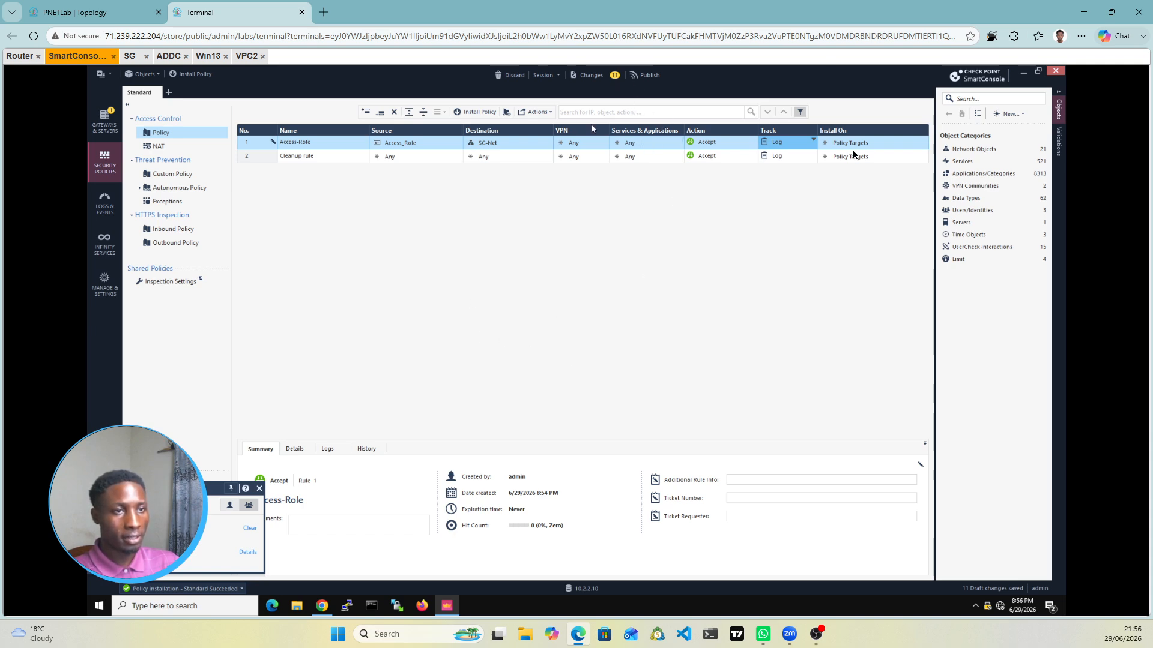
Step: Publish the changes, install the policy on gateway SG, and switch to the Win13 console
left_click(482, 115)
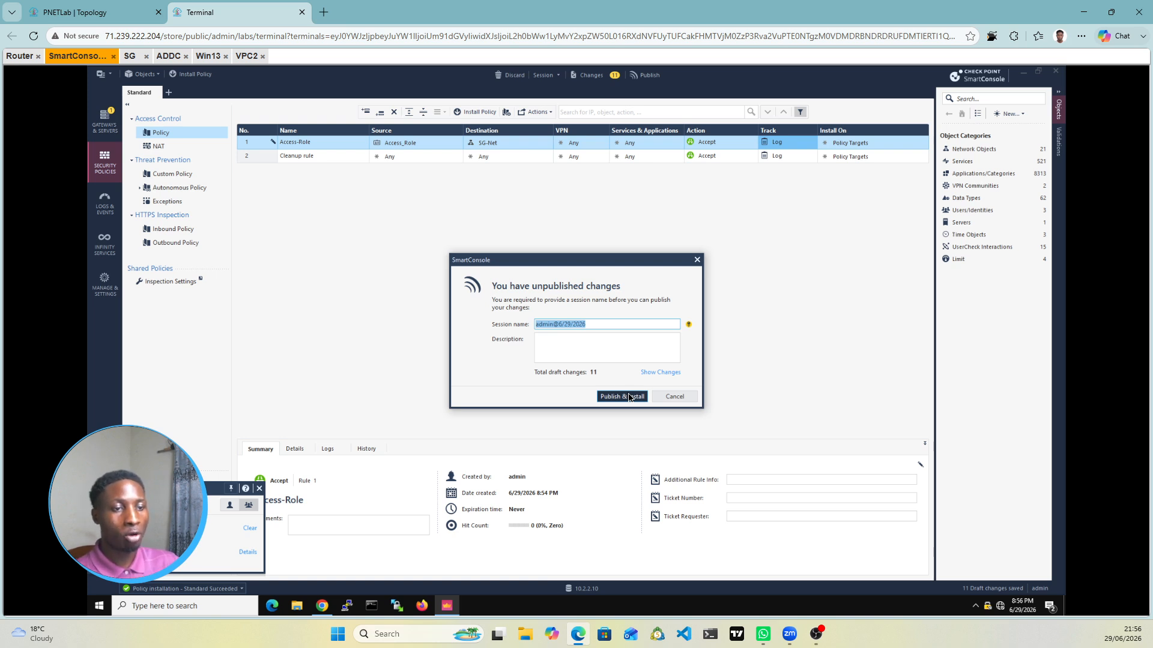
left_click(629, 397)
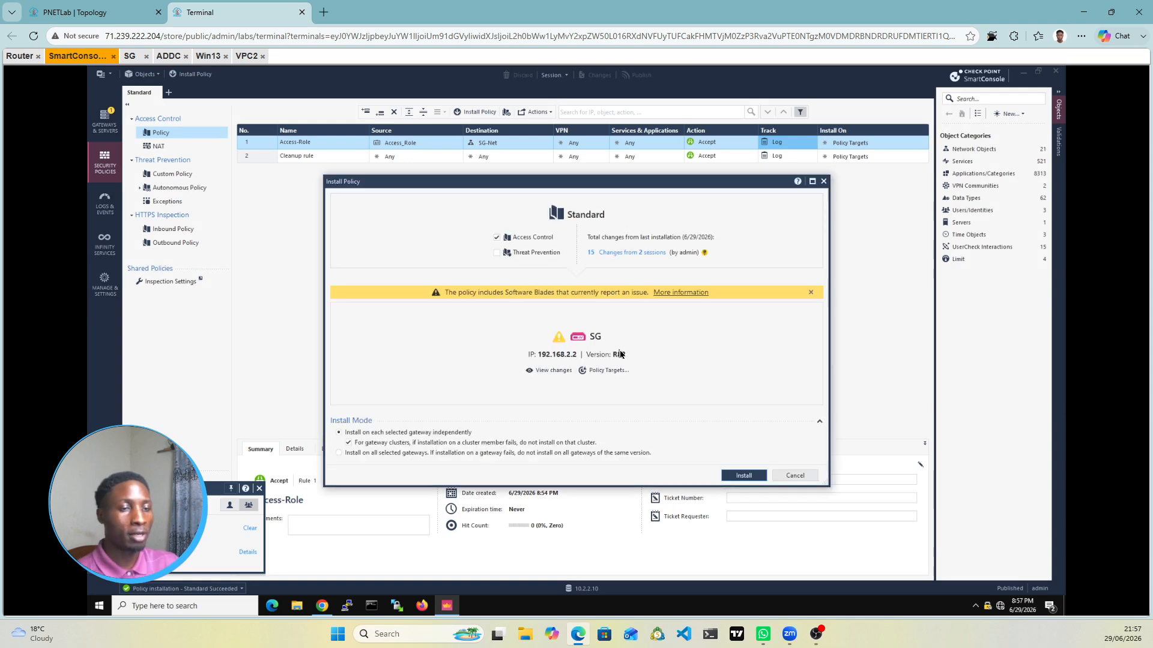
left_click(742, 477)
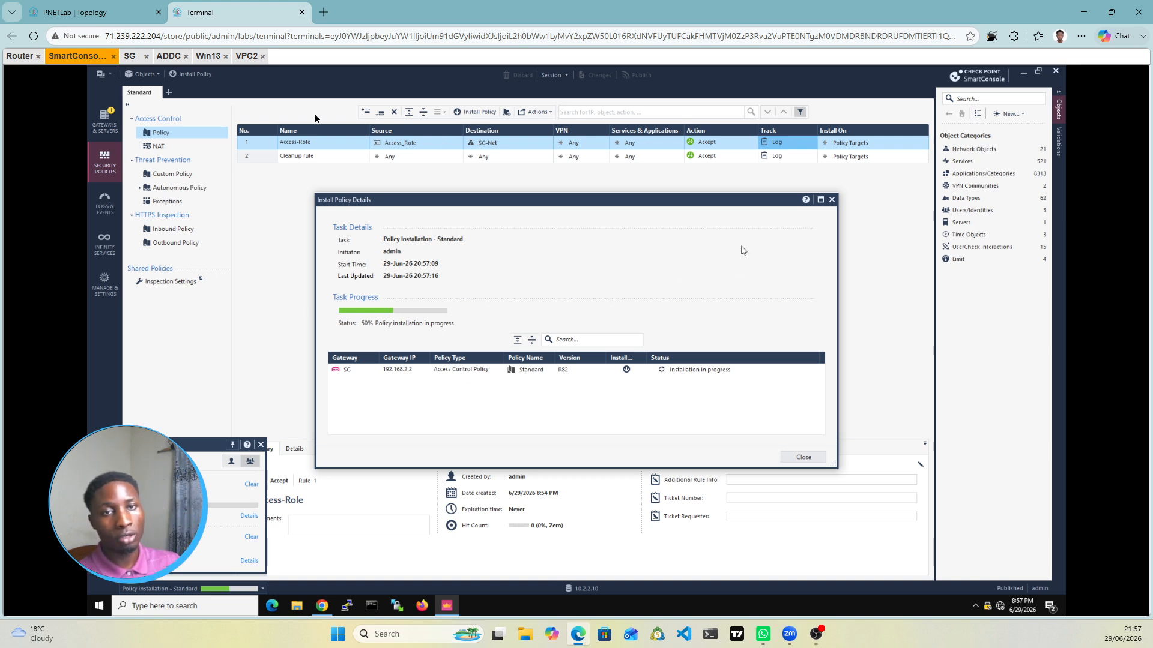
left_click(208, 56)
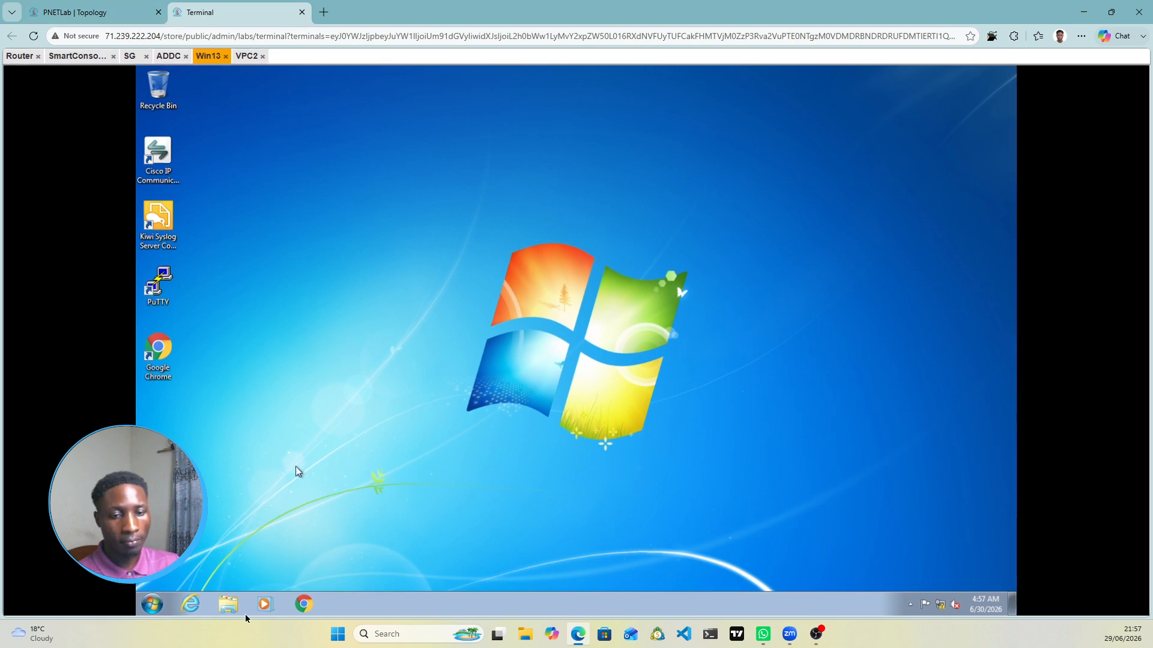
Step: Search for cmd from the Win13 Start menu
left_click(154, 604)
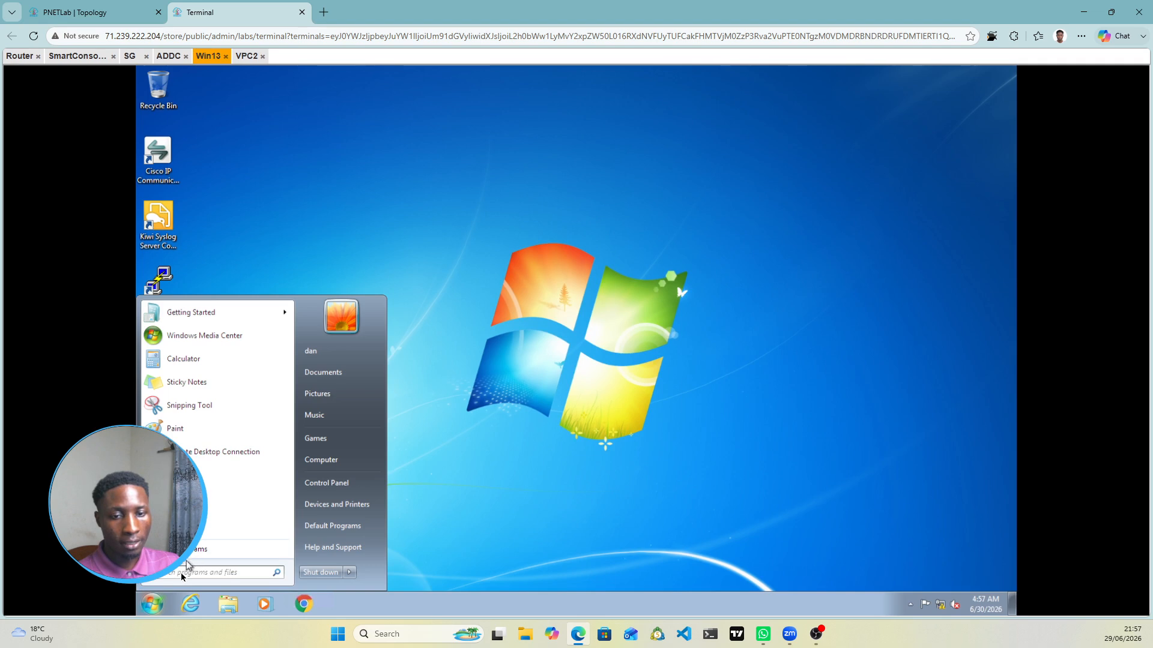
left_click(182, 576)
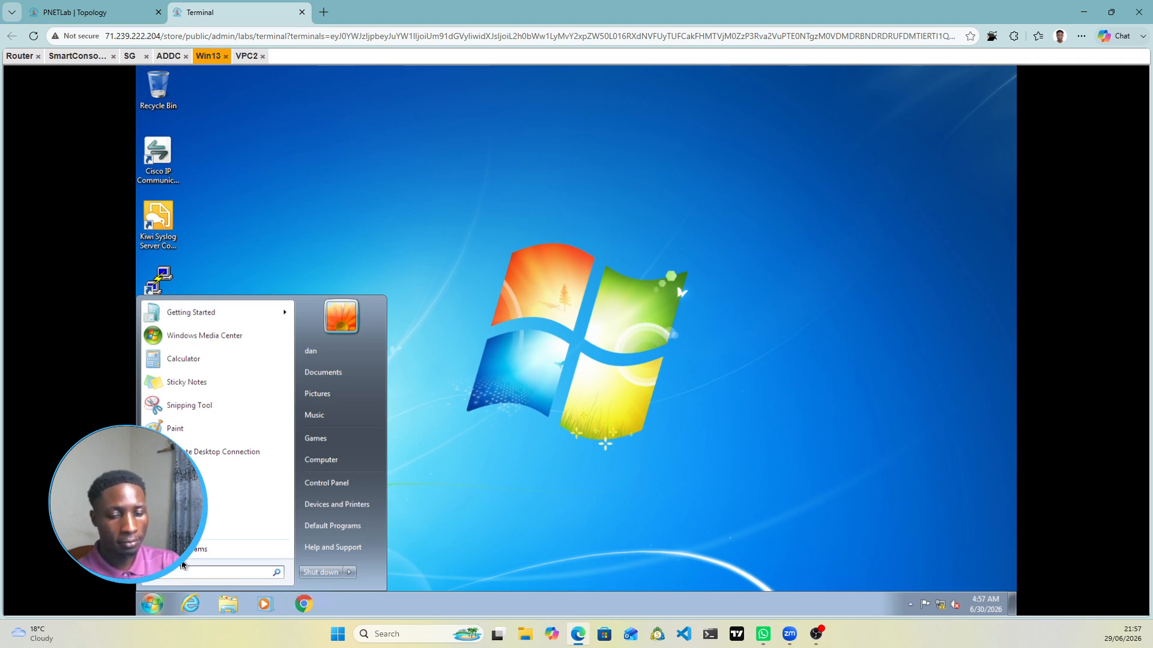
type("cmd")
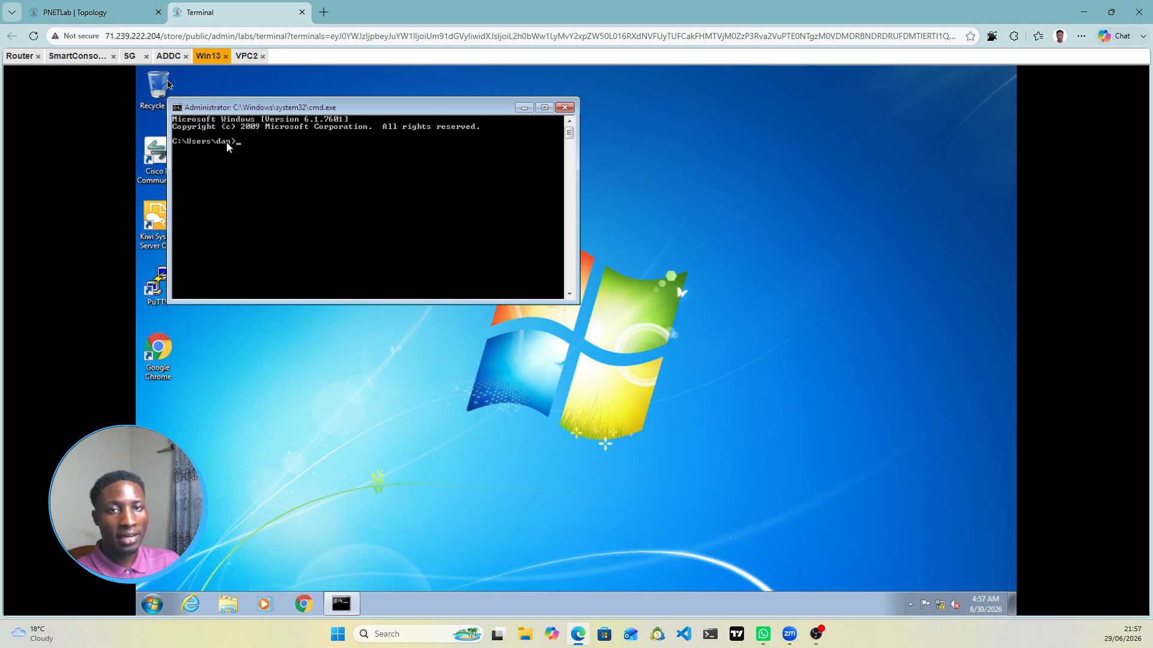
Step: Check VPC2's IP address, then run ping 172.16.1.10 -t from Win13
left_click(93, 12)
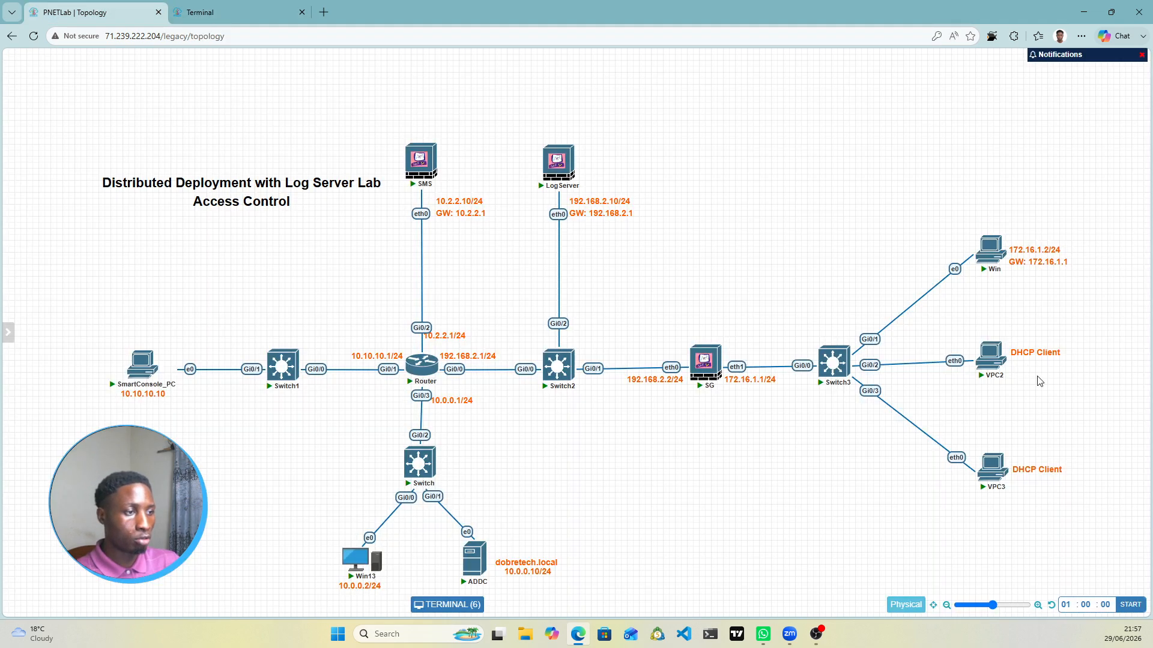
left_click(991, 356)
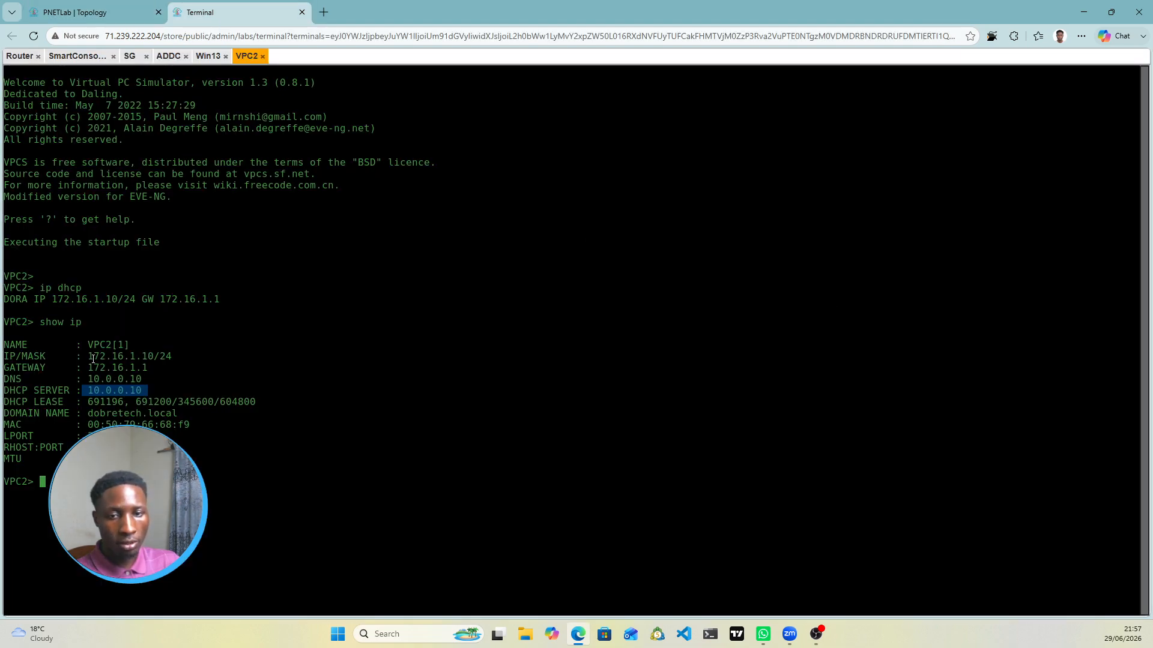
left_click_drag(89, 356, 149, 356)
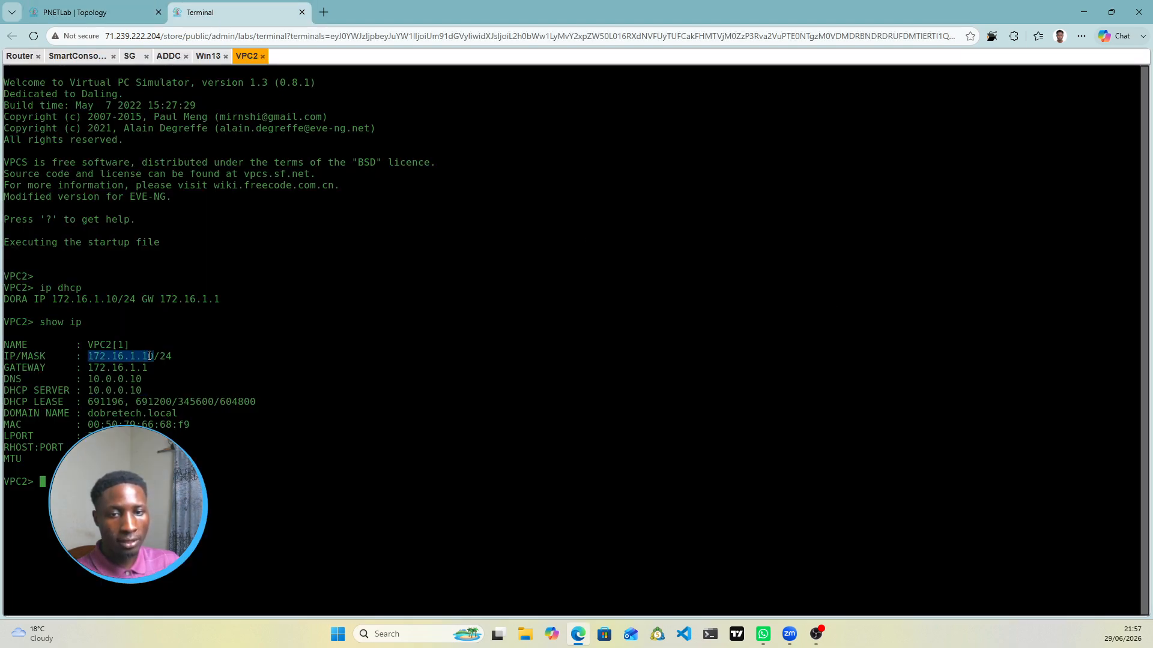
left_click(204, 58)
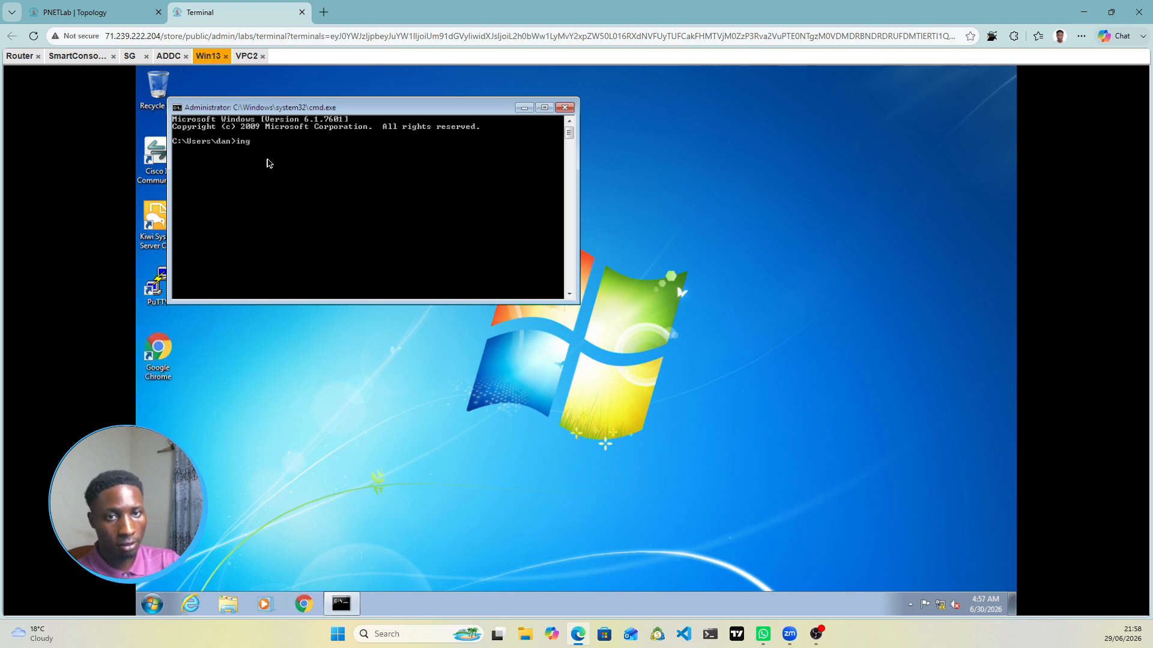
key("BackSpace")
key("BackSpace")
key("BackSpace")
key("BackSpace")
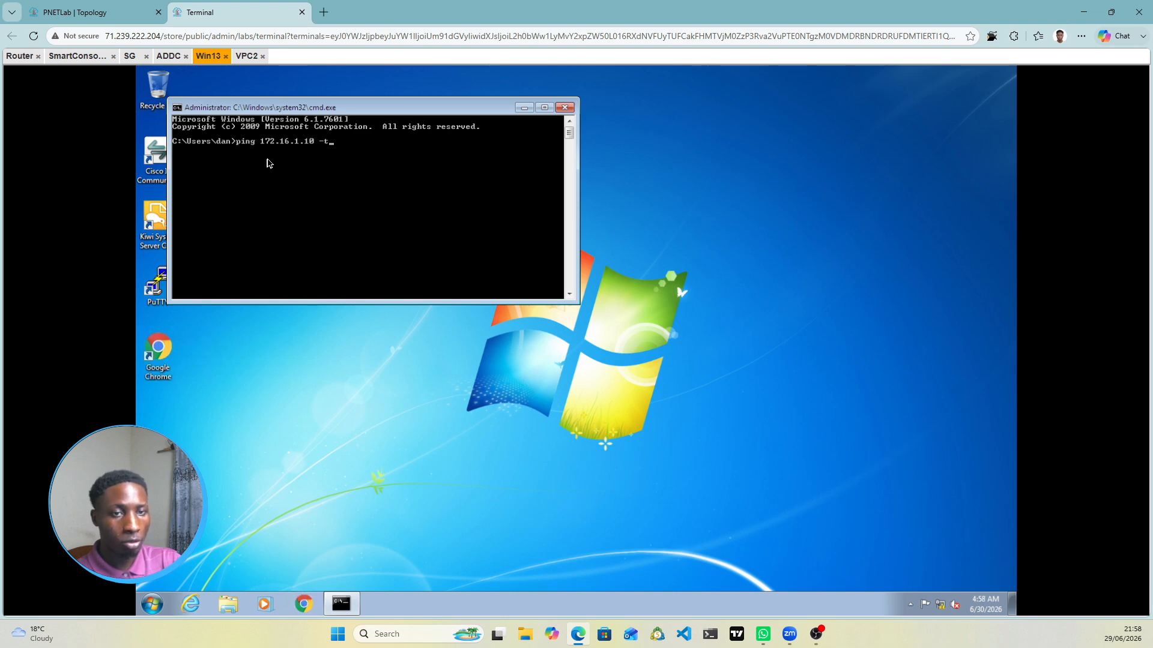
key("Return")
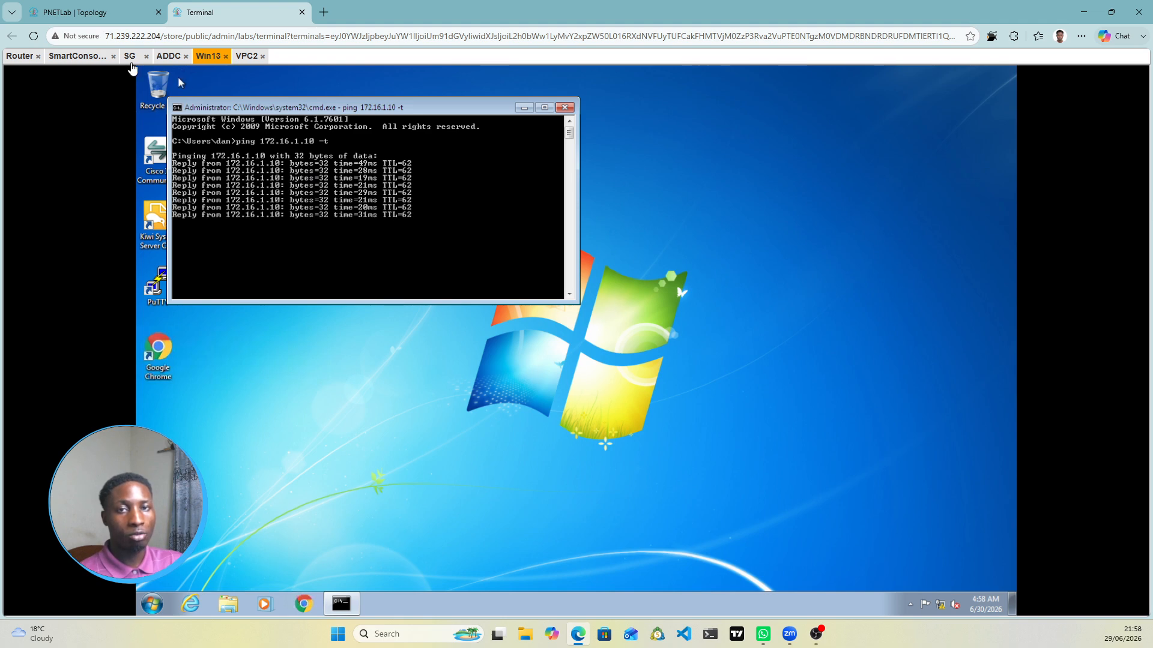
Step: Close the installation report and view the Access-Role rule's logs, which show 0 results
left_click(93, 60)
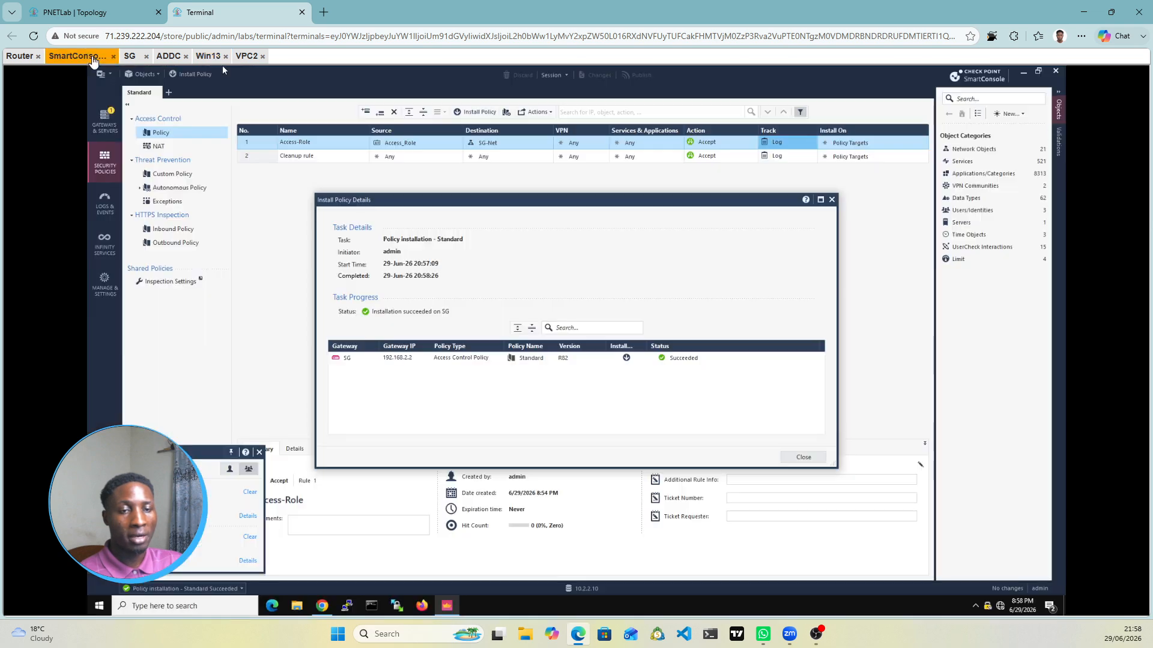
left_click(832, 199)
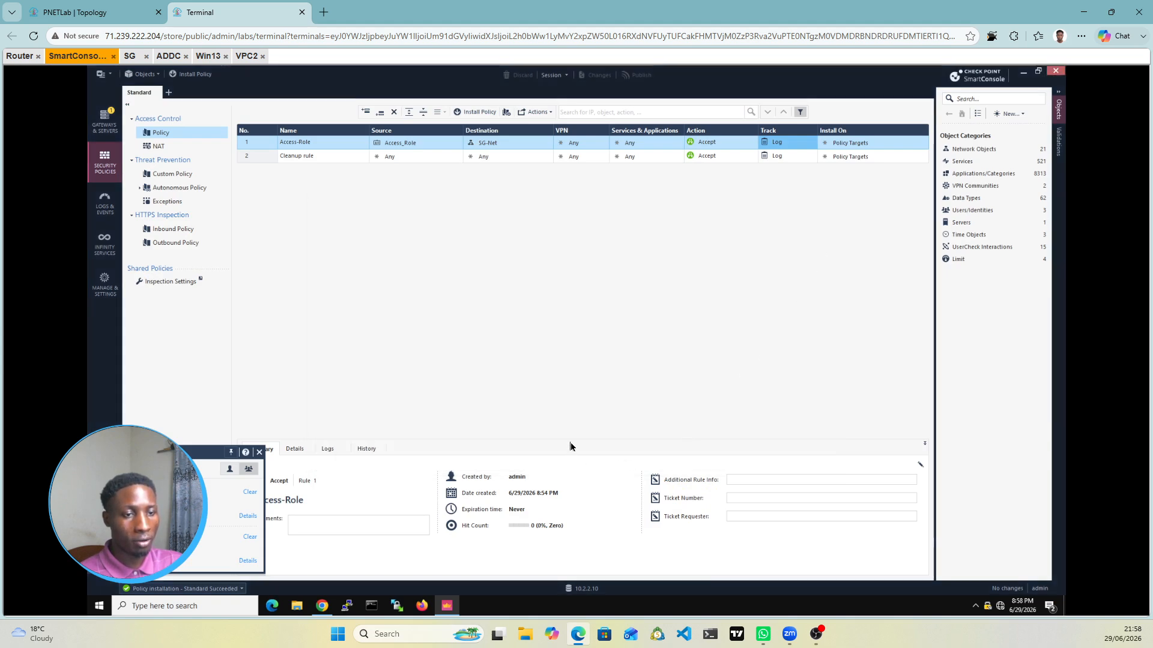
left_click_drag(570, 443, 605, 201)
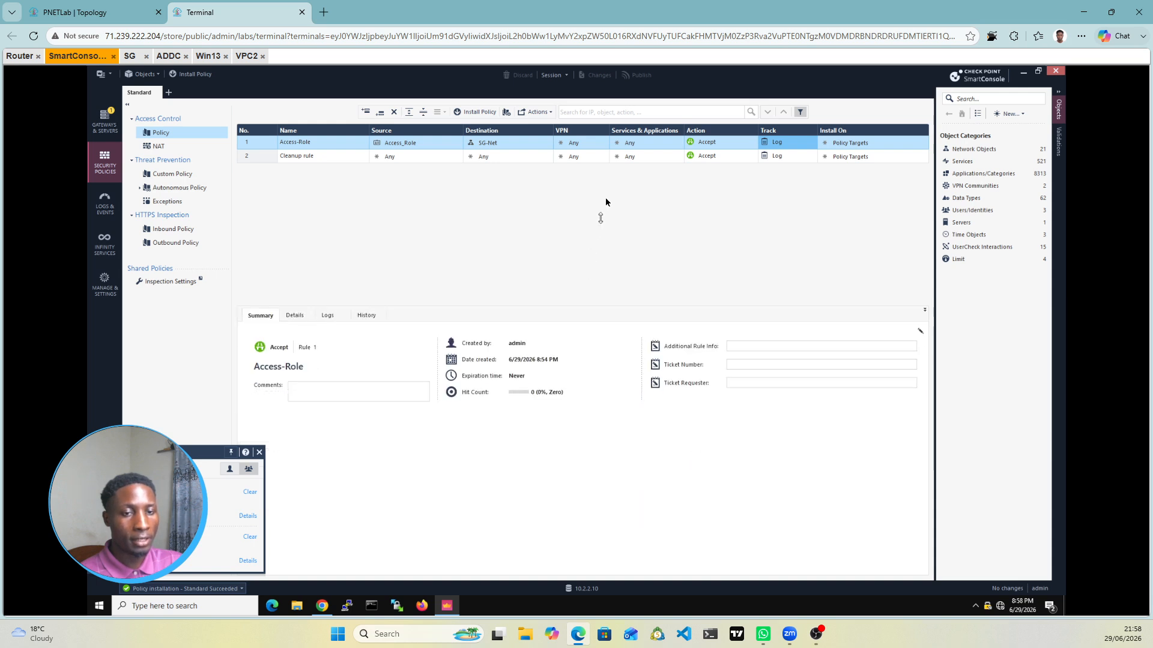
left_click(327, 316)
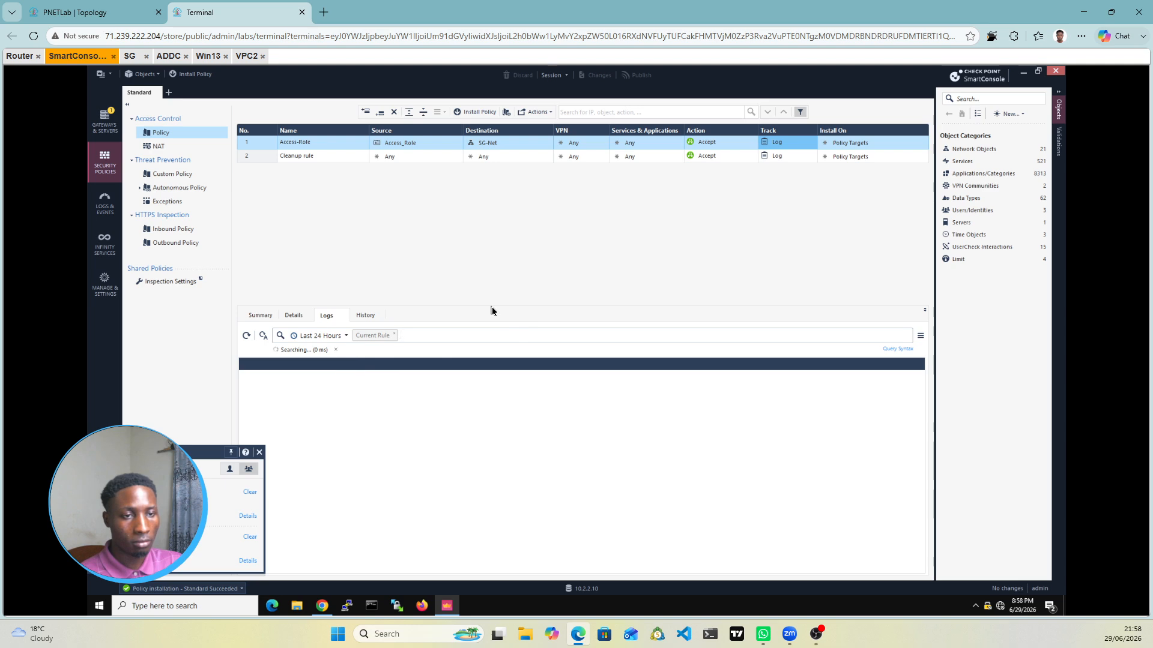
left_click_drag(493, 304, 499, 257)
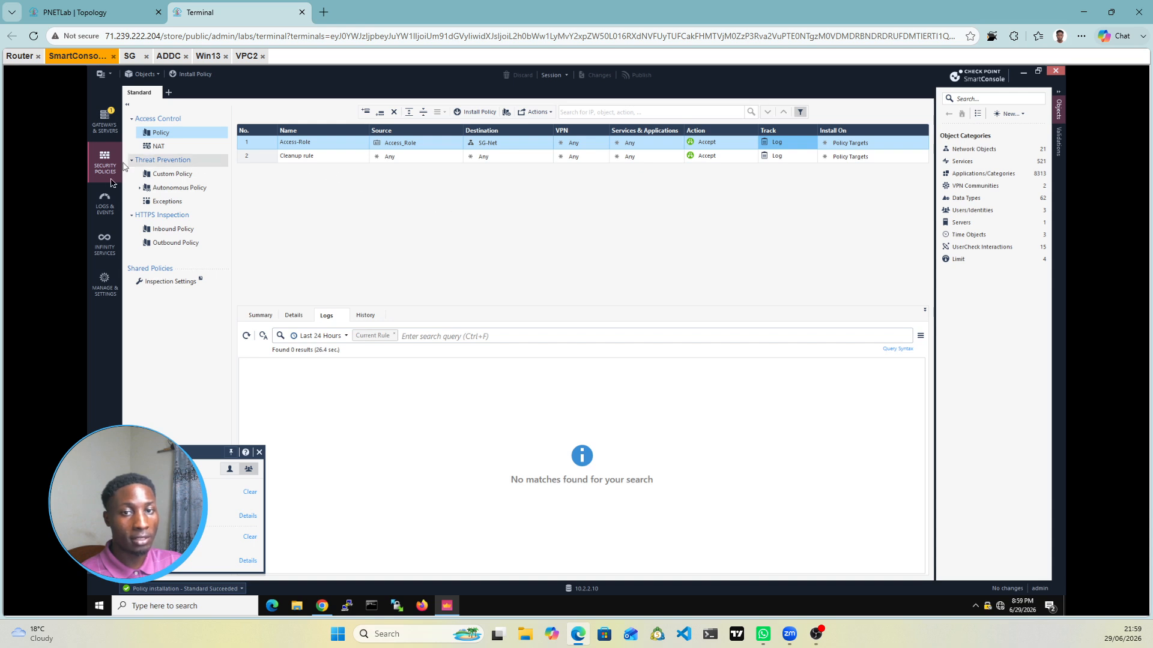
Step: In Logs & Events, limit the log sources to Log_Server by leaving SMS unchecked
left_click(104, 216)
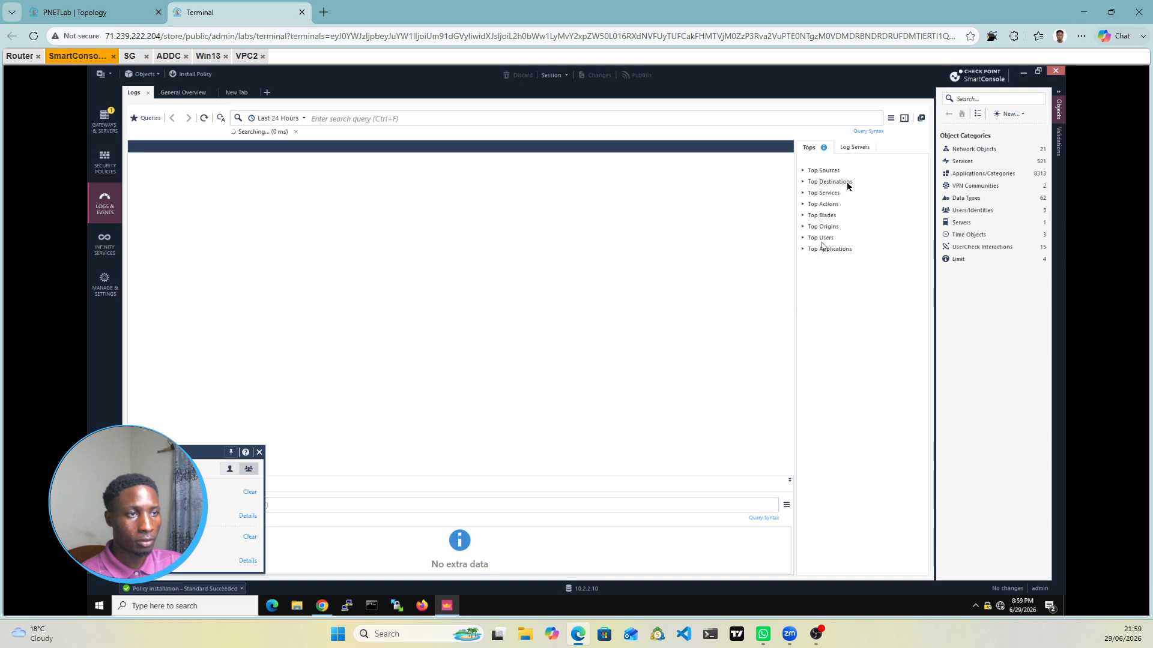
left_click(856, 149)
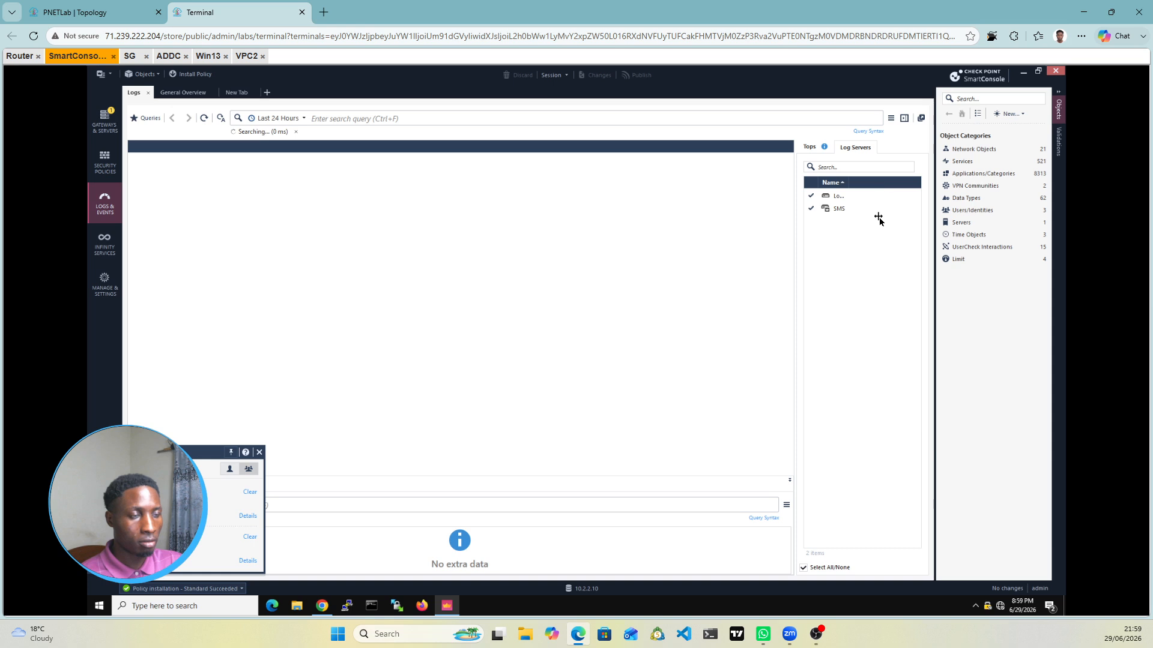
left_click(826, 208)
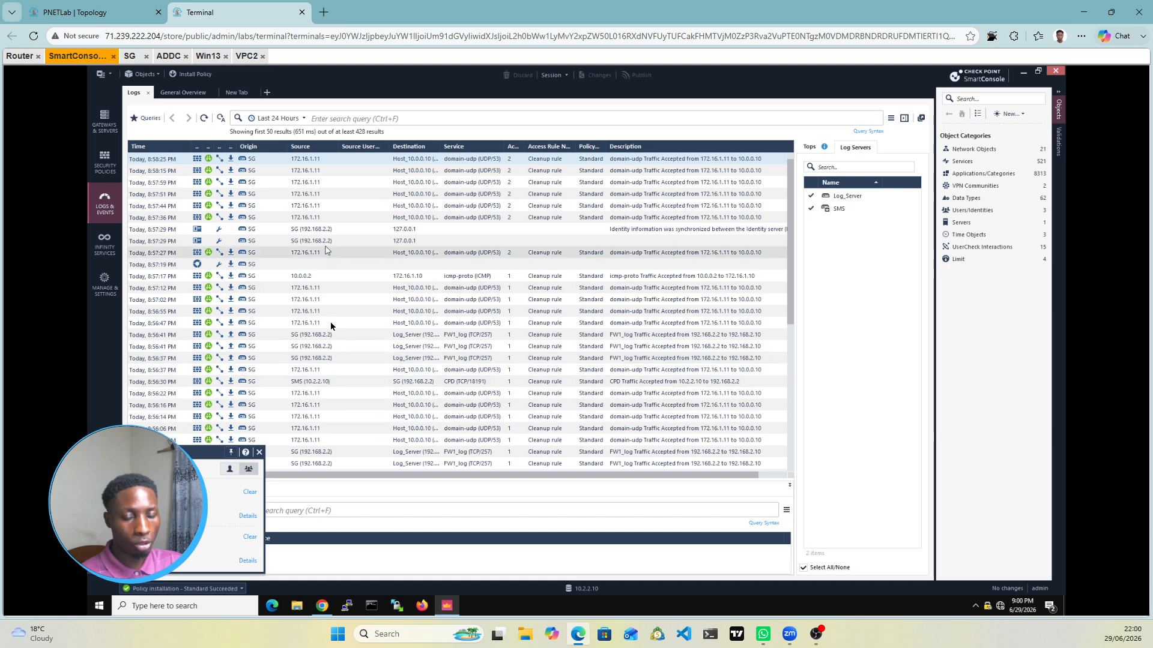
scroll(334, 409, "down", 1)
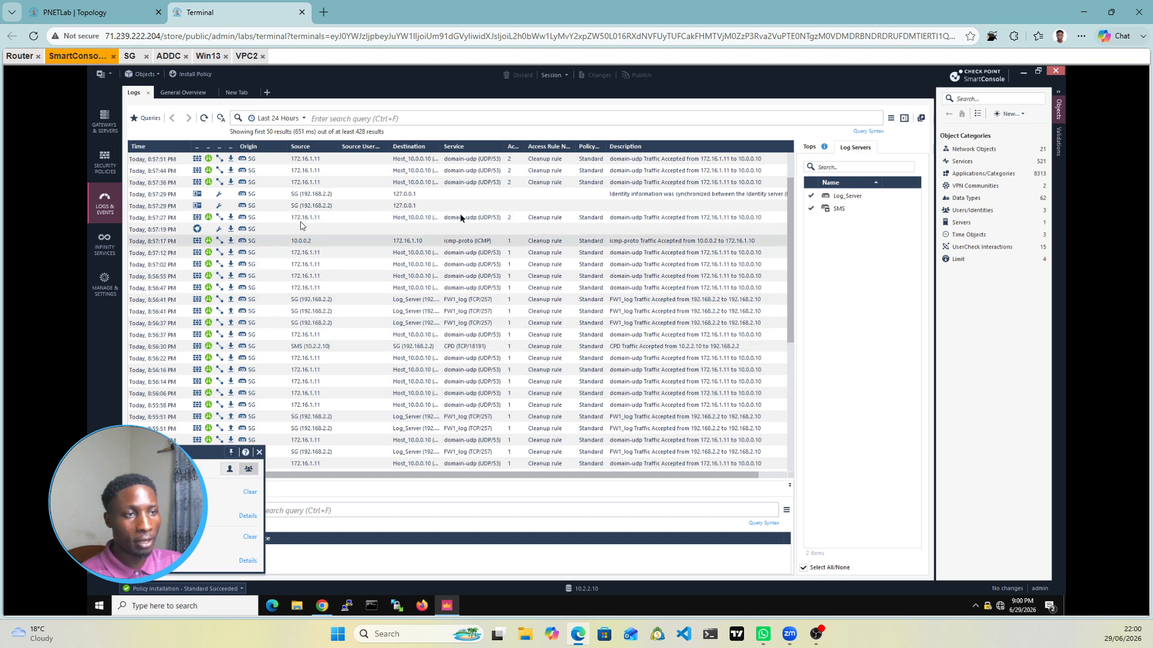
left_click(811, 208)
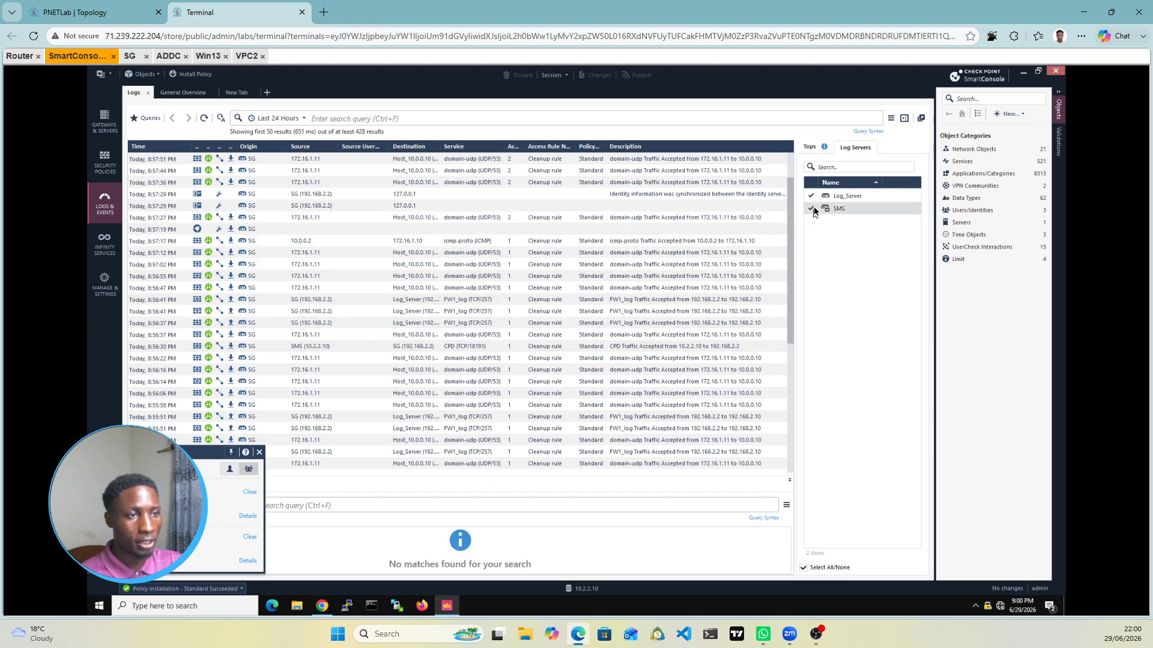
left_click(811, 208)
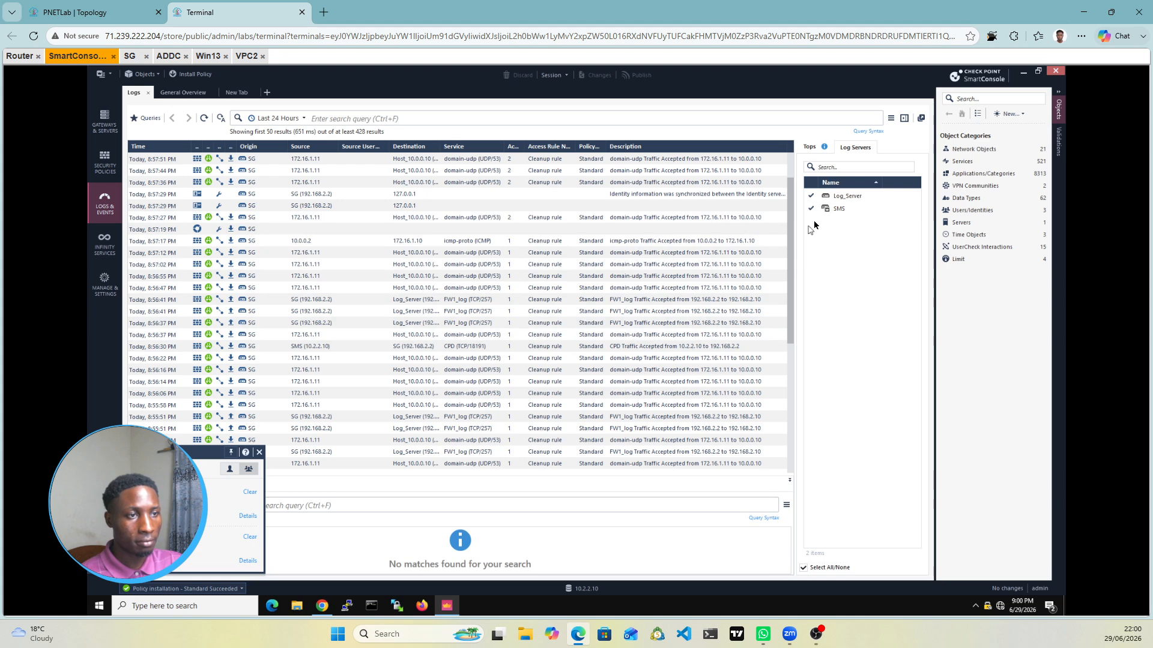
left_click(810, 209)
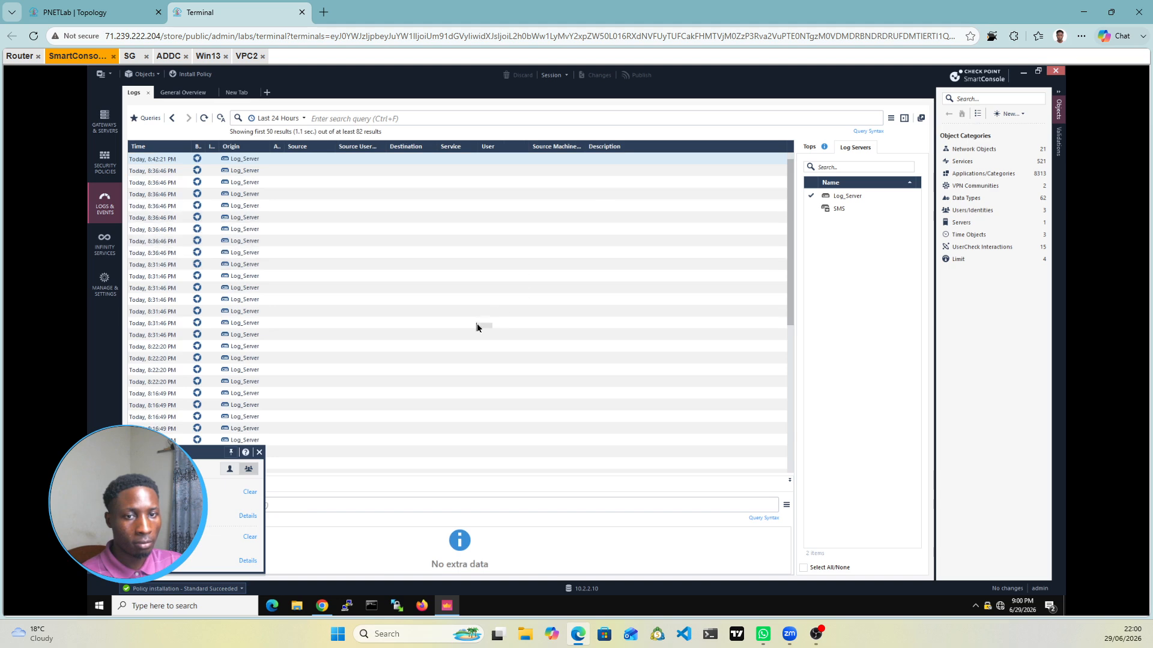
Step: Include both Log_Server and SMS as log sources
scroll(483, 325, "down", 1)
scroll(483, 328, "down", 3)
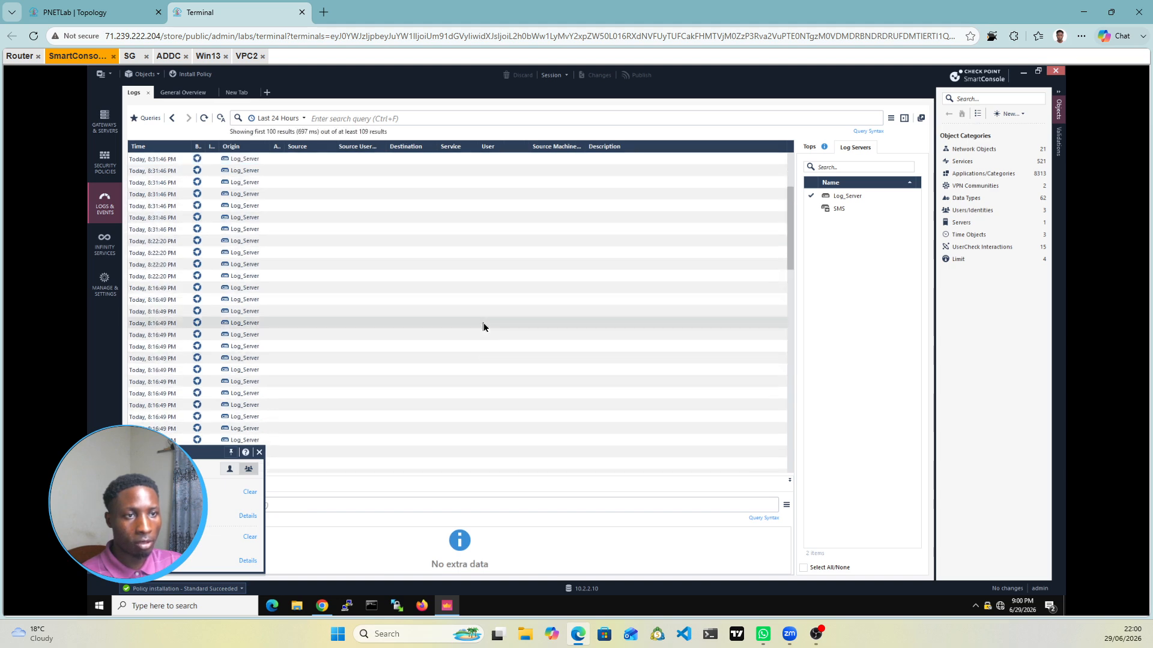
scroll(484, 325, "down", 3)
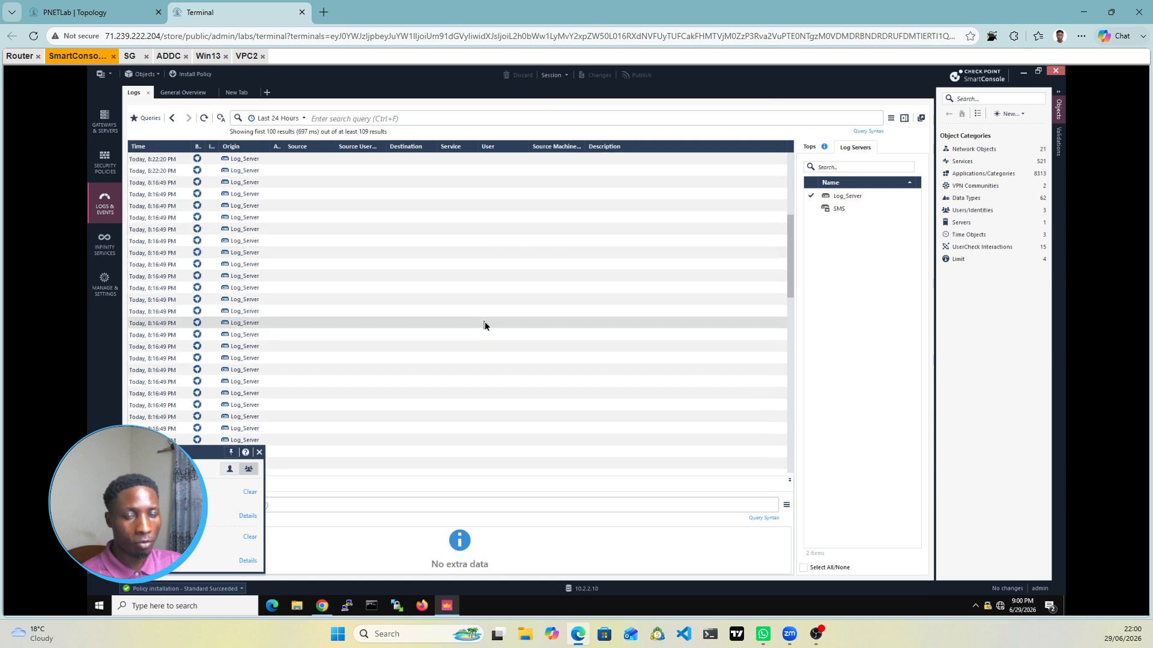
scroll(484, 325, "down", 5)
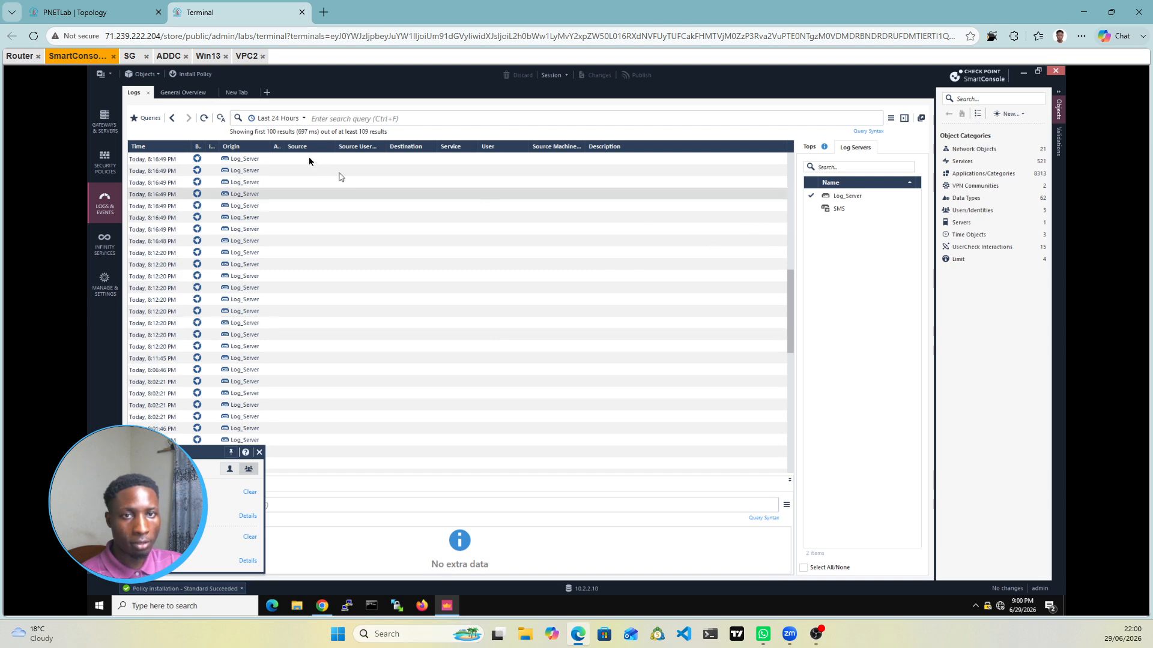
left_click(812, 196)
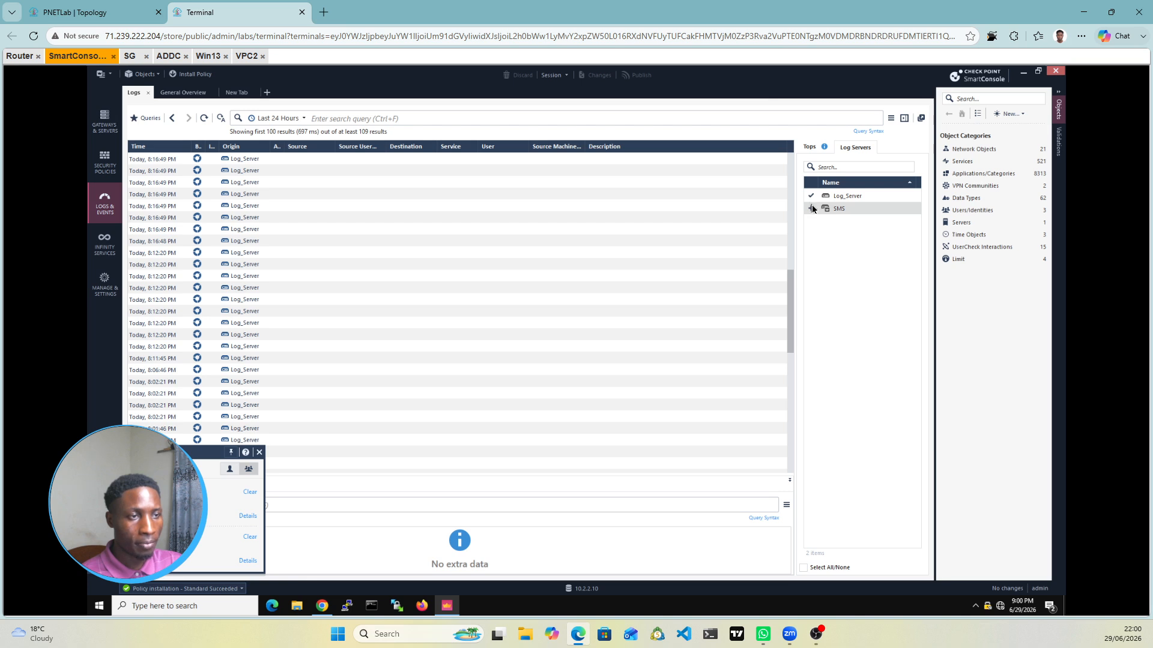
left_click(812, 208)
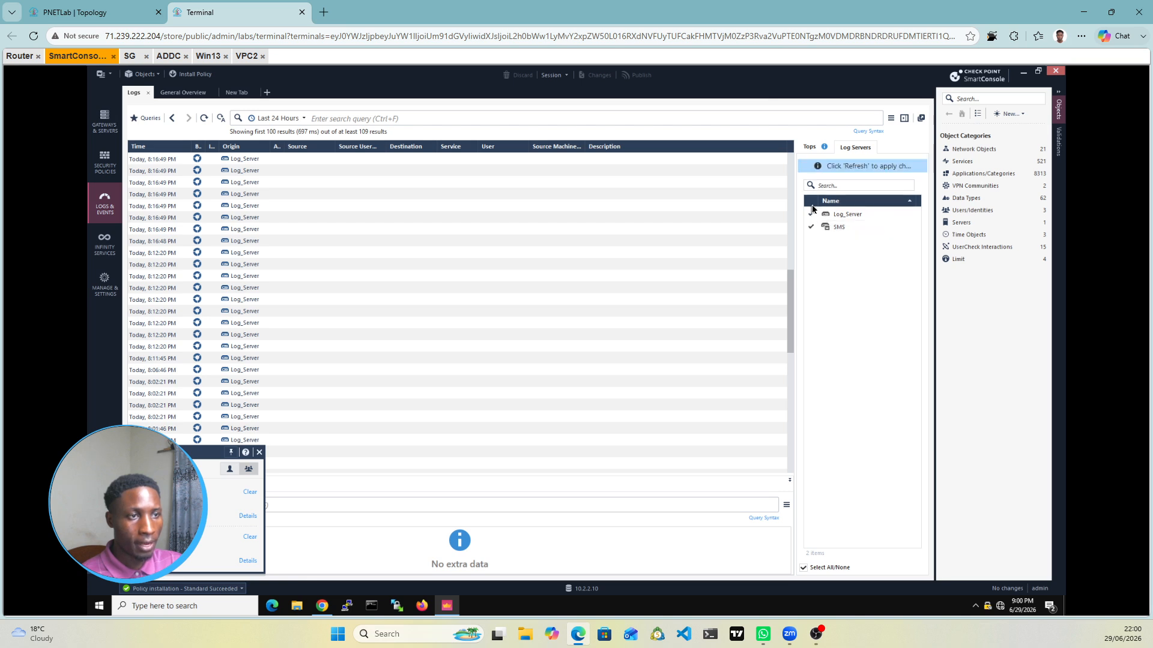
Step: Set the log time range to Last Hour and scroll through the SG gateway's accepted entries
left_click(296, 122)
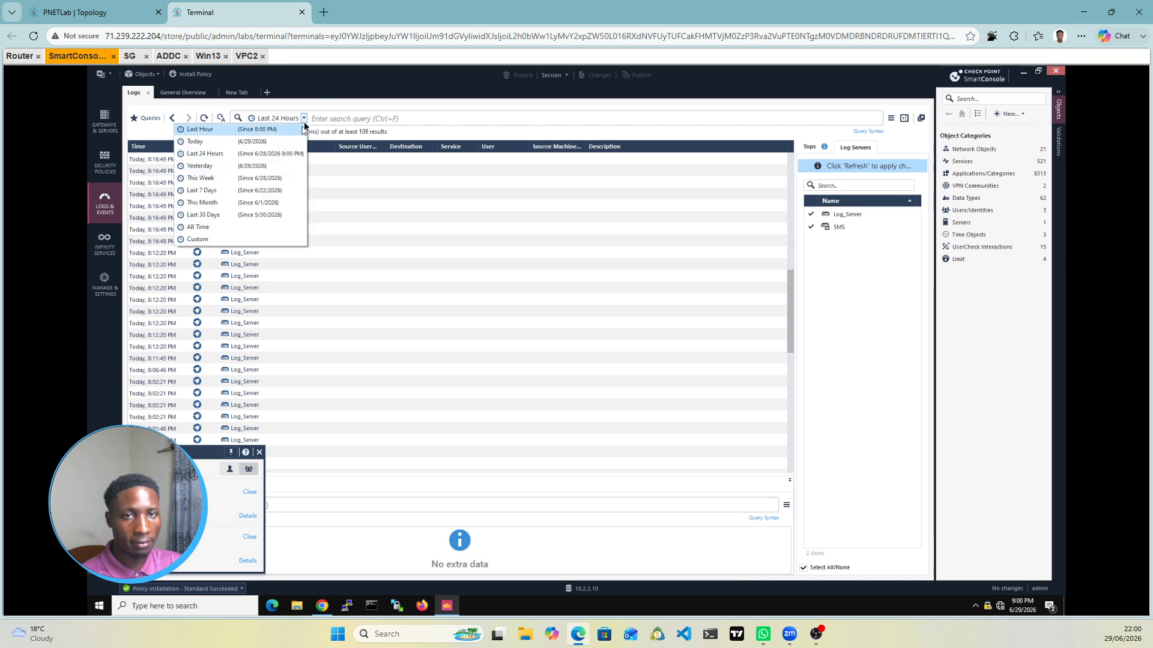
left_click(232, 133)
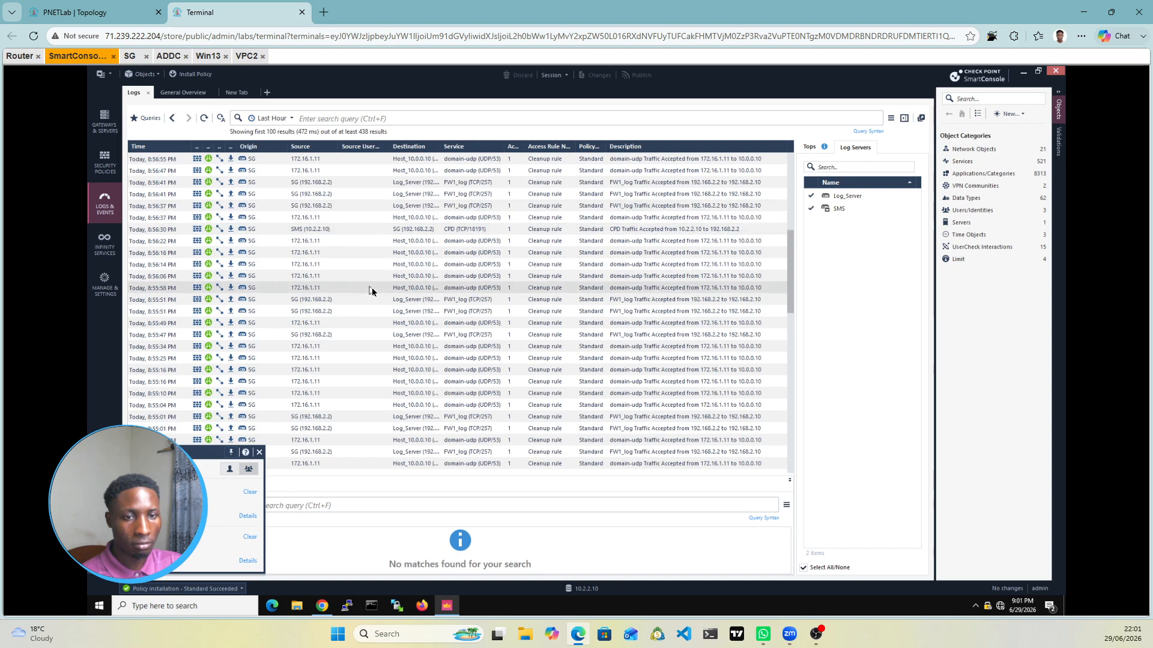
scroll(376, 290, "down", 1)
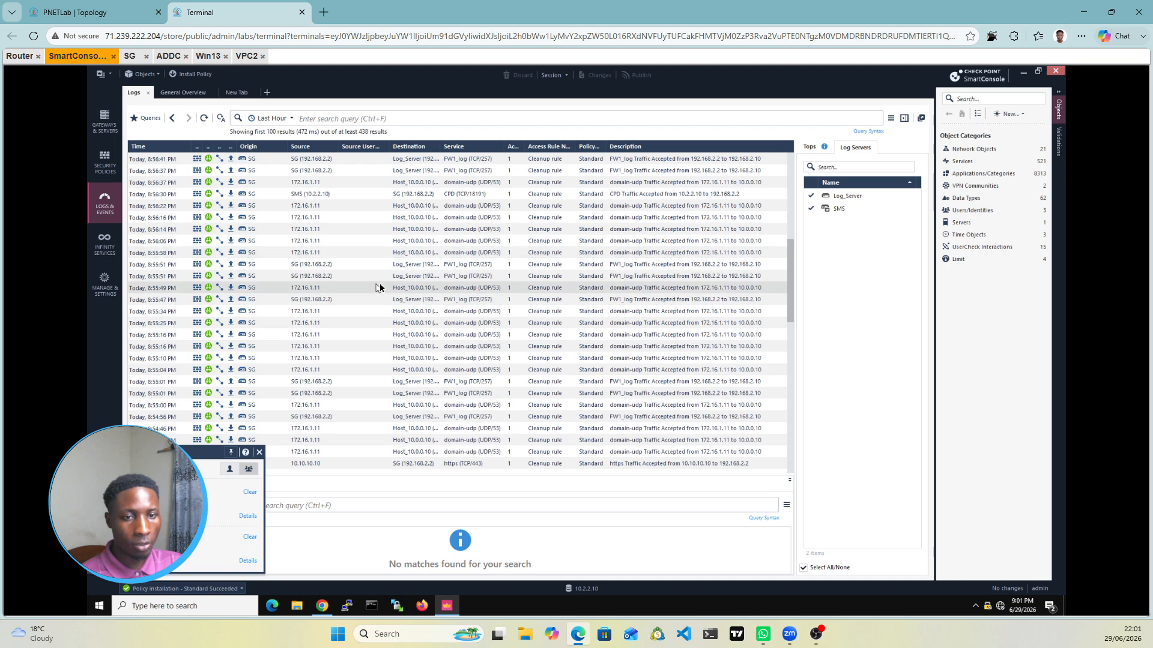
scroll(379, 287, "down", 2)
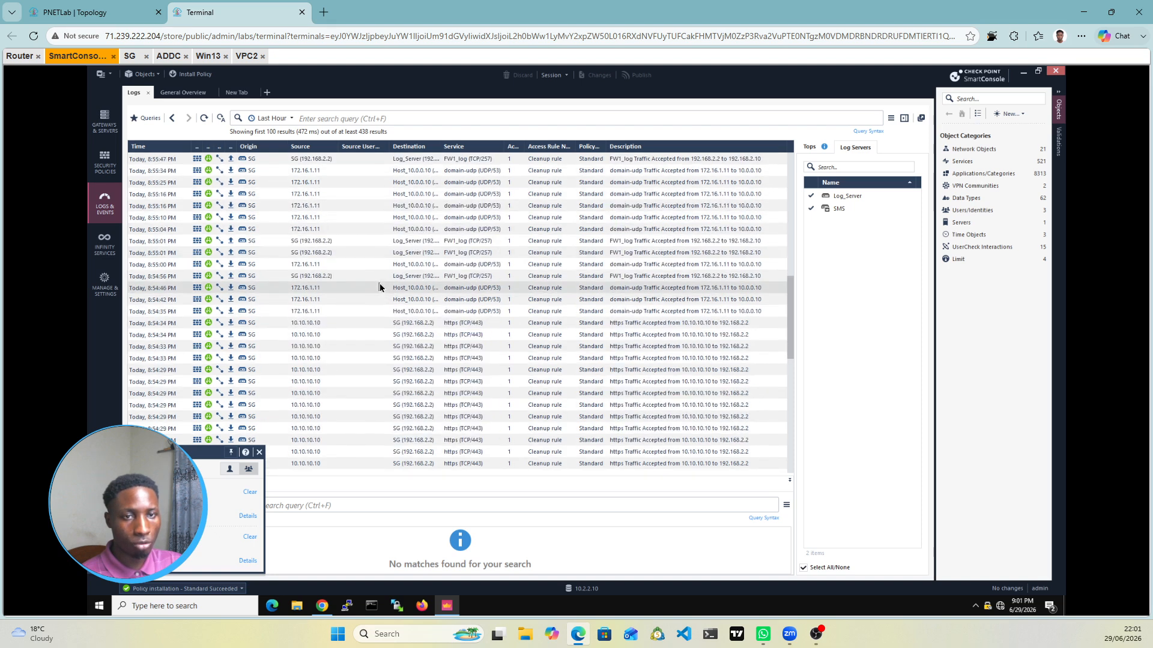
scroll(380, 288, "up", 5)
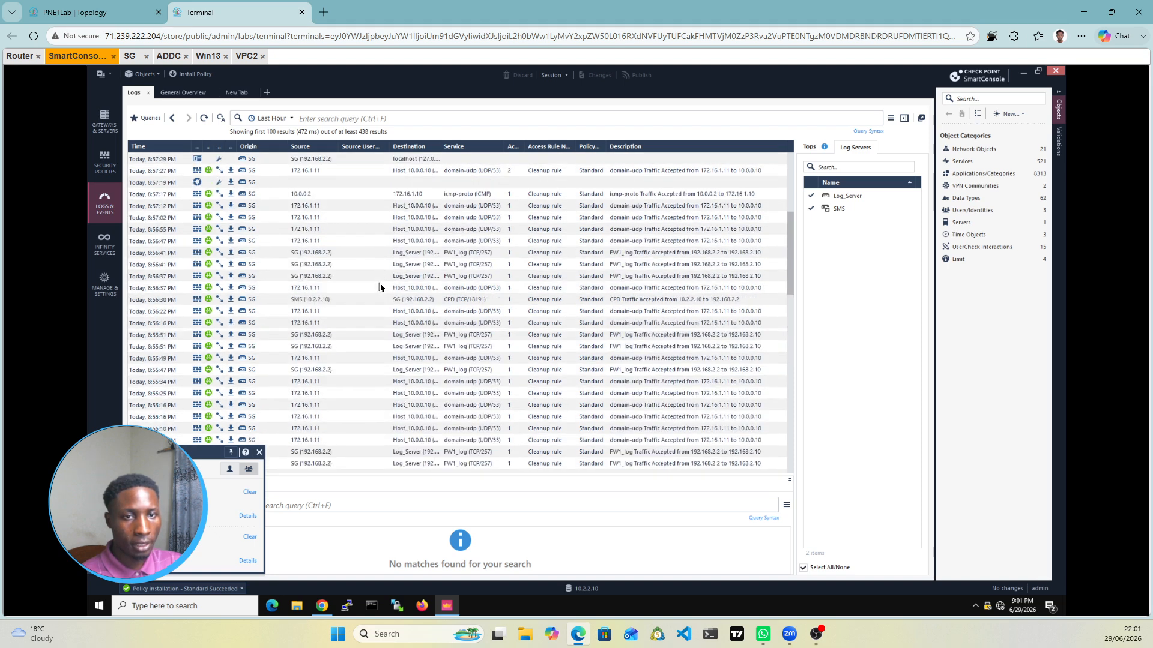